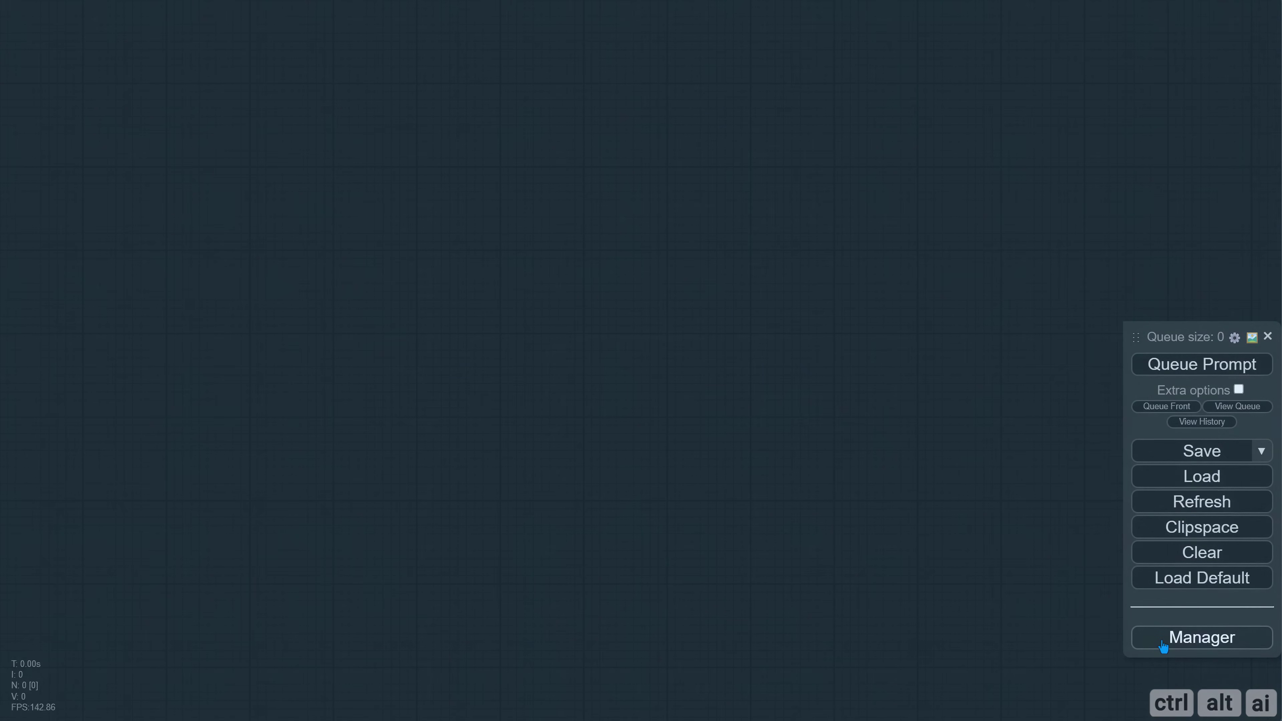
# Step: Open the custom node installer in the Manager and review the installed custom nodes, including ComfyUI YoloWorld-EfficientSAM
pyautogui.click(1167, 645)
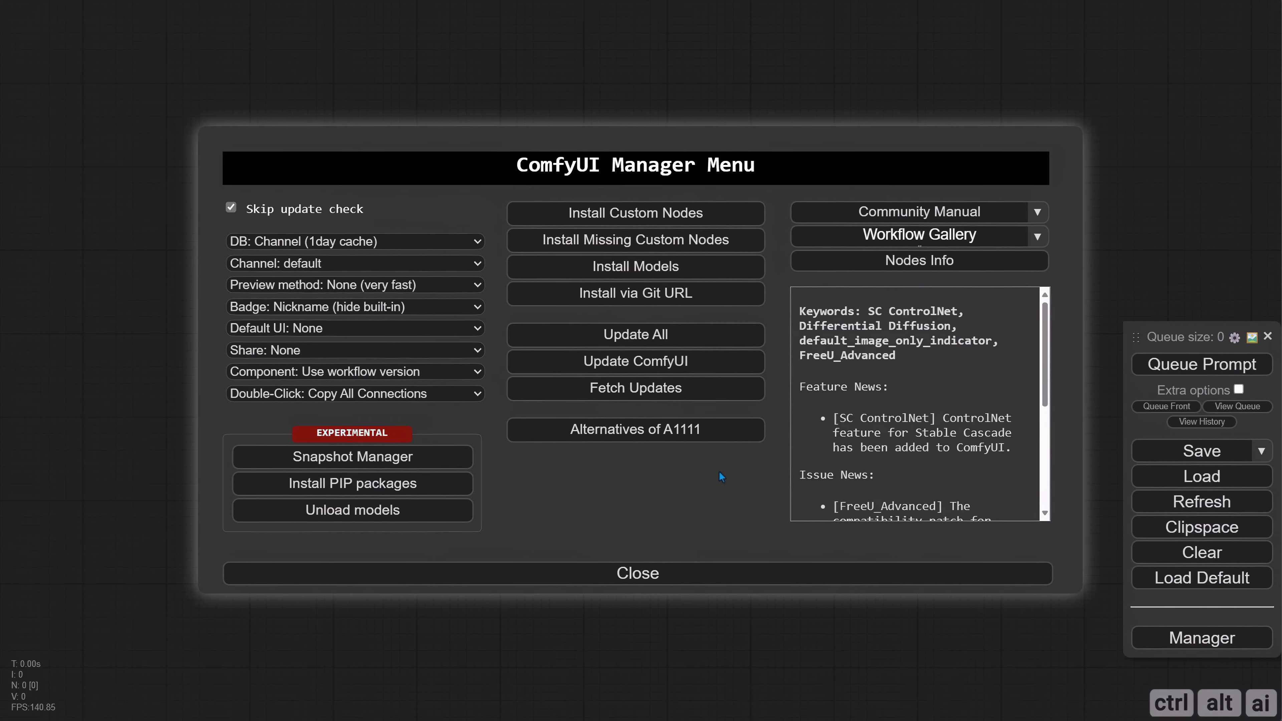
pyautogui.click(655, 215)
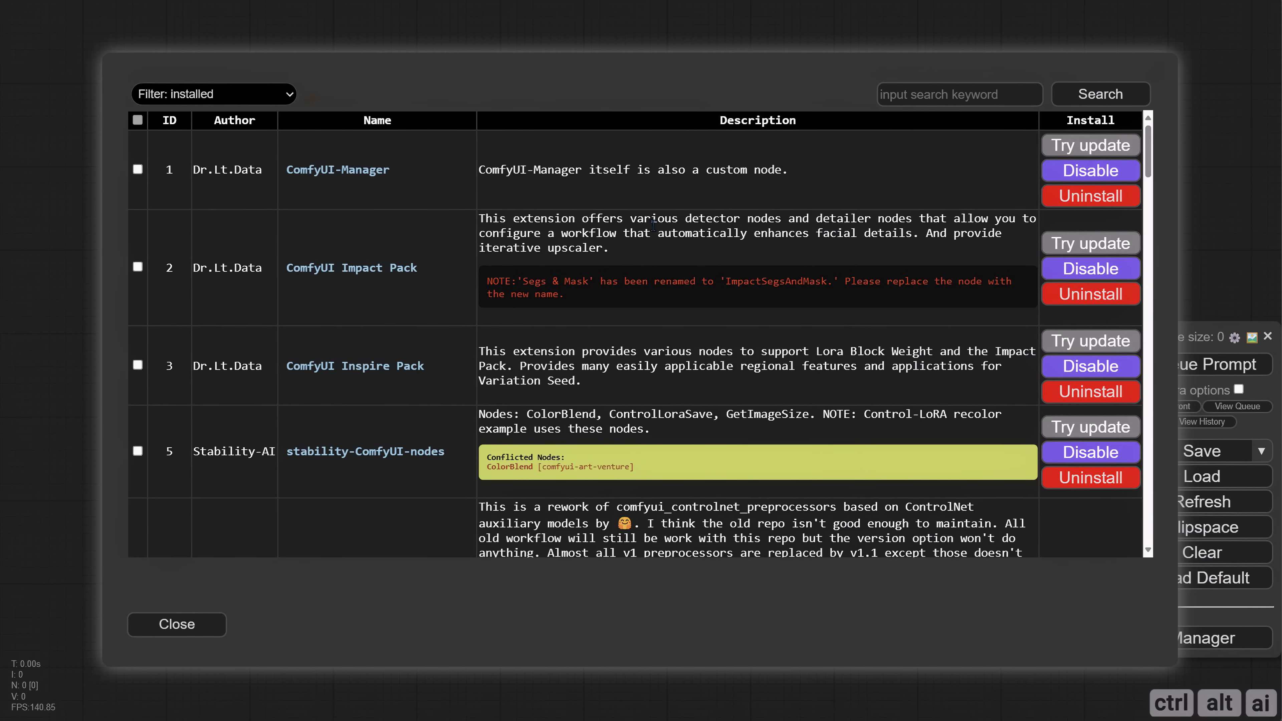
pyautogui.moveTo(173, 236)
pyautogui.mouseDown()
pyautogui.moveTo(283, 301)
pyautogui.moveTo(438, 299)
pyautogui.mouseUp()
pyautogui.moveTo(447, 235); pyautogui.dragTo(436, 300)
pyautogui.moveTo(174, 236); pyautogui.dragTo(453, 236)
pyautogui.scroll(-5, 741, 381)
pyautogui.scroll(-5, 730, 387)
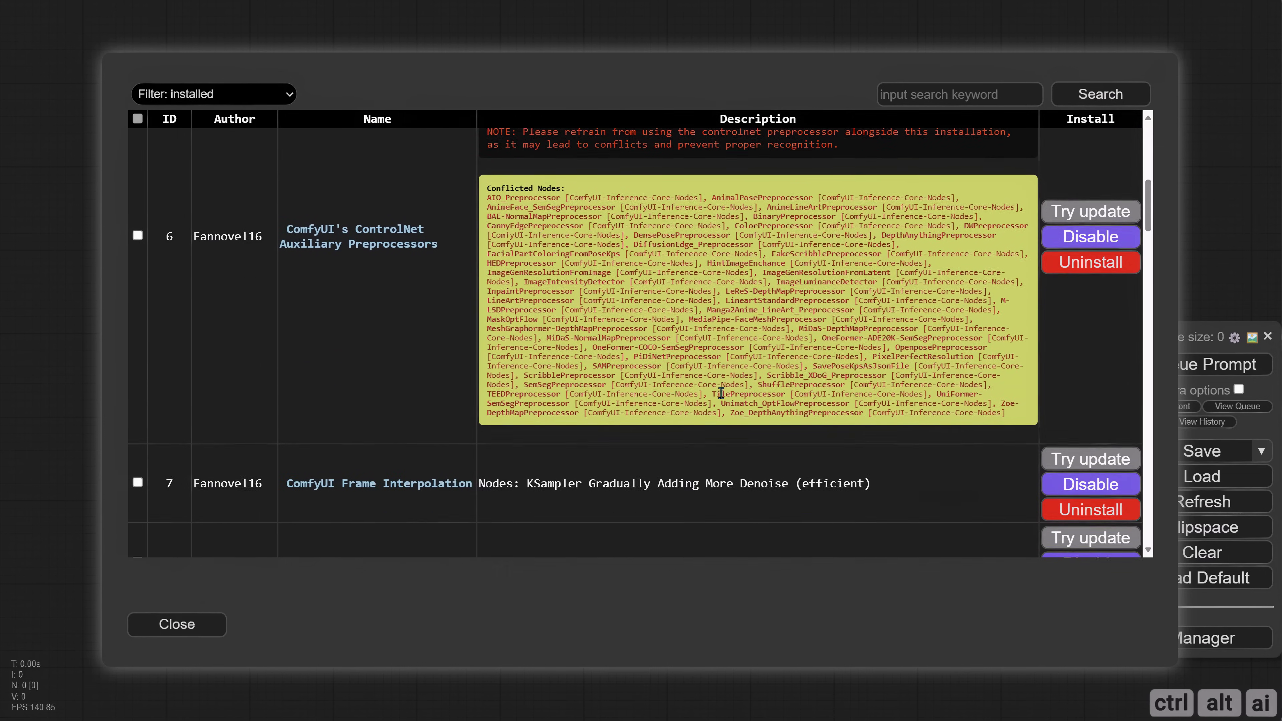
pyautogui.scroll(-3, 722, 400)
pyautogui.scroll(-8, 712, 405)
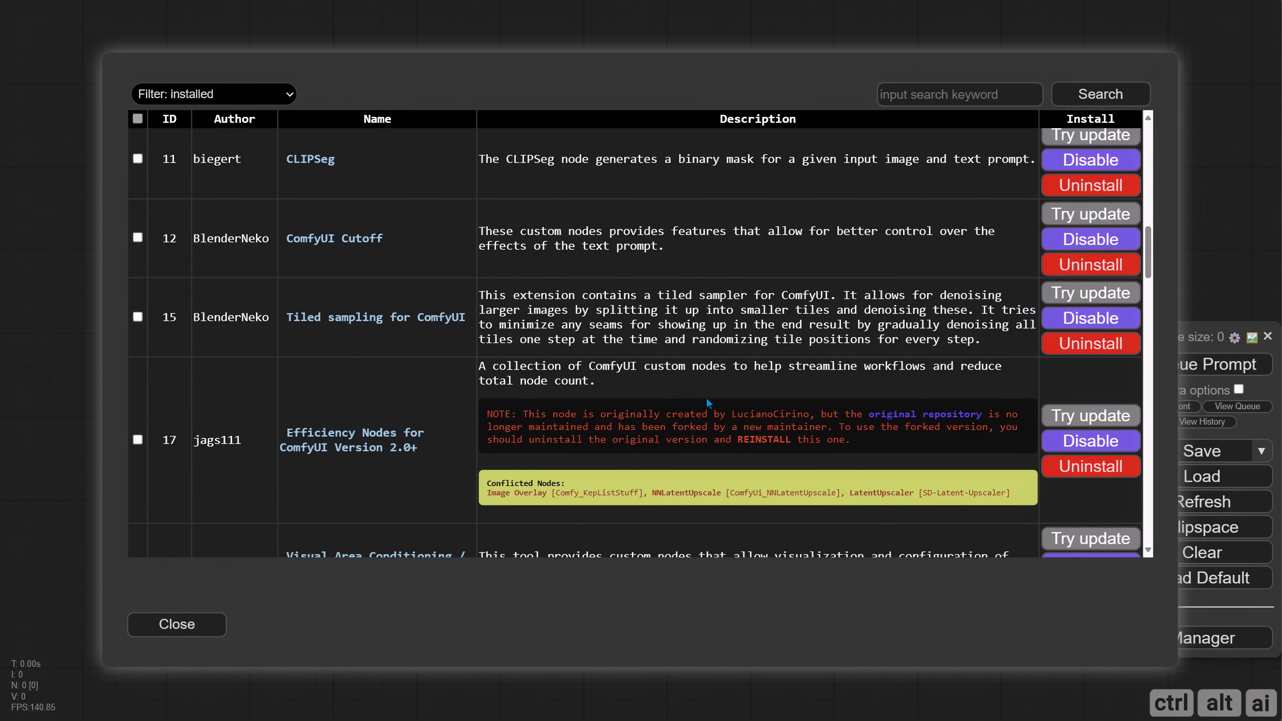
pyautogui.scroll(-2, 720, 389)
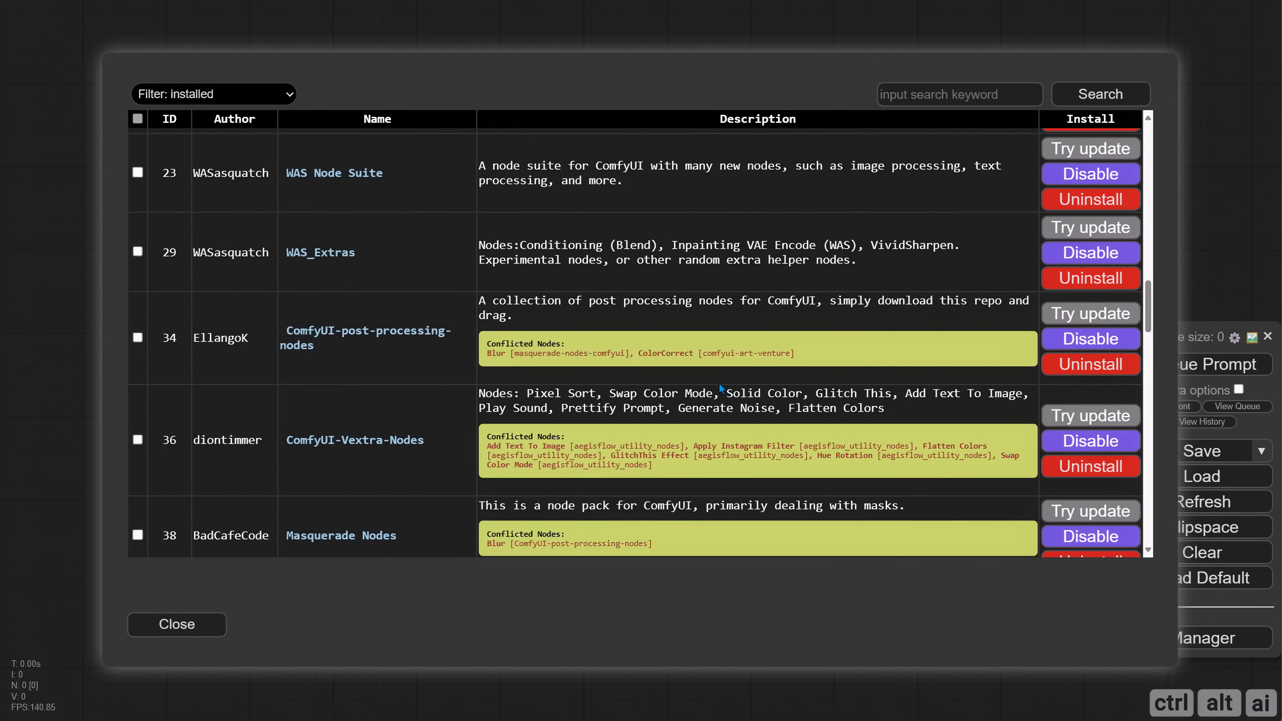
pyautogui.scroll(-8, 719, 383)
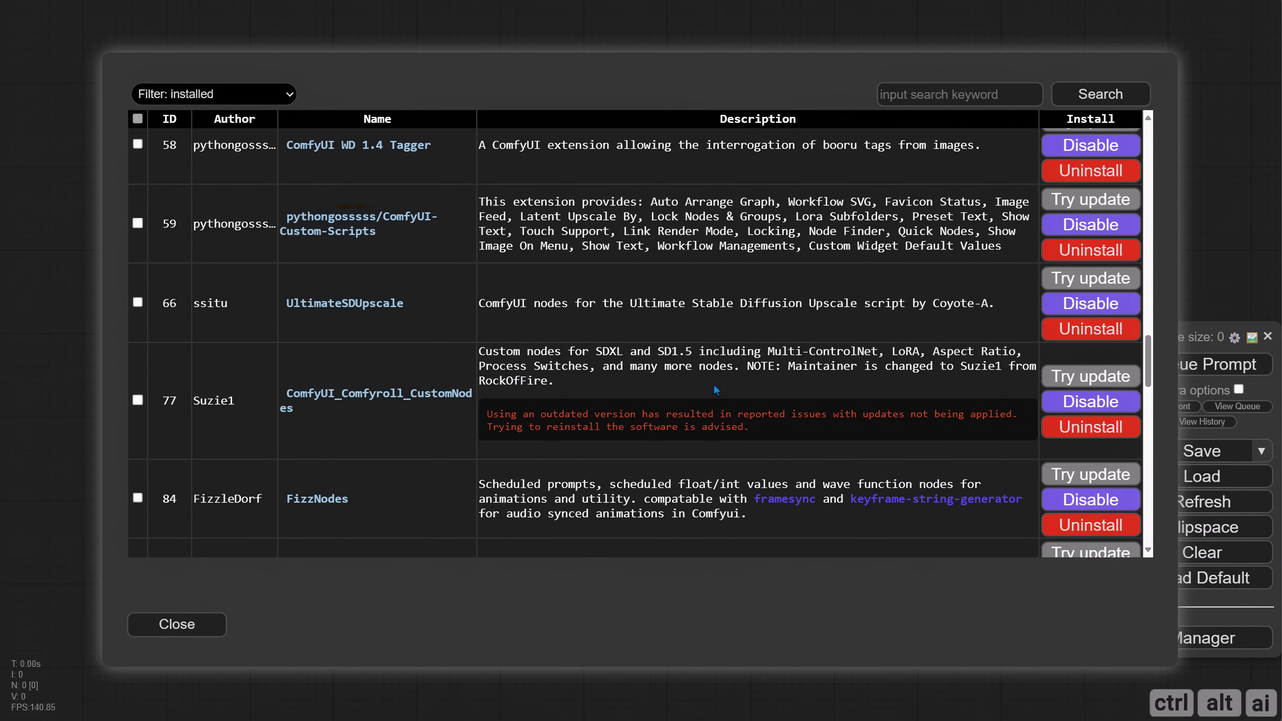
pyautogui.scroll(-8, 716, 389)
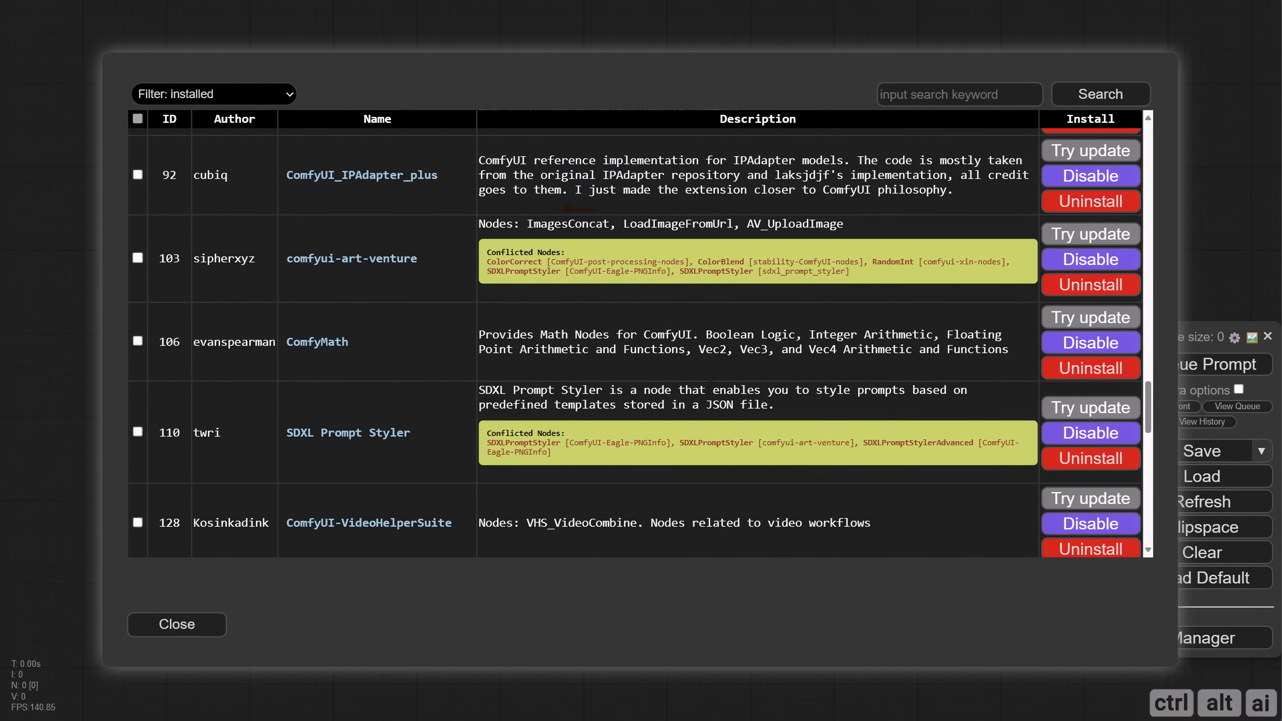
pyautogui.scroll(-7, 710, 384)
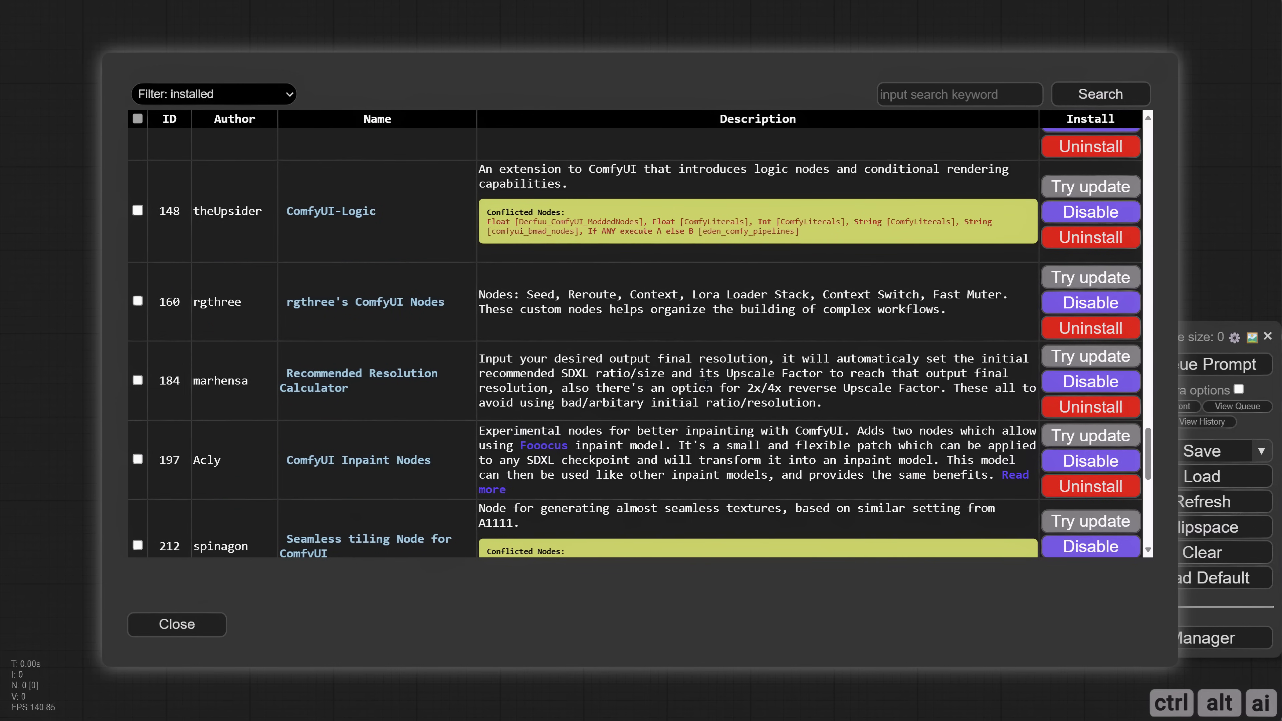
pyautogui.scroll(-8, 707, 388)
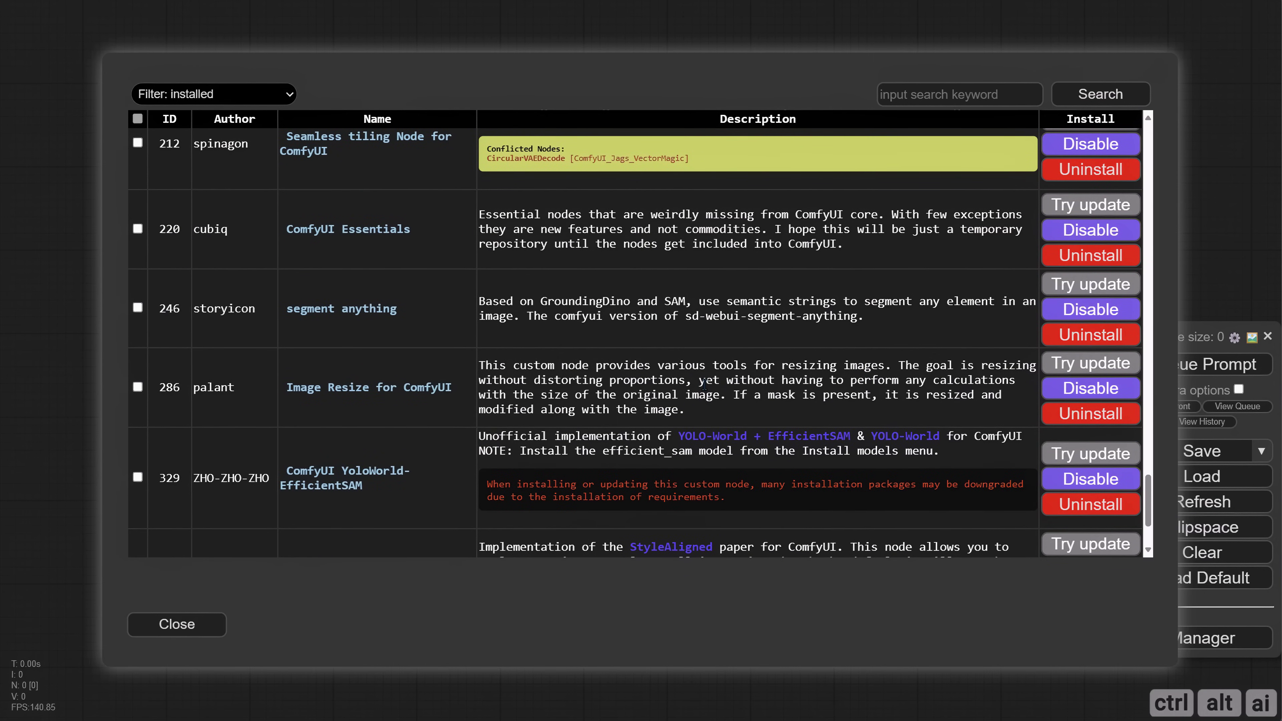
pyautogui.scroll(-3, 705, 382)
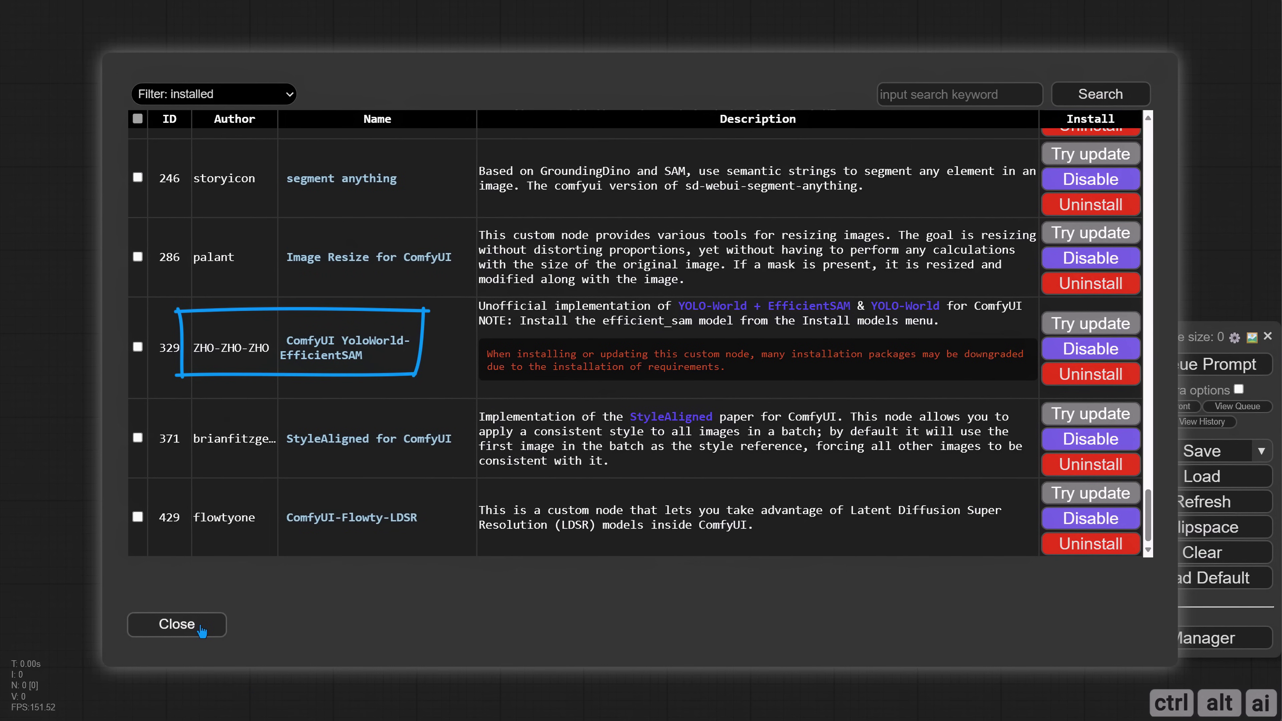
pyautogui.click(203, 631)
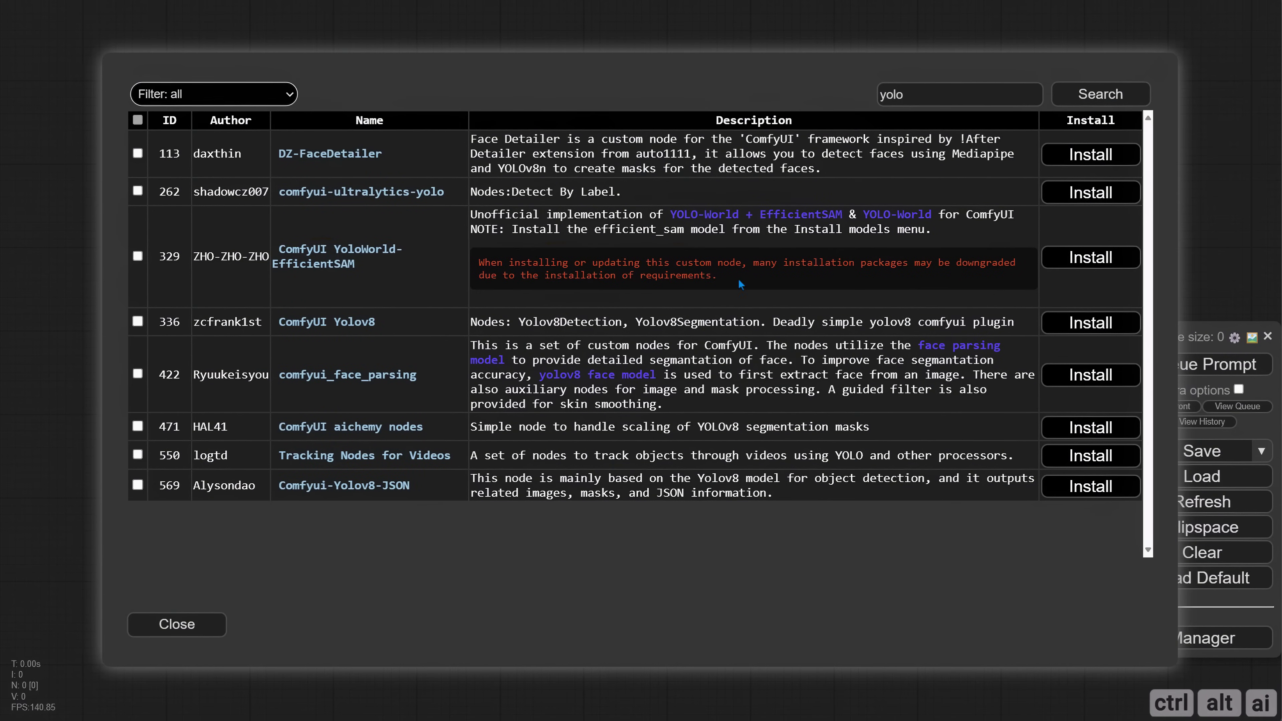
# Step: Install the ComfyUI YoloWorld-EfficientSAM custom node from the yolo search results and restart ComfyUI
pyautogui.tripleClick(741, 286)
pyautogui.click(830, 281)
pyautogui.click(1091, 257)
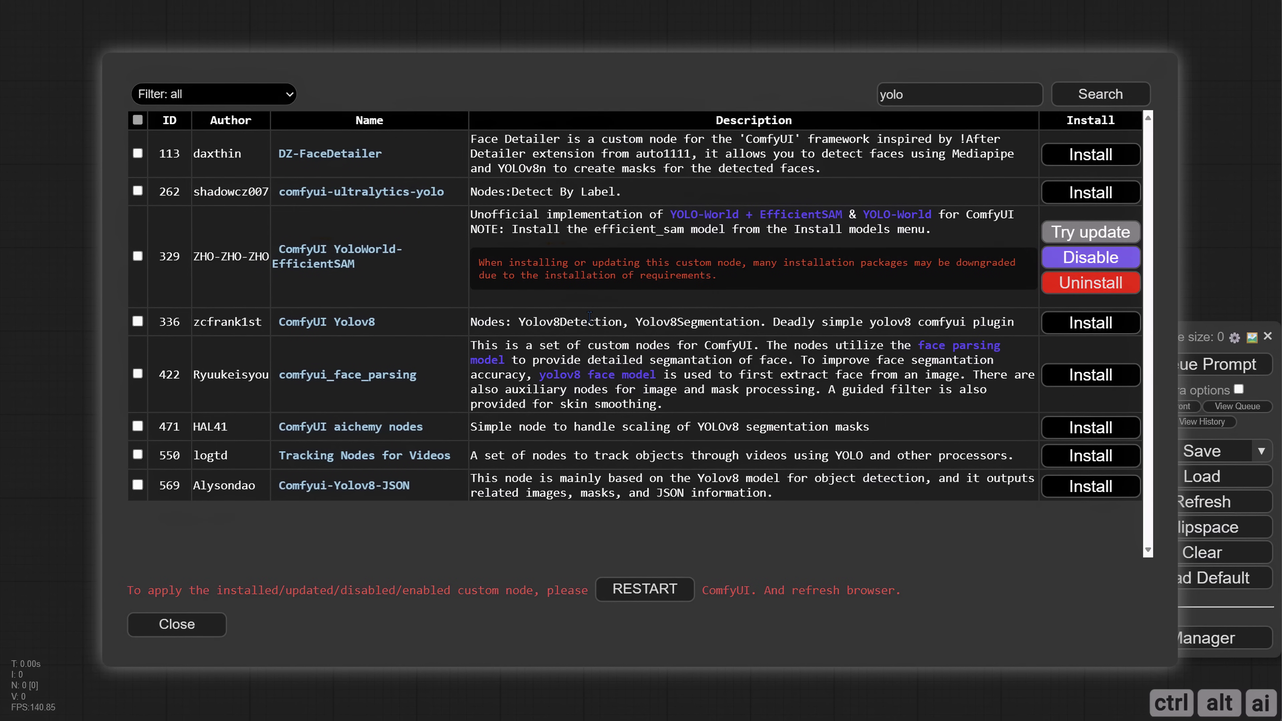
pyautogui.click(608, 597)
pyautogui.click(692, 56)
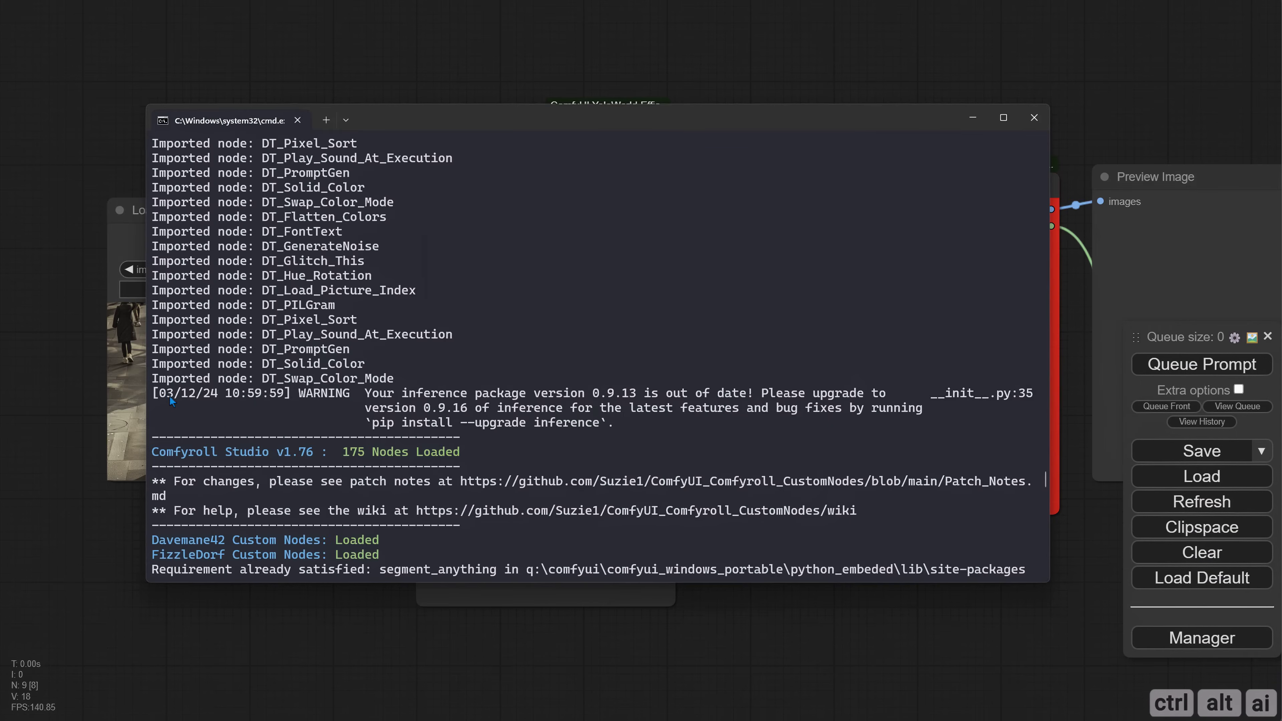
# Step: Check the startup console's inference package warning and the two efficient_sam .jit files in the ComfyUI-YoloWorld-EfficientSAM folder
pyautogui.moveTo(155, 392); pyautogui.dragTo(608, 426)
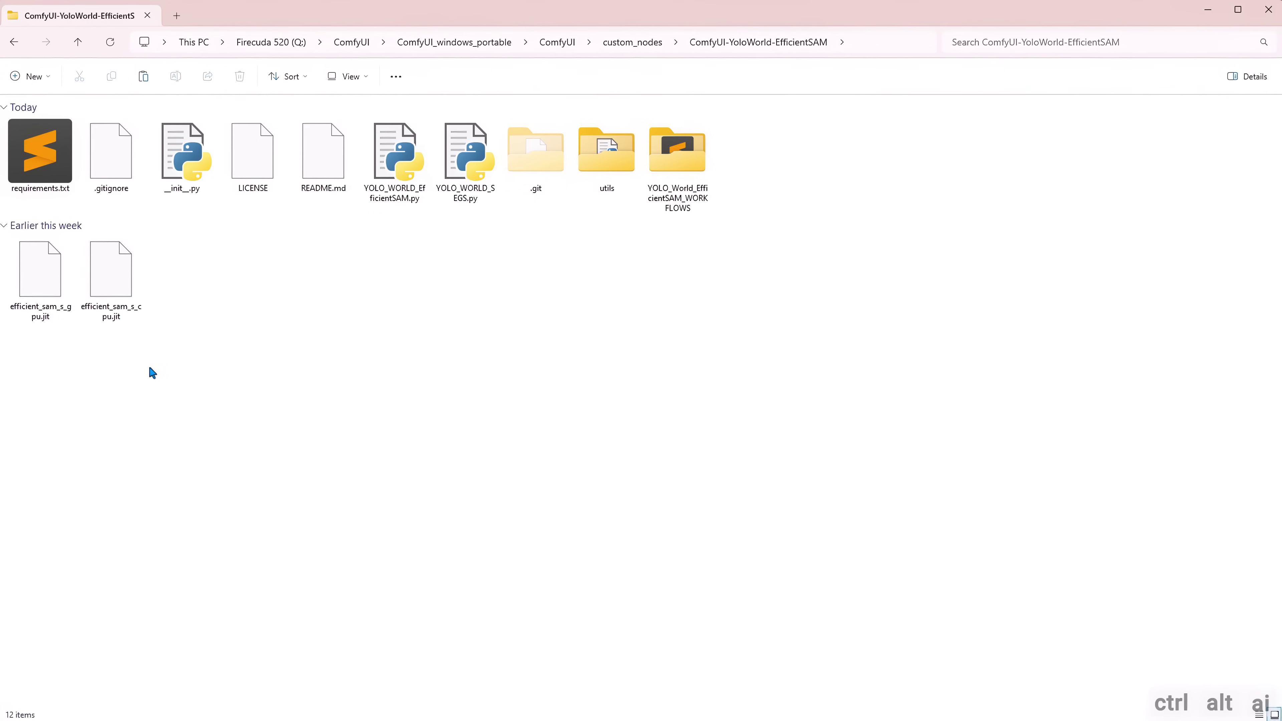
pyautogui.moveTo(167, 376); pyautogui.dragTo(6, 236)
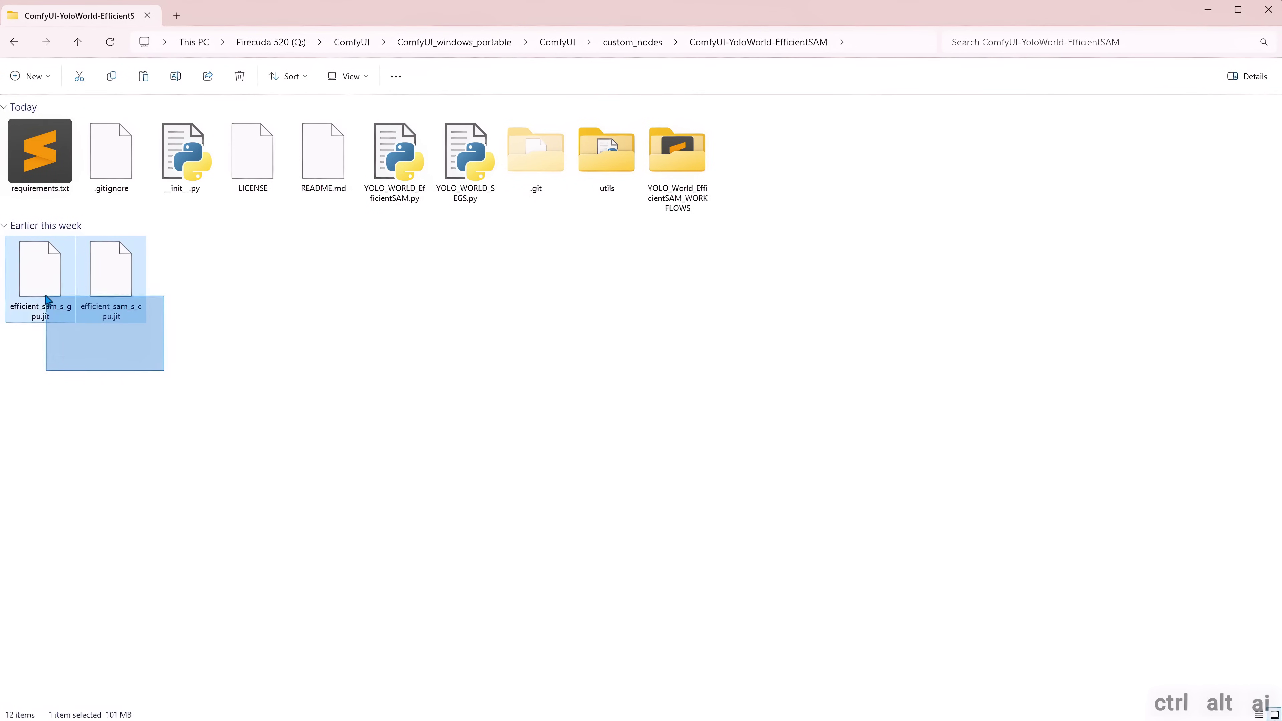
pyautogui.click(155, 380)
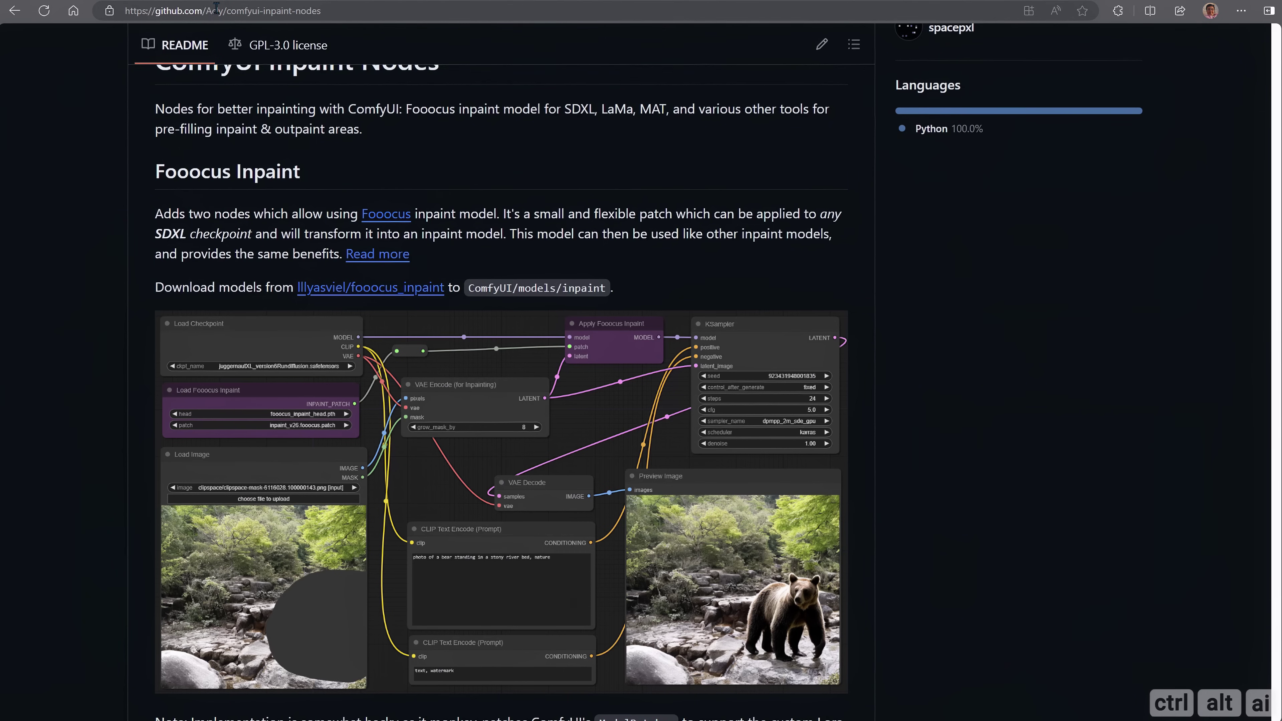
# Step: Find the LaMa and MAT model download links in the comfyui-inpaint-nodes README on GitHub
pyautogui.scroll(-15, 163, 432)
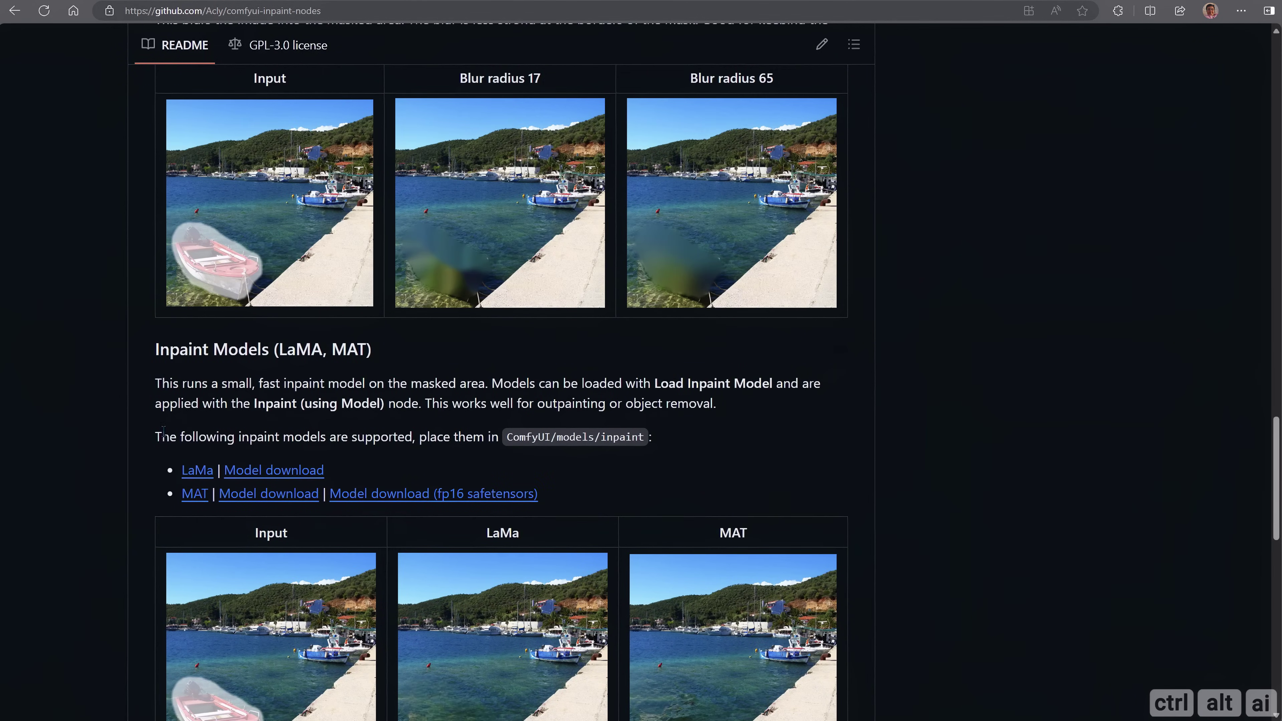
pyautogui.moveTo(166, 462); pyautogui.dragTo(545, 501)
pyautogui.click(546, 499)
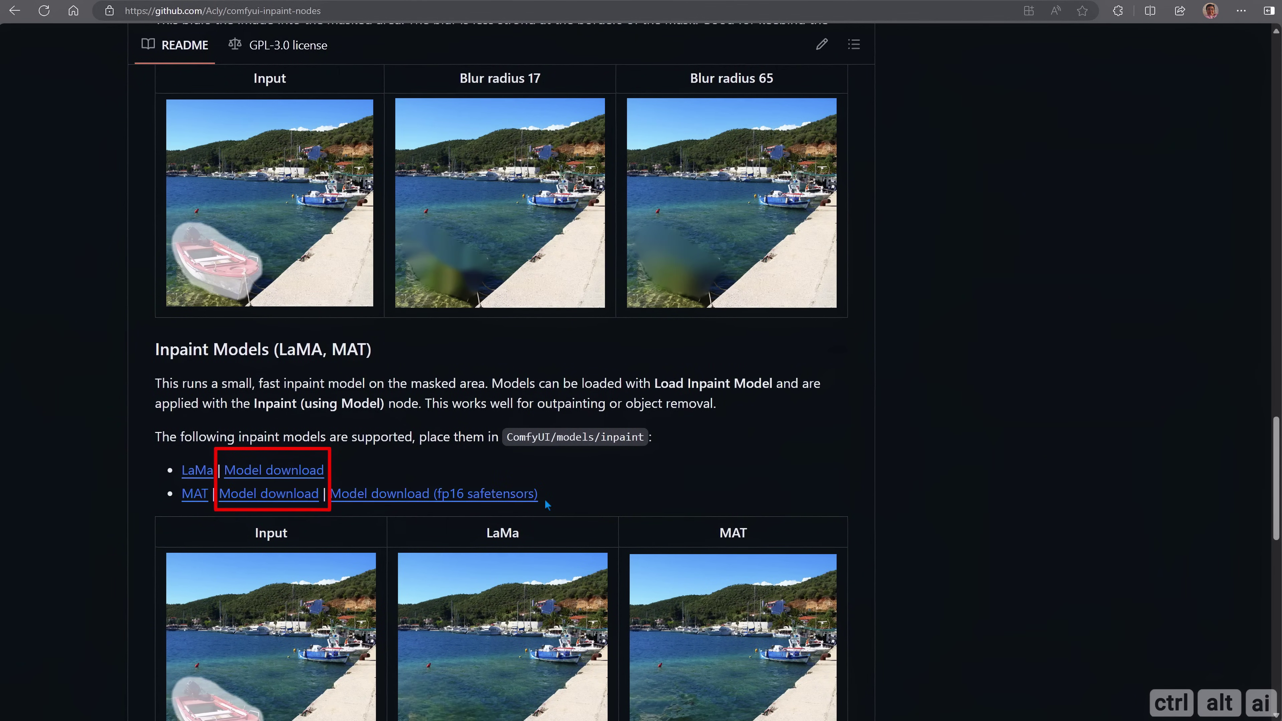
# Step: Switch to ComfyUI and add a Load Image node to the empty canvas
pyautogui.hotkey('alt', 'Tab')
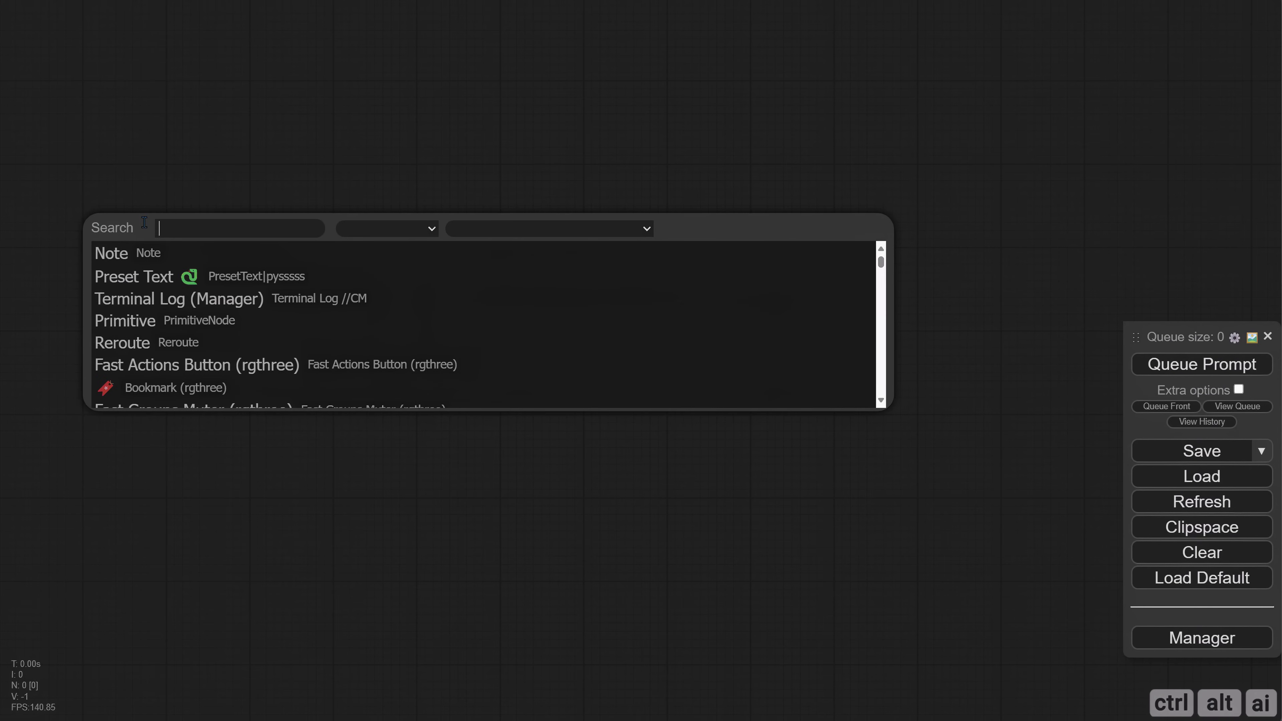
pyautogui.write('load')
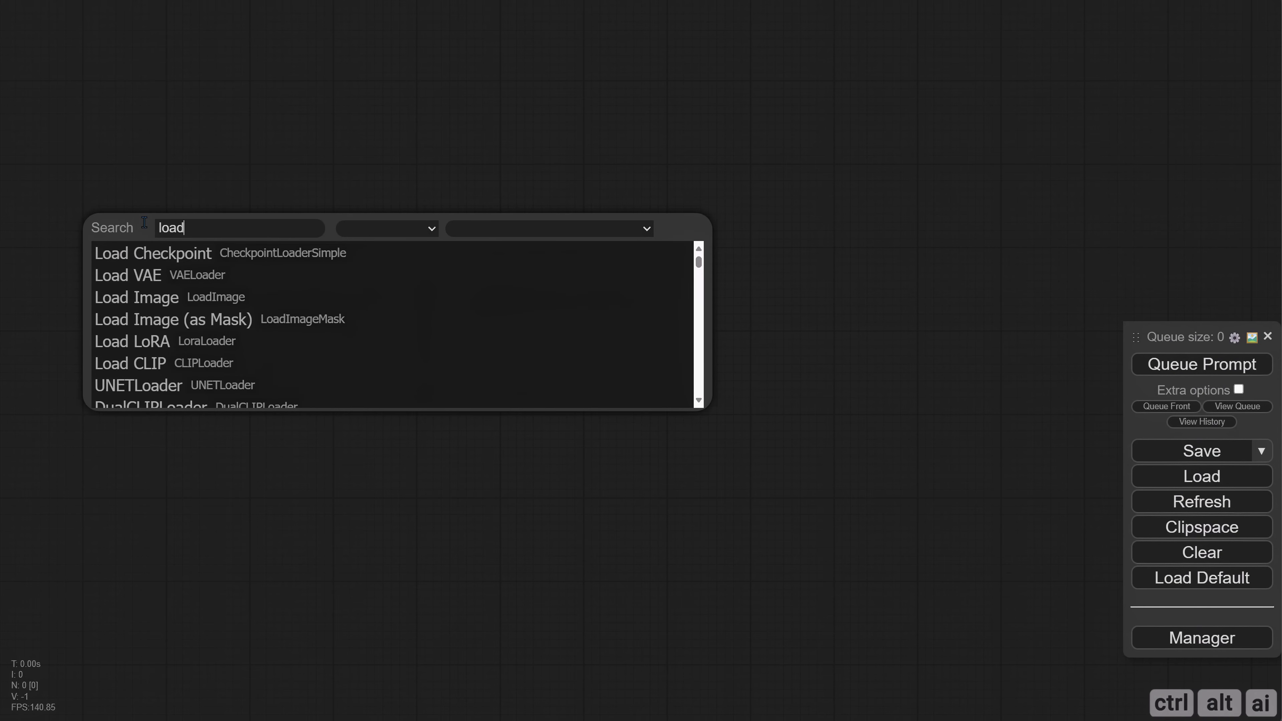
pyautogui.click(175, 297)
# Step: Add a Yoloworld ESAM node from the YOLOWORLD_ESAM category beside the Load Image node
pyautogui.hscroll(5, 429, 283)
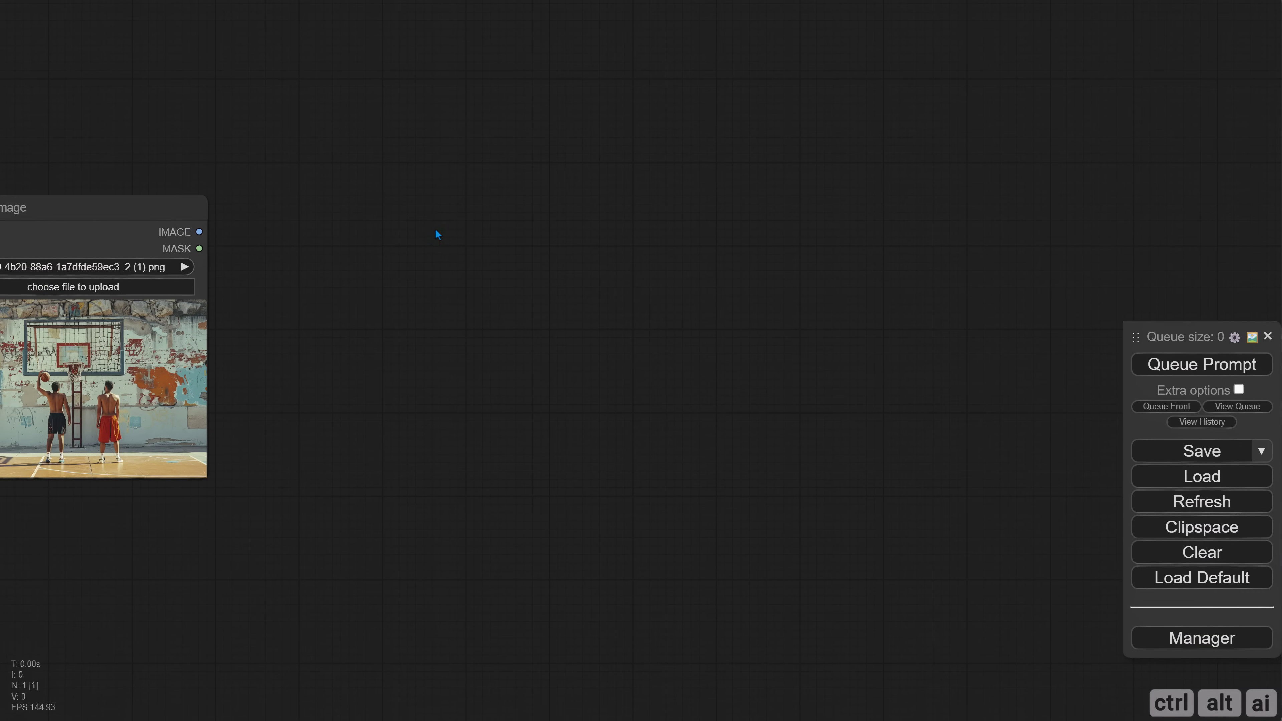
pyautogui.rightClick(514, 222)
pyautogui.click(535, 229)
pyautogui.click(745, 516)
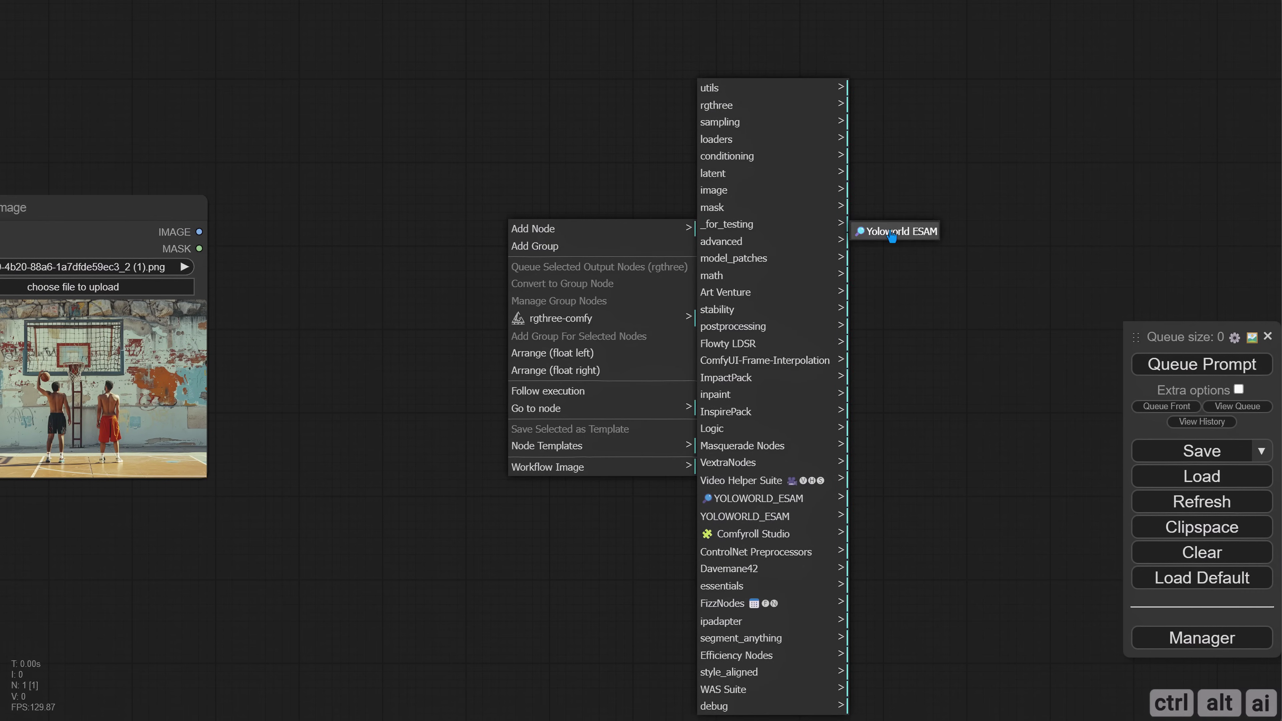
pyautogui.click(891, 233)
pyautogui.moveTo(825, 201); pyautogui.dragTo(848, 193)
# Step: Add Yoloworld Model Loader and ESAM Model Loader nodes to the matching Yoloworld ESAM inputs, using yolo_world/l and CUDA
pyautogui.moveTo(633, 215); pyautogui.dragTo(350, 105)
pyautogui.click(410, 212)
pyautogui.moveTo(632, 232); pyautogui.dragTo(386, 232)
pyautogui.click(442, 329)
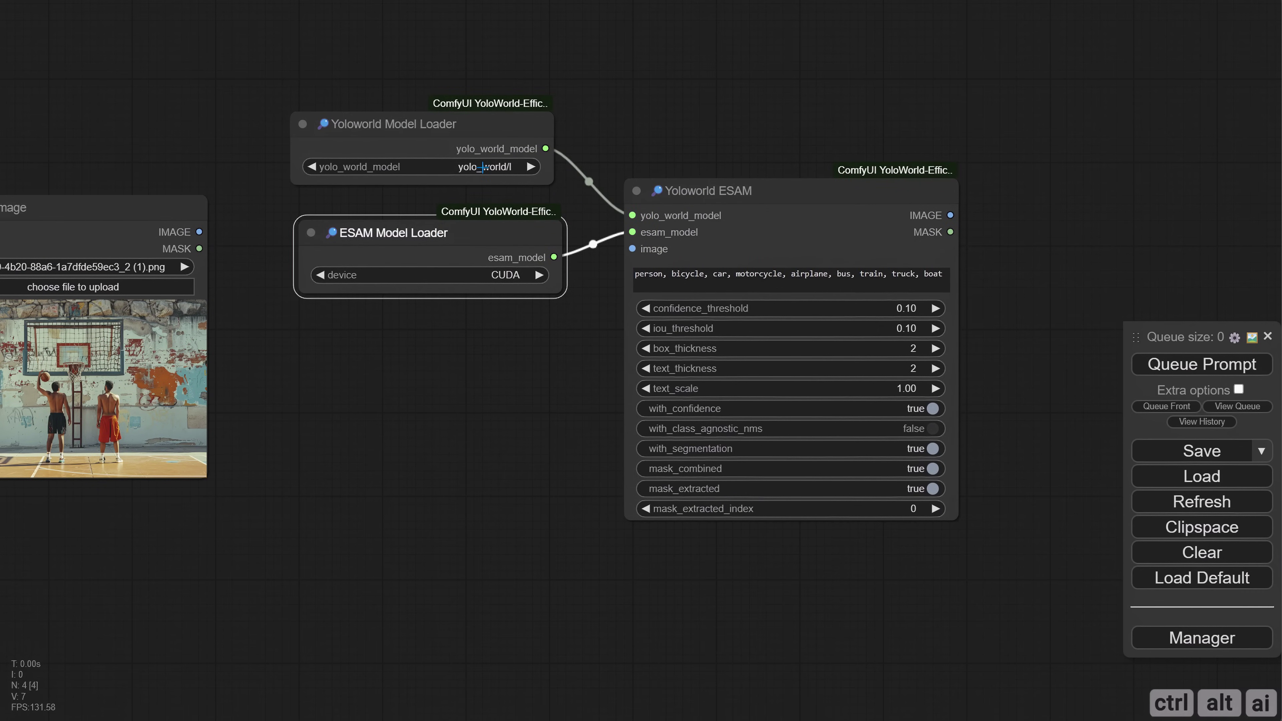
pyautogui.click(472, 167)
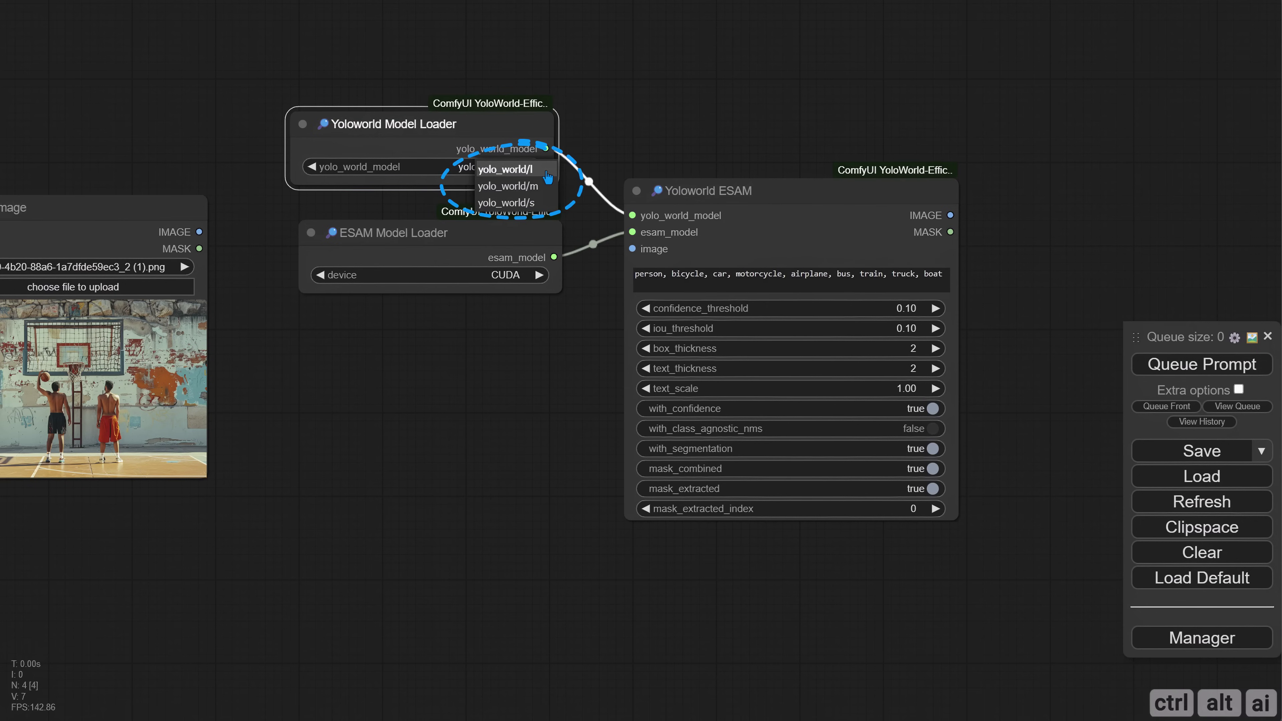
pyautogui.click(516, 275)
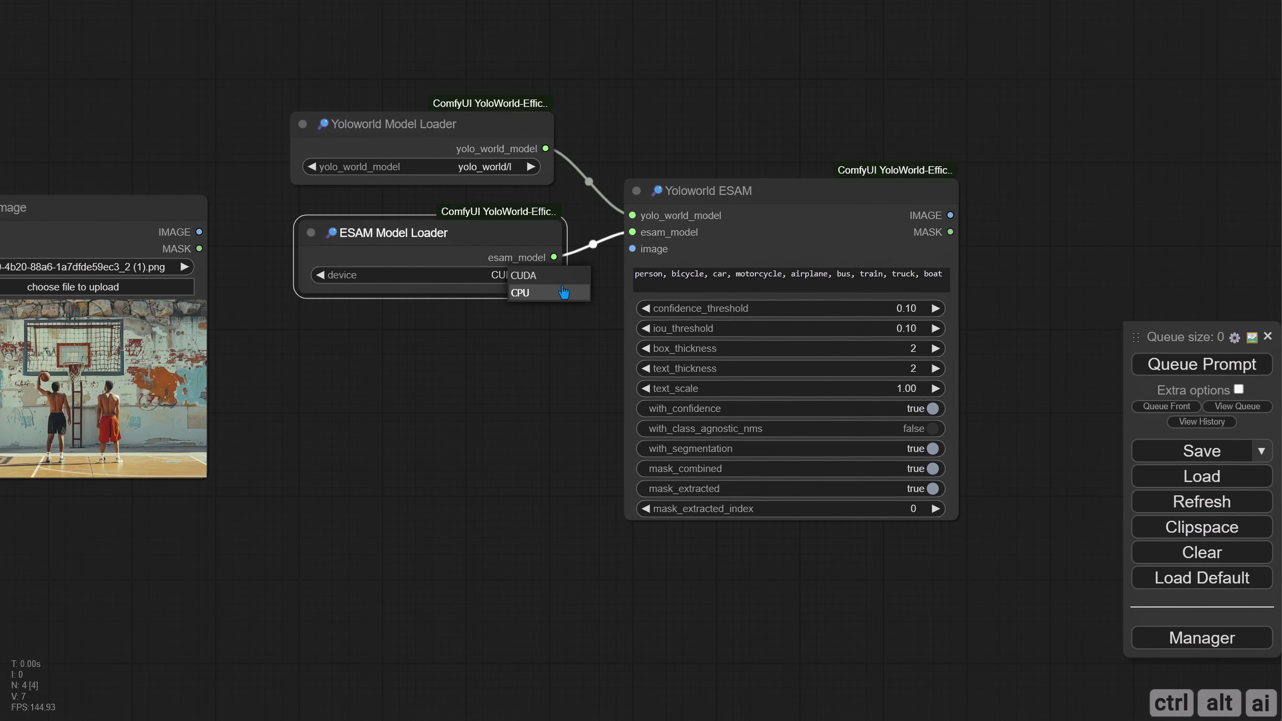
# Step: Connect the Load Image output to the Yoloworld ESAM image input and add a Preview Image node for its IMAGE output
pyautogui.moveTo(200, 232); pyautogui.dragTo(632, 248)
pyautogui.moveTo(533, 354); pyautogui.dragTo(272, 350)
pyautogui.moveTo(504, 191); pyautogui.dragTo(487, 183)
pyautogui.moveTo(747, 203); pyautogui.dragTo(526, 194)
pyautogui.click(559, 229)
# Step: Add a Convert Mask to Image node on the Yoloworld ESAM MASK output and connect it to a second Preview Image node
pyautogui.moveTo(397, 251); pyautogui.dragTo(553, 591)
pyautogui.write('mask to')
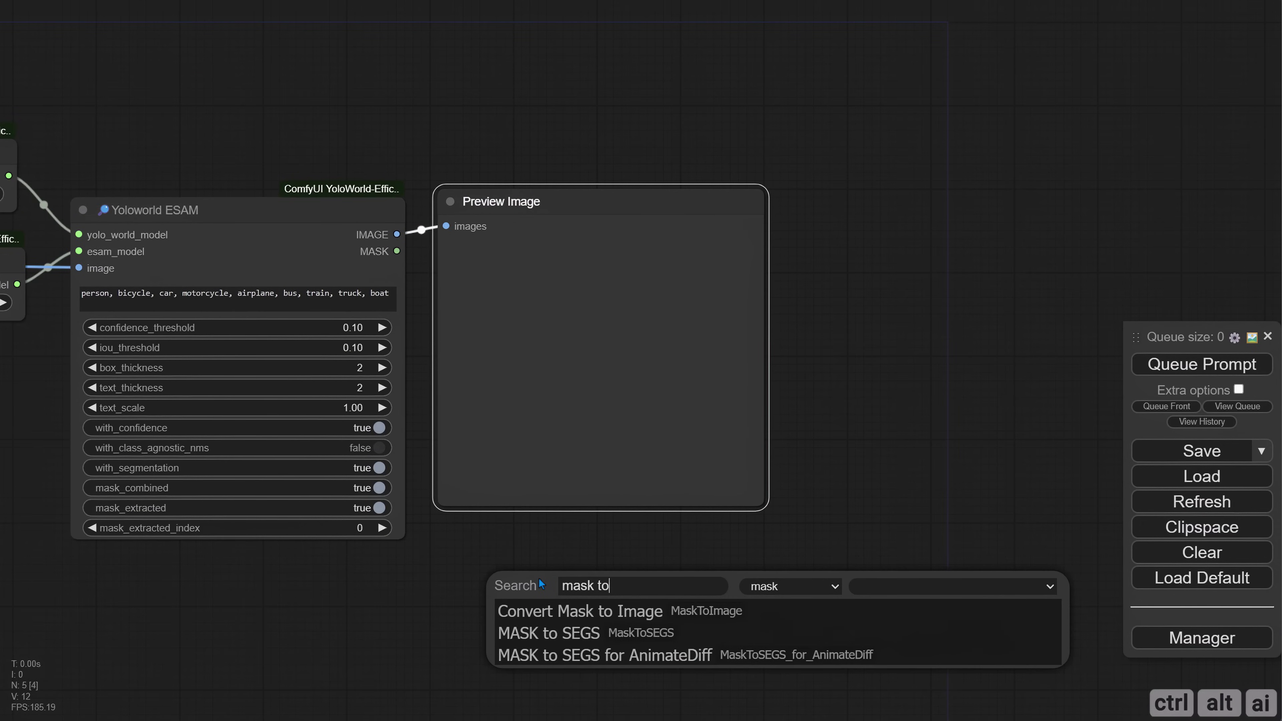
pyautogui.click(578, 611)
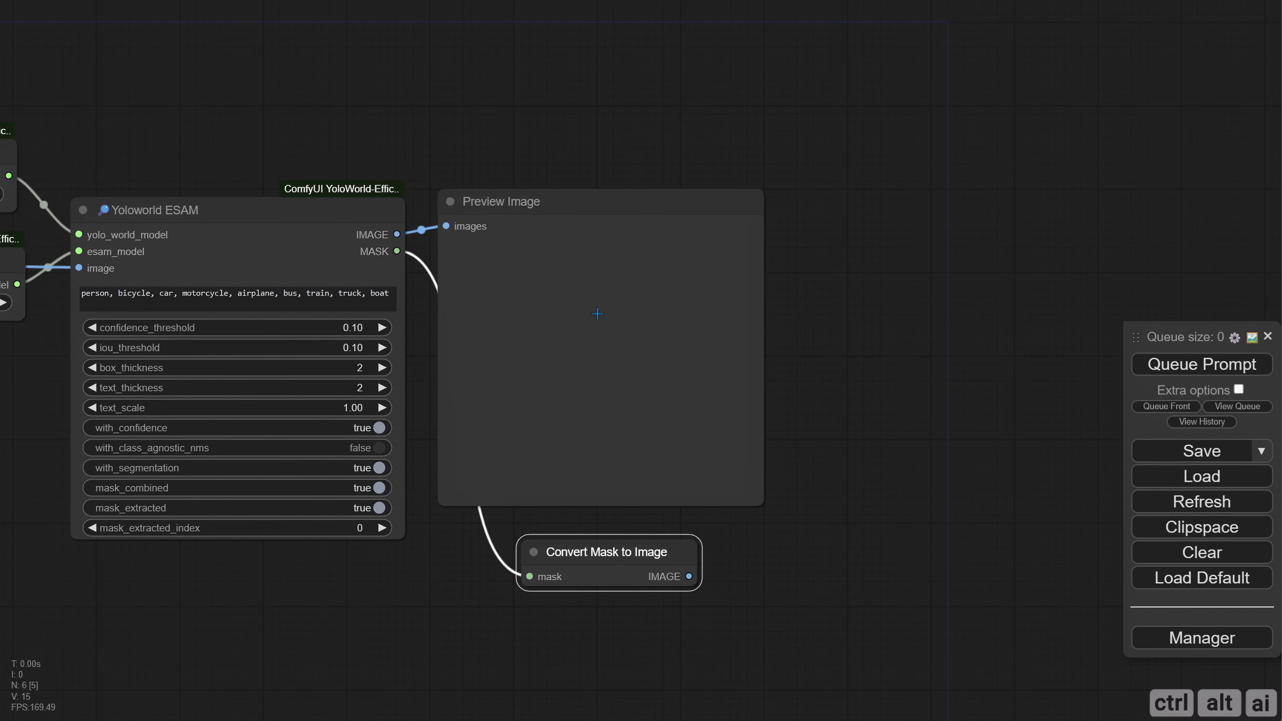
pyautogui.moveTo(624, 373); pyautogui.dragTo(982, 381)
pyautogui.moveTo(712, 551); pyautogui.dragTo(805, 235)
# Step: Add a WD14 Tagger node fed by the Load Image output and place it below the ESAM Model Loader
pyautogui.moveTo(271, 634); pyautogui.dragTo(844, 558)
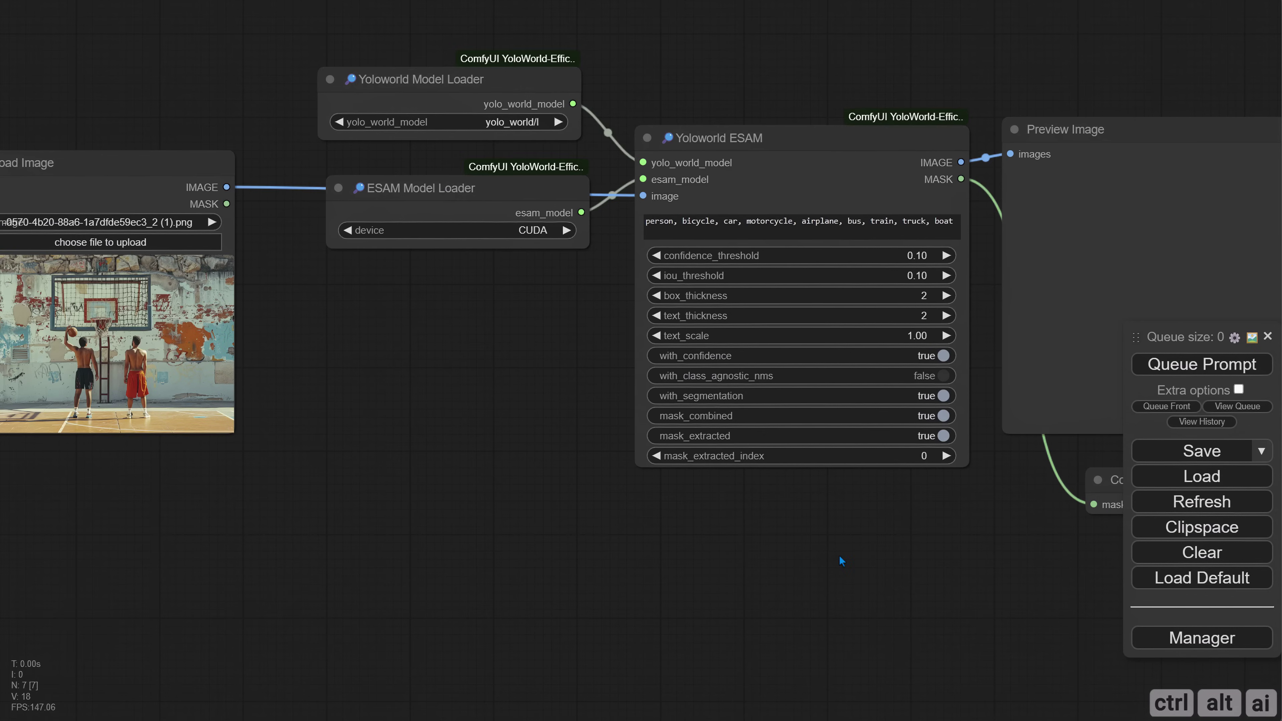
pyautogui.moveTo(228, 192); pyautogui.dragTo(377, 321)
pyautogui.click(409, 350)
pyautogui.write('wd14')
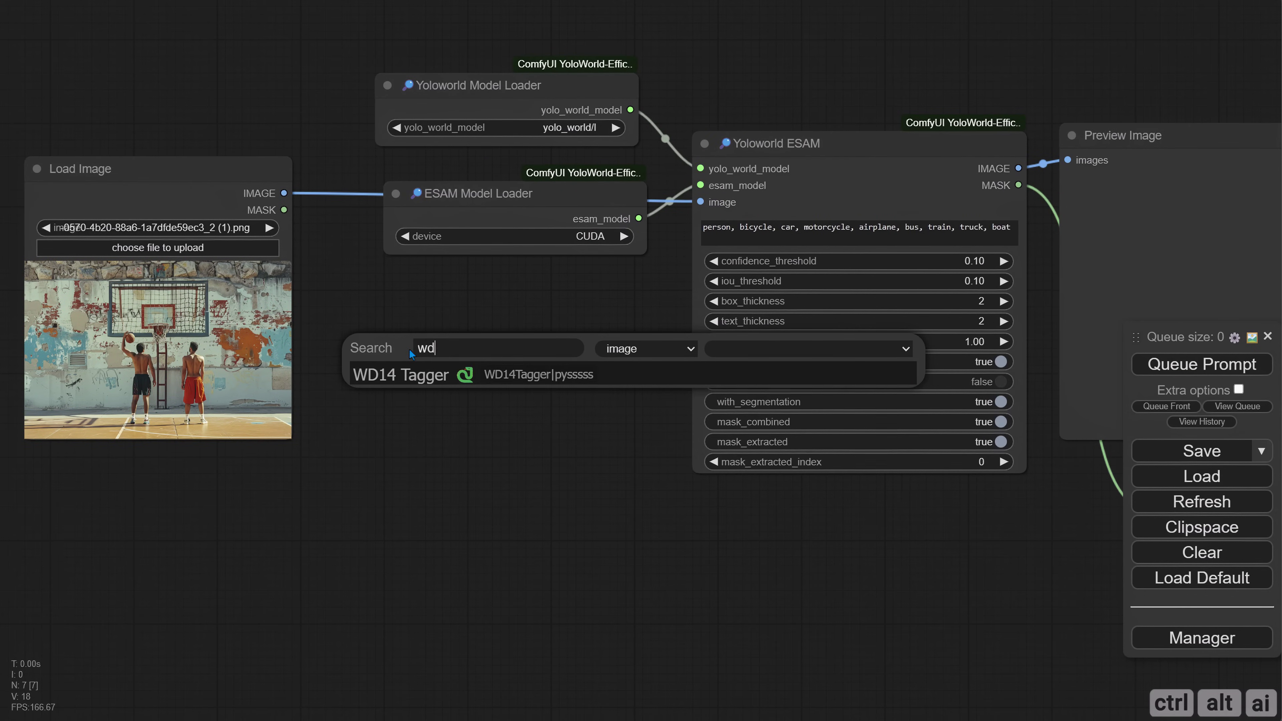
pyautogui.press('Return')
pyautogui.moveTo(450, 351); pyautogui.dragTo(424, 316)
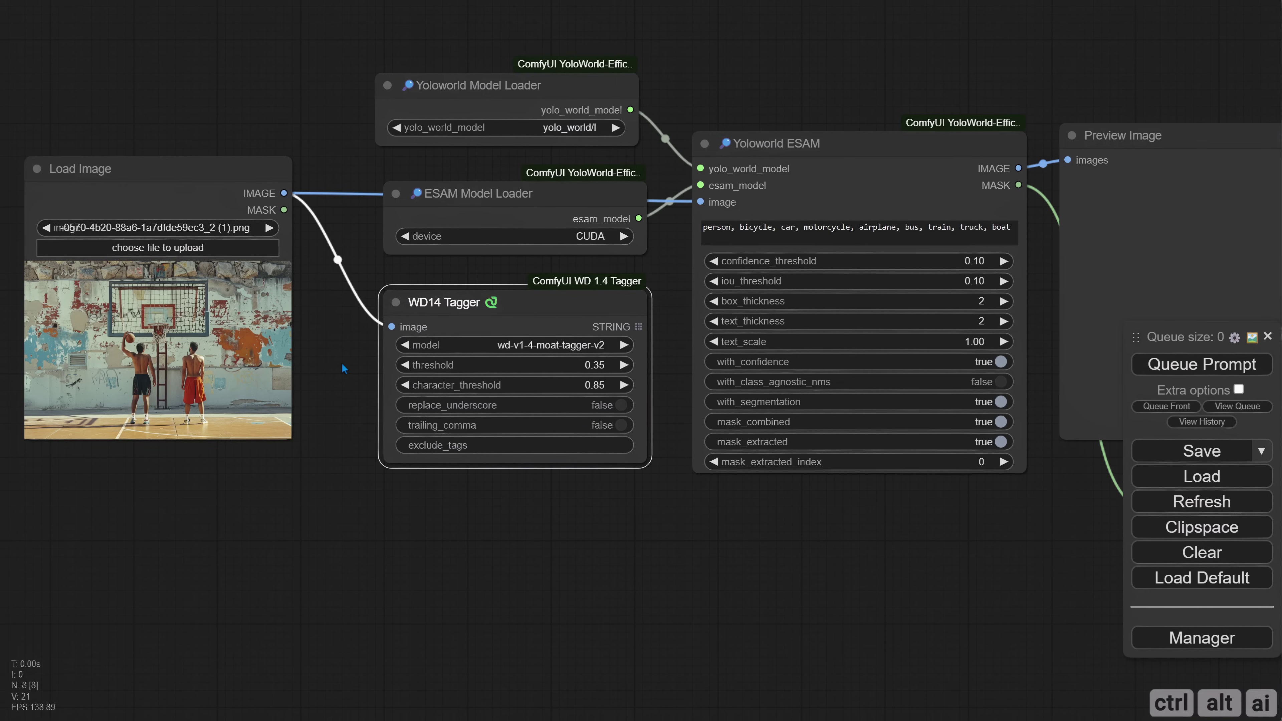
# Step: Load the car and motorcycle street picture ComfyUI_temp_jkfbh_00075_.png into the Load Image node
pyautogui.click(181, 248)
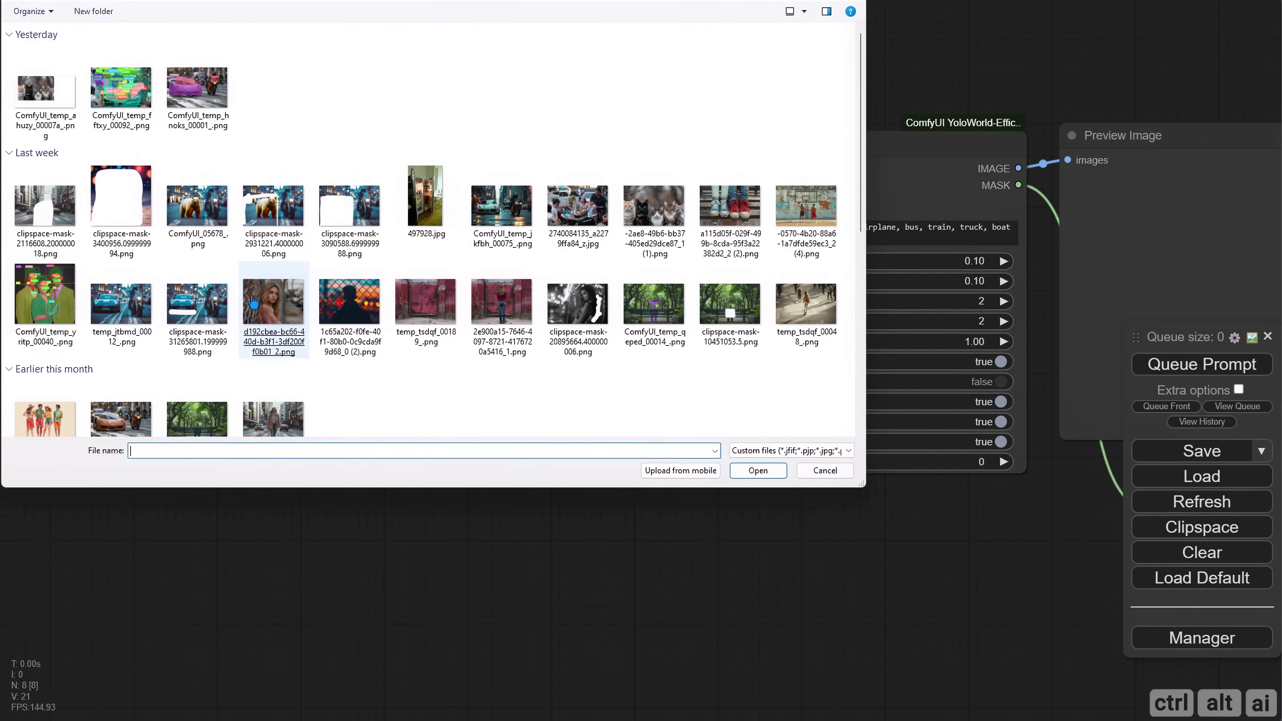
pyautogui.doubleClick(501, 206)
pyautogui.moveTo(909, 544); pyautogui.dragTo(881, 545)
pyautogui.moveTo(194, 198); pyautogui.dragTo(245, 199)
# Step: Replace the Yoloworld ESAM category text with "car," and run the workflow to generate the segmentation and mask previews
pyautogui.moveTo(924, 505); pyautogui.dragTo(860, 513)
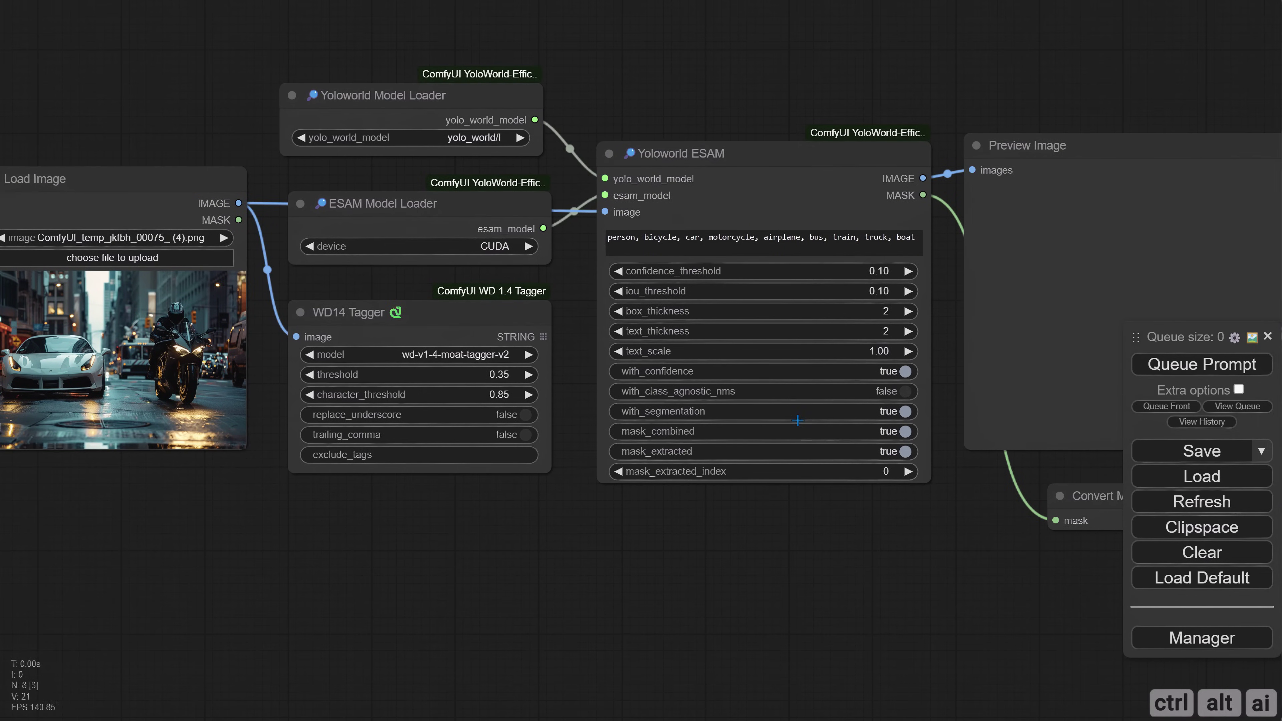
pyautogui.moveTo(916, 241); pyautogui.dragTo(608, 237)
pyautogui.press('BackSpace')
pyautogui.write('car,')
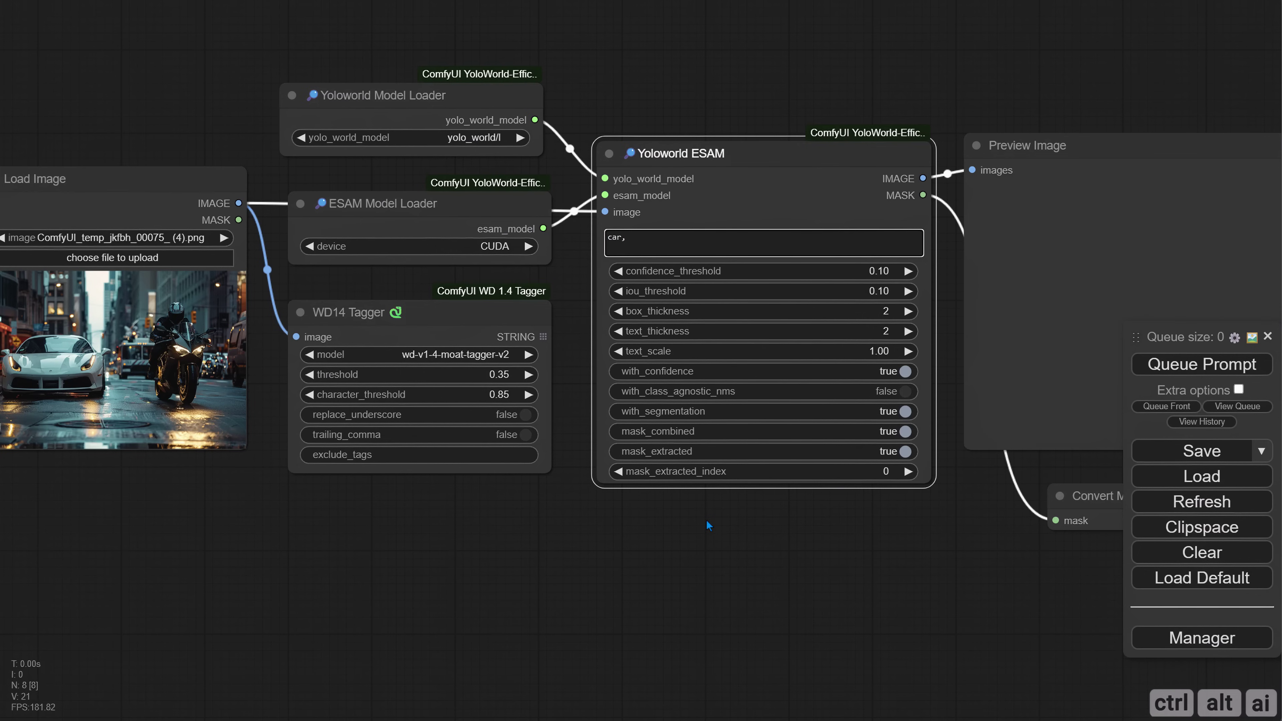
pyautogui.click(1156, 373)
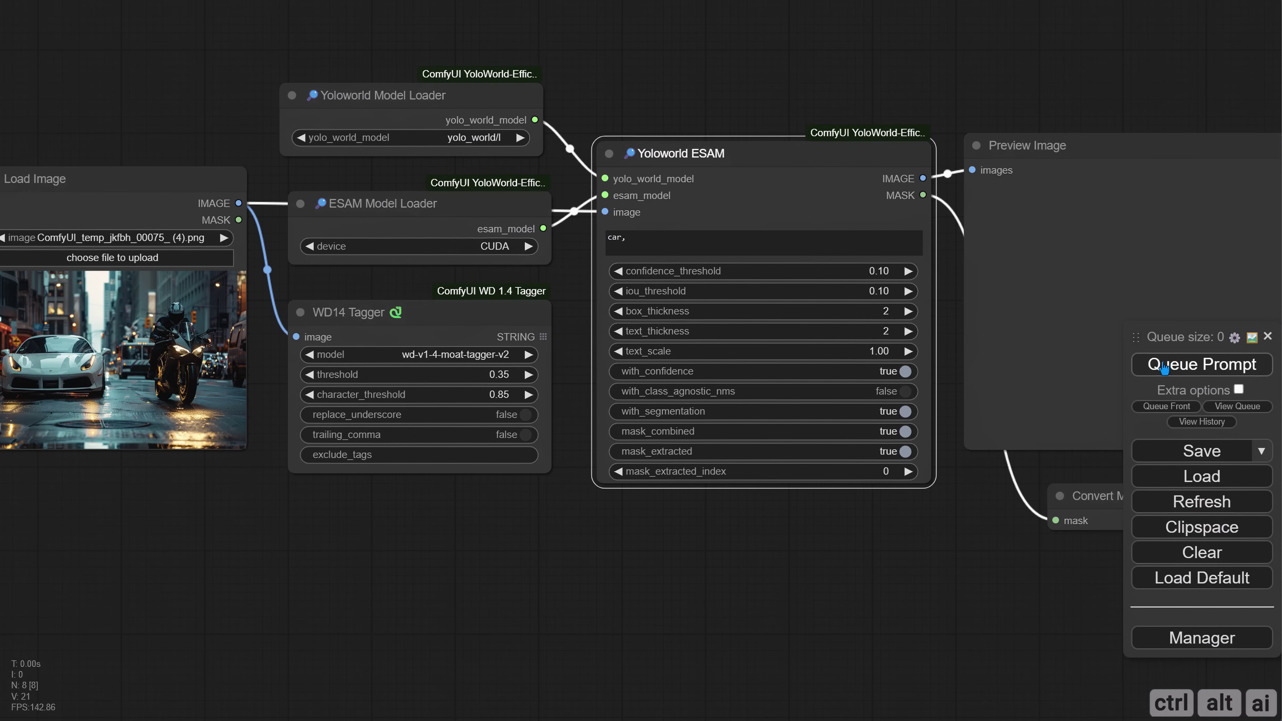
pyautogui.moveTo(837, 538); pyautogui.dragTo(657, 519)
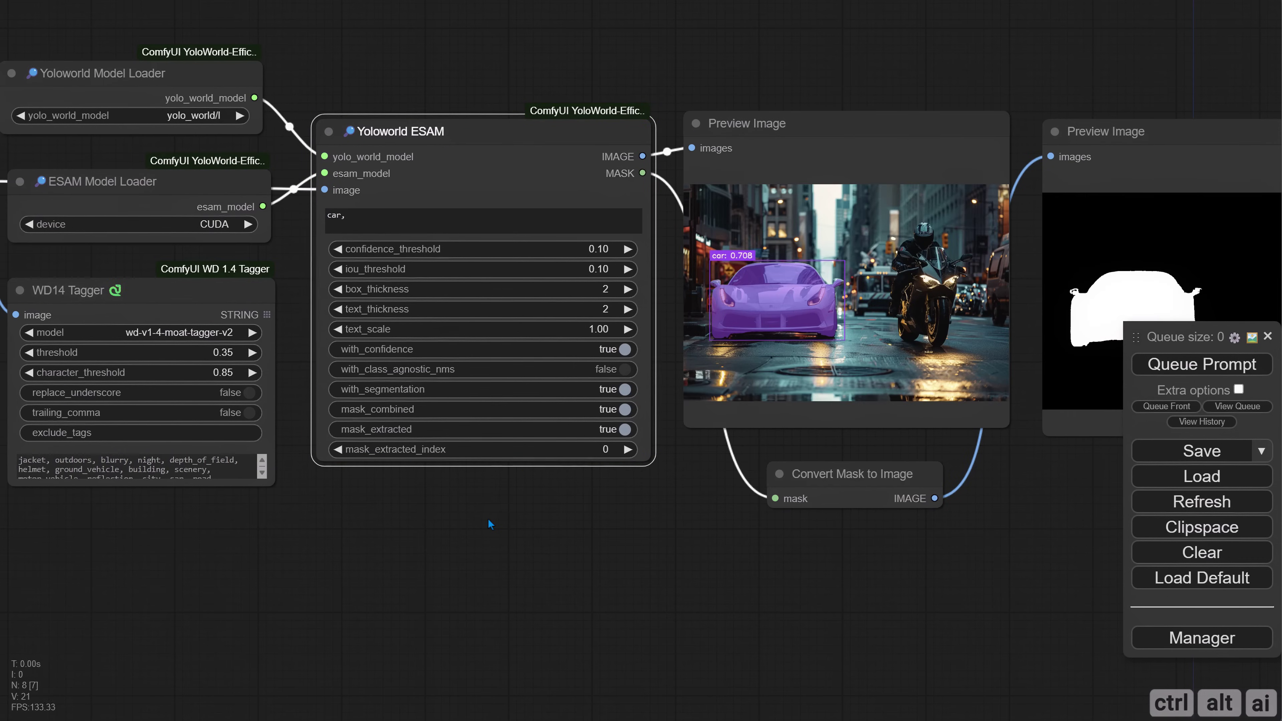
# Step: Add "bike," after "car," in the Yoloworld ESAM category text and run the workflow
pyautogui.moveTo(488, 519); pyautogui.dragTo(445, 507)
pyautogui.moveTo(221, 482); pyautogui.dragTo(227, 514)
pyautogui.moveTo(630, 447); pyautogui.dragTo(523, 474)
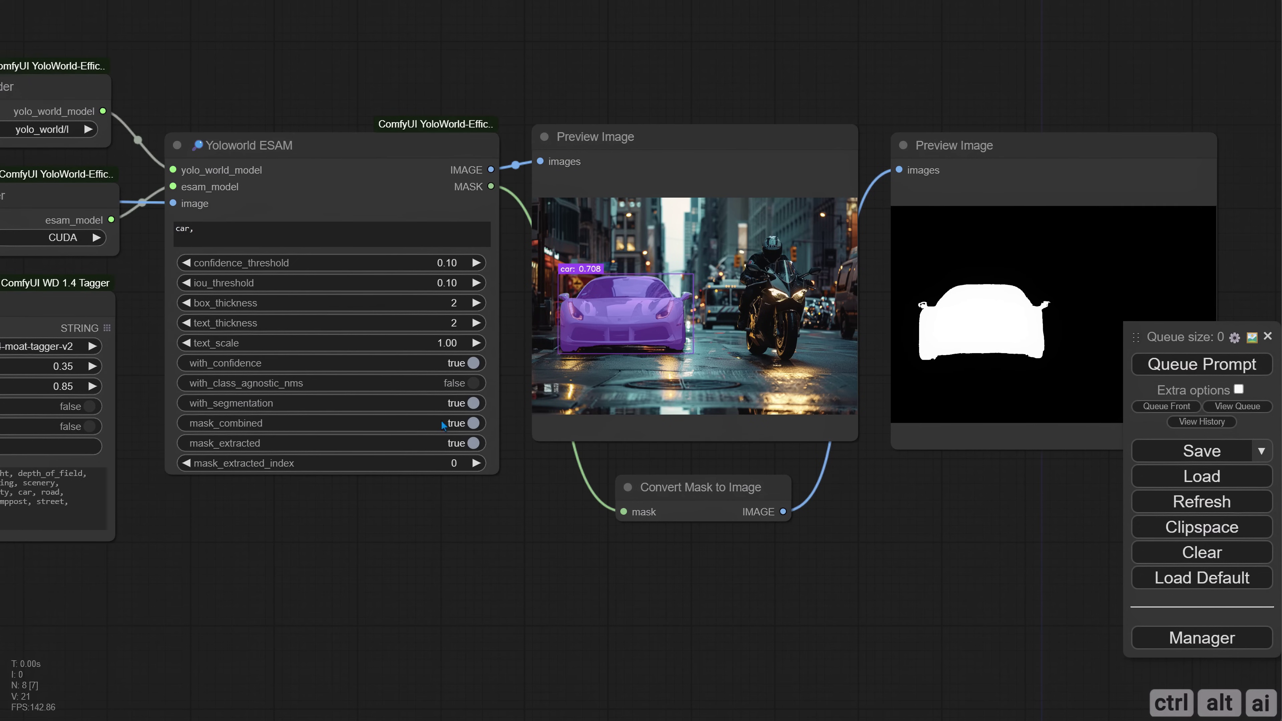
pyautogui.click(263, 236)
pyautogui.write('bike,')
pyautogui.hotkey('ctrl', 'Return')
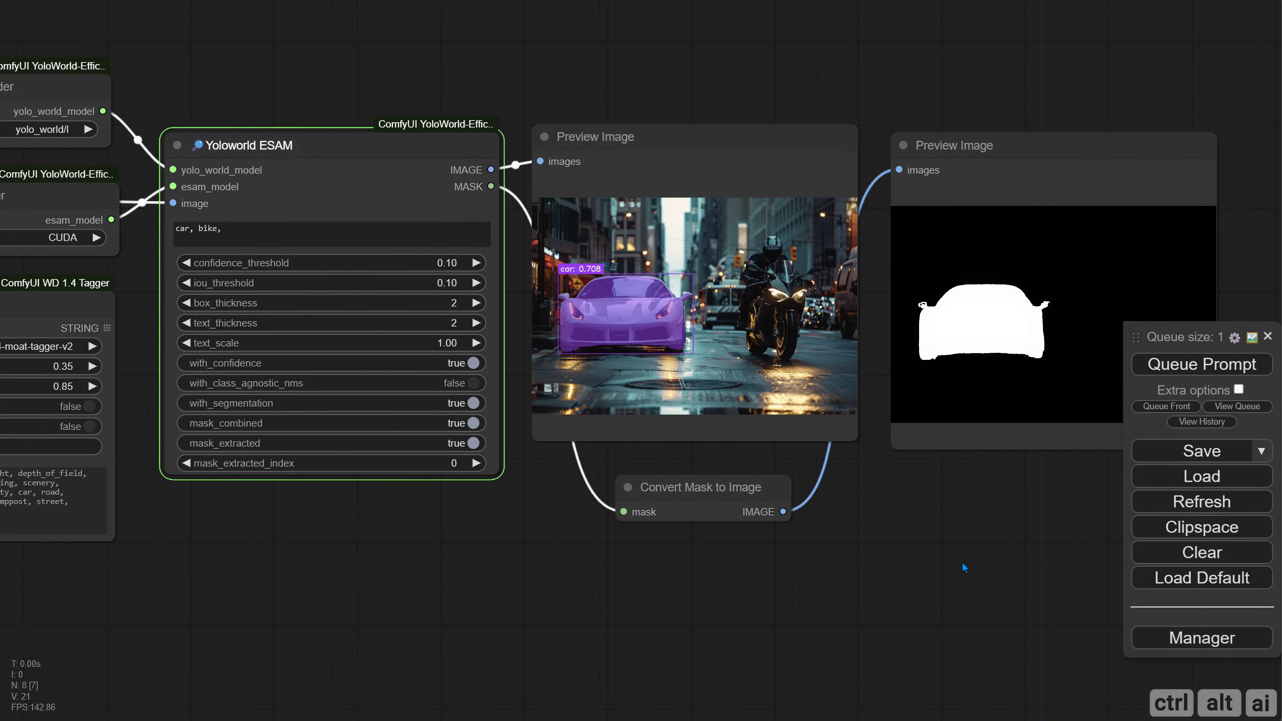
pyautogui.moveTo(962, 559); pyautogui.dragTo(865, 546)
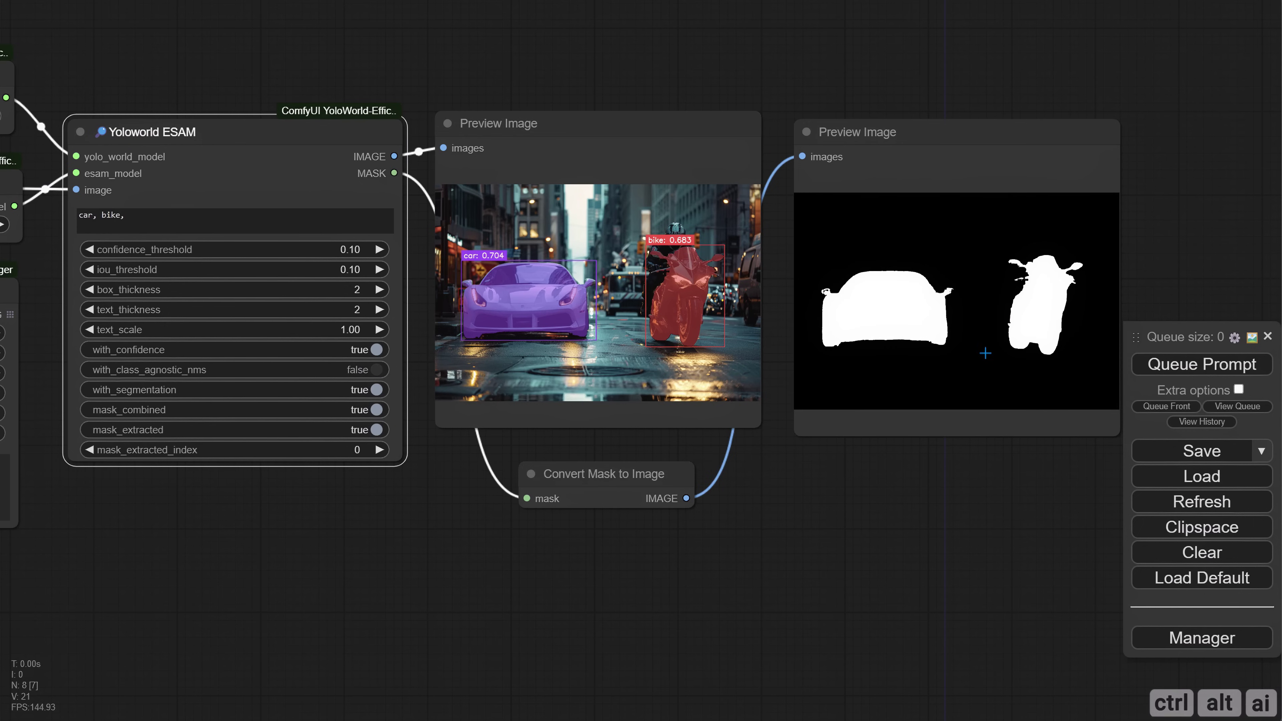
# Step: Turn off mask_combined and mask_extracted in the Yoloworld ESAM node and run the workflow to output separate masks
pyautogui.click(377, 410)
pyautogui.click(376, 430)
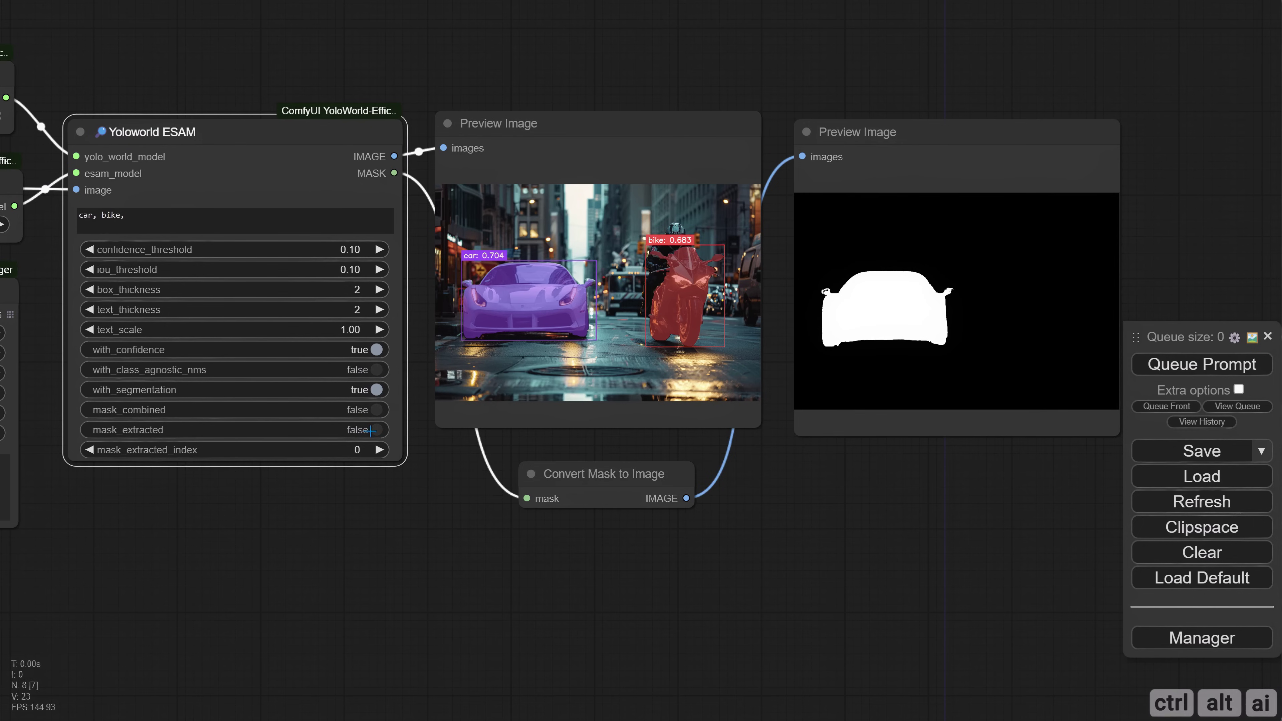
pyautogui.click(1202, 364)
# Step: View the separate masks one at a time in the mask preview and return to the overview of all masks
pyautogui.click(1059, 271)
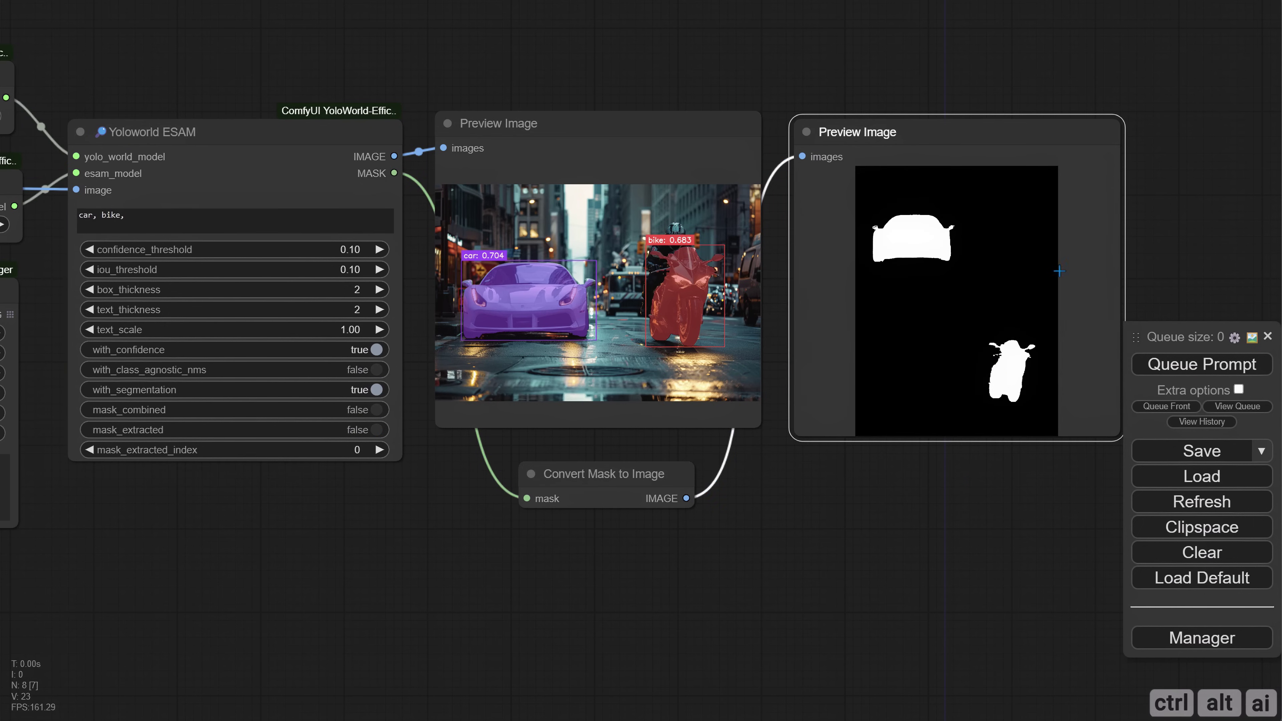
pyautogui.click(921, 251)
pyautogui.click(1099, 417)
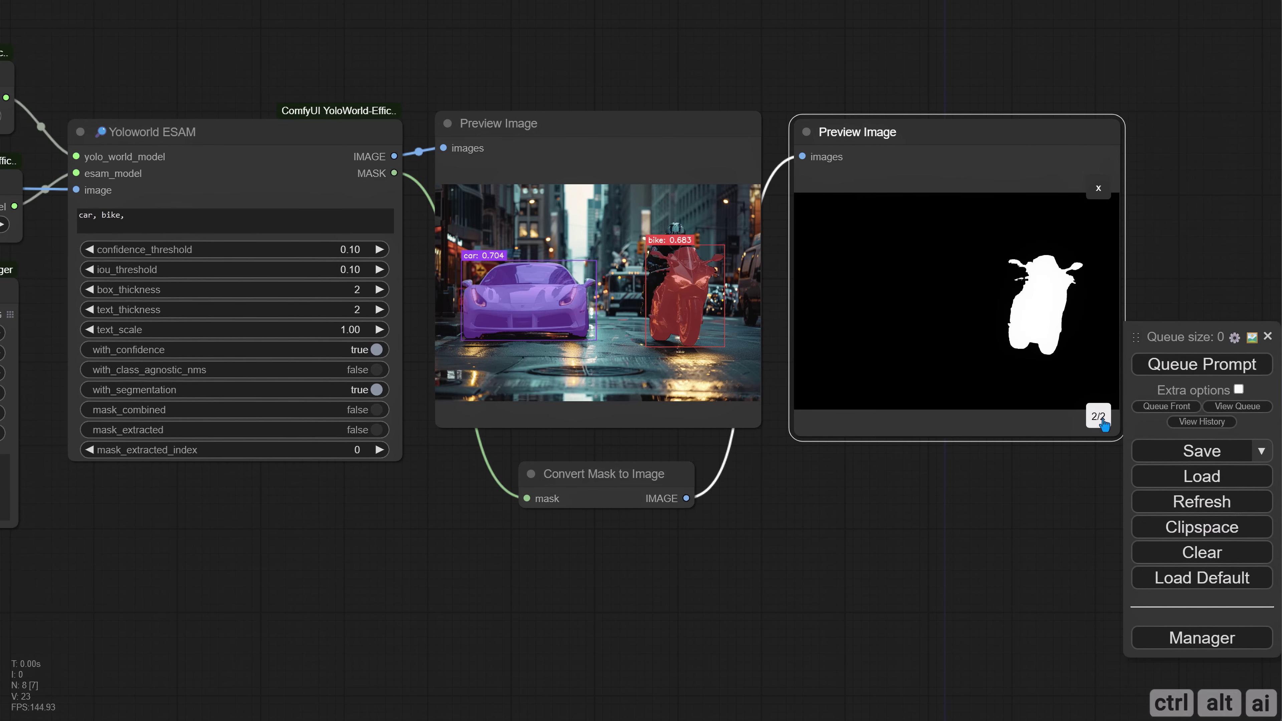
pyautogui.click(1099, 188)
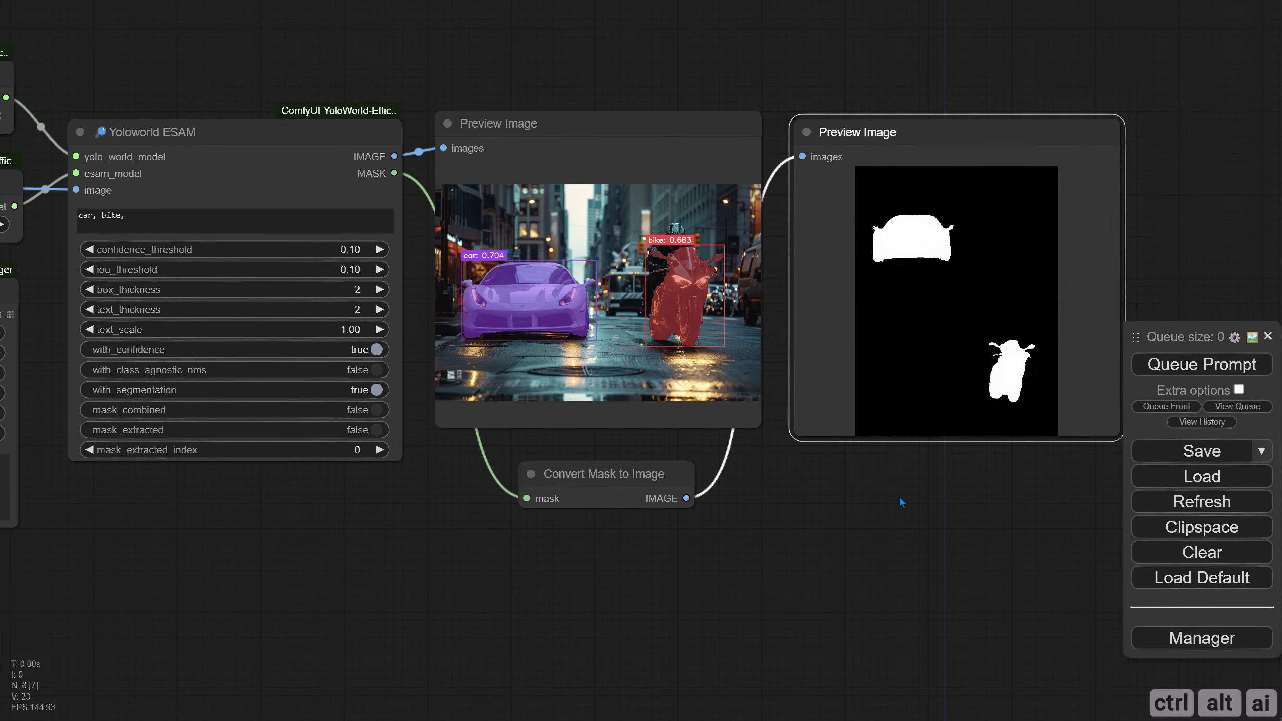
# Step: Enable mask_extracted with mask_combined off, and run the workflow for mask_extracted_index 0 and for index 1
pyautogui.click(378, 410)
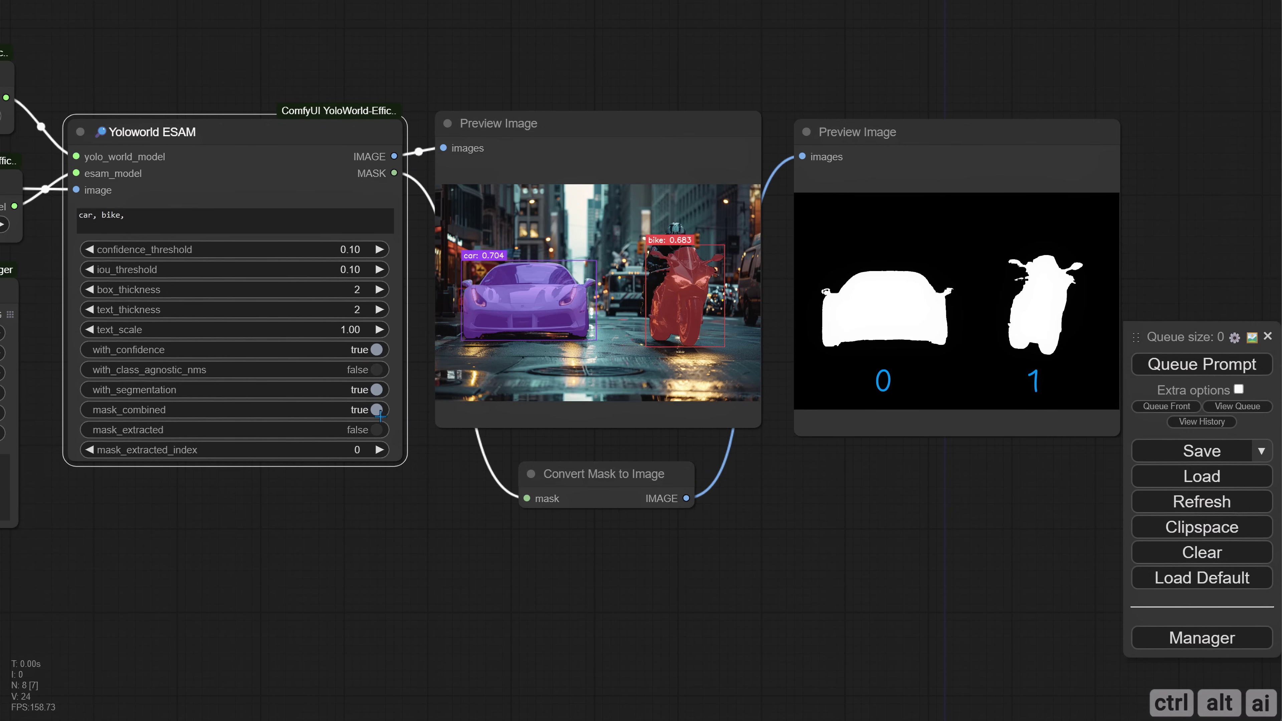
pyautogui.click(377, 410)
pyautogui.click(377, 429)
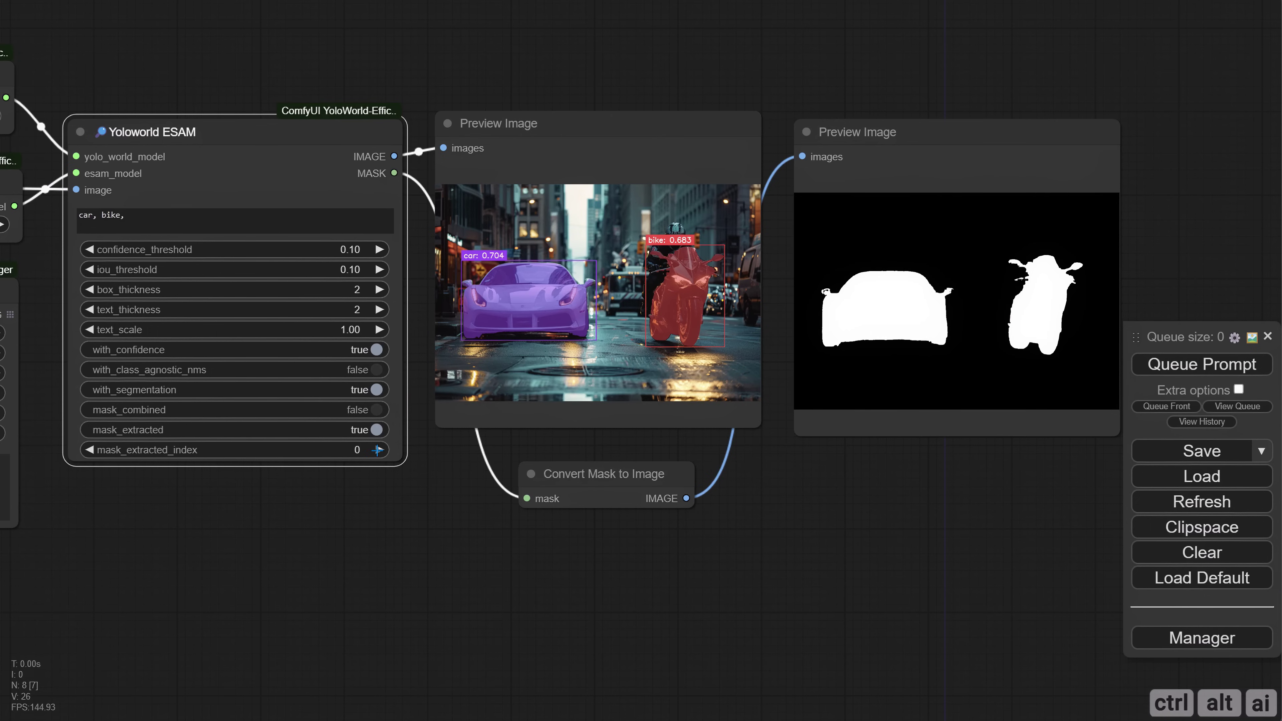
pyautogui.click(1164, 360)
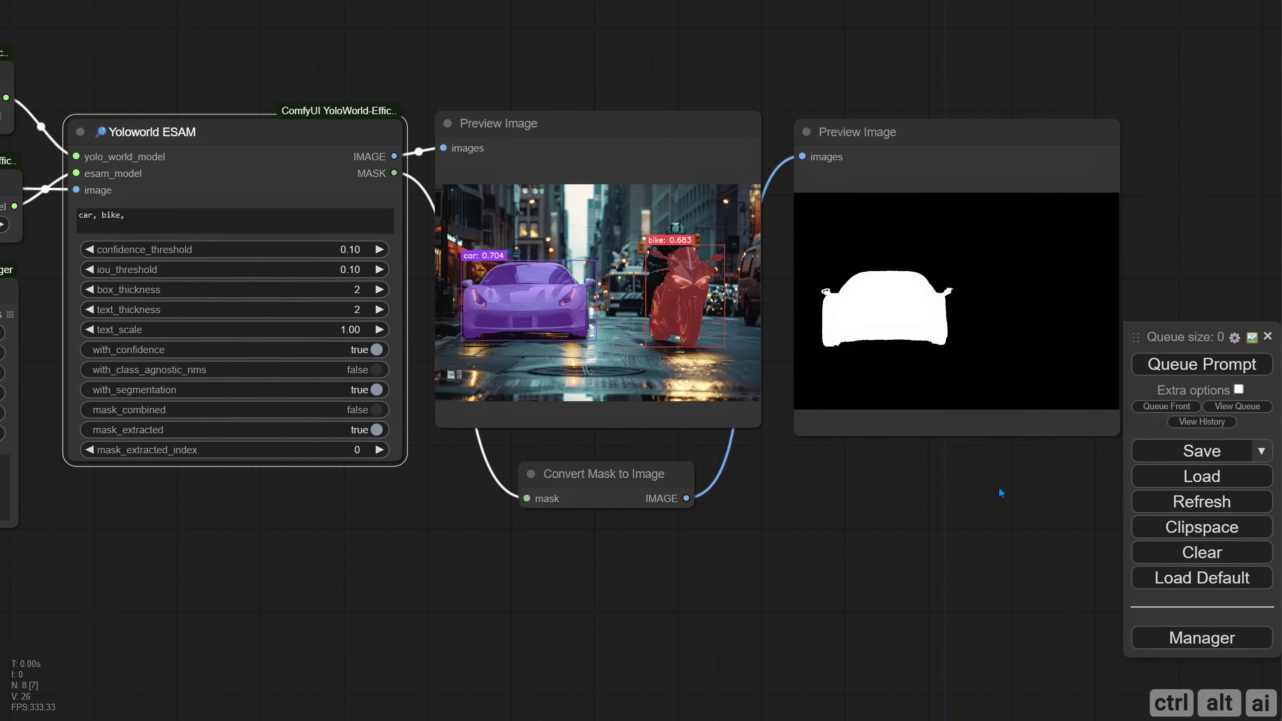
pyautogui.click(379, 450)
pyautogui.click(1139, 365)
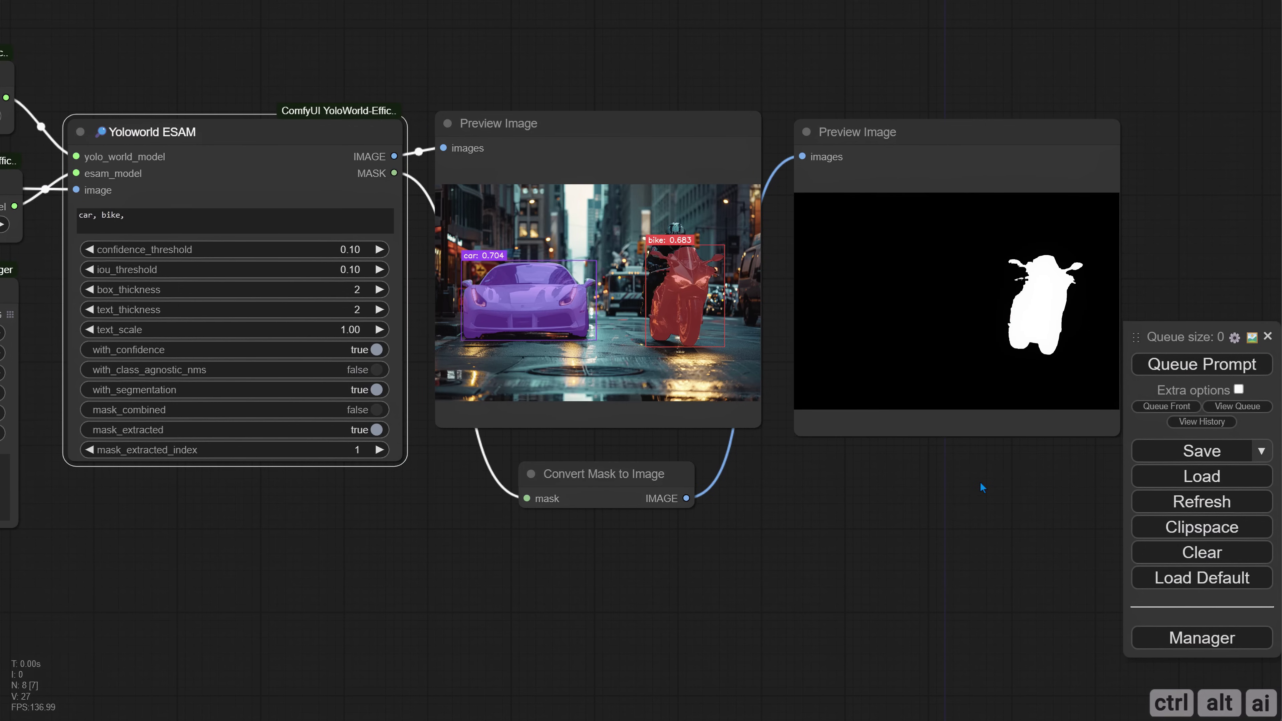
# Step: Reset mask_extracted_index to 0, turn off mask_extracted and rerun the workflow
pyautogui.click(90, 450)
pyautogui.click(276, 430)
pyautogui.hotkey('ctrl', 'Return')
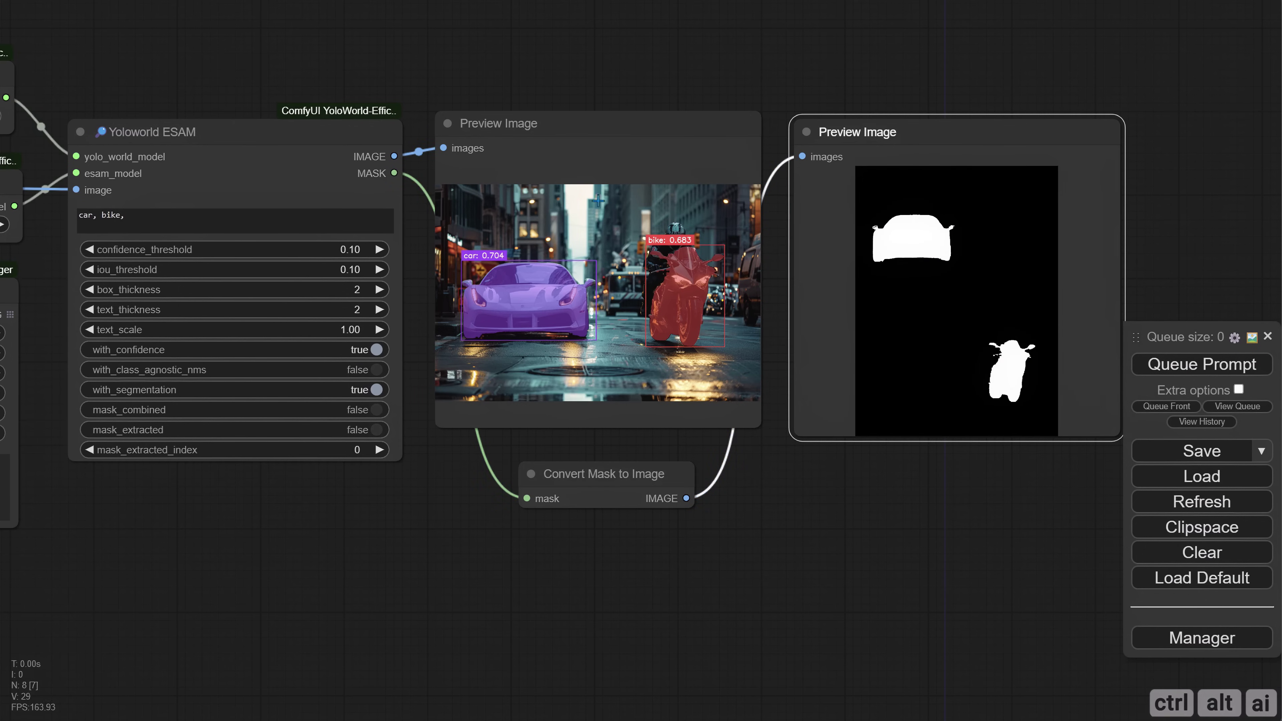
# Step: Add "person," to the end of the Yoloworld ESAM category text and run the workflow
pyautogui.click(163, 221)
pyautogui.write(', person')
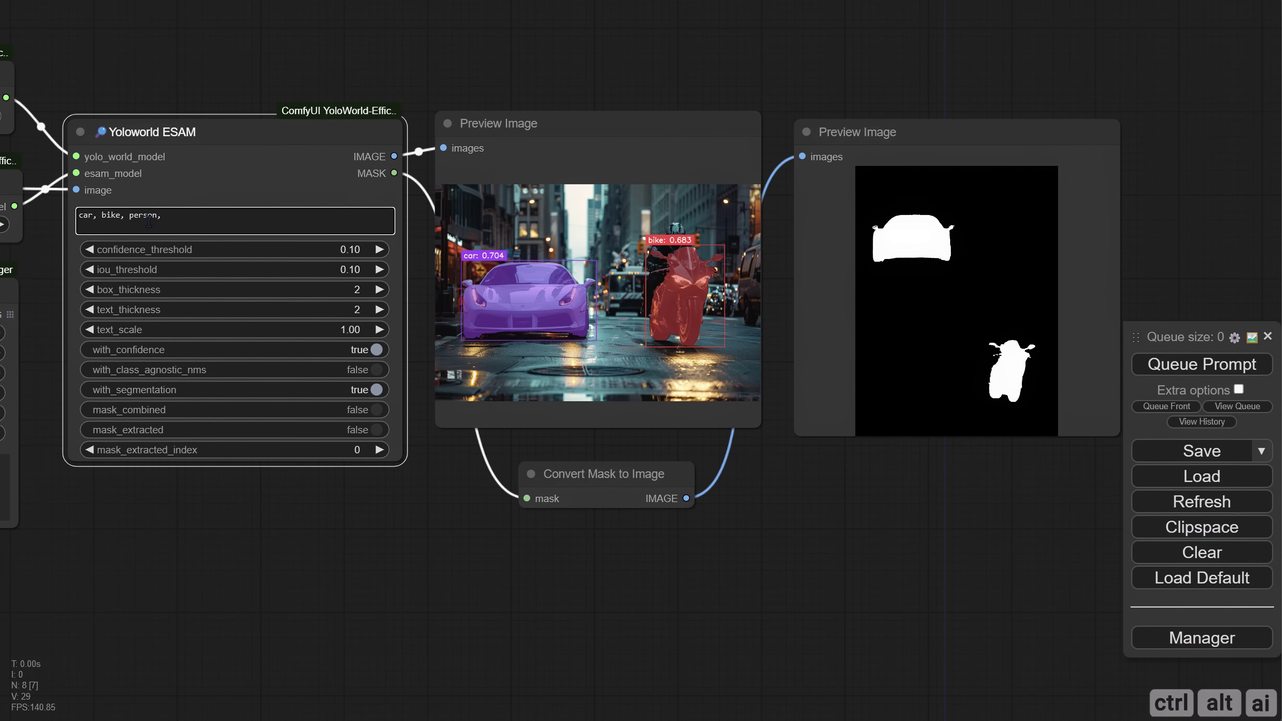
pyautogui.write(',')
pyautogui.click(1148, 364)
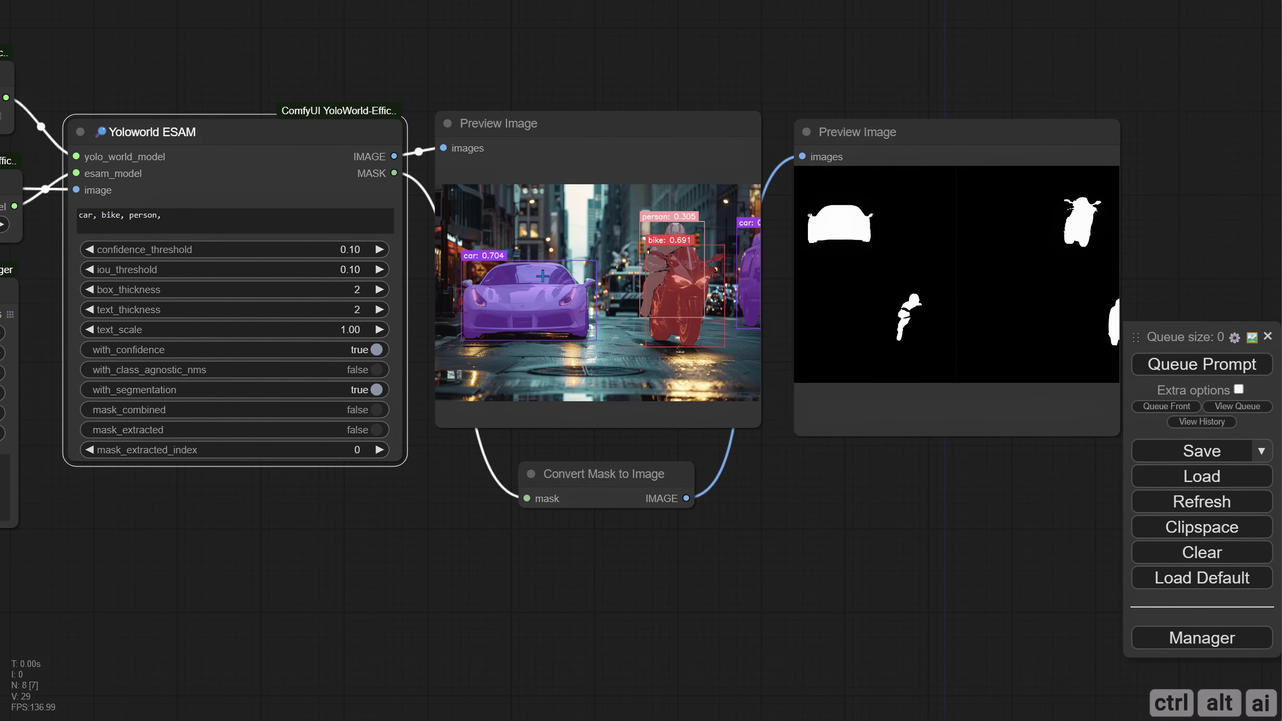
# Step: Set confidence_threshold to 0.30 and run the workflow, with one extra run using mask_combined switched on temporarily
pyautogui.click(356, 250)
pyautogui.click(1202, 365)
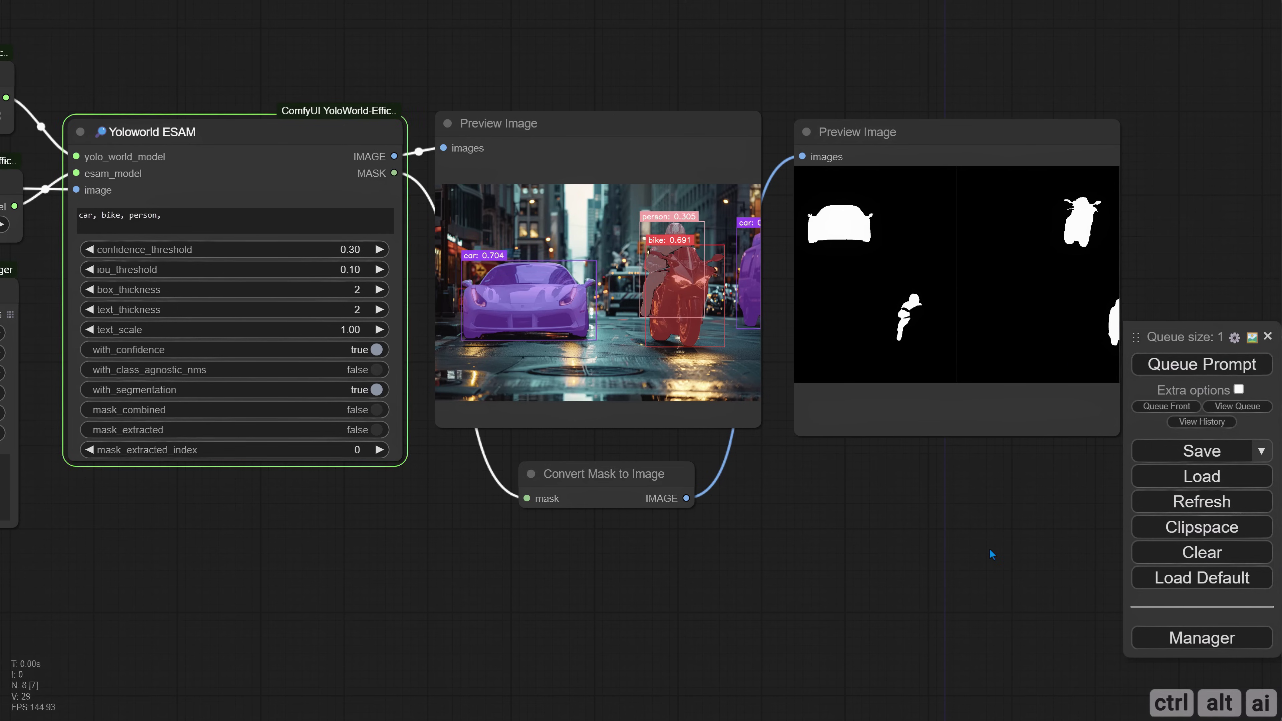
pyautogui.click(377, 410)
pyautogui.click(1190, 371)
pyautogui.click(376, 410)
# Step: Replace the Yoloworld ESAM category text with "alien," and run the workflow
pyautogui.moveTo(164, 215); pyautogui.dragTo(72, 243)
pyautogui.write('alien,')
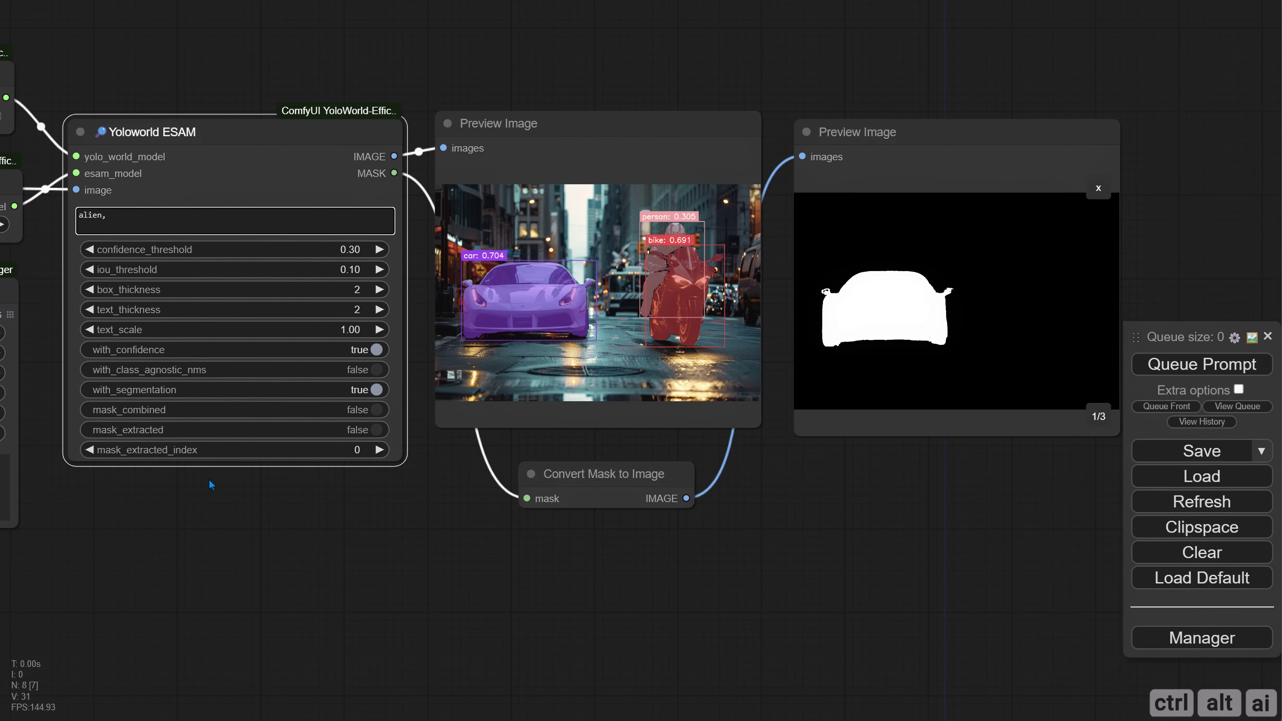
pyautogui.click(1202, 364)
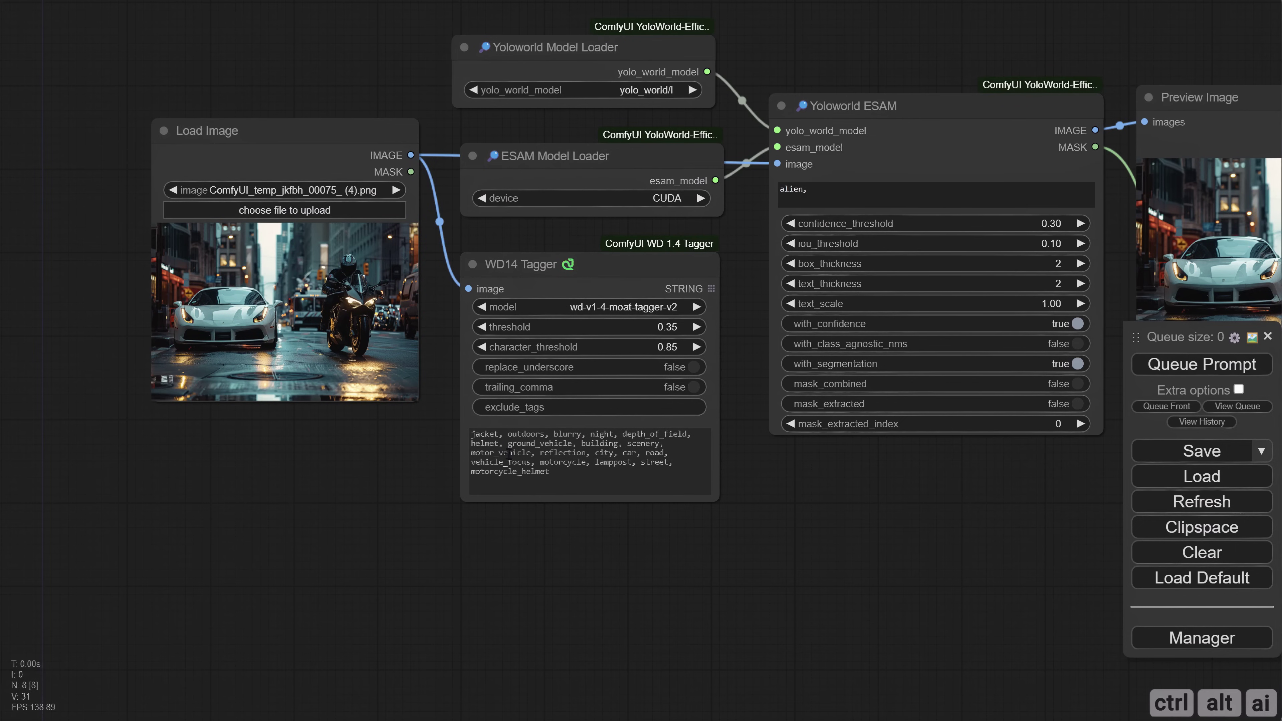
# Step: Review the tag list generated by the WD14 Tagger node for the street picture
pyautogui.moveTo(552, 474); pyautogui.dragTo(460, 433)
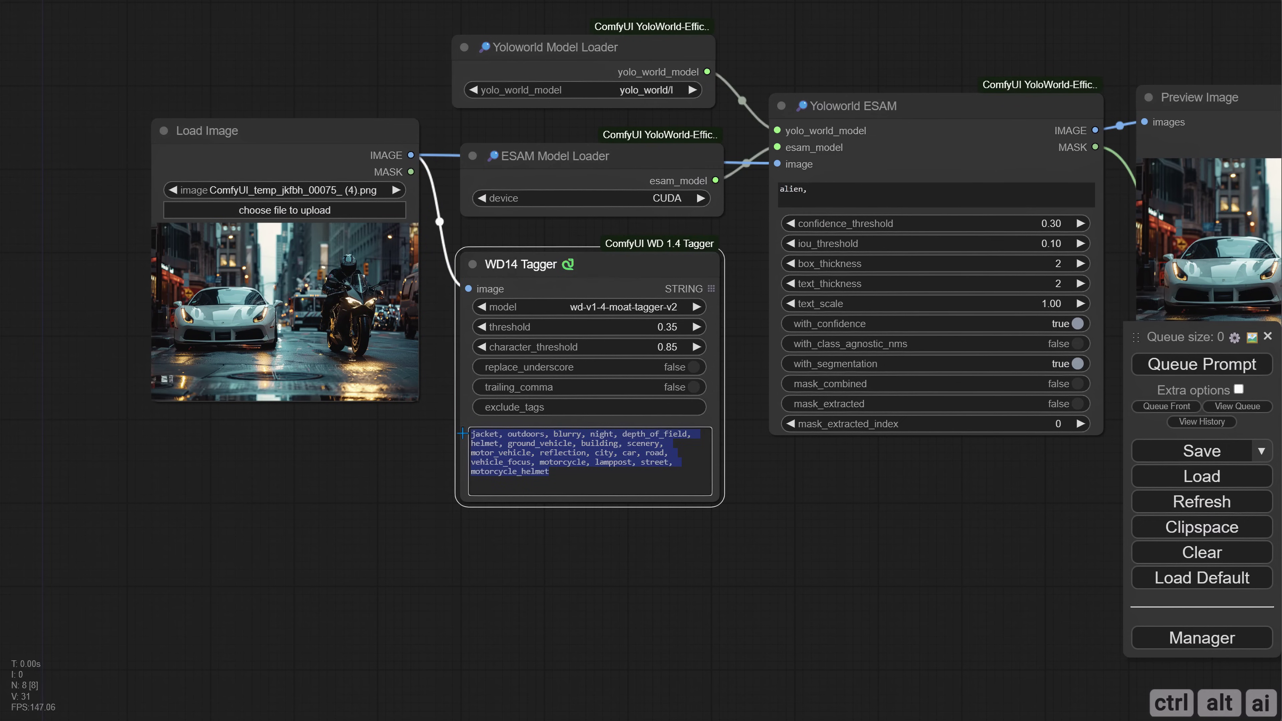
pyautogui.click(418, 457)
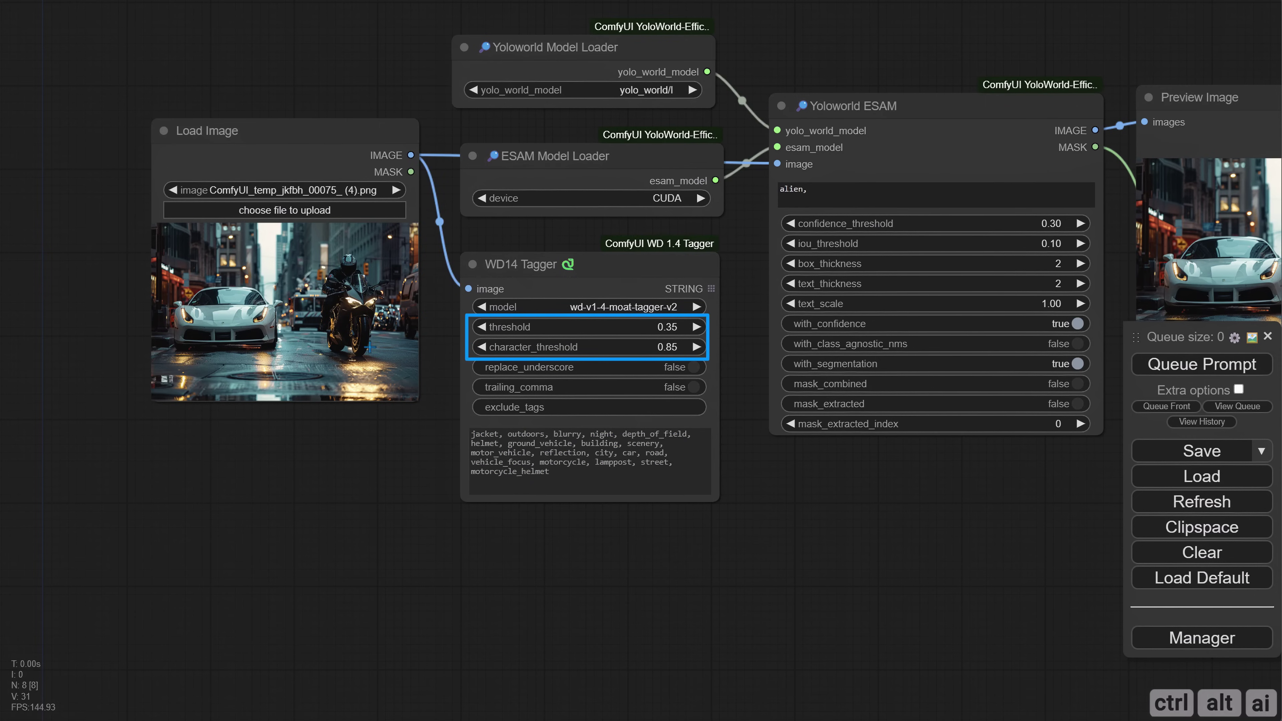
# Step: Load the night traffic picture 2377147 (6).jpg into the Load Image node
pyautogui.click(285, 210)
pyautogui.scroll(-10, 401, 372)
pyautogui.doubleClick(46, 395)
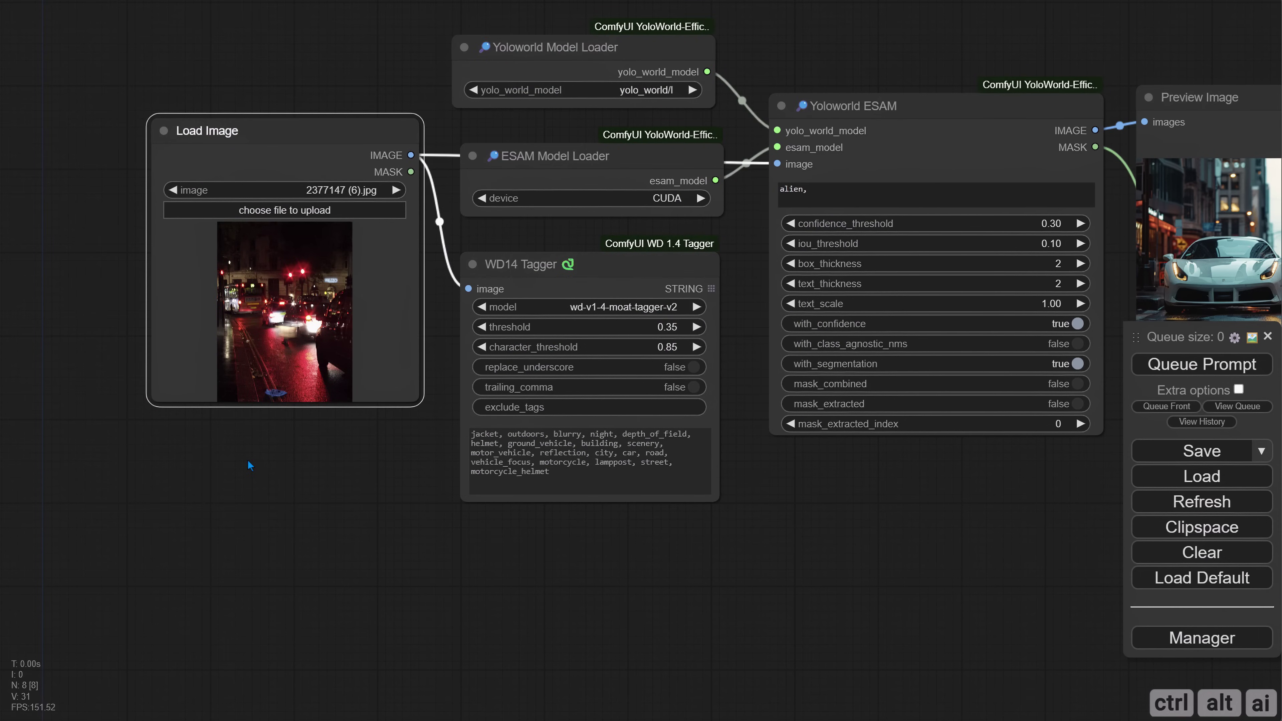
# Step: Examine the cars in the loaded night traffic picture up close
pyautogui.moveTo(246, 458); pyautogui.dragTo(289, 479)
pyautogui.scroll(5, 289, 446)
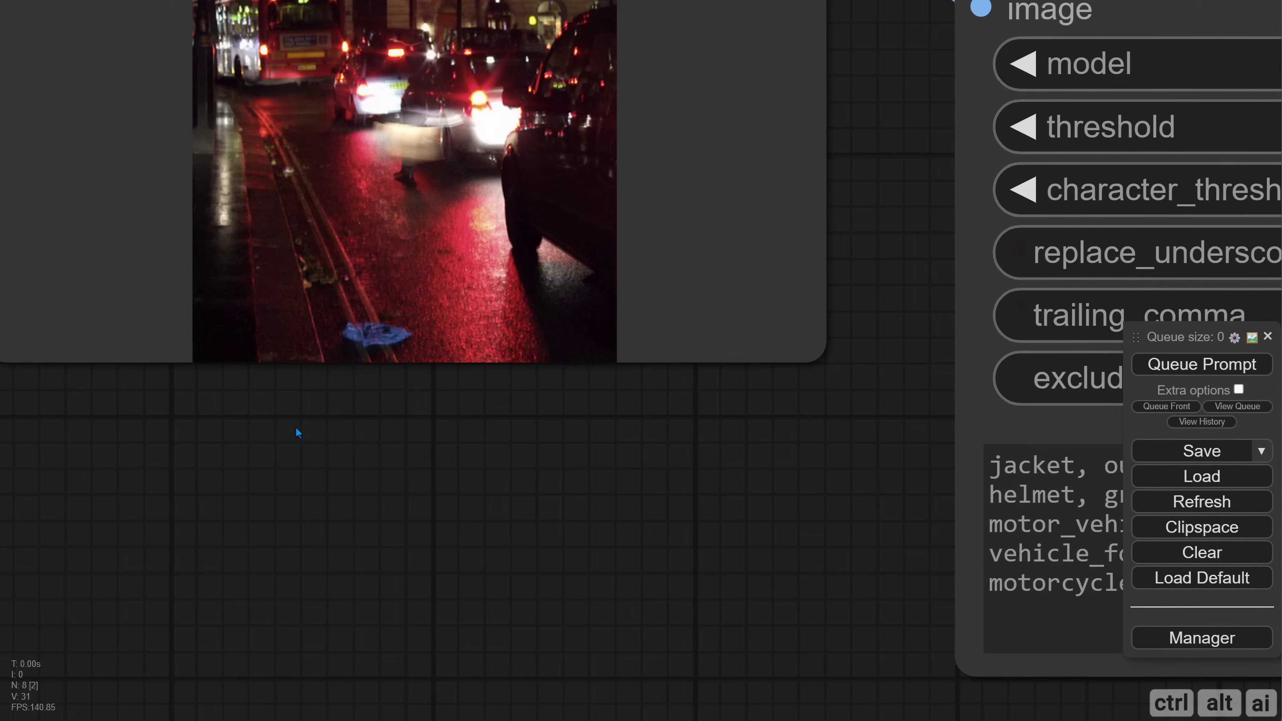
pyautogui.scroll(2, 298, 433)
pyautogui.moveTo(367, 409); pyautogui.dragTo(344, 652)
pyautogui.moveTo(985, 234); pyautogui.dragTo(1089, 333)
pyautogui.scroll(2, 803, 235)
pyautogui.moveTo(1139, 229); pyautogui.dragTo(1221, 234)
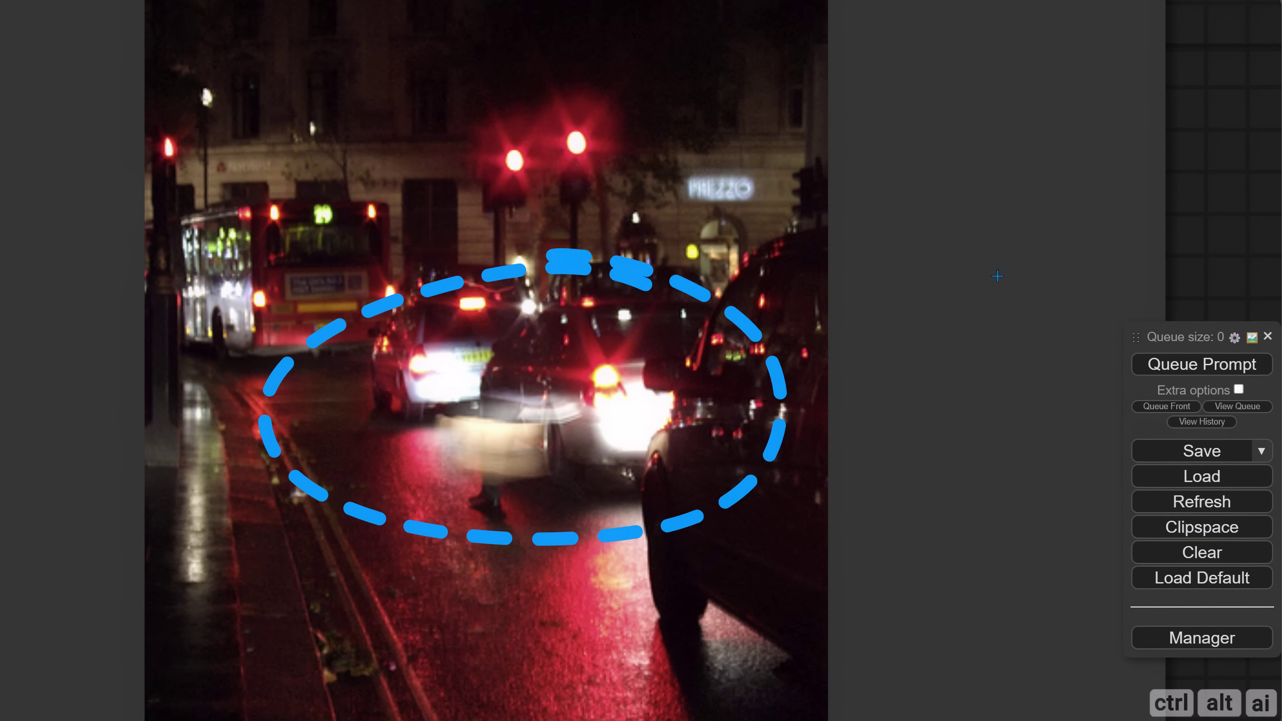
pyautogui.scroll(-15, 997, 279)
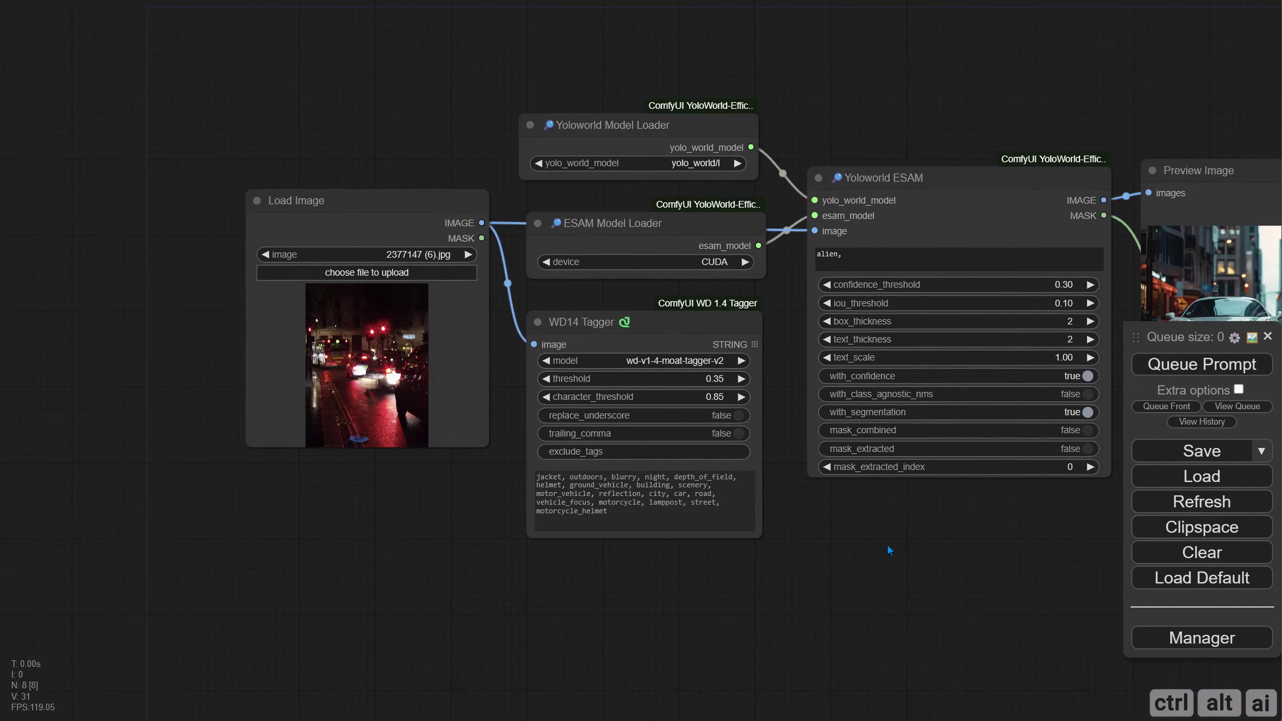
# Step: Replace the Yoloworld ESAM category text with "car," and run the workflow on the night traffic picture
pyautogui.moveTo(890, 551); pyautogui.dragTo(483, 498)
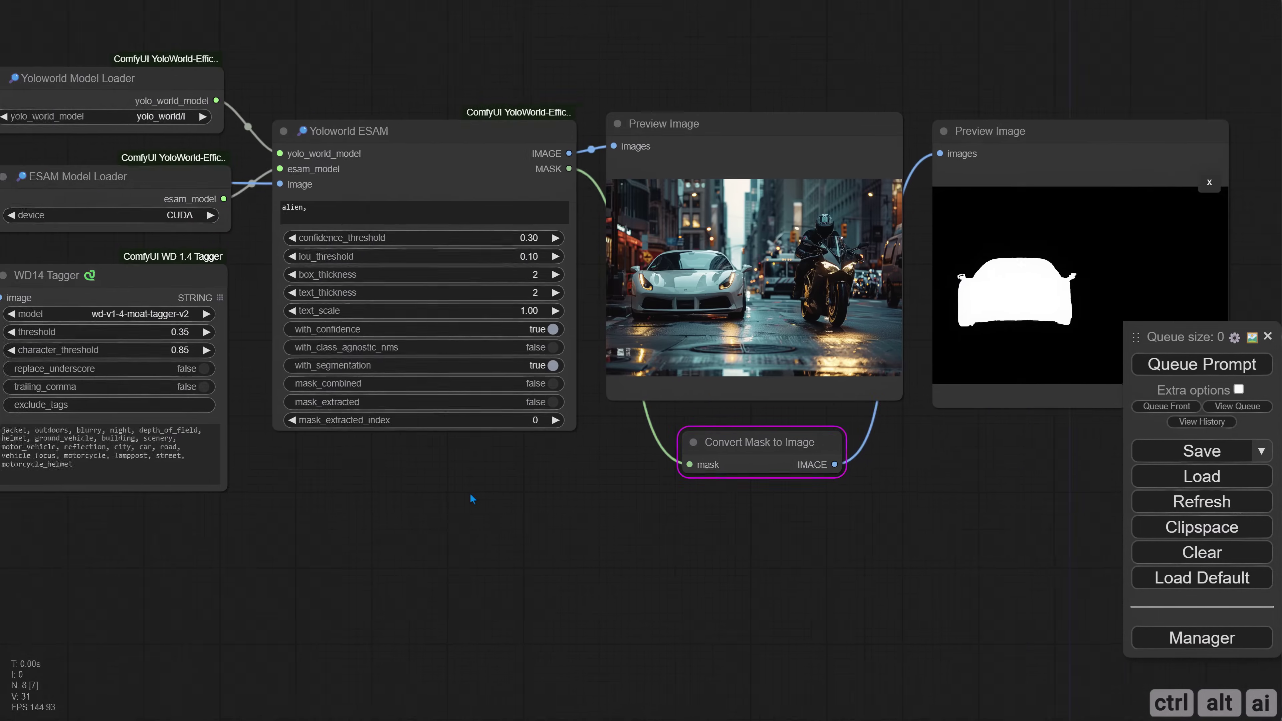
pyautogui.scroll(3, 484, 505)
pyautogui.moveTo(524, 543); pyautogui.dragTo(423, 536)
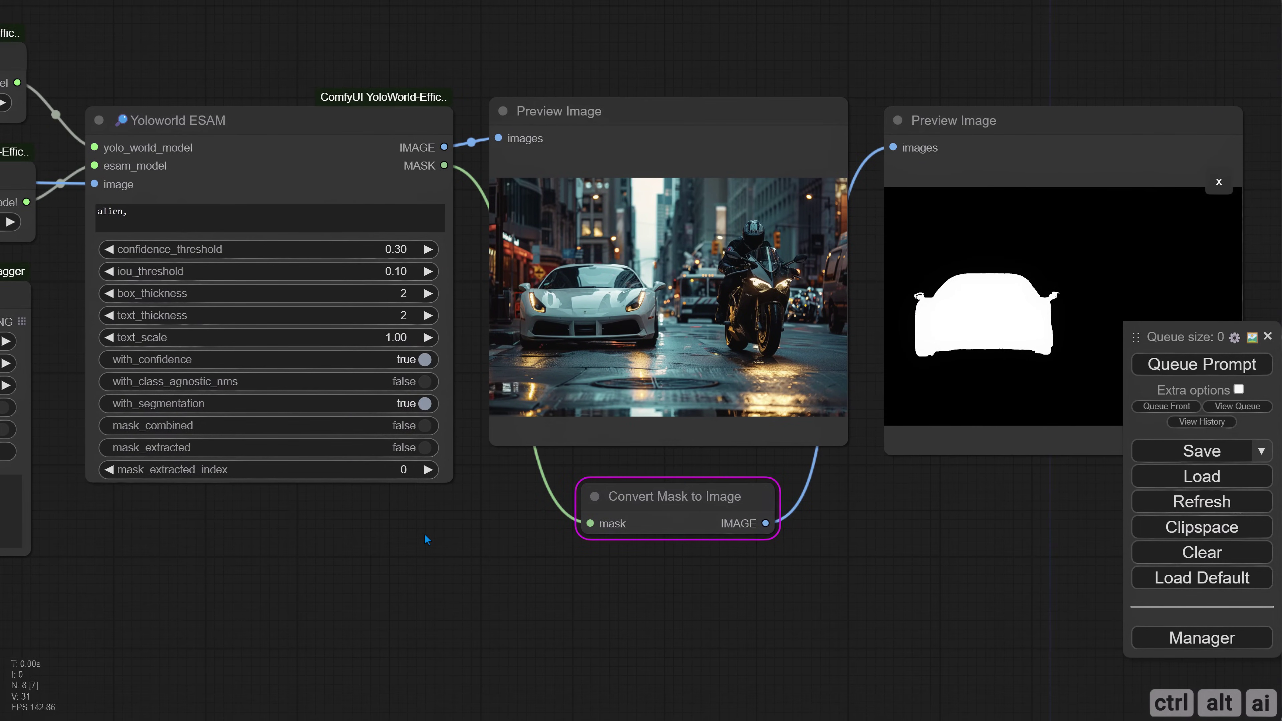
pyautogui.click(202, 217)
pyautogui.hotkey('ctrl', 'a')
pyautogui.write('car,')
pyautogui.click(1176, 365)
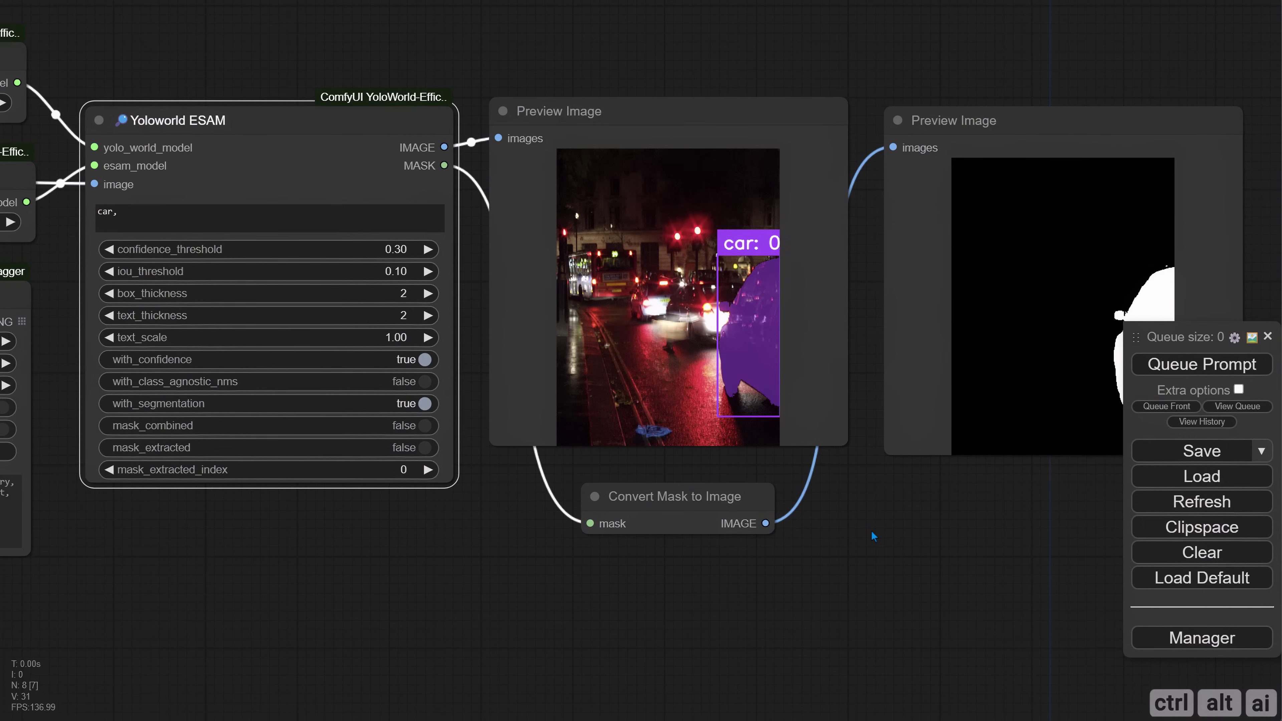
# Step: Set confidence_threshold to 0.10, rerun the workflow and examine the car detections in the segmentation preview
pyautogui.click(398, 250)
pyautogui.press('BackSpace')
pyautogui.write('1')
pyautogui.press('Return')
pyautogui.click(1142, 364)
pyautogui.scroll(12, 707, 320)
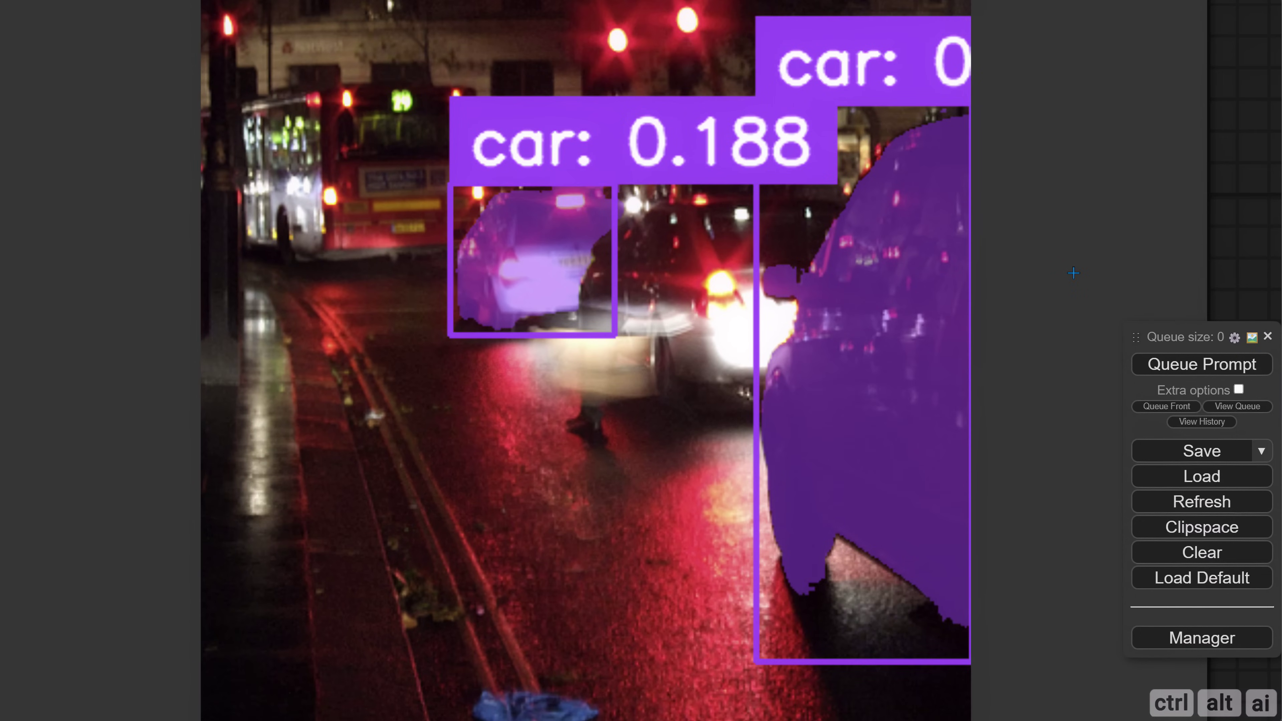
pyautogui.scroll(-1, 1071, 268)
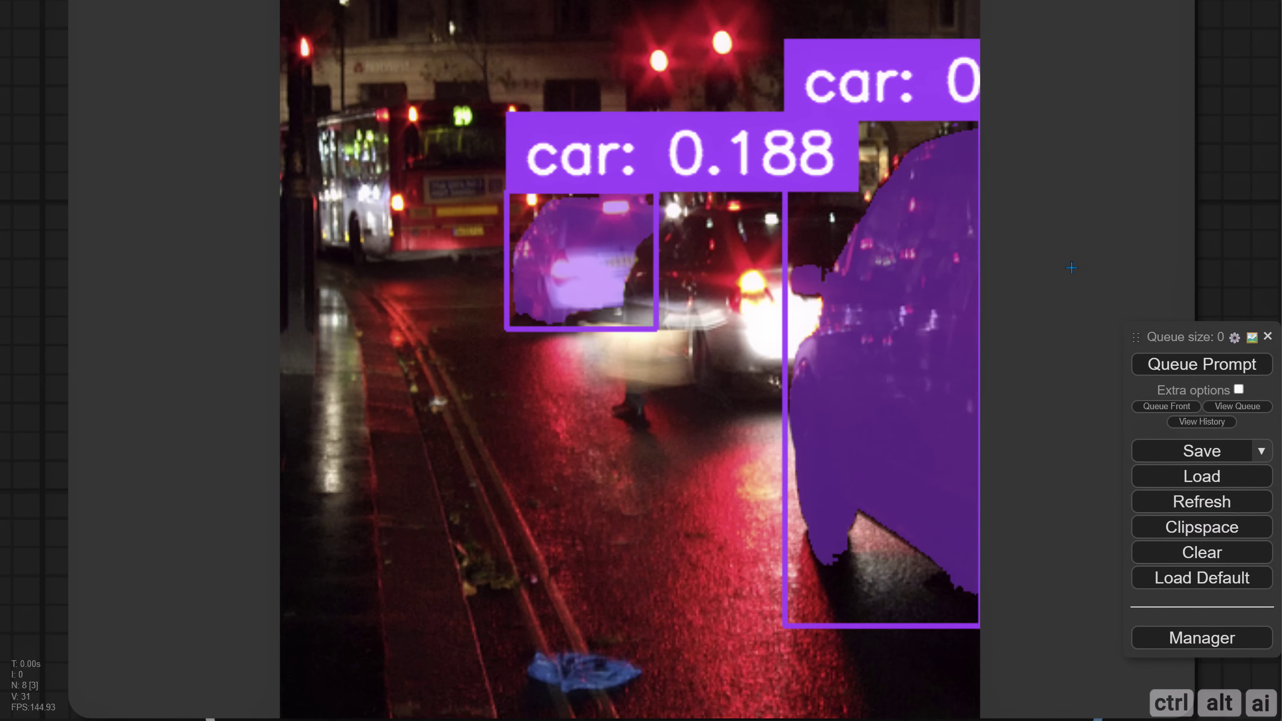
pyautogui.scroll(-4, 1071, 267)
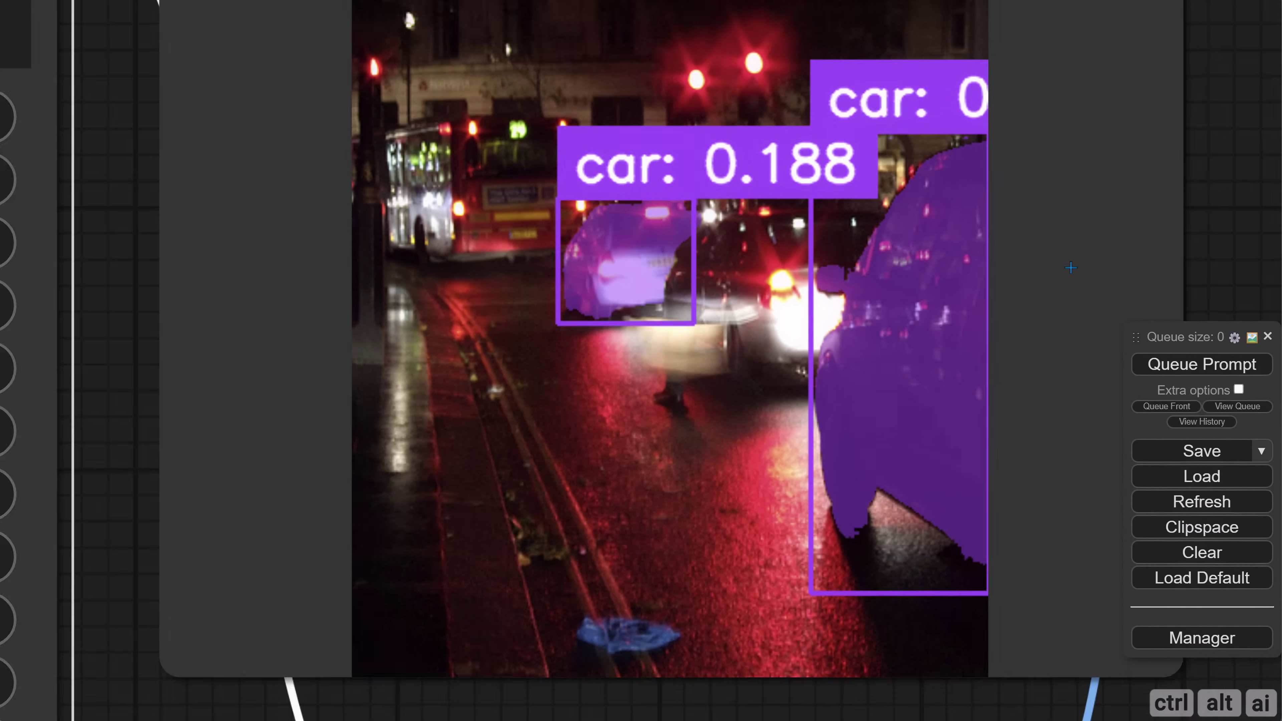
pyautogui.scroll(3, 505, 354)
# Step: Set the Yoloworld ESAM iou_threshold to 0.50 and rerun the workflow
pyautogui.moveTo(882, 608); pyautogui.dragTo(819, 595)
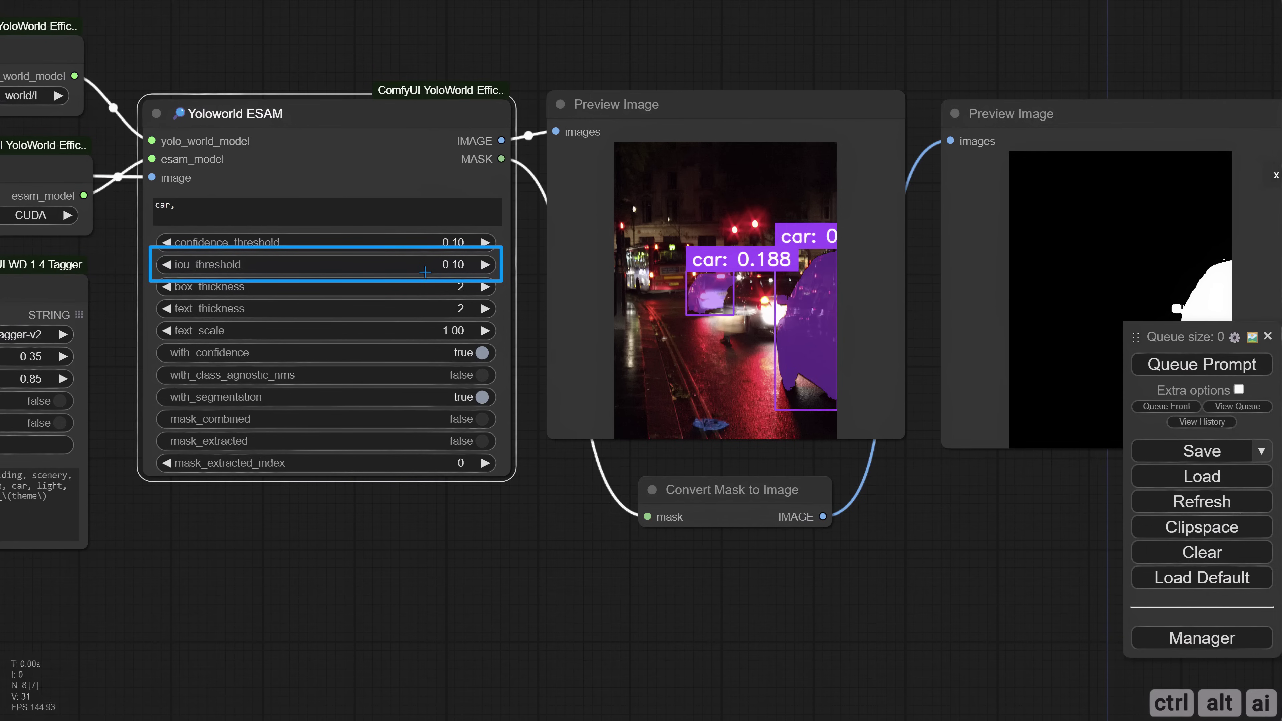
pyautogui.click(458, 266)
pyautogui.press('BackSpace')
pyautogui.write('50')
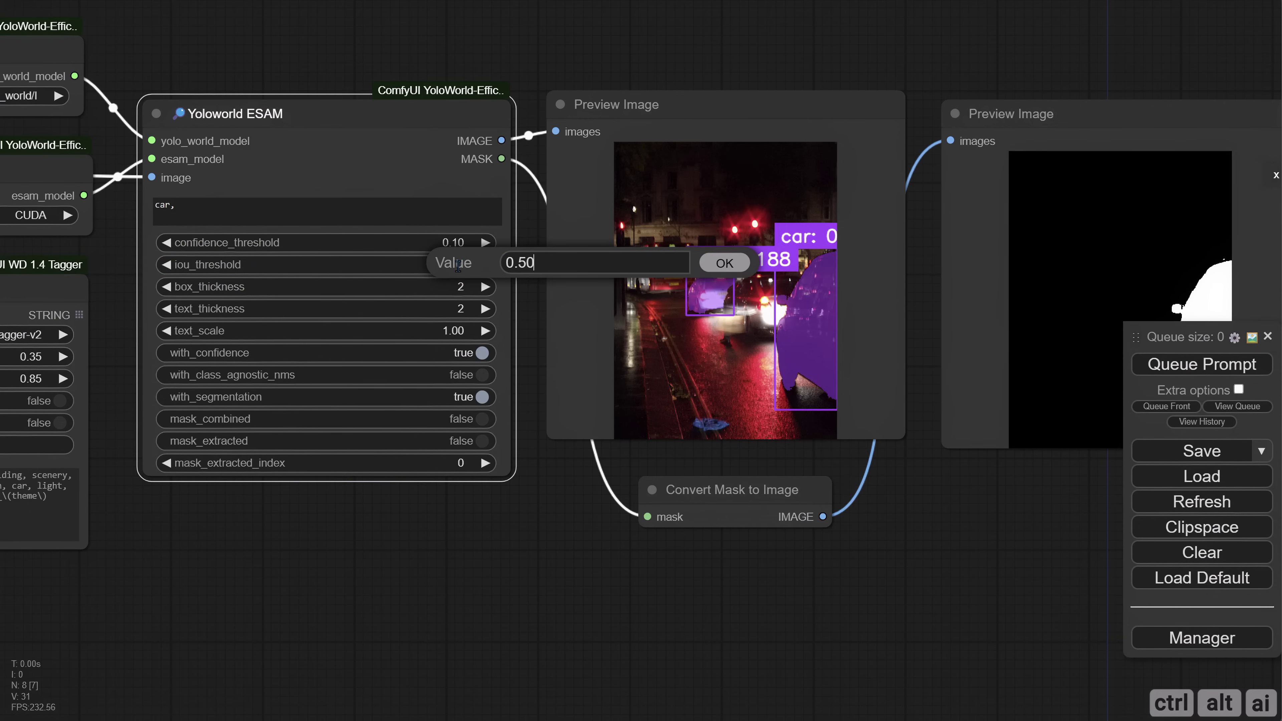
pyautogui.press('Return')
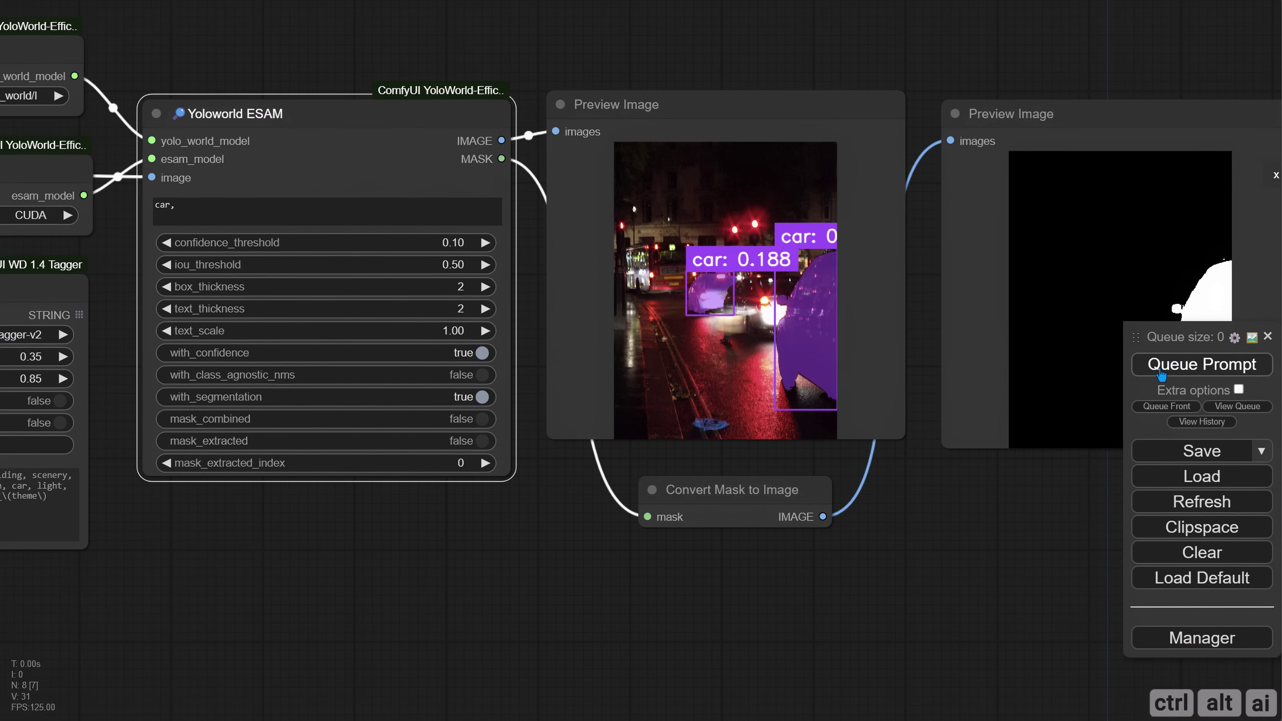
pyautogui.click(1165, 371)
pyautogui.moveTo(962, 520); pyautogui.dragTo(876, 520)
# Step: Replace the Yoloworld ESAM category text with "text," and try running the workflow on the picture of people around the outdoor table
pyautogui.hscroll(-2, 876, 521)
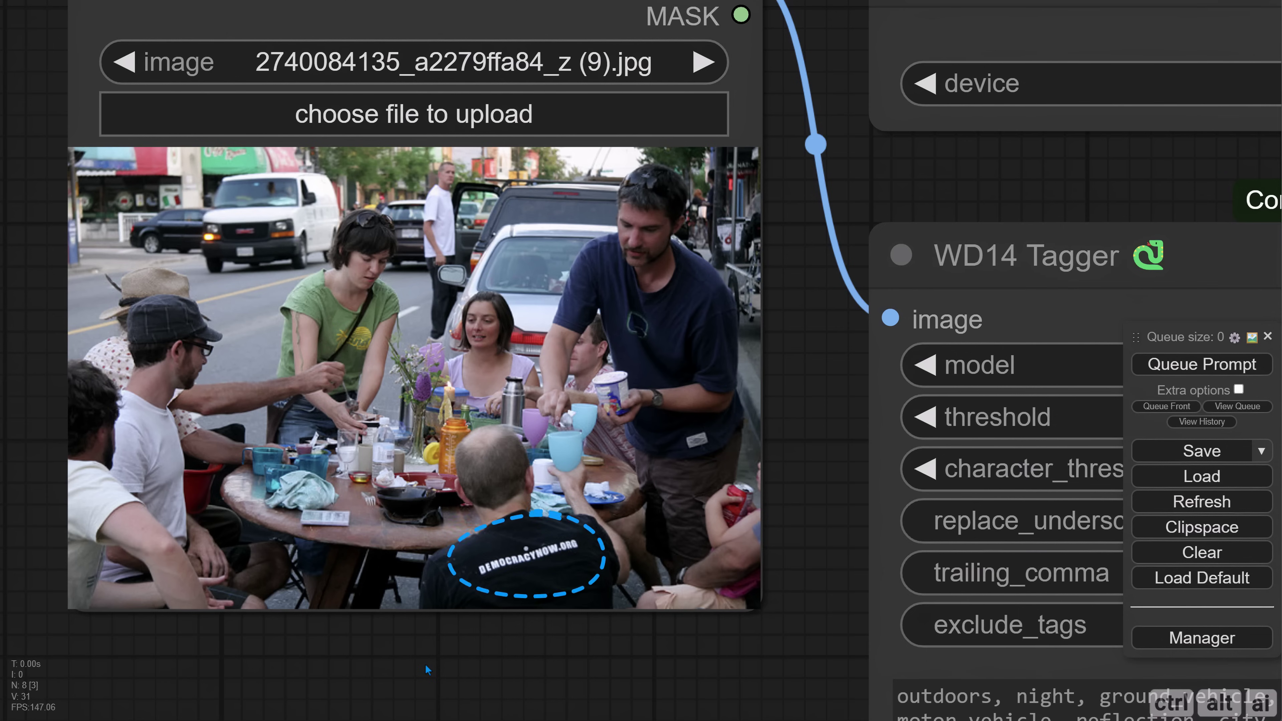
pyautogui.scroll(-6, 424, 665)
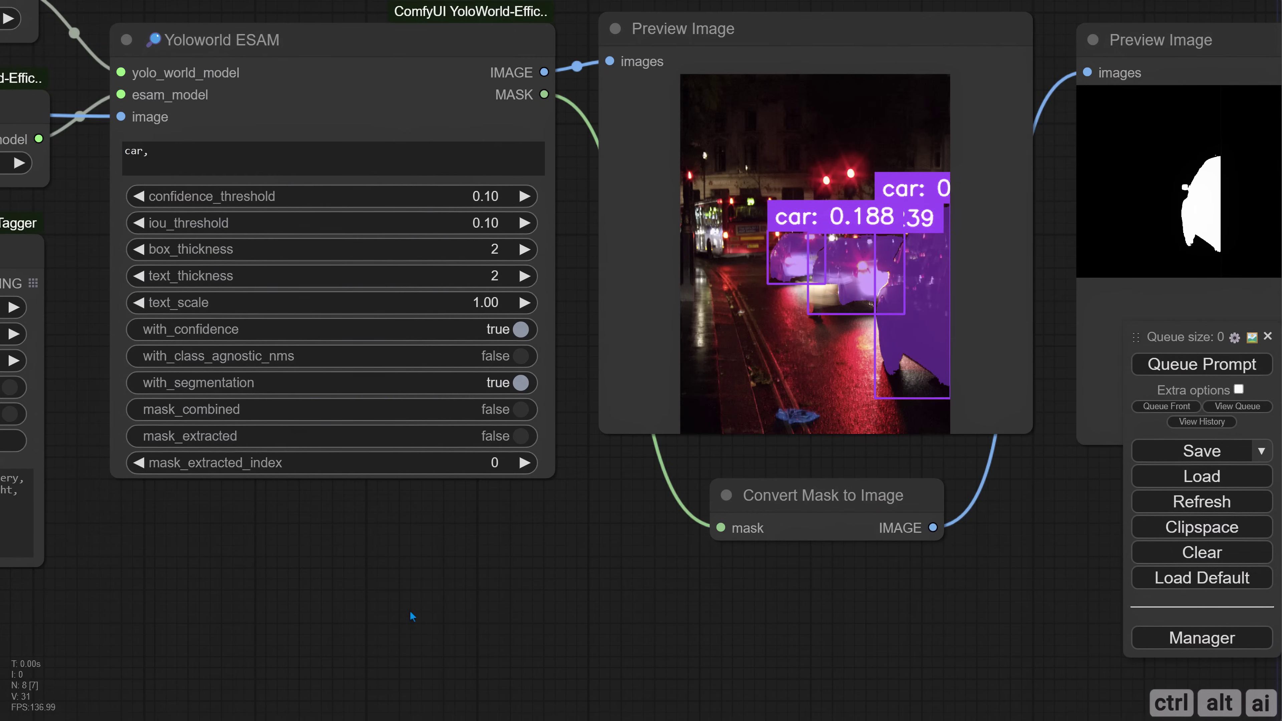
pyautogui.moveTo(410, 612); pyautogui.dragTo(365, 603)
pyautogui.click(185, 207)
pyautogui.hotkey('ctrl', 'a')
pyautogui.write('text,')
pyautogui.hotkey('ctrl', 'Return')
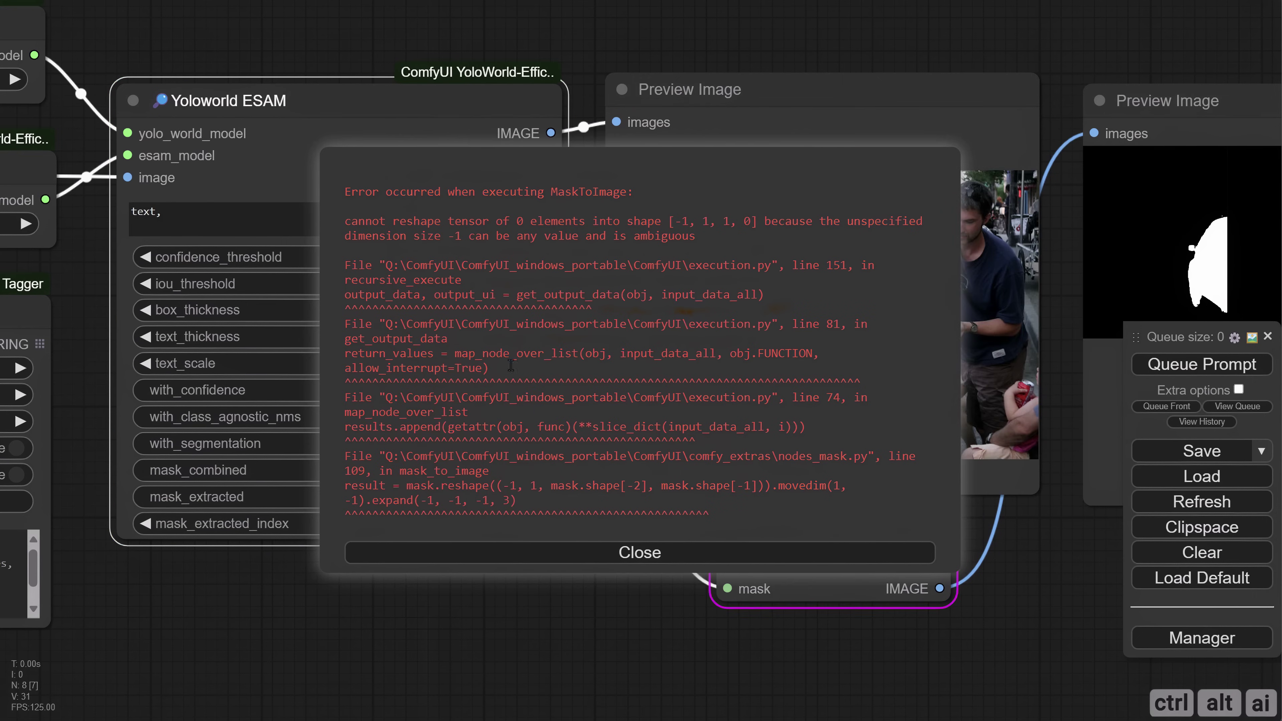
# Step: Dismiss the execution error, set the Yoloworld ESAM confidence_threshold to 0.01, rerun the workflow and examine the text detection in the preview
pyautogui.click(593, 558)
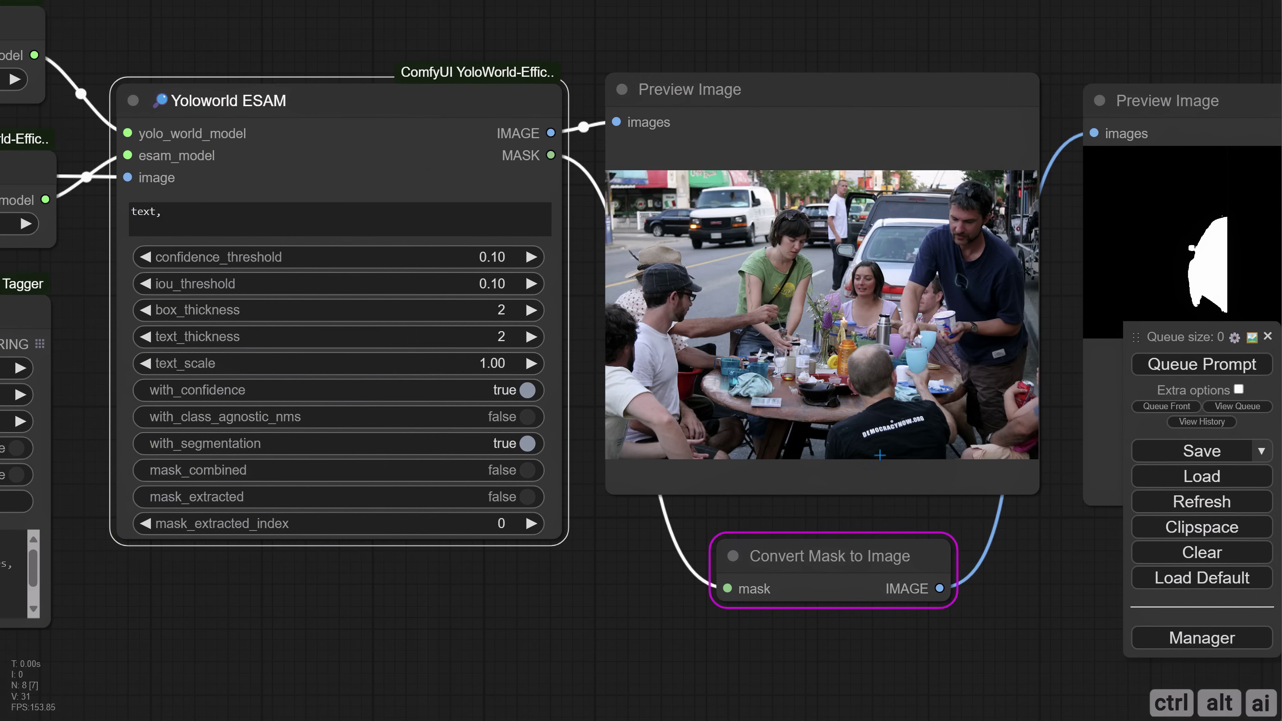
pyautogui.scroll(10, 908, 432)
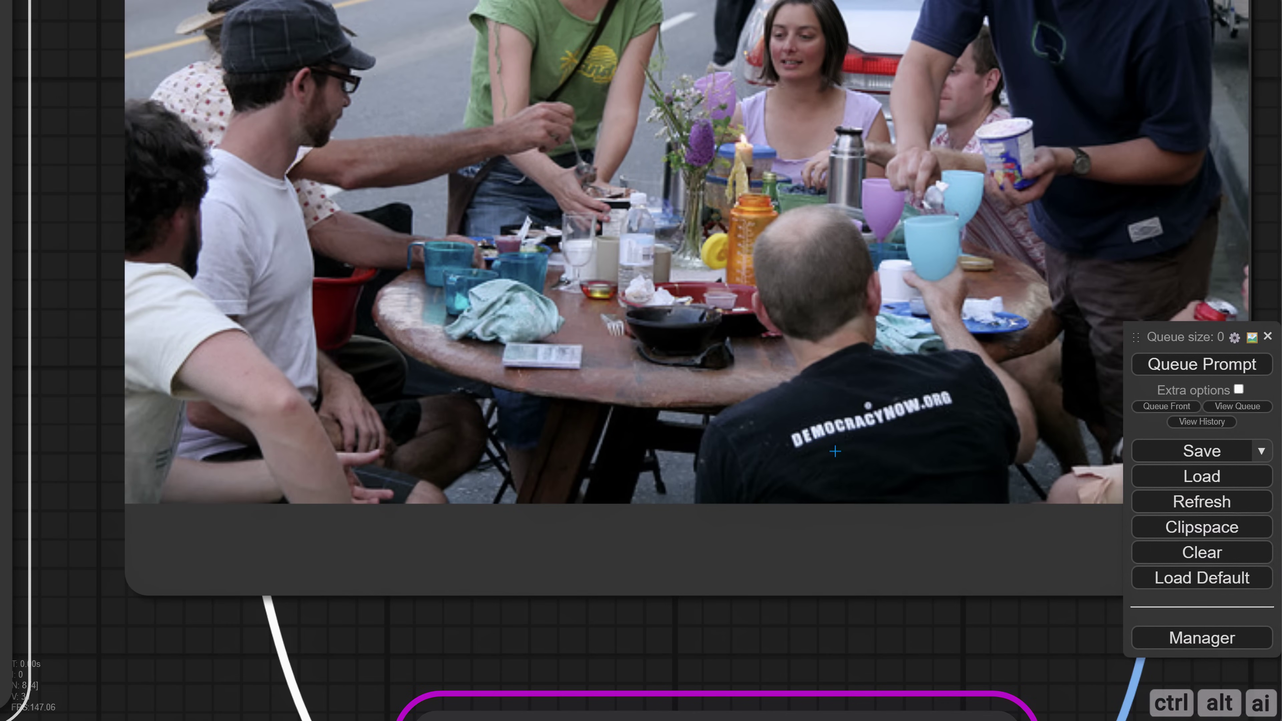
pyautogui.scroll(-8, 831, 444)
pyautogui.scroll(-2, 581, 506)
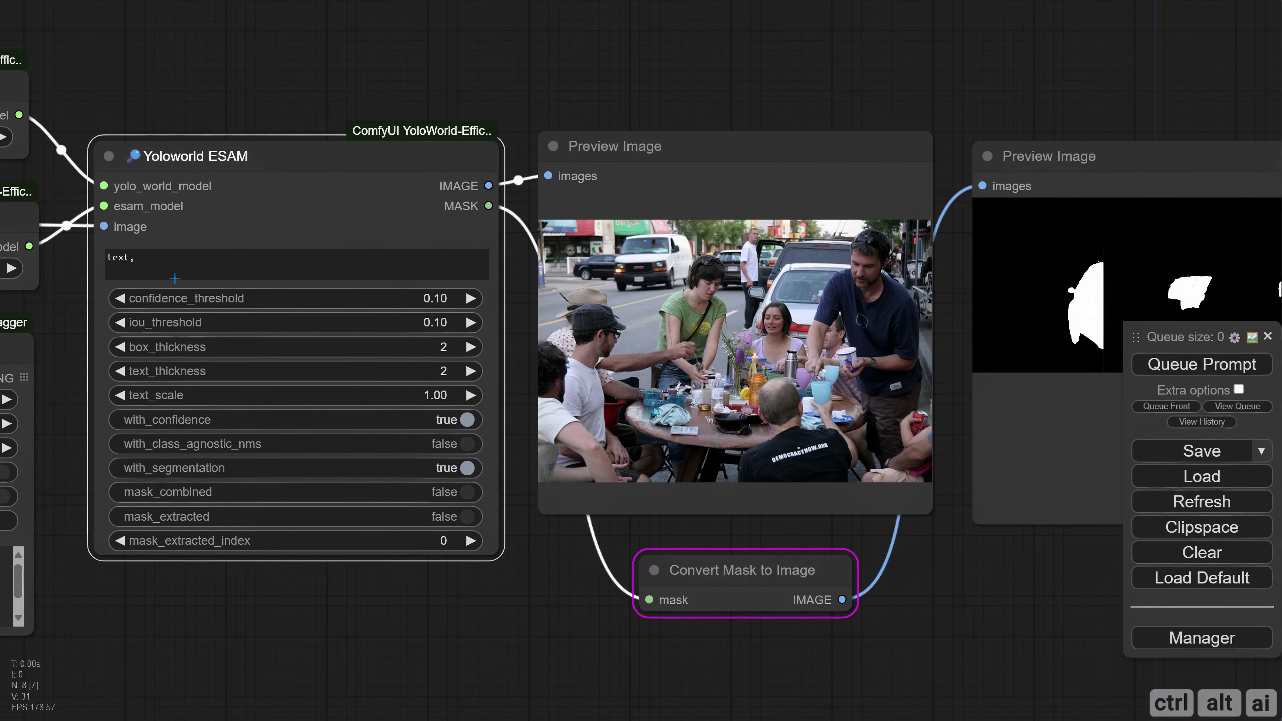
pyautogui.write('01')
pyautogui.press('Return')
pyautogui.click(1133, 365)
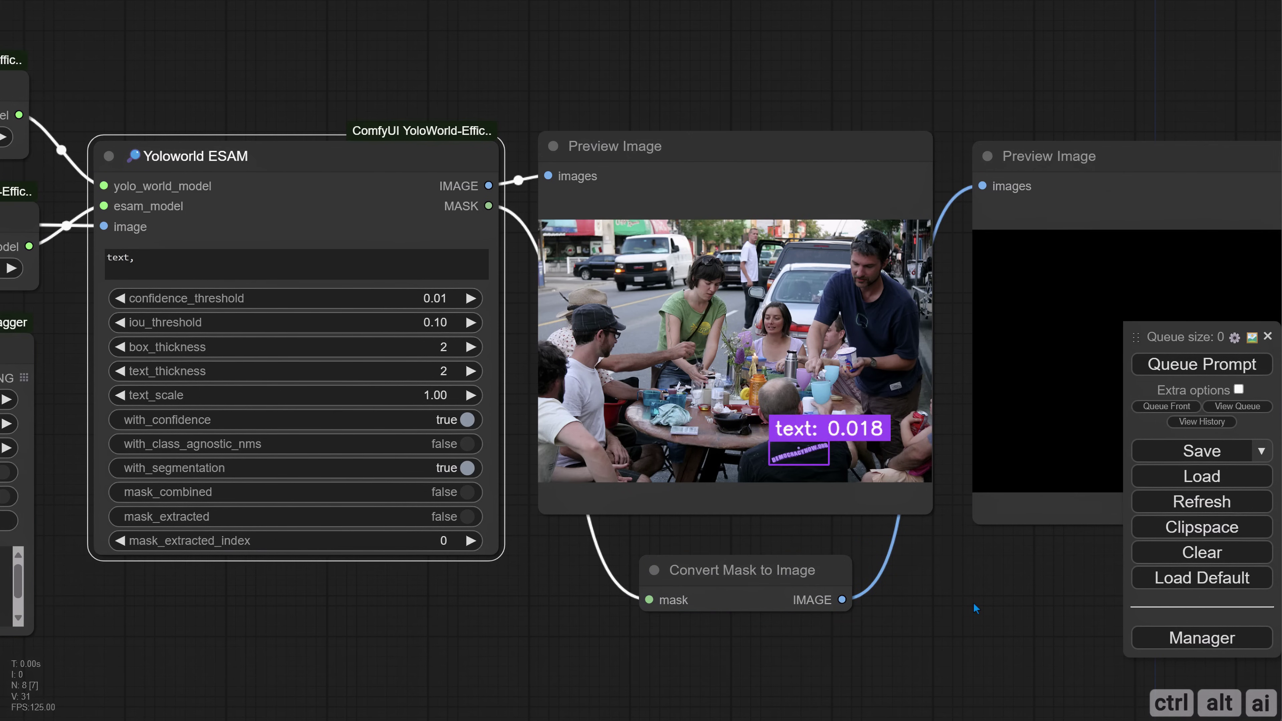
pyautogui.moveTo(973, 603); pyautogui.dragTo(853, 580)
pyautogui.moveTo(936, 631)
pyautogui.mouseDown()
pyautogui.moveTo(839, 607)
pyautogui.moveTo(924, 622)
pyautogui.mouseUp()
pyautogui.scroll(9, 646, 413)
pyautogui.scroll(-9, 646, 413)
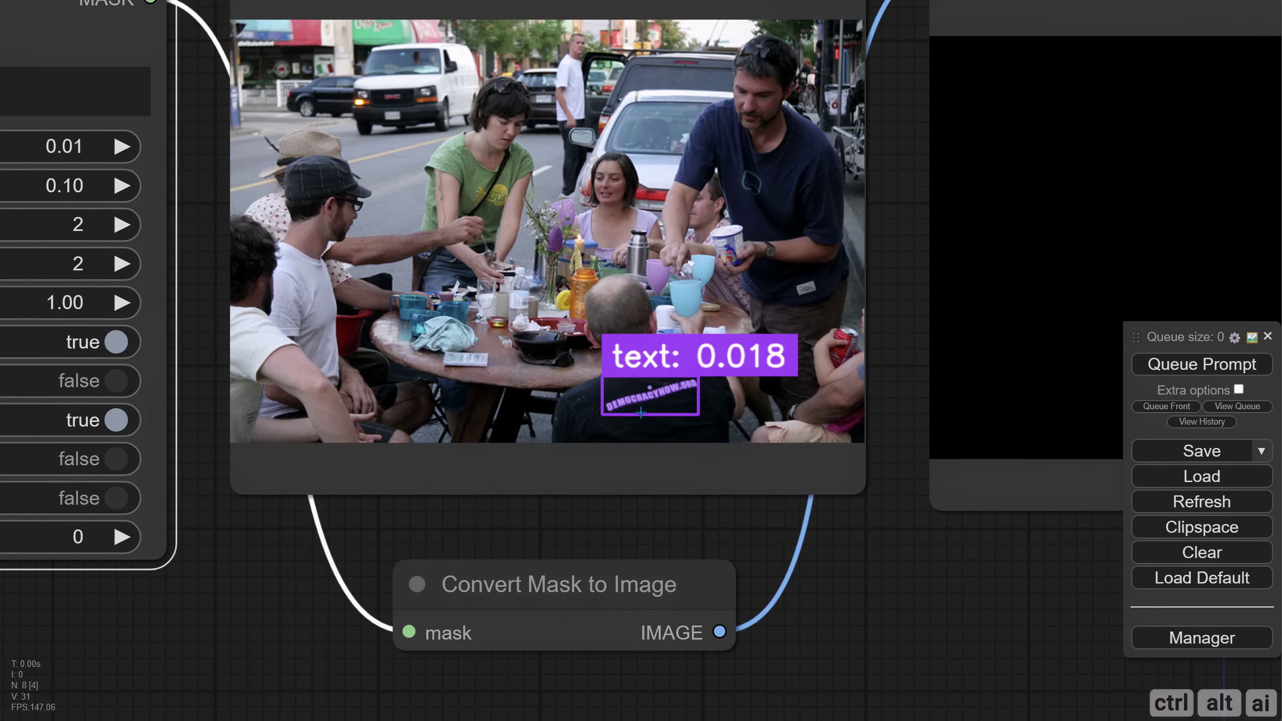
pyautogui.moveTo(827, 552); pyautogui.dragTo(905, 558)
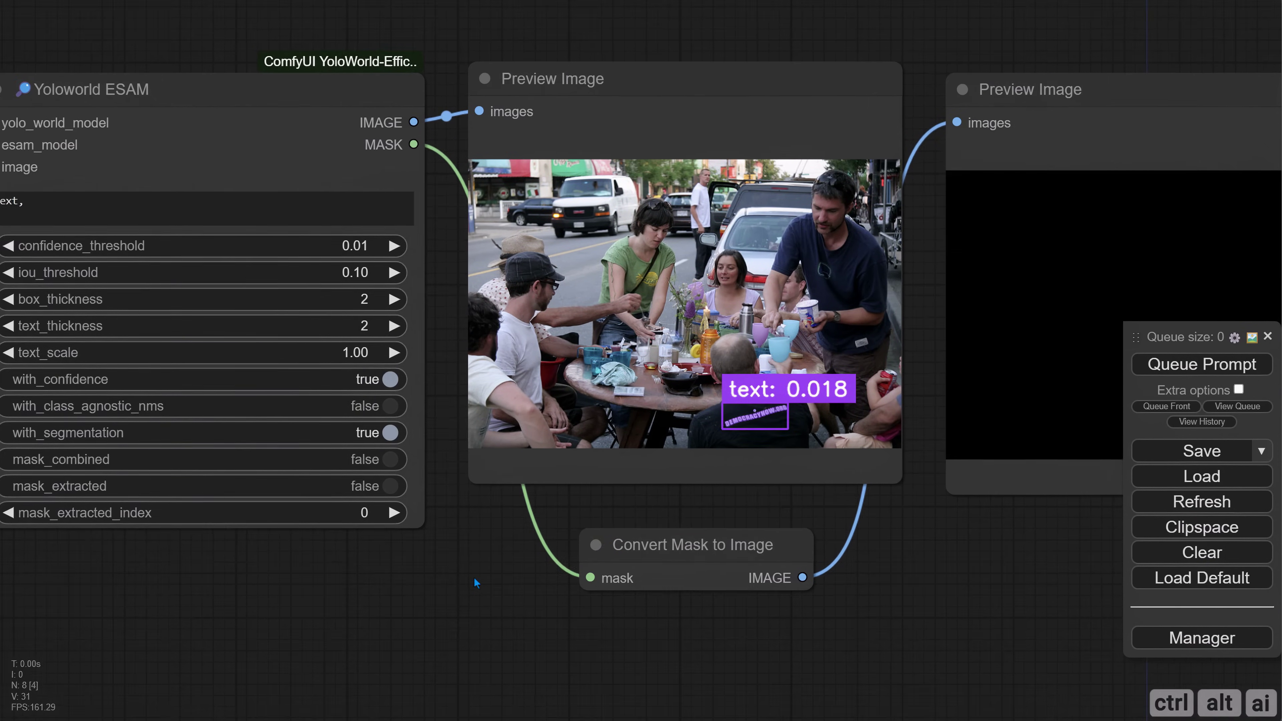
# Step: Replace the Yoloworld ESAM category text with "goggles," and run the workflow
pyautogui.scroll(-2, 468, 576)
pyautogui.moveTo(116, 266); pyautogui.dragTo(184, 233)
pyautogui.write('go')
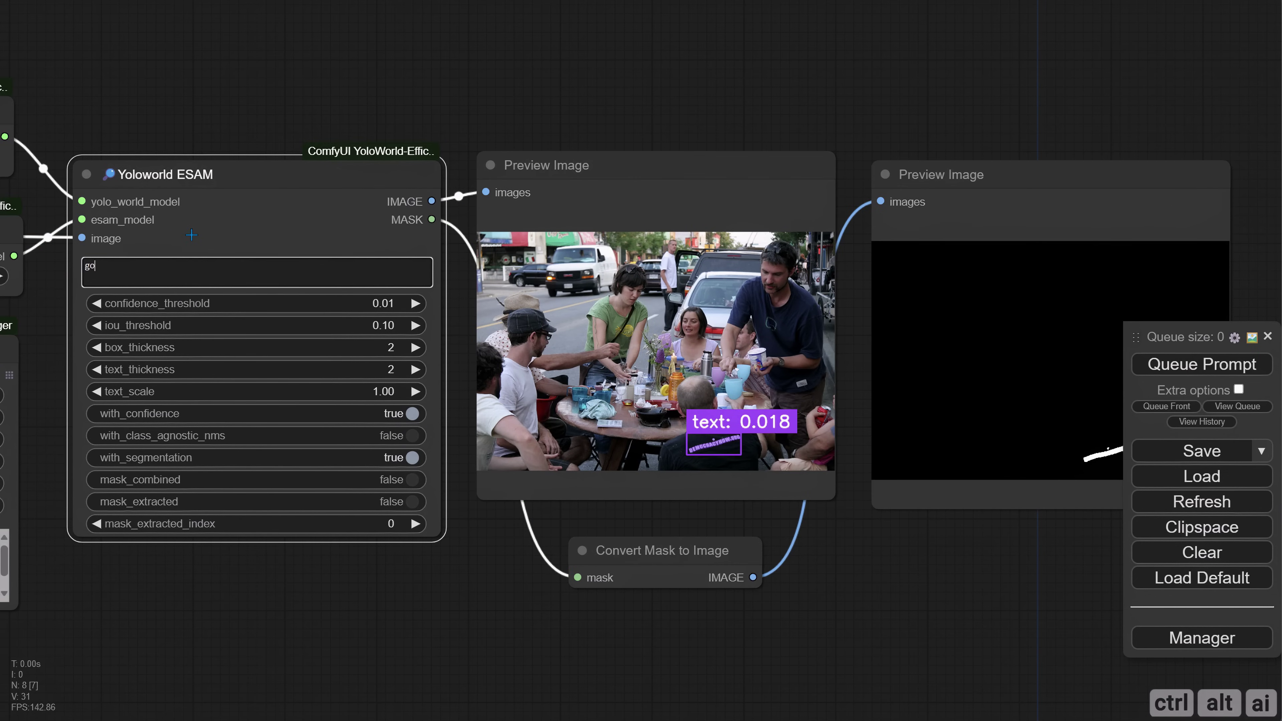
pyautogui.write('ggle')
pyautogui.hotkey('ctrl', 'Return')
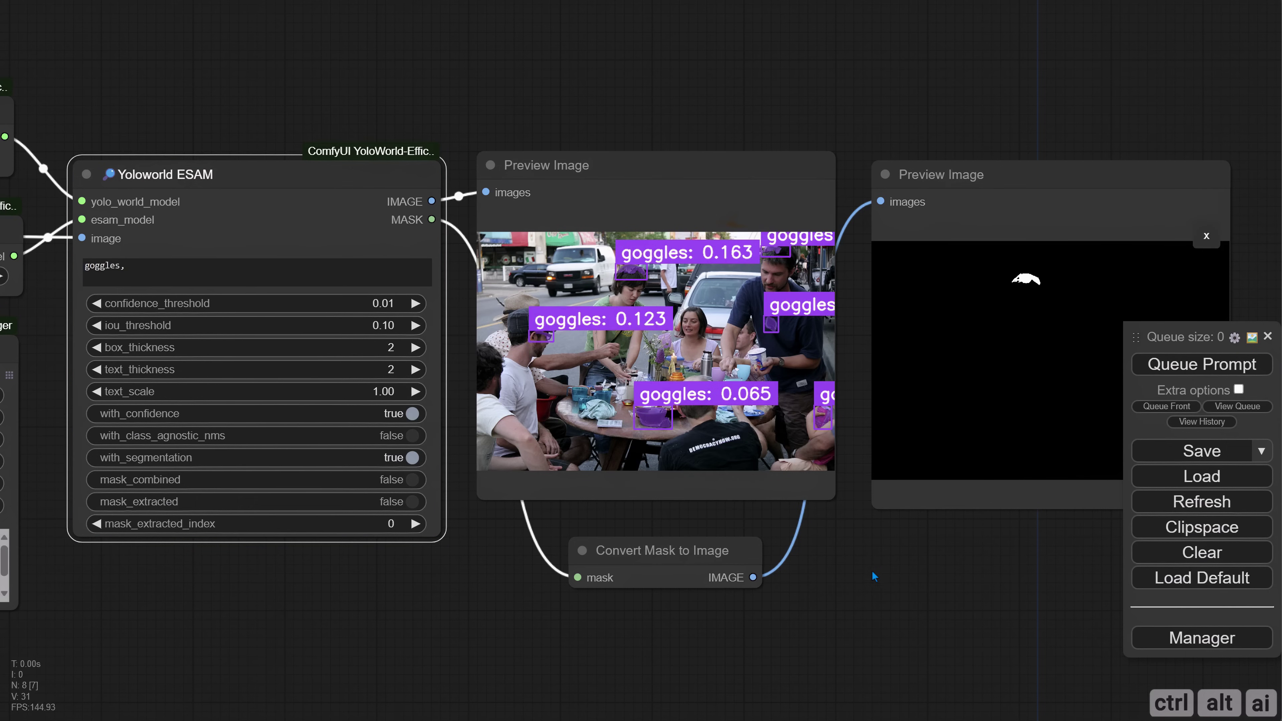
# Step: Examine the goggles detections across the people and the table in the segmentation preview, including the mask preview
pyautogui.moveTo(873, 570); pyautogui.dragTo(754, 556)
pyautogui.scroll(14, 696, 304)
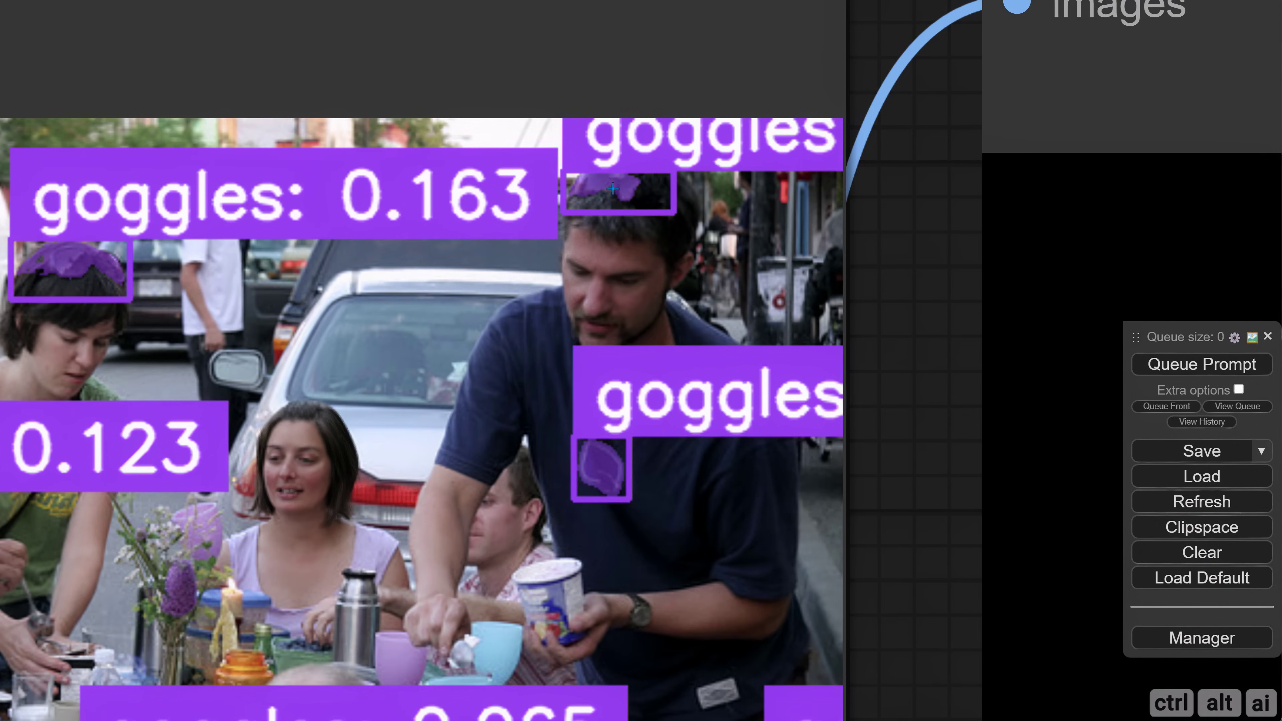
pyautogui.scroll(-1, 635, 211)
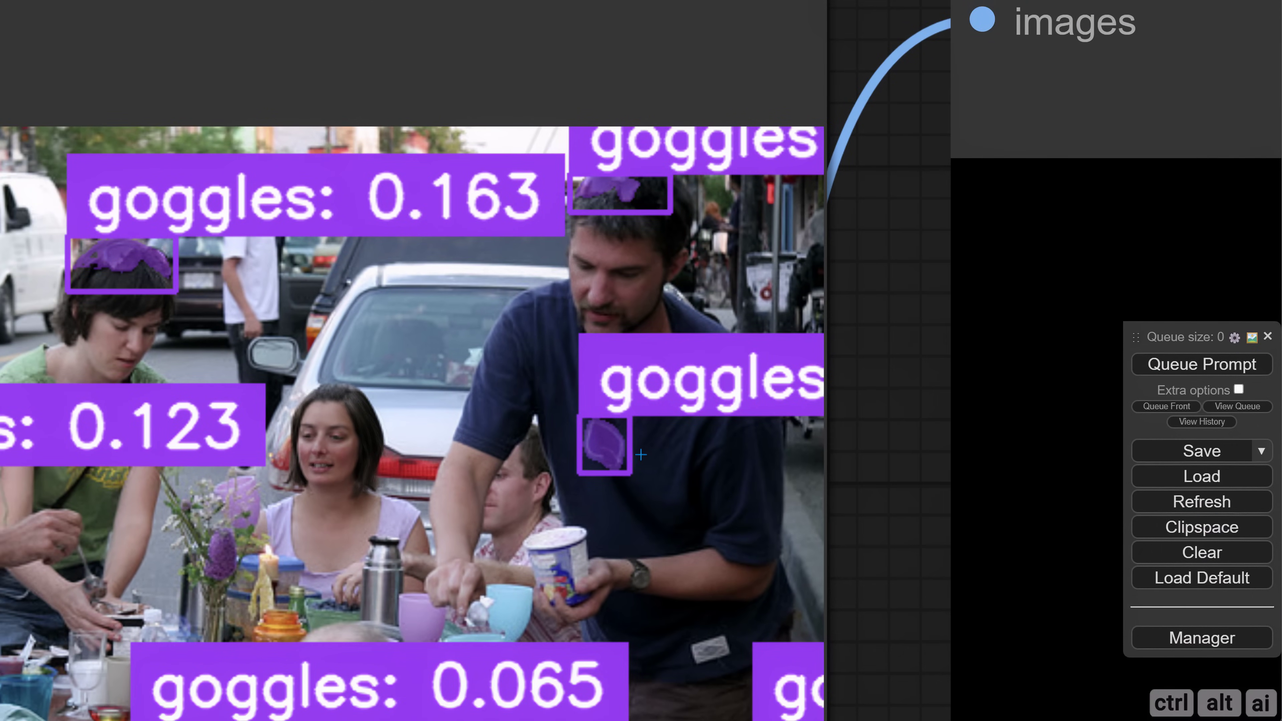
pyautogui.moveTo(871, 456); pyautogui.dragTo(910, 190)
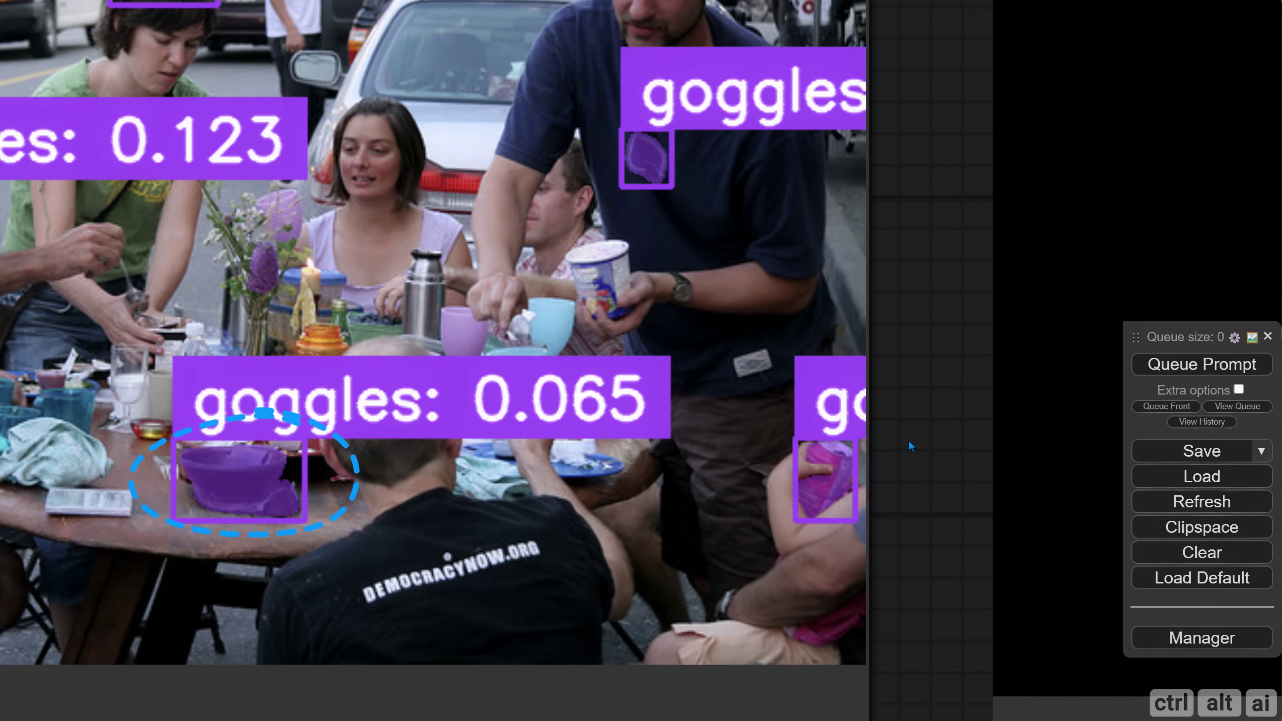
pyautogui.scroll(-2, 909, 436)
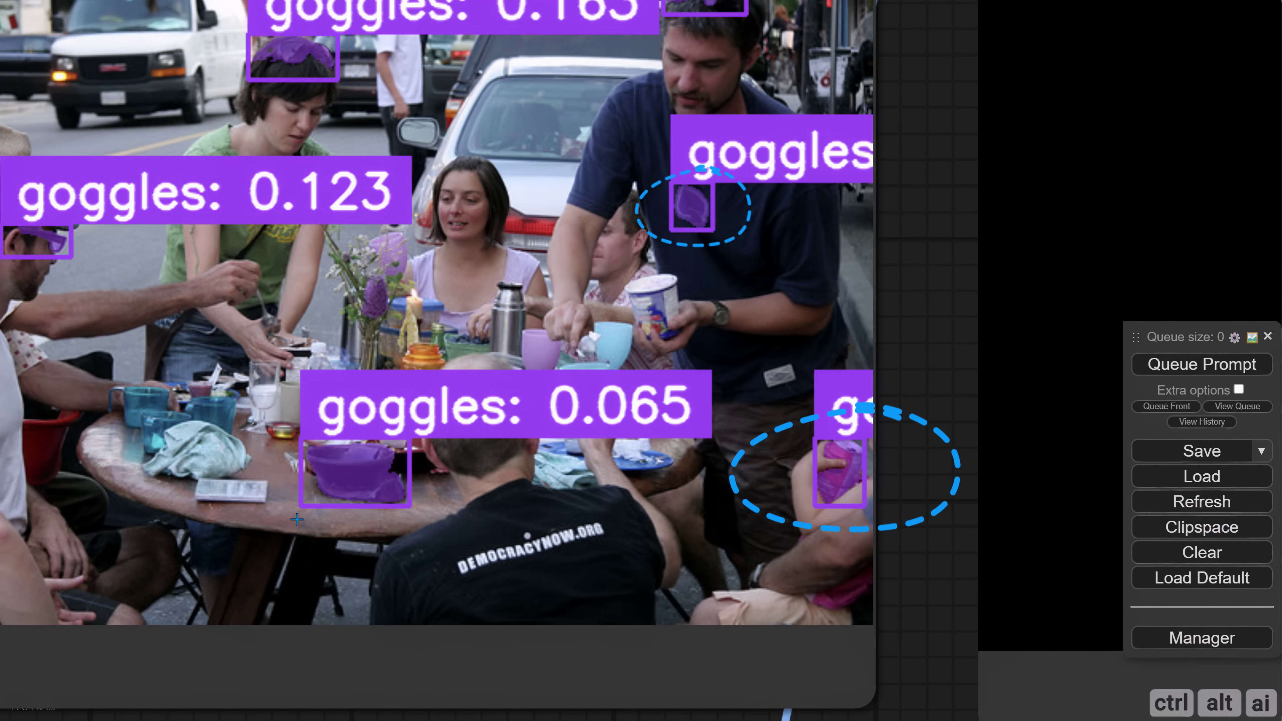
pyautogui.scroll(-2, 347, 523)
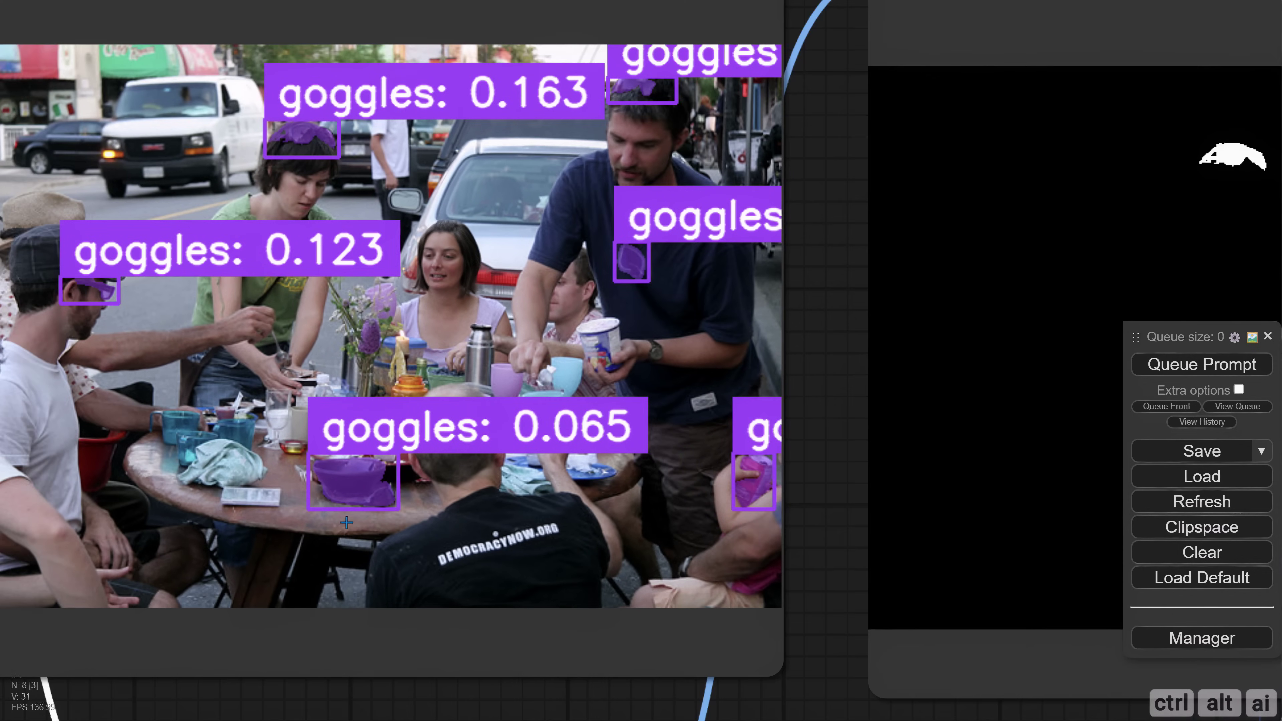
pyautogui.scroll(-3, 346, 522)
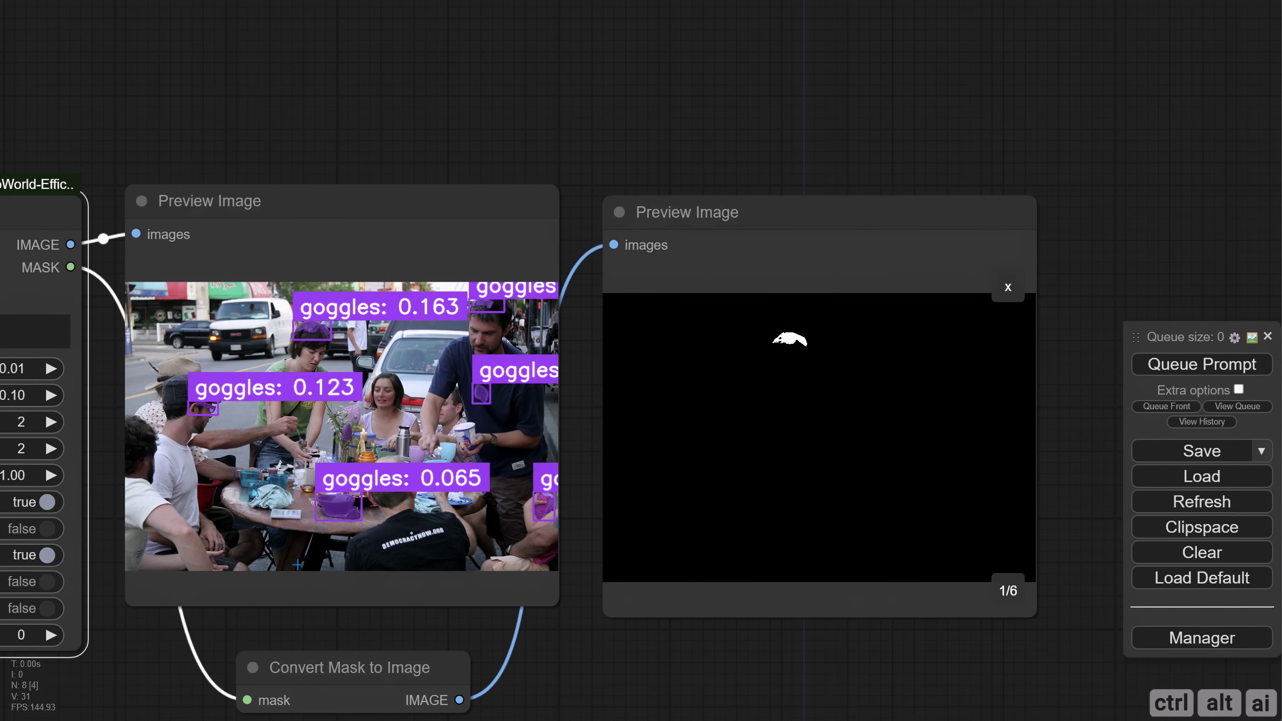
pyautogui.scroll(-1, 296, 564)
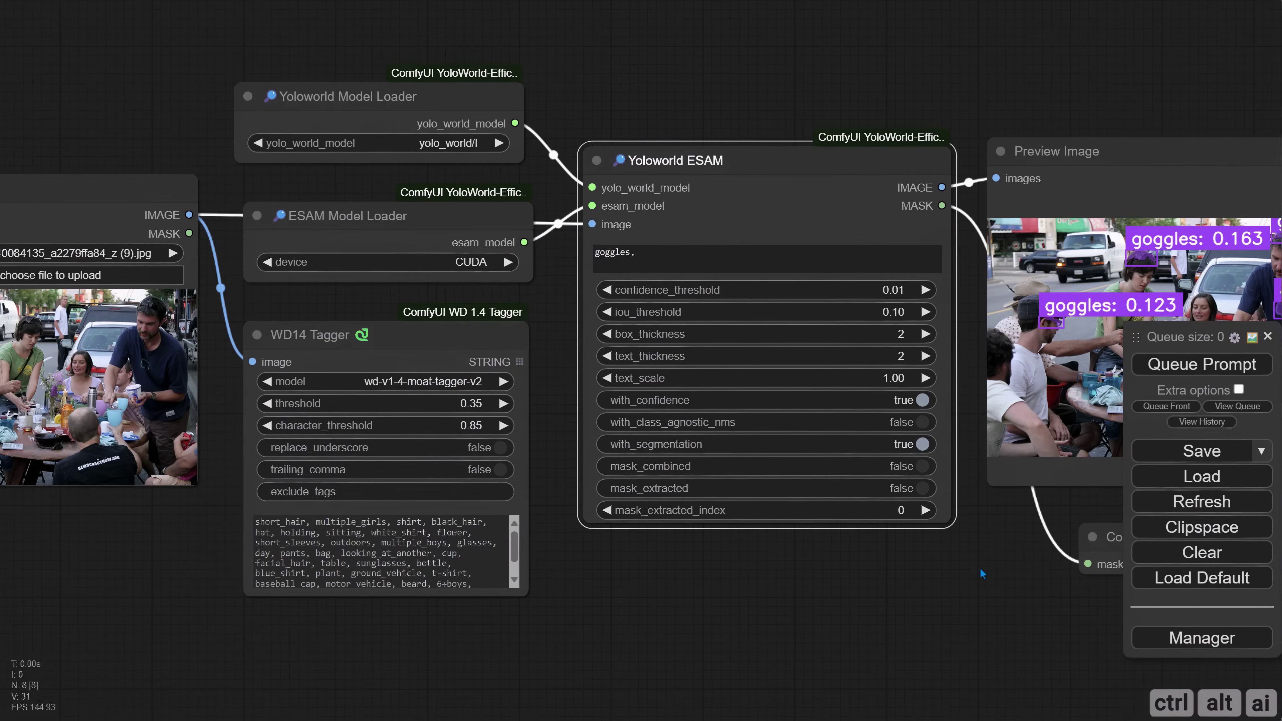
# Step: Inspect the original picture in the Load Image node at the spots marked as goggles, including the table bowl and the standing man
pyautogui.moveTo(844, 663); pyautogui.dragTo(994, 613)
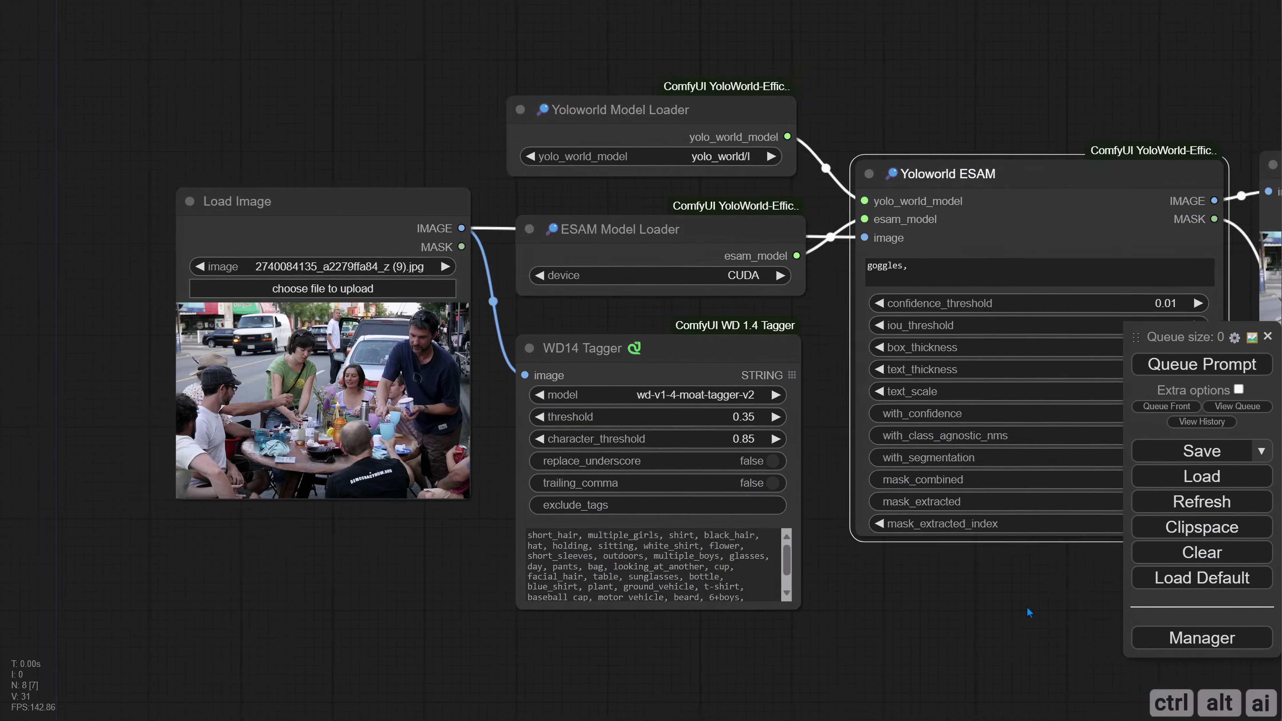
pyautogui.scroll(20, 462, 423)
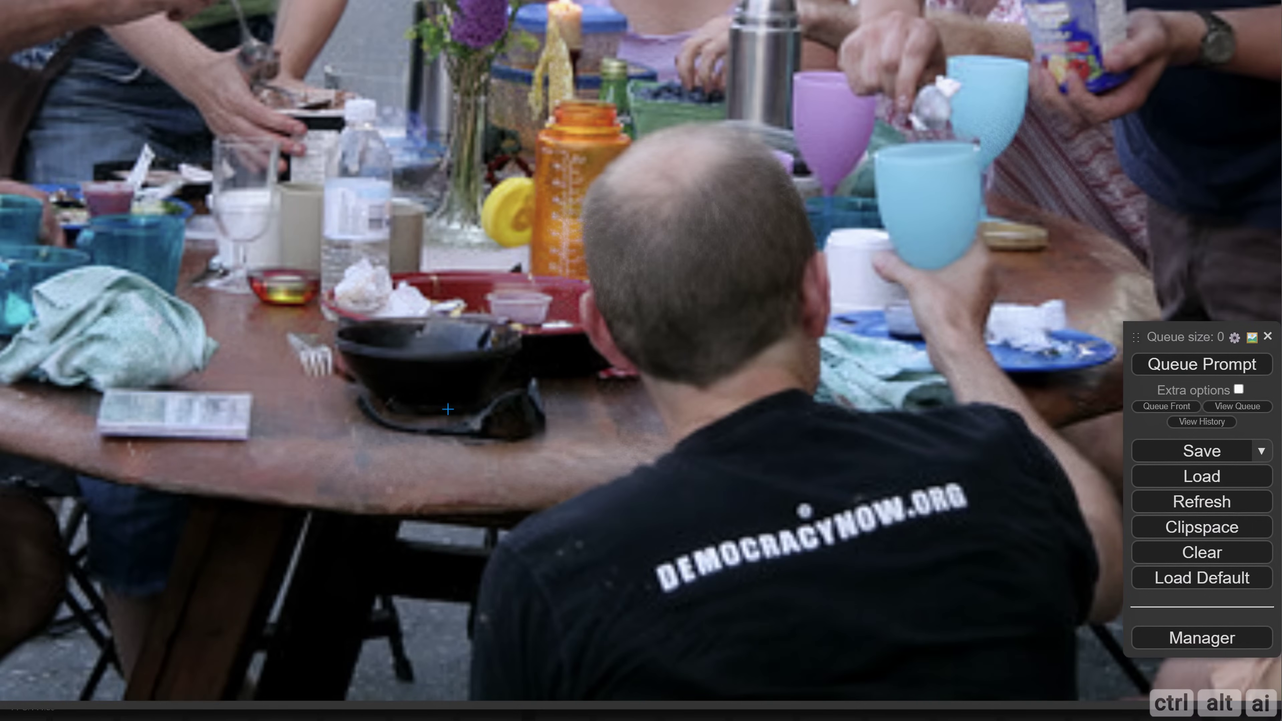
pyautogui.scroll(-8, 450, 414)
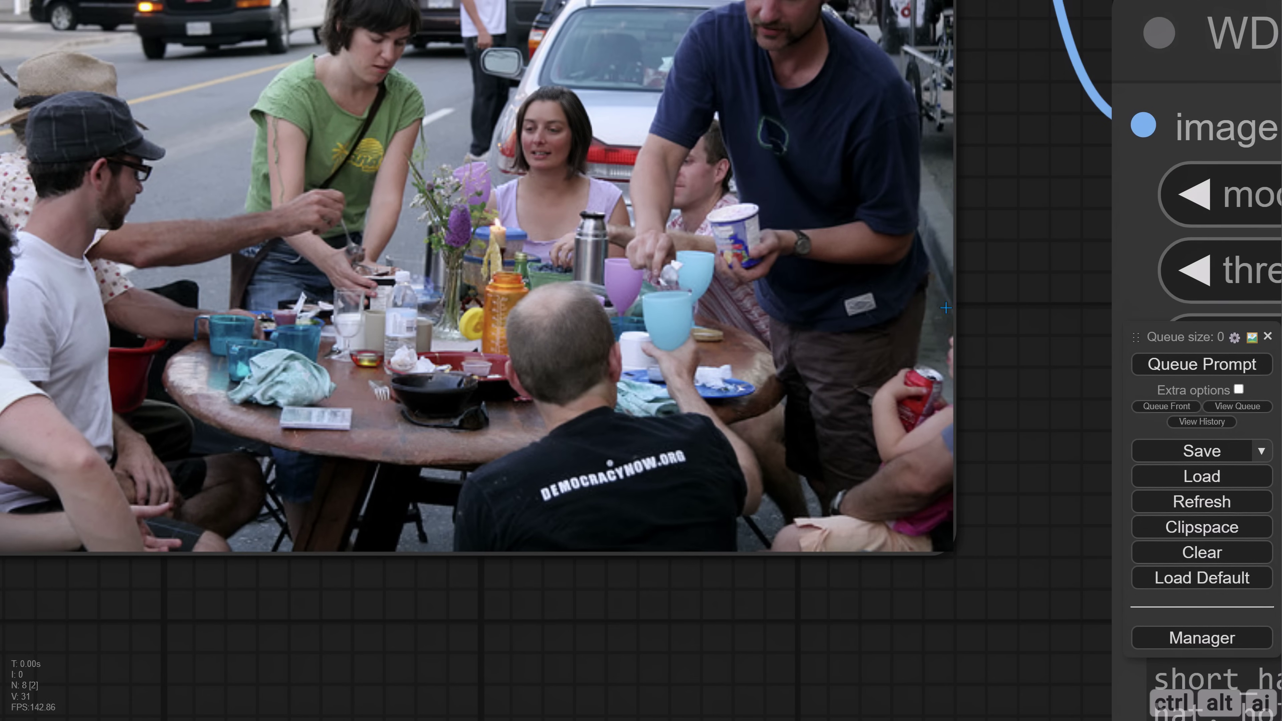
pyautogui.scroll(-6, 909, 364)
pyautogui.scroll(8, 792, 319)
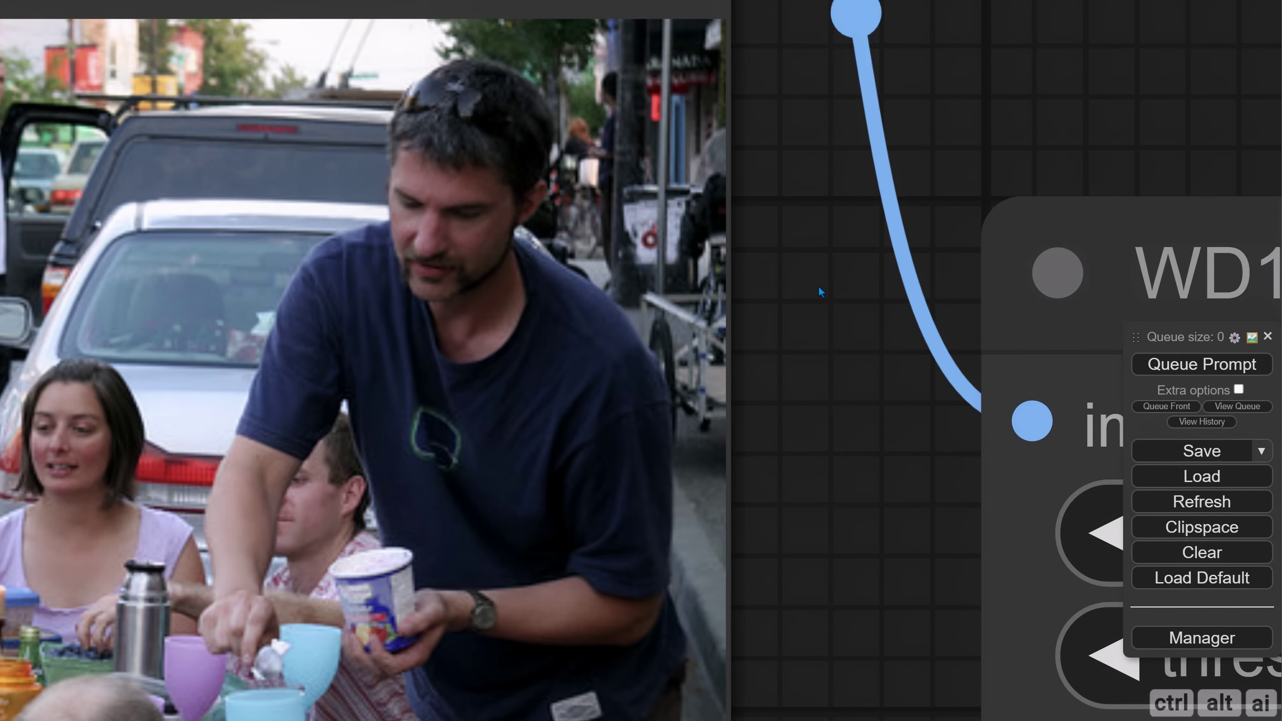
pyautogui.scroll(-8, 823, 298)
pyautogui.moveTo(728, 560); pyautogui.dragTo(273, 540)
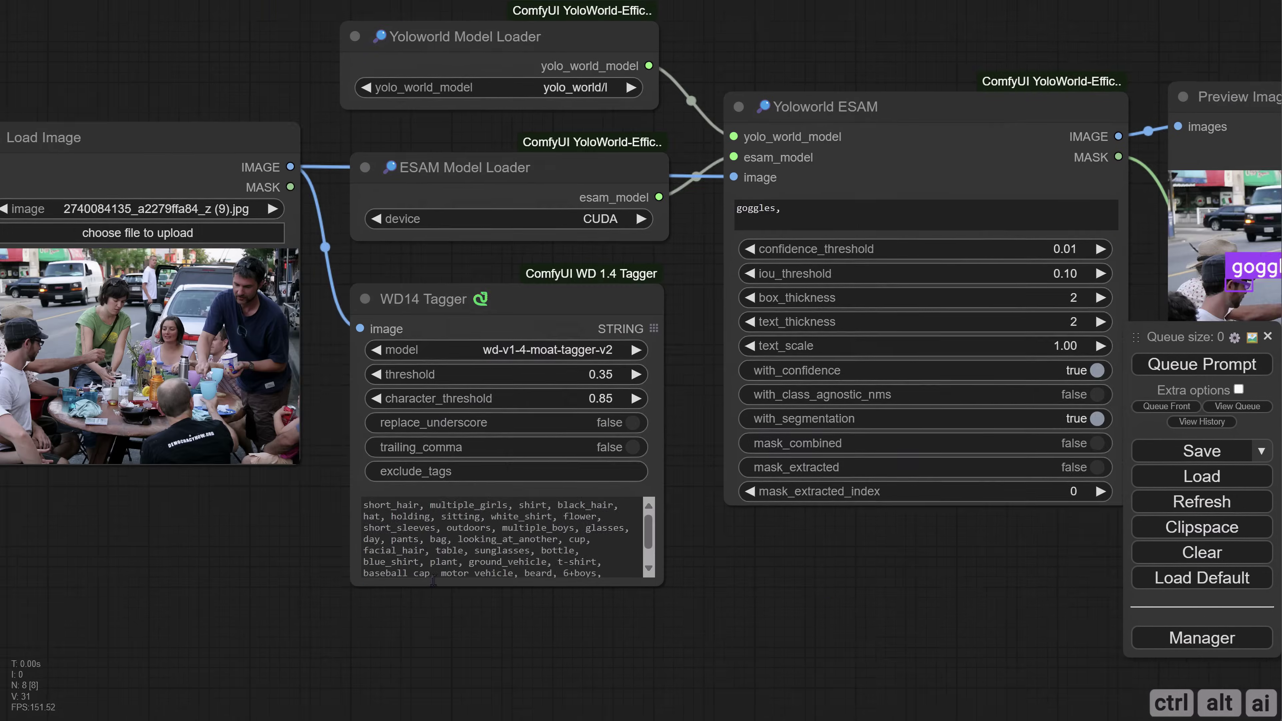
# Step: Set confidence_threshold to 0.02, change the category text to "sunglasses,", run the workflow and check the detections against the mask preview
pyautogui.moveTo(735, 400); pyautogui.dragTo(305, 319)
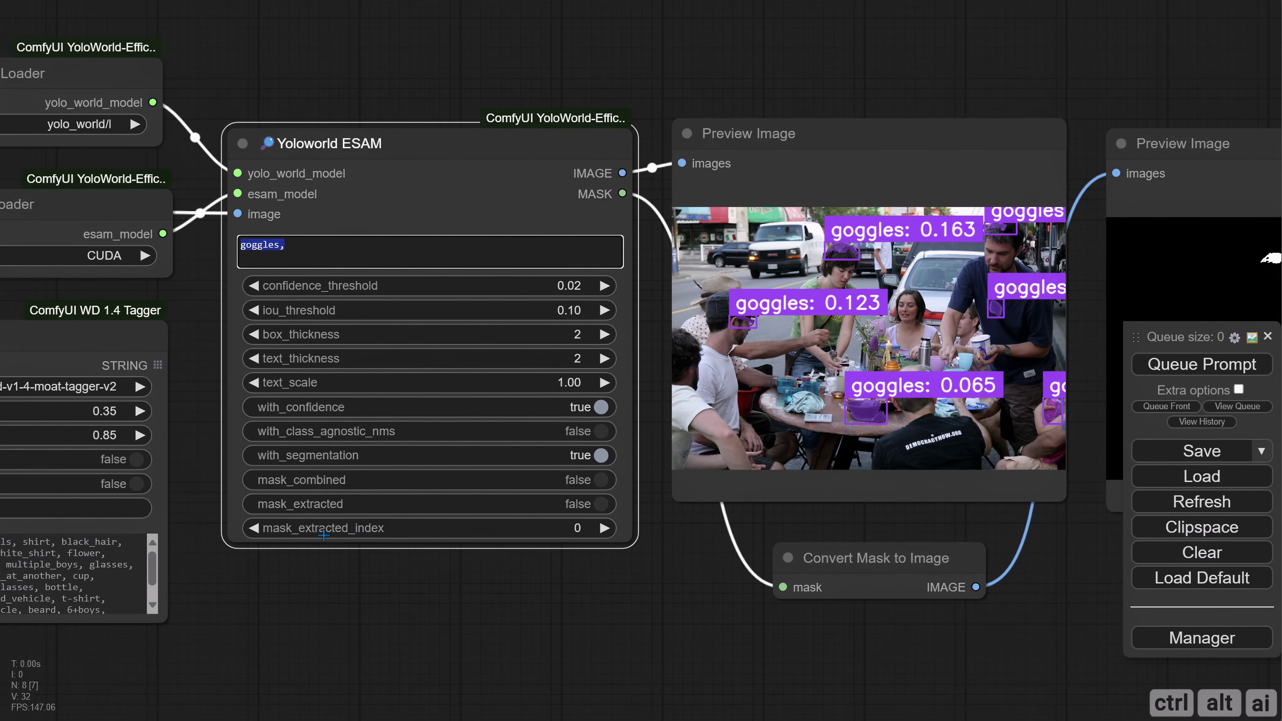
pyautogui.write('sungl')
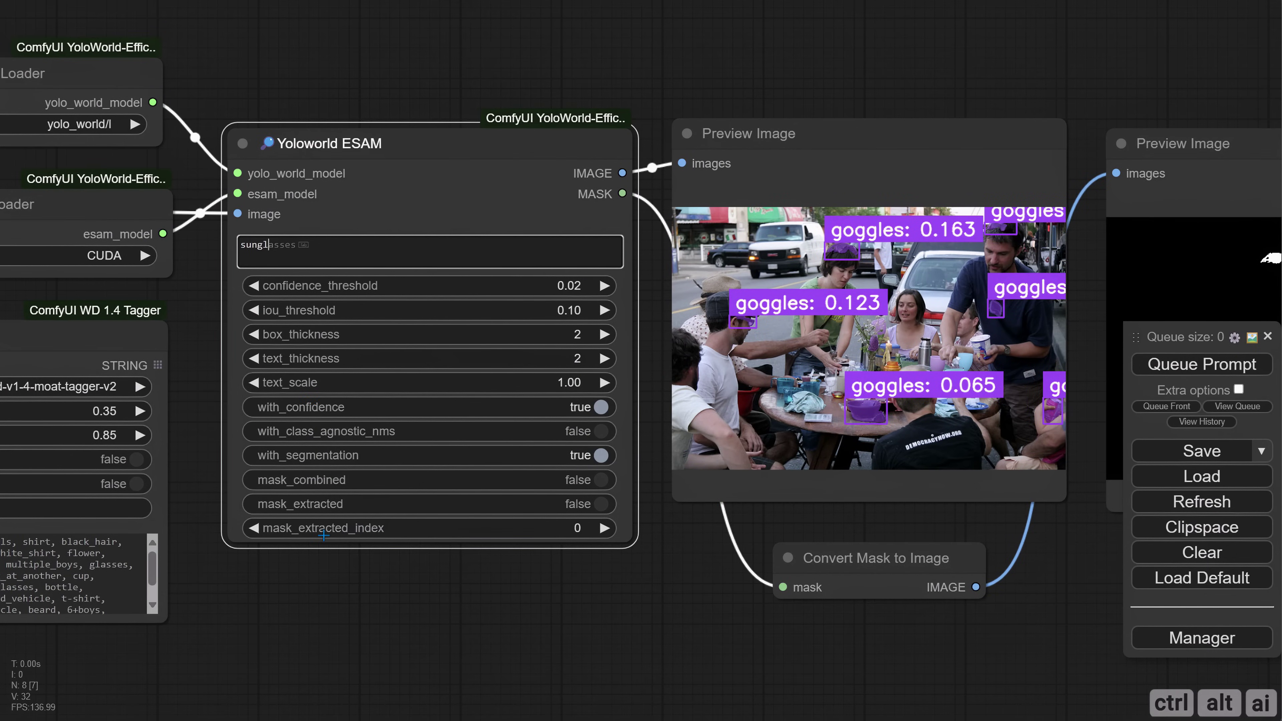
pyautogui.write('asses,')
pyautogui.hotkey('ctrl', 'Return')
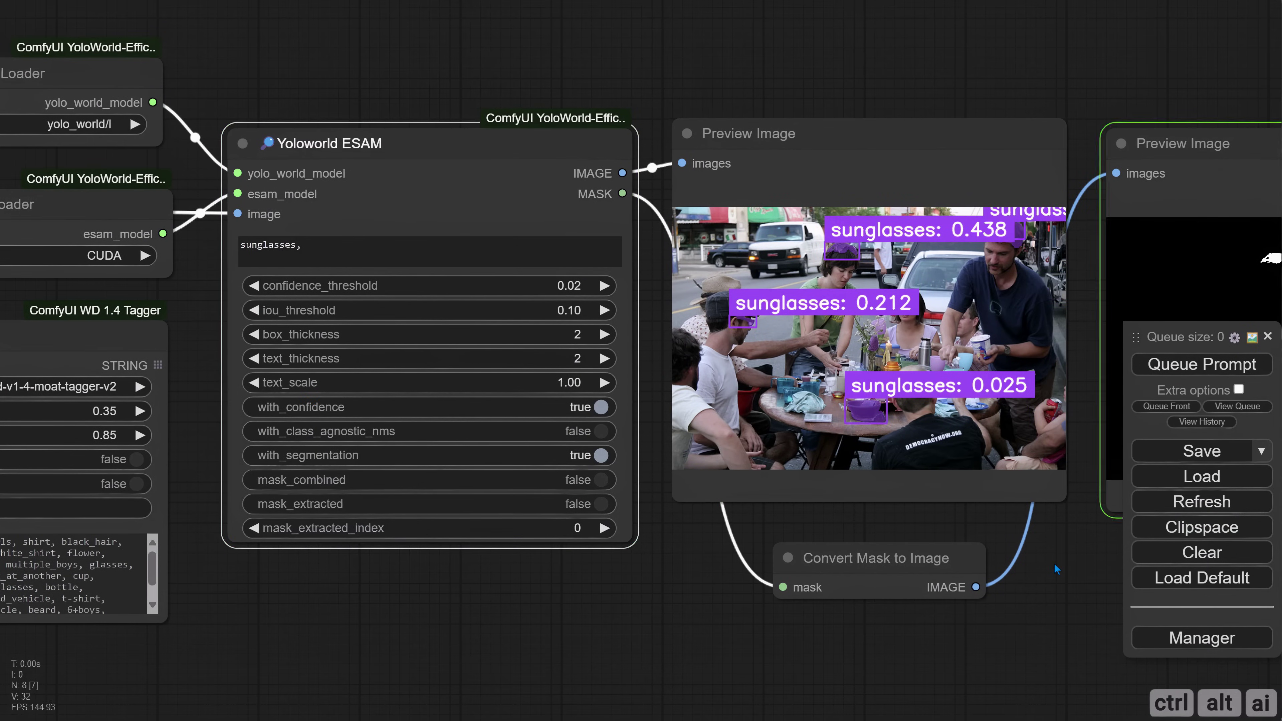
pyautogui.moveTo(1054, 564); pyautogui.dragTo(1028, 570)
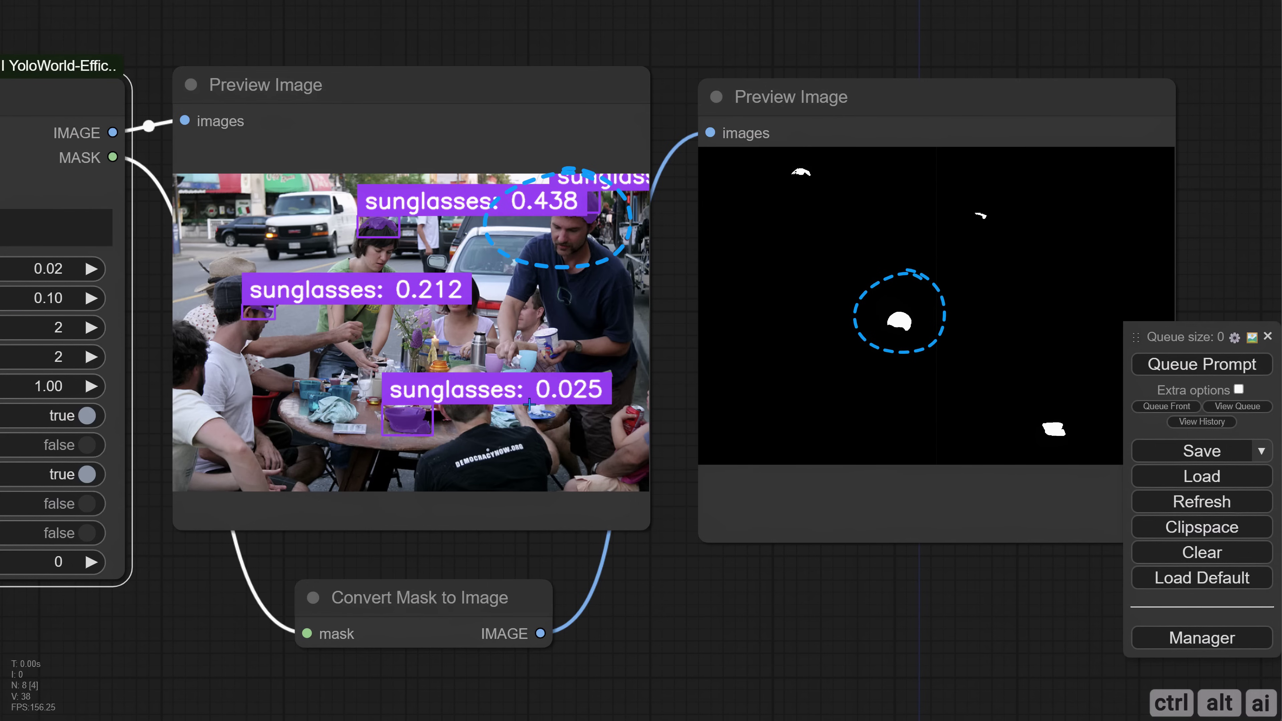
pyautogui.scroll(-1, 529, 404)
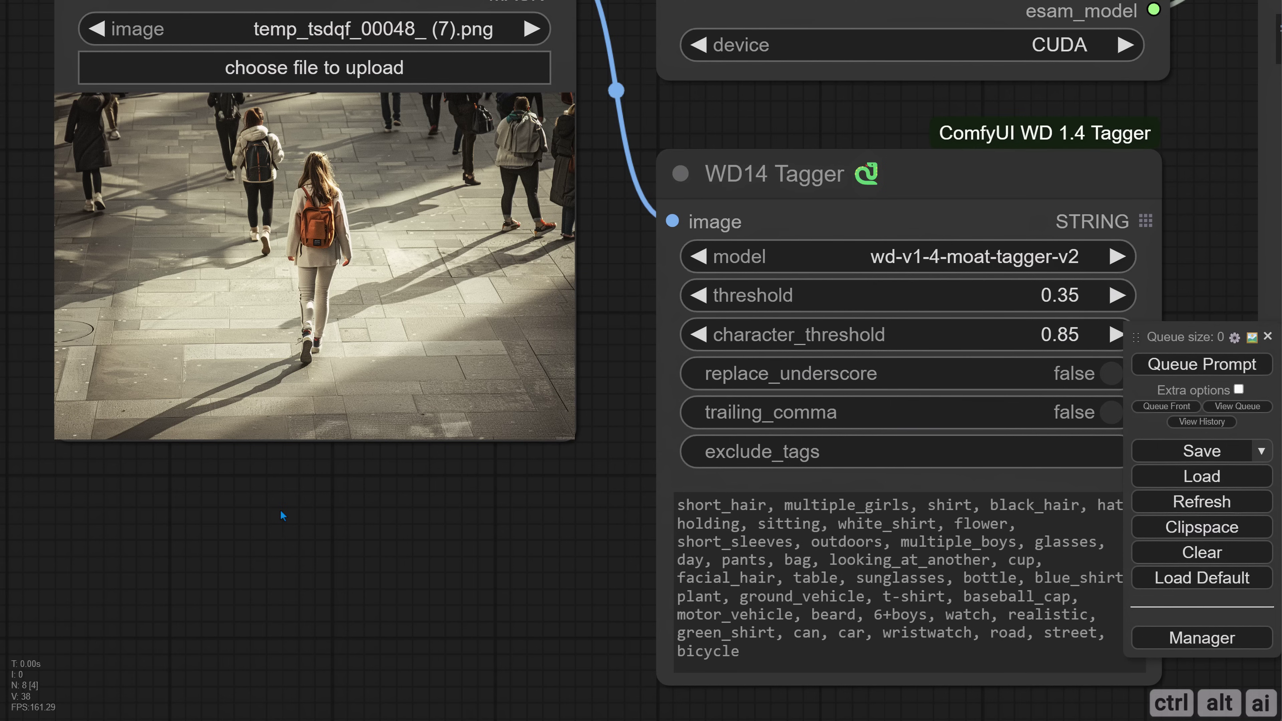
# Step: Replace the Yoloworld ESAM category text with "shadow," for the street picture of the walking woman
pyautogui.scroll(-3, 280, 510)
pyautogui.moveTo(1042, 500); pyautogui.dragTo(382, 495)
pyautogui.scroll(2, 382, 495)
pyautogui.doubleClick(323, 247)
pyautogui.write('shadow,')
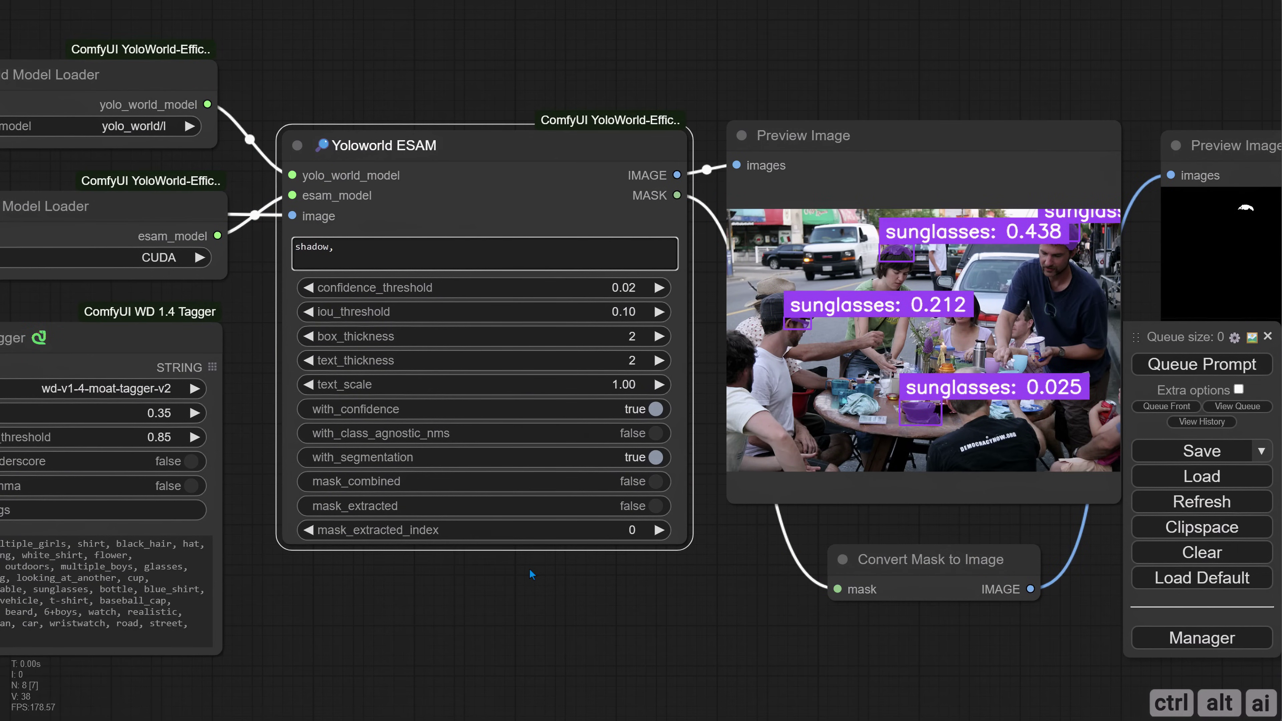
# Step: Set confidence_threshold to 0.10, run the workflow and examine the shadow segmentation in the preview
pyautogui.click(626, 288)
pyautogui.write('0.10')
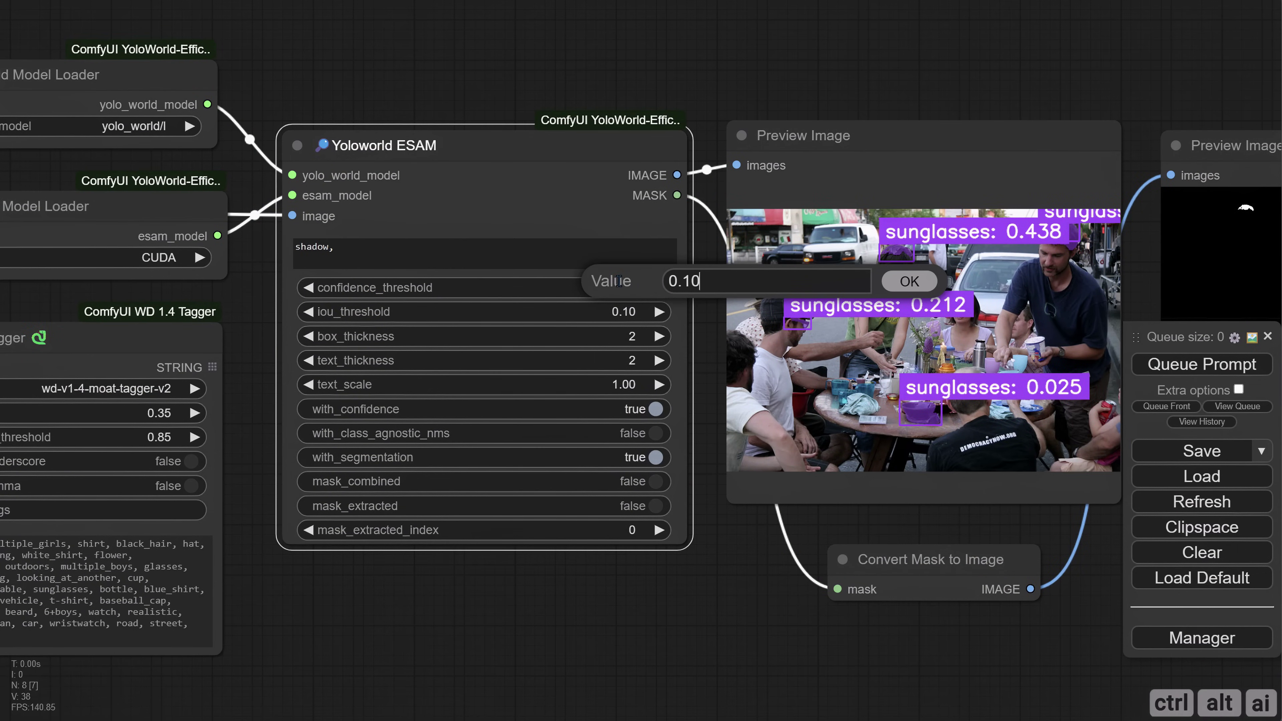
pyautogui.press('Return')
pyautogui.click(1202, 364)
pyautogui.moveTo(712, 590); pyautogui.dragTo(502, 526)
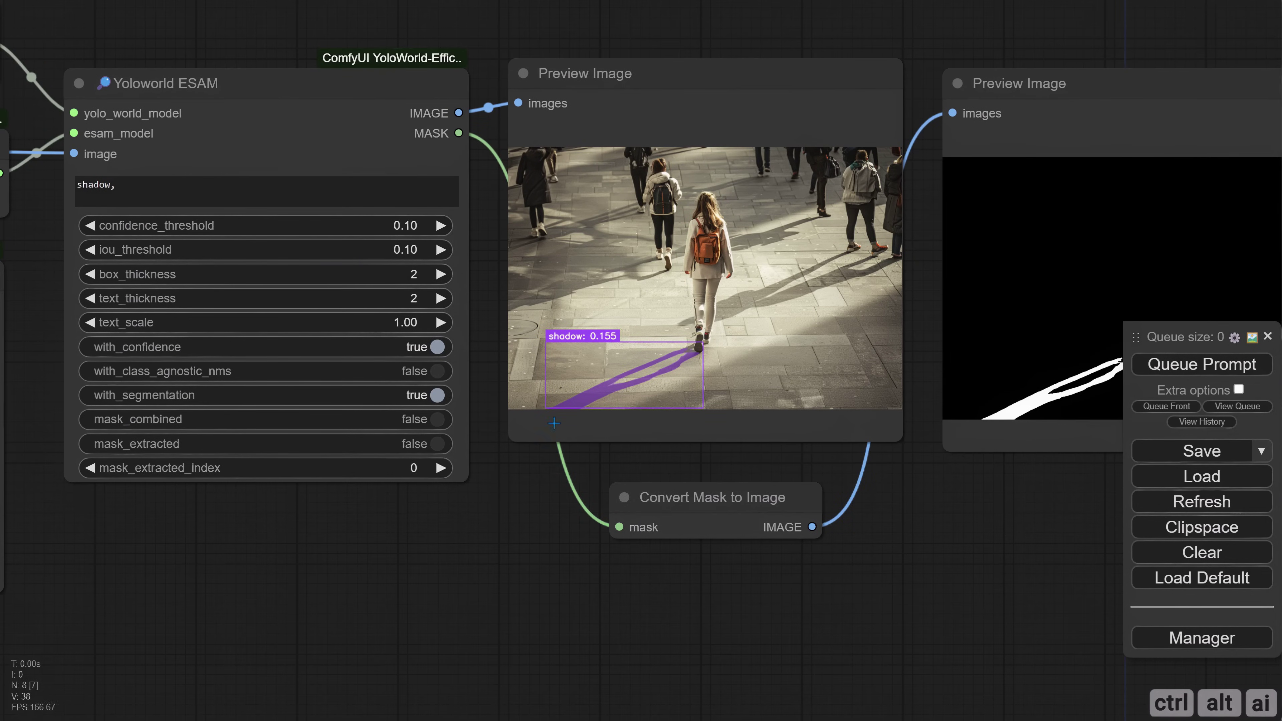
pyautogui.scroll(12, 605, 428)
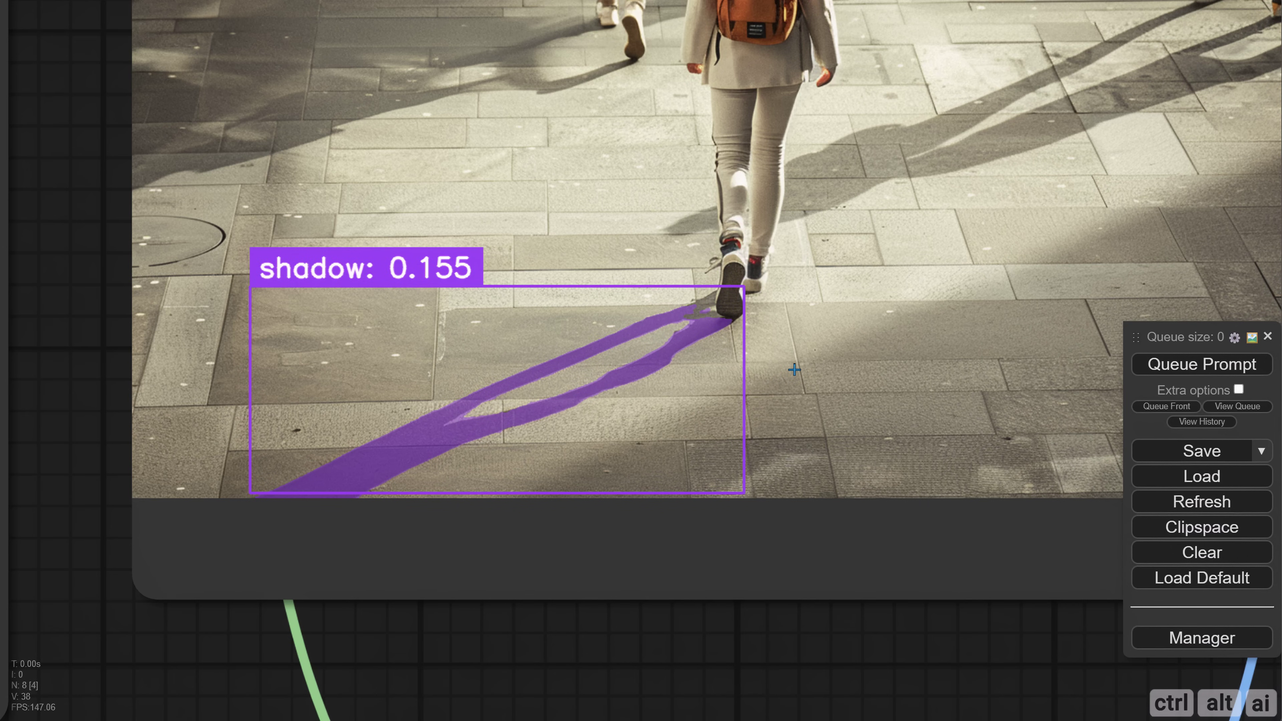
pyautogui.scroll(-12, 796, 371)
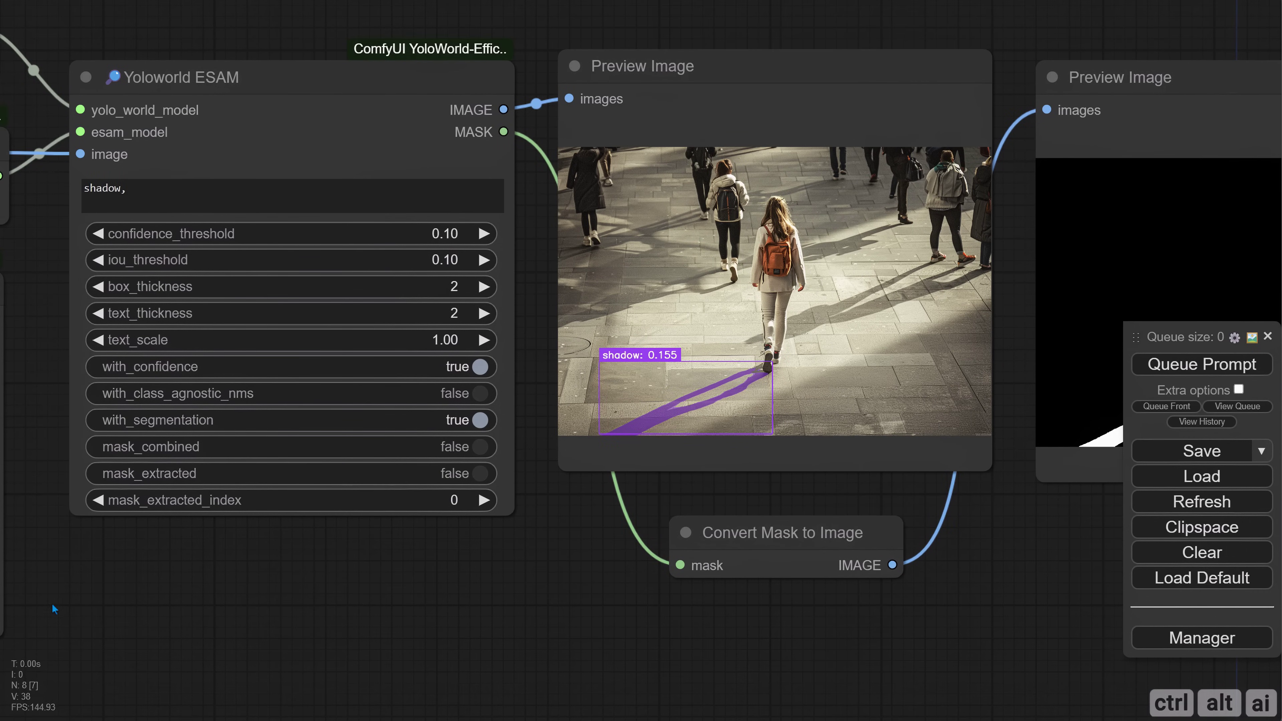
# Step: Add "woman," after "shadow," in the Yoloworld ESAM category text, rerun the workflow and examine both categories in the preview
pyautogui.moveTo(271, 578); pyautogui.dragTo(382, 591)
pyautogui.click(275, 204)
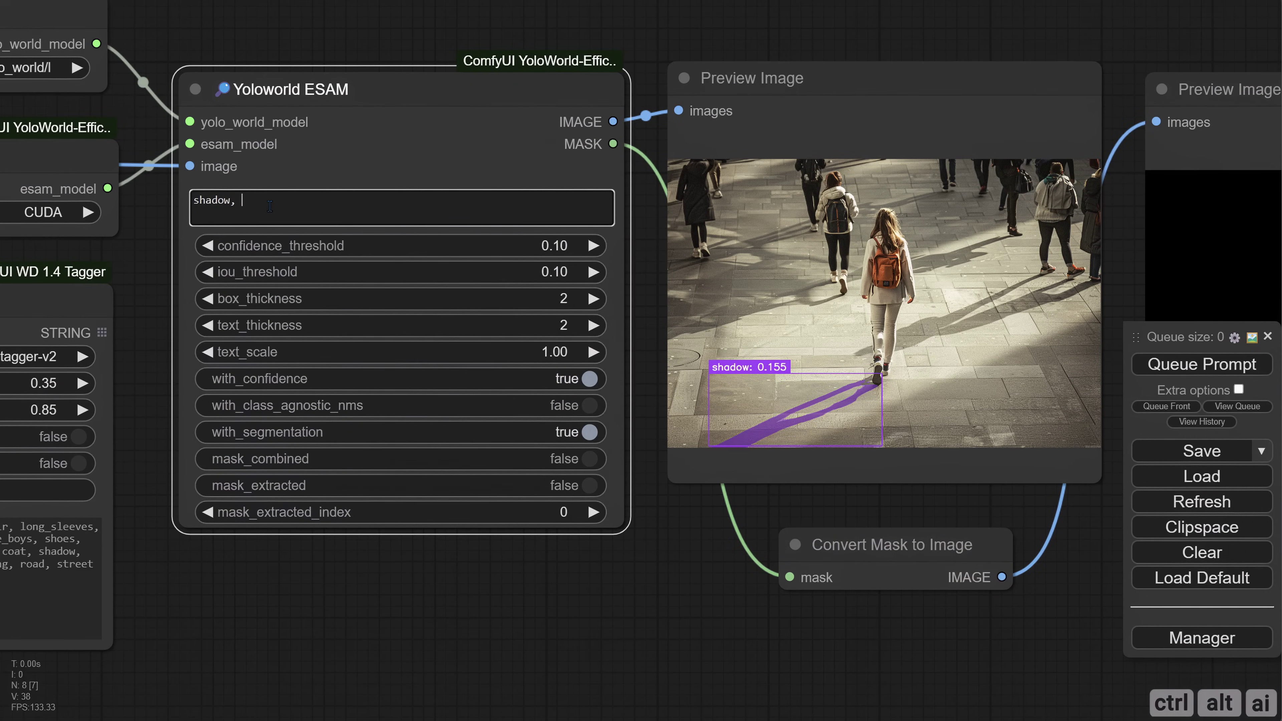
pyautogui.write('woman,')
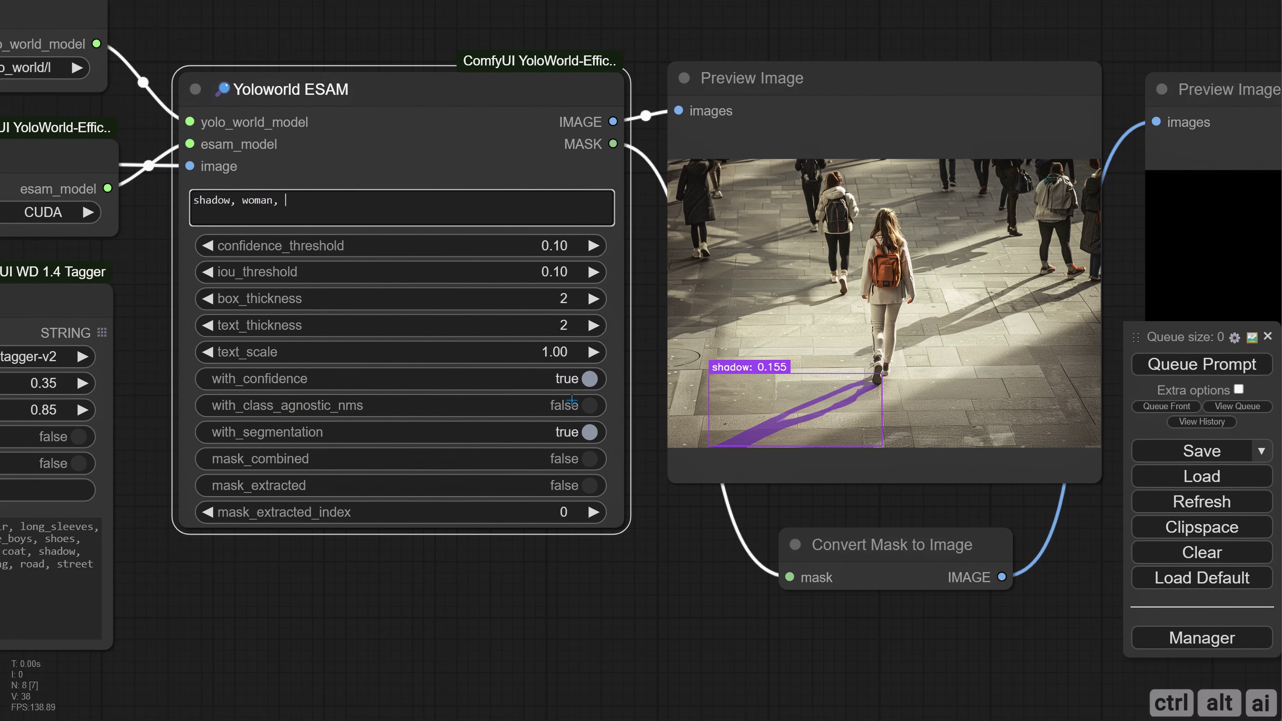
pyautogui.click(1145, 374)
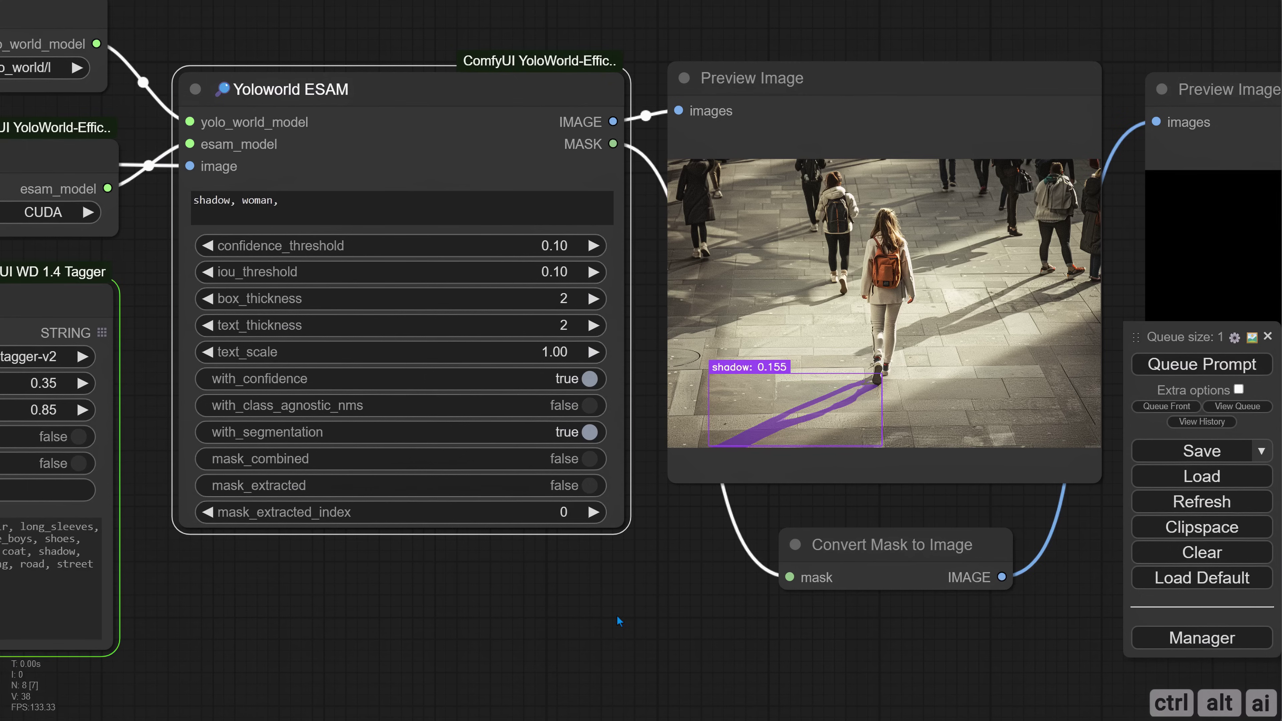
pyautogui.moveTo(604, 617); pyautogui.dragTo(533, 635)
pyautogui.scroll(3, 755, 587)
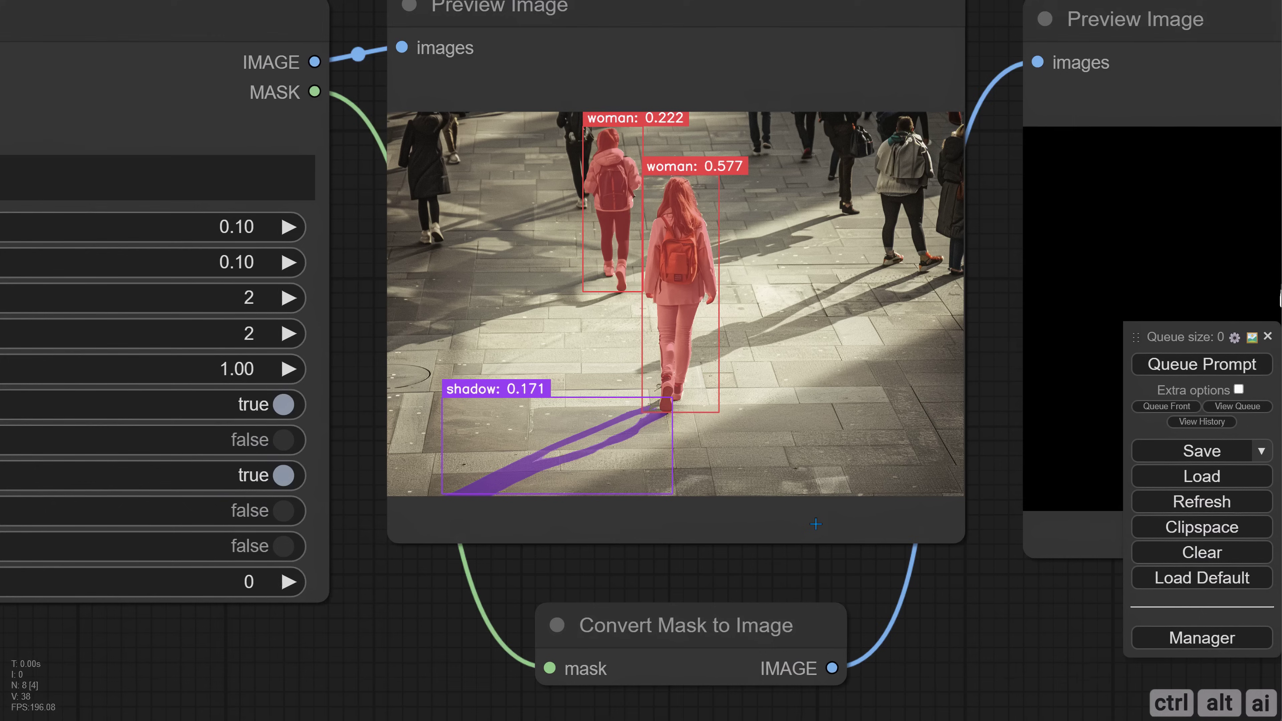
pyautogui.moveTo(755, 588); pyautogui.dragTo(757, 628)
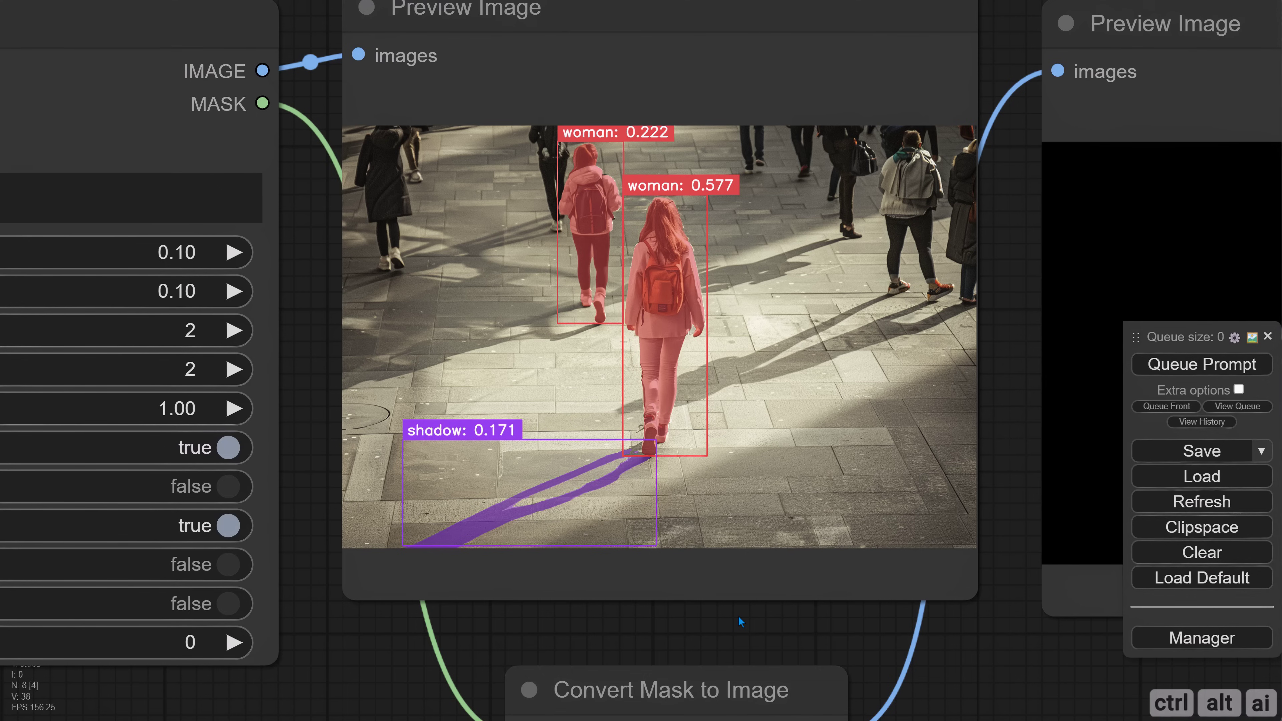
# Step: Replace "woman," with "woman with orange bag," in the Yoloworld ESAM category text, rerun the workflow and examine the detections in the preview
pyautogui.scroll(-5, 737, 617)
pyautogui.moveTo(107, 364); pyautogui.dragTo(196, 287)
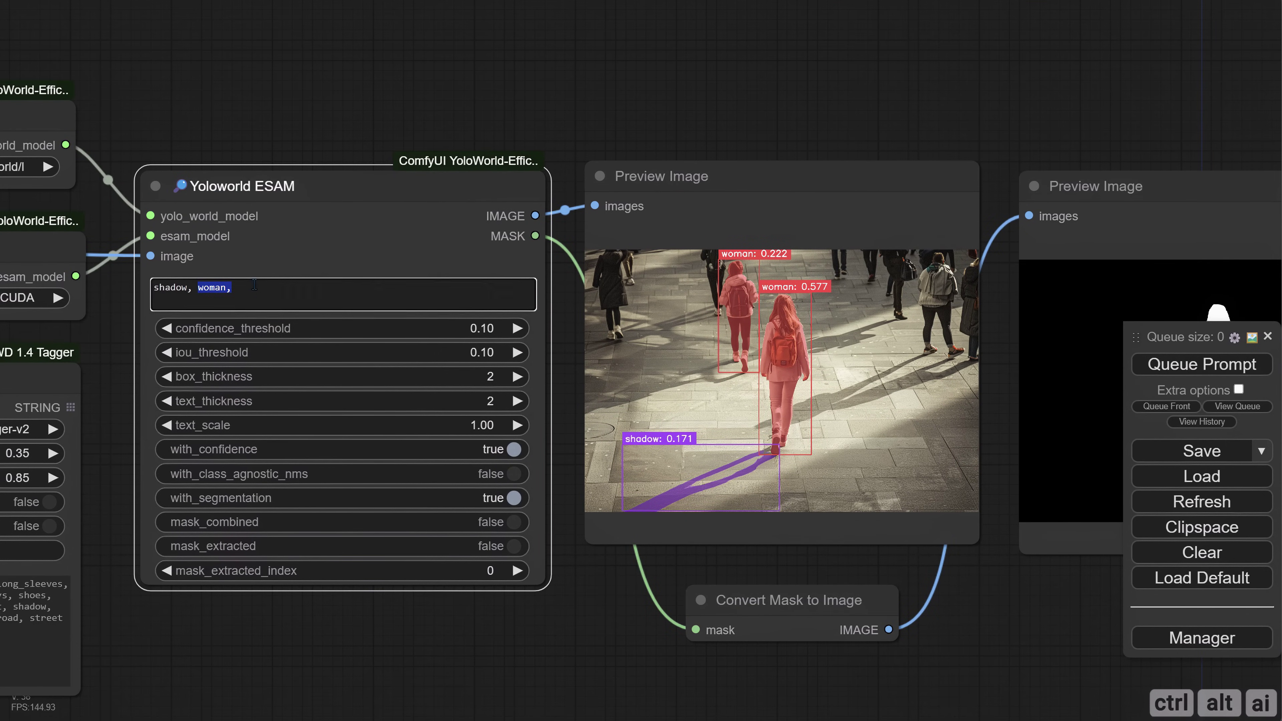
pyautogui.write('woman with orange bag')
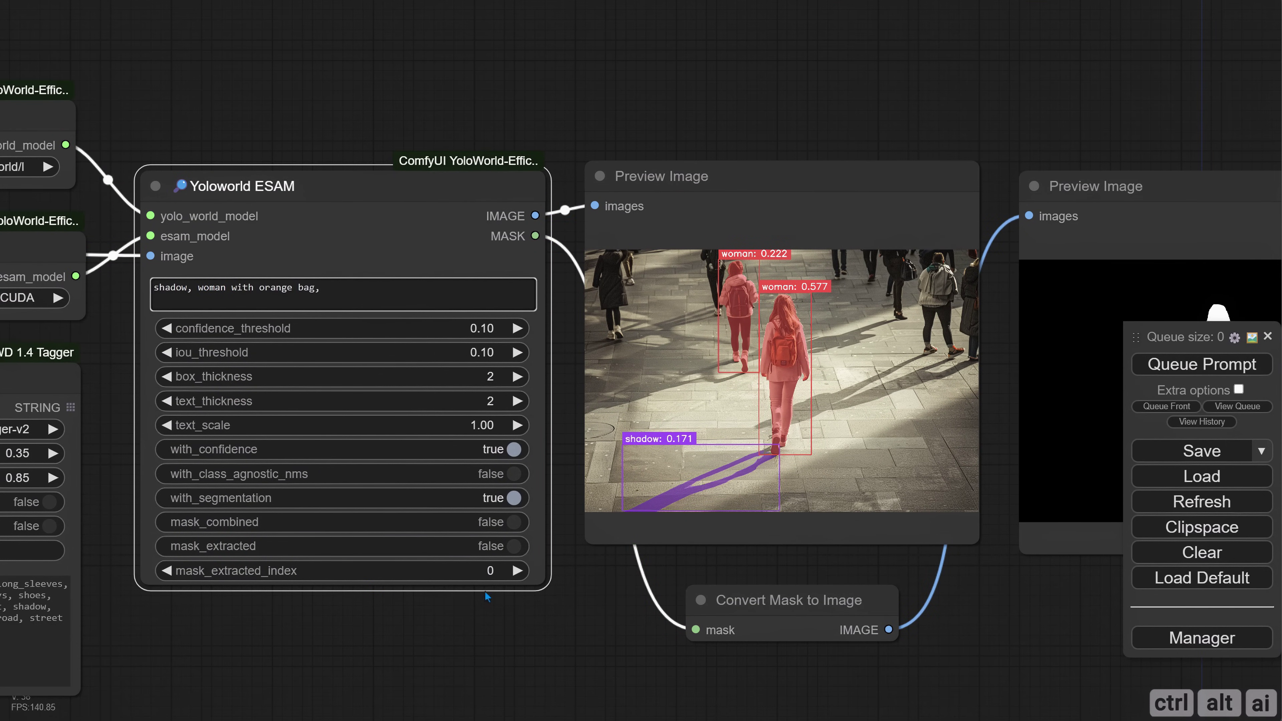
pyautogui.moveTo(1000, 481); pyautogui.dragTo(925, 485)
pyautogui.click(1202, 365)
pyautogui.moveTo(972, 615); pyautogui.dragTo(919, 609)
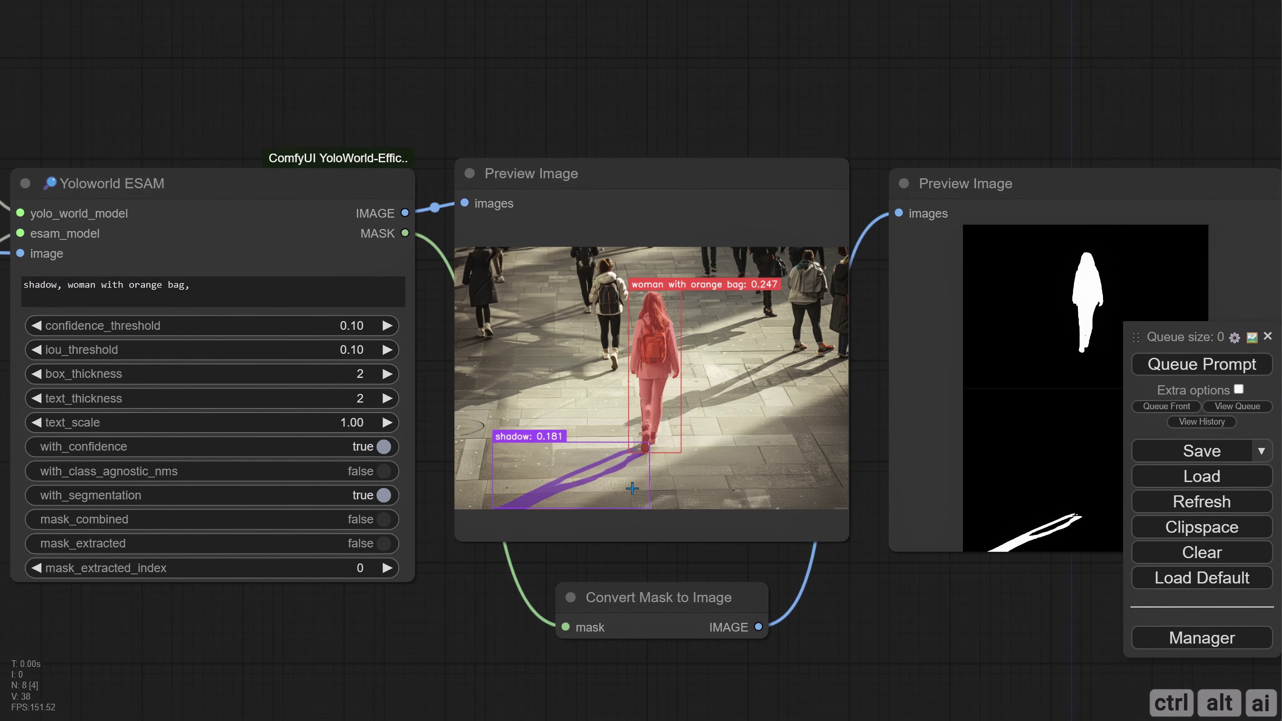
pyautogui.scroll(4, 556, 451)
pyautogui.scroll(2, 600, 452)
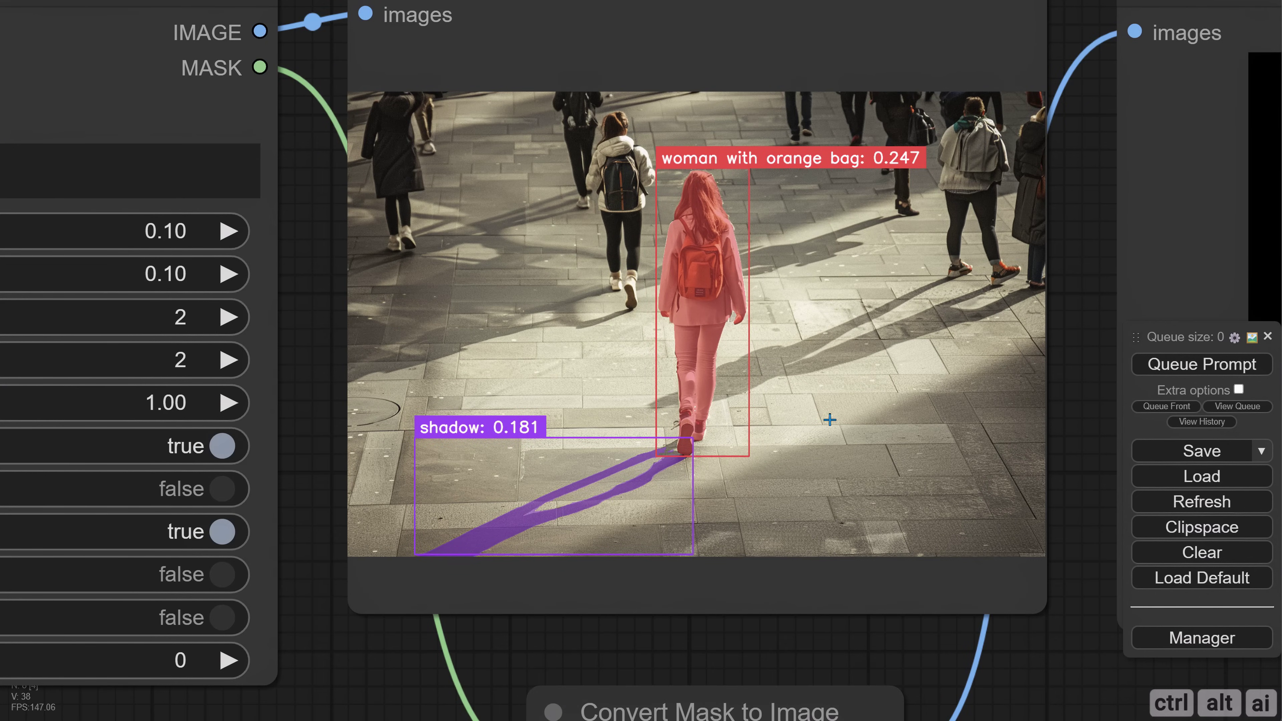
# Step: Add a GroundingDinoSAMSegment (segment anything) node in the empty area below the YoloWorld workflow
pyautogui.scroll(-5, 830, 419)
pyautogui.doubleClick(379, 440)
pyautogui.write('ground')
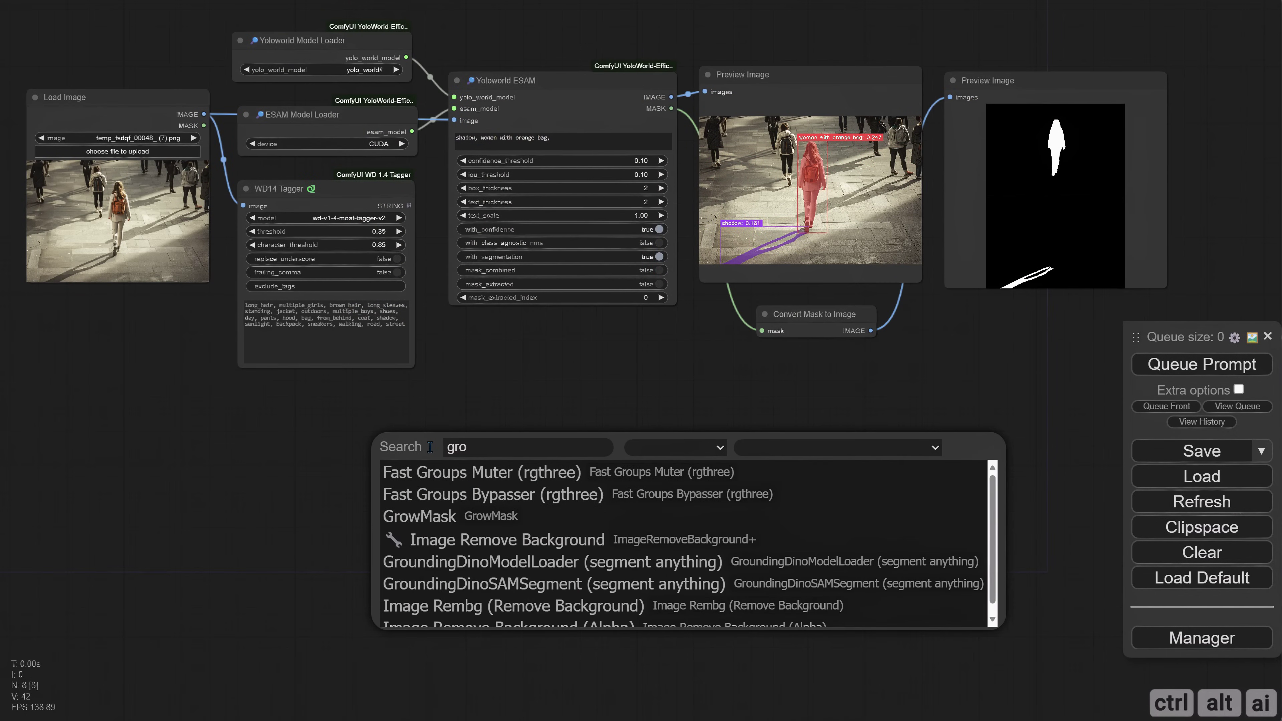
pyautogui.click(511, 523)
pyautogui.moveTo(512, 528); pyautogui.dragTo(563, 453)
pyautogui.moveTo(613, 379); pyautogui.dragTo(696, 418)
pyautogui.moveTo(770, 482); pyautogui.dragTo(840, 483)
pyautogui.moveTo(581, 535); pyautogui.dragTo(657, 556)
# Step: Add SAMModelLoader and GroundingDinoModelLoader (segment anything) nodes and connect them to the GroundingDinoSAMSegment inputs
pyautogui.moveTo(701, 476); pyautogui.dragTo(420, 429)
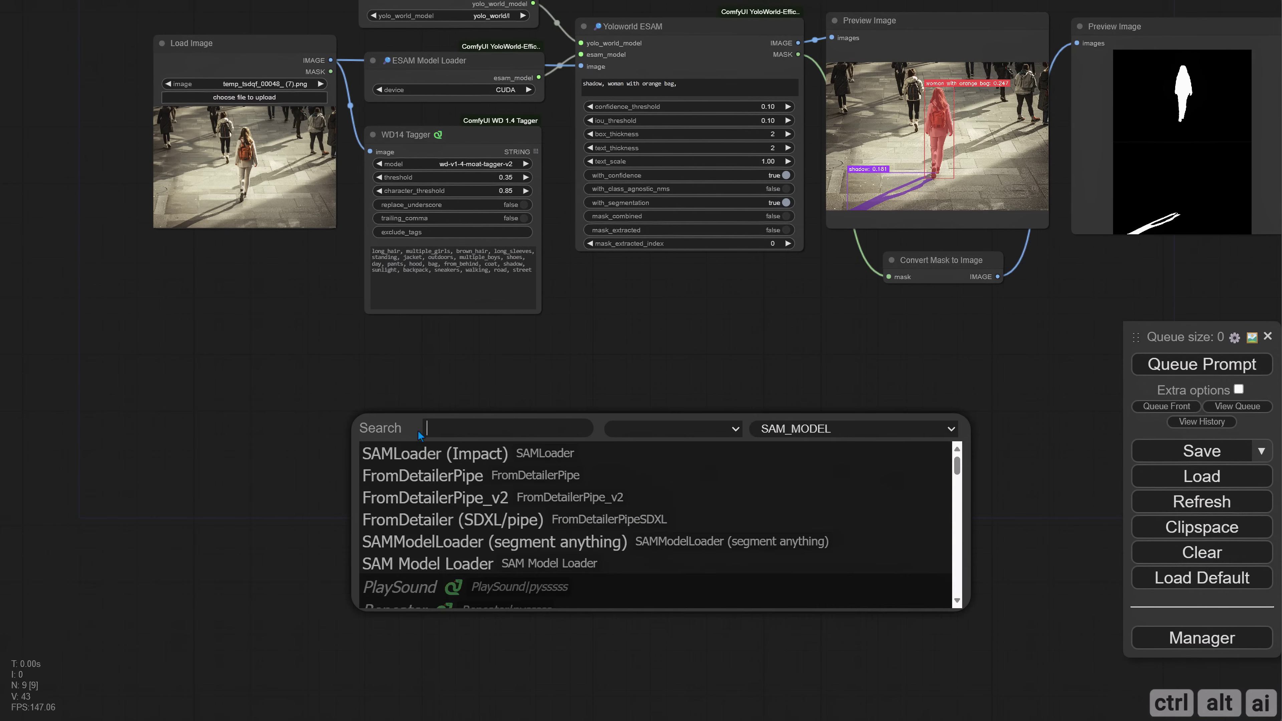
pyautogui.click(530, 543)
pyautogui.moveTo(557, 433); pyautogui.dragTo(502, 433)
pyautogui.click(489, 448)
pyautogui.click(535, 506)
pyautogui.moveTo(701, 488); pyautogui.dragTo(454, 472)
pyautogui.click(515, 575)
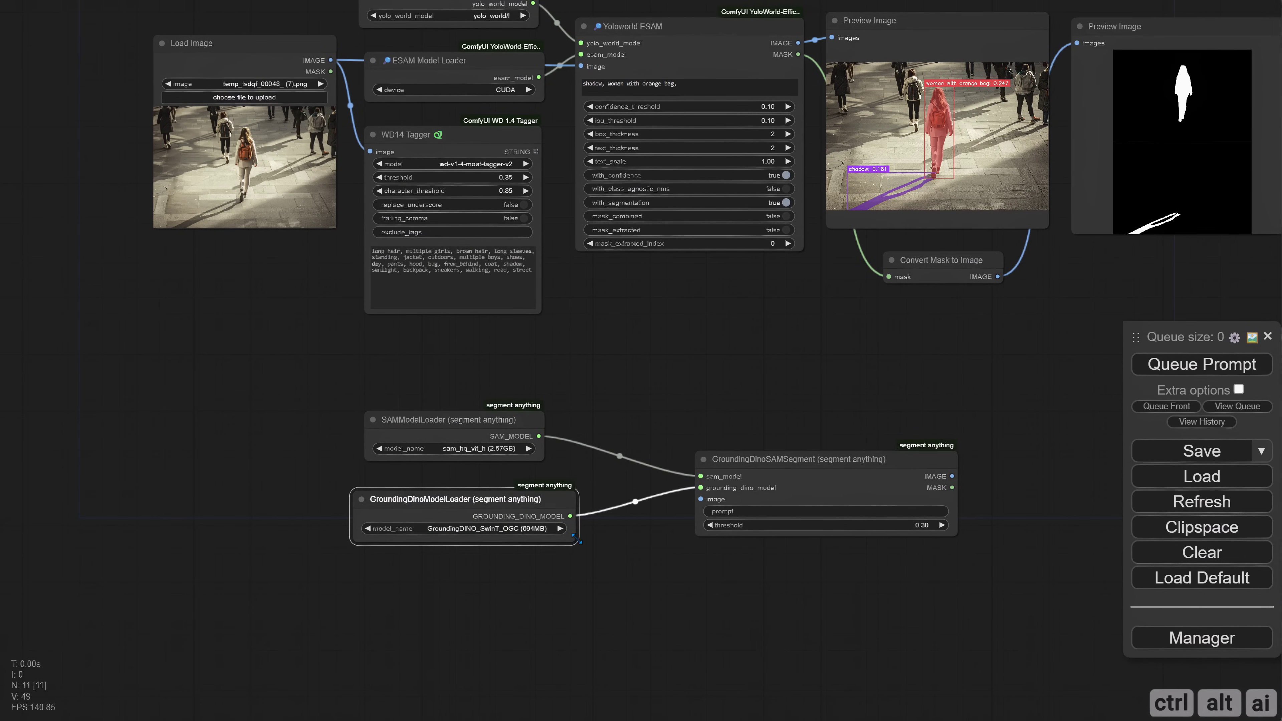
# Step: Feed the loaded image into GroundingDinoSAMSegment and add previews for its image output and, through Convert Mask to Image, its mask output
pyautogui.moveTo(579, 349); pyautogui.dragTo(470, 384)
pyautogui.moveTo(221, 95); pyautogui.dragTo(592, 535)
pyautogui.moveTo(959, 404); pyautogui.dragTo(699, 404)
pyautogui.moveTo(535, 512); pyautogui.dragTo(505, 419)
pyautogui.click(520, 430)
pyautogui.moveTo(522, 316); pyautogui.dragTo(437, 483)
pyautogui.moveTo(596, 362); pyautogui.dragTo(787, 404)
pyautogui.click(818, 420)
pyautogui.moveTo(732, 354); pyautogui.dragTo(606, 368)
pyautogui.moveTo(263, 372); pyautogui.dragTo(607, 418)
# Step: Copy the Yoloworld ESAM category text "shadow, woman with orange bag," into the GroundingDinoSAMSegment prompt
pyautogui.tripleClick(433, 145)
pyautogui.hotkey('ctrl', 'c')
pyautogui.moveTo(485, 440); pyautogui.dragTo(533, 376)
pyautogui.click(677, 510)
pyautogui.hotkey('ctrl', 'v')
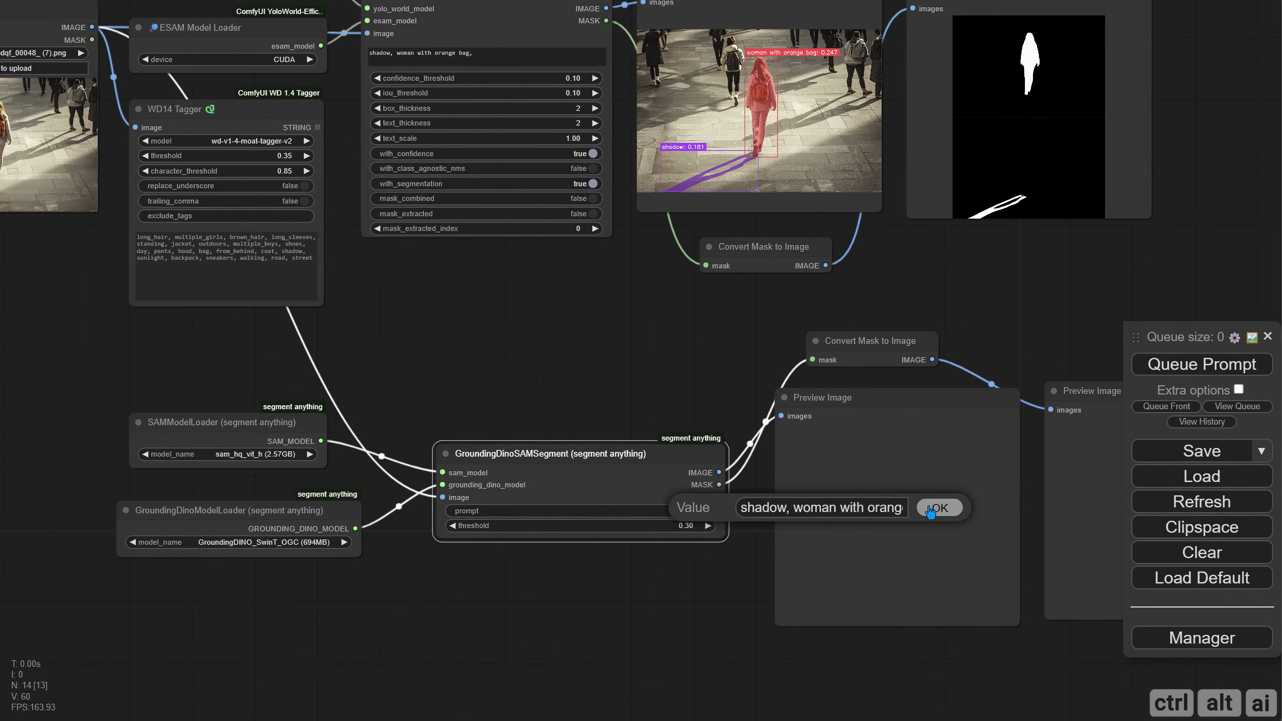
pyautogui.click(937, 510)
# Step: Run the workflow and examine the GroundingDinoSAMSegment image and mask previews
pyautogui.moveTo(1040, 344); pyautogui.dragTo(954, 349)
pyautogui.click(1156, 373)
pyautogui.moveTo(908, 280); pyautogui.dragTo(726, 274)
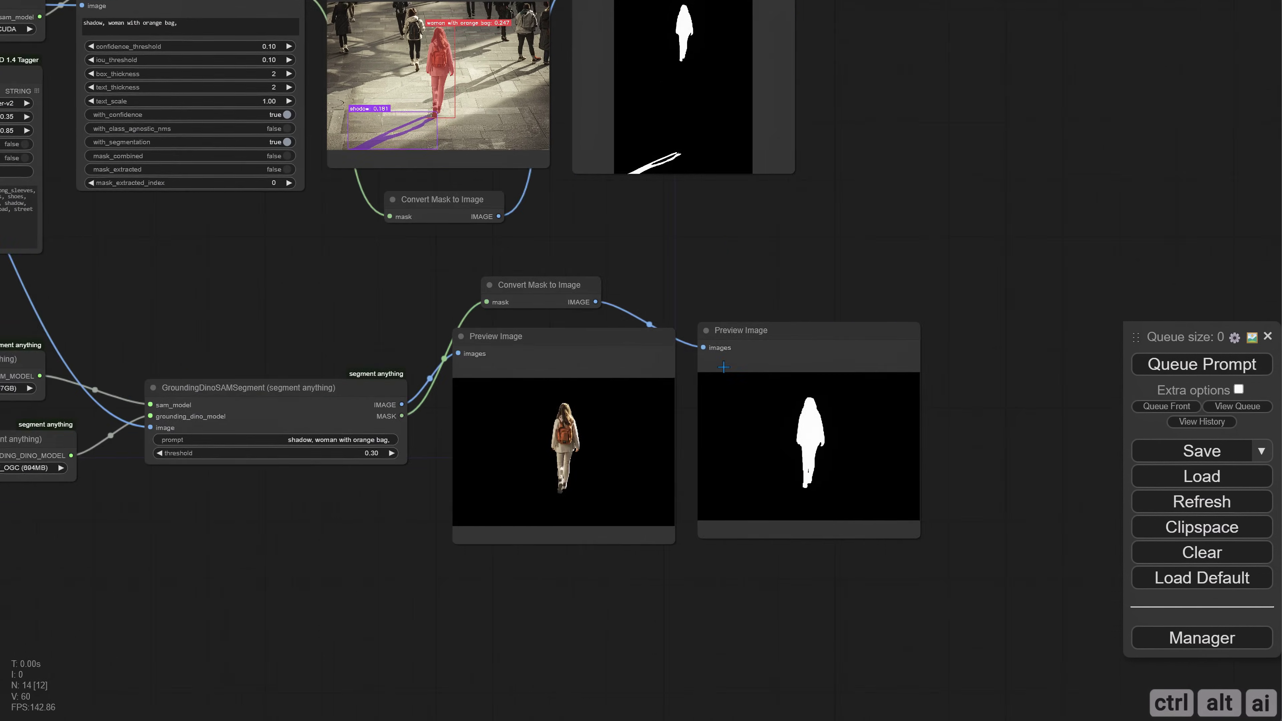
pyautogui.scroll(8, 545, 546)
pyautogui.scroll(-10, 545, 547)
# Step: Set the GroundingDinoSAMSegment threshold to 0.10, rerun the workflow and examine the segmented image
pyautogui.click(499, 417)
pyautogui.write('0.2')
pyautogui.press('Return')
pyautogui.moveTo(492, 524); pyautogui.dragTo(508, 596)
pyautogui.hotkey('ctrl', 'Return')
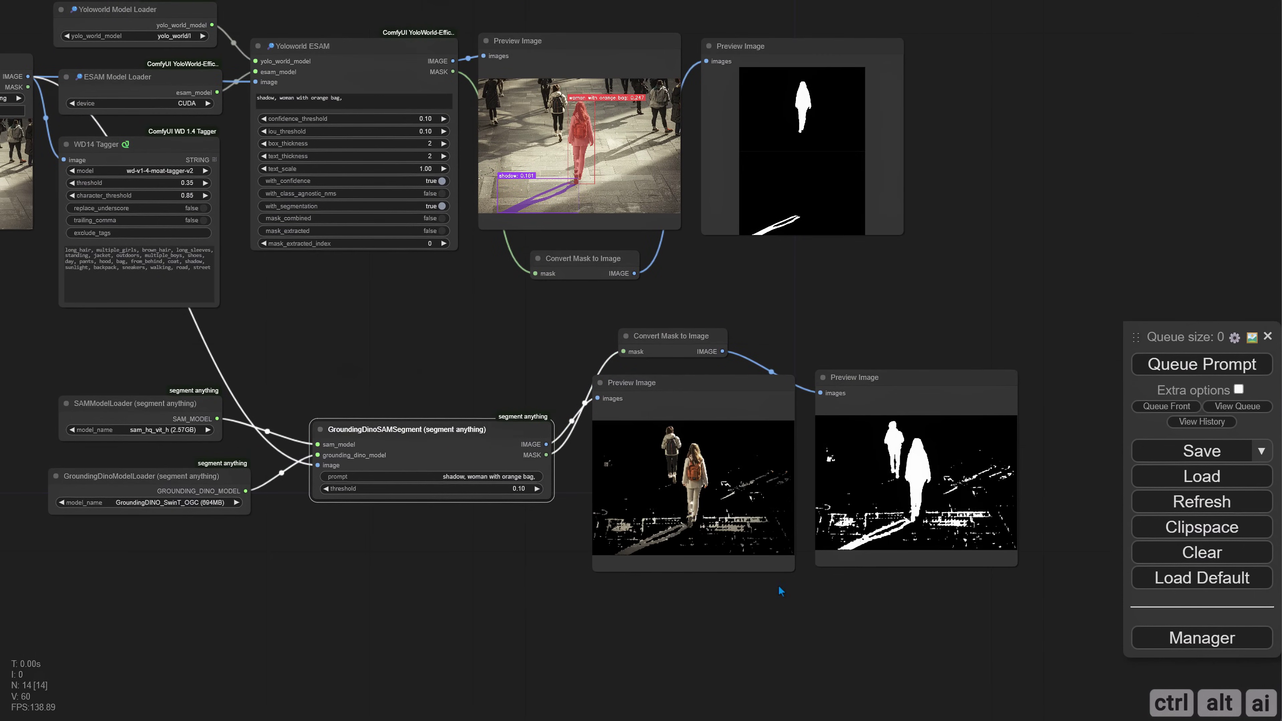
pyautogui.scroll(9, 747, 592)
pyautogui.moveTo(420, 621); pyautogui.dragTo(787, 625)
# Step: Set the GroundingDinoSAMSegment threshold to 0.25 and rerun the workflow
pyautogui.scroll(-1, 787, 625)
pyautogui.click(235, 388)
pyautogui.write('0.2')
pyautogui.press('Return')
pyautogui.scroll(-1, 799, 526)
pyautogui.click(301, 386)
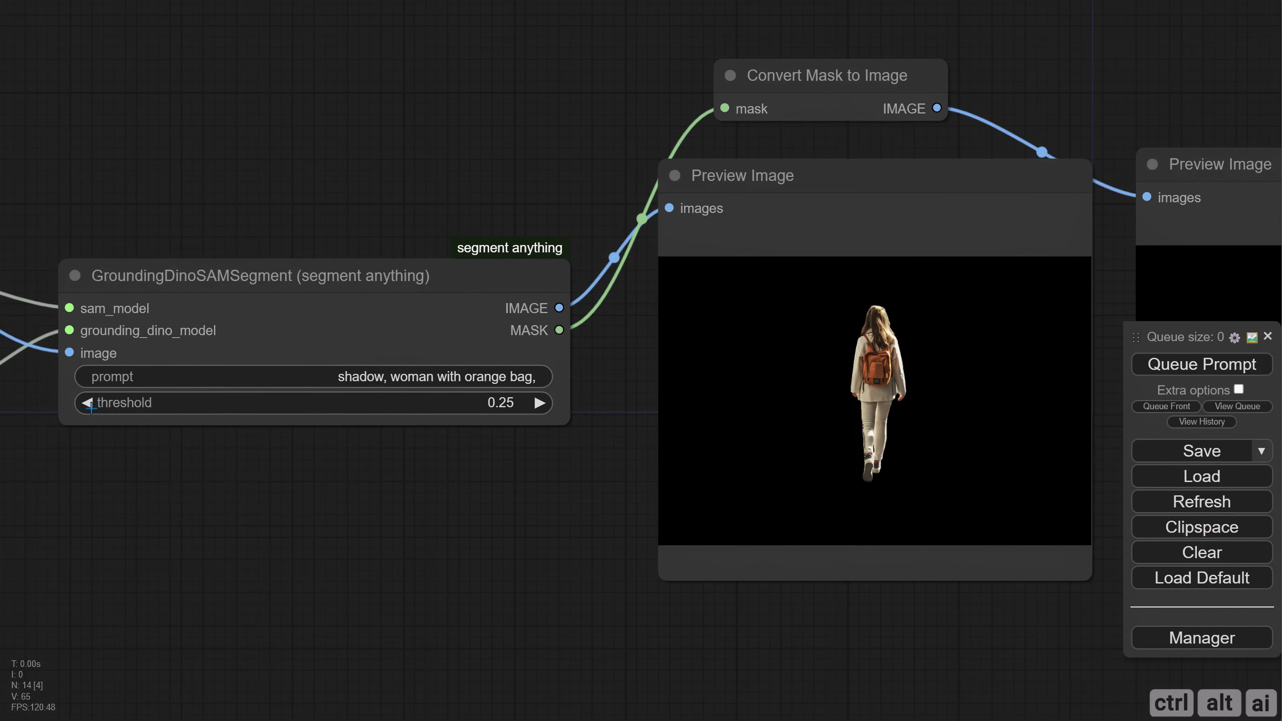
# Step: Lower the GroundingDinoSAMSegment threshold in three small steps, running the workflow after each change
pyautogui.click(88, 404)
pyautogui.click(1201, 365)
pyautogui.click(88, 404)
pyautogui.click(1201, 365)
pyautogui.click(89, 404)
pyautogui.click(1202, 364)
# Step: Examine the GroundingDinoSAMSegment previews and compare them with the Yoloworld ESAM segmentation and mask
pyautogui.moveTo(884, 616); pyautogui.dragTo(473, 577)
pyautogui.scroll(3, 671, 585)
pyautogui.scroll(-5, 672, 585)
pyautogui.moveTo(618, 30); pyautogui.dragTo(922, 140)
pyautogui.click(924, 172)
pyautogui.click(1064, 353)
pyautogui.scroll(-2, 802, 355)
pyautogui.scroll(5, 797, 456)
pyautogui.moveTo(796, 457); pyautogui.dragTo(620, 570)
pyautogui.scroll(-6, 600, 632)
pyautogui.moveTo(600, 632); pyautogui.dragTo(1033, 446)
pyautogui.scroll(-5, 382, 374)
pyautogui.moveTo(383, 375); pyautogui.dragTo(517, 449)
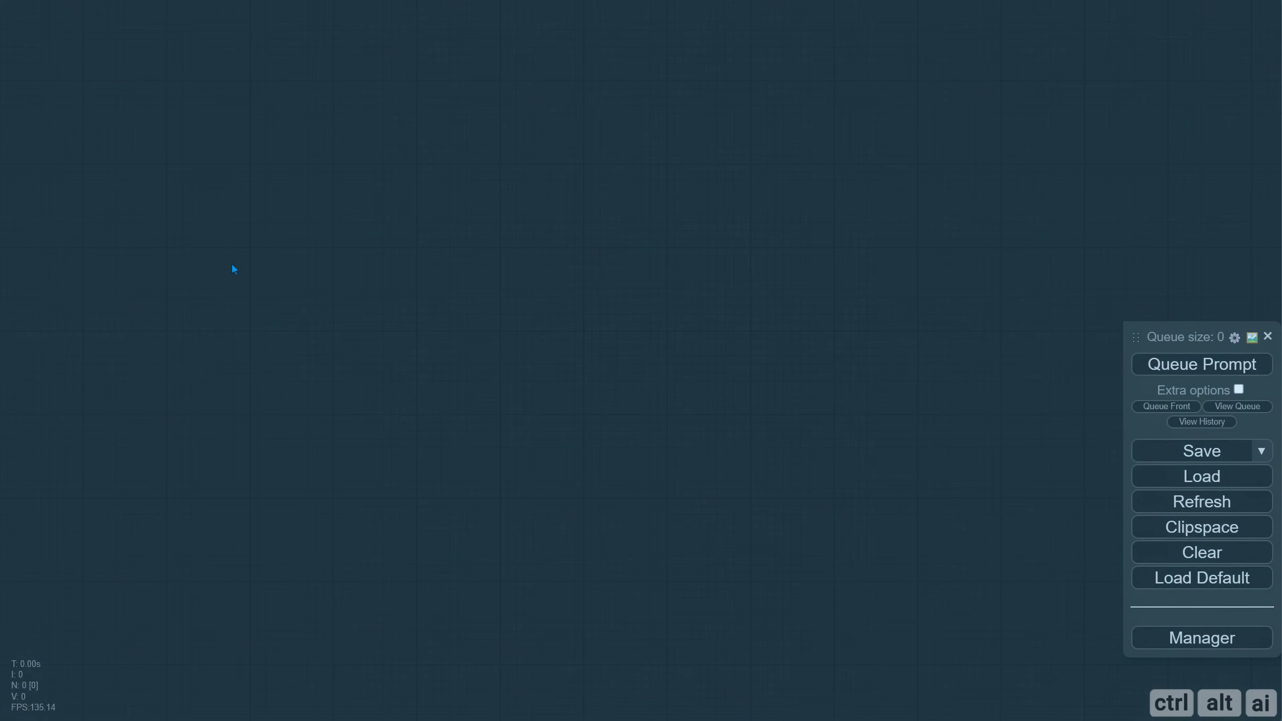
# Step: Add a Load Image node to the empty canvas and load the illustration of four people in summer clothes
pyautogui.doubleClick(238, 284)
pyautogui.write('load im')
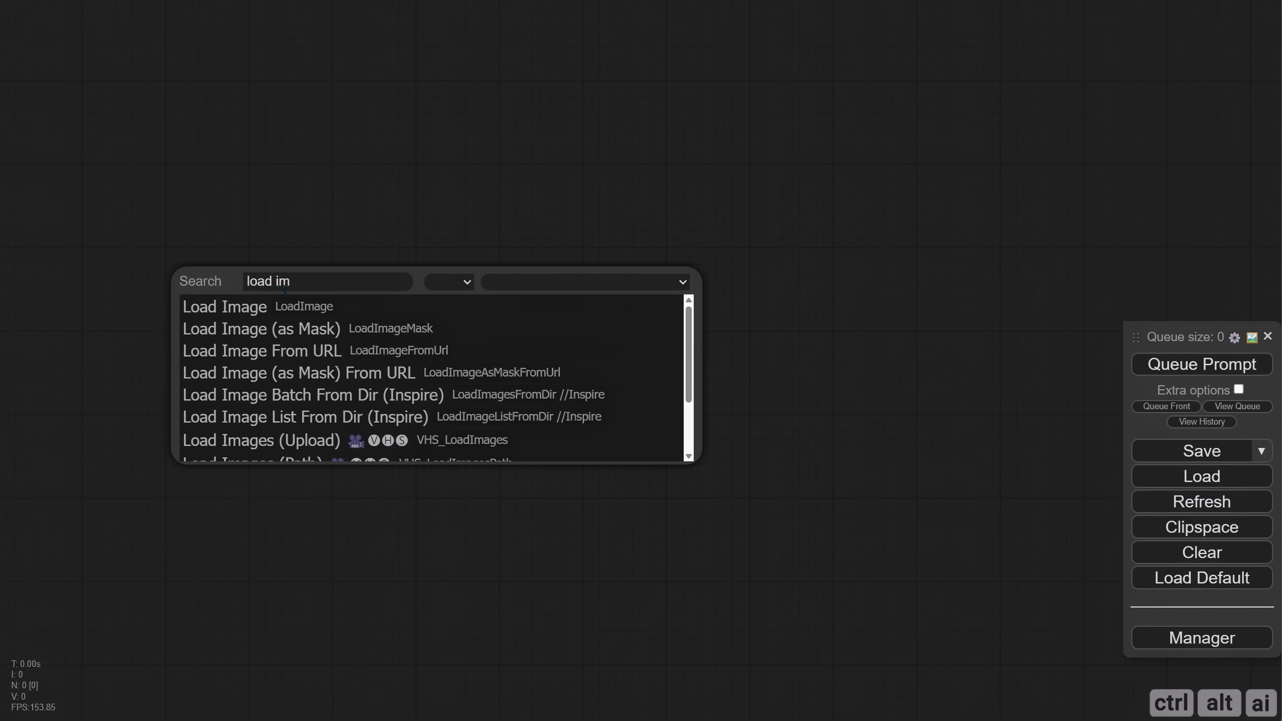
pyautogui.press('Return')
pyautogui.moveTo(366, 494); pyautogui.dragTo(399, 510)
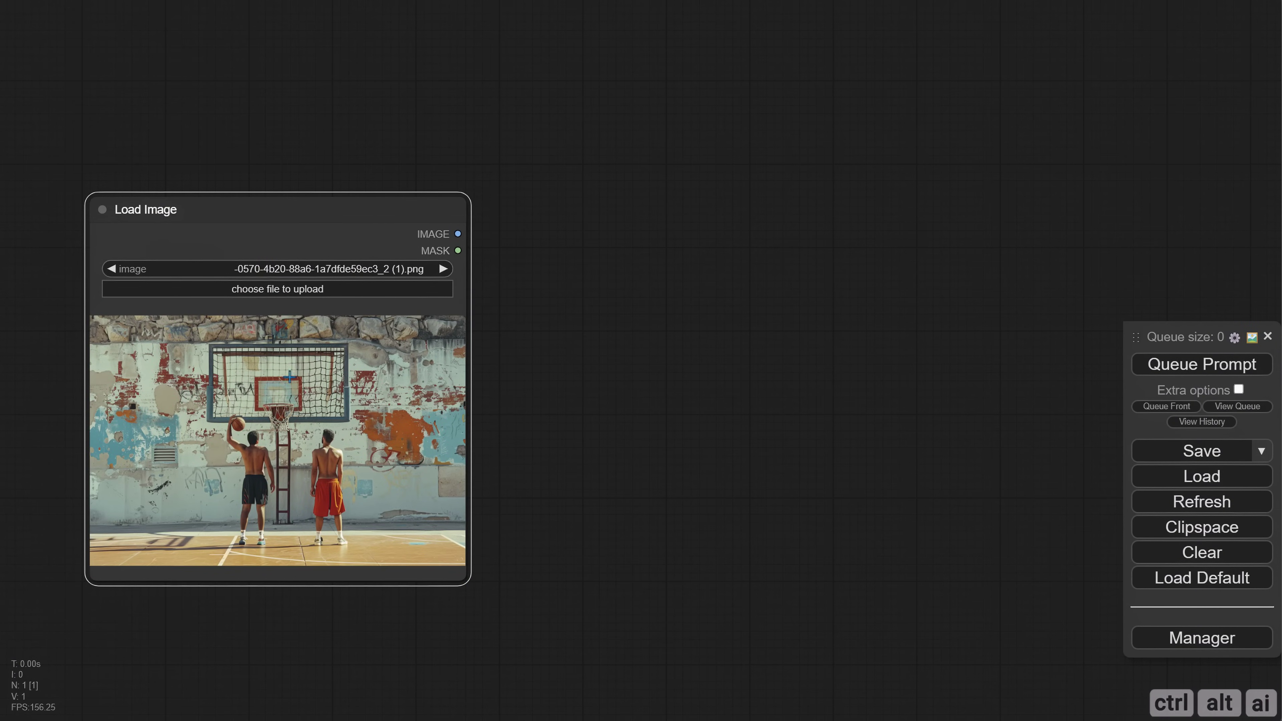
pyautogui.click(277, 287)
pyautogui.doubleClick(247, 279)
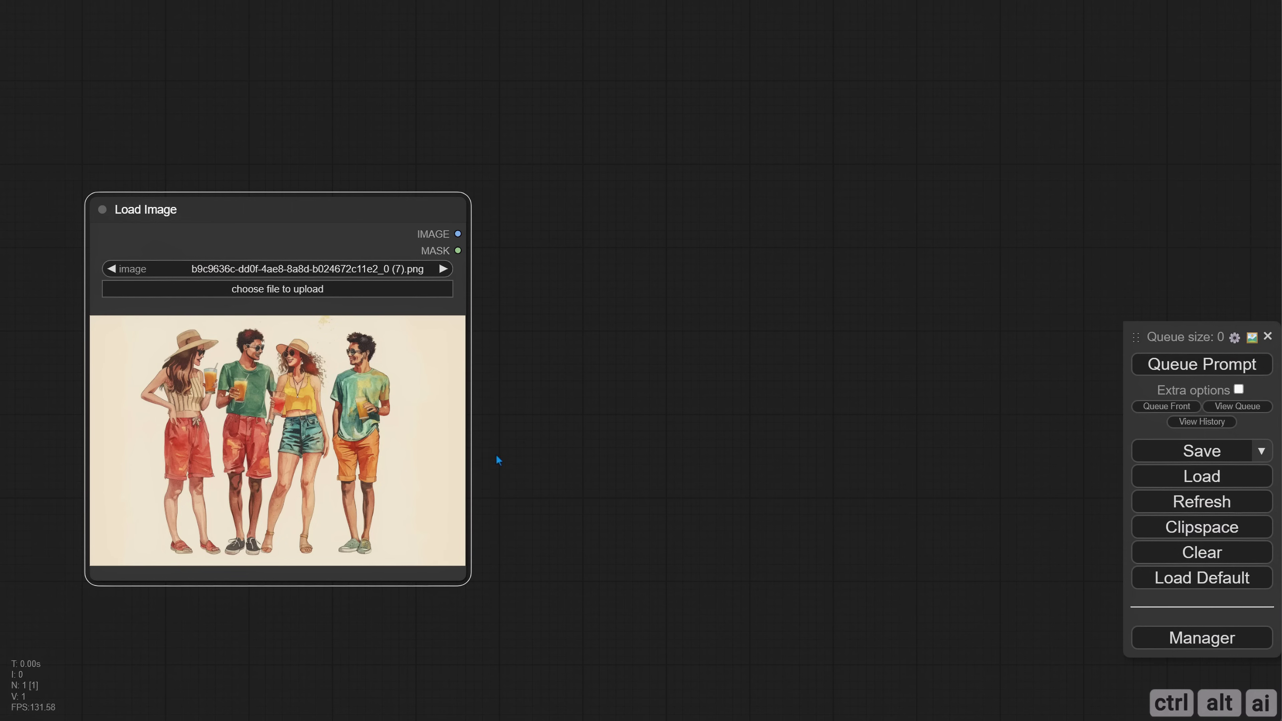
# Step: Add the ComfyUI Essentials Get Image Size node, fed by the loaded image, and place it beside Load Image
pyautogui.hscroll(5, 463, 374)
pyautogui.rightClick(343, 289)
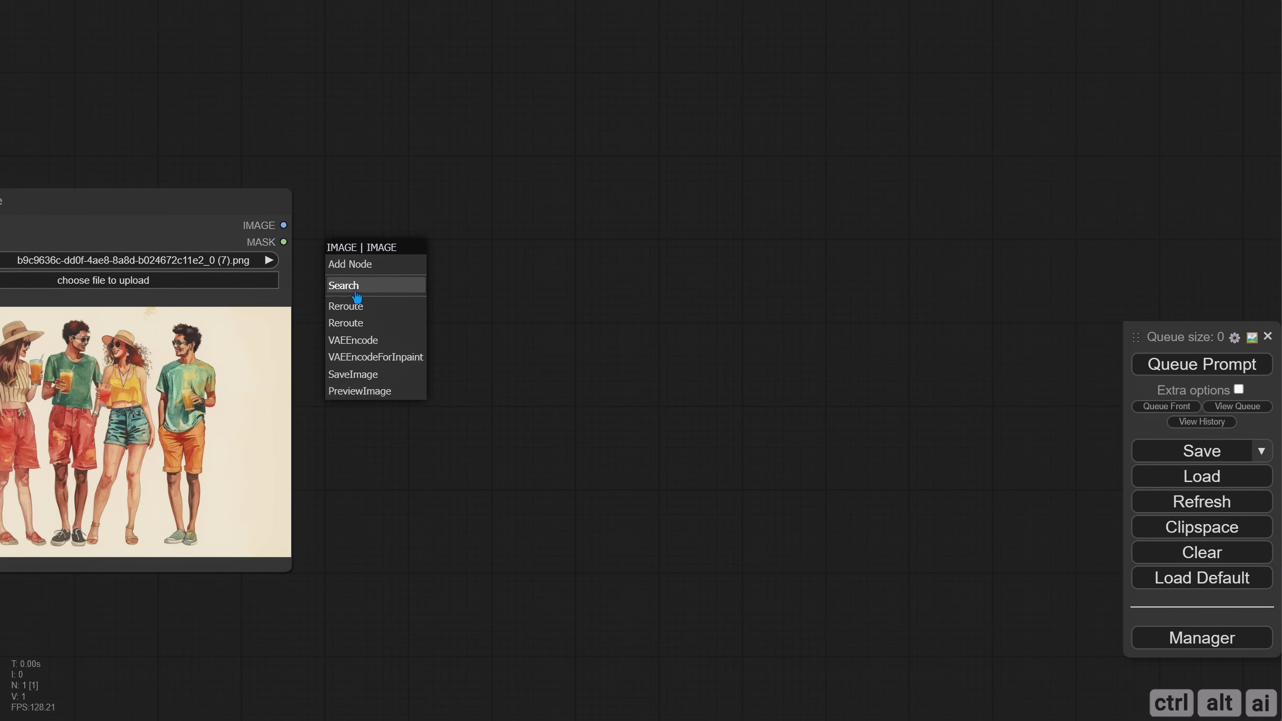
pyautogui.click(349, 289)
pyautogui.write('get im')
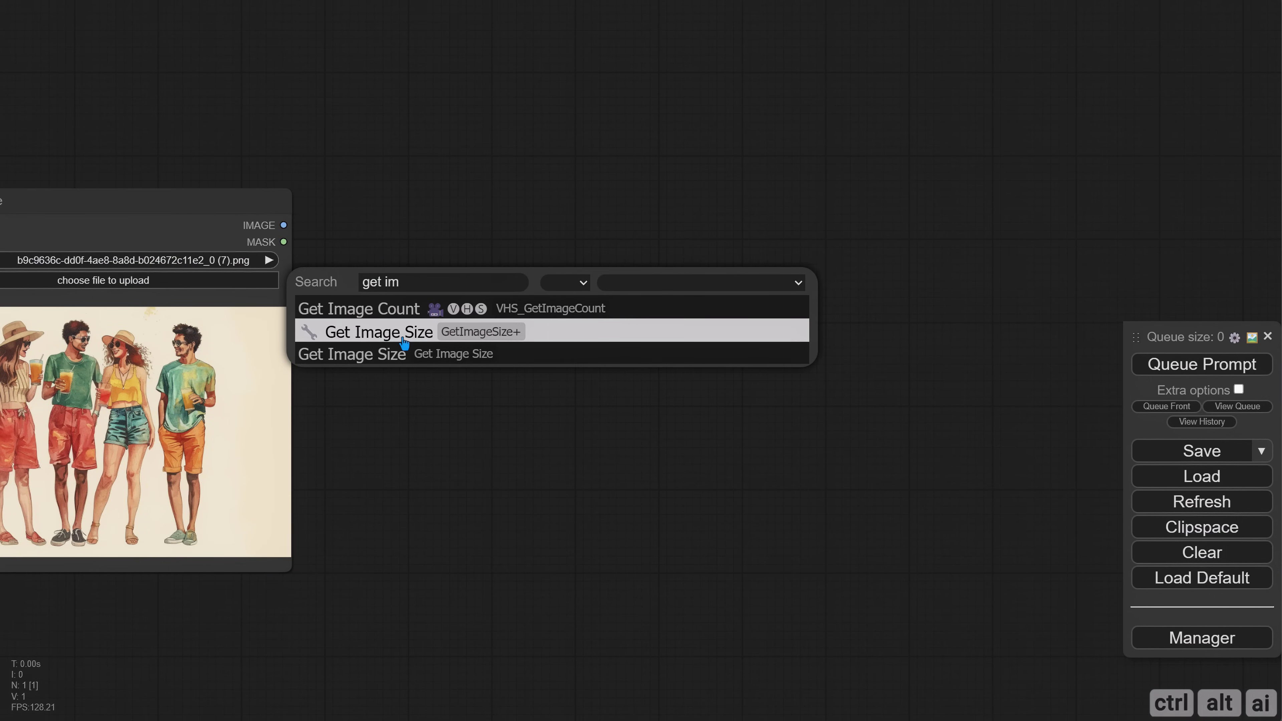
pyautogui.click(373, 329)
pyautogui.moveTo(416, 270); pyautogui.dragTo(374, 212)
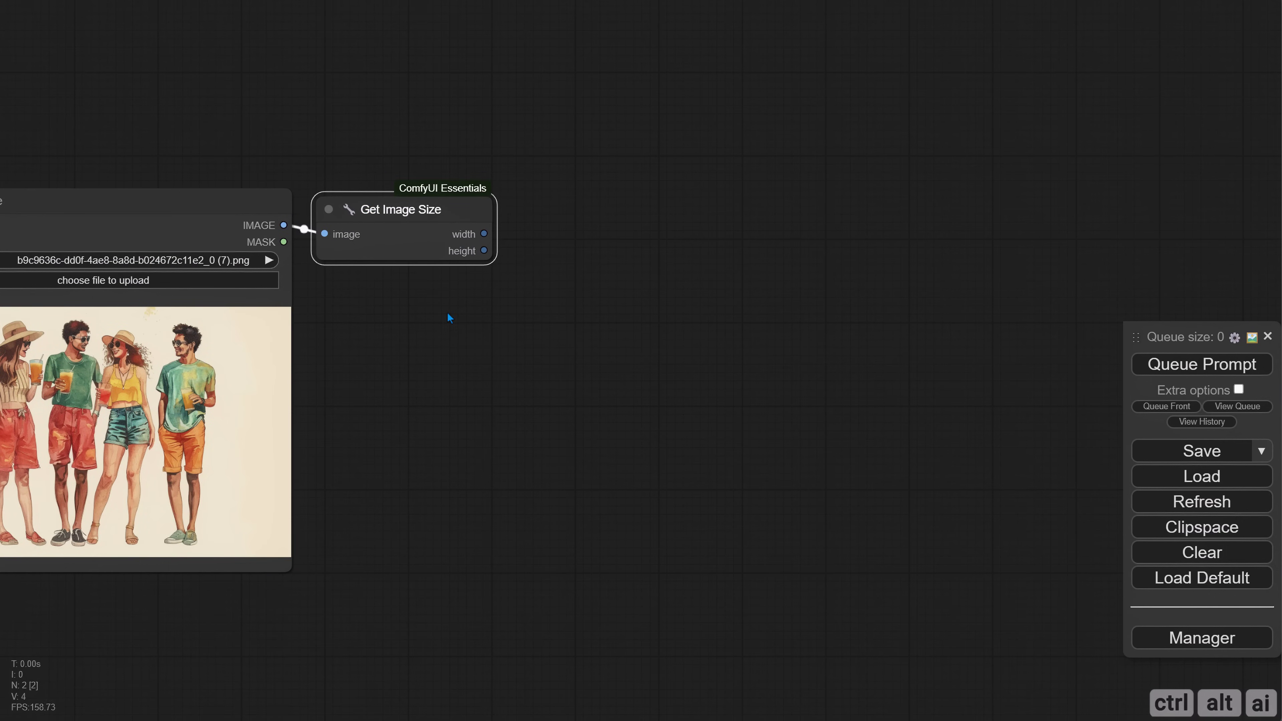
# Step: Add a CR Color Gradient node from the Comfyroll Studio graphics patterns and place it below Get Image Size
pyautogui.rightClick(403, 319)
pyautogui.click(485, 319)
pyautogui.click(639, 534)
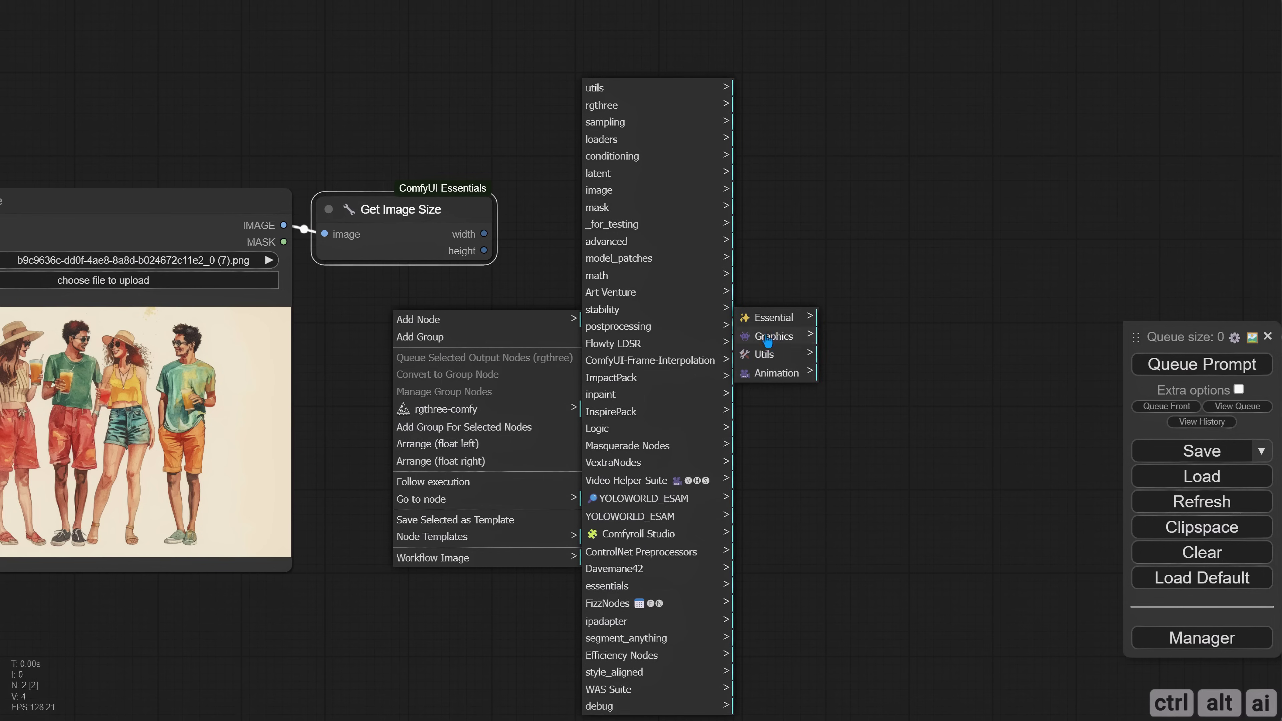
pyautogui.click(768, 337)
pyautogui.click(854, 317)
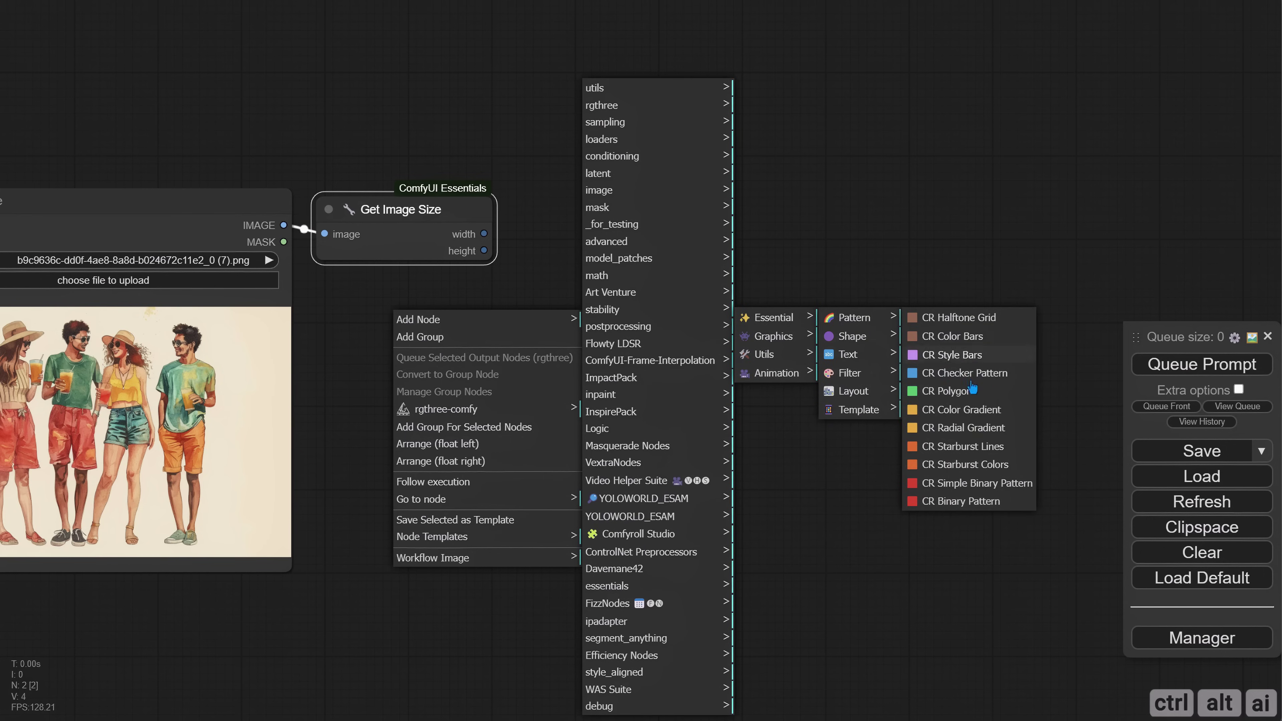
pyautogui.click(979, 411)
pyautogui.moveTo(554, 313); pyautogui.dragTo(496, 317)
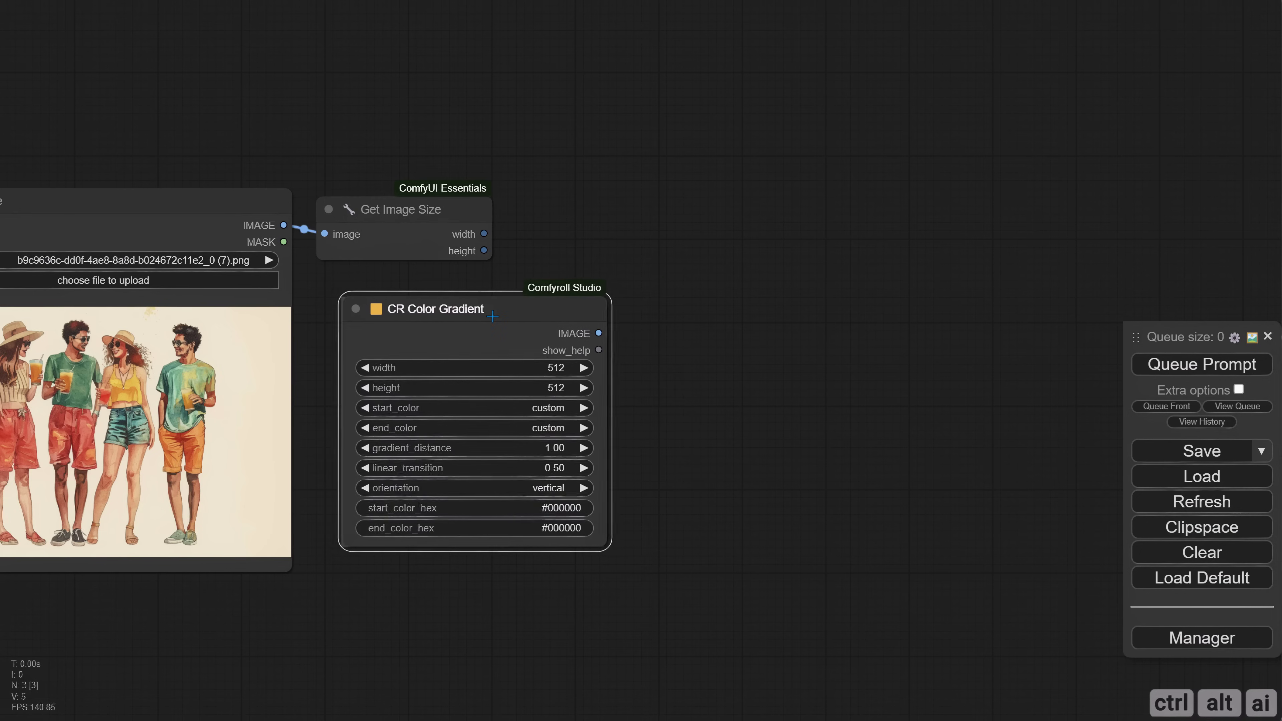
# Step: Convert the CR Color Gradient width and height to inputs and link them to the Get Image Size outputs
pyautogui.rightClick(427, 335)
pyautogui.rightClick(422, 346)
pyautogui.click(472, 398)
pyautogui.moveTo(414, 301); pyautogui.dragTo(633, 209)
pyautogui.scroll(-2, 462, 479)
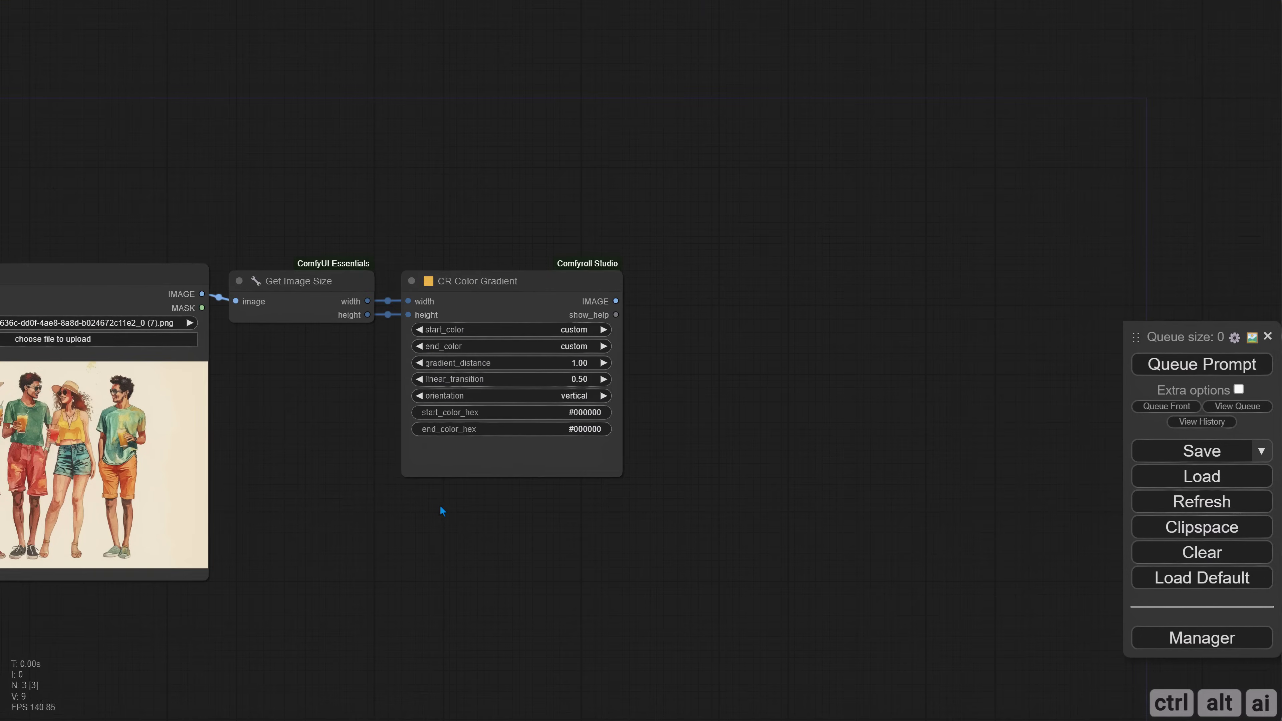
# Step: Set the CR Color Gradient start_color to blue and end_color to white
pyautogui.moveTo(440, 509); pyautogui.dragTo(316, 512)
pyautogui.click(456, 331)
pyautogui.click(477, 323)
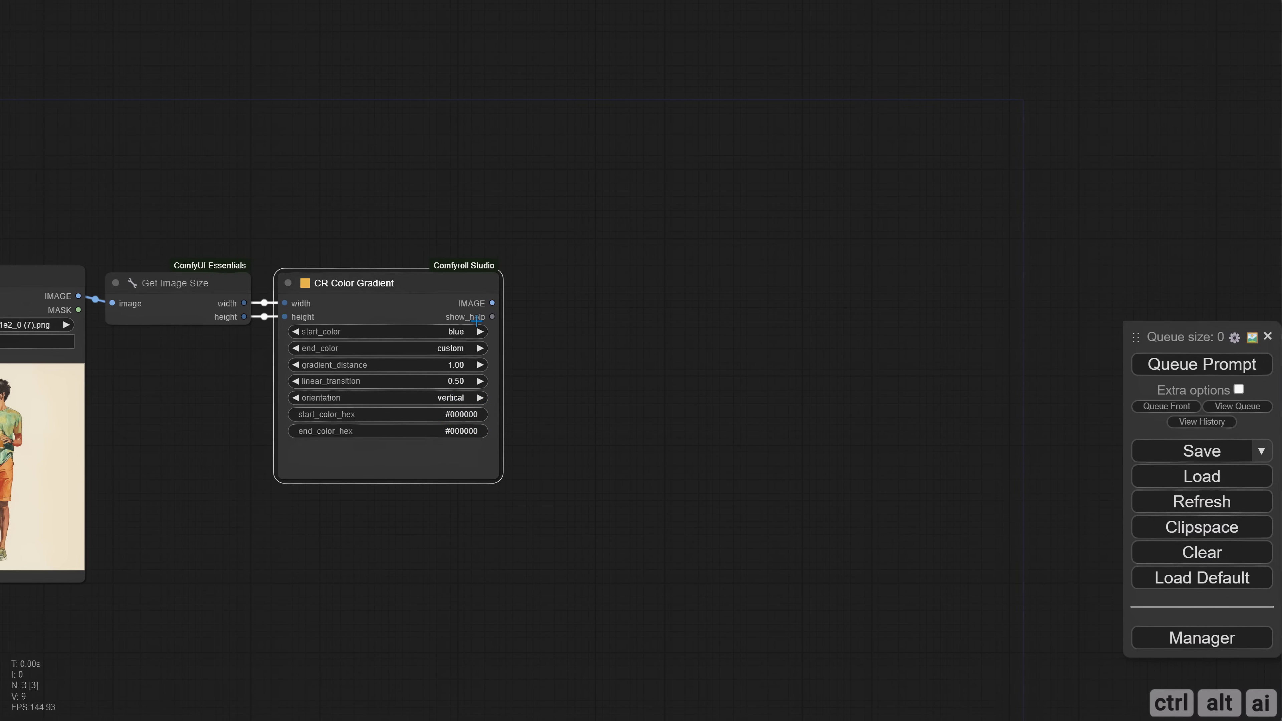
pyautogui.click(457, 348)
pyautogui.click(530, 358)
# Step: Add a Preview Image node for the CR Color Gradient output, run the workflow and place the preview below the gradient node
pyautogui.moveTo(497, 302); pyautogui.dragTo(553, 283)
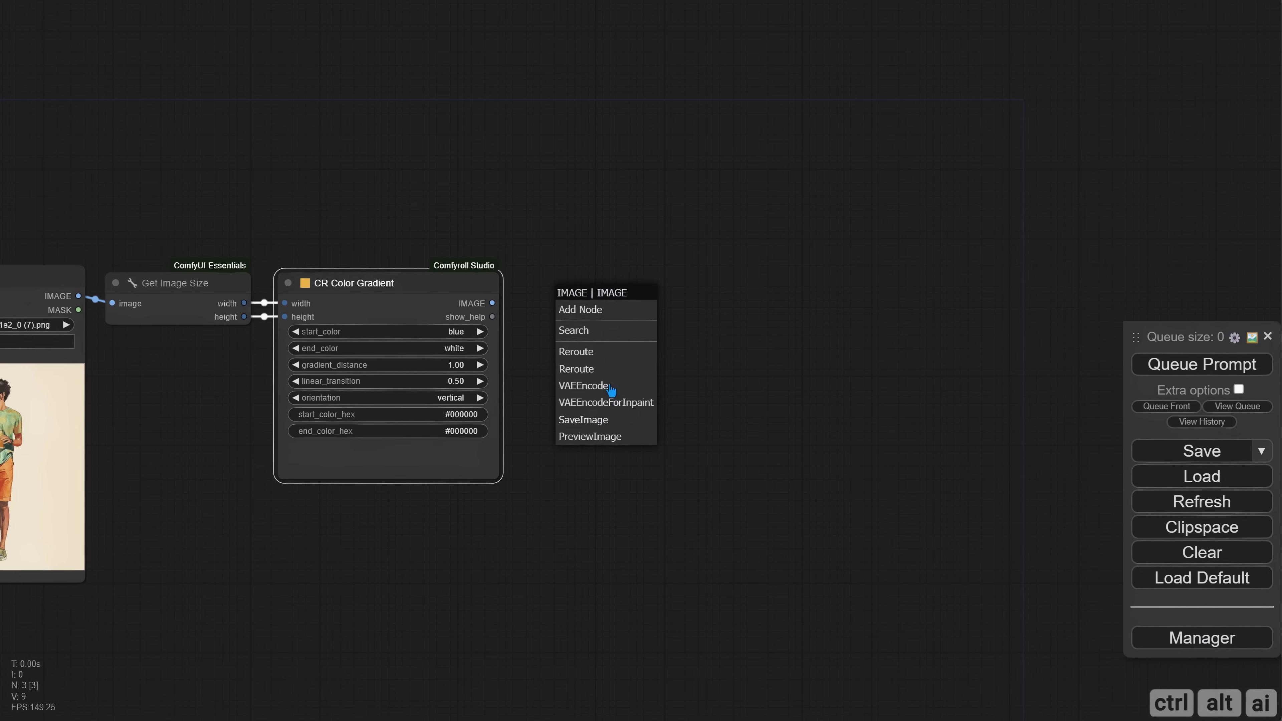
pyautogui.click(590, 346)
pyautogui.click(1177, 365)
pyautogui.moveTo(687, 338); pyautogui.dragTo(653, 315)
pyautogui.moveTo(710, 506); pyautogui.dragTo(798, 452)
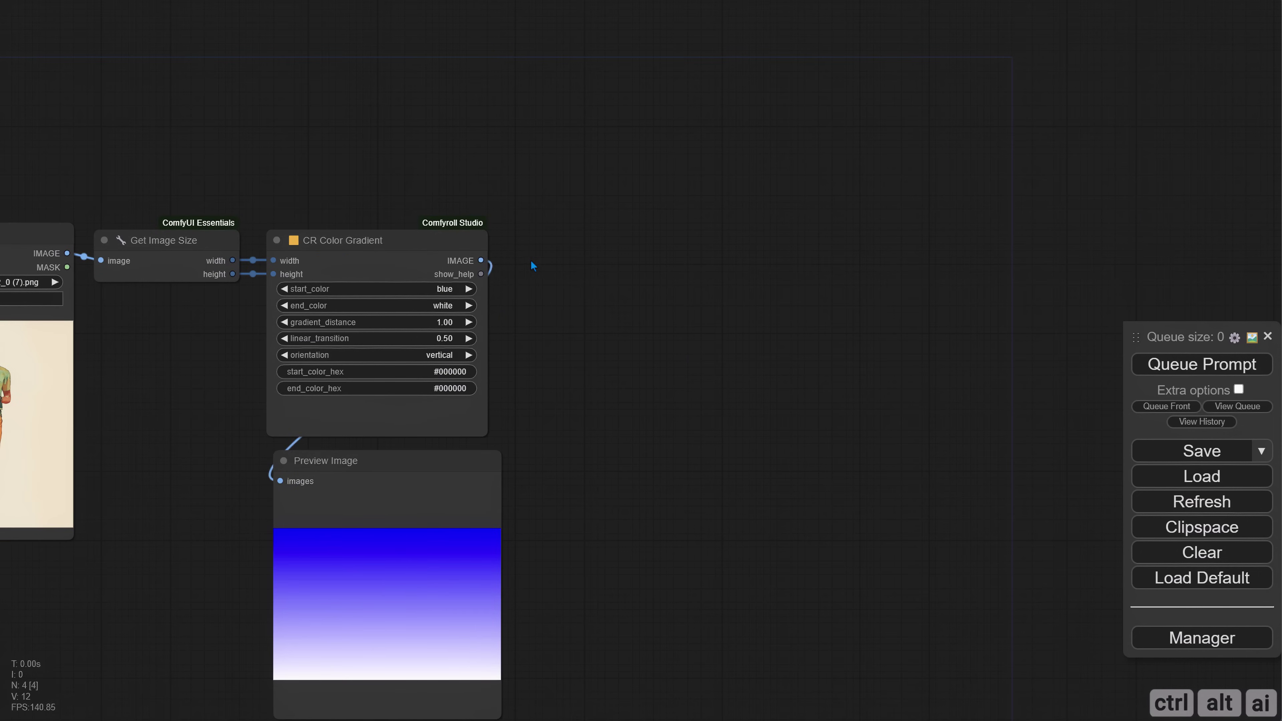
# Step: Add an Image Blending Mode node with the loaded image as image_a and the color gradient as image_b
pyautogui.doubleClick(543, 264)
pyautogui.write('image blen')
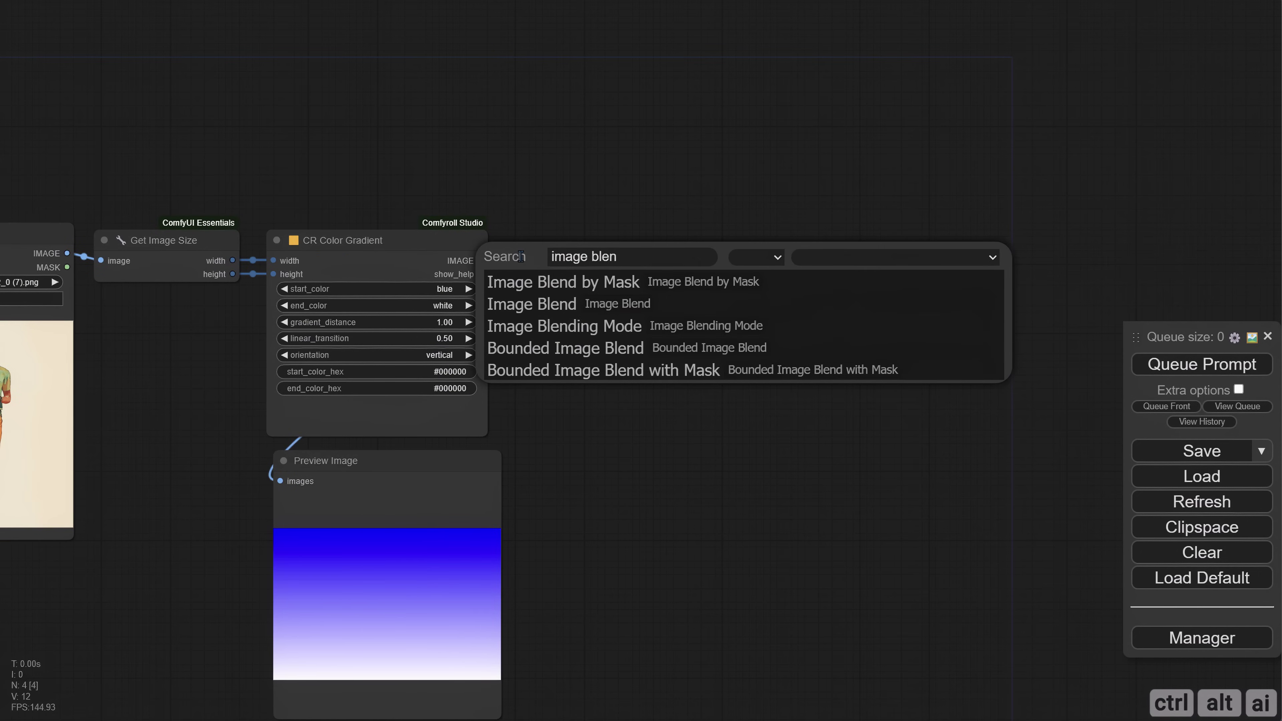
pyautogui.click(564, 326)
pyautogui.moveTo(67, 254); pyautogui.dragTo(191, 246)
pyautogui.moveTo(605, 254); pyautogui.dragTo(787, 233)
# Step: Set the Image Blending Mode node's mode to color and its blend_percentage to 0.80
pyautogui.click(803, 288)
pyautogui.click(816, 333)
pyautogui.click(856, 298)
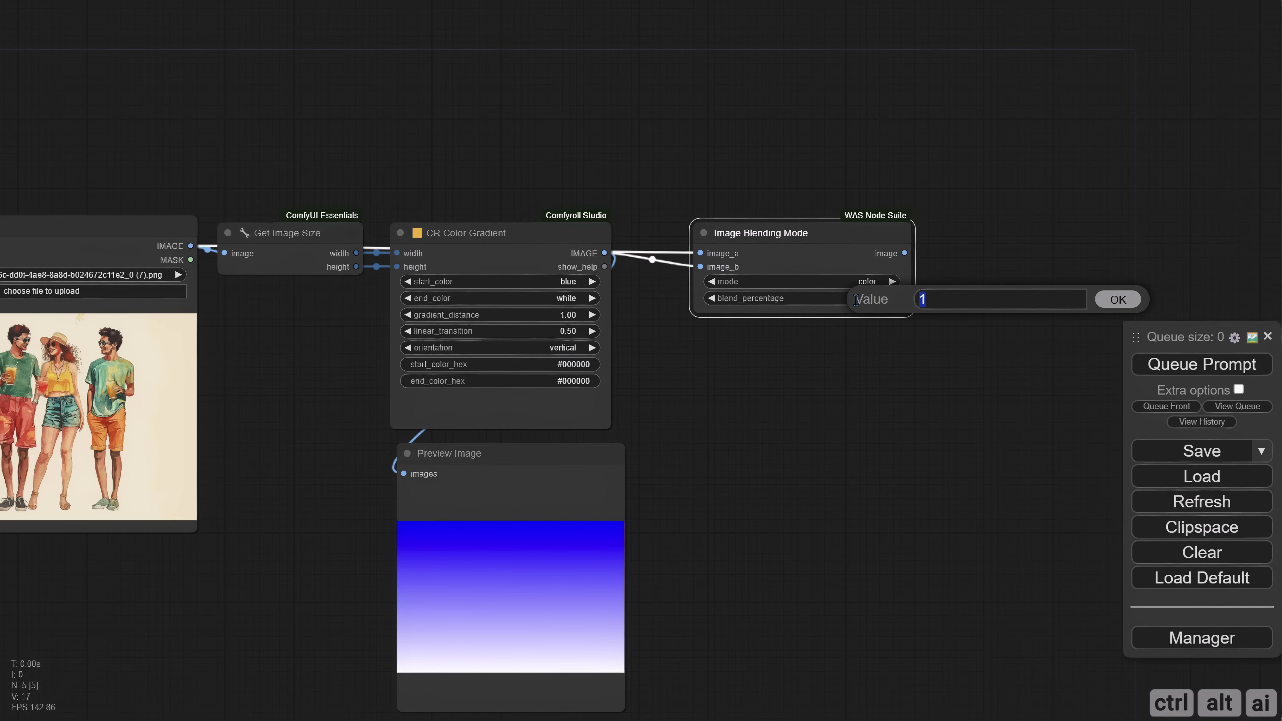
pyautogui.press('Return')
# Step: Add a Preview Image node below Image Blending Mode for its output, run the workflow and examine the tinted illustration
pyautogui.hotkey('ctrl', 'v')
pyautogui.moveTo(905, 253); pyautogui.dragTo(687, 424)
pyautogui.moveTo(783, 278); pyautogui.dragTo(755, 291)
pyautogui.moveTo(787, 399); pyautogui.dragTo(760, 378)
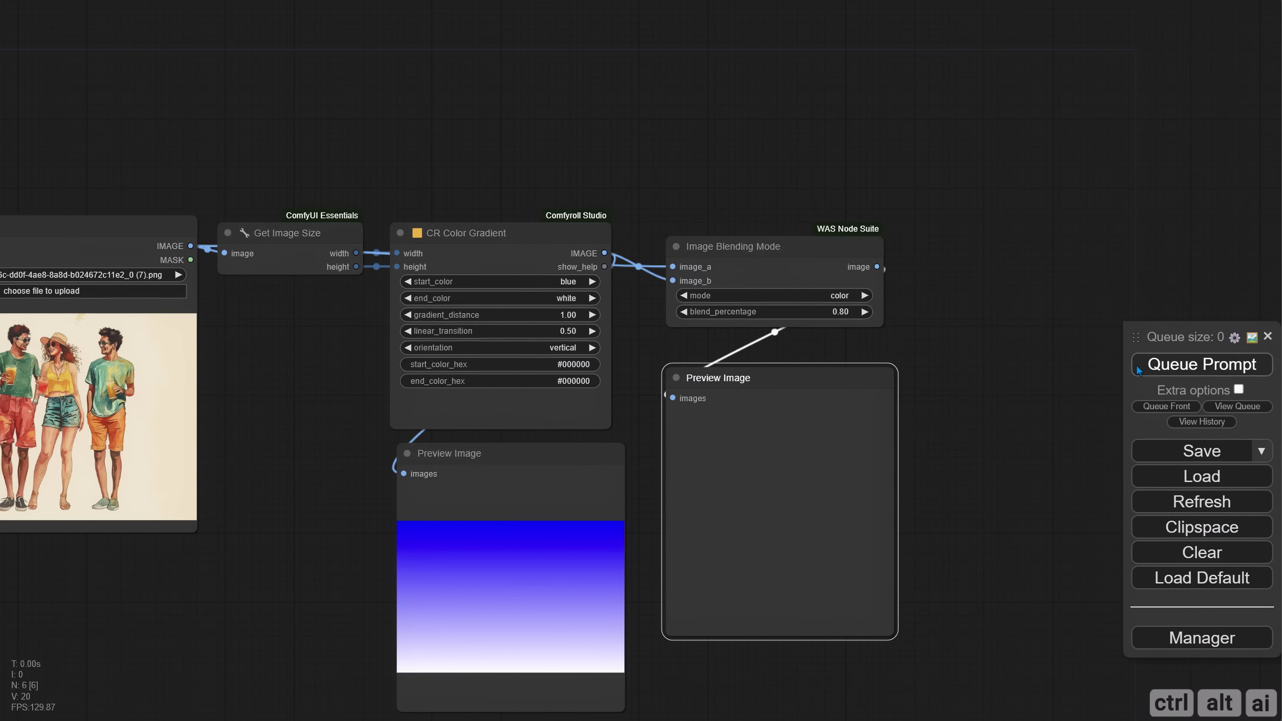
pyautogui.moveTo(986, 399); pyautogui.dragTo(977, 311)
pyautogui.scroll(9, 757, 431)
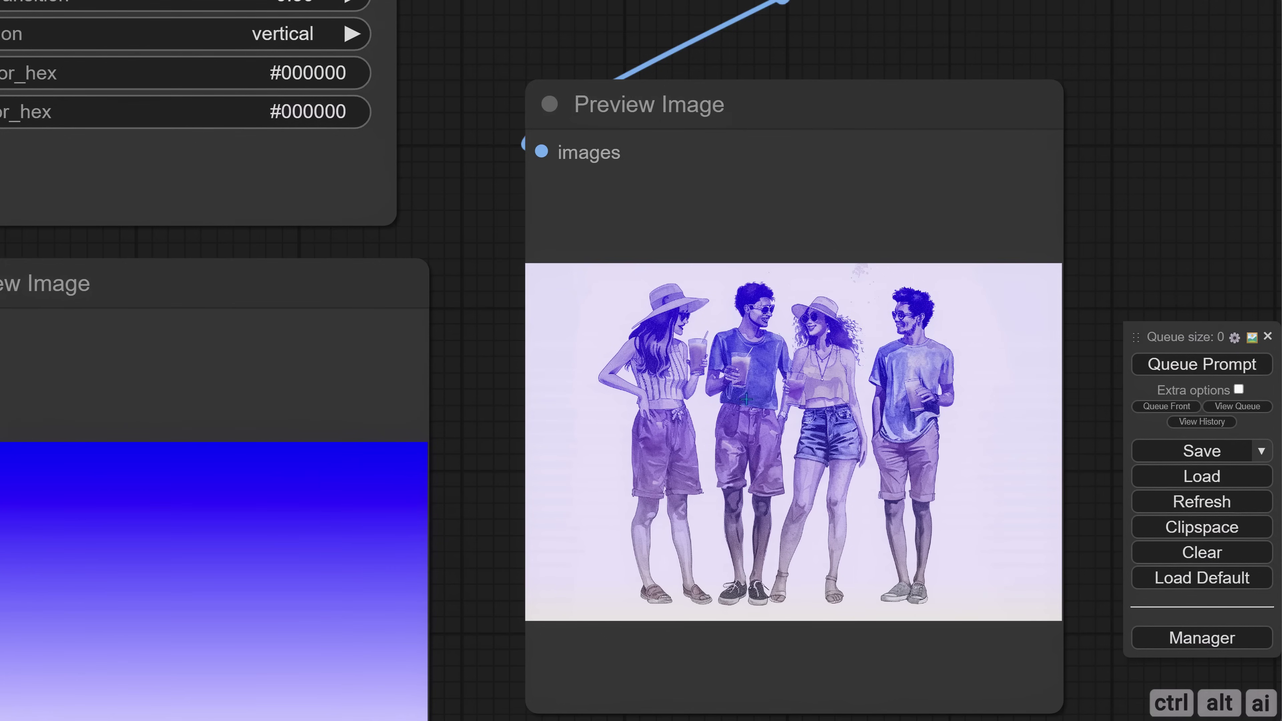
pyautogui.scroll(-9, 514, 347)
# Step: Add a Color Correct node fed by the Image Blending Mode output
pyautogui.moveTo(214, 283); pyautogui.dragTo(291, 254)
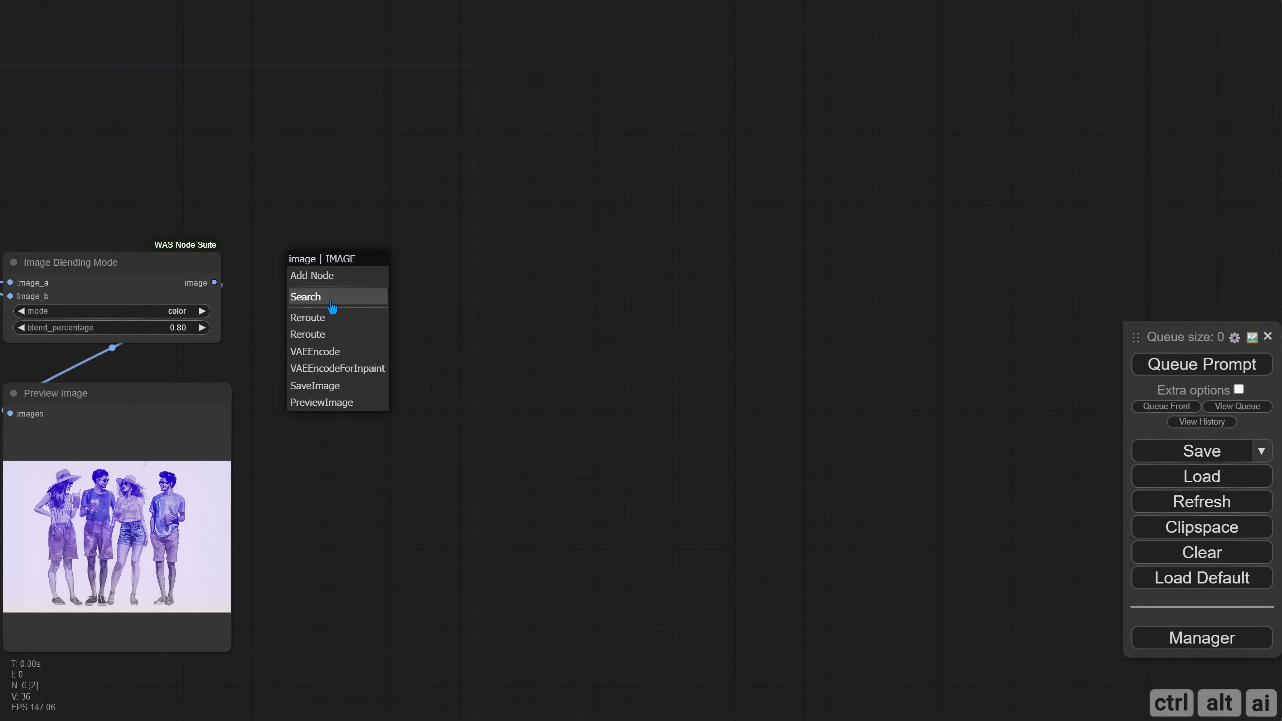
pyautogui.click(332, 305)
pyautogui.write('color')
pyautogui.click(382, 367)
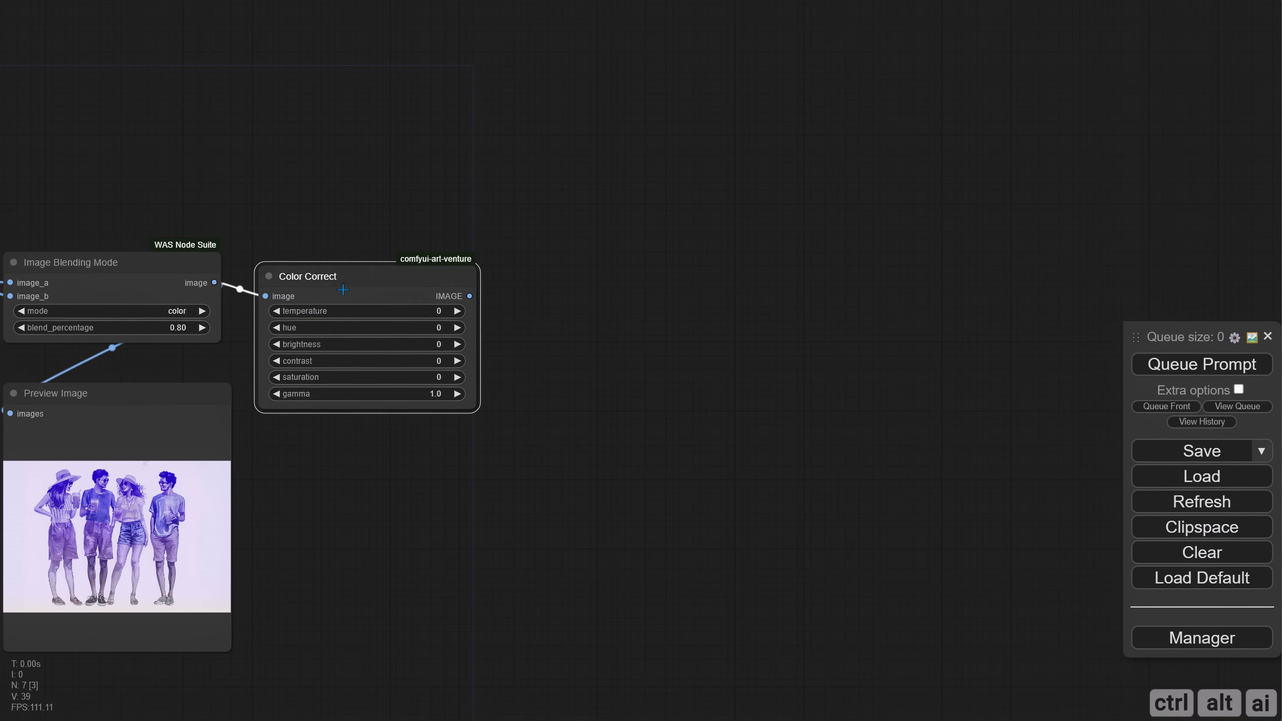
# Step: Add a Preview Image node for the Color Correct output and run the workflow
pyautogui.moveTo(554, 258); pyautogui.dragTo(556, 203)
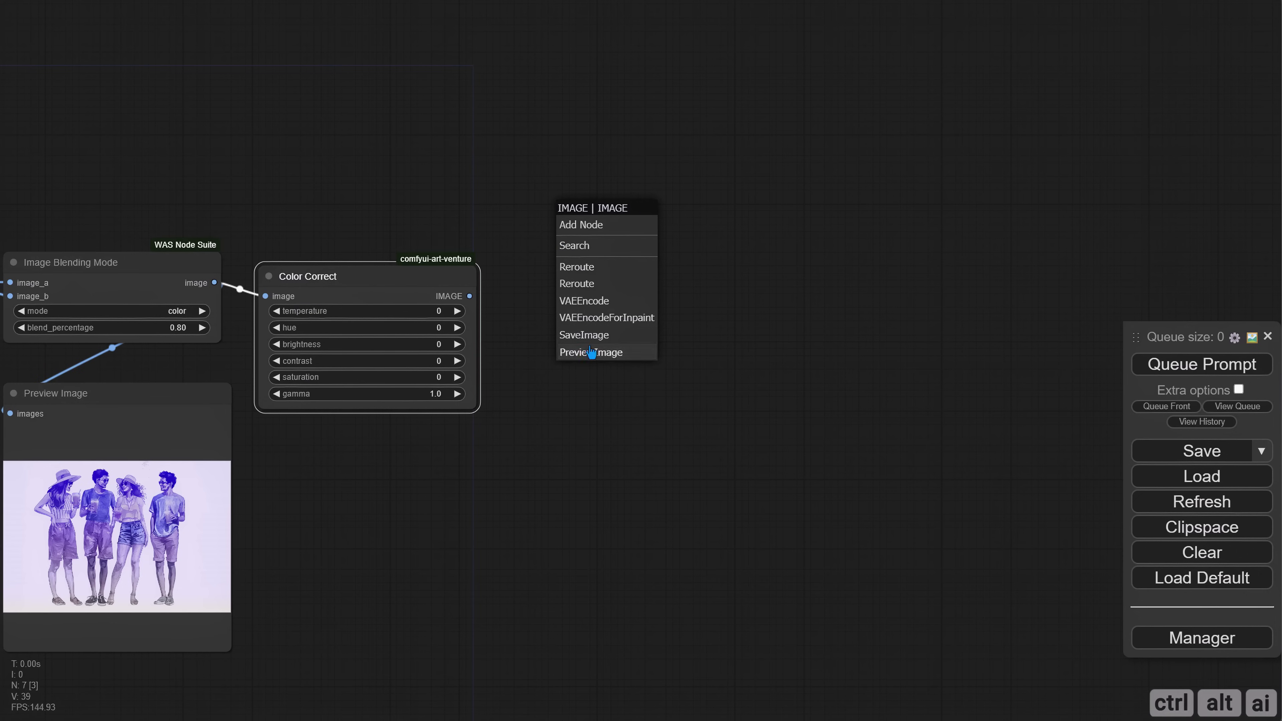
pyautogui.click(586, 352)
pyautogui.moveTo(585, 254); pyautogui.dragTo(570, 234)
pyautogui.click(1203, 365)
pyautogui.moveTo(756, 480); pyautogui.dragTo(637, 460)
pyautogui.moveTo(455, 174); pyautogui.dragTo(444, 187)
# Step: Delete the Preview Image node attached to Image Blending Mode
pyautogui.moveTo(240, 420); pyautogui.dragTo(597, 421)
pyautogui.click(306, 362)
pyautogui.press('Delete')
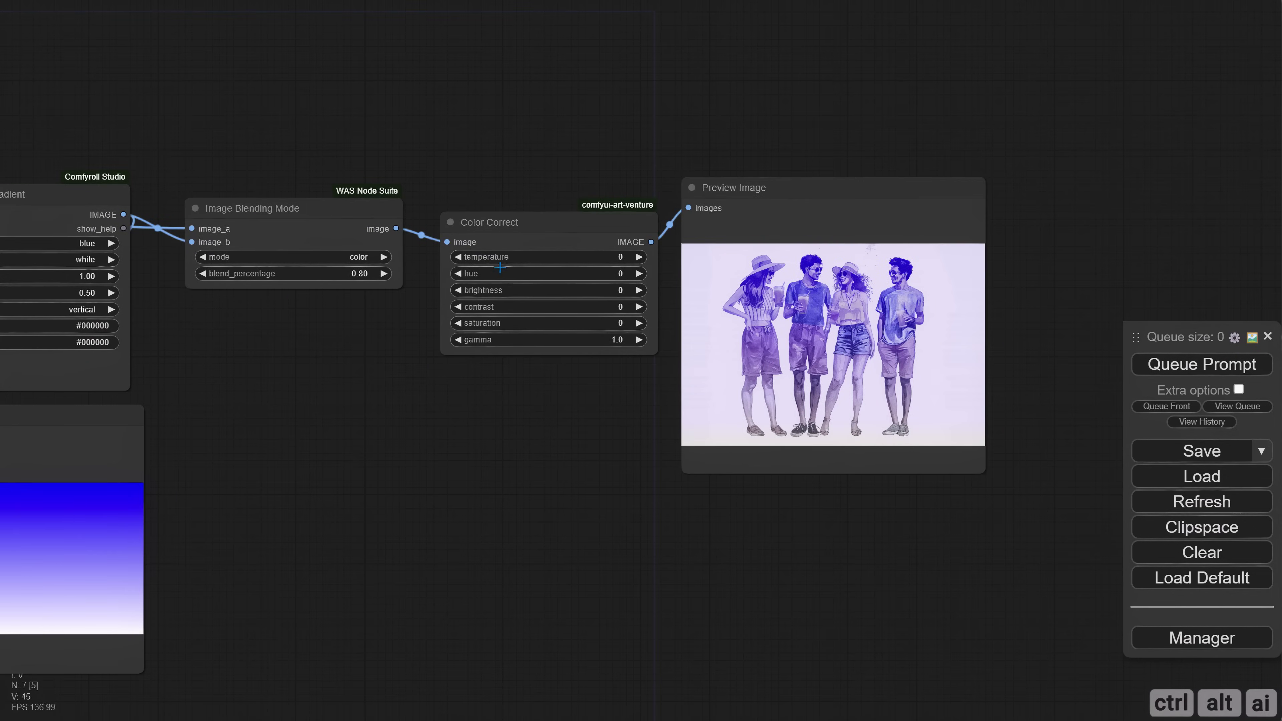
pyautogui.moveTo(307, 362); pyautogui.dragTo(495, 392)
# Step: Add a Yoloworld ESAM node with its Yoloworld and ESAM model loaders, and route an image into it through a reroute
pyautogui.scroll(-2, 488, 404)
pyautogui.moveTo(154, 385); pyautogui.dragTo(383, 369)
pyautogui.hscroll(10, 505, 348)
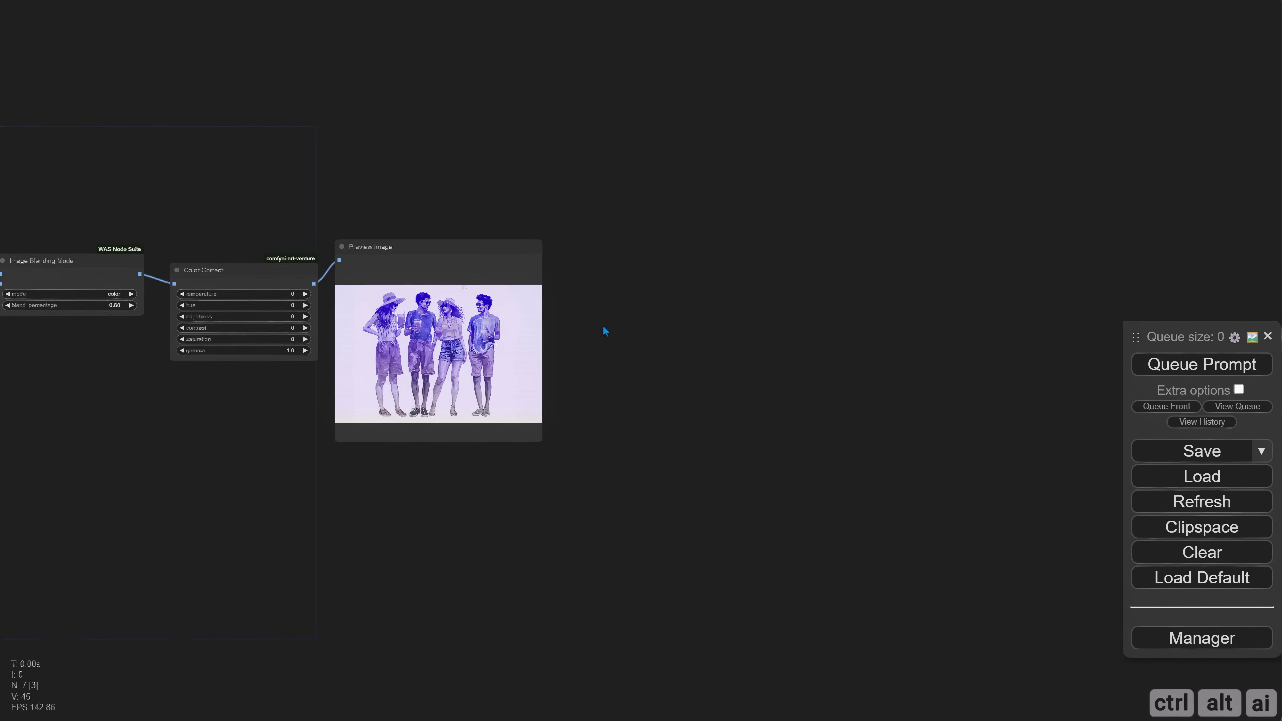
pyautogui.scroll(2, 424, 260)
pyautogui.rightClick(415, 241)
pyautogui.click(434, 249)
pyautogui.click(745, 267)
pyautogui.scroll(-10, 876, 324)
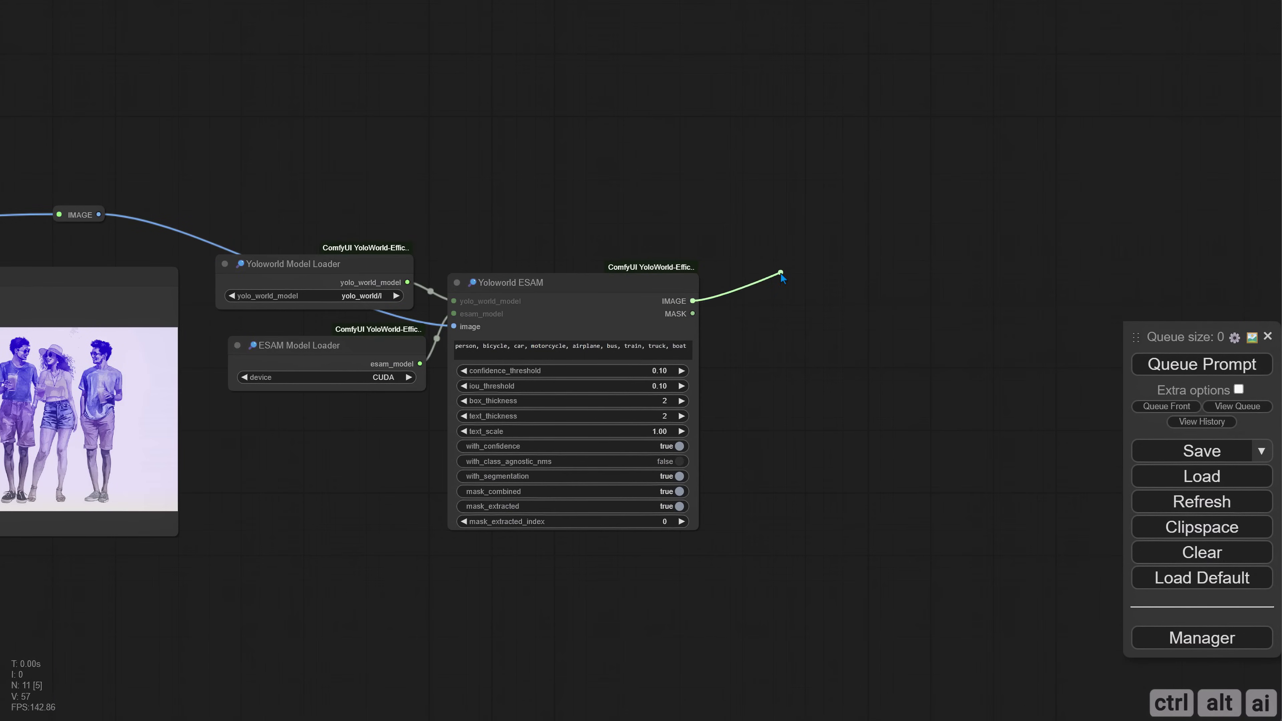
# Step: Add a Preview Image node for the Yoloworld ESAM image output and a Convert Mask to Image node with its own preview for the mask
pyautogui.moveTo(781, 278); pyautogui.dragTo(781, 277)
pyautogui.moveTo(707, 228); pyautogui.dragTo(620, 209)
pyautogui.moveTo(606, 295); pyautogui.dragTo(768, 451)
pyautogui.click(782, 576)
pyautogui.write('mask to')
pyautogui.press('Return')
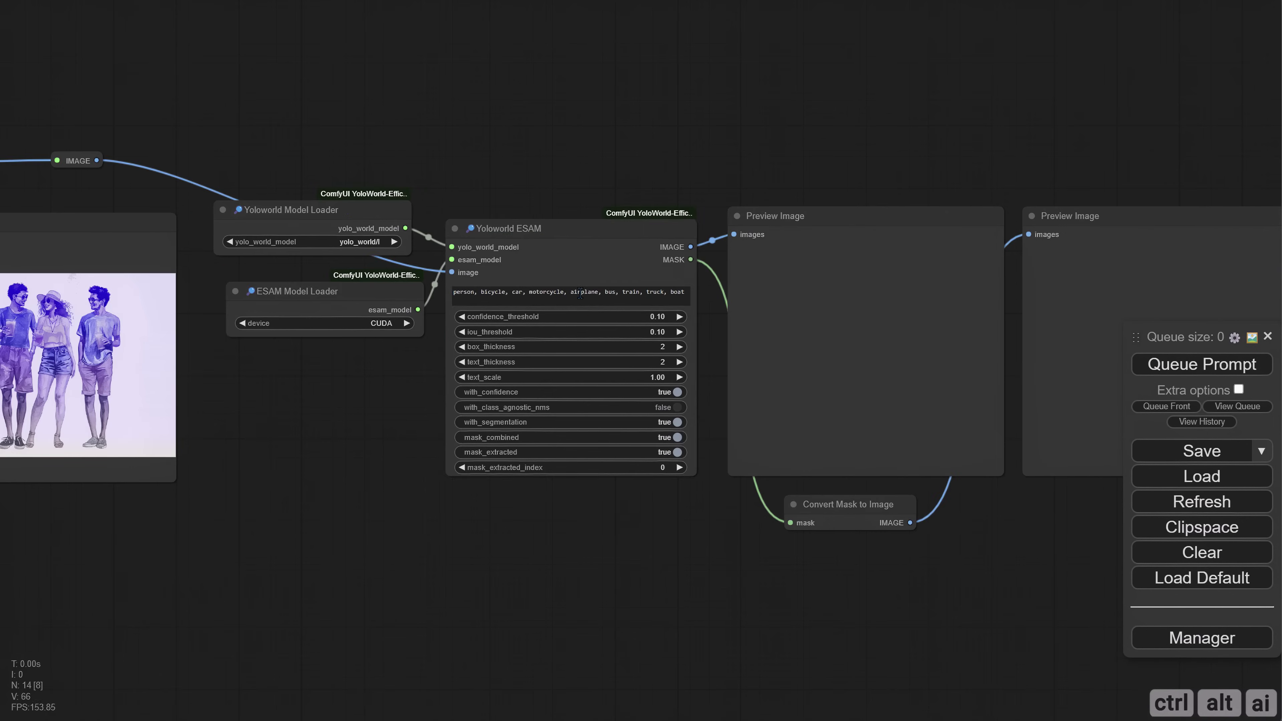
# Step: Set the Yoloworld ESAM prompt to "shirt,", disable mask_combined and mask_extracted, keep with_segmentation on, and run the workflow
pyautogui.click(580, 293)
pyautogui.hotkey('ctrl', 'a')
pyautogui.write('s')
pyautogui.click(676, 423)
pyautogui.click(680, 437)
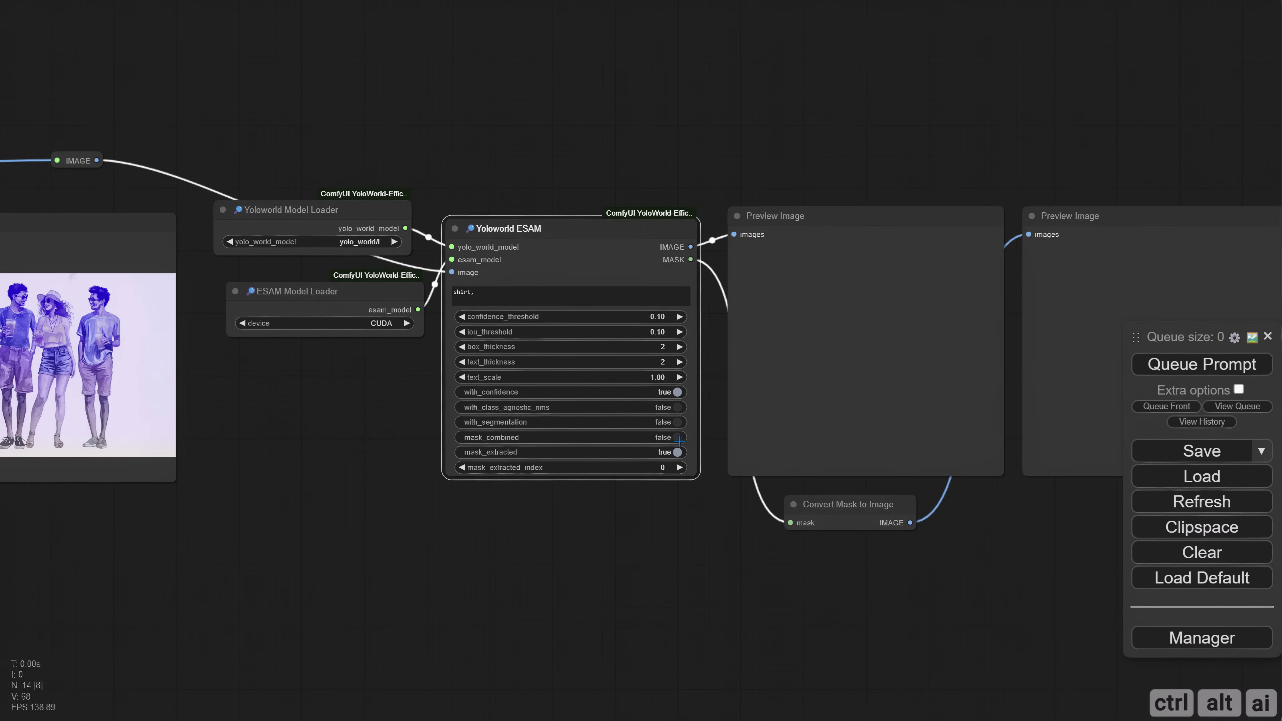
pyautogui.hotkey('ctrl', 'Return')
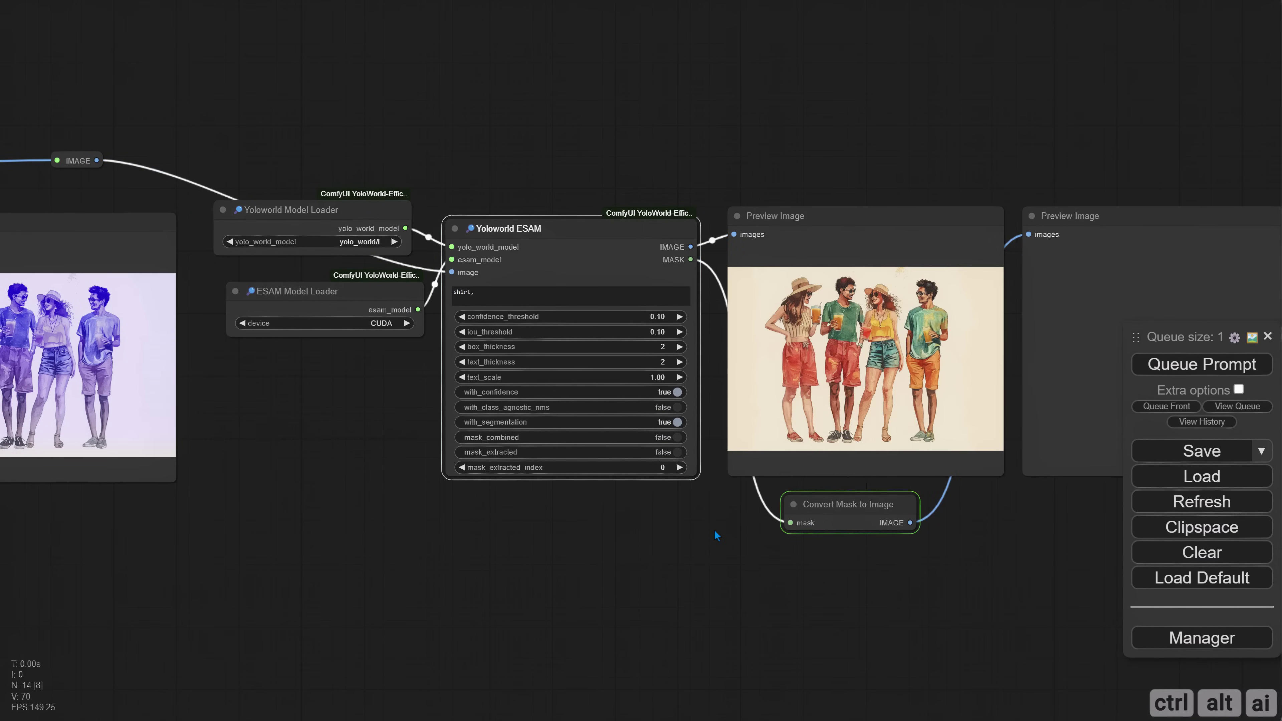
# Step: Rerun the workflow with confidence_threshold 0.01 and iou_threshold 1.00, and enlarge one of the resulting shirt masks
pyautogui.hscroll(5, 705, 553)
pyautogui.click(470, 324)
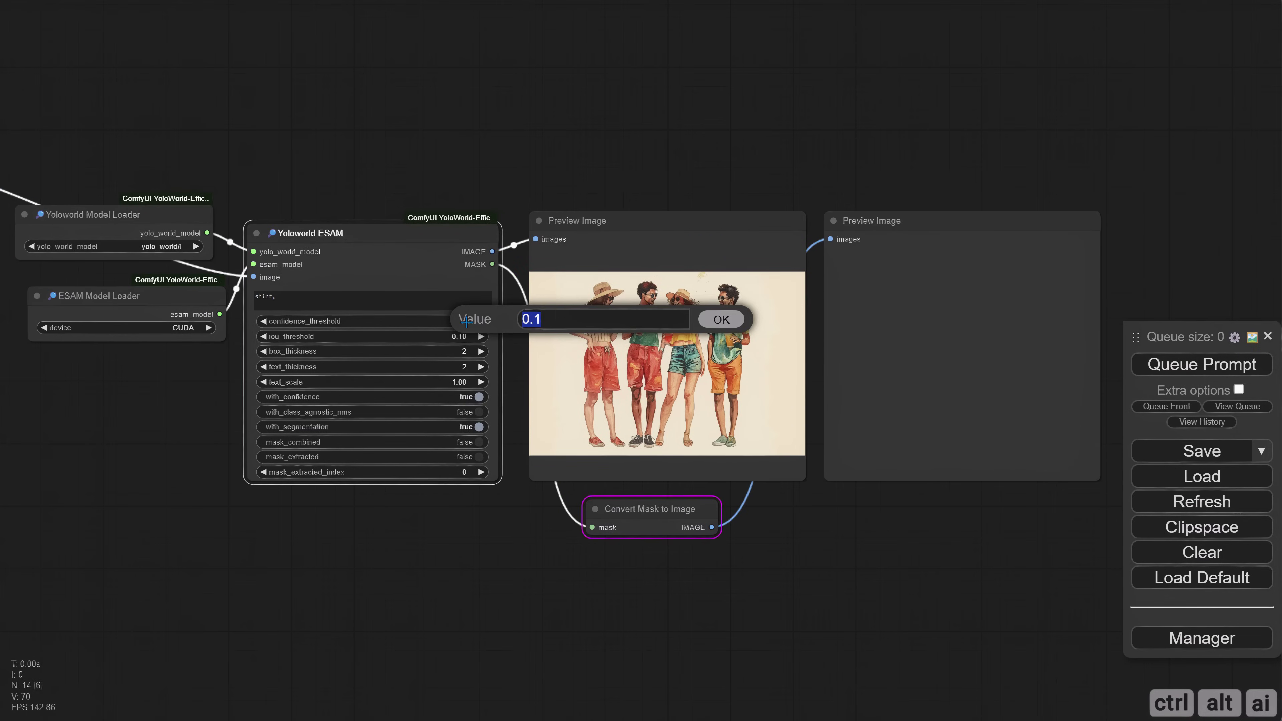
pyautogui.write('0.1')
pyautogui.press('Return')
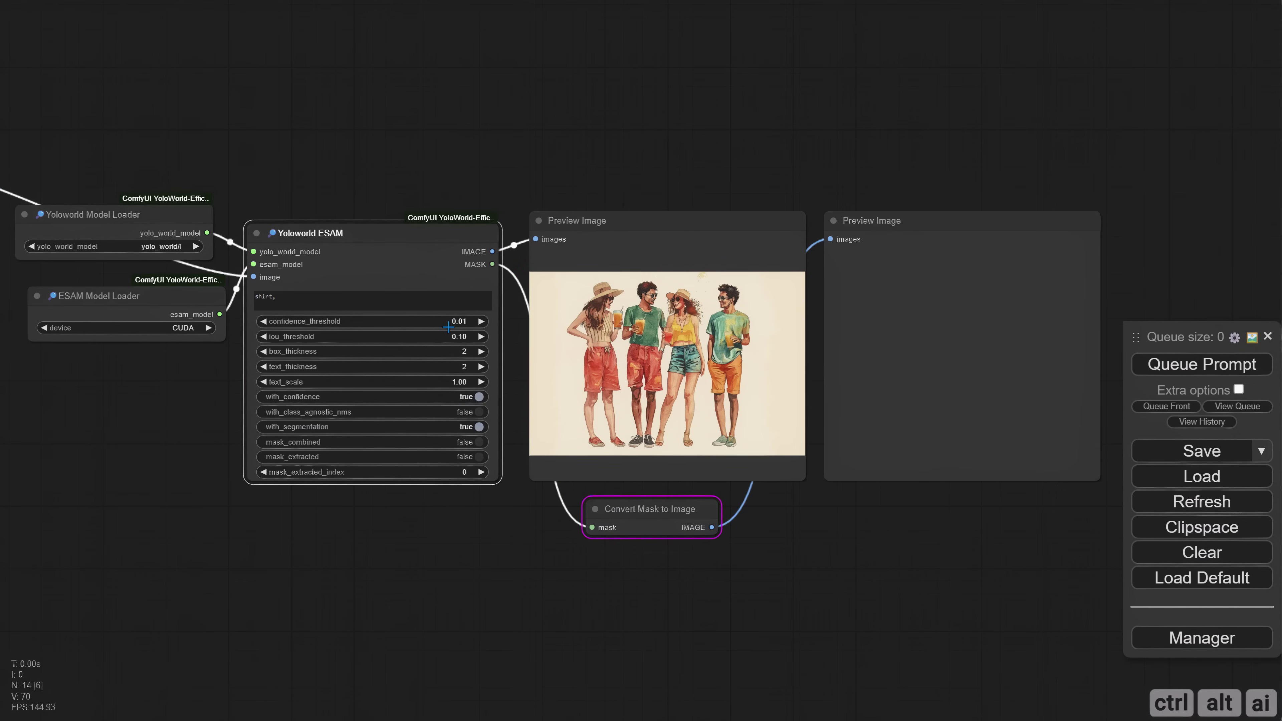
pyautogui.click(449, 333)
pyautogui.write('1')
pyautogui.press('Return')
pyautogui.click(1208, 366)
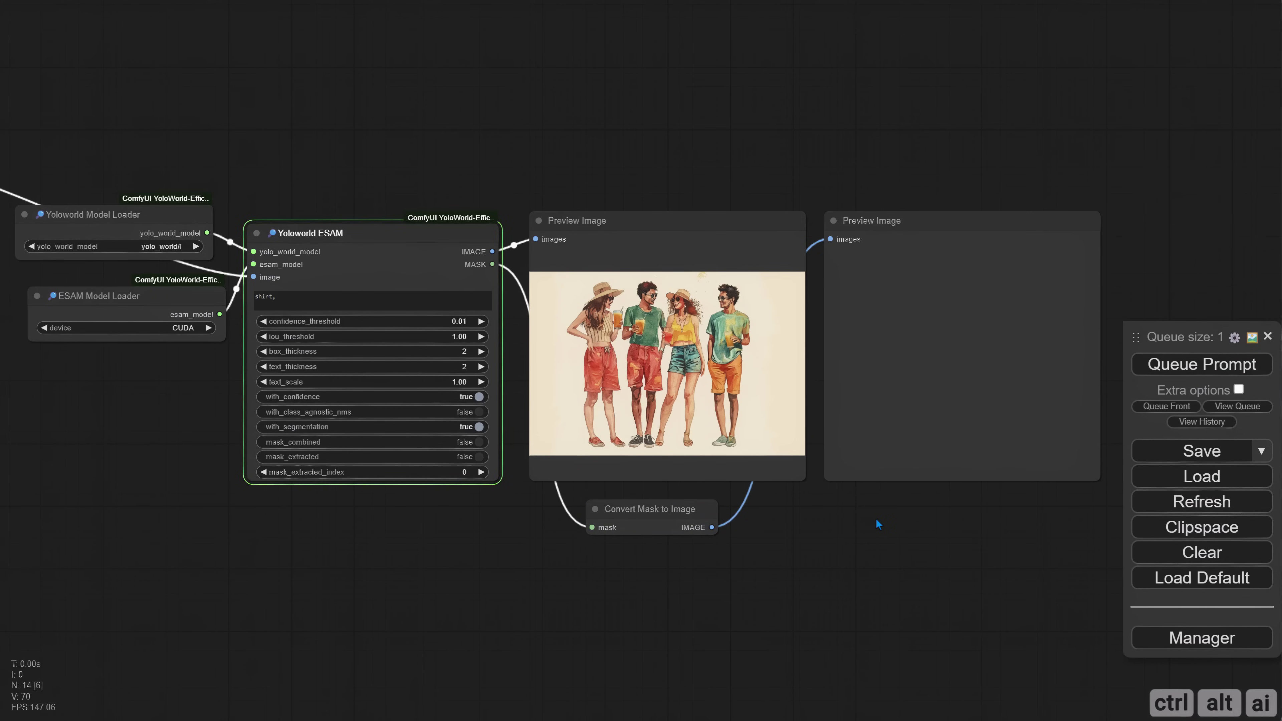
pyautogui.moveTo(875, 522); pyautogui.dragTo(810, 598)
pyautogui.scroll(5, 770, 477)
pyautogui.moveTo(817, 549); pyautogui.dragTo(780, 547)
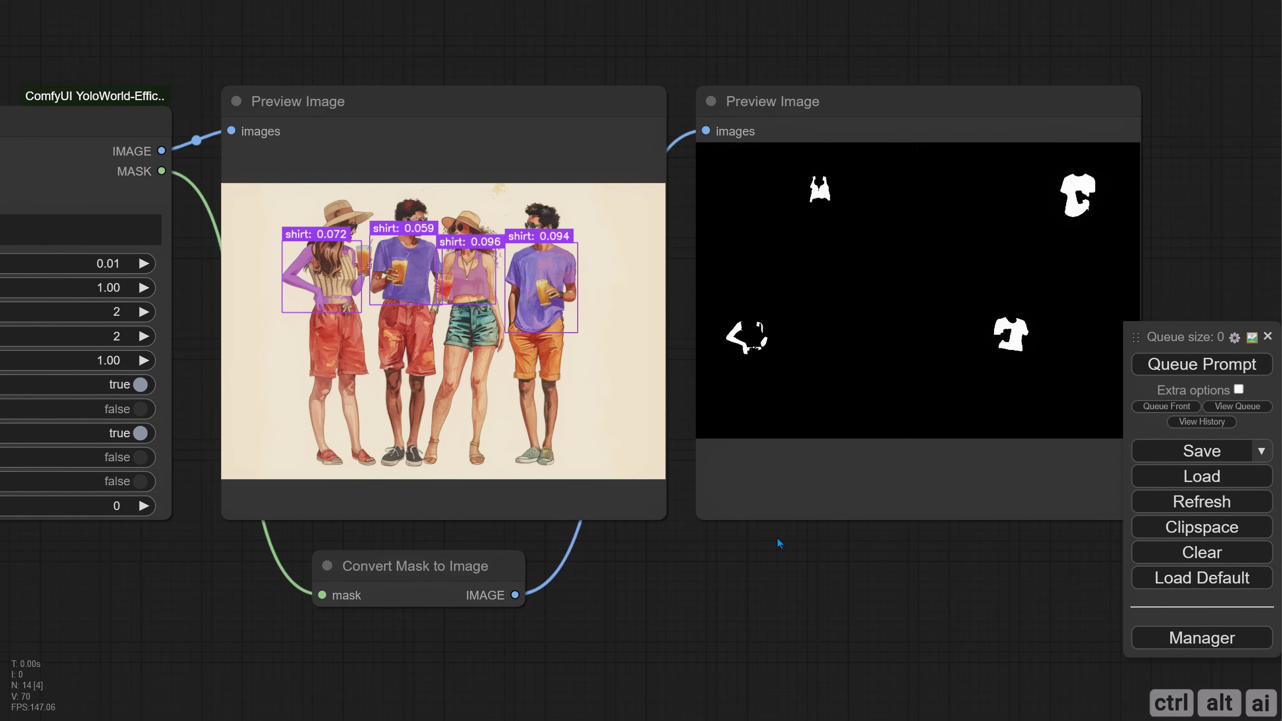
pyautogui.click(800, 357)
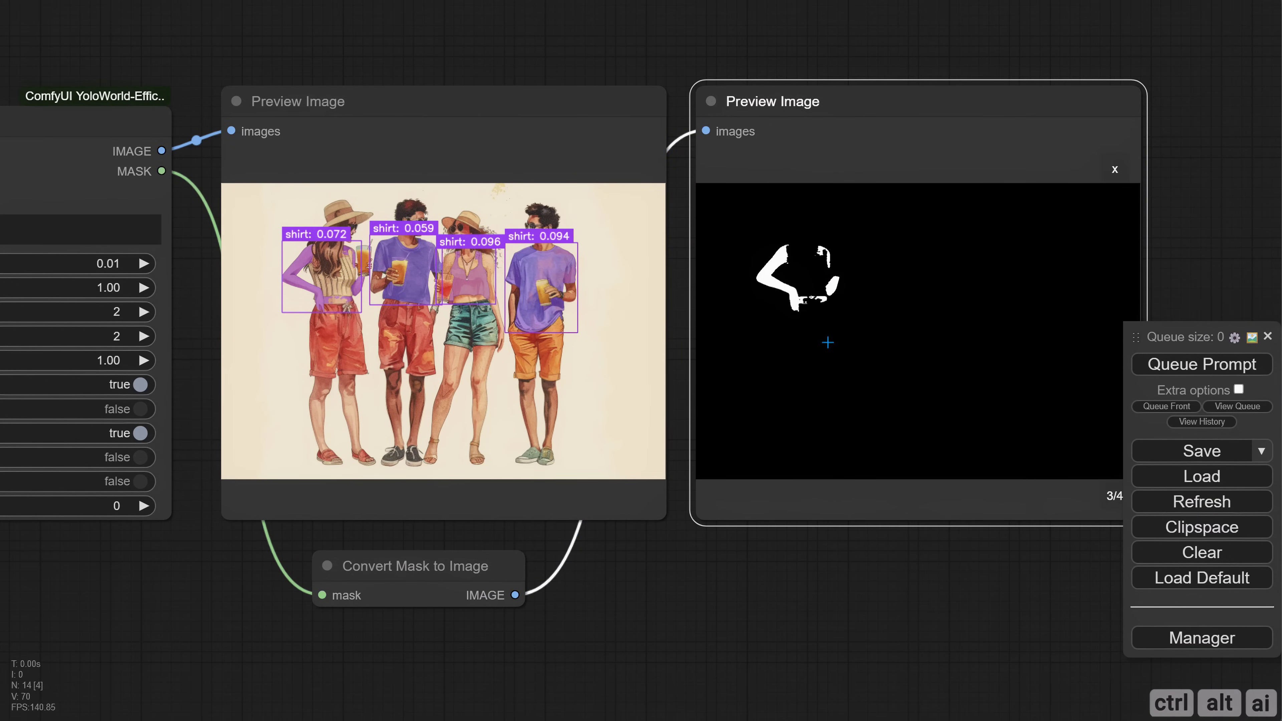
# Step: Change the Yoloworld ESAM prompt to "top clothes,", rerun the workflow, and enlarge the third mask in the mask preview
pyautogui.scroll(-2, 828, 359)
pyautogui.moveTo(848, 554); pyautogui.dragTo(1020, 546)
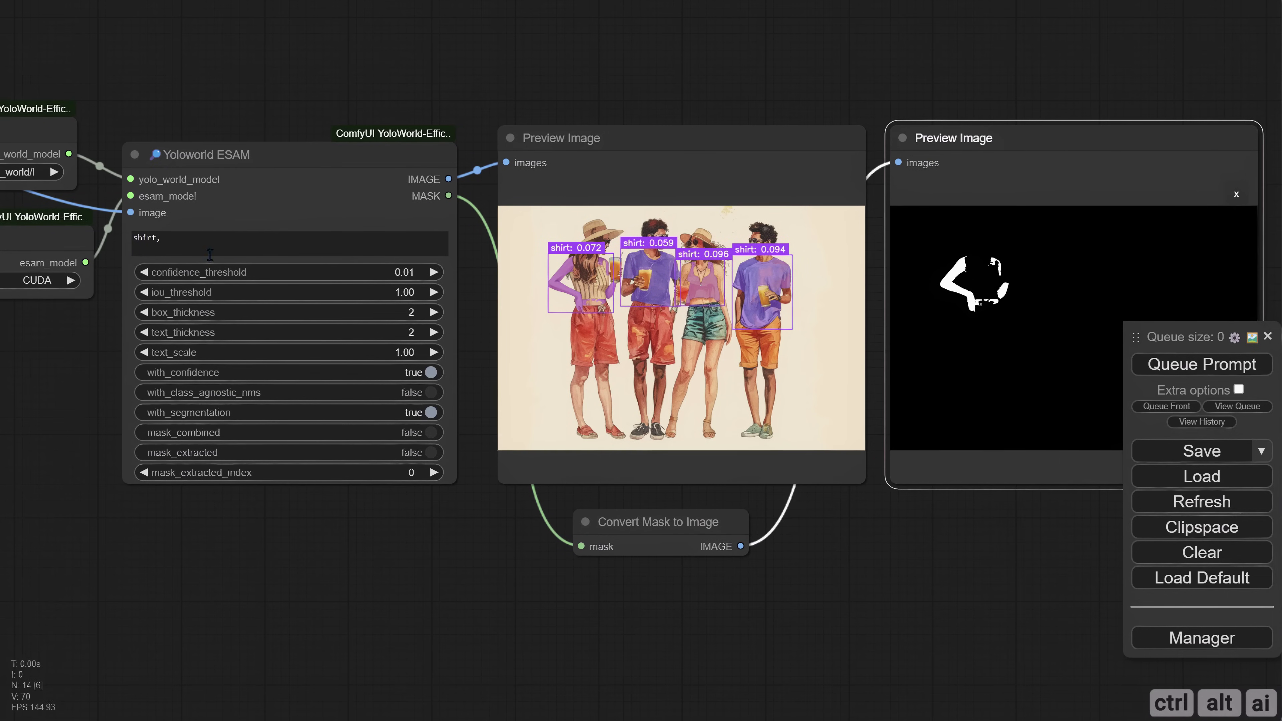
pyautogui.click(164, 242)
pyautogui.hotkey('ctrl', 'a')
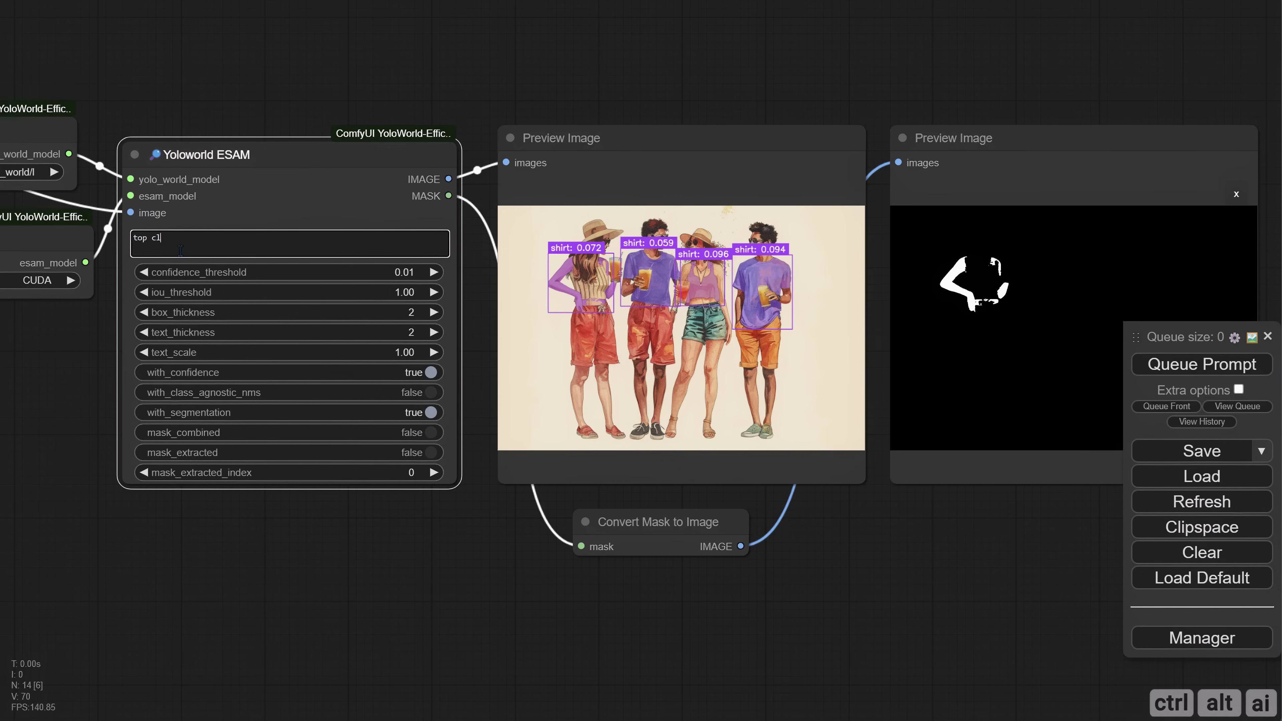
pyautogui.write('top clothes,')
pyautogui.click(1136, 363)
pyautogui.moveTo(1069, 447); pyautogui.dragTo(938, 452)
pyautogui.click(951, 274)
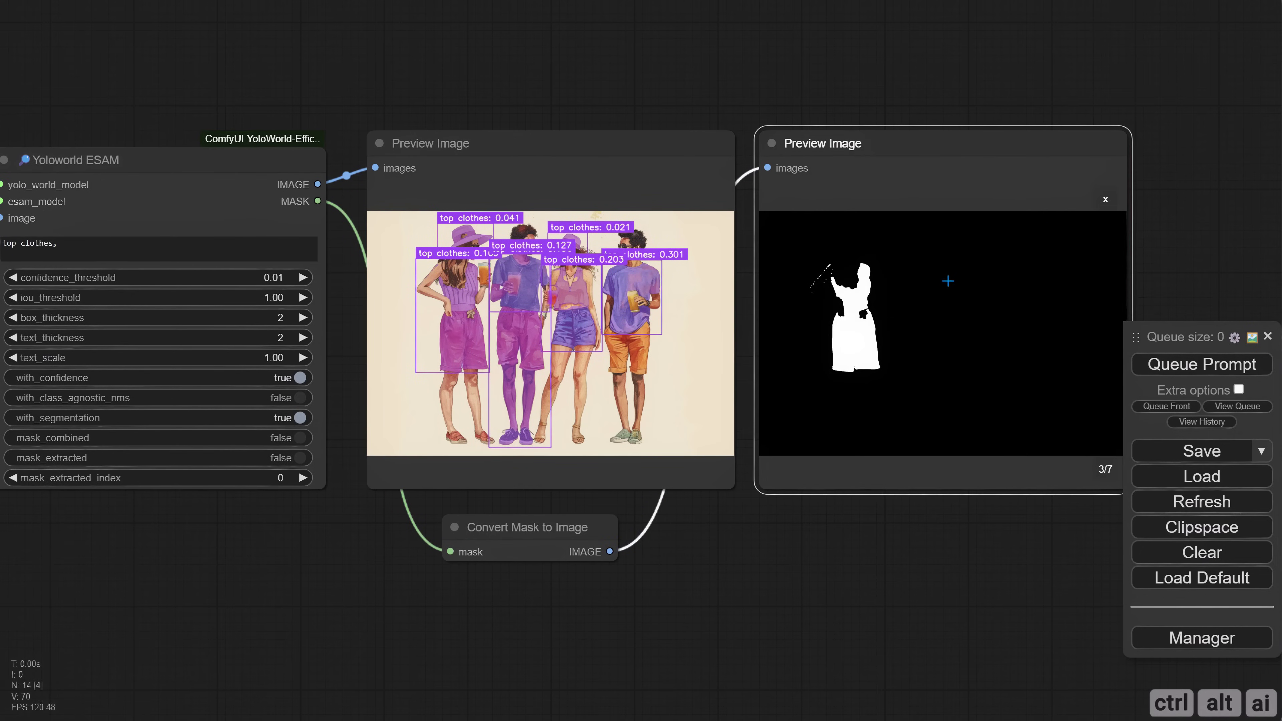
# Step: Duplicate the Yoloworld ESAM node with its input connections and place the copy below the original
pyautogui.scroll(-3, 767, 555)
pyautogui.click(387, 147)
pyautogui.hotkey('ctrl', 'c')
pyautogui.hotkey('ctrl', 'shift', 'v')
pyautogui.moveTo(700, 395); pyautogui.dragTo(773, 389)
pyautogui.moveTo(707, 480); pyautogui.dragTo(611, 387)
pyautogui.moveTo(350, 317); pyautogui.dragTo(343, 335)
# Step: Duplicate the two Preview Image nodes and Convert Mask to Image, and connect them to the second Yoloworld ESAM node's image and mask outputs
pyautogui.moveTo(672, 290); pyautogui.dragTo(664, 292)
pyautogui.moveTo(707, 407); pyautogui.dragTo(635, 486)
pyautogui.moveTo(627, 470); pyautogui.dragTo(788, 313)
pyautogui.hotkey('ctrl', 'v')
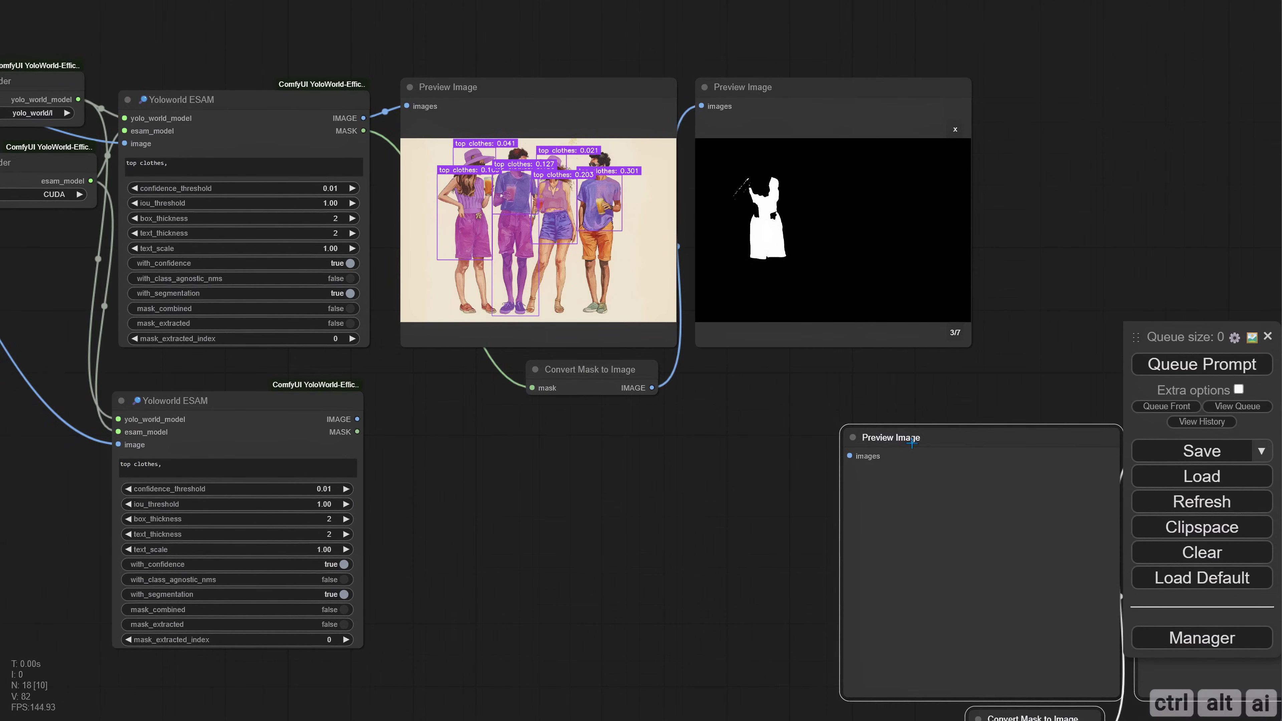
pyautogui.moveTo(852, 454); pyautogui.dragTo(495, 450)
pyautogui.moveTo(394, 505); pyautogui.dragTo(415, 419)
pyautogui.moveTo(379, 333); pyautogui.dragTo(561, 648)
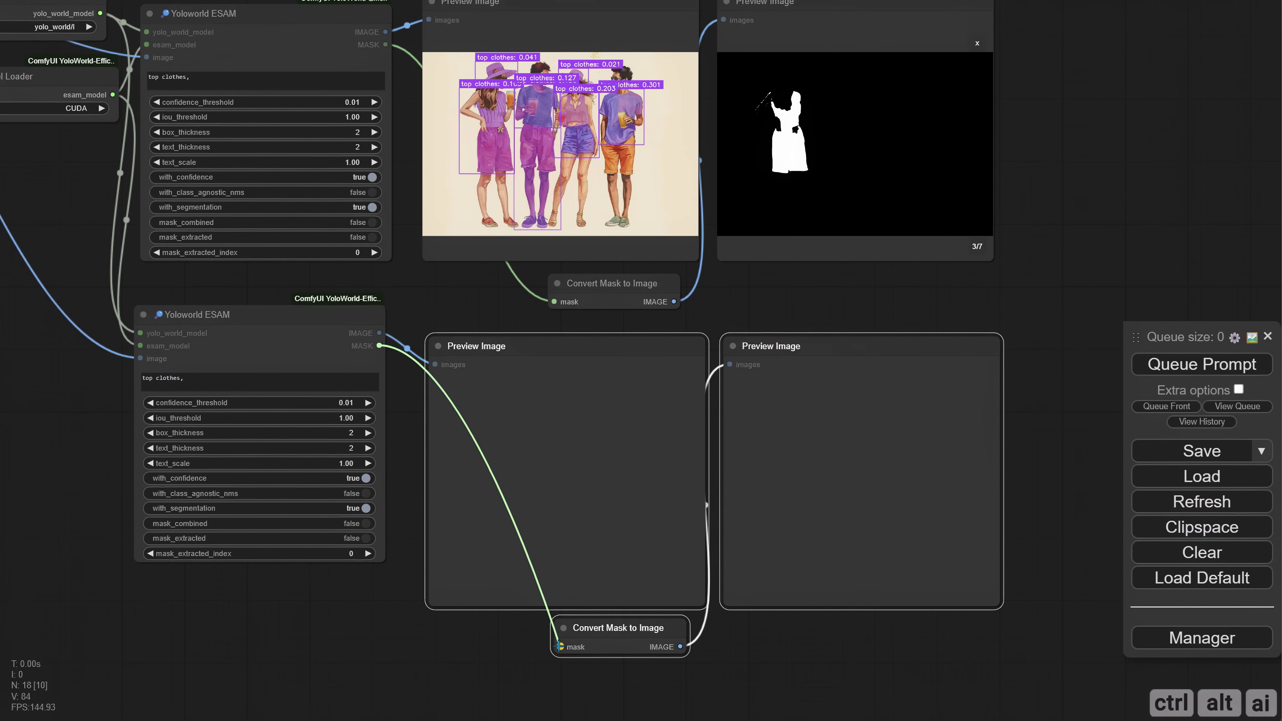
pyautogui.moveTo(480, 656); pyautogui.dragTo(562, 683)
# Step: Set the second Yoloworld ESAM node's prompt to "short pant, arm," and run the workflow
pyautogui.tripleClick(281, 415)
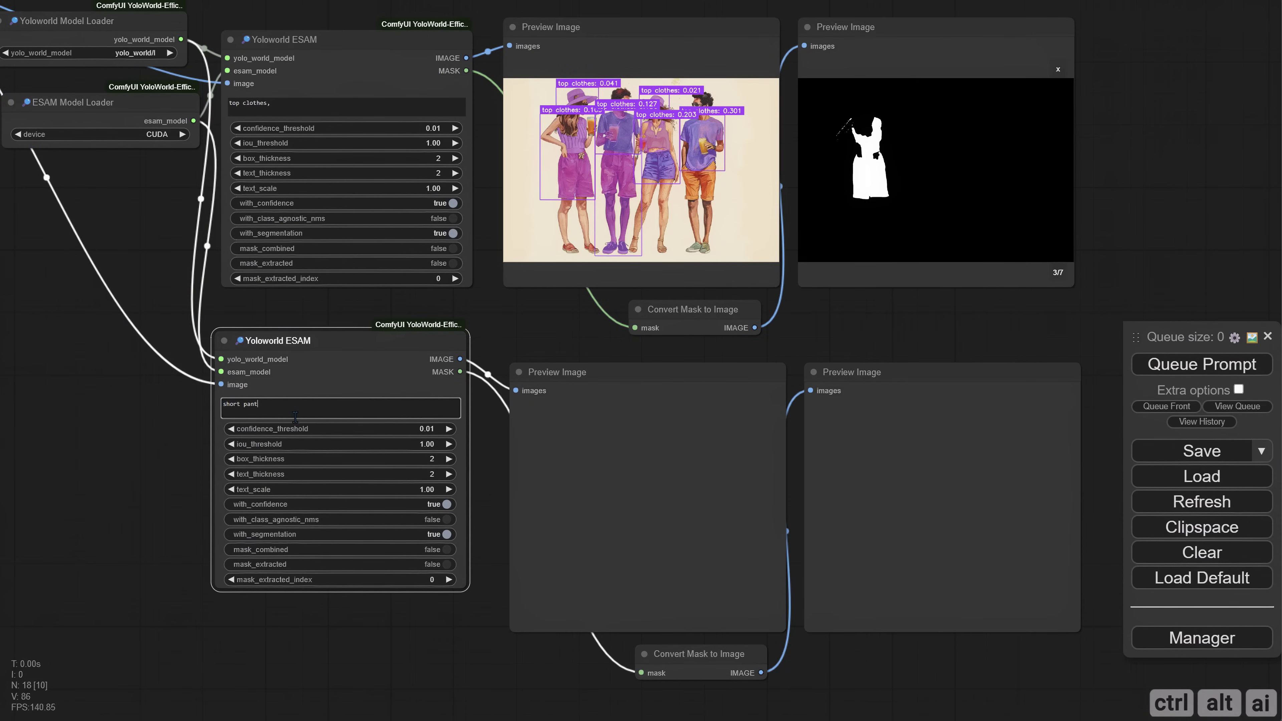
pyautogui.hotkey('ctrl', 'Return')
pyautogui.scroll(4, 483, 312)
pyautogui.scroll(-3, 483, 312)
pyautogui.scroll(2, 730, 589)
pyautogui.moveTo(198, 550); pyautogui.dragTo(411, 587)
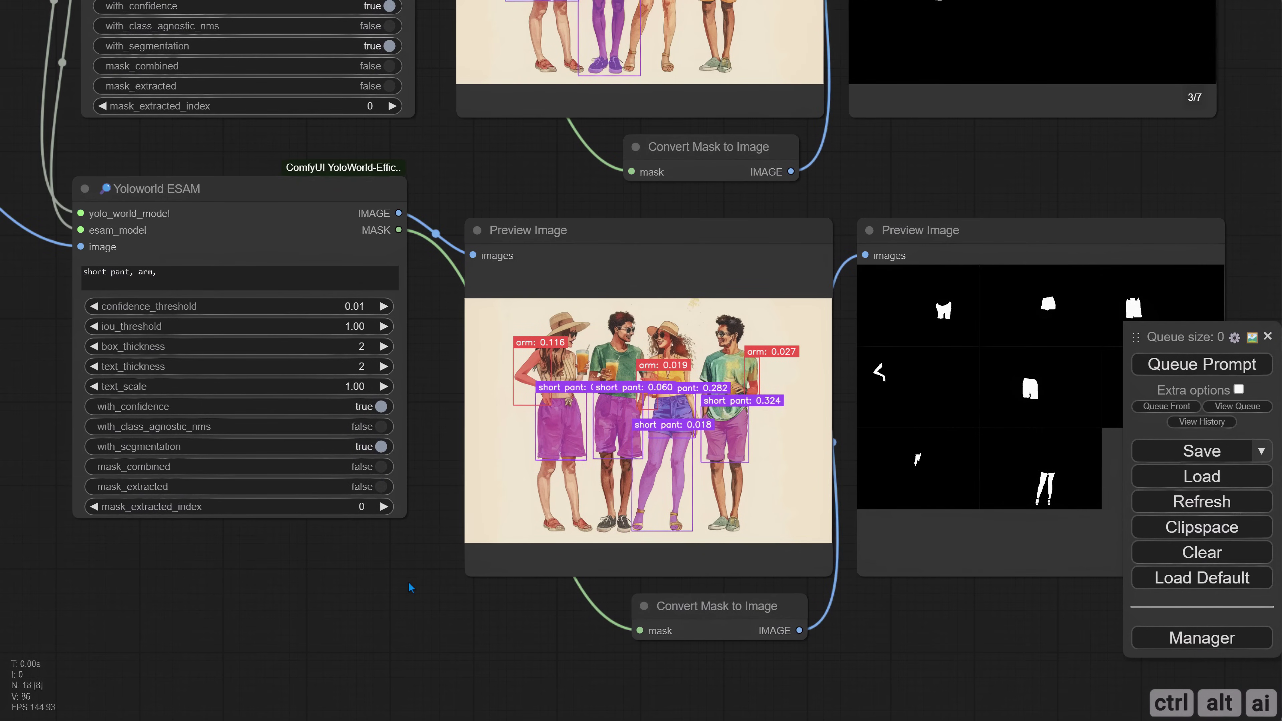
# Step: Enable mask_combined on the second Yoloworld ESAM node and rerun the workflow to view the merged mask
pyautogui.click(381, 468)
pyautogui.hotkey('ctrl', 'Return')
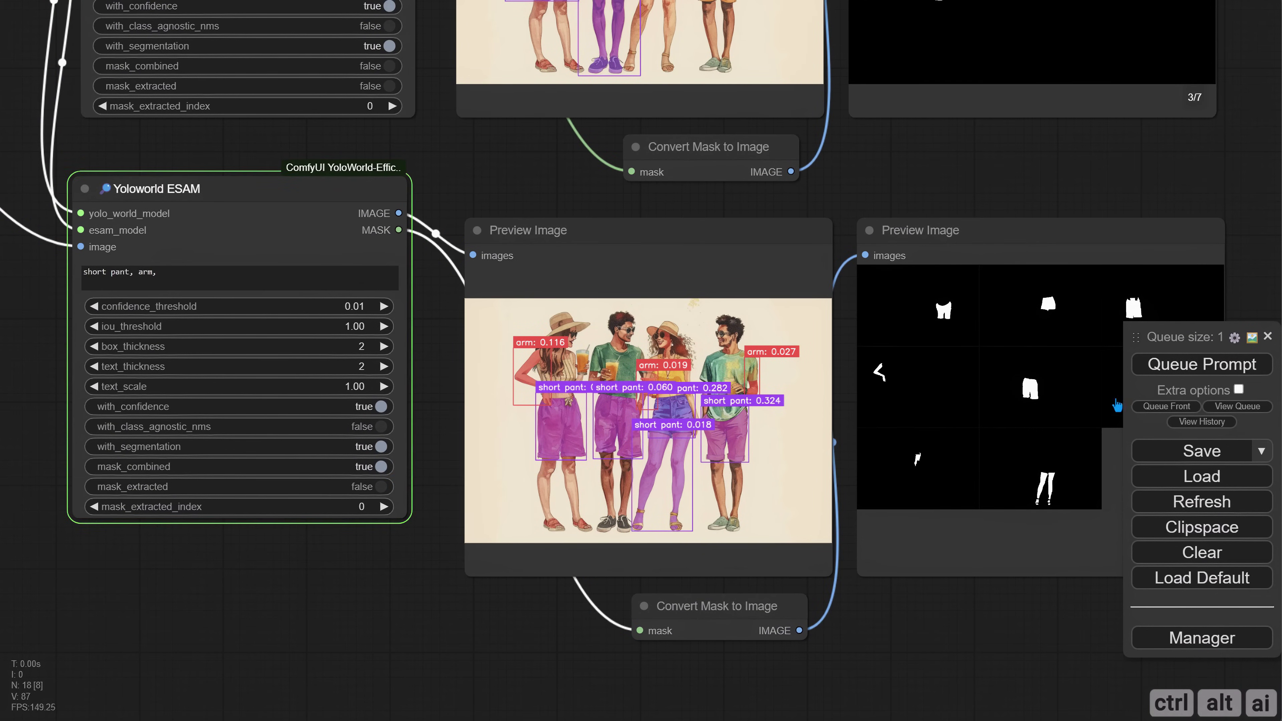
pyautogui.hscroll(5, 858, 473)
pyautogui.scroll(3, 783, 410)
pyautogui.scroll(3, 678, 317)
pyautogui.hscroll(1, 666, 253)
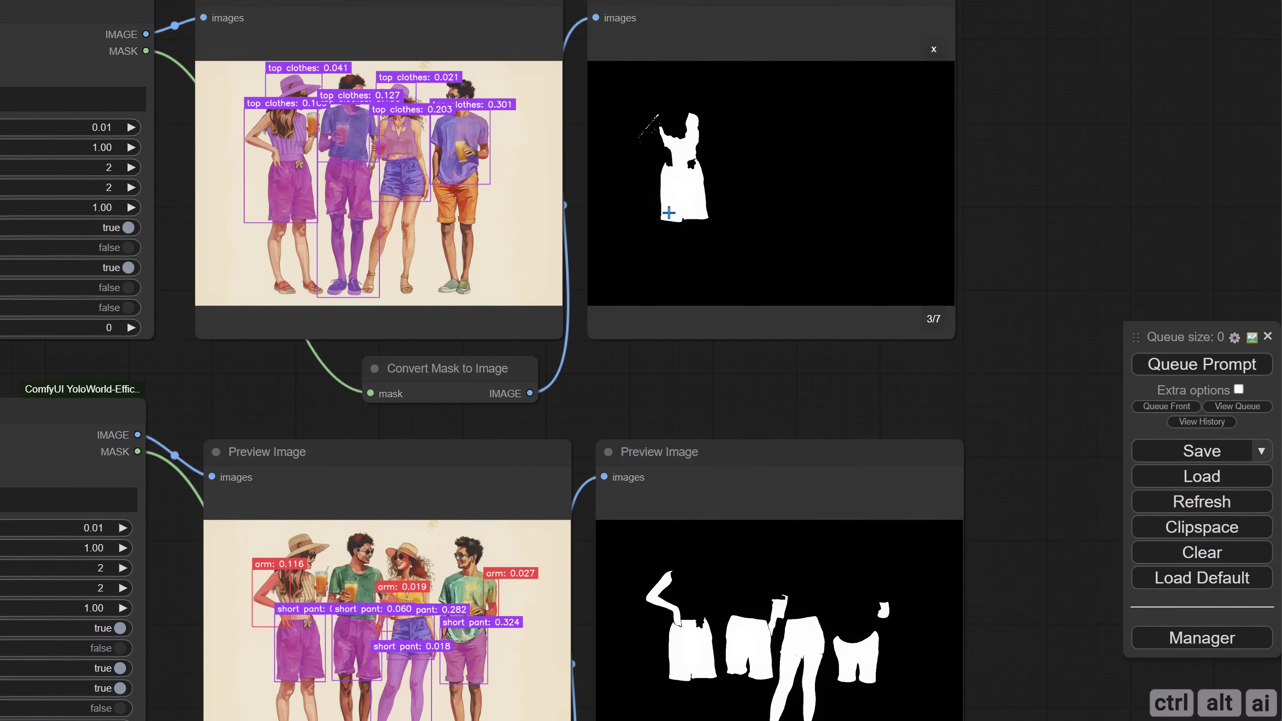
# Step: Add a Bitwise(MASK - MASK) node, feeding the top clothes mask into mask1 and the short pant and arm mask into mask2
pyautogui.scroll(-5, 681, 368)
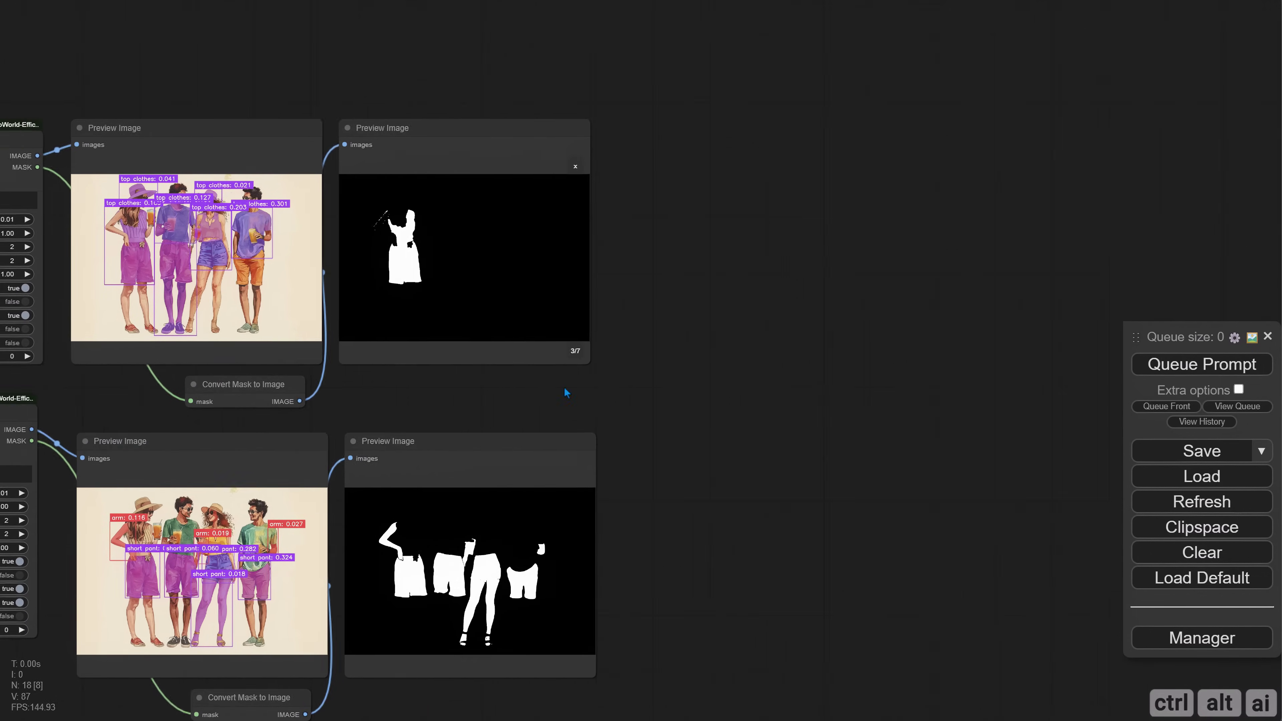
pyautogui.hscroll(3, 566, 393)
pyautogui.doubleClick(537, 248)
pyautogui.write('bitwise')
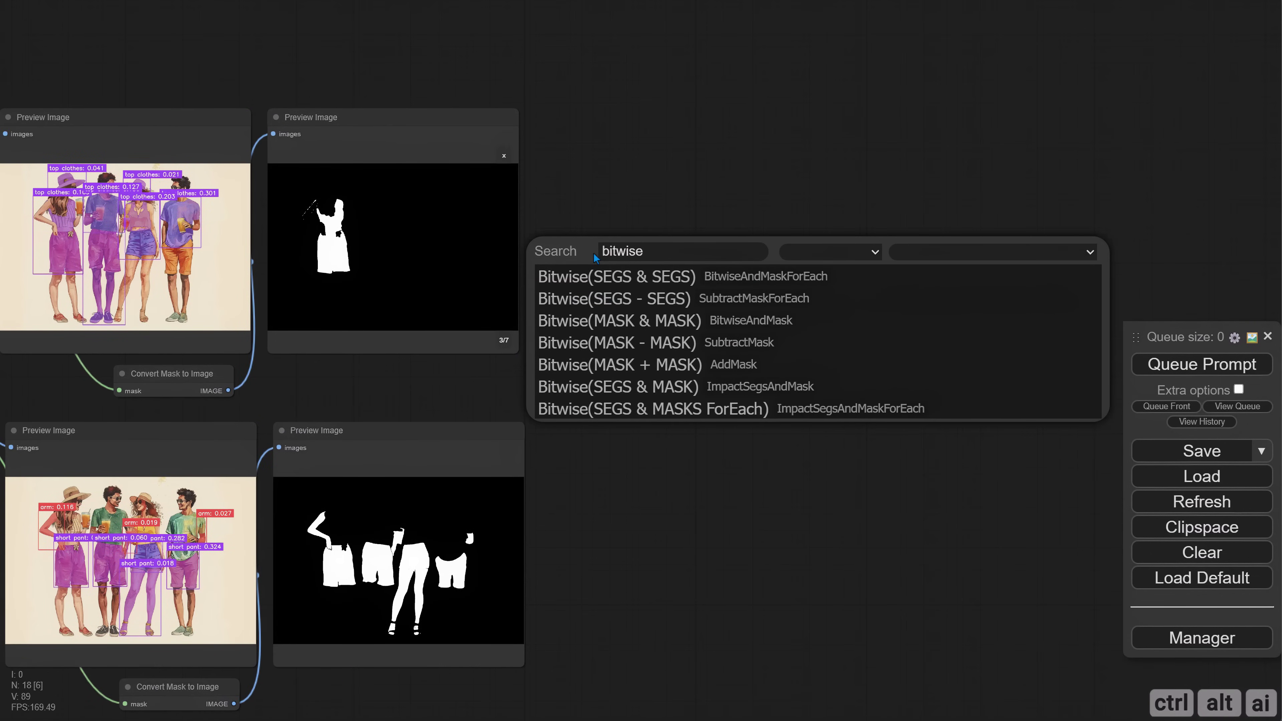
pyautogui.click(646, 343)
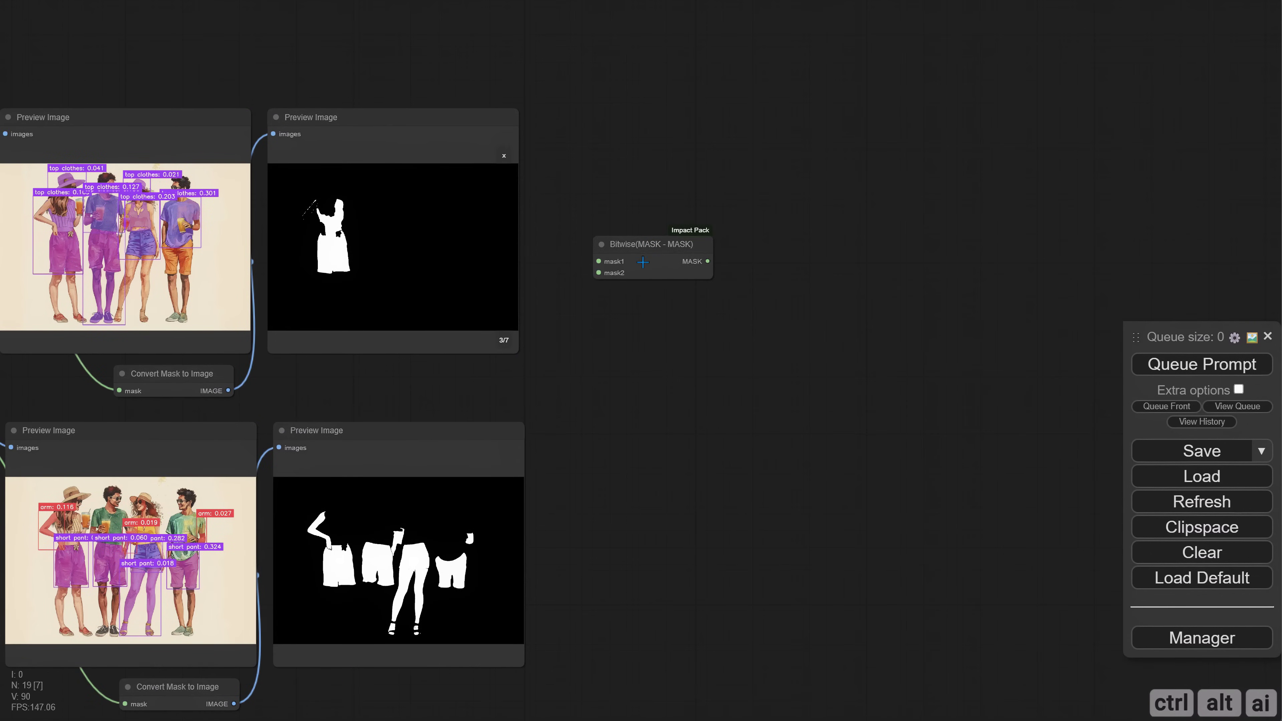
pyautogui.moveTo(651, 241); pyautogui.dragTo(622, 137)
pyautogui.hscroll(-5, 630, 324)
pyautogui.moveTo(119, 213); pyautogui.dragTo(724, 218)
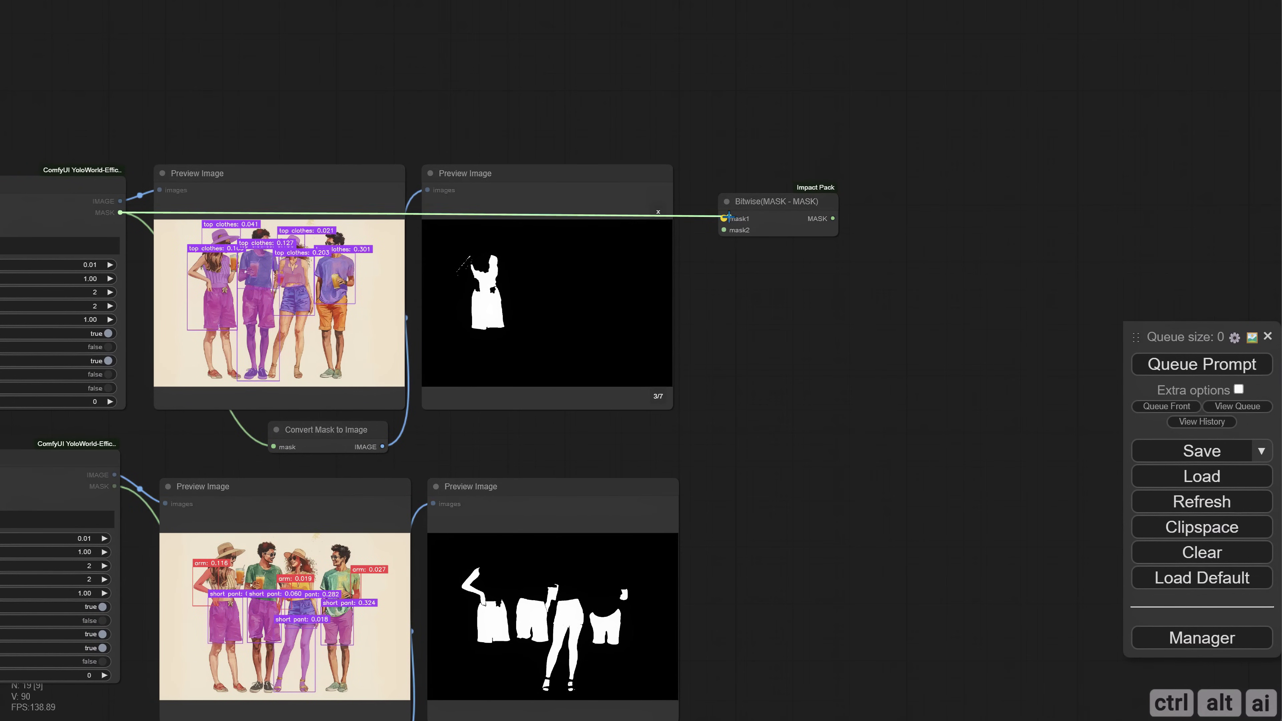
pyautogui.scroll(-2, 759, 338)
pyautogui.moveTo(129, 451); pyautogui.dragTo(771, 148)
pyautogui.moveTo(360, 376); pyautogui.dragTo(729, 217)
# Step: Add a Convert Mask to Image node and a Preview Image node for the Bitwise(MASK - MASK) output
pyautogui.moveTo(644, 275); pyautogui.dragTo(643, 275)
pyautogui.keyDown('alt'); pyautogui.moveTo(389, 172); pyautogui.dragTo(797, 169); pyautogui.keyUp('alt')
pyautogui.moveTo(752, 275); pyautogui.dragTo(773, 195)
pyautogui.moveTo(662, 538); pyautogui.dragTo(839, 454)
pyautogui.moveTo(668, 343); pyautogui.dragTo(770, 360)
# Step: Enable mask_extracted on the top clothes node with mask_extracted_index 2, and run the workflow to inspect the subtracted mask
pyautogui.click(308, 321)
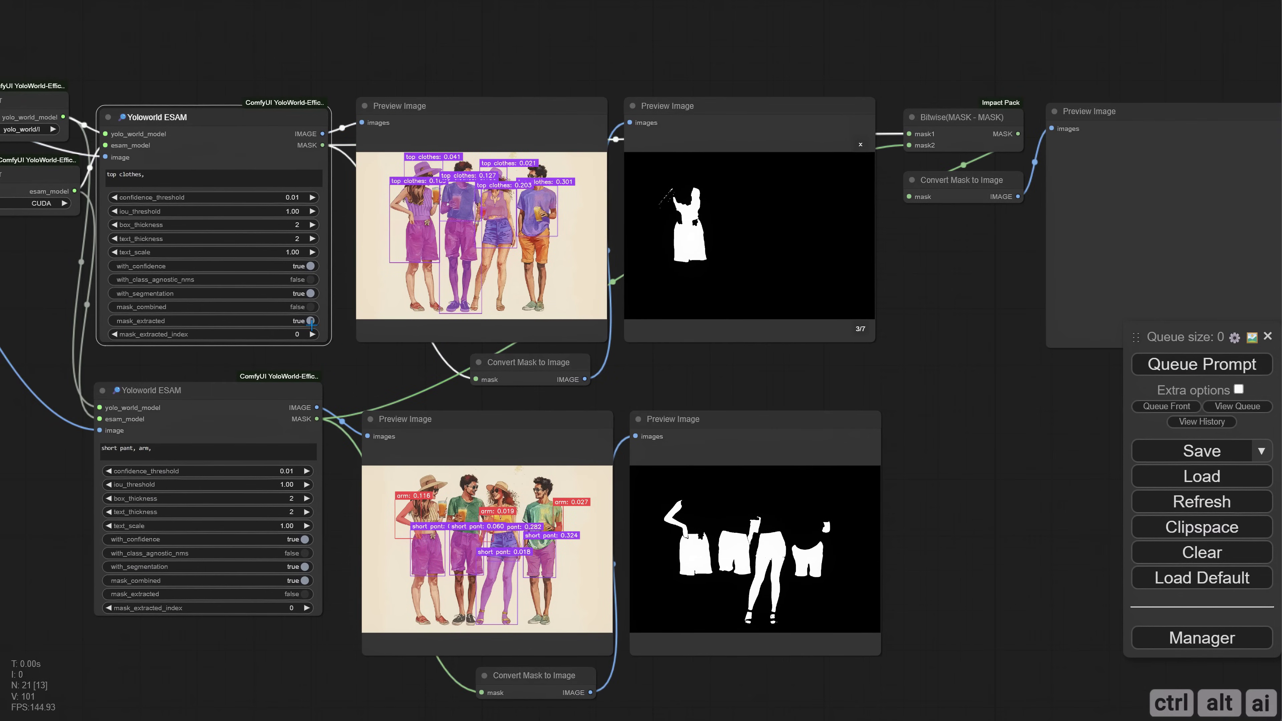
pyautogui.moveTo(1063, 365); pyautogui.dragTo(959, 382)
pyautogui.click(1142, 374)
pyautogui.moveTo(931, 443); pyautogui.dragTo(692, 436)
pyautogui.scroll(3, 504, 350)
pyautogui.click(713, 90)
pyautogui.moveTo(713, 90); pyautogui.dragTo(710, 86)
pyautogui.scroll(5, 719, 308)
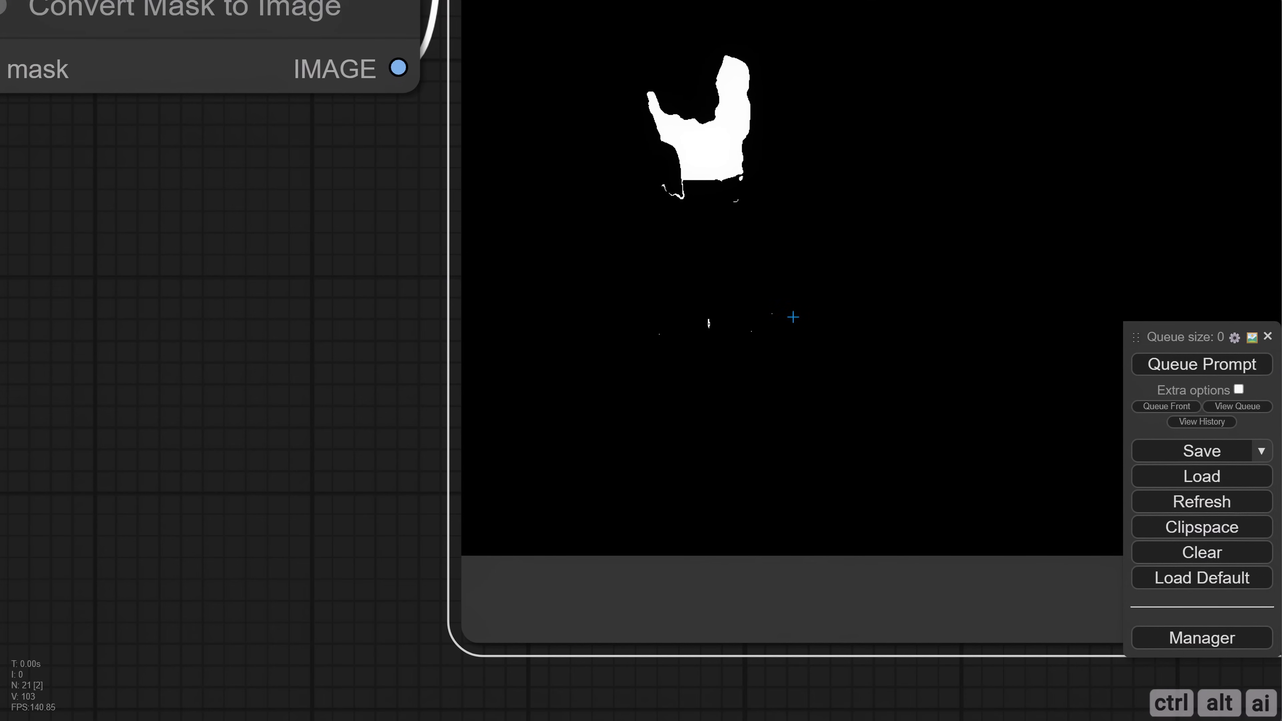
# Step: Add a GrowMask node below the second Yoloworld ESAM previews and duplicate it
pyautogui.scroll(-10, 752, 323)
pyautogui.doubleClick(317, 448)
pyautogui.write('grow')
pyautogui.click(324, 473)
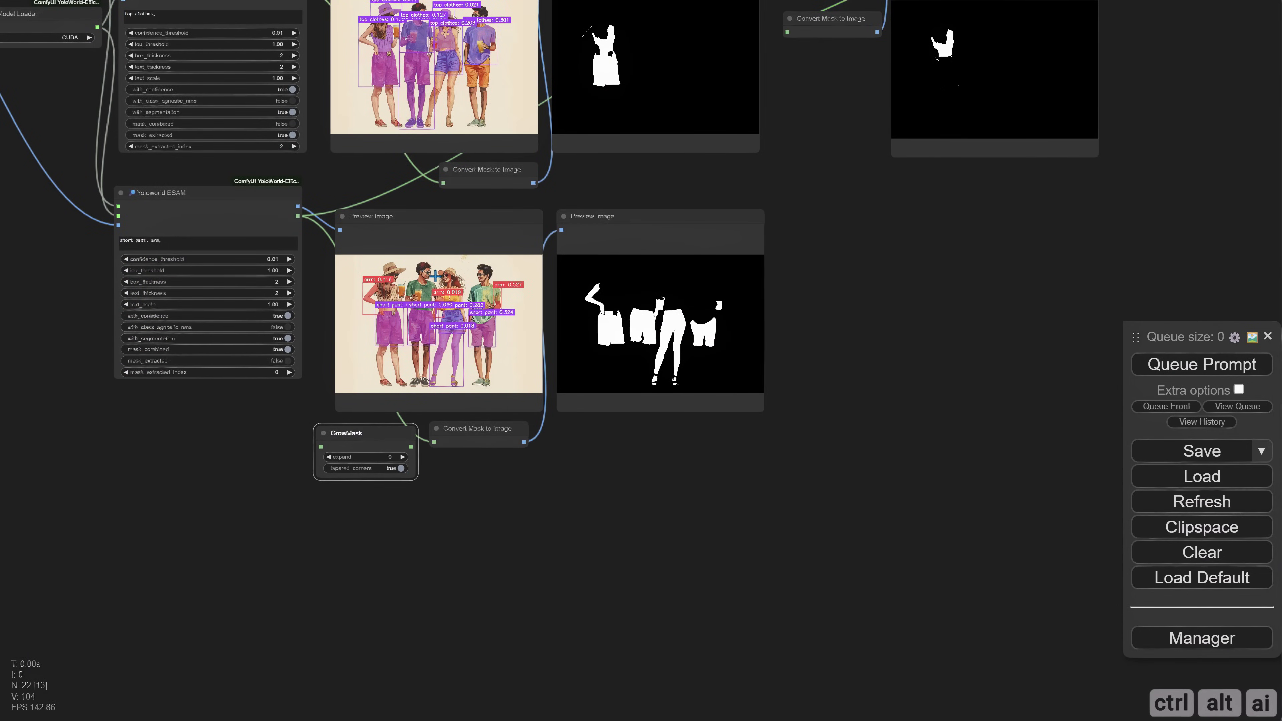
pyautogui.hotkey('ctrl', 'c')
pyautogui.hotkey('ctrl', 'v')
# Step: Route both Yoloworld ESAM masks through GrowMask nodes into their mask converters and the Bitwise inputs, setting the lower GrowMask's expand to 1
pyautogui.moveTo(385, 170); pyautogui.dragTo(389, 170)
pyautogui.moveTo(81, 301); pyautogui.dragTo(606, 454)
pyautogui.moveTo(497, 244); pyautogui.dragTo(493, 272)
pyautogui.scroll(4, 446, 273)
pyautogui.moveTo(484, 197); pyautogui.dragTo(563, 402)
pyautogui.moveTo(299, 99); pyautogui.dragTo(339, 382)
pyautogui.moveTo(524, 422); pyautogui.dragTo(507, 223)
pyautogui.moveTo(267, 273); pyautogui.dragTo(302, 611)
pyautogui.moveTo(433, 612); pyautogui.dragTo(464, 606)
pyautogui.moveTo(987, 470); pyautogui.dragTo(811, 492)
pyautogui.click(246, 649)
pyautogui.moveTo(555, 353); pyautogui.dragTo(519, 546)
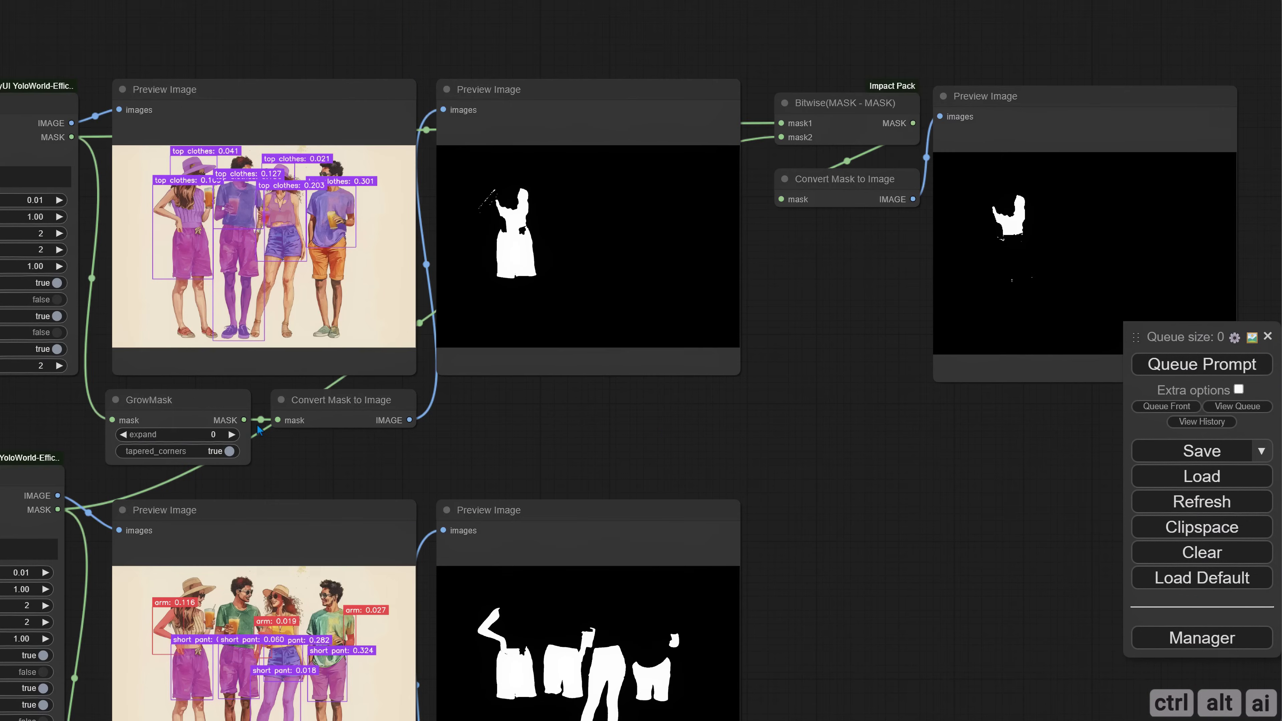
pyautogui.moveTo(612, 552); pyautogui.dragTo(547, 381)
pyautogui.scroll(-2, 240, 649)
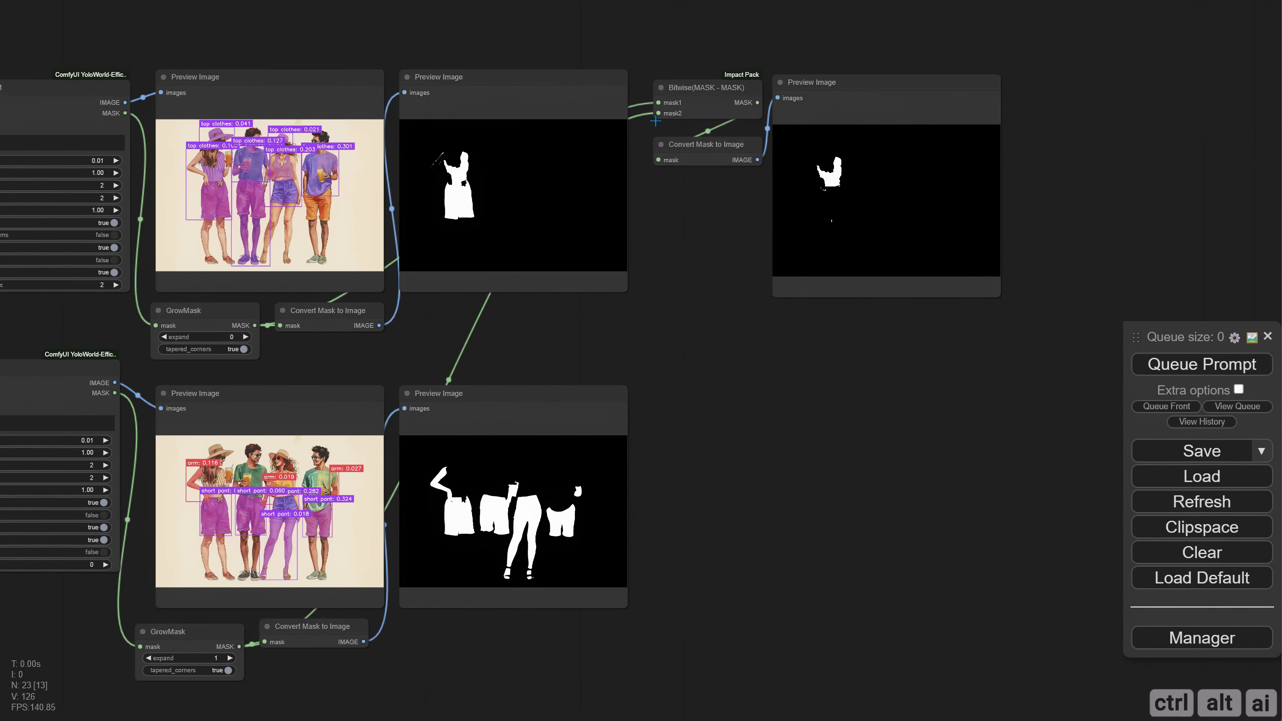
# Step: Rerun the workflow with the GrowMask nodes and inspect the subtracted mask for stray pixels
pyautogui.moveTo(1083, 516); pyautogui.dragTo(1153, 364)
pyautogui.scroll(-2, 779, 196)
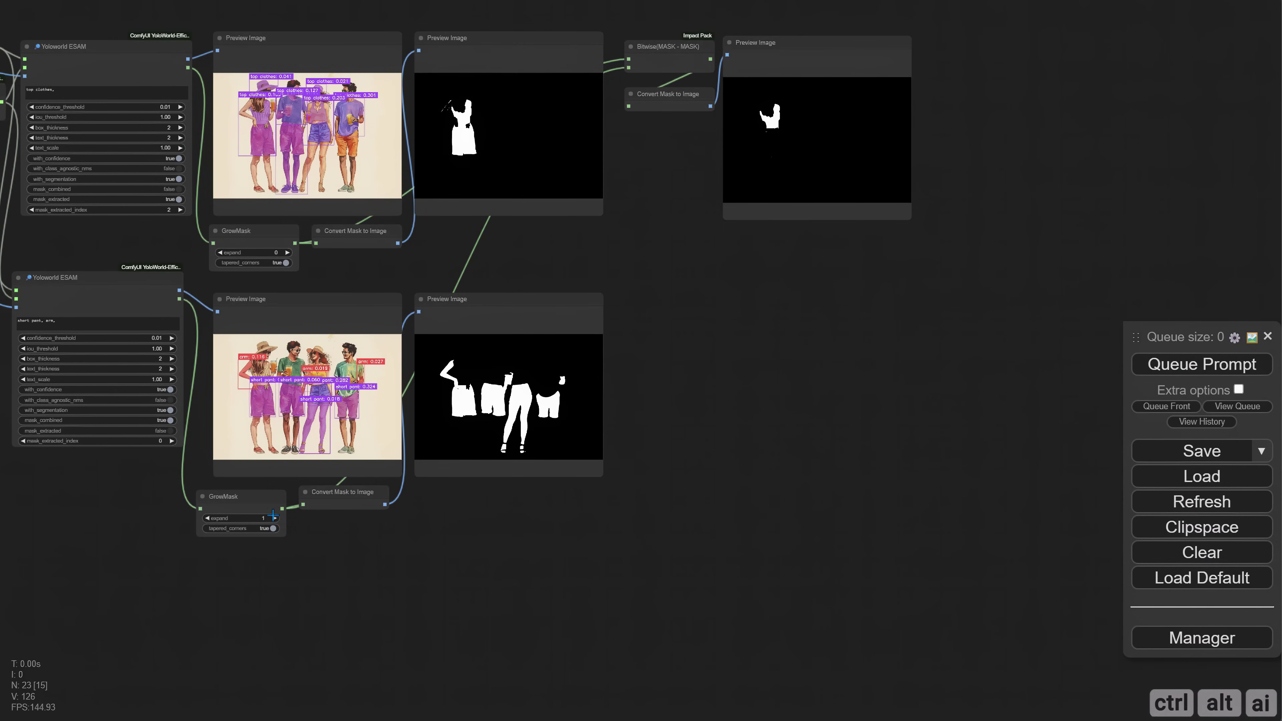
pyautogui.scroll(6, 833, 266)
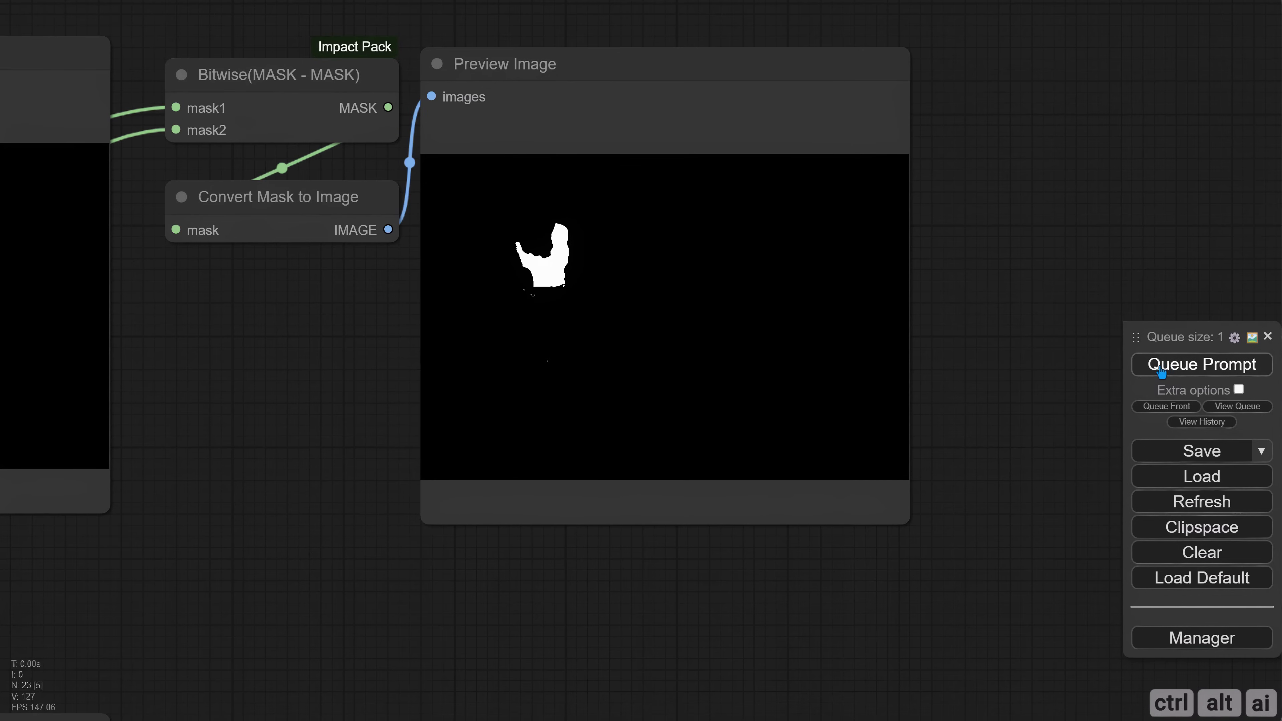
pyautogui.scroll(1, 506, 272)
pyautogui.scroll(-3, 511, 276)
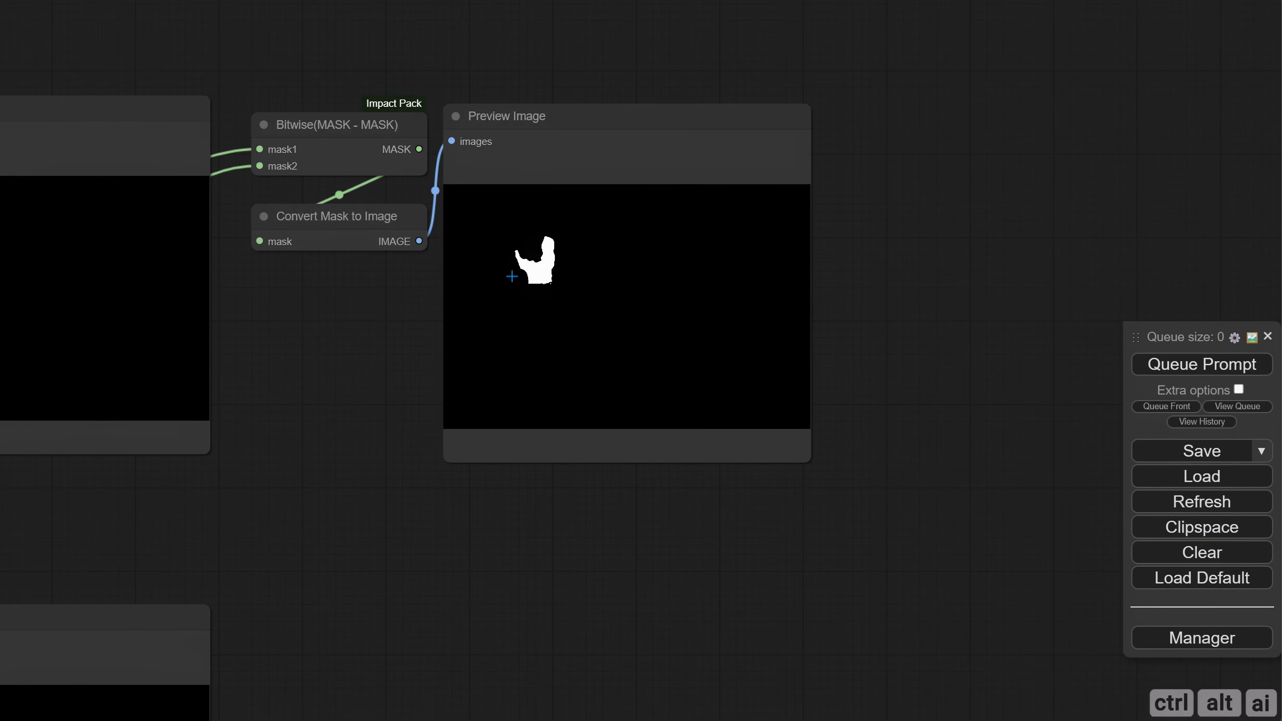
pyautogui.moveTo(352, 307); pyautogui.dragTo(331, 302)
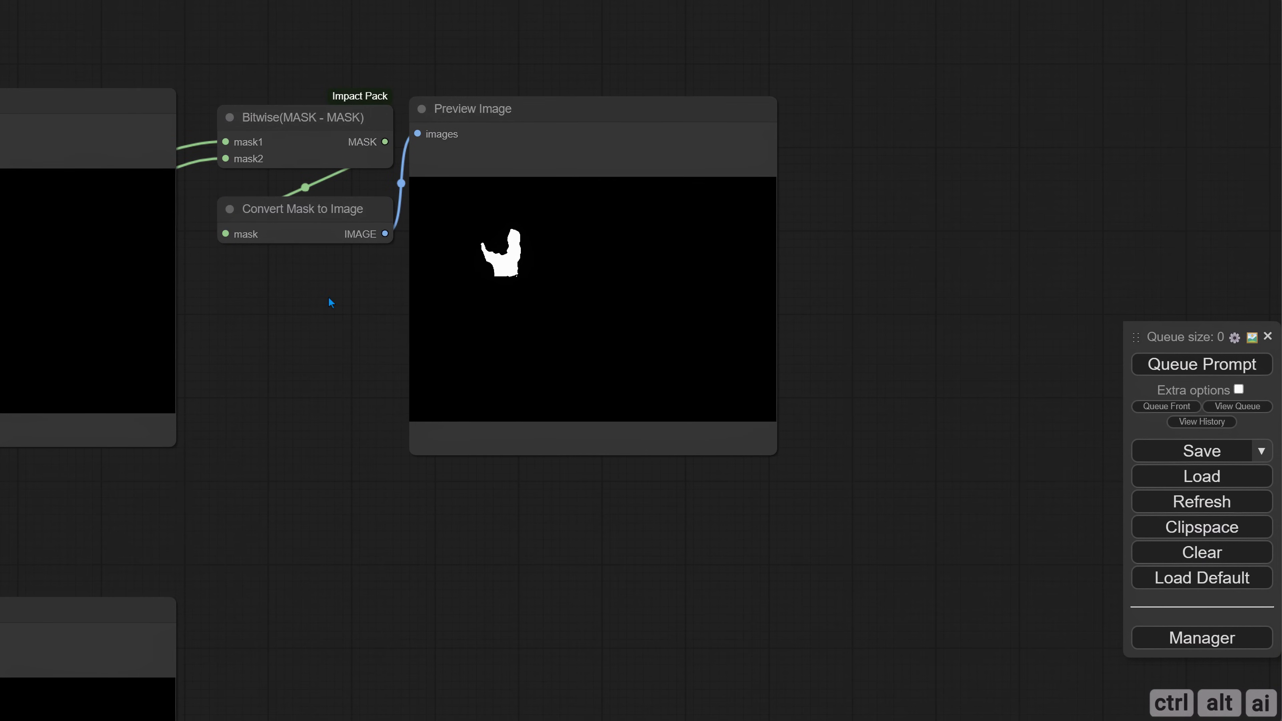
# Step: Add a Cut By Mask node beside the subtracted mask's preview
pyautogui.moveTo(857, 179); pyautogui.dragTo(586, 209)
pyautogui.doubleClick(584, 205)
pyautogui.write('cut')
pyautogui.press('Return')
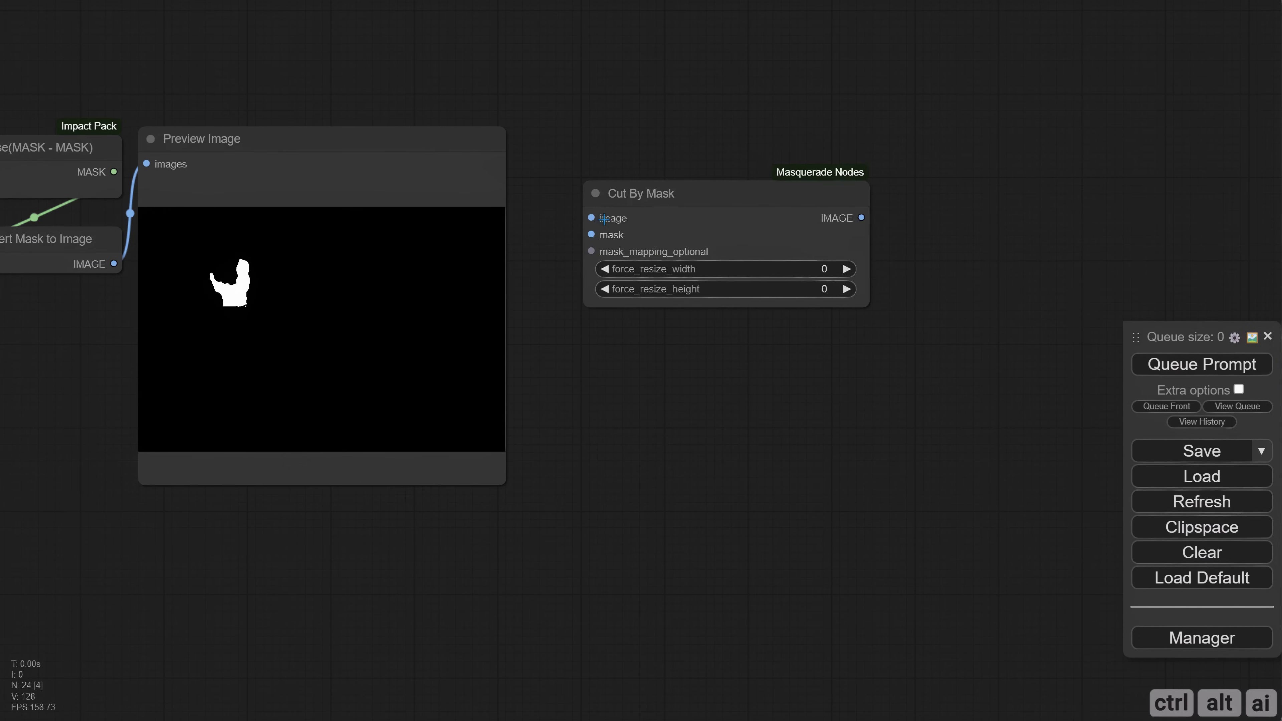
pyautogui.moveTo(835, 285); pyautogui.dragTo(754, 281)
pyautogui.scroll(-5, 756, 281)
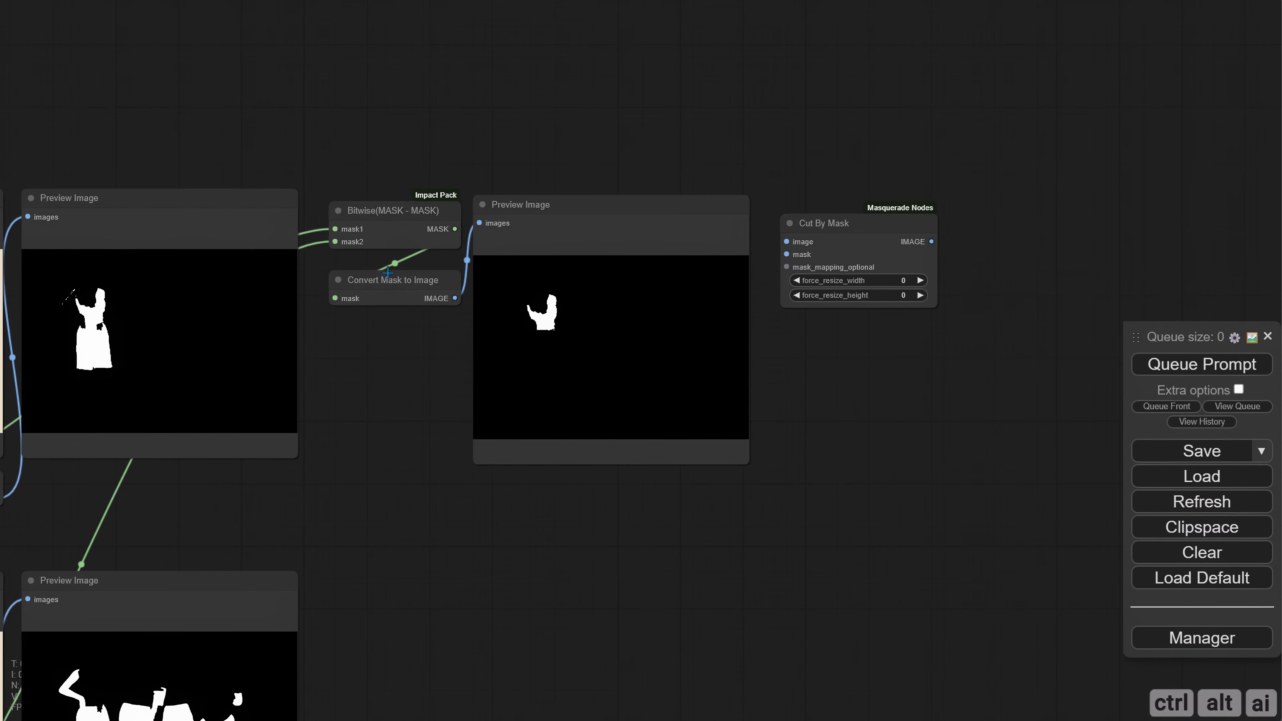
# Step: Route the source image through a reroute into Cut By Mask's image input, and connect the converted subtracted mask to its mask input
pyautogui.moveTo(378, 340); pyautogui.dragTo(675, 338)
pyautogui.scroll(2, 675, 338)
pyautogui.scroll(-2, 675, 338)
pyautogui.moveTo(397, 164); pyautogui.dragTo(625, 174)
pyautogui.moveTo(63, 195); pyautogui.dragTo(1033, 209)
pyautogui.scroll(-2, 592, 203)
pyautogui.scroll(2, 593, 203)
pyautogui.moveTo(467, 235); pyautogui.dragTo(864, 338)
pyautogui.scroll(1, 945, 189)
pyautogui.moveTo(946, 189); pyautogui.dragTo(606, 181)
pyautogui.moveTo(484, 344); pyautogui.dragTo(786, 305)
pyautogui.moveTo(805, 387); pyautogui.dragTo(547, 374)
# Step: Add a Preview Image node for the Cut By Mask output, run the workflow, and inspect the cut-out garment
pyautogui.click(584, 286)
pyautogui.moveTo(341, 279)
pyautogui.keyDown('alt'); pyautogui.mouseDown()
pyautogui.moveTo(586, 307)
pyautogui.moveTo(772, 281)
pyautogui.mouseUp(); pyautogui.keyUp('alt')
pyautogui.click(1174, 372)
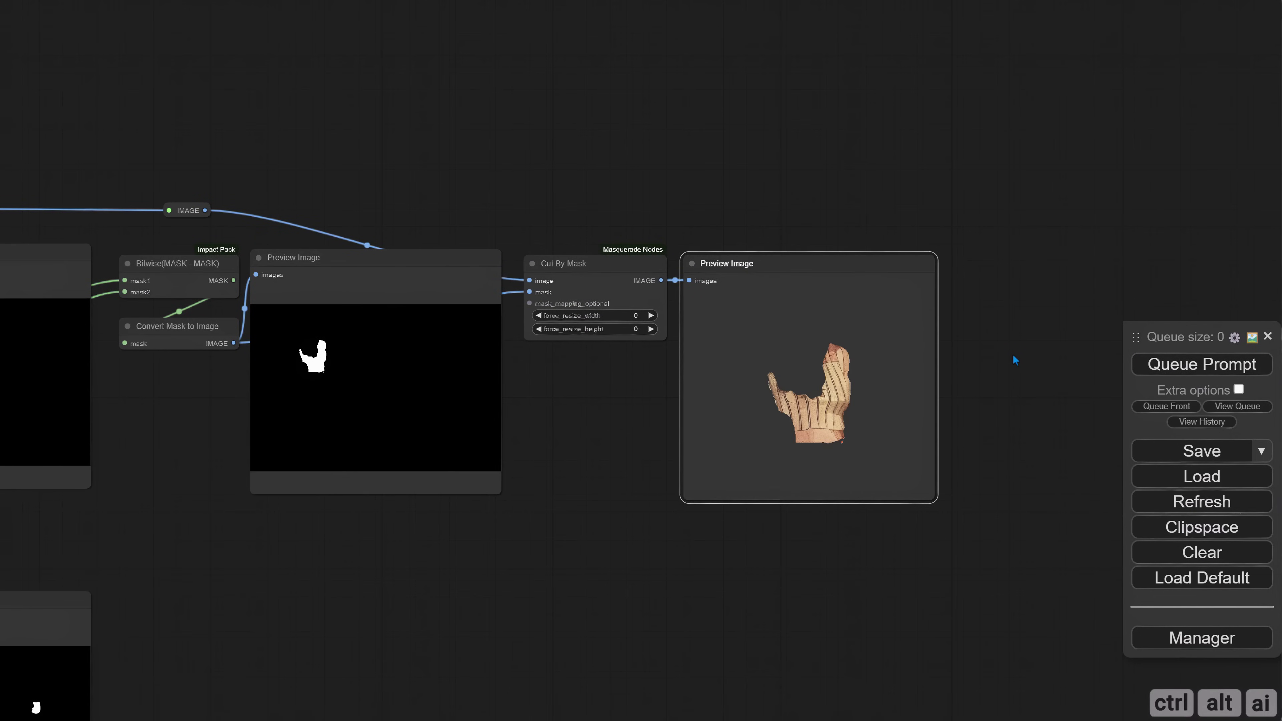
pyautogui.scroll(3, 841, 411)
pyautogui.scroll(4, 829, 381)
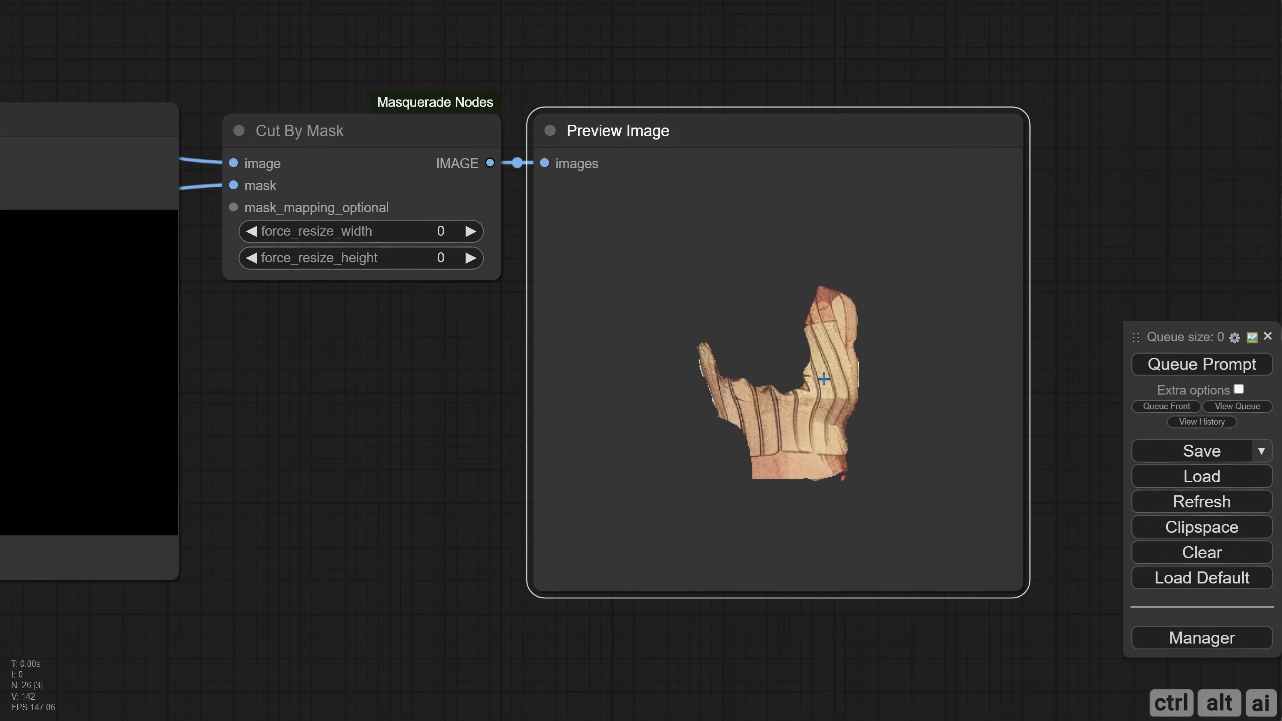
pyautogui.scroll(-6, 840, 398)
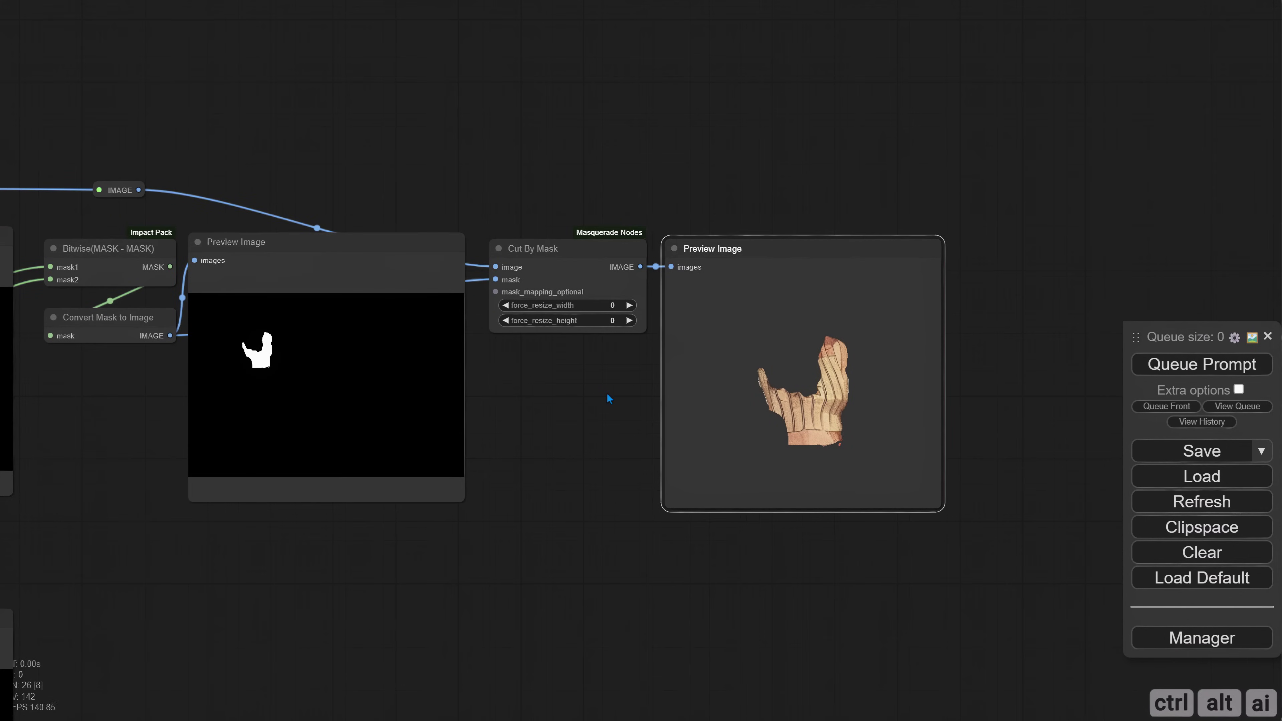
# Step: Rewire the reroute feeding Cut By Mask to Color Correct's output instead of the source image, rerun, and inspect the recolored cut-out
pyautogui.scroll(-2, 611, 399)
pyautogui.moveTo(544, 407); pyautogui.dragTo(825, 405)
pyautogui.scroll(-4, 232, 161)
pyautogui.moveTo(232, 161); pyautogui.dragTo(843, 183)
pyautogui.moveTo(132, 163); pyautogui.dragTo(879, 147)
pyautogui.scroll(4, 879, 147)
pyautogui.moveTo(798, 156); pyautogui.dragTo(360, 171)
pyautogui.moveTo(578, 168); pyautogui.dragTo(522, 167)
pyautogui.scroll(-1, 470, 194)
pyautogui.moveTo(432, 259); pyautogui.dragTo(334, 259)
pyautogui.scroll(-2, 331, 283)
pyautogui.scroll(-2, 331, 306)
pyautogui.moveTo(447, 494); pyautogui.dragTo(254, 509)
pyautogui.moveTo(133, 323); pyautogui.dragTo(584, 265)
pyautogui.scroll(1, 584, 266)
pyautogui.scroll(5, 651, 270)
pyautogui.moveTo(810, 495); pyautogui.dragTo(727, 460)
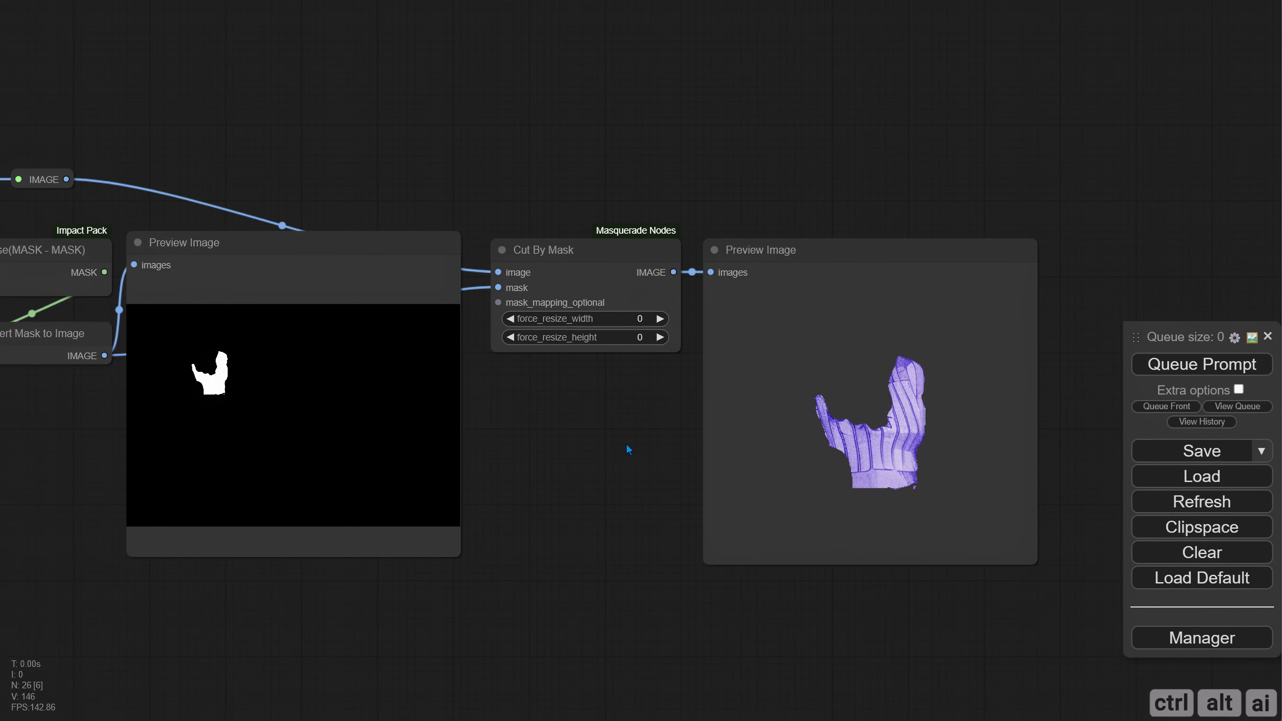
# Step: Add a Paste By Mask node beside the preview of the cut-out garment
pyautogui.scroll(-1, 557, 431)
pyautogui.hscroll(3, 520, 385)
pyautogui.moveTo(911, 323); pyautogui.dragTo(667, 304)
pyautogui.doubleClick(628, 303)
pyautogui.write('paste')
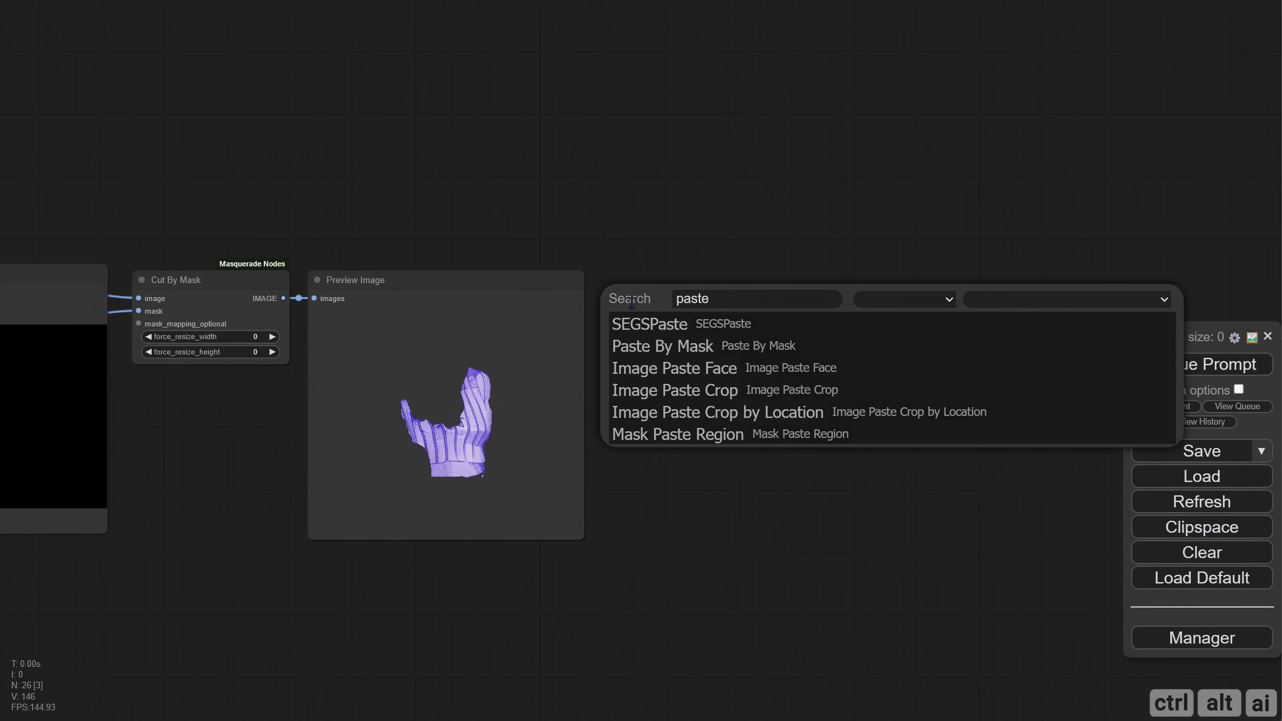
pyautogui.press('Down')
pyautogui.press('Return')
pyautogui.click(573, 224)
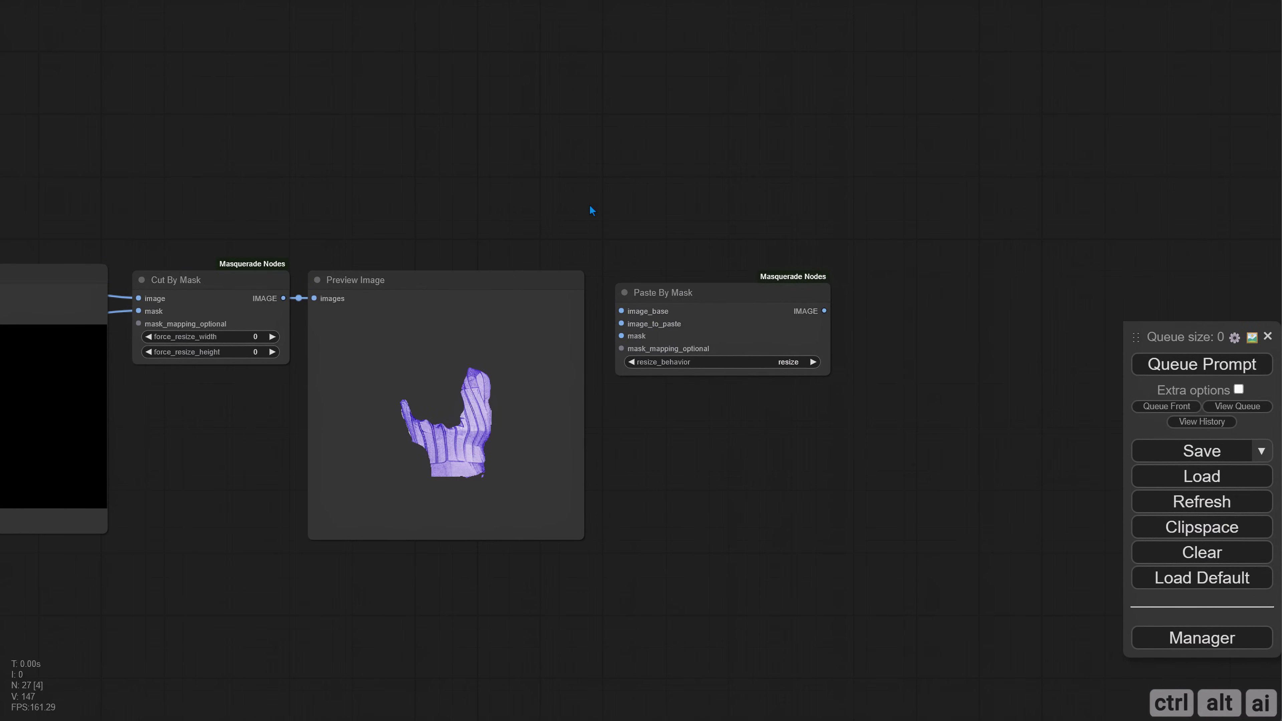
# Step: Connect Cut By Mask's output to Paste By Mask's image_to_paste, and route the source image through a second reroute to image_base
pyautogui.hscroll(-3, 590, 206)
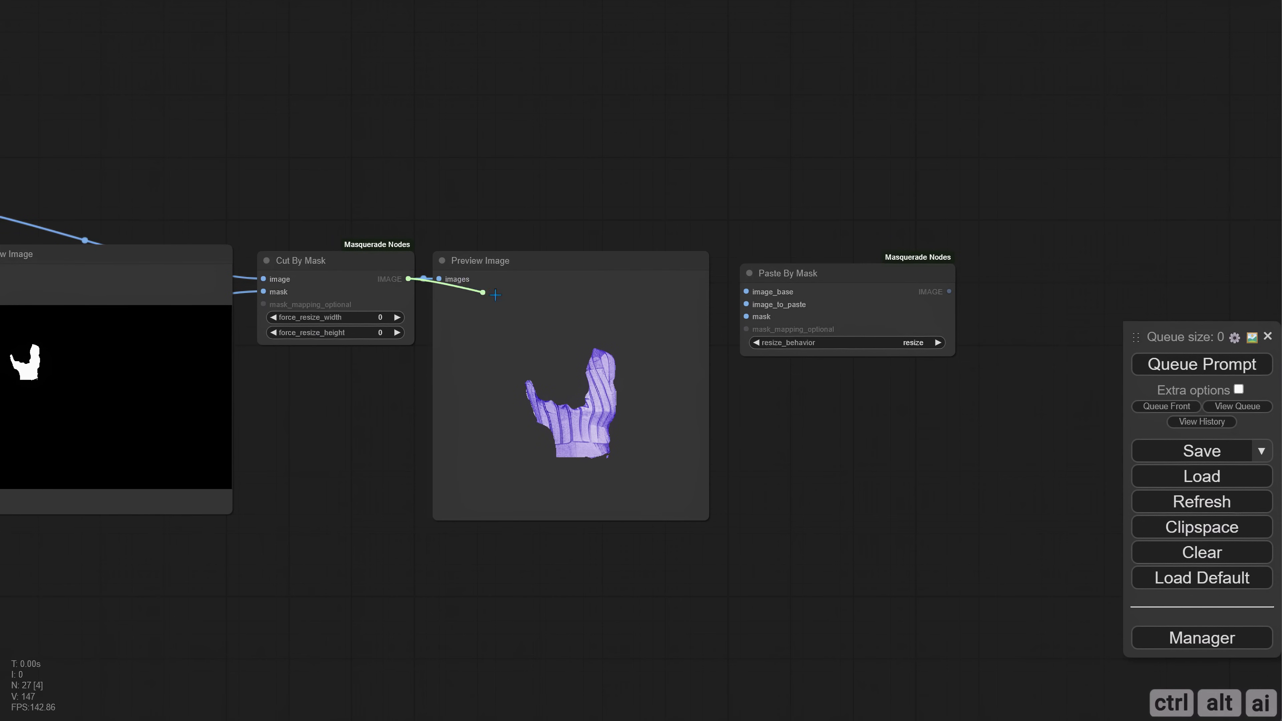
pyautogui.moveTo(352, 408); pyautogui.dragTo(649, 388)
pyautogui.moveTo(237, 329); pyautogui.dragTo(1043, 284)
pyautogui.scroll(-3, 603, 149)
pyautogui.moveTo(430, 146); pyautogui.dragTo(859, 224)
pyautogui.moveTo(455, 180); pyautogui.dragTo(693, 201)
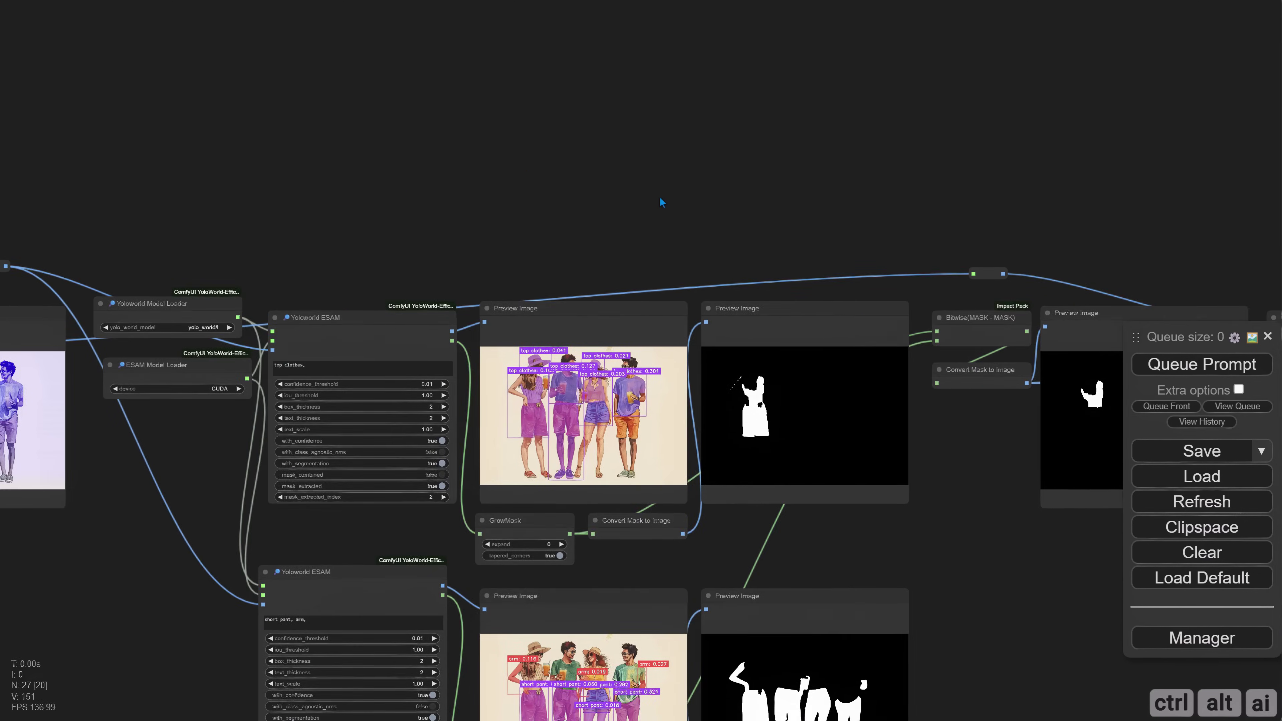
pyautogui.scroll(-2, 384, 217)
pyautogui.moveTo(86, 256); pyautogui.dragTo(901, 240)
pyautogui.click(909, 258)
pyautogui.moveTo(1011, 226); pyautogui.dragTo(203, 208)
# Step: Connect the converted mask image to Paste By Mask's mask input and set resize_behavior to keep_ratio_fill
pyautogui.scroll(4, 591, 227)
pyautogui.moveTo(53, 217); pyautogui.dragTo(795, 332)
pyautogui.moveTo(983, 393); pyautogui.dragTo(108, 72)
pyautogui.click(449, 338)
pyautogui.click(504, 360)
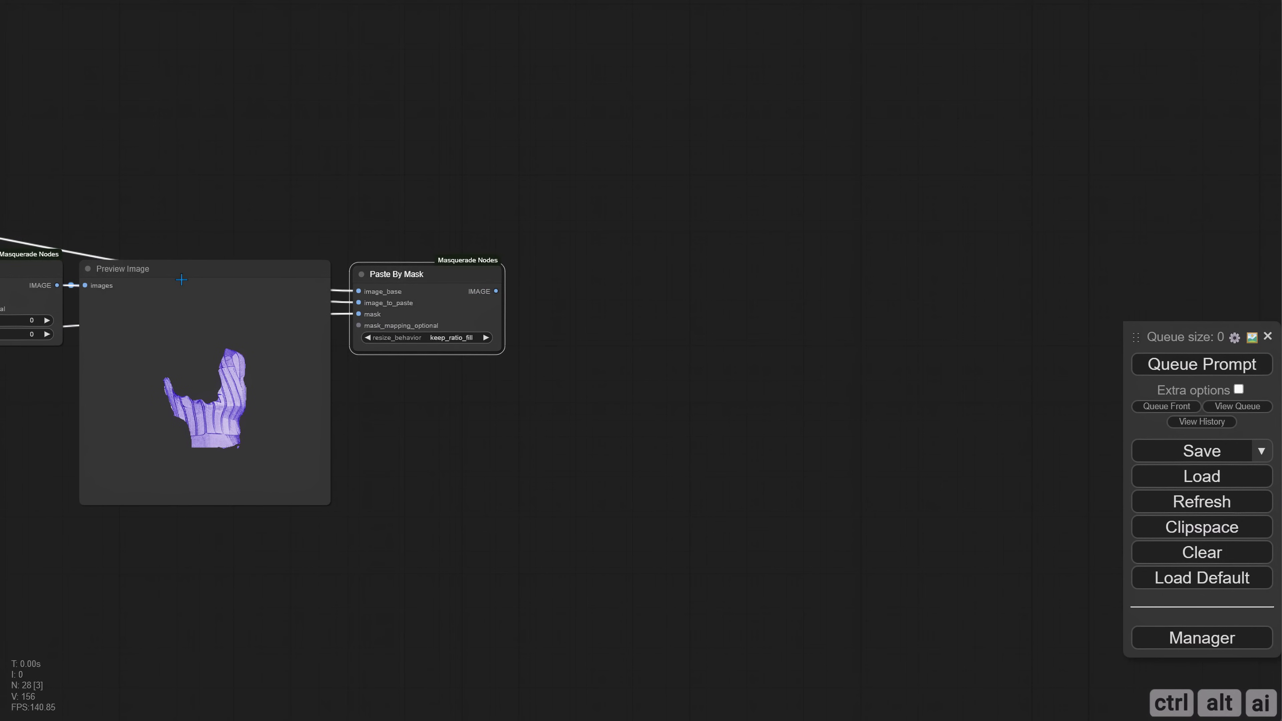
# Step: Add a Preview Image node for the Paste By Mask output, run the workflow, and inspect the recolored top
pyautogui.moveTo(179, 280); pyautogui.dragTo(620, 274)
pyautogui.moveTo(496, 291); pyautogui.dragTo(536, 285)
pyautogui.click(1176, 365)
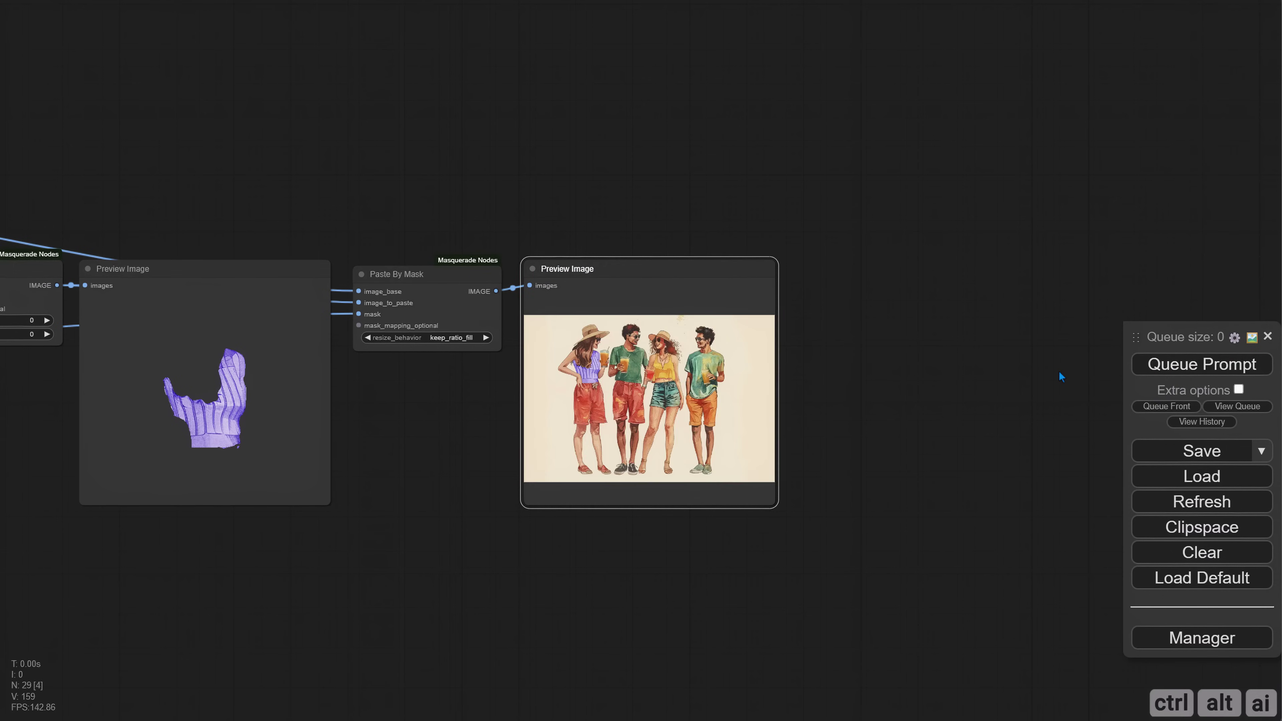
pyautogui.scroll(10, 621, 390)
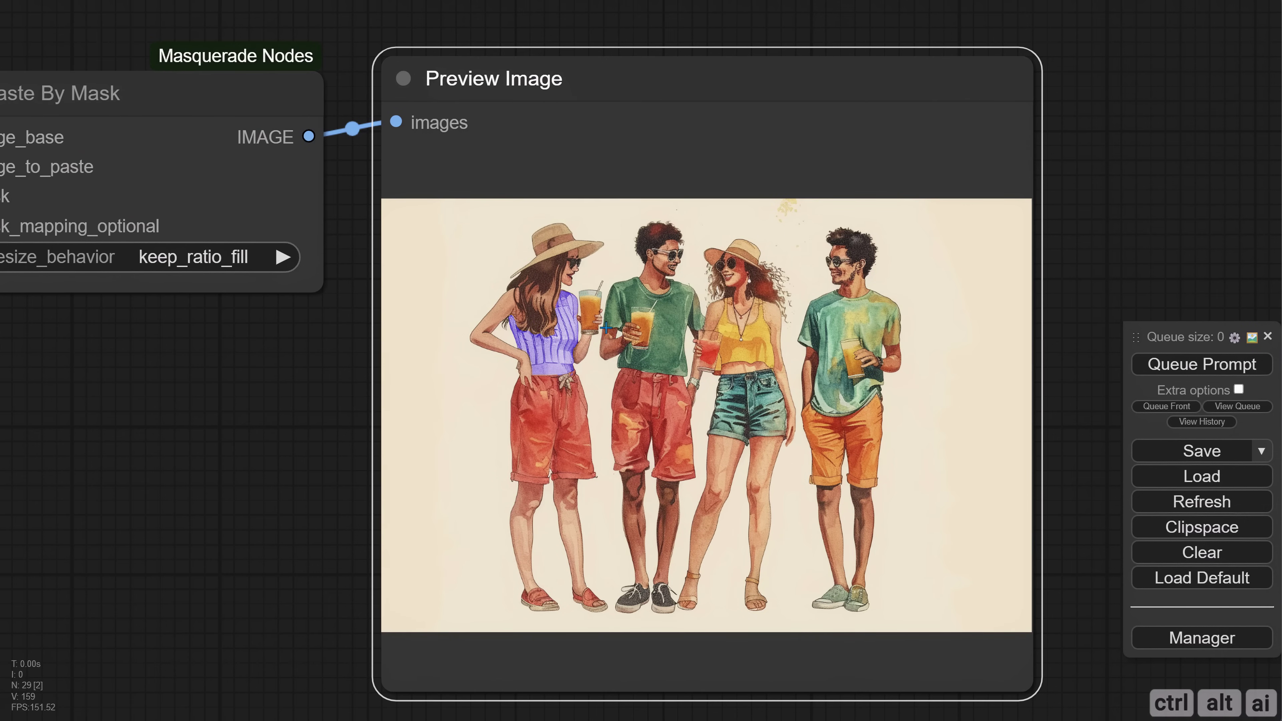
pyautogui.scroll(4, 606, 328)
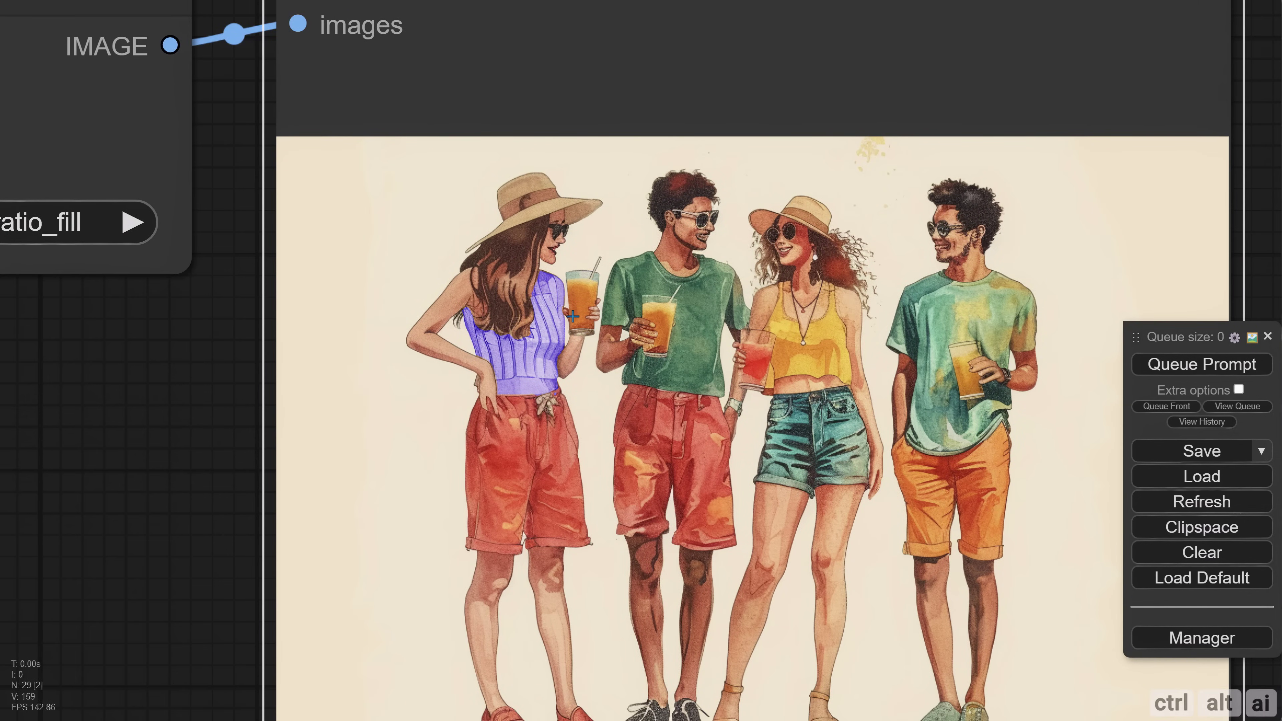
pyautogui.scroll(-20, 574, 312)
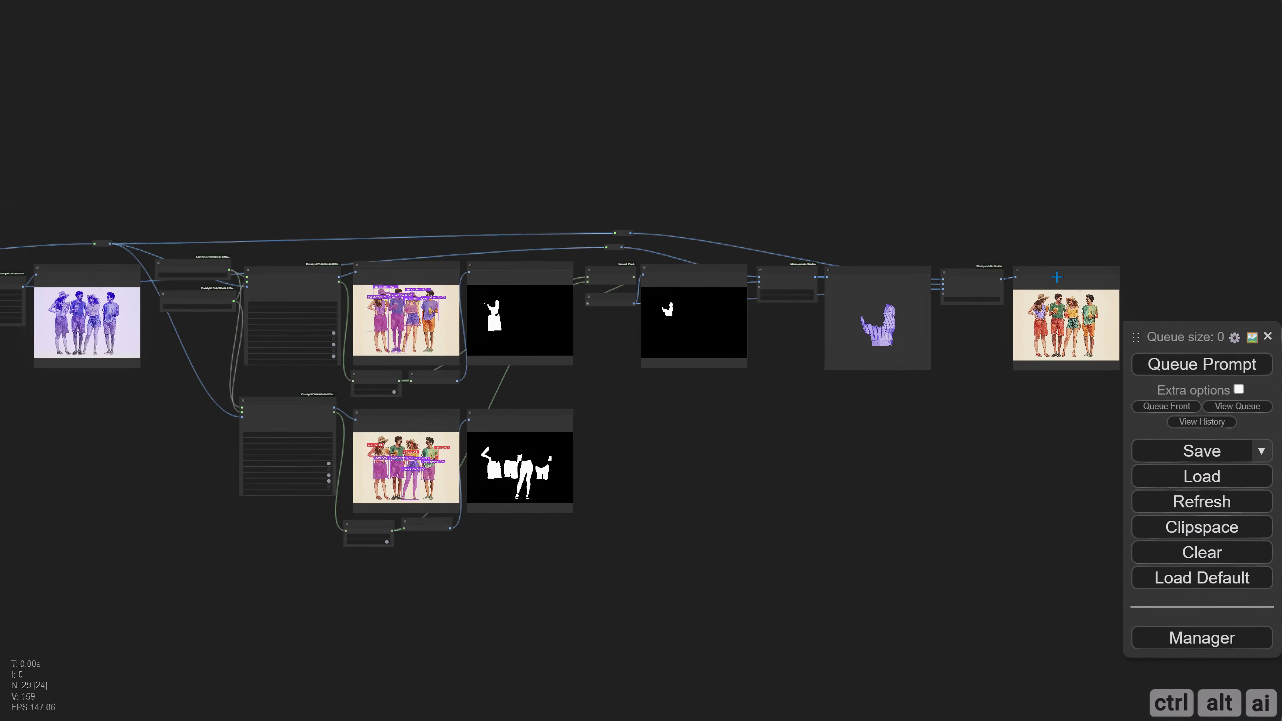
# Step: Move the final Preview Image beside the Load Image node and copy its recolored picture into Load Image
pyautogui.moveTo(227, 267); pyautogui.dragTo(146, 268)
pyautogui.scroll(8, 126, 293)
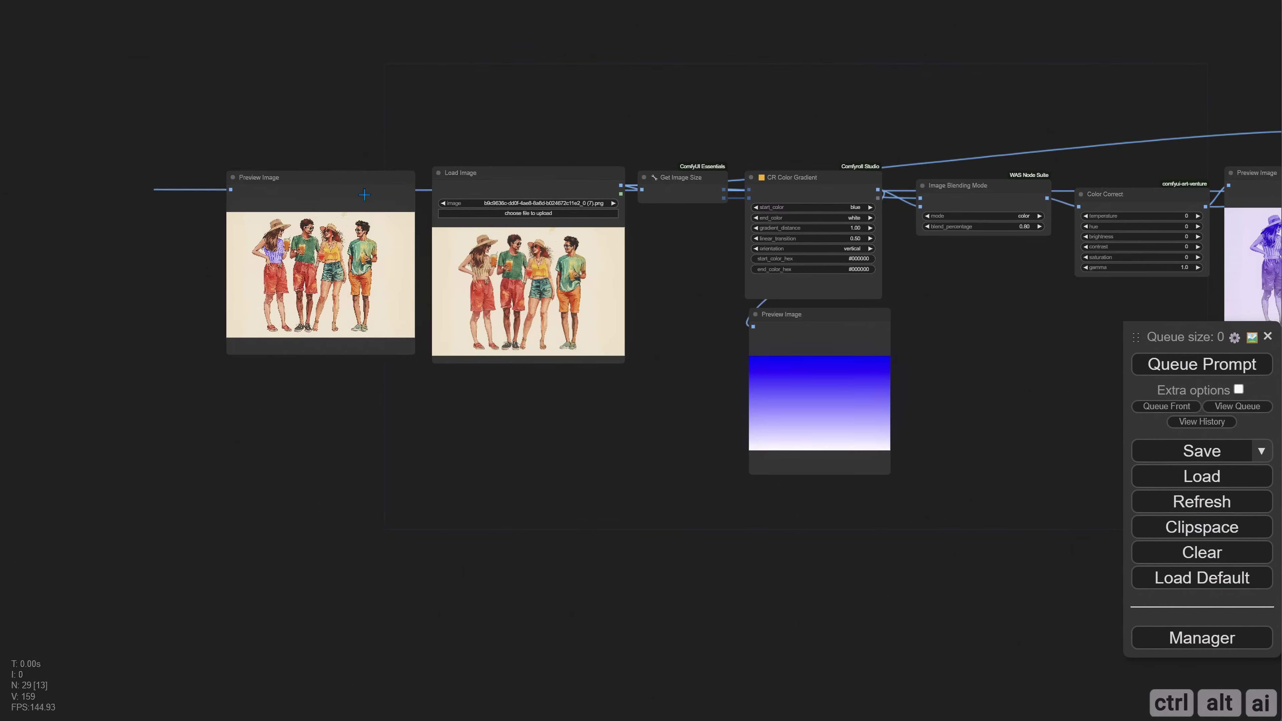
pyautogui.moveTo(521, 405); pyautogui.dragTo(444, 428)
pyautogui.scroll(3, 444, 428)
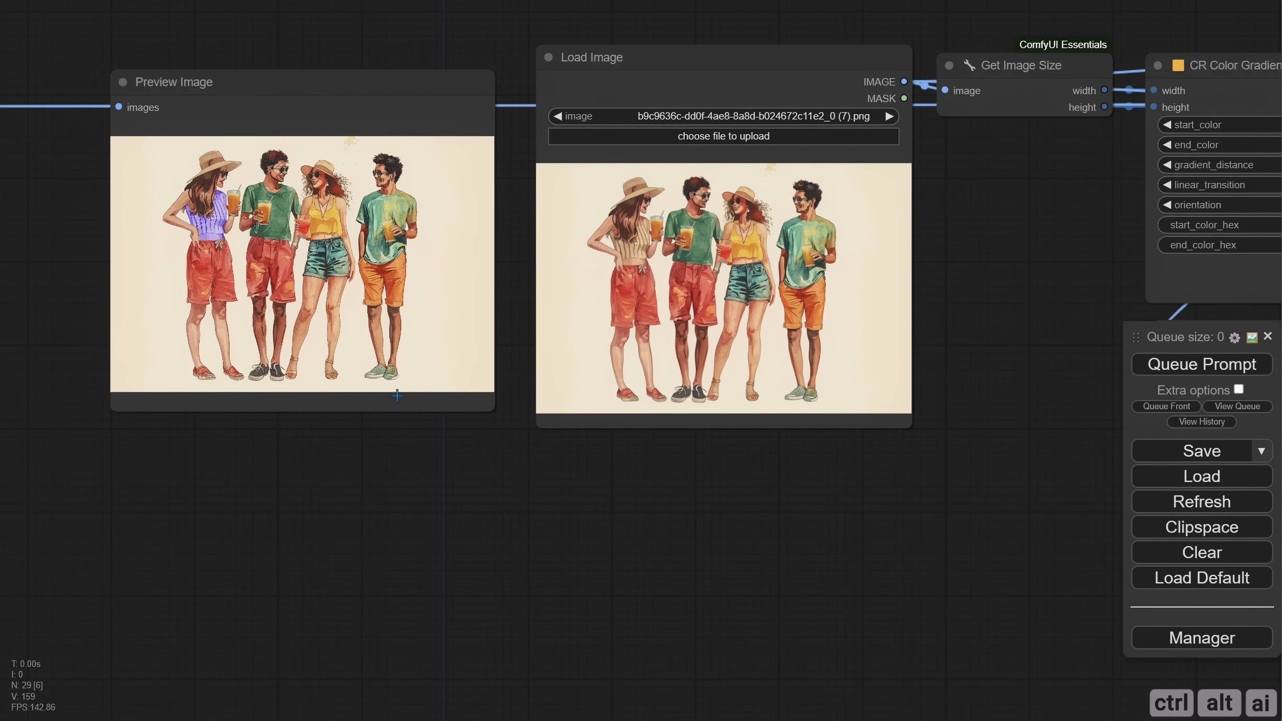
pyautogui.rightClick(308, 222)
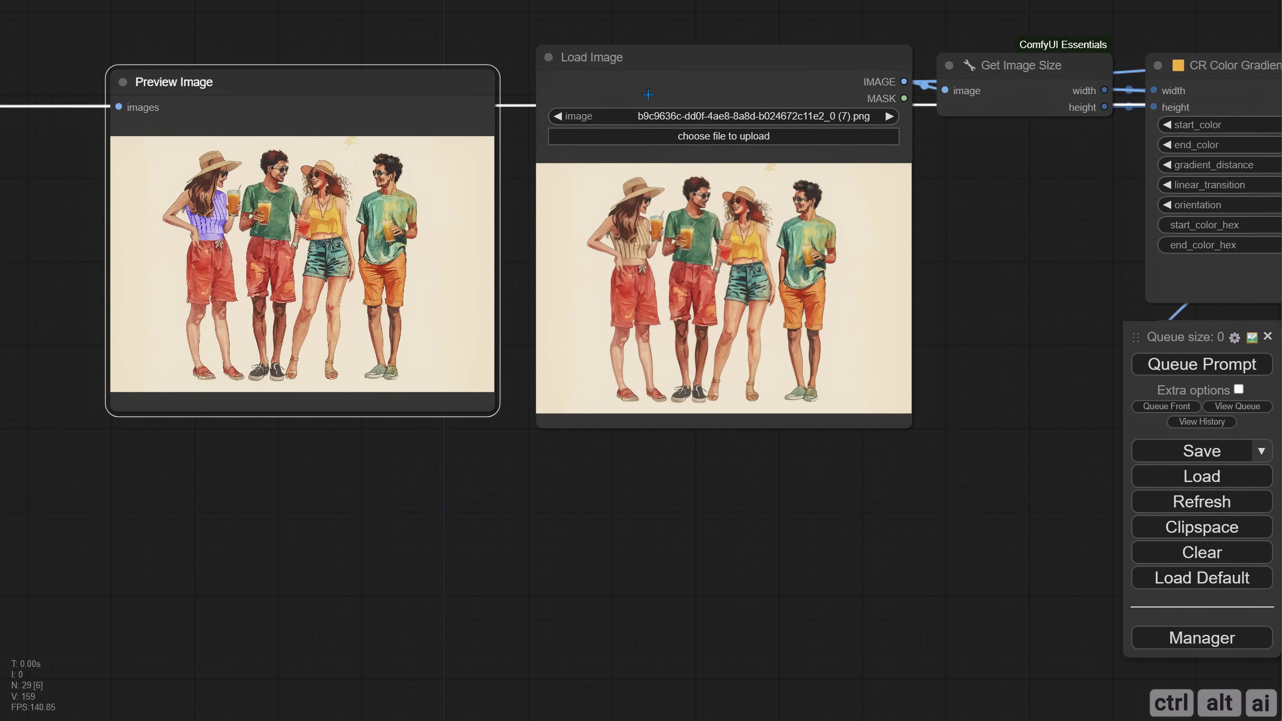
pyautogui.click(651, 80)
pyautogui.hotkey('ctrl', 'v')
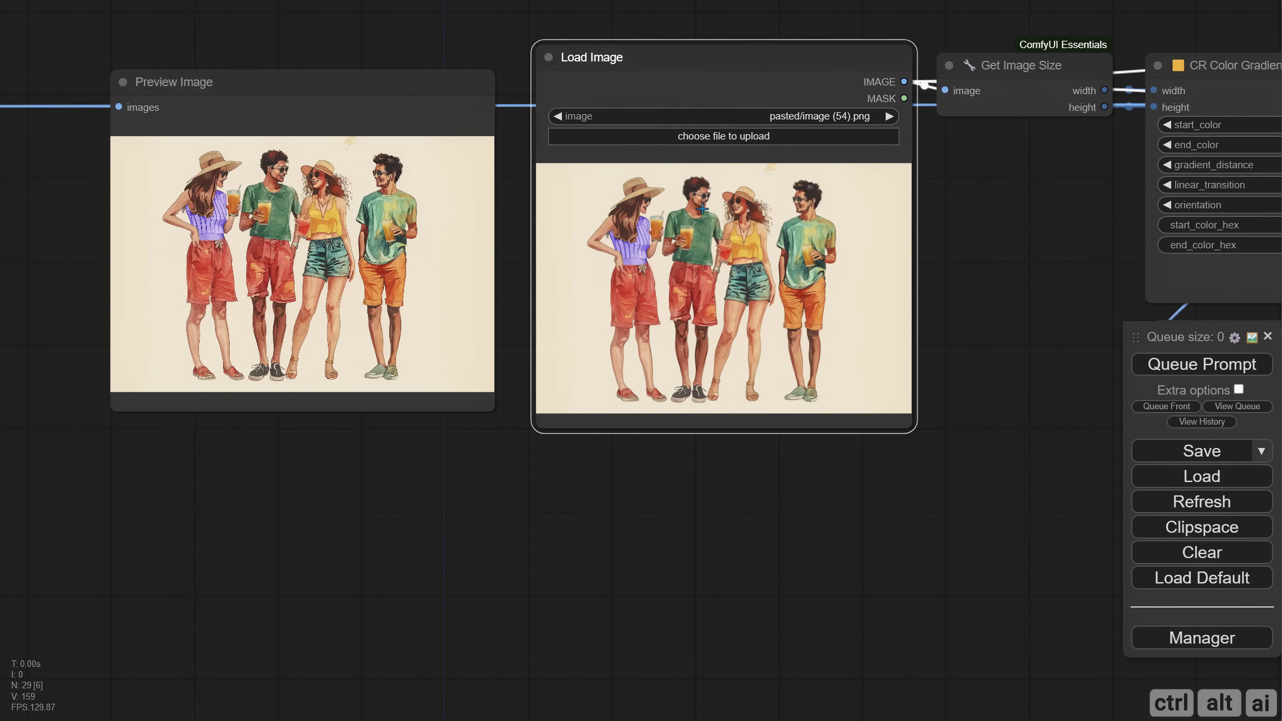
# Step: Mute the Bitwise(MASK - MASK) node
pyautogui.moveTo(909, 444); pyautogui.dragTo(527, 430)
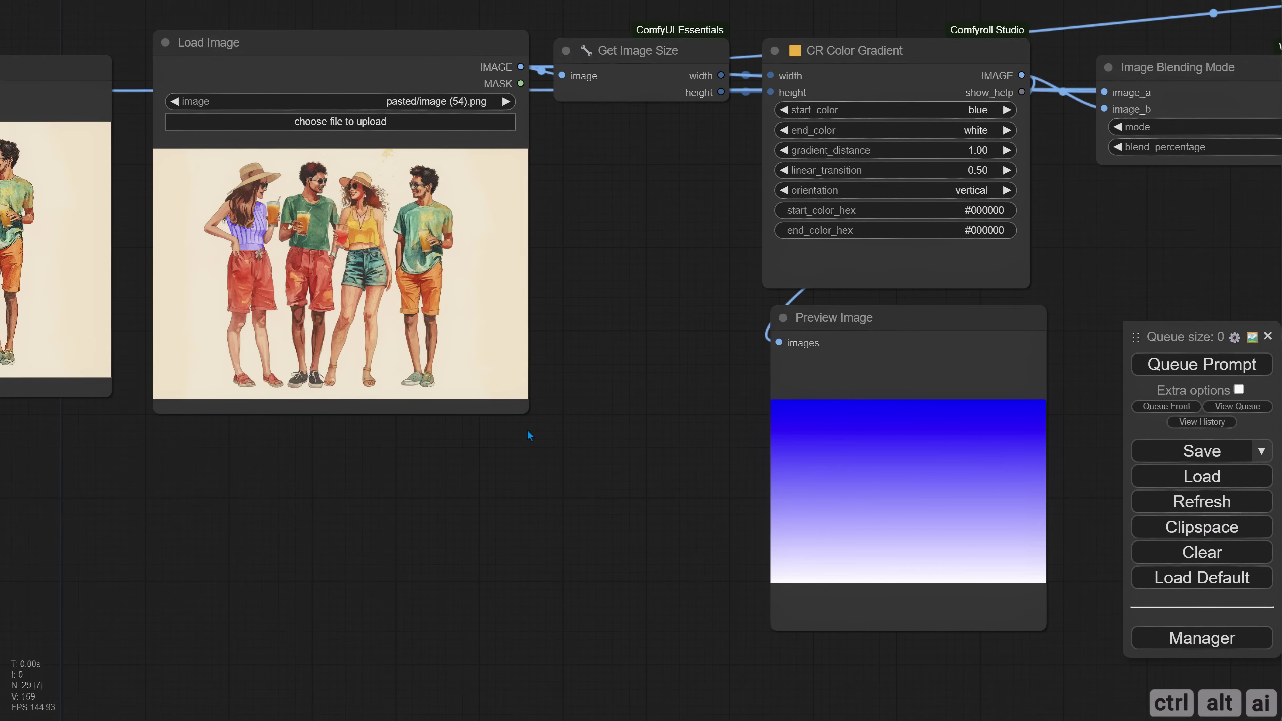
pyautogui.scroll(-4, 515, 456)
pyautogui.moveTo(1101, 451); pyautogui.dragTo(543, 435)
pyautogui.moveTo(934, 447); pyautogui.dragTo(601, 457)
pyautogui.moveTo(1010, 445); pyautogui.dragTo(795, 444)
pyautogui.moveTo(892, 432); pyautogui.dragTo(791, 431)
pyautogui.moveTo(737, 464); pyautogui.dragTo(813, 436)
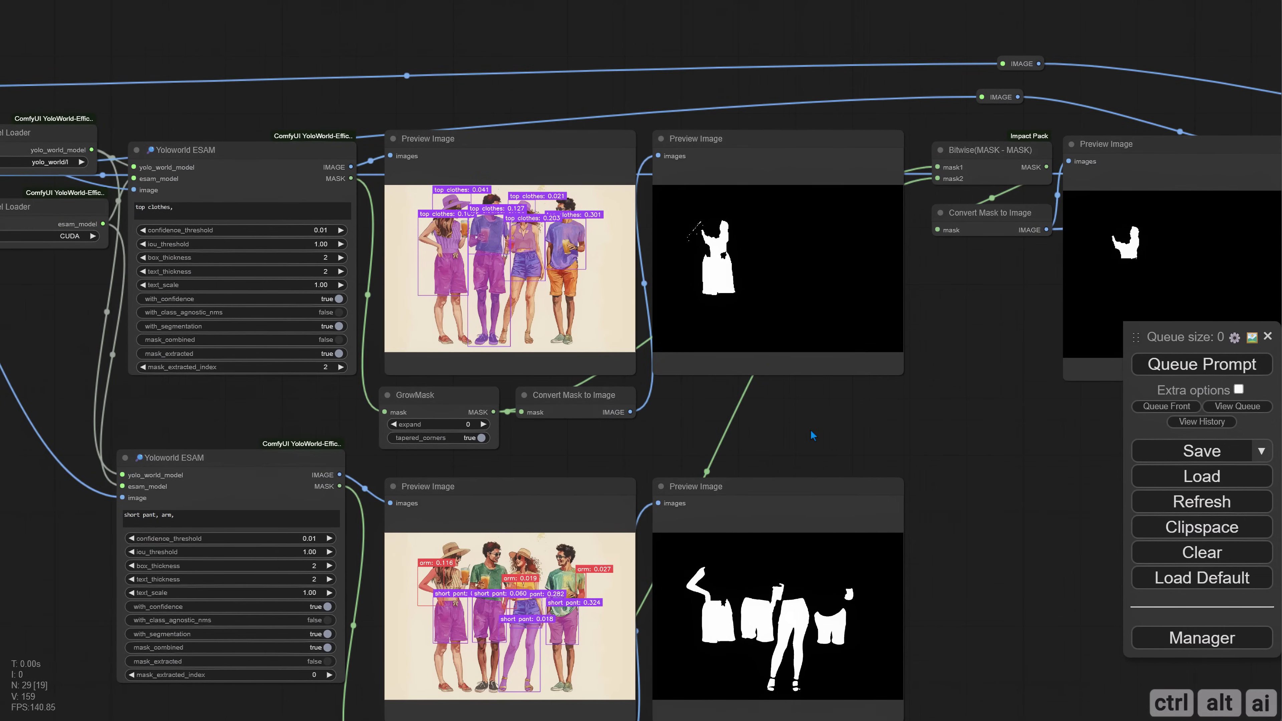
pyautogui.click(980, 155)
pyautogui.hotkey('ctrl', 'm')
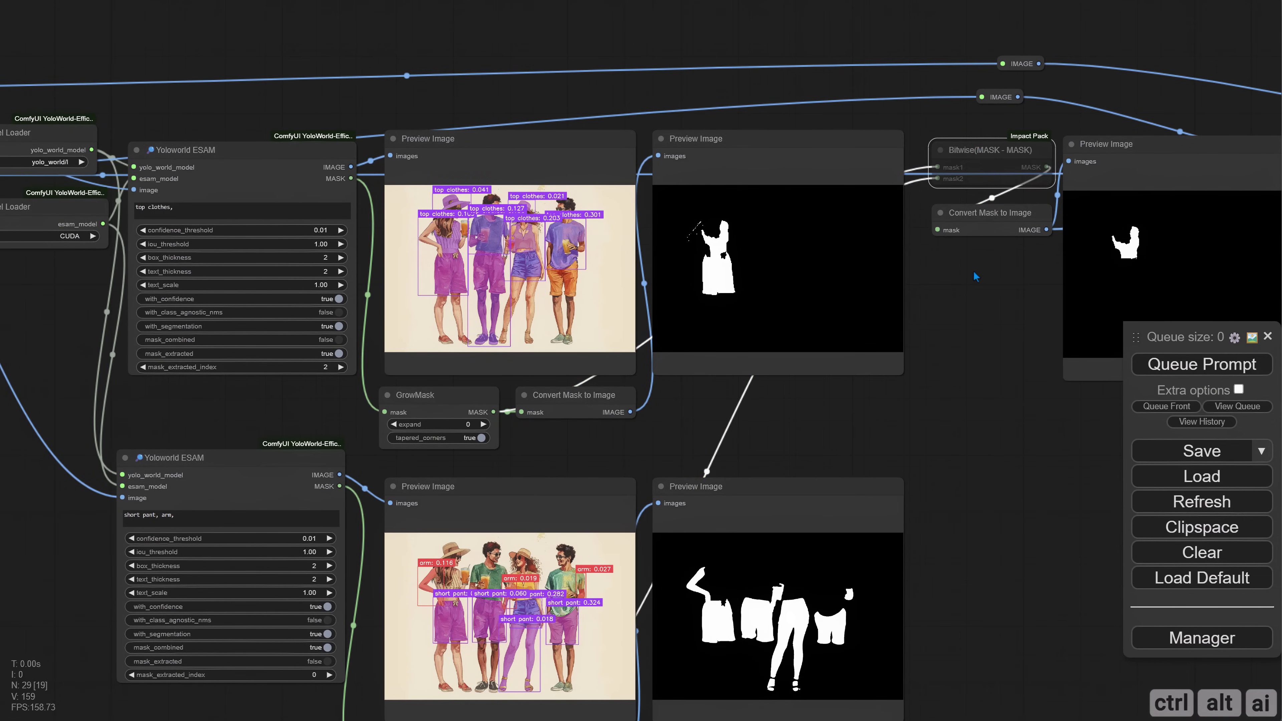
# Step: Mute the lower Yoloworld ESAM node that uses the "short pant, arm," prompt
pyautogui.scroll(1, 973, 293)
pyautogui.moveTo(713, 433); pyautogui.dragTo(936, 484)
pyautogui.scroll(3, 507, 321)
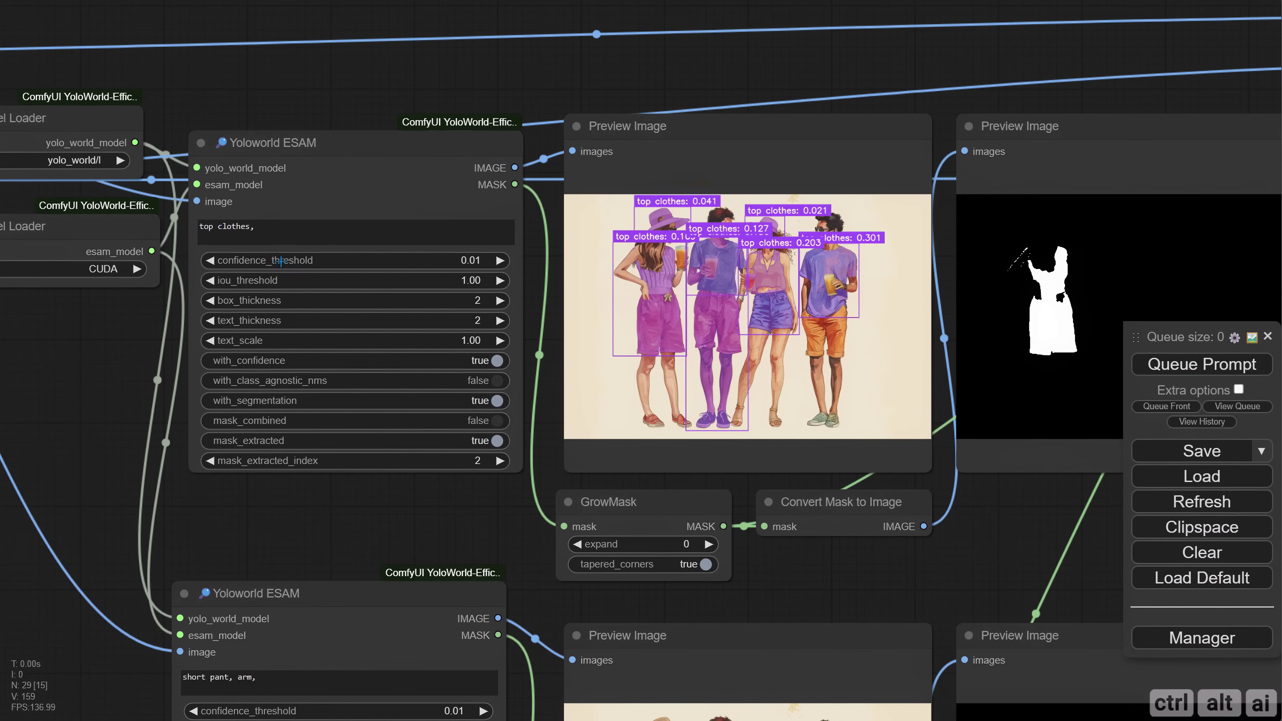
pyautogui.scroll(-2, 297, 499)
pyautogui.click(307, 541)
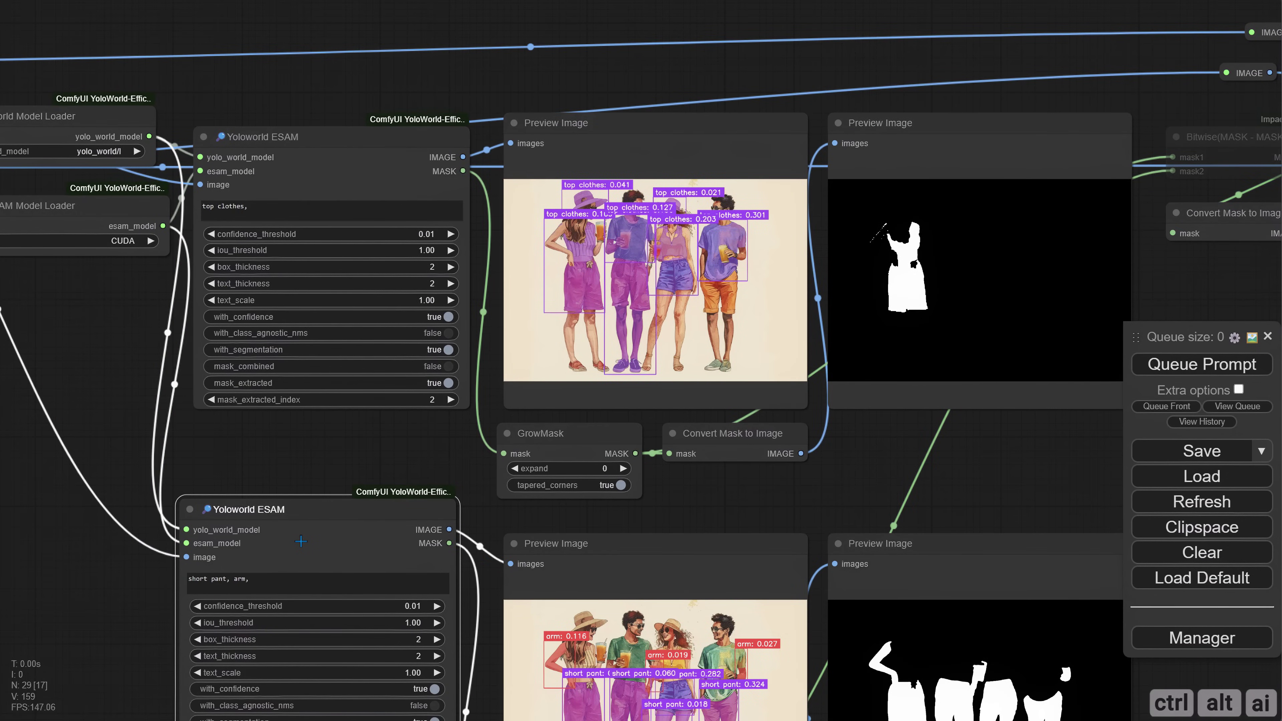
pyautogui.moveTo(297, 436); pyautogui.dragTo(342, 487)
# Step: Change the upper Yoloworld ESAM prompt to "shirt," with mask_extracted off, then rerun and view the separate shirt masks
pyautogui.tripleClick(246, 259)
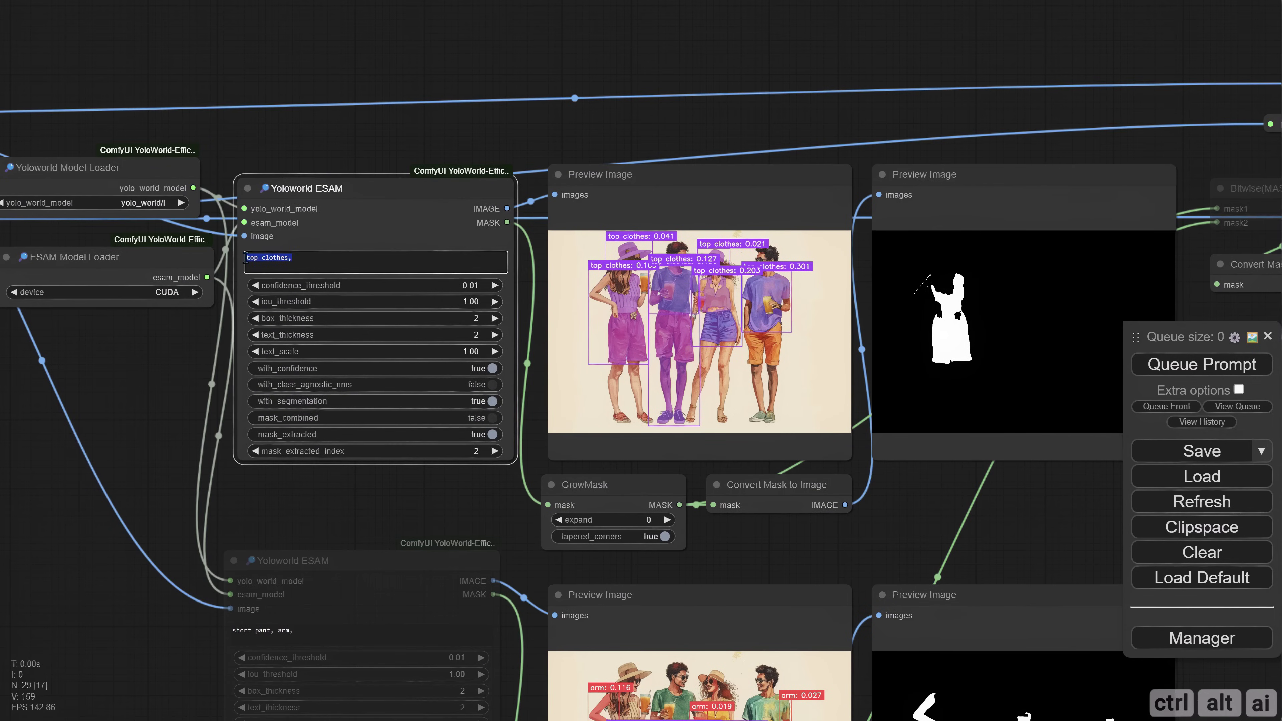
pyautogui.write('shirt,')
pyautogui.click(492, 435)
pyautogui.click(1202, 364)
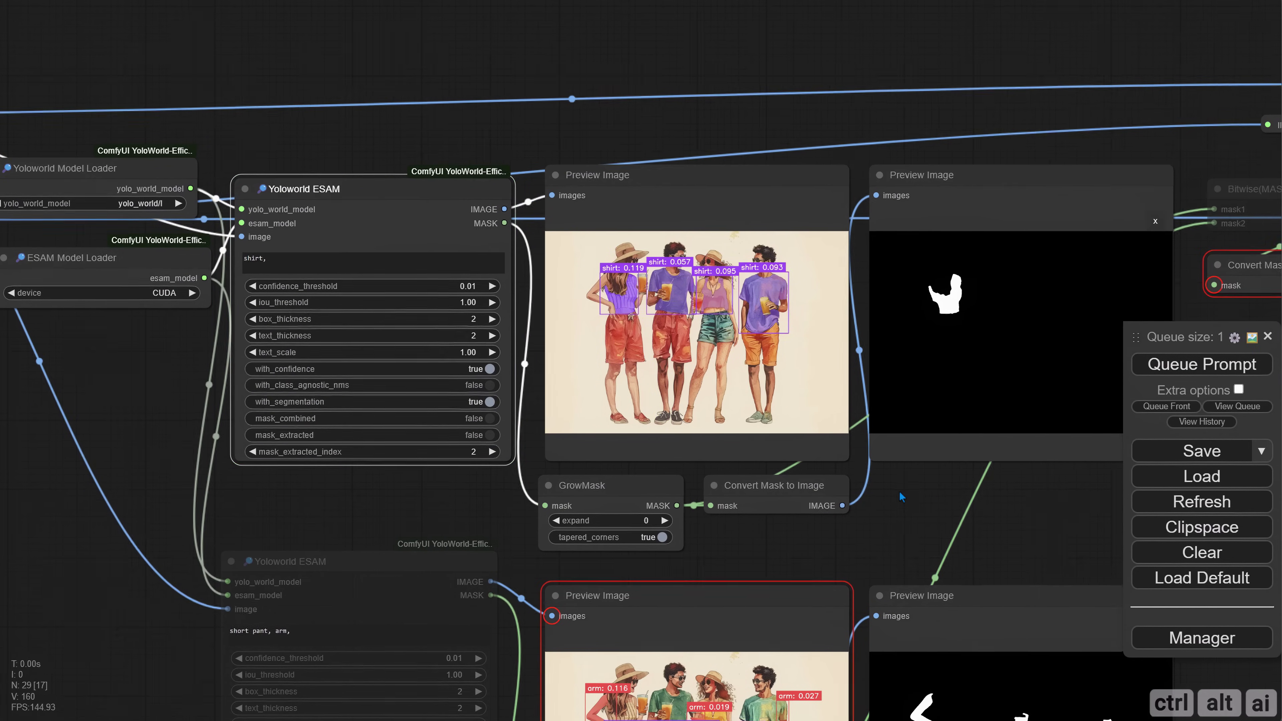
pyautogui.scroll(4, 803, 328)
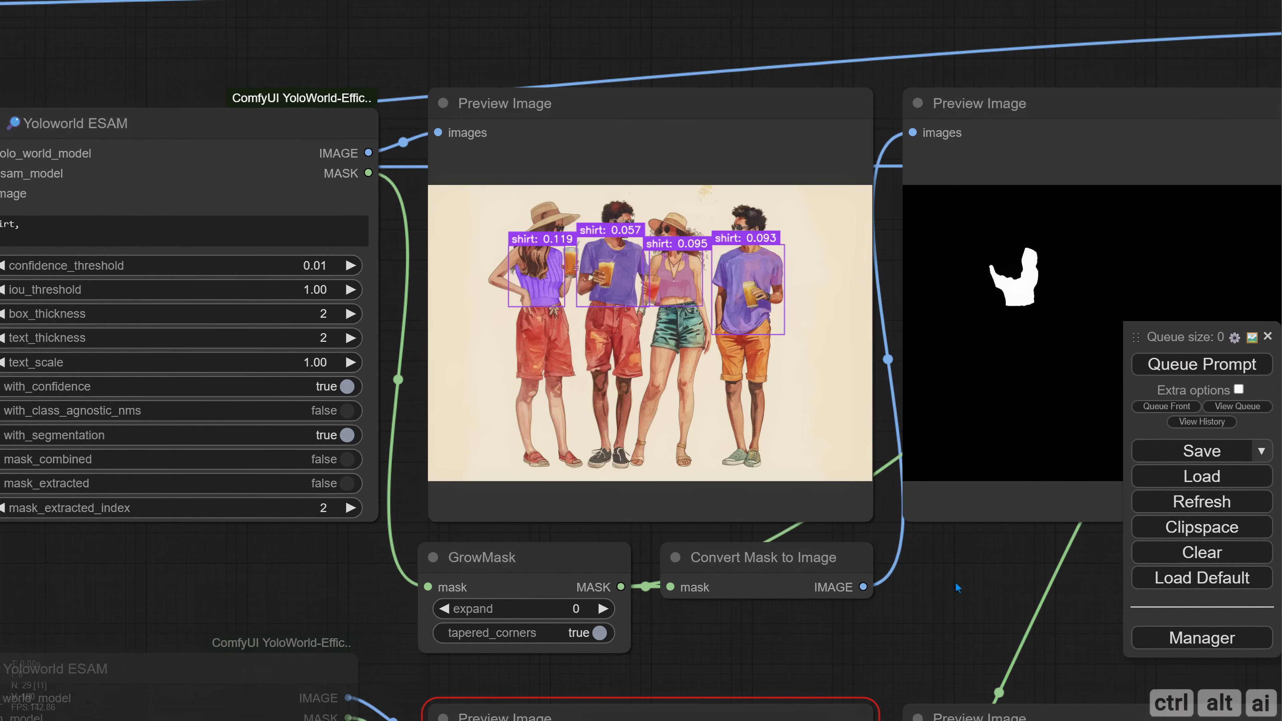
pyautogui.moveTo(958, 592); pyautogui.dragTo(738, 570)
pyautogui.click(1100, 151)
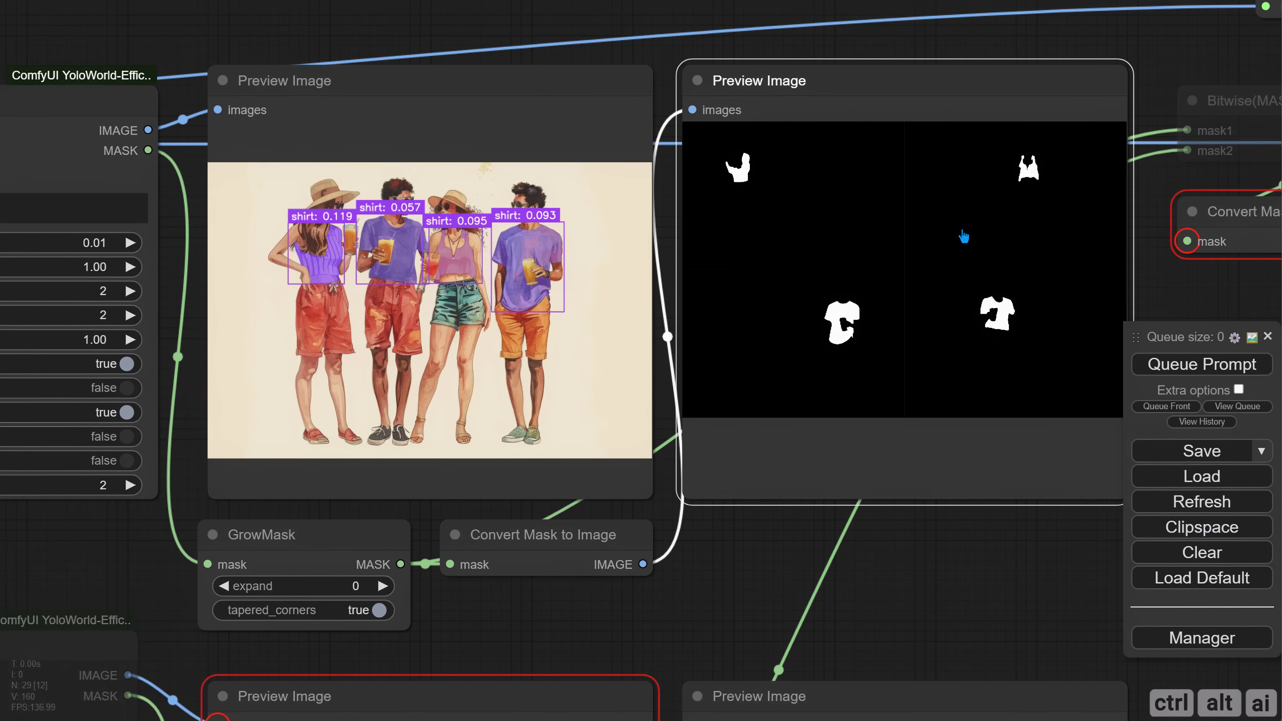
# Step: Turn mask_extracted back on with mask_extracted_index 1 in the upper Yoloworld ESAM node and rerun the workflow
pyautogui.scroll(-2, 799, 386)
pyautogui.moveTo(785, 521); pyautogui.dragTo(931, 493)
pyautogui.moveTo(306, 459); pyautogui.dragTo(304, 458)
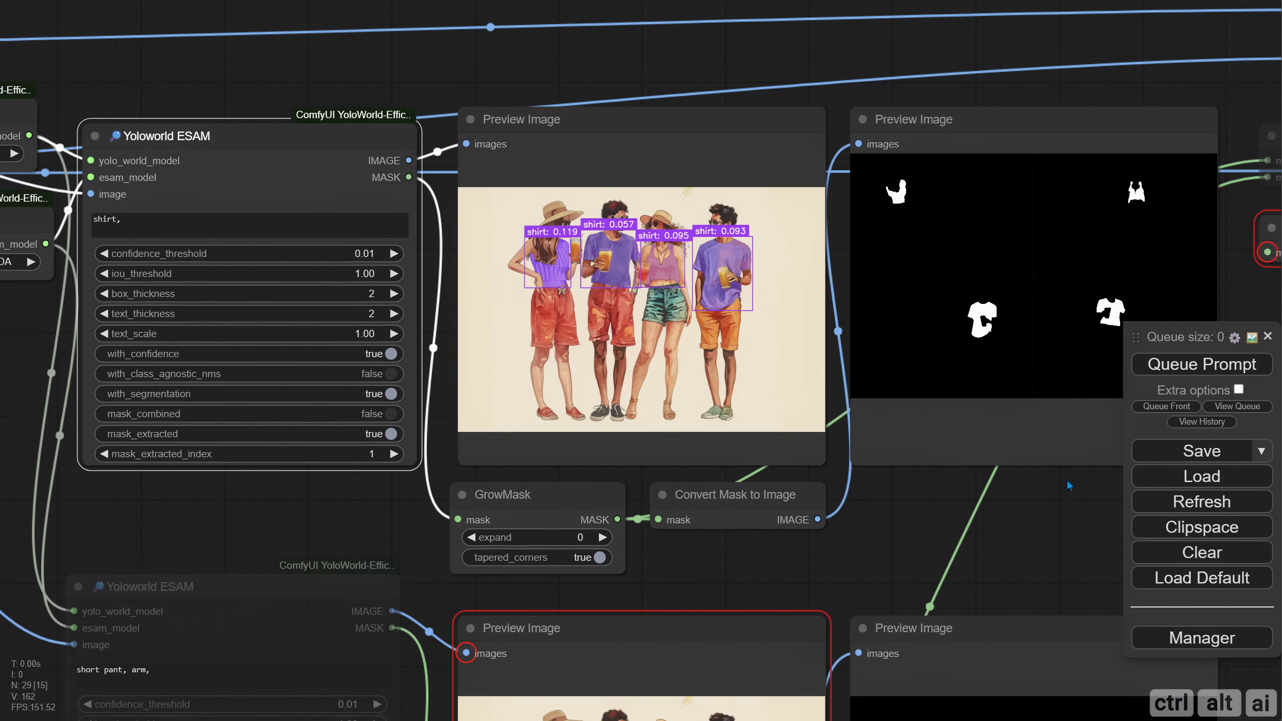
pyautogui.moveTo(1101, 497); pyautogui.dragTo(739, 499)
pyautogui.moveTo(1027, 402); pyautogui.dragTo(918, 415)
pyautogui.click(1169, 366)
# Step: Bypass the Bitwise(MASK - MASK) node so the single shirt mask passes straight through
pyautogui.moveTo(758, 321); pyautogui.dragTo(623, 340)
pyautogui.click(722, 184)
pyautogui.hotkey('ctrl', 'b')
# Step: Set CR Color Gradient's start_color to pink, run the workflow, and inspect the recolored yellow top
pyautogui.moveTo(731, 426); pyautogui.dragTo(529, 402)
pyautogui.scroll(-4, 670, 395)
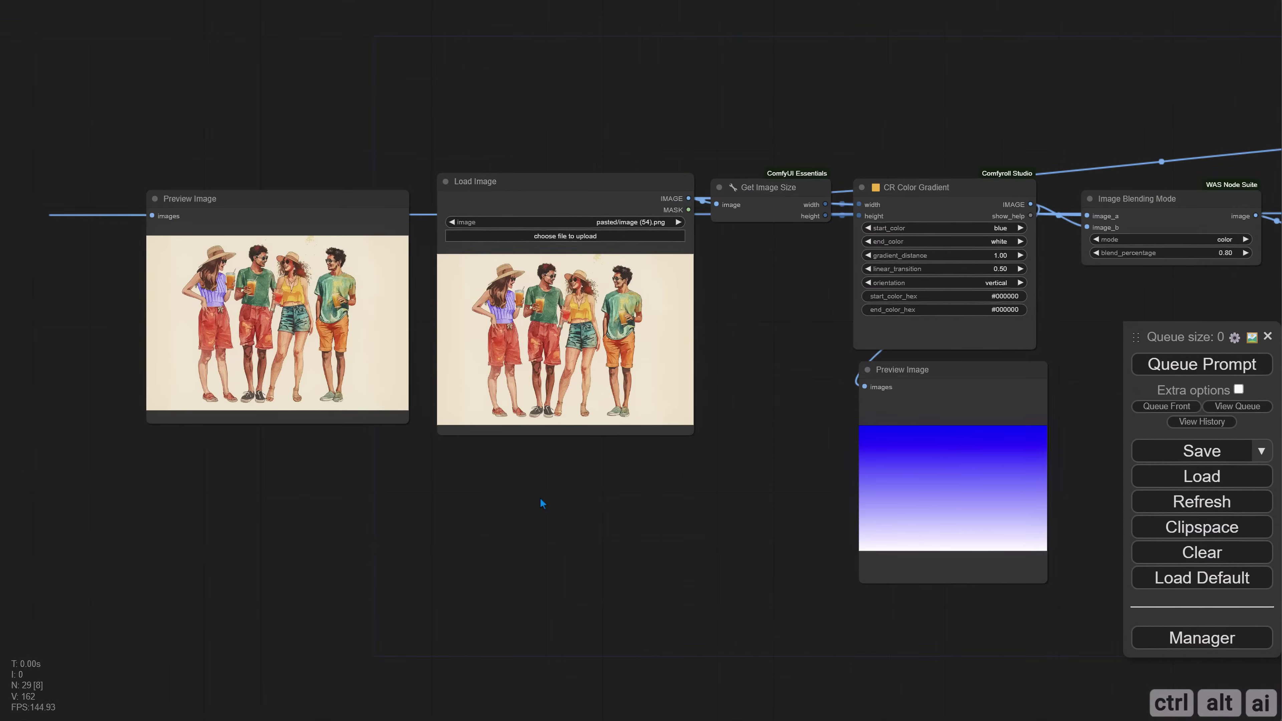
pyautogui.scroll(2, 609, 390)
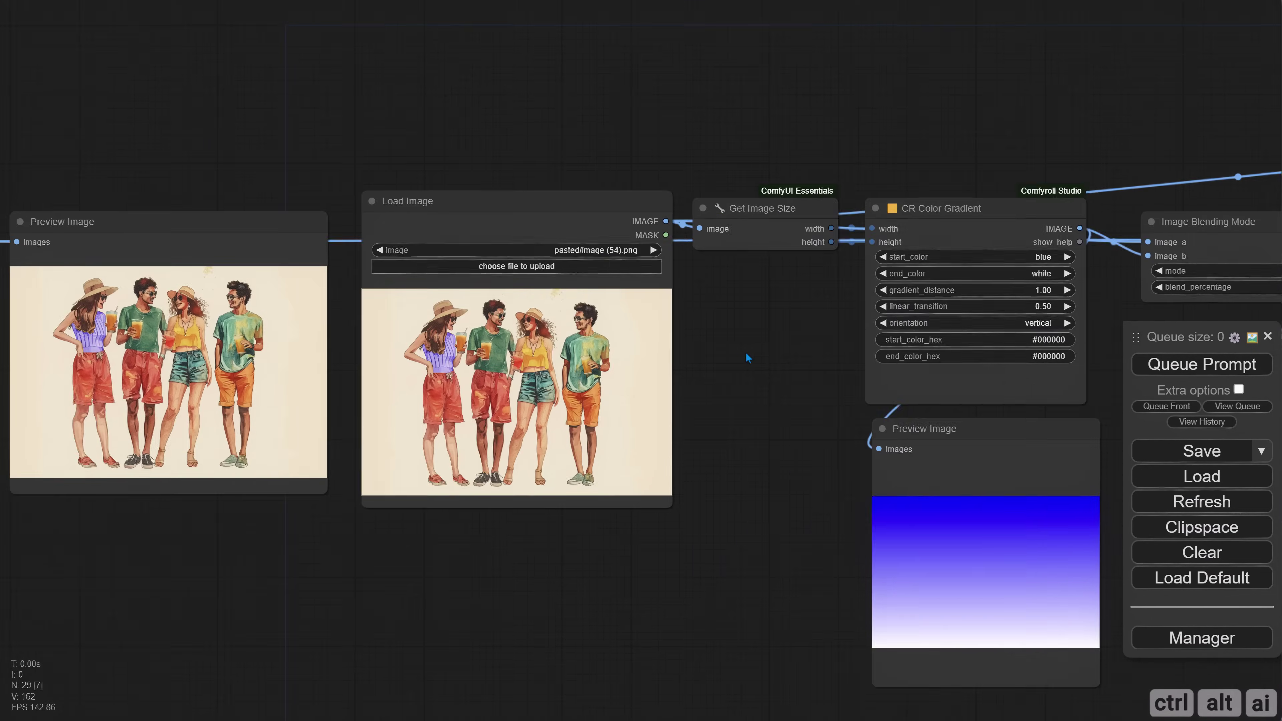
pyautogui.click(941, 263)
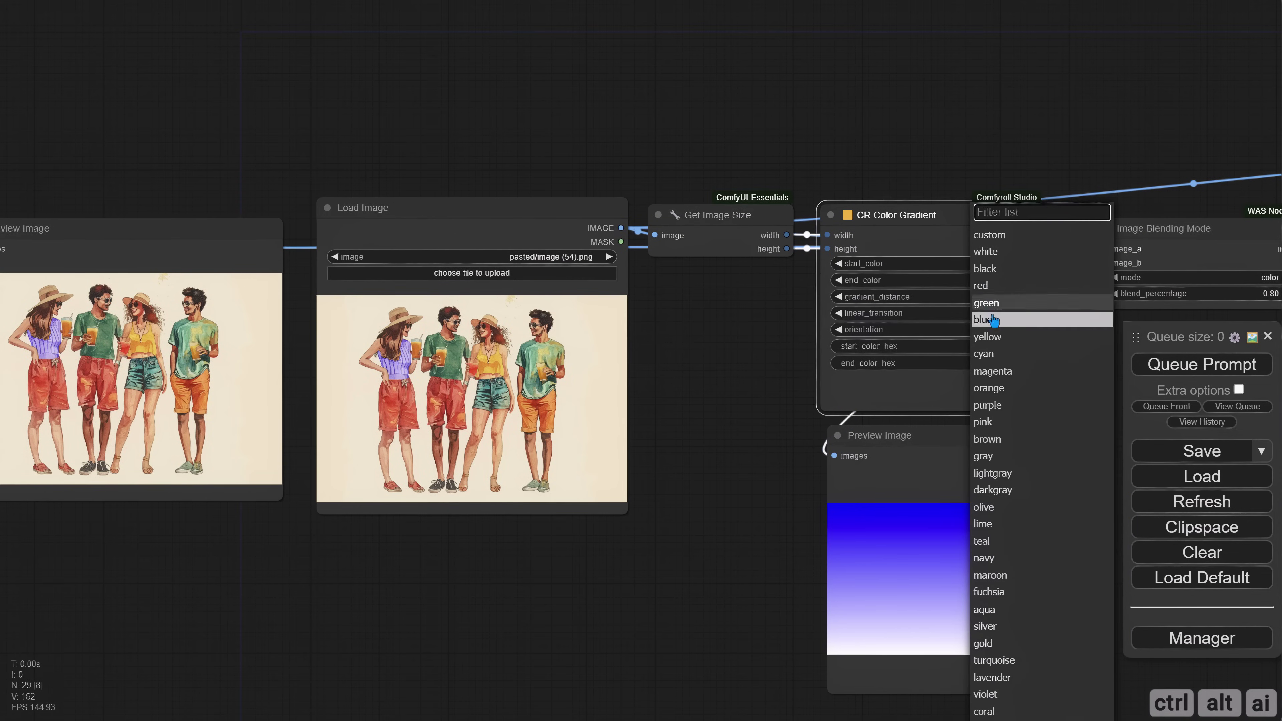
pyautogui.click(1009, 424)
pyautogui.hotkey('ctrl', 'Return')
pyautogui.moveTo(680, 432); pyautogui.dragTo(761, 428)
pyautogui.scroll(4, 267, 349)
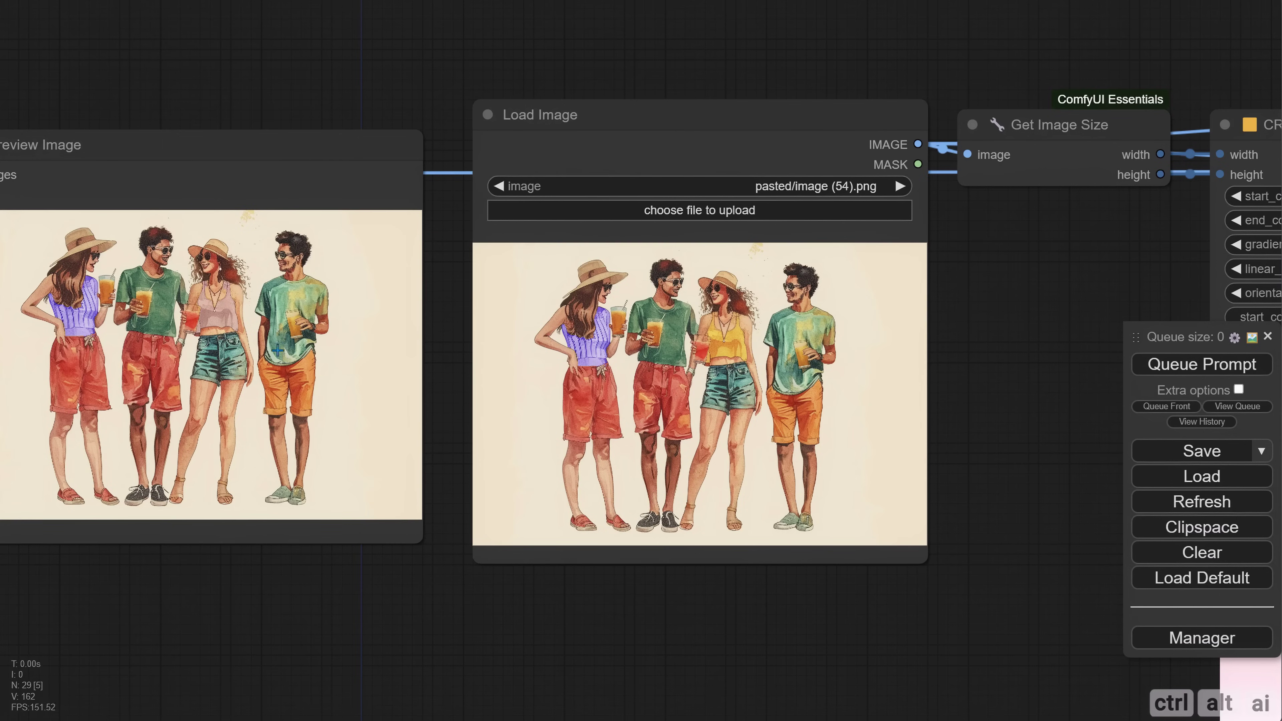
# Step: Set CR Color Gradient's start_color to fuchsia and rerun the workflow
pyautogui.scroll(-4, 323, 311)
pyautogui.click(1096, 249)
pyautogui.scroll(-1, 1116, 662)
pyautogui.click(1109, 550)
pyautogui.hotkey('ctrl', 'Return')
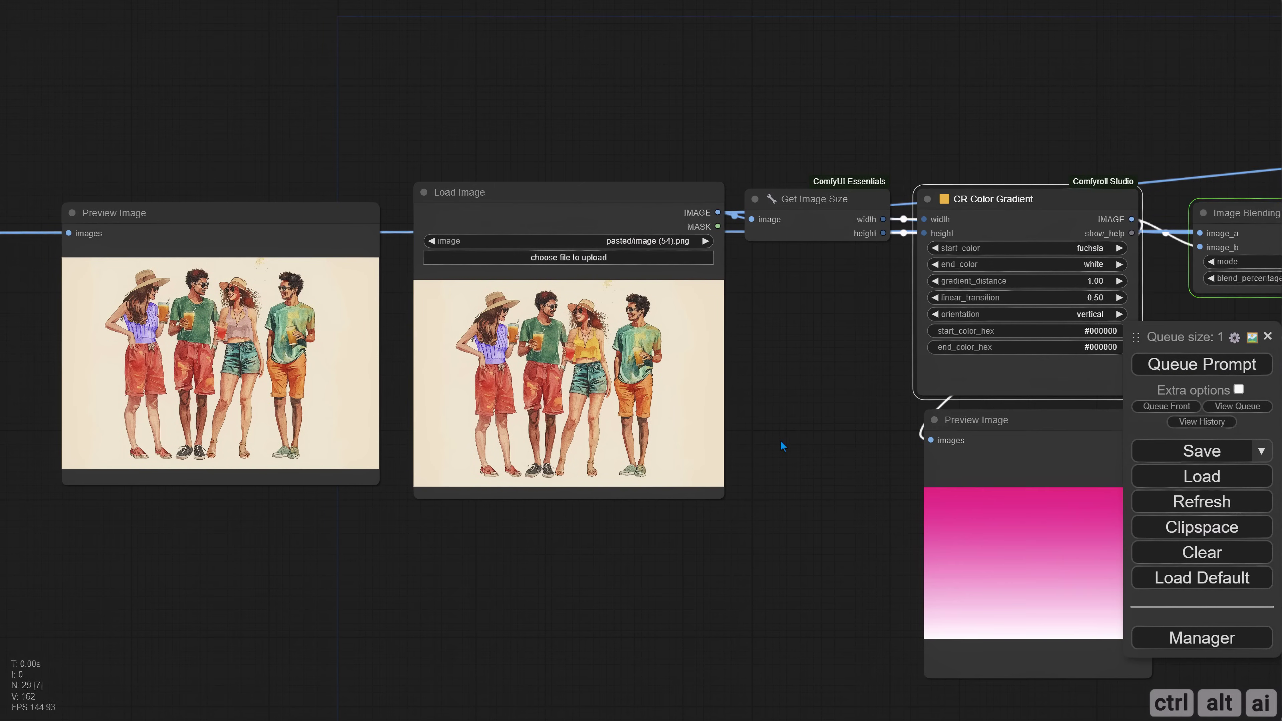
# Step: Copy the final preview with the fuchsia top into the Load Image node
pyautogui.scroll(2, 146, 382)
pyautogui.click(356, 449)
pyautogui.click(586, 414)
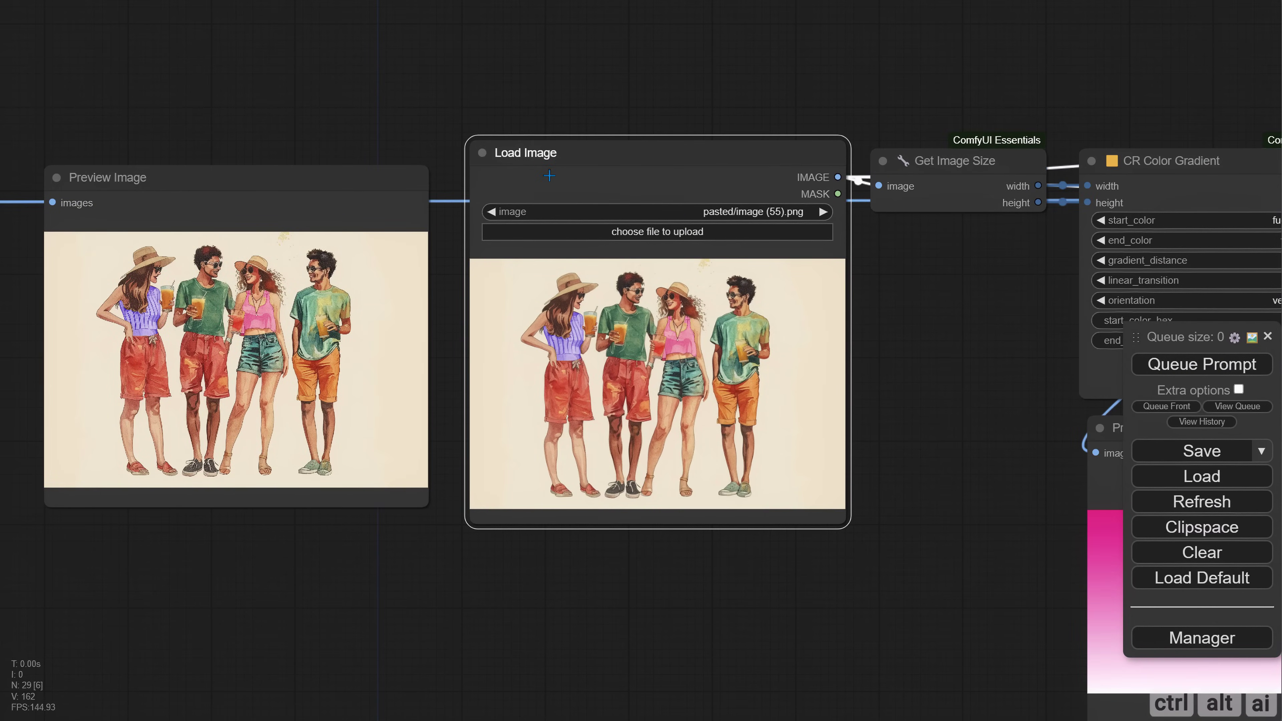
# Step: Target the shirt mask of the man in the tie-dye shirt, set the gradient's start_color to a red shade, and run
pyautogui.scroll(-2, 586, 414)
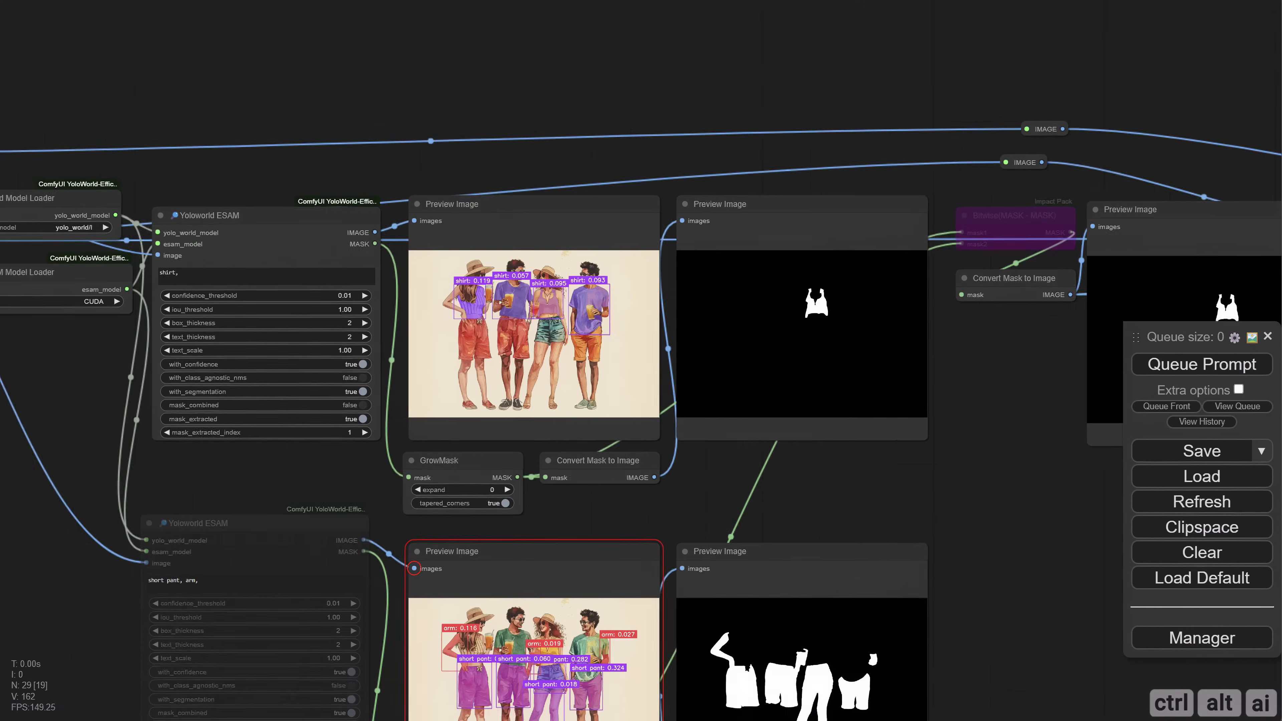
pyautogui.scroll(-1, 641, 361)
pyautogui.scroll(1, 642, 361)
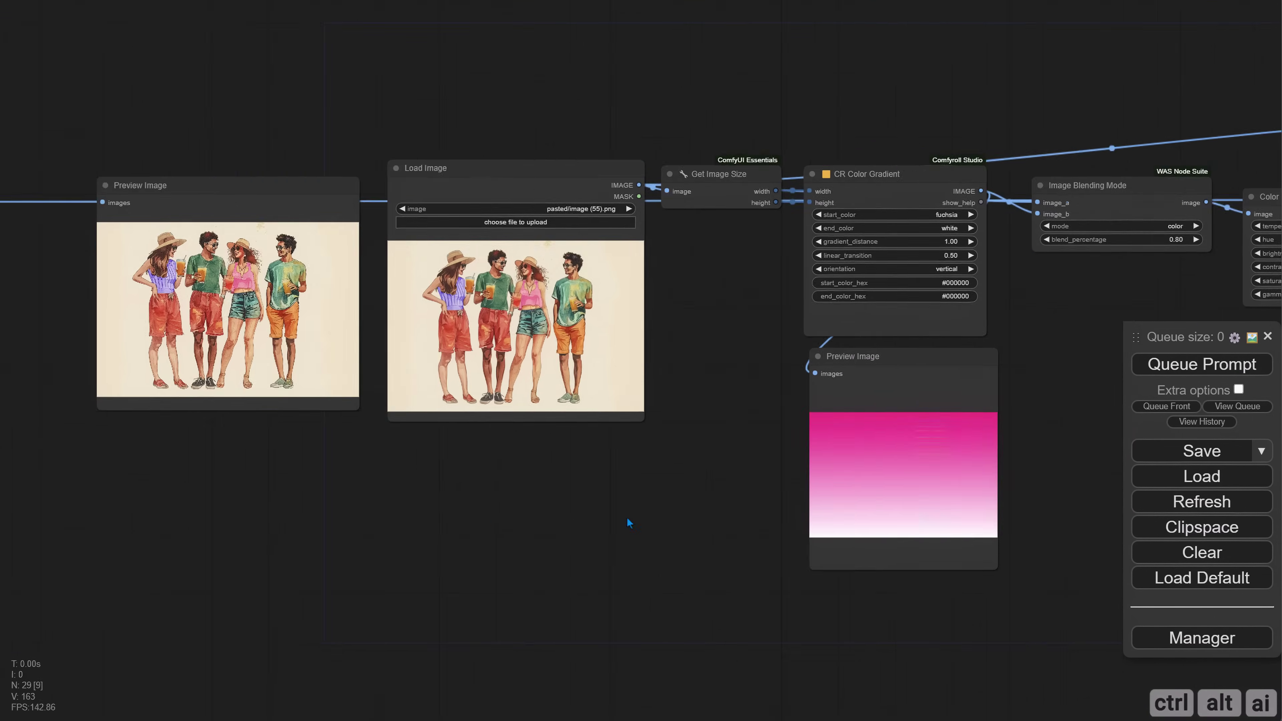
pyautogui.scroll(2, 878, 308)
pyautogui.click(1032, 199)
pyautogui.click(1056, 252)
pyautogui.hotkey('ctrl', 'Return')
# Step: Copy the final preview with the reddish shirt into the Load Image node
pyautogui.moveTo(499, 548); pyautogui.dragTo(581, 571)
pyautogui.rightClick(396, 253)
pyautogui.click(657, 354)
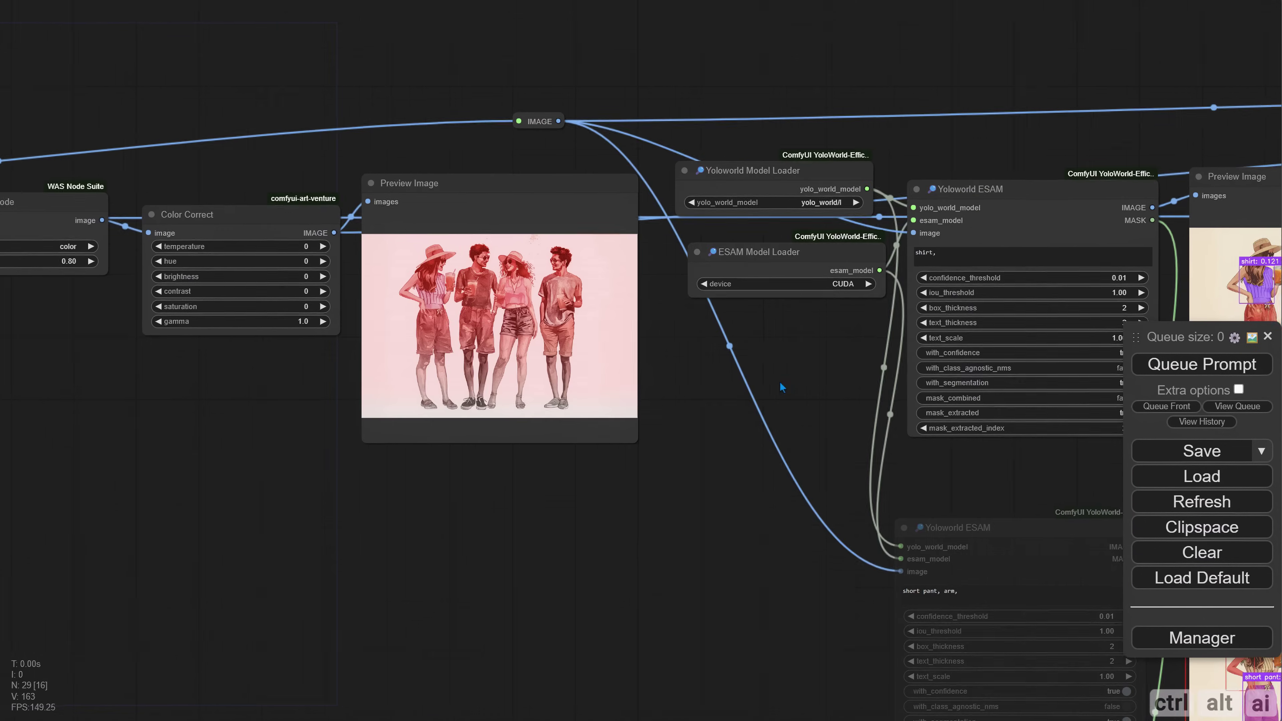
# Step: Target the shirt mask of the man in the plain green shirt, set the gradient's start_color to olive, and run
pyautogui.scroll(2, 932, 467)
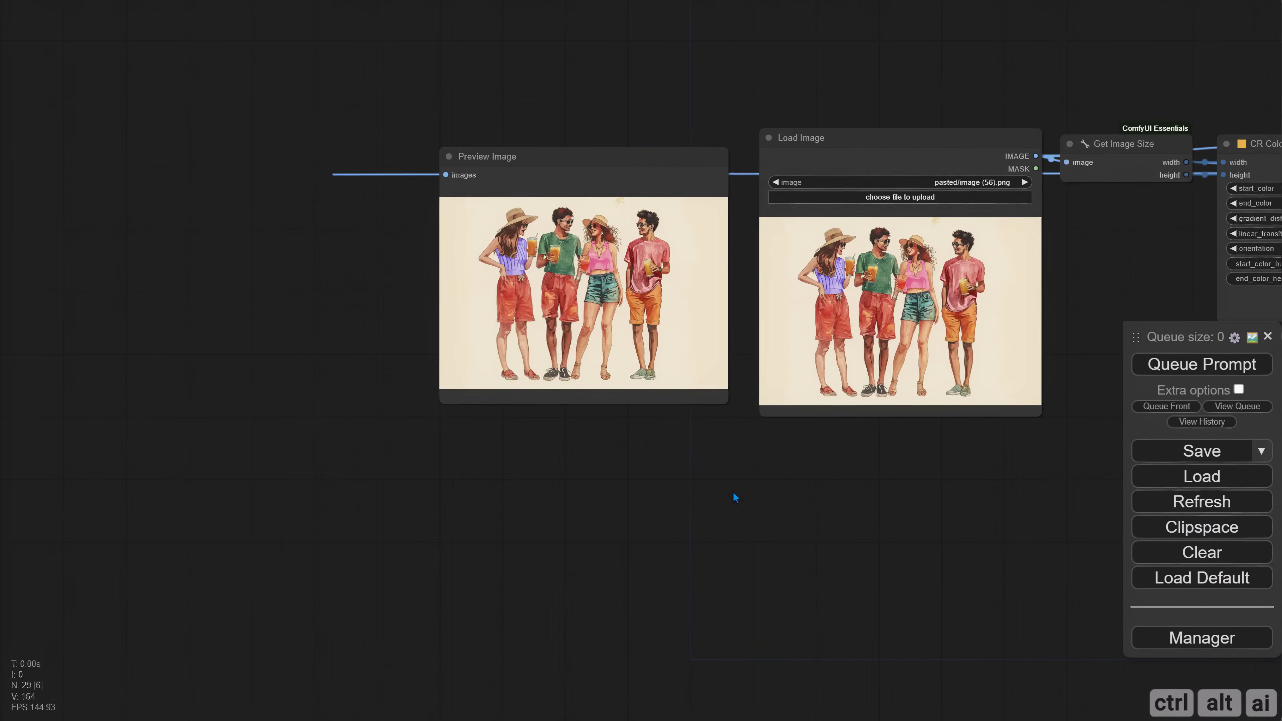
pyautogui.moveTo(724, 491); pyautogui.dragTo(232, 491)
pyautogui.click(884, 188)
pyautogui.click(908, 493)
pyautogui.click(1191, 375)
pyautogui.moveTo(438, 468); pyautogui.dragTo(580, 494)
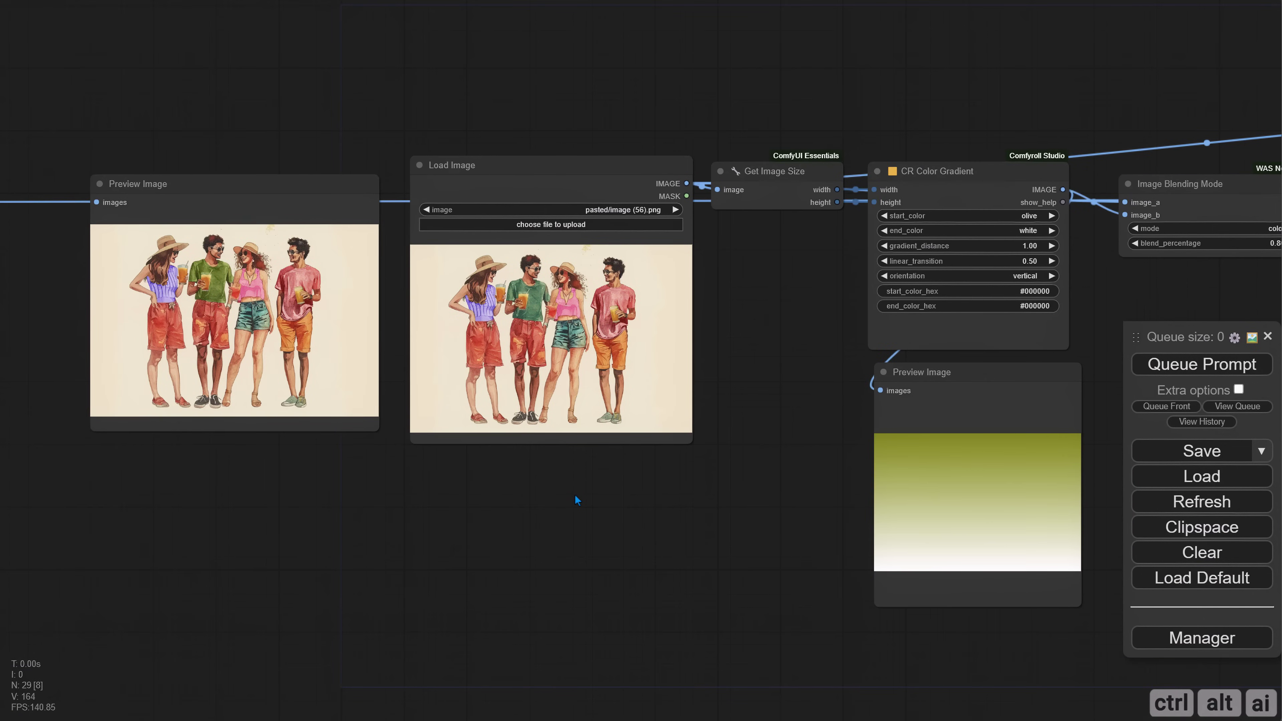
# Step: Copy the final preview with the recolored olive shirt into the Load Image node
pyautogui.moveTo(406, 487); pyautogui.dragTo(530, 515)
pyautogui.scroll(4, 530, 515)
pyautogui.rightClick(267, 151)
pyautogui.click(303, 146)
pyautogui.rightClick(628, 90)
pyautogui.click(707, 169)
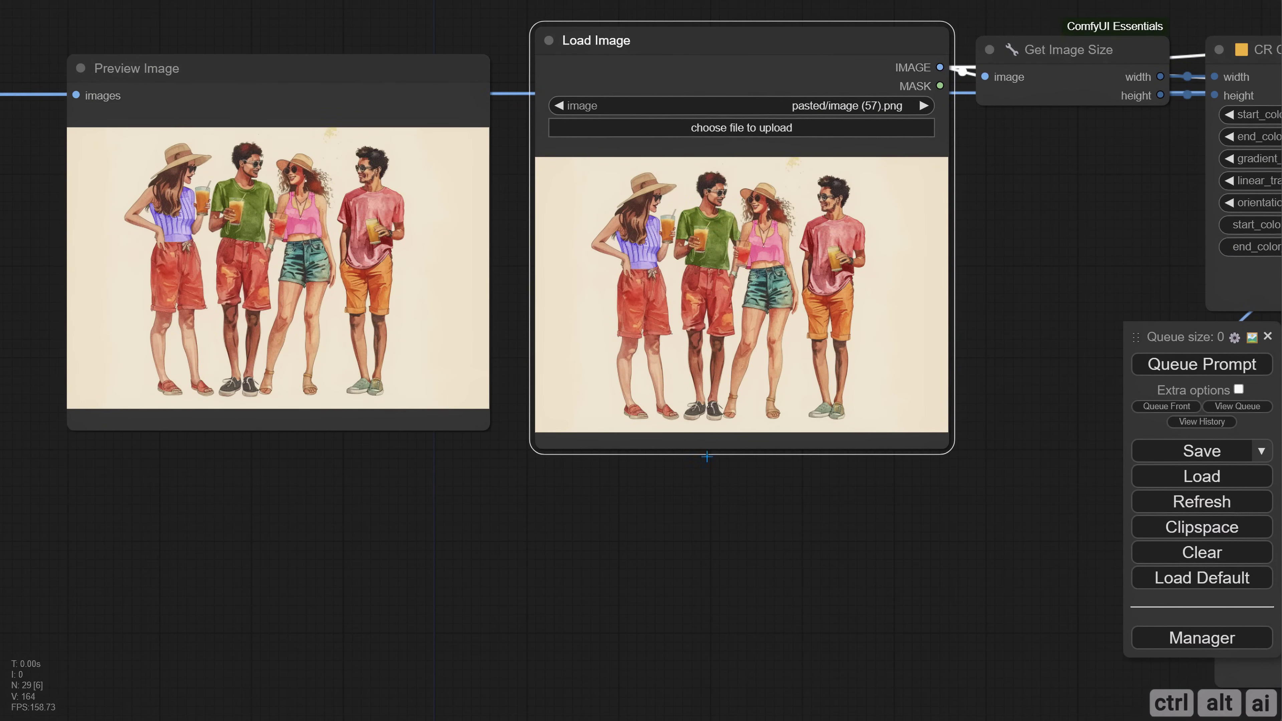
# Step: Set the active Yoloworld ESAM node's prompt to "pants," and run the workflow
pyautogui.scroll(-2, 696, 442)
pyautogui.moveTo(995, 489); pyautogui.dragTo(545, 487)
pyautogui.scroll(-2, 348, 423)
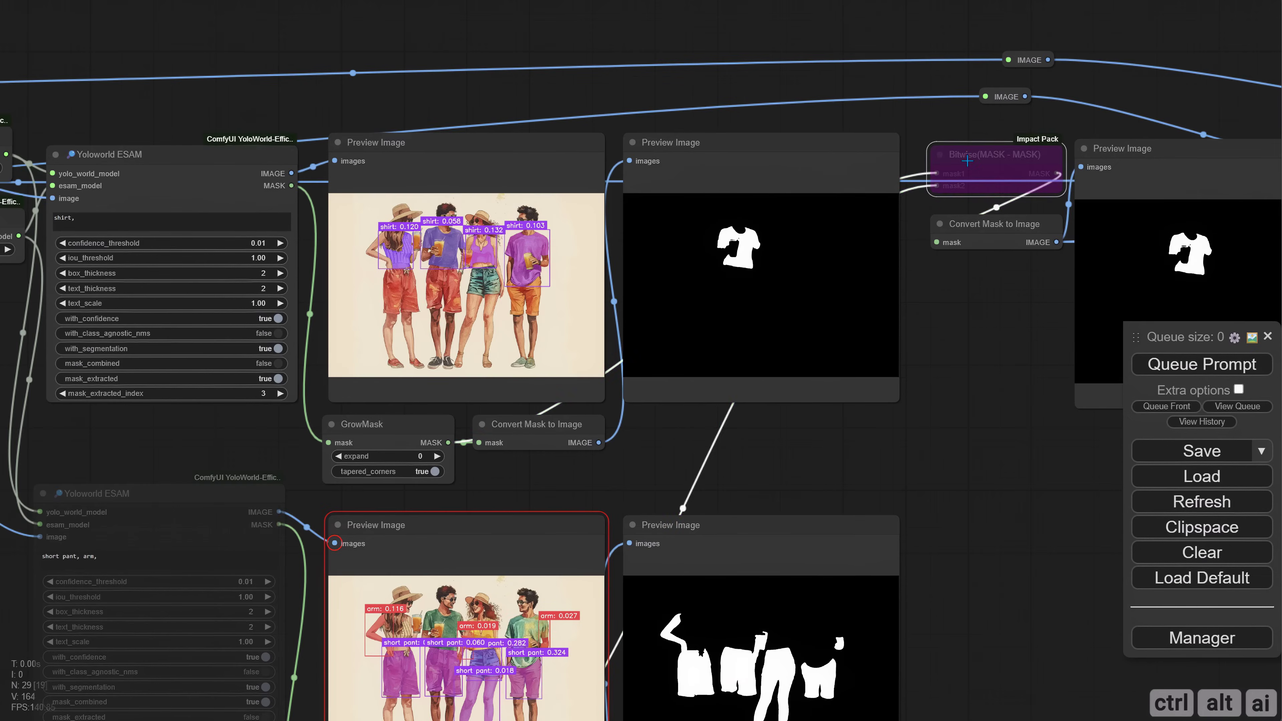
pyautogui.scroll(2, 230, 199)
pyautogui.moveTo(251, 195); pyautogui.dragTo(230, 199)
pyautogui.click(1166, 372)
pyautogui.moveTo(1007, 474); pyautogui.dragTo(807, 477)
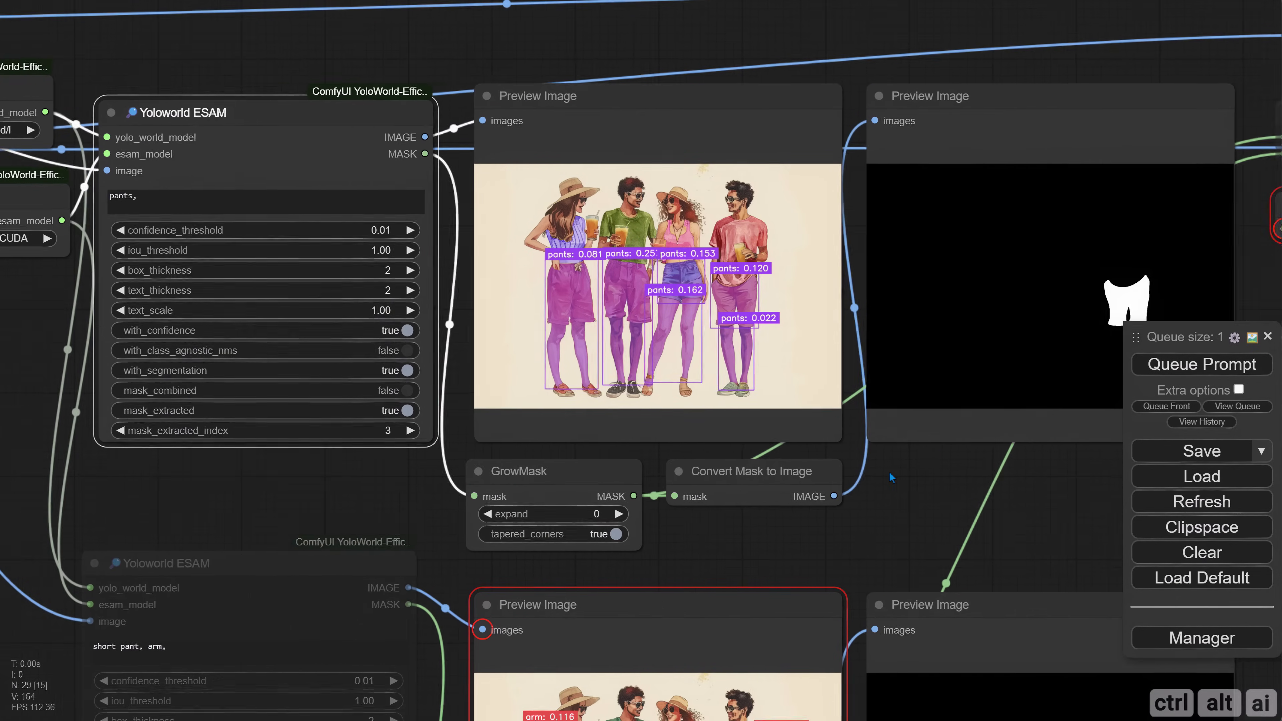
# Step: Disable mask_extracted on the active Yoloworld ESAM node and rerun to preview all pants masks
pyautogui.click(314, 412)
pyautogui.click(1232, 372)
pyautogui.click(824, 302)
# Step: Change the Yoloworld ESAM prompt to "short pants," and rerun the workflow
pyautogui.moveTo(76, 207); pyautogui.dragTo(112, 213)
pyautogui.write('shor')
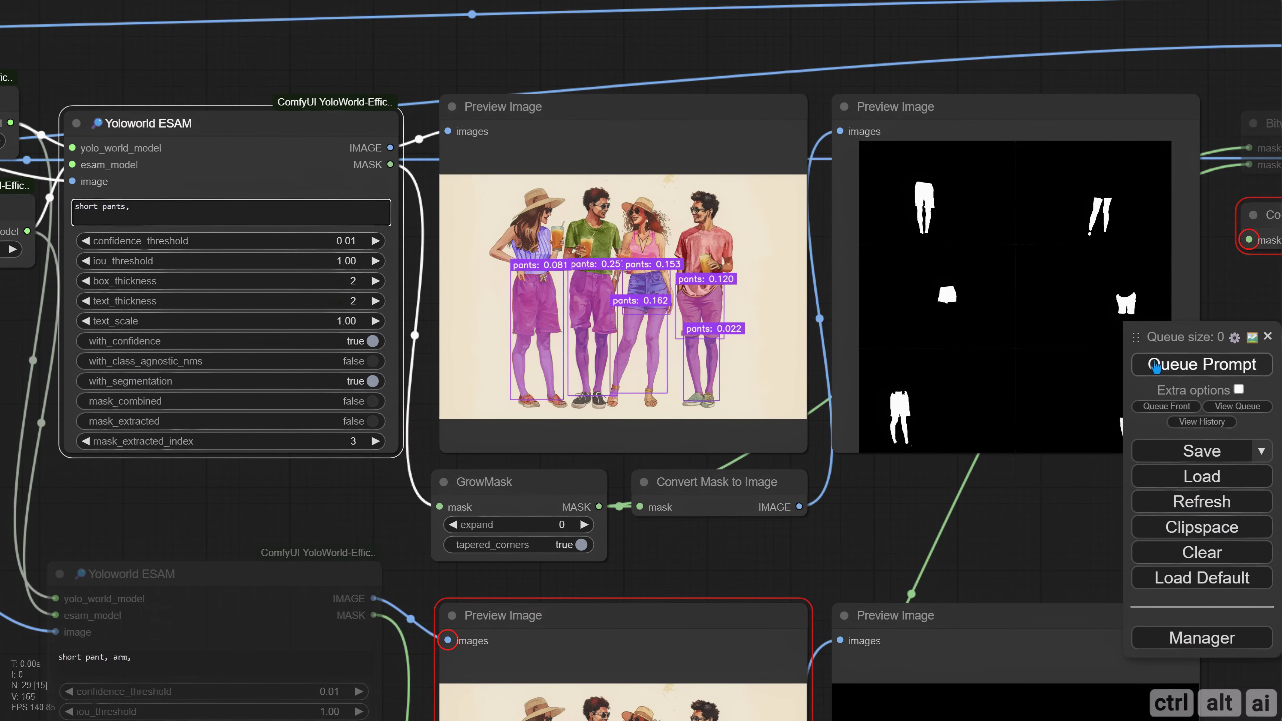
pyautogui.write('t pants,')
pyautogui.click(1161, 363)
# Step: Step through the individual short pants masks in the mask preview
pyautogui.moveTo(537, 321); pyautogui.dragTo(499, 326)
pyautogui.moveTo(645, 344); pyautogui.dragTo(599, 289)
pyautogui.click(876, 155)
pyautogui.press('Right')
pyautogui.press('Right')
pyautogui.press('Right')
pyautogui.press('Right')
pyautogui.press('Right')
pyautogui.press('Right')
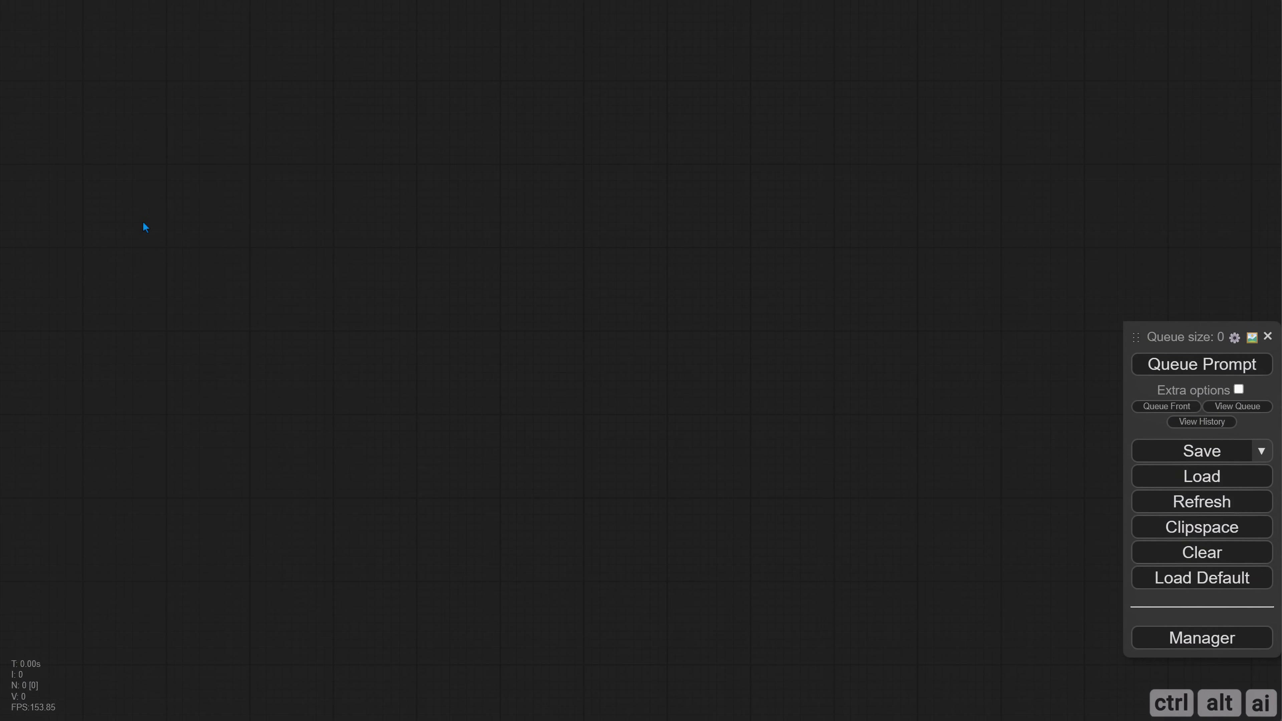
# Step: Add a Load Checkpoint node on the empty canvas, choose juggernautXL_v9Rundiffusionphoto2.safetensors, and widen the node to fit the name
pyautogui.doubleClick(142, 221)
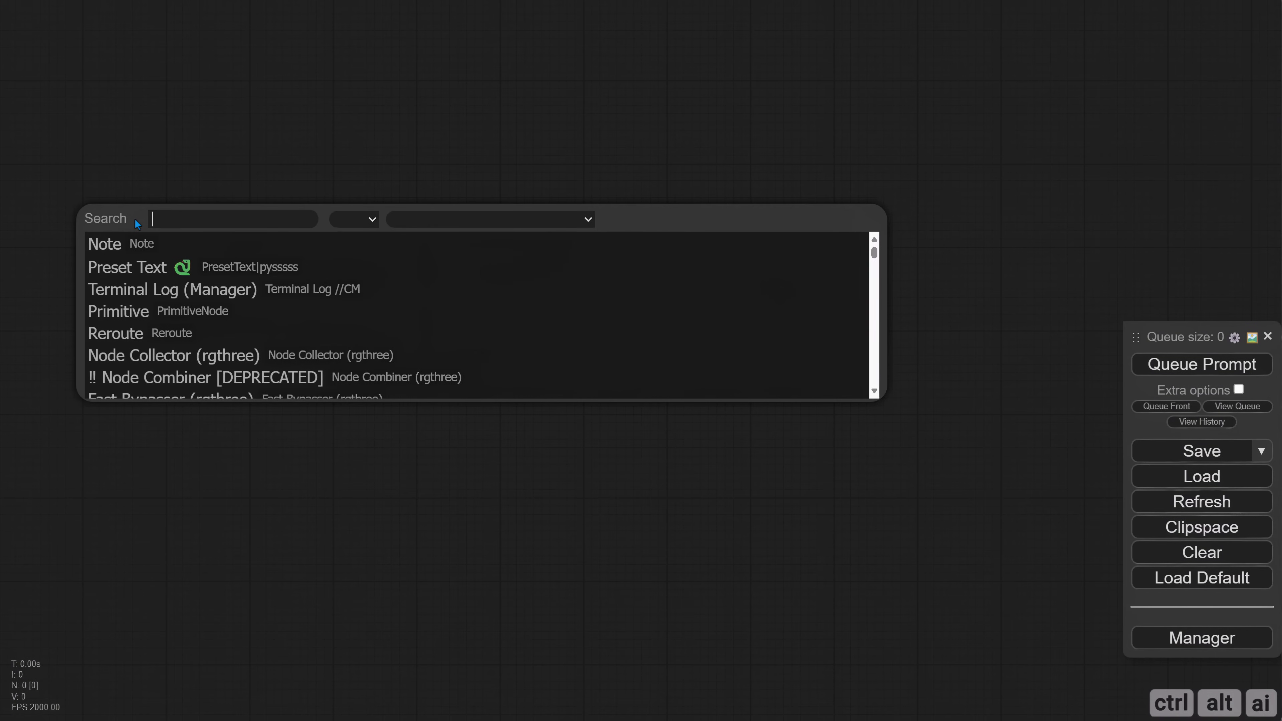
pyautogui.write('load c')
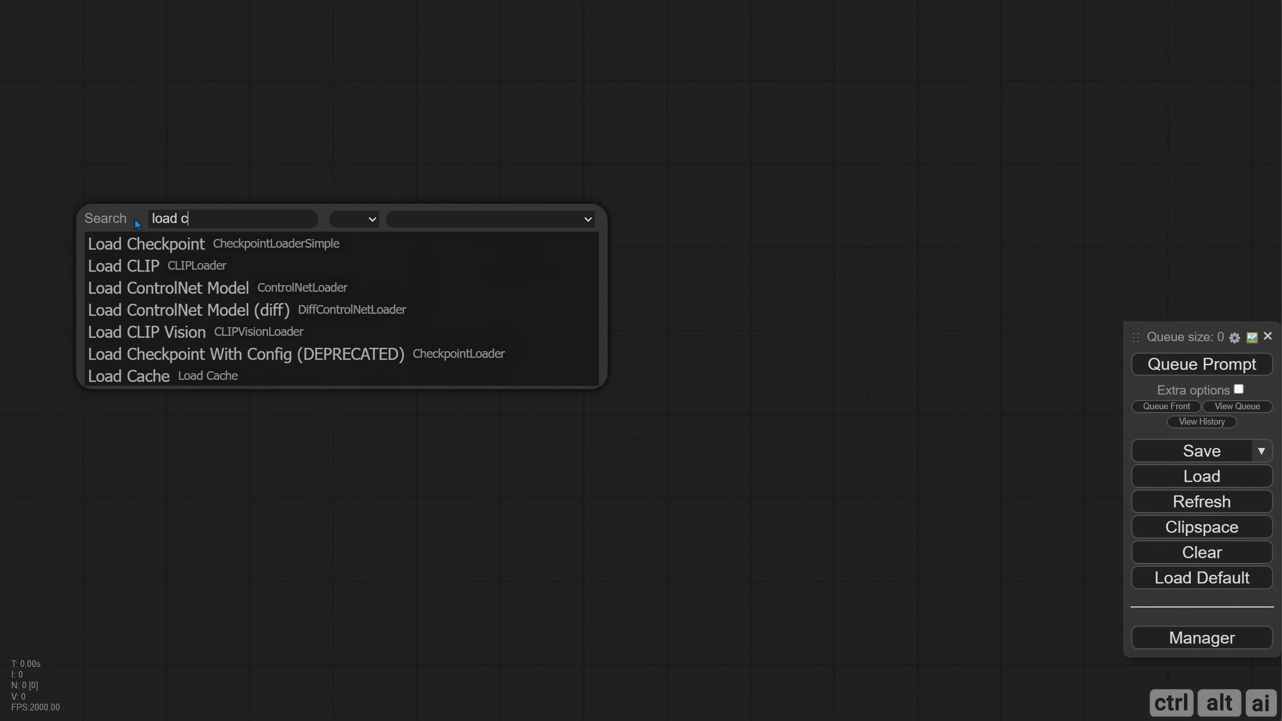
pyautogui.click(200, 244)
pyautogui.moveTo(200, 243); pyautogui.dragTo(98, 207)
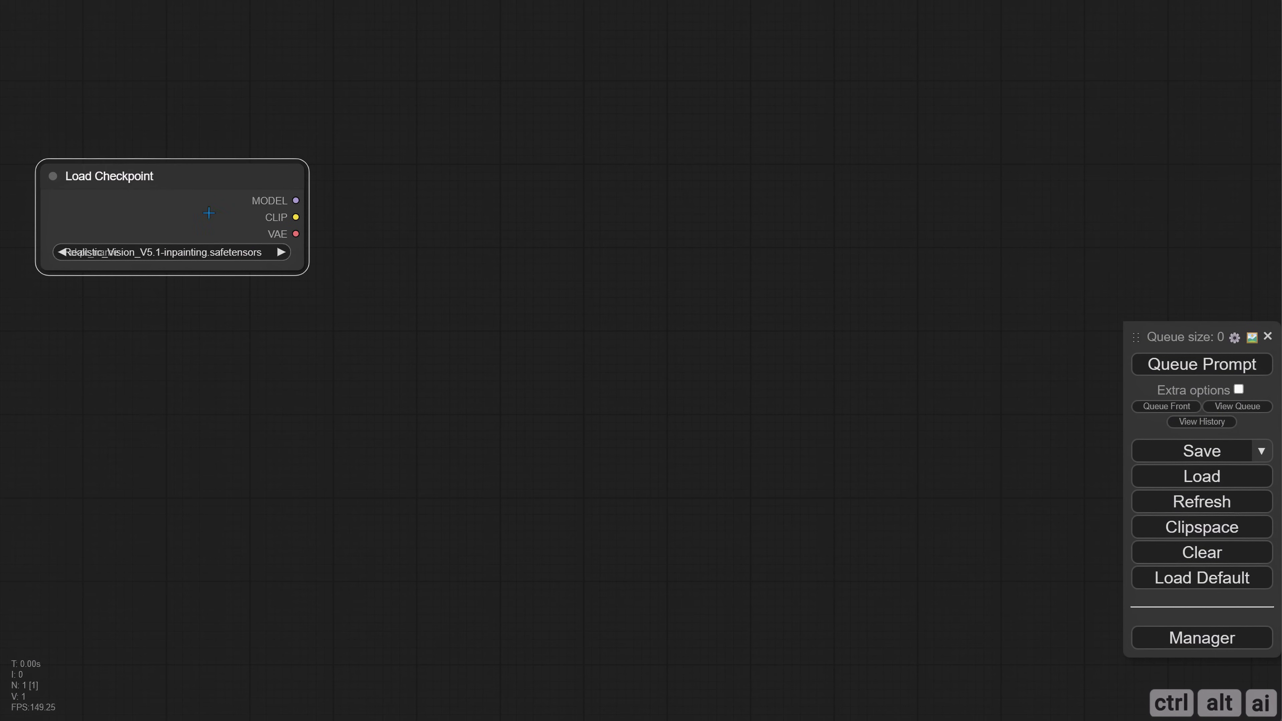
pyautogui.click(245, 259)
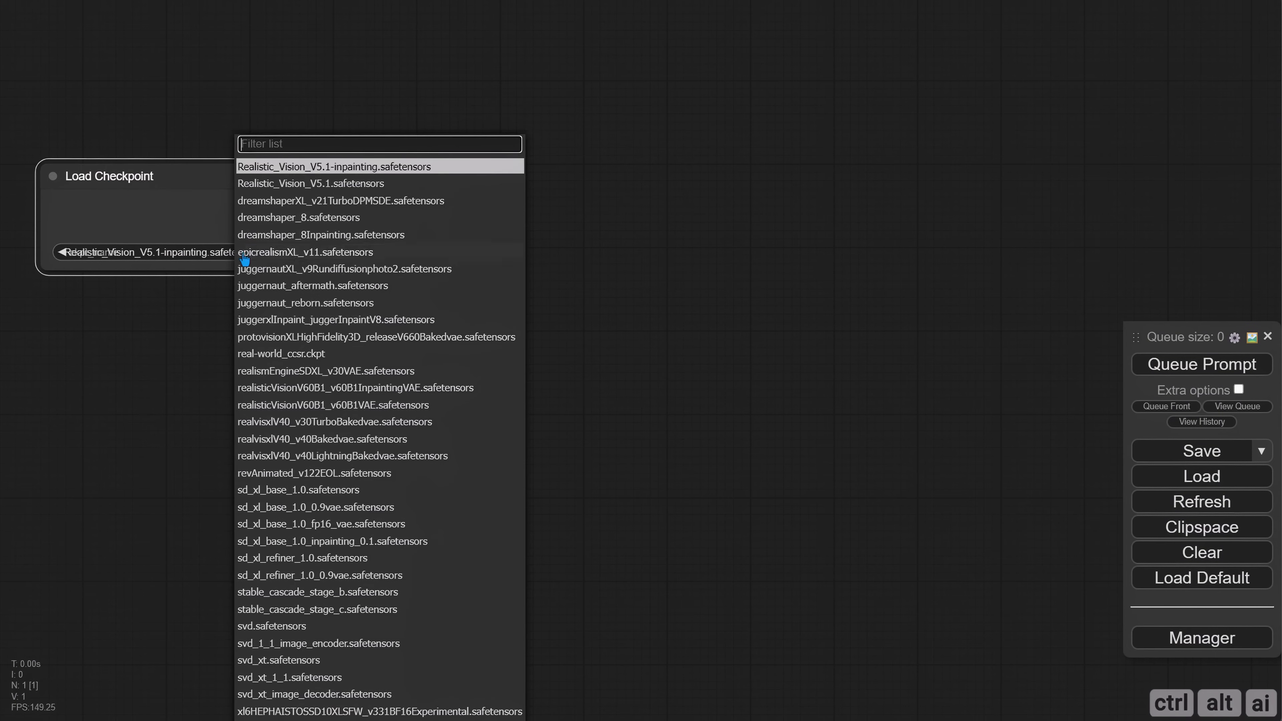
pyautogui.click(310, 270)
pyautogui.moveTo(300, 268); pyautogui.dragTo(407, 270)
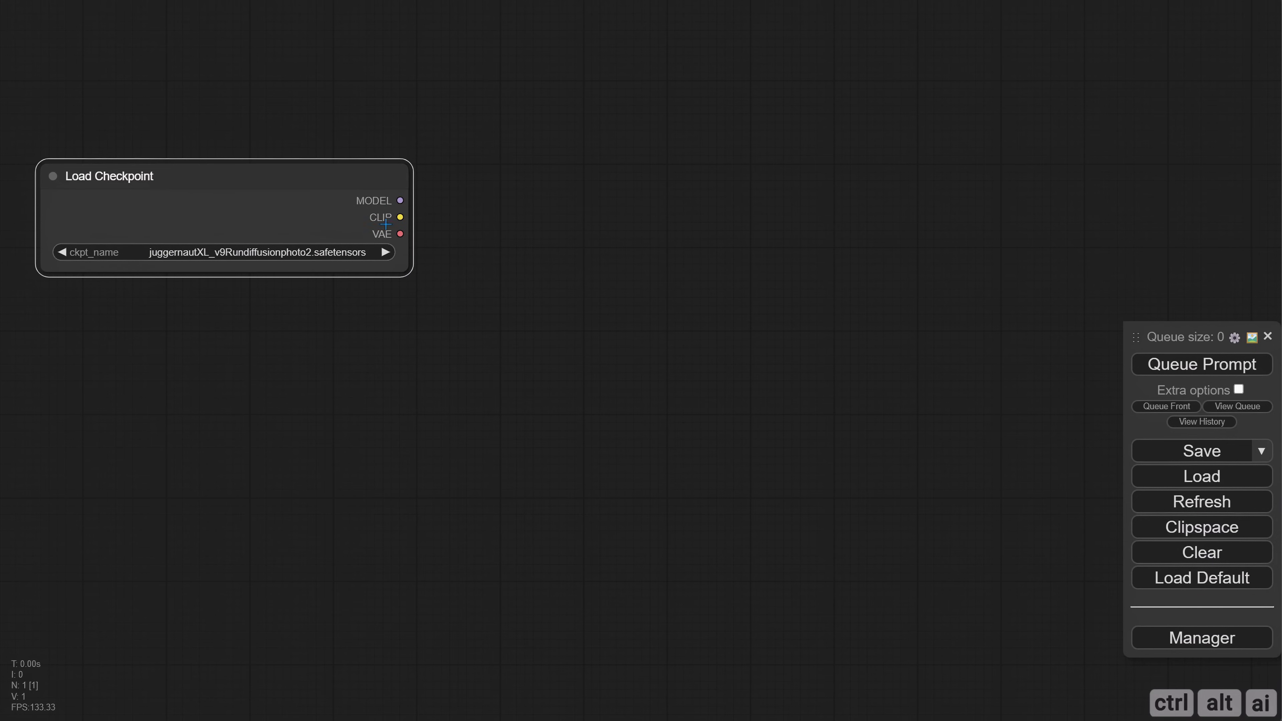
# Step: Add a Load Image node below the checkpoint loader and load the masked motorcycle image clipspace-mask-3090588.699999988.png
pyautogui.doubleClick(176, 336)
pyautogui.write('load im')
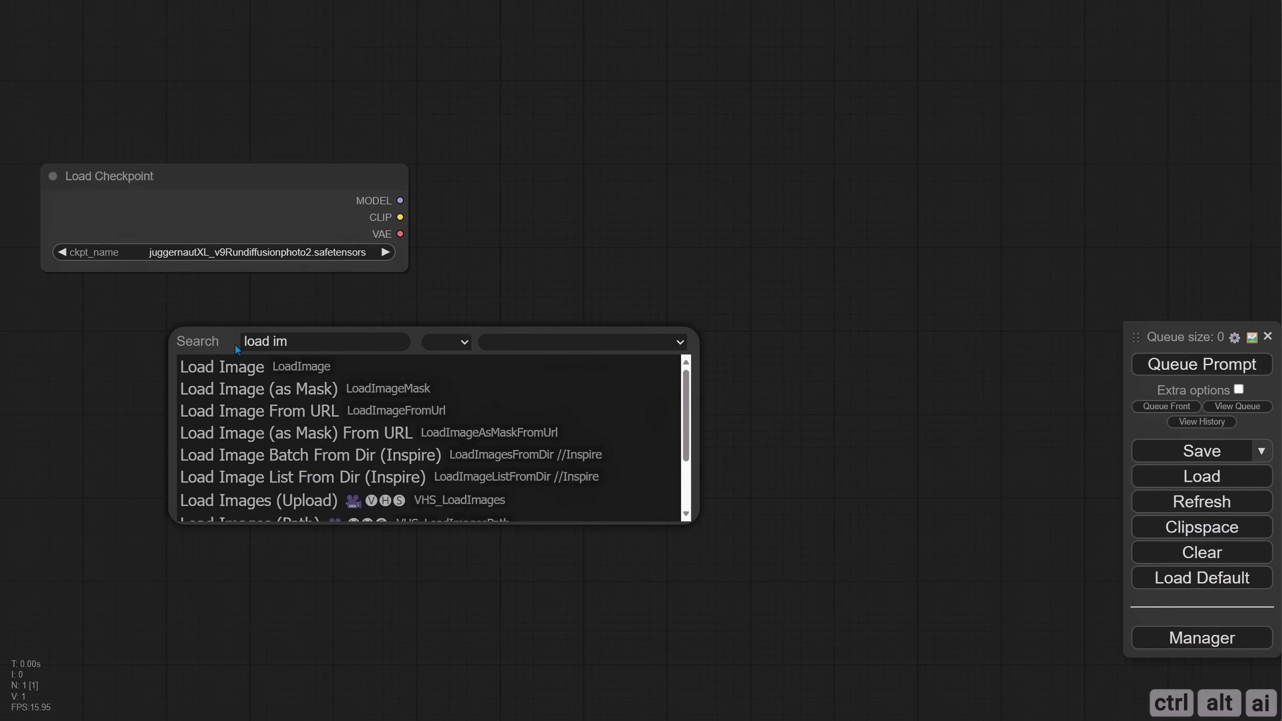
pyautogui.click(262, 371)
pyautogui.click(240, 405)
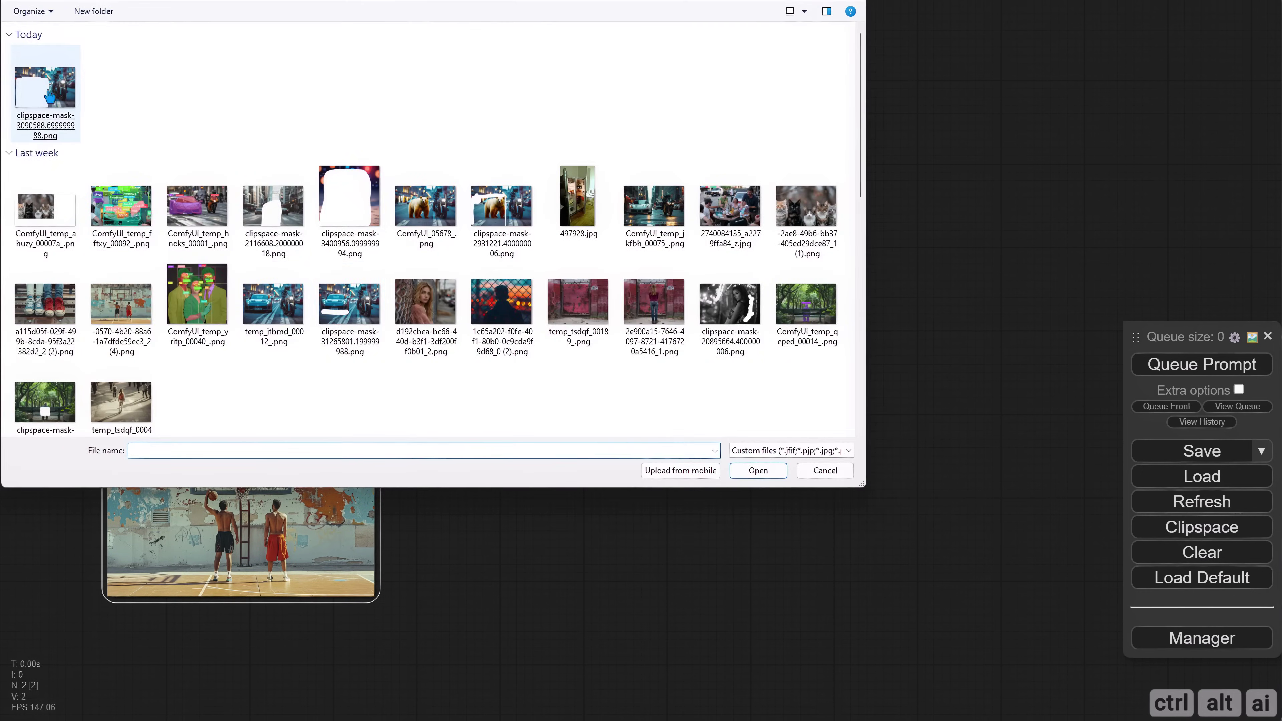
pyautogui.doubleClick(46, 93)
# Step: Add a Self-Attention Guidance node fed by the checkpoint's MODEL output
pyautogui.moveTo(483, 384); pyautogui.dragTo(372, 415)
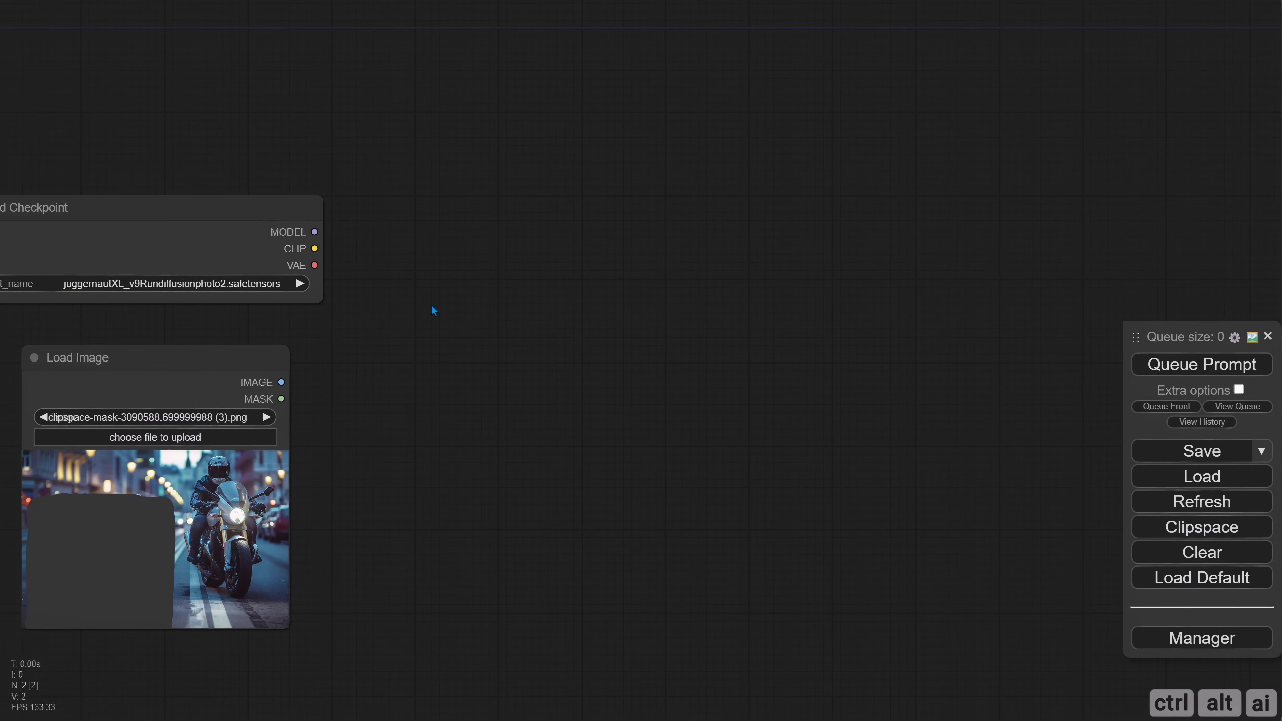
pyautogui.moveTo(435, 307); pyautogui.dragTo(346, 332)
pyautogui.moveTo(222, 256); pyautogui.dragTo(293, 266)
pyautogui.click(315, 284)
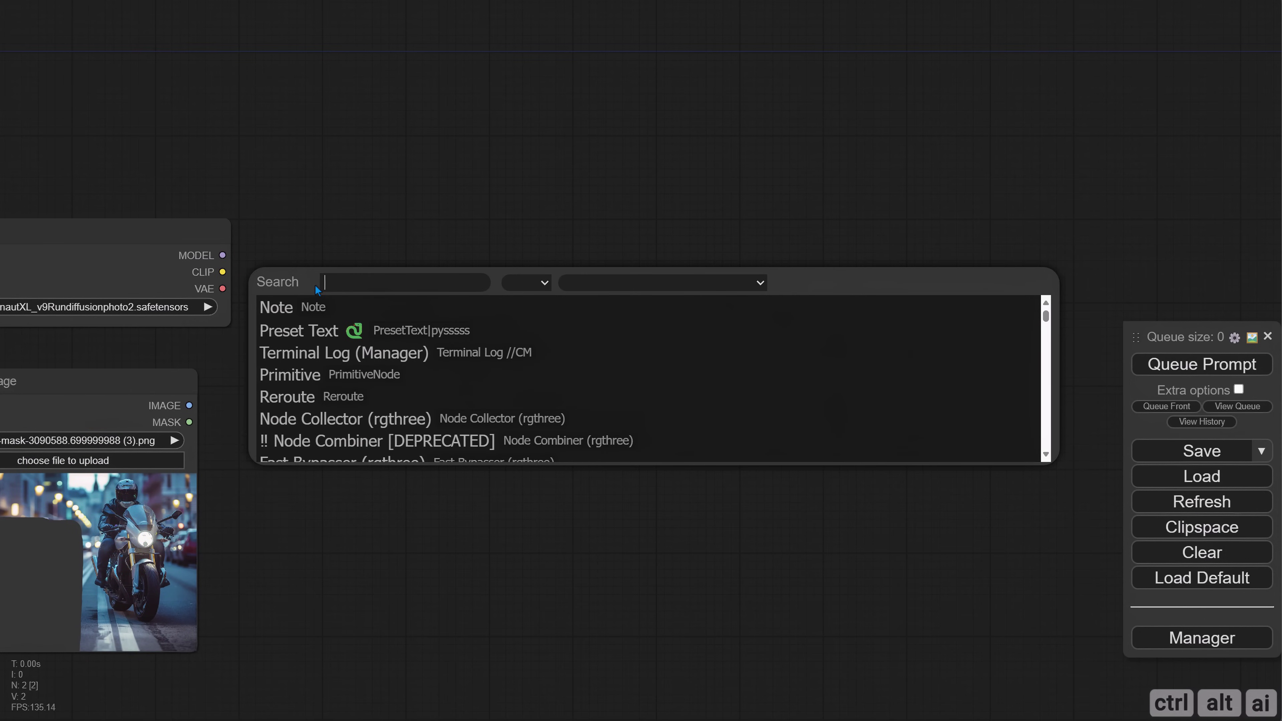
pyautogui.write('self')
pyautogui.click(341, 306)
pyautogui.moveTo(557, 351); pyautogui.dragTo(498, 320)
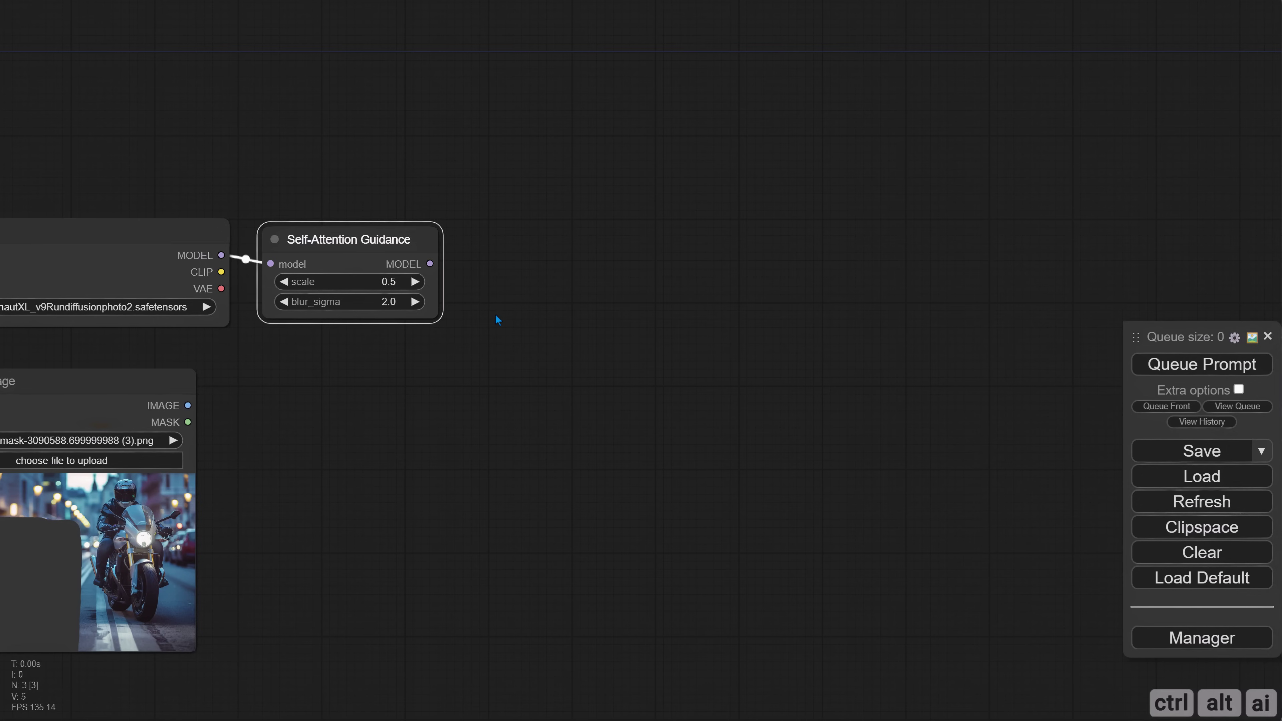
# Step: Add a Differential Diffusion node fed by the Self-Attention Guidance MODEL output
pyautogui.moveTo(499, 320); pyautogui.dragTo(421, 322)
pyautogui.moveTo(353, 265); pyautogui.dragTo(435, 234)
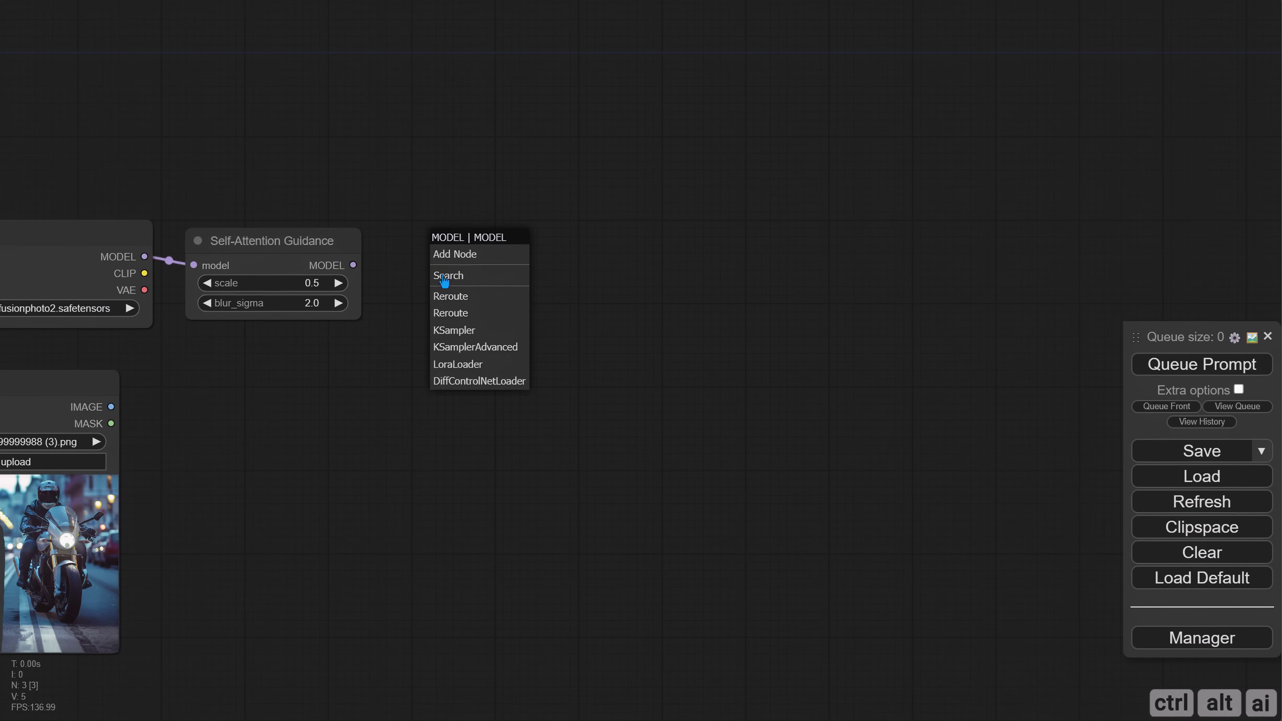
pyautogui.click(451, 276)
pyautogui.write('d')
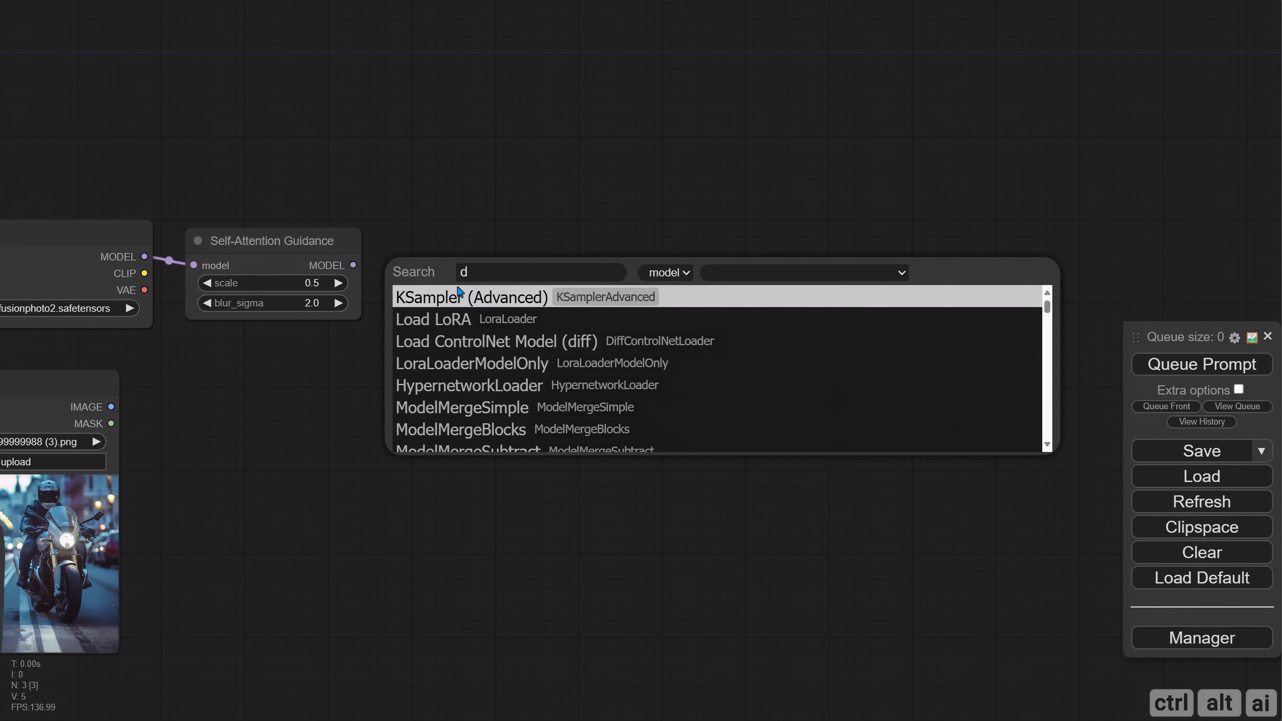
pyautogui.write('iff')
pyautogui.click(470, 322)
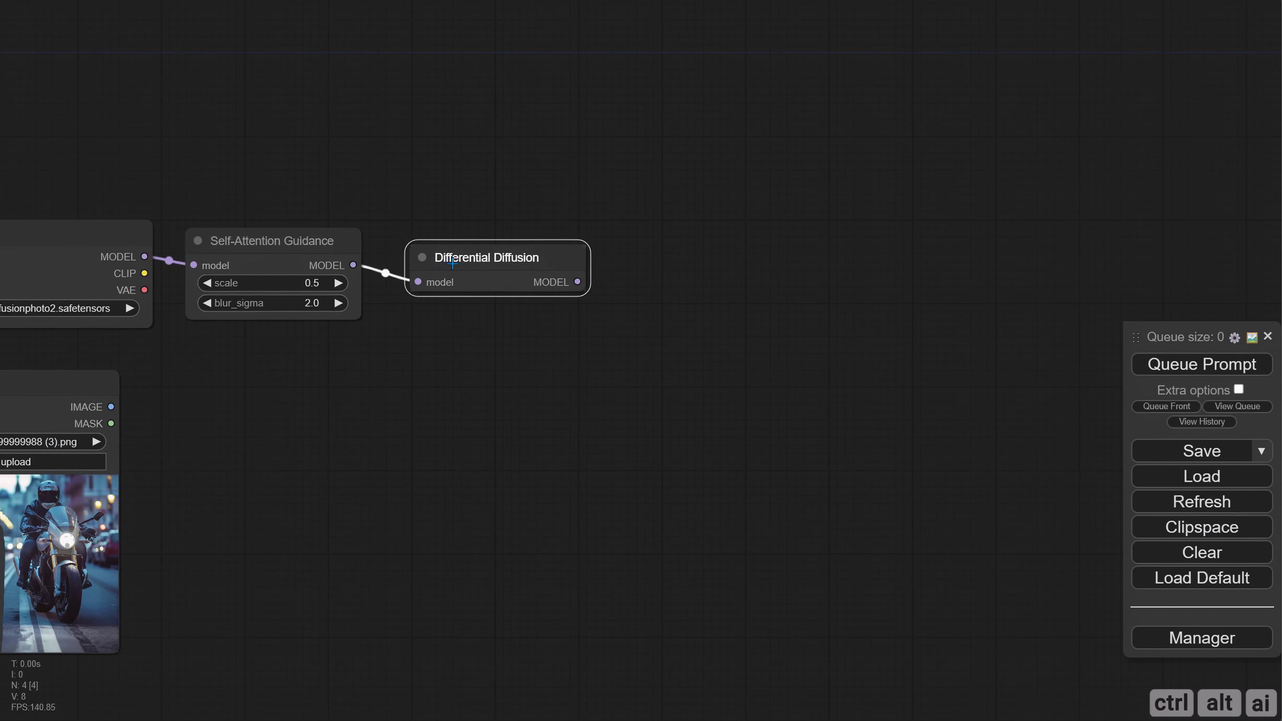
# Step: Add two CLIP Text Encode (Prompt) nodes connected to the checkpoint's CLIP output, one above the other
pyautogui.moveTo(558, 281); pyautogui.dragTo(460, 315)
pyautogui.scroll(-1, 423, 324)
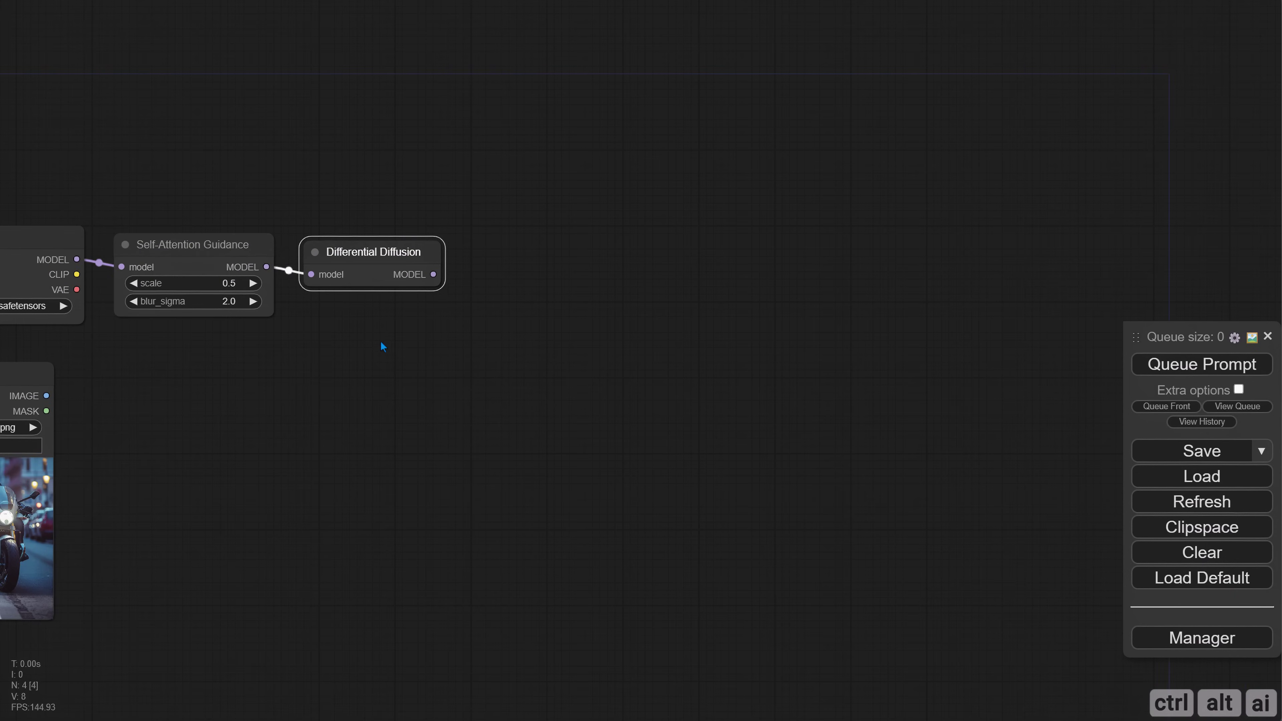
pyautogui.click(478, 317)
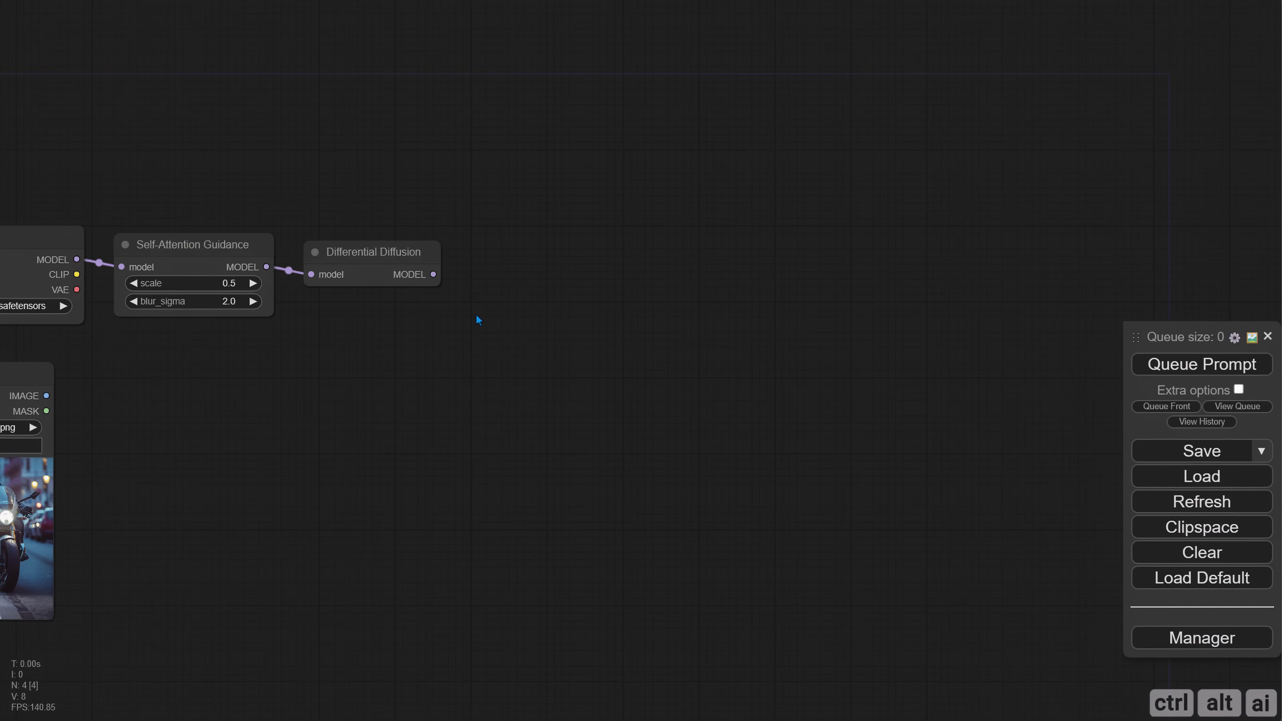
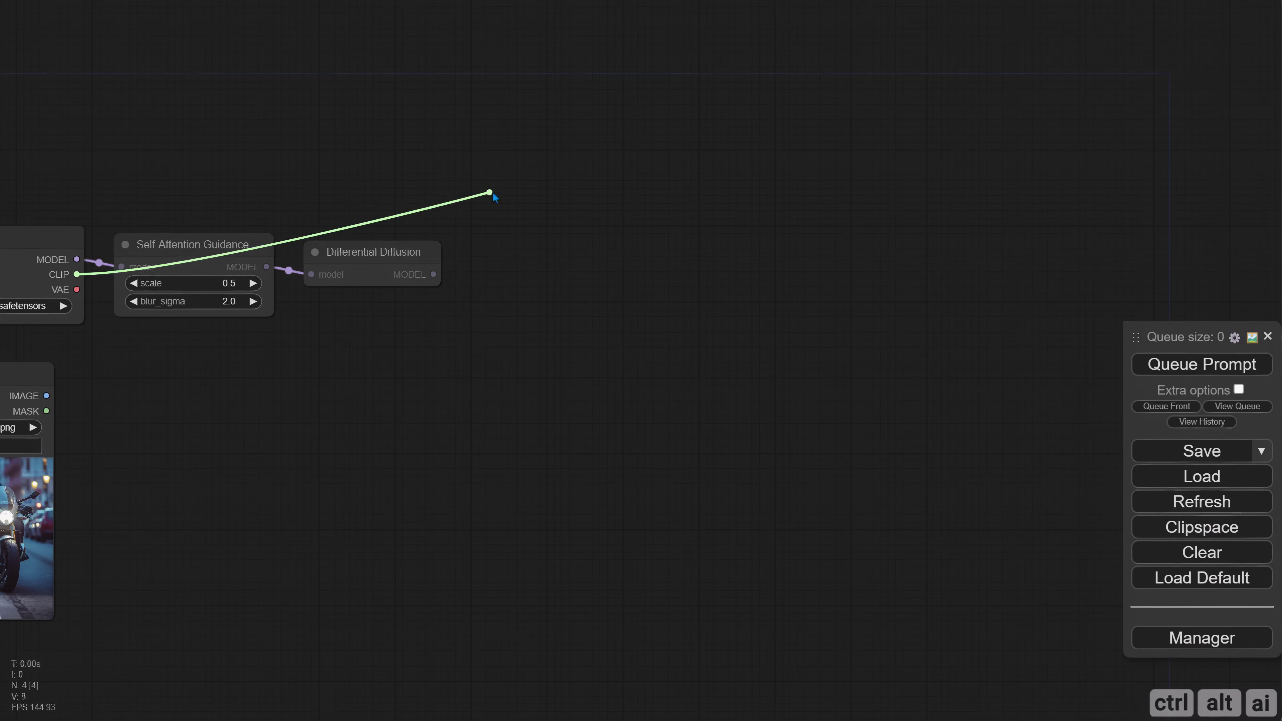
pyautogui.moveTo(746, 163); pyautogui.dragTo(422, 199)
pyautogui.click(429, 211)
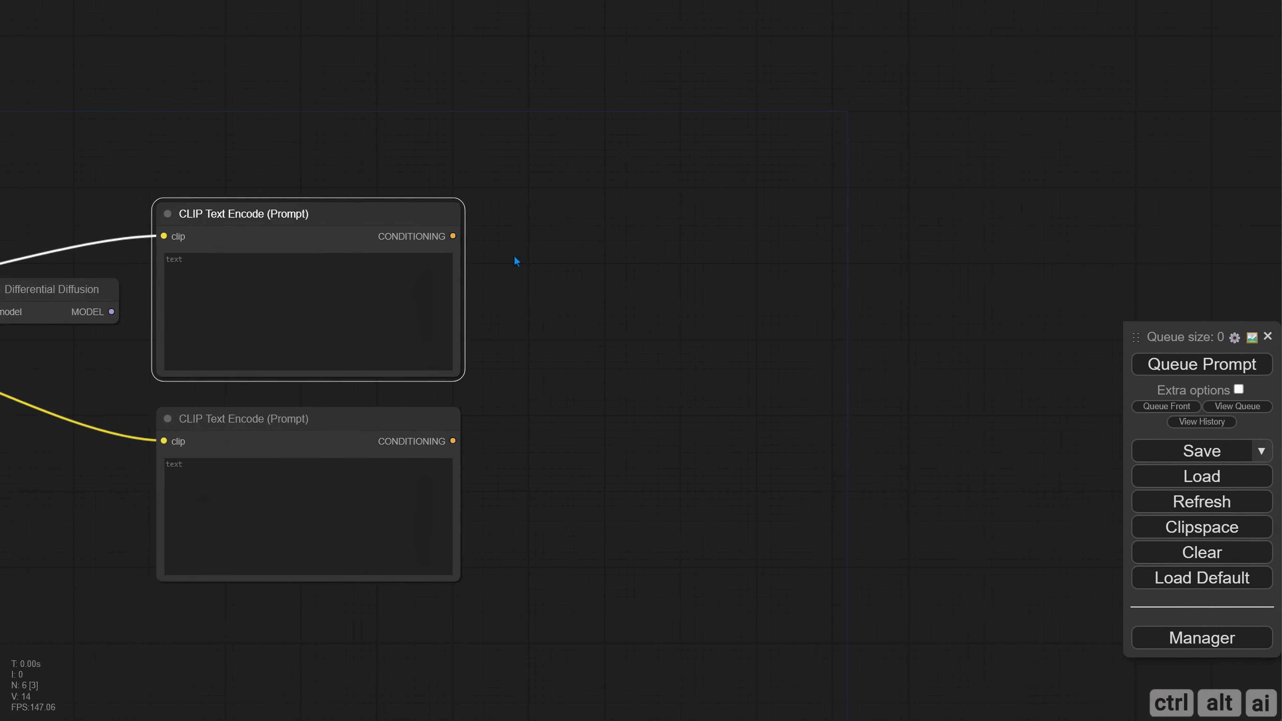
# Step: Add a VAE Encode (for Inpainting) node and connect the loaded image, its mask and the checkpoint's VAE to it
pyautogui.scroll(-3, 523, 273)
pyautogui.doubleClick(536, 255)
pyautogui.click(530, 358)
pyautogui.moveTo(593, 273); pyautogui.dragTo(817, 258)
pyautogui.moveTo(144, 376)
pyautogui.mouseDown()
pyautogui.moveTo(549, 330)
pyautogui.moveTo(740, 288)
pyautogui.moveTo(740, 311)
pyautogui.mouseUp()
# Step: Add a KSampler and connect the inpainting latent, both prompt conditionings and the Differential Diffusion model to its inputs
pyautogui.moveTo(919, 351); pyautogui.dragTo(647, 378)
pyautogui.moveTo(636, 314); pyautogui.dragTo(636, 284)
pyautogui.write('k')
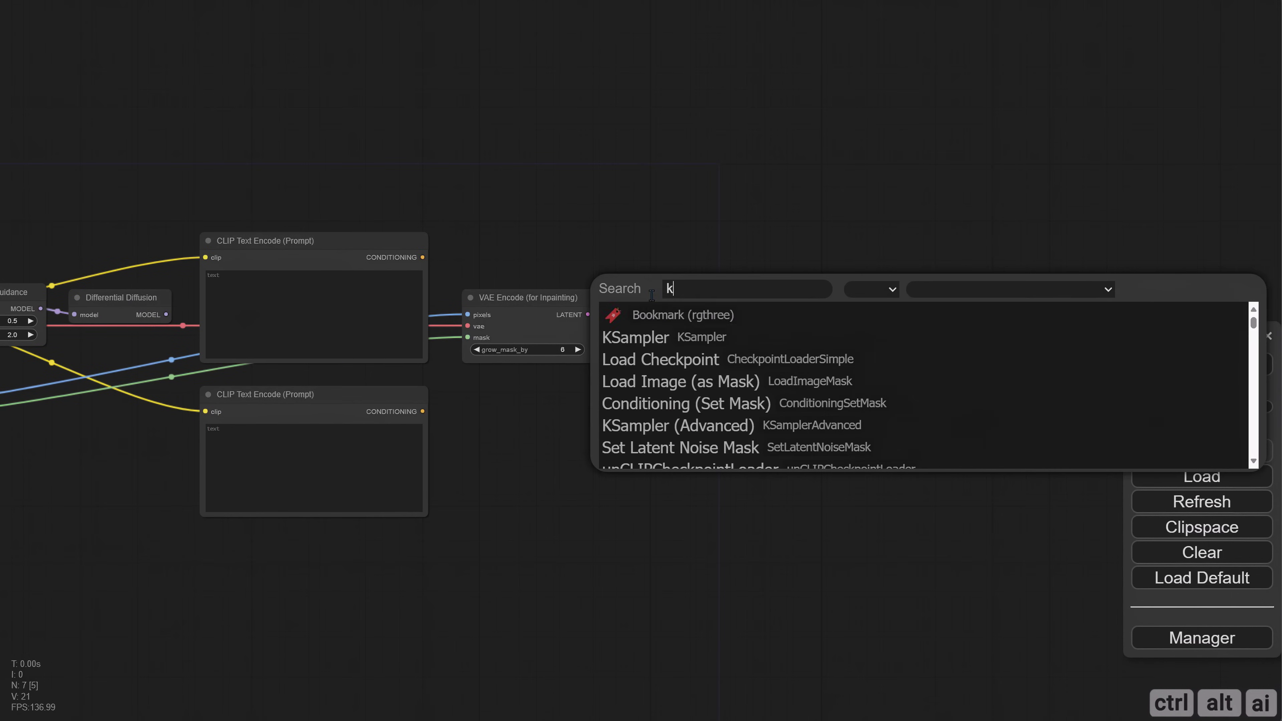
pyautogui.press('Return')
pyautogui.moveTo(422, 257); pyautogui.dragTo(639, 298)
pyautogui.moveTo(423, 412); pyautogui.dragTo(639, 309)
pyautogui.moveTo(165, 314); pyautogui.dragTo(639, 286)
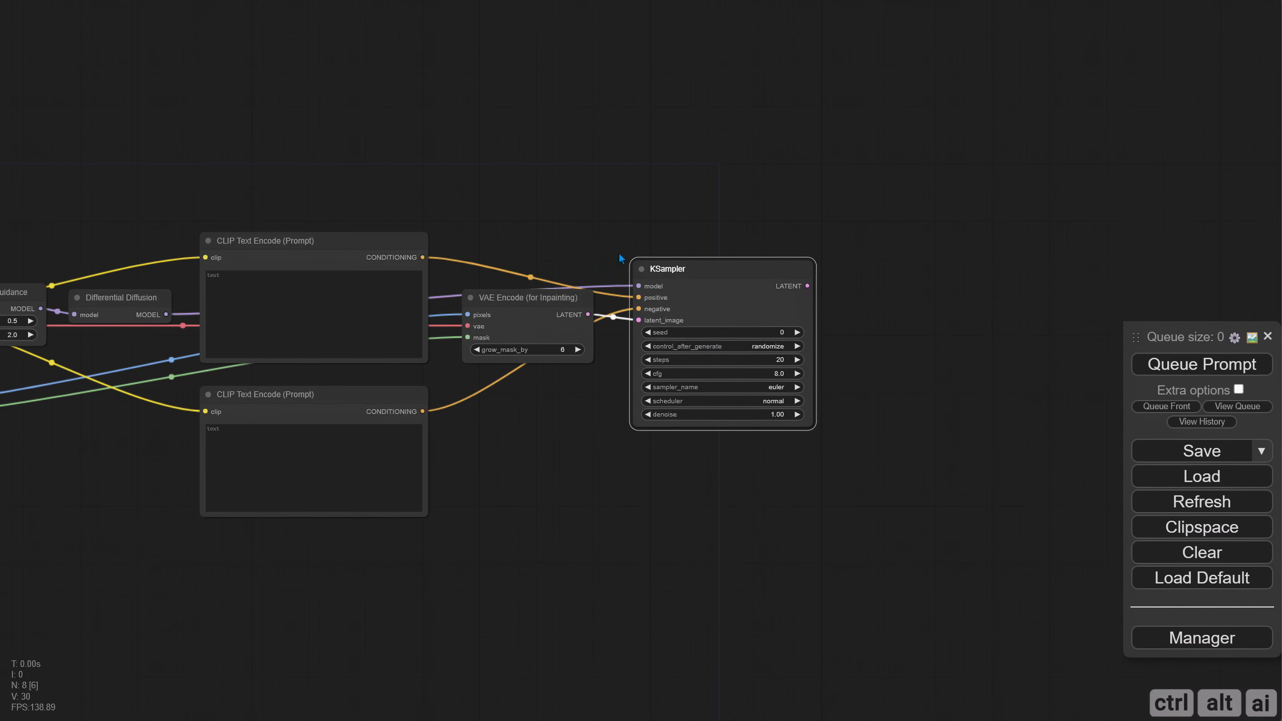
# Step: Add a VAE Decode node on the KSampler's LATENT output and feed its vae input from the checkpoint through a reroute
pyautogui.moveTo(859, 480); pyautogui.dragTo(609, 480)
pyautogui.moveTo(559, 286); pyautogui.dragTo(616, 288)
pyautogui.click(644, 407)
pyautogui.moveTo(505, 505); pyautogui.dragTo(647, 505)
pyautogui.moveTo(618, 420); pyautogui.dragTo(1051, 402)
pyautogui.moveTo(172, 300); pyautogui.dragTo(827, 184)
pyautogui.click(853, 255)
pyautogui.moveTo(853, 255); pyautogui.dragTo(315, 261)
pyautogui.moveTo(297, 485); pyautogui.dragTo(640, 296)
# Step: Add a Preview Image node on the VAE Decode IMAGE output and enlarge it
pyautogui.moveTo(666, 354); pyautogui.dragTo(490, 389)
pyautogui.moveTo(581, 321); pyautogui.dragTo(616, 244)
pyautogui.click(646, 263)
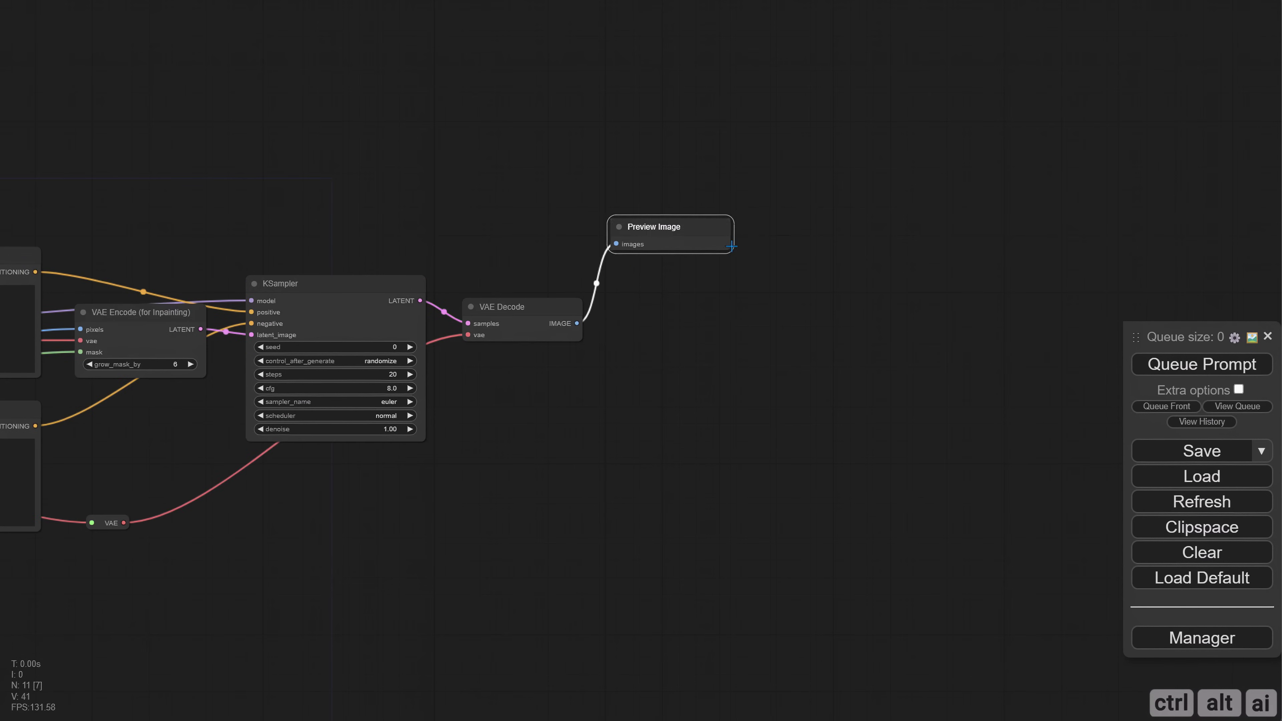
pyautogui.moveTo(730, 252); pyautogui.dragTo(979, 533)
# Step: Open the upper CLIP Text Encode node's prompt text for editing
pyautogui.moveTo(223, 379); pyautogui.dragTo(730, 391)
pyautogui.click(339, 317)
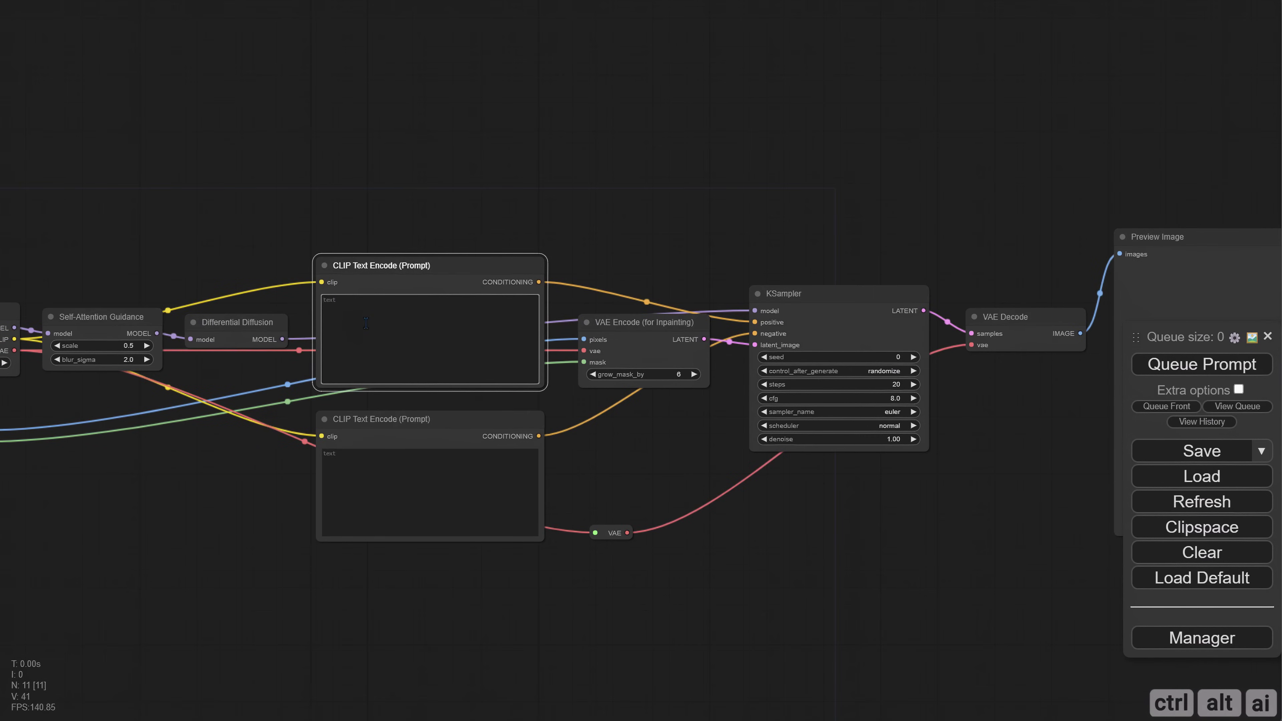
pyautogui.scroll(7, 315, 192)
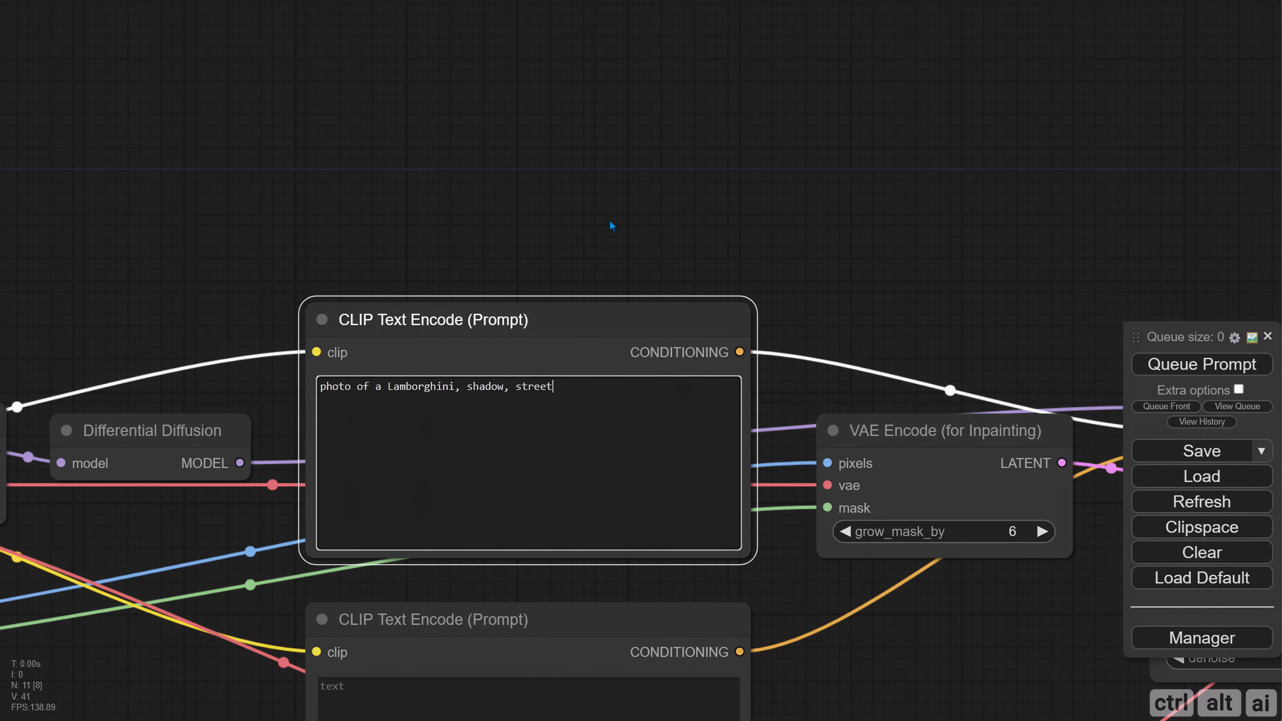
pyautogui.hscroll(15, 478, 215)
pyautogui.click(594, 409)
pyautogui.hotkey('ctrl', 'v')
pyautogui.press('Return')
pyautogui.click(592, 430)
pyautogui.click(609, 432)
pyautogui.click(596, 452)
pyautogui.write('35')
pyautogui.press('Return')
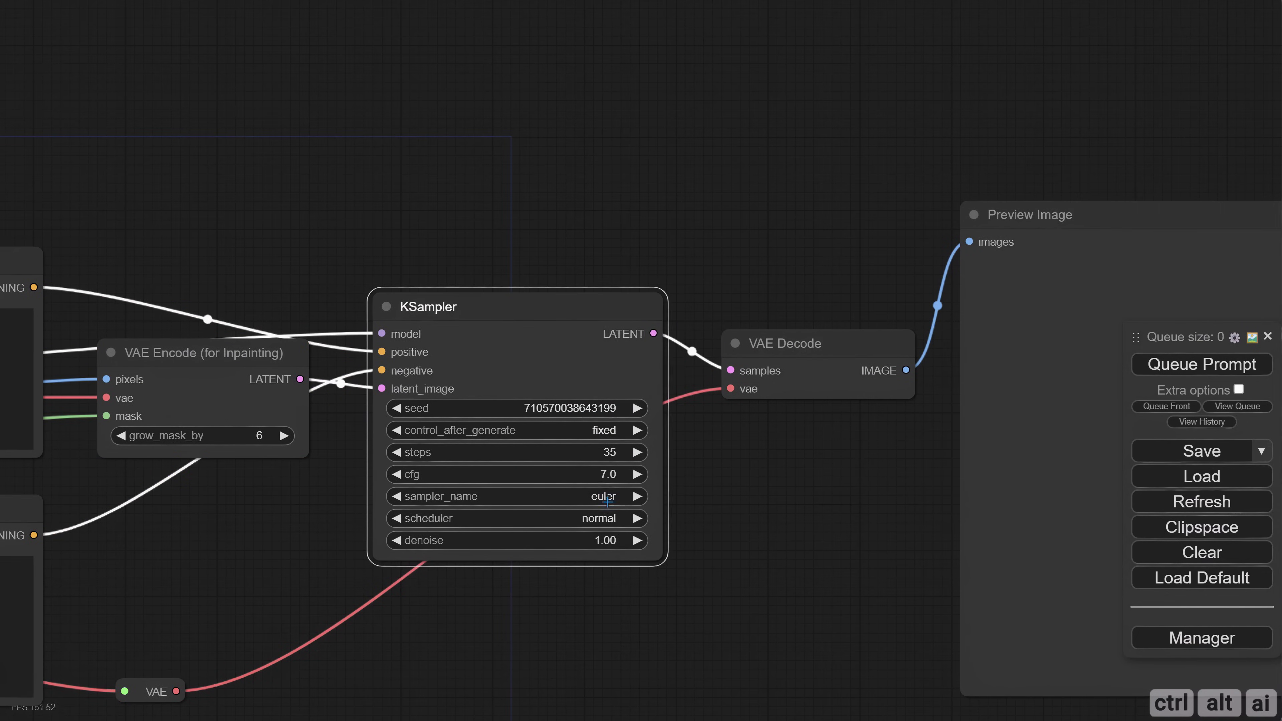
# Step: Set the KSampler's sampler to dpm_2 and its scheduler to karras, and generate the image
pyautogui.click(598, 497)
pyautogui.click(628, 431)
pyautogui.click(603, 519)
pyautogui.click(610, 533)
pyautogui.scroll(-6, 808, 458)
pyautogui.hotkey('ctrl', 'Return')
pyautogui.scroll(-3, 785, 589)
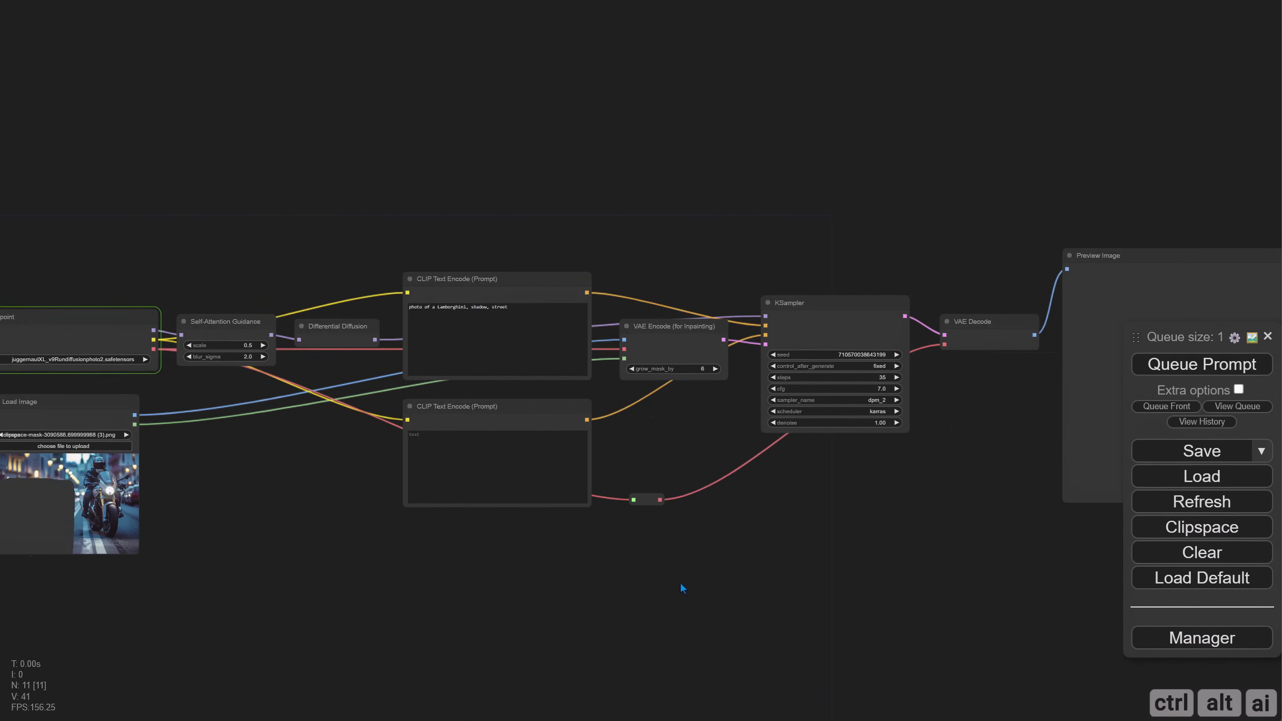
pyautogui.moveTo(593, 570); pyautogui.dragTo(560, 497)
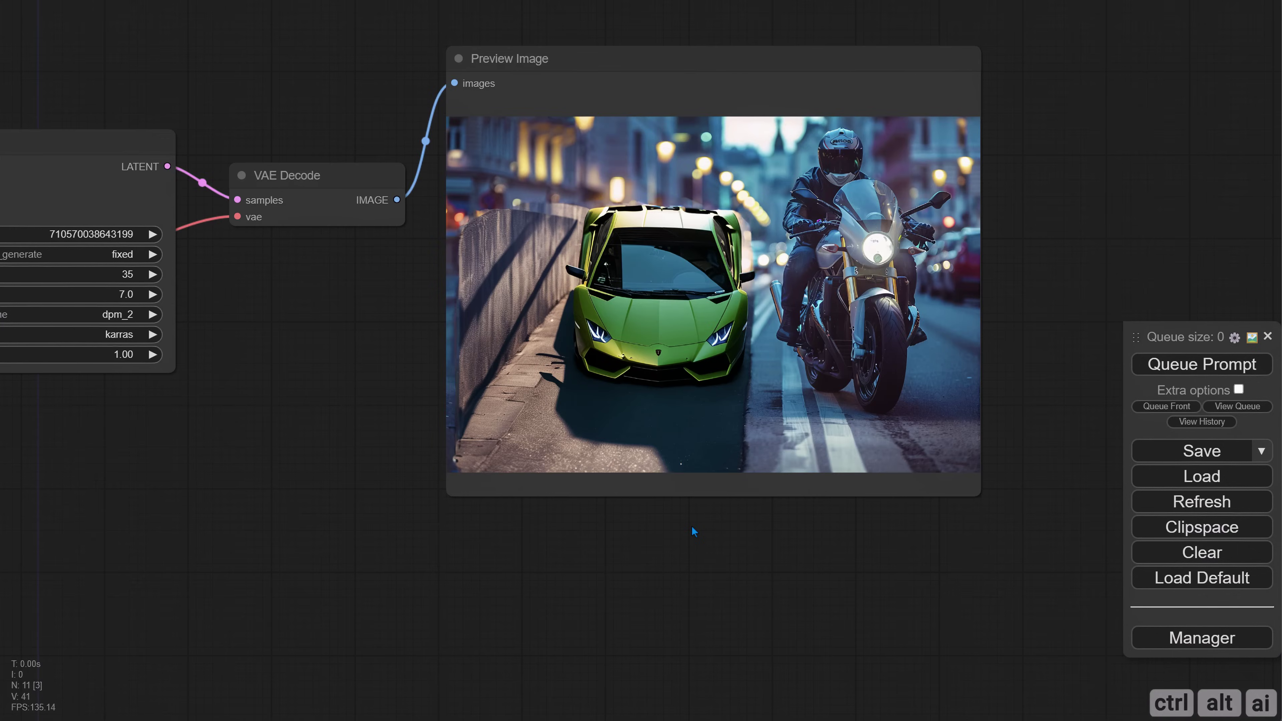
pyautogui.moveTo(692, 527); pyautogui.dragTo(786, 508)
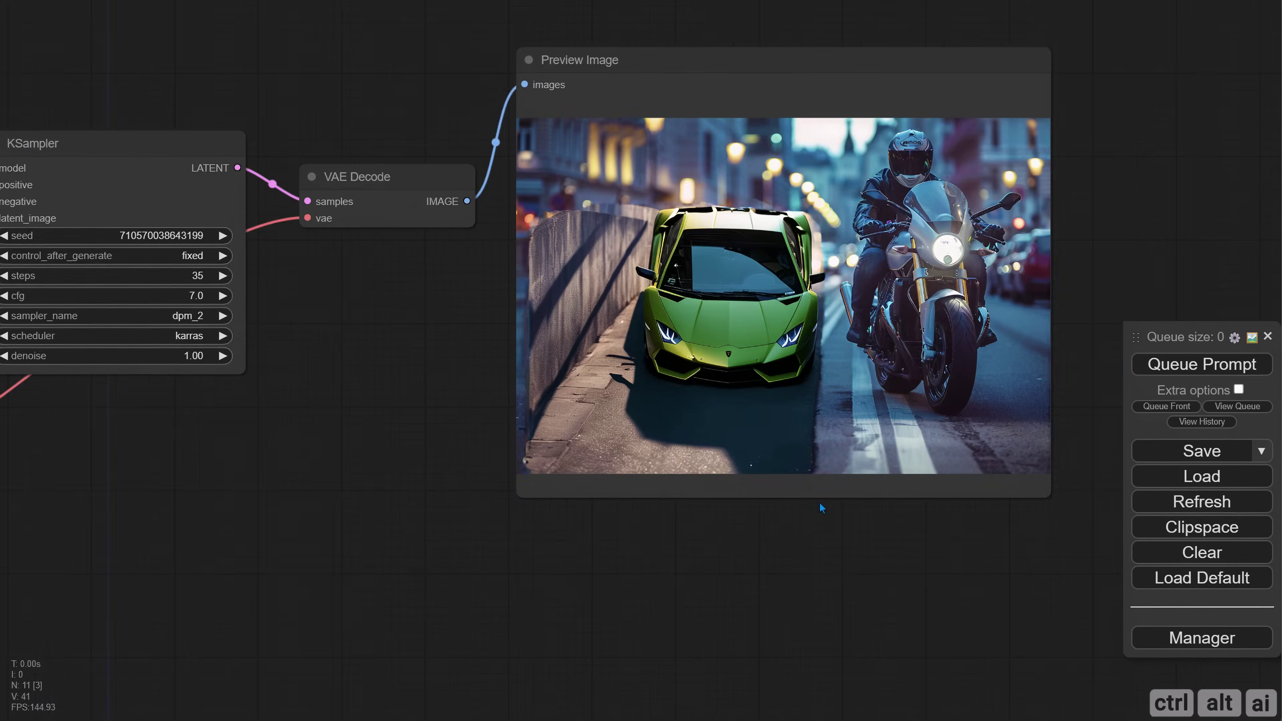
# Step: Add an InpaintModelConditioning node and feed it both prompt conditionings, the VAE, and the loaded image and mask
pyautogui.scroll(-3, 687, 479)
pyautogui.doubleClick(434, 451)
pyautogui.write('inpaint')
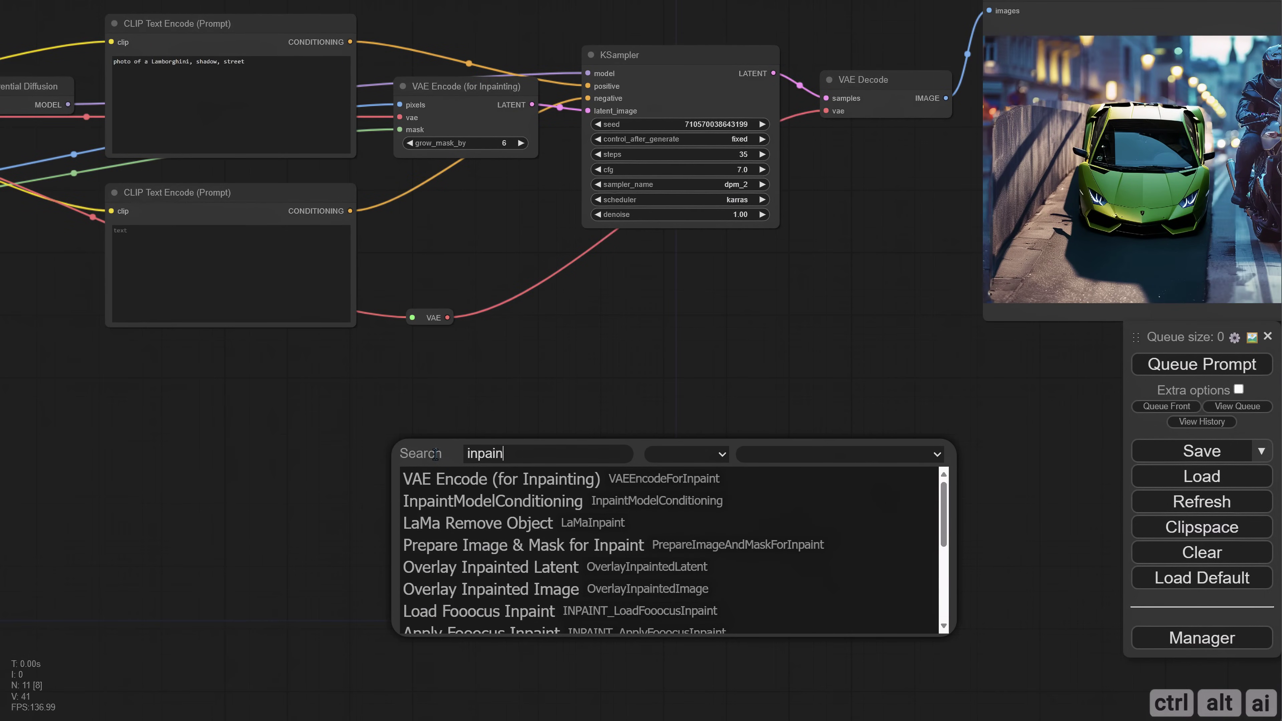
pyautogui.click(455, 501)
pyautogui.moveTo(505, 451); pyautogui.dragTo(350, 42)
pyautogui.moveTo(355, 214); pyautogui.dragTo(450, 449)
pyautogui.moveTo(447, 317); pyautogui.dragTo(450, 462)
pyautogui.scroll(-4, 944, 432)
pyautogui.moveTo(129, 277); pyautogui.dragTo(607, 470)
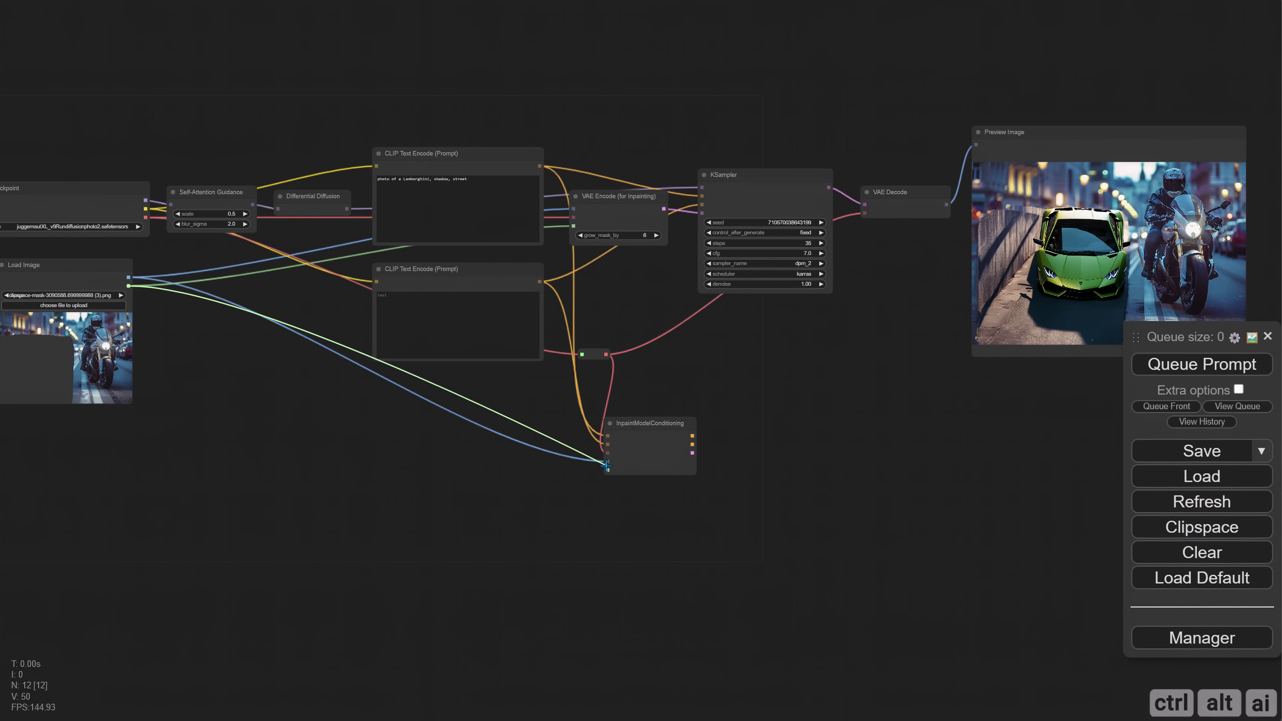
# Step: Paste a connected copy of KSampler, VAE Decode and Preview Image, and link the InpaintModelConditioning outputs to the new KSampler
pyautogui.scroll(3, 616, 467)
pyautogui.hotkey('ctrl', 'shift', 'v')
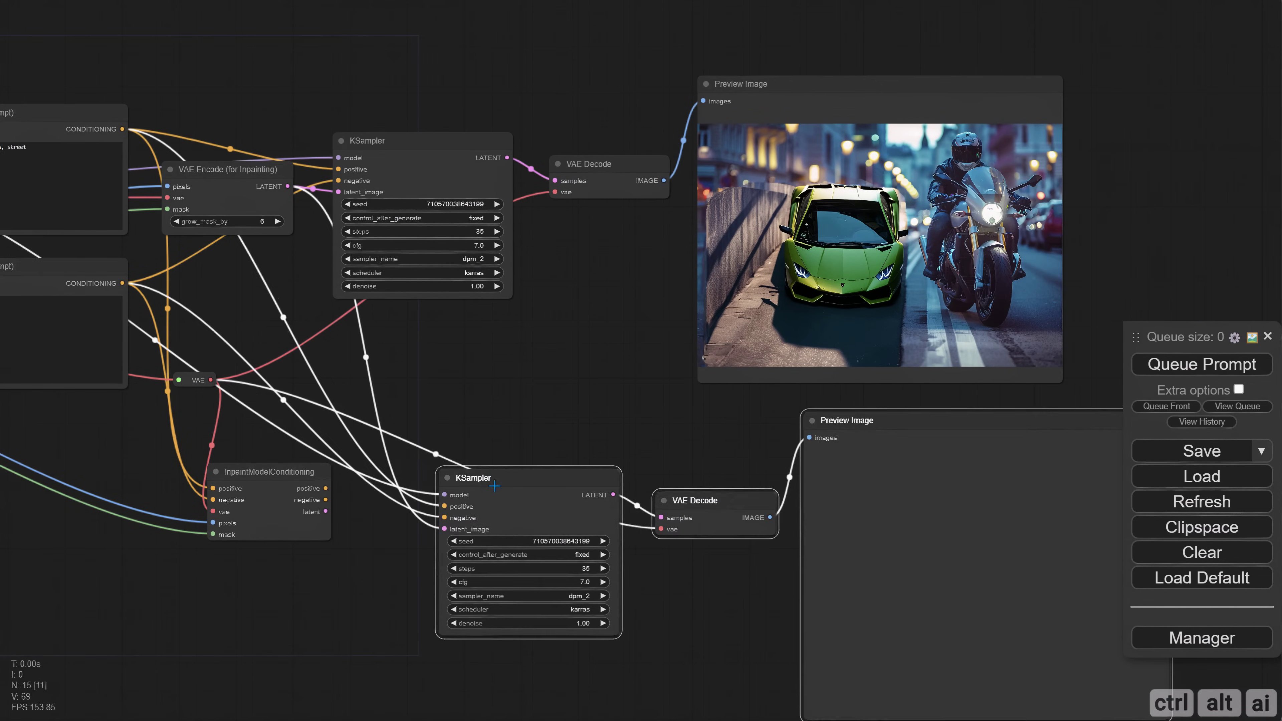
pyautogui.moveTo(423, 427); pyautogui.dragTo(512, 416)
pyautogui.moveTo(415, 476); pyautogui.dragTo(474, 512)
# Step: Place the copied VAE Decode below the first one and its Preview Image beside the first preview, and generate the comparison image
pyautogui.moveTo(549, 444); pyautogui.dragTo(232, 475)
pyautogui.moveTo(644, 441); pyautogui.dragTo(981, 111)
pyautogui.scroll(-2, 418, 447)
pyautogui.scroll(2, 418, 446)
pyautogui.moveTo(419, 457); pyautogui.dragTo(409, 390)
pyautogui.click(1231, 370)
pyautogui.moveTo(829, 508); pyautogui.dragTo(599, 533)
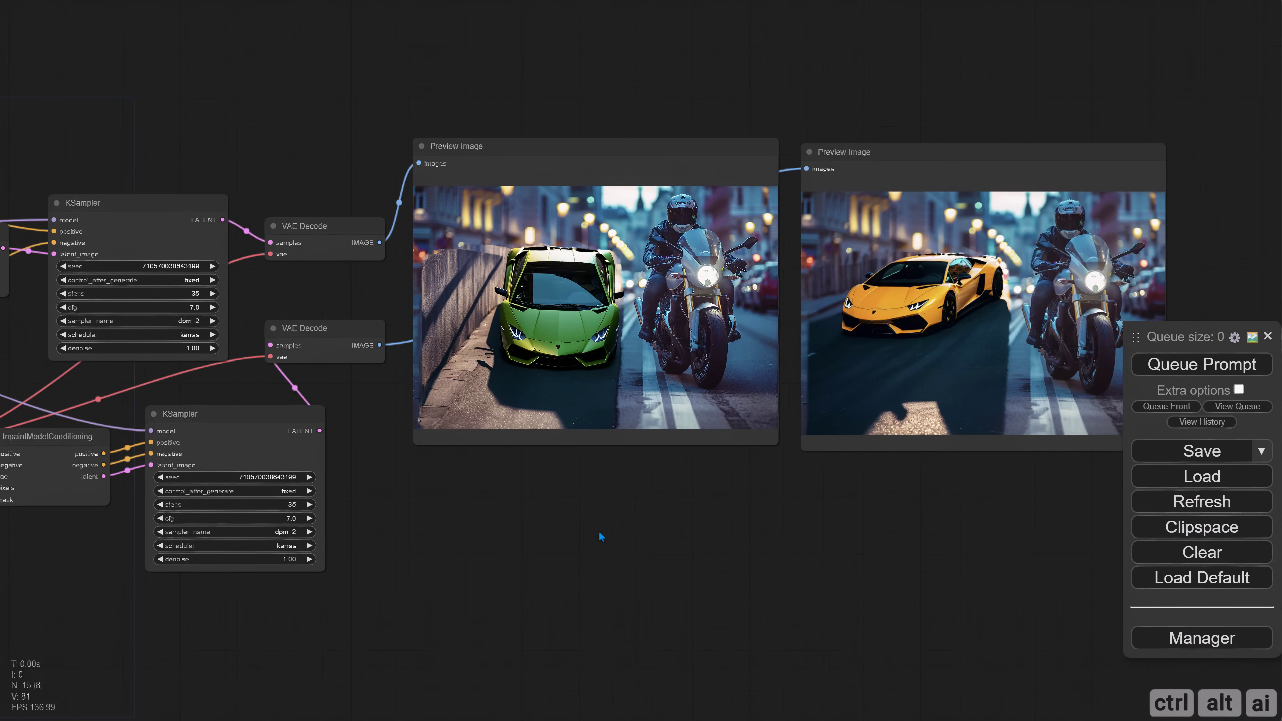
pyautogui.scroll(8, 581, 530)
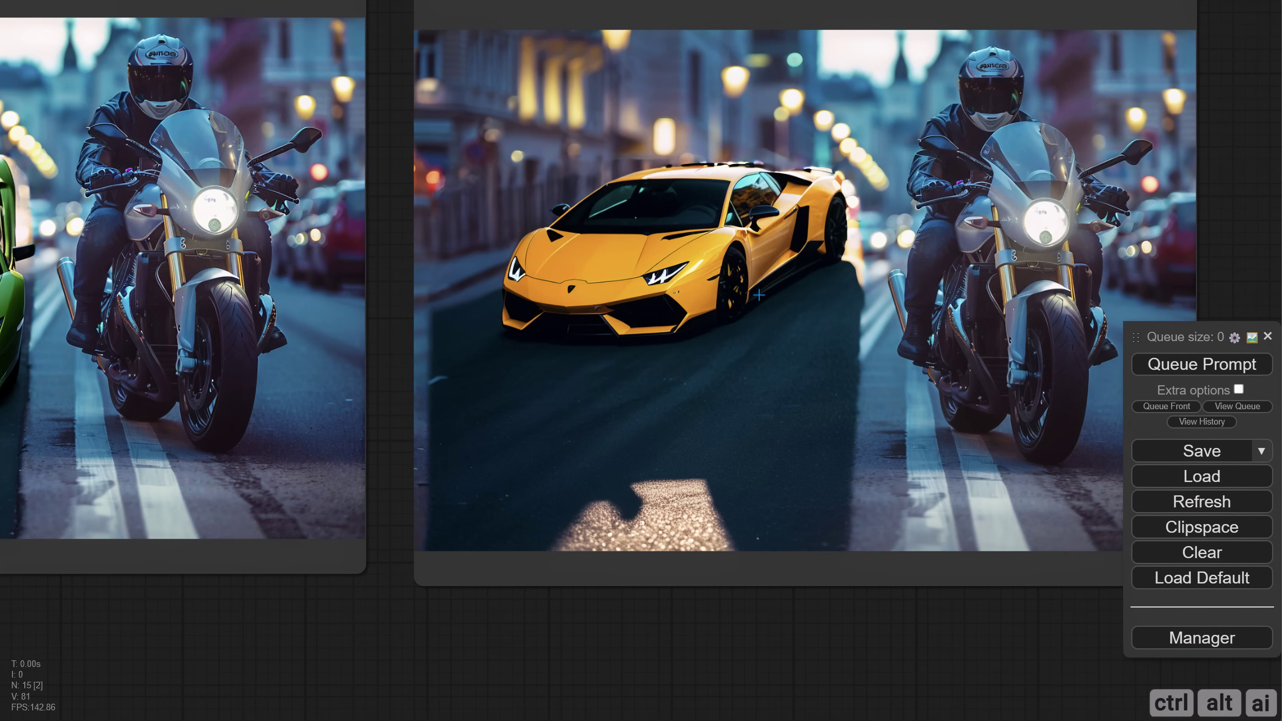
pyautogui.scroll(-8, 758, 294)
# Step: Paste another connected copy of the KSampler, VAE Decode and Preview Image nodes below the existing samplers
pyautogui.hscroll(-5, 629, 467)
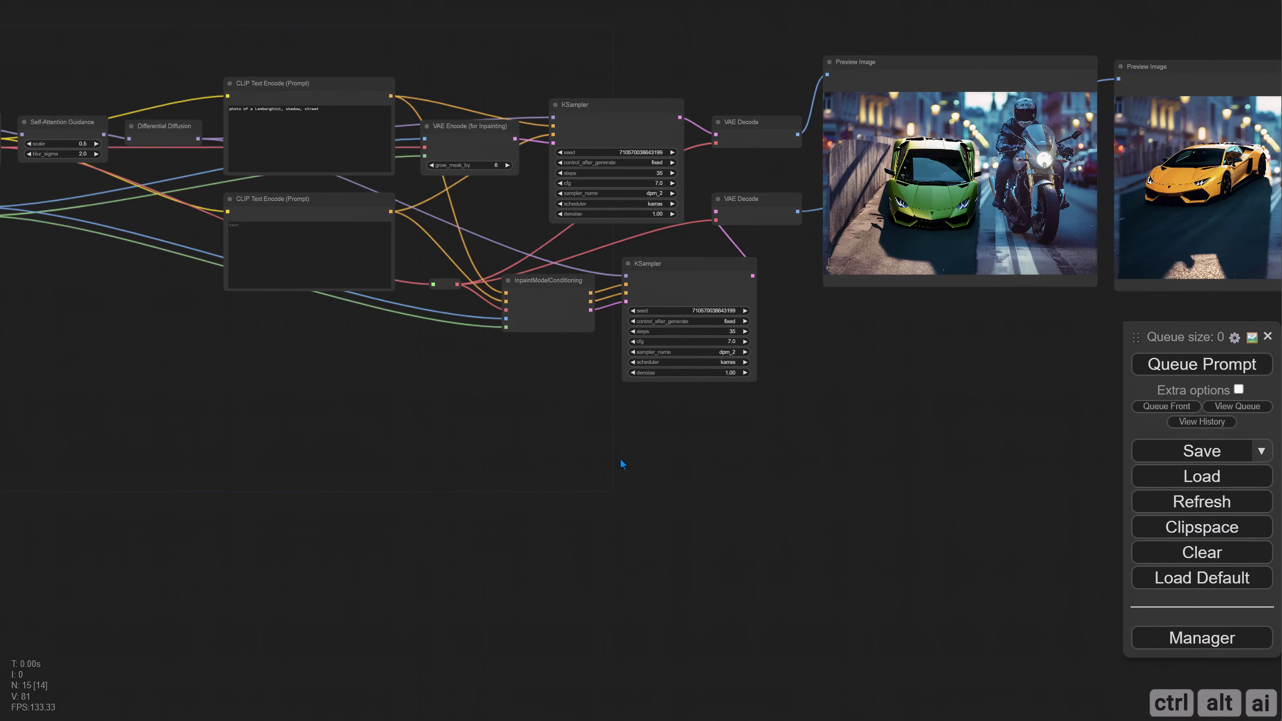
pyautogui.hscroll(-2, 627, 440)
pyautogui.moveTo(577, 434); pyautogui.dragTo(487, 395)
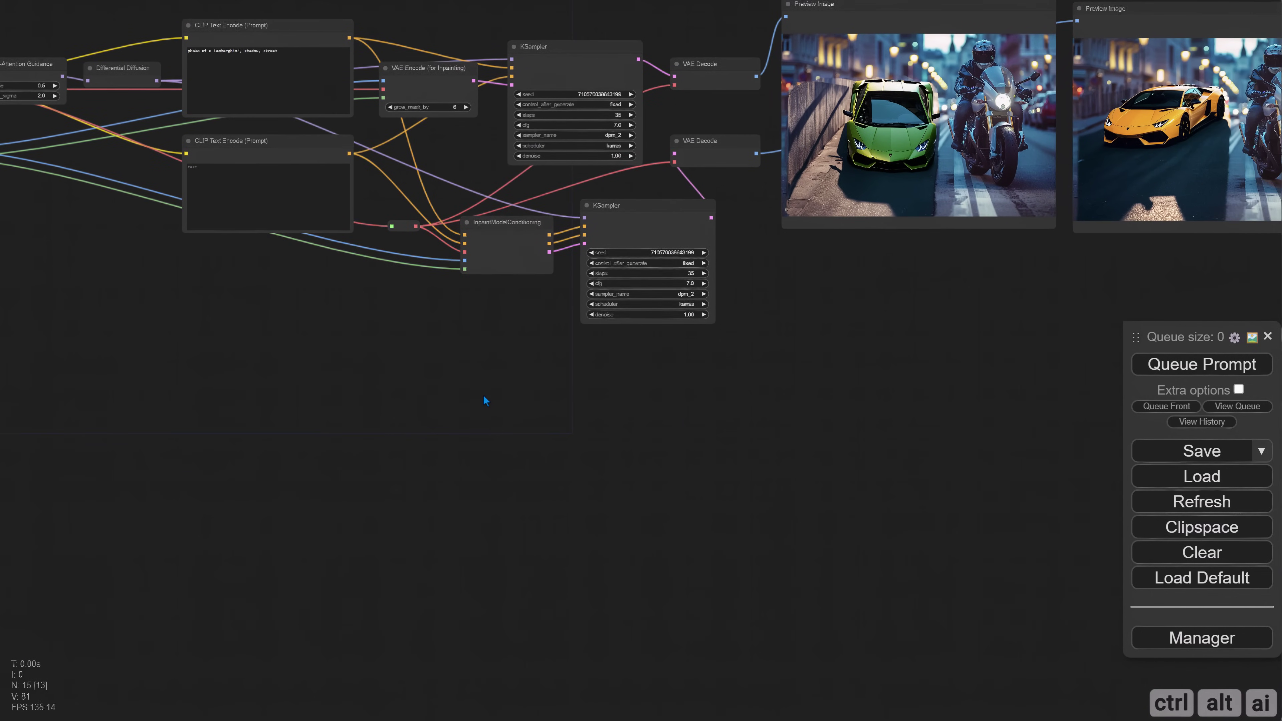
pyautogui.hotkey('ctrl', 'shift', 'v')
pyautogui.moveTo(614, 458); pyautogui.dragTo(619, 402)
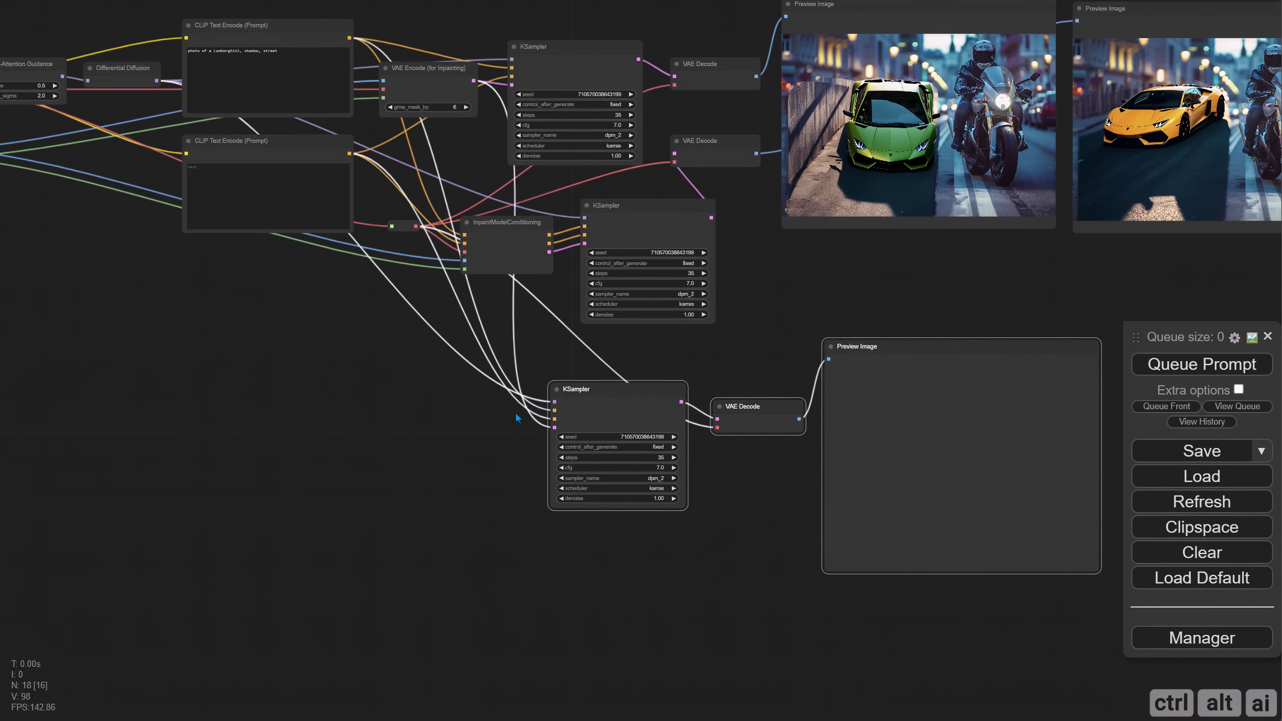
# Step: Add an Apply Fooocus Inpaint node in front of the newly pasted KSampler
pyautogui.scroll(3, 515, 441)
pyautogui.hscroll(-3, 549, 400)
pyautogui.doubleClick(550, 402)
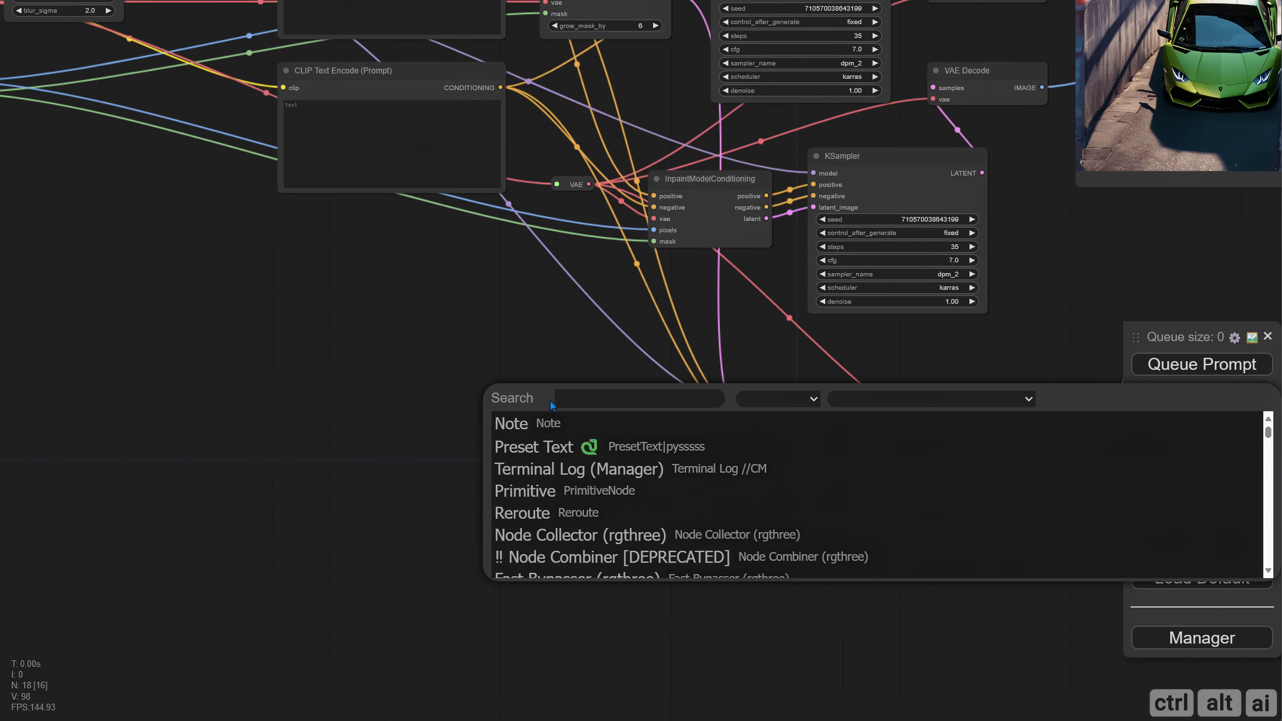
pyautogui.write('apply f')
pyautogui.press('Return')
# Step: Route the Differential Diffusion model through Apply Fooocus Inpaint into the newest KSampler's model input
pyautogui.scroll(1, 626, 410)
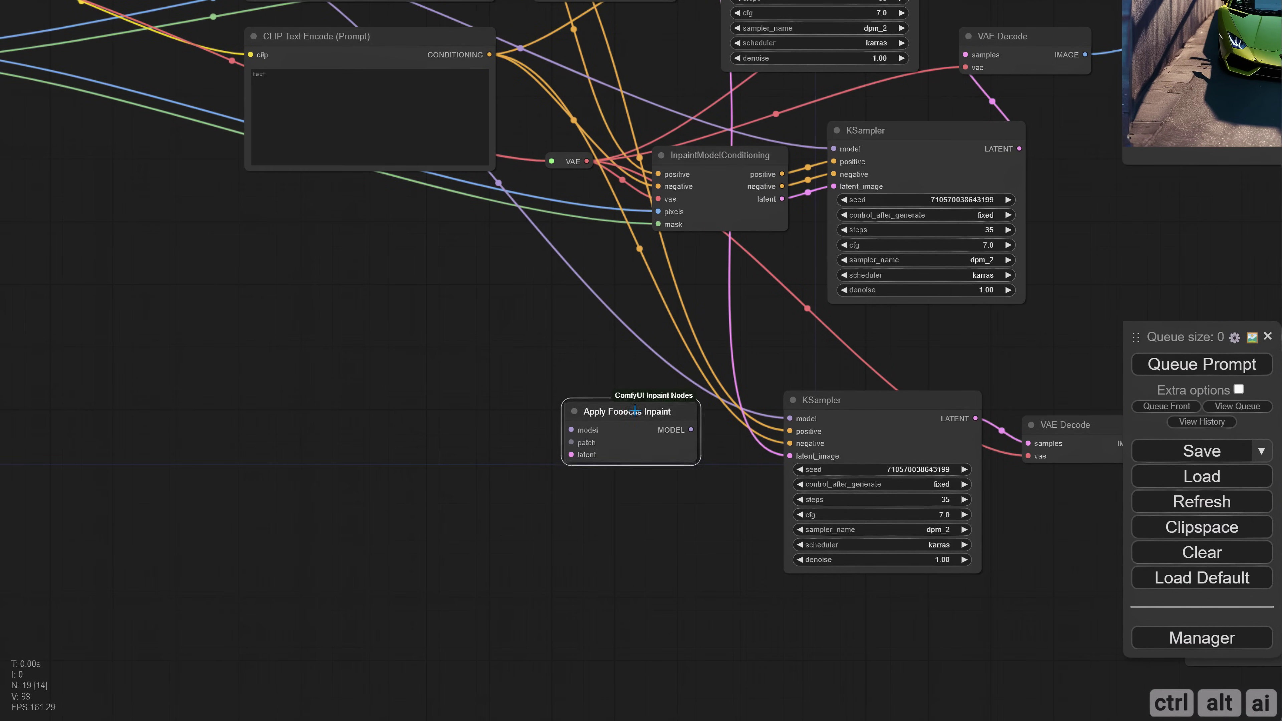
pyautogui.scroll(-4, 513, 367)
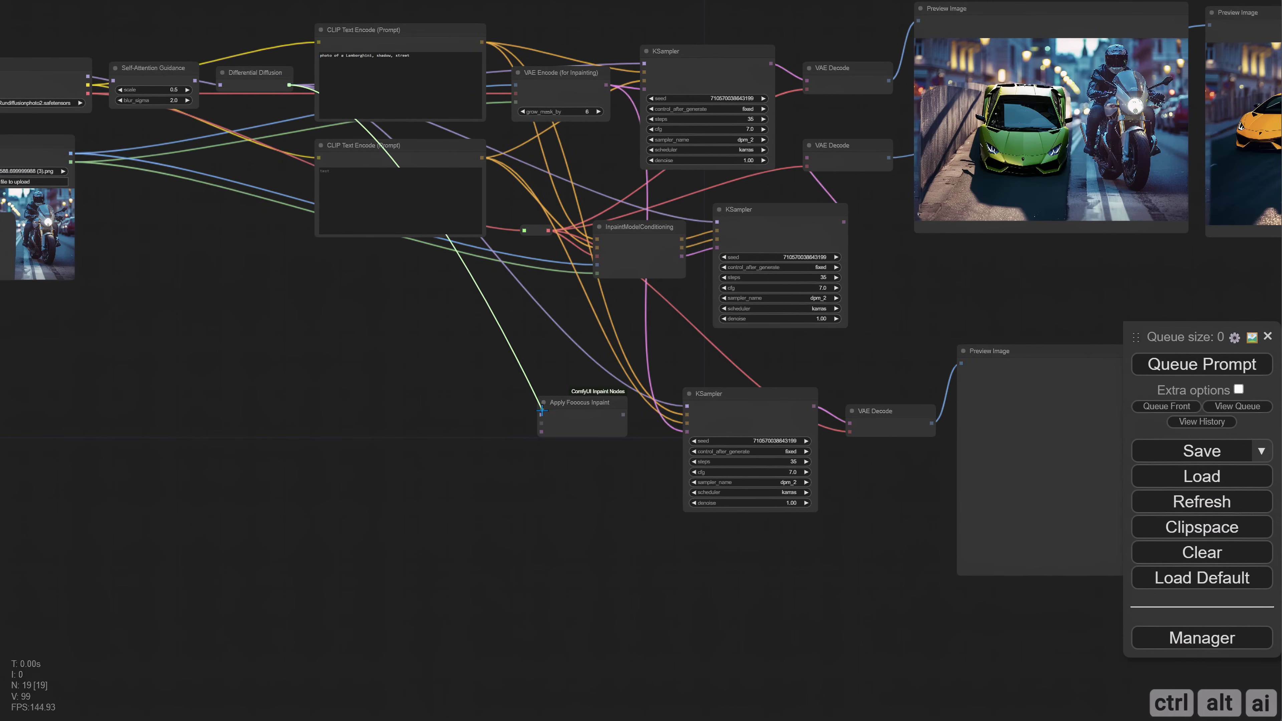
pyautogui.scroll(8, 592, 465)
pyautogui.moveTo(652, 349); pyautogui.dragTo(791, 331)
pyautogui.moveTo(566, 360); pyautogui.dragTo(614, 336)
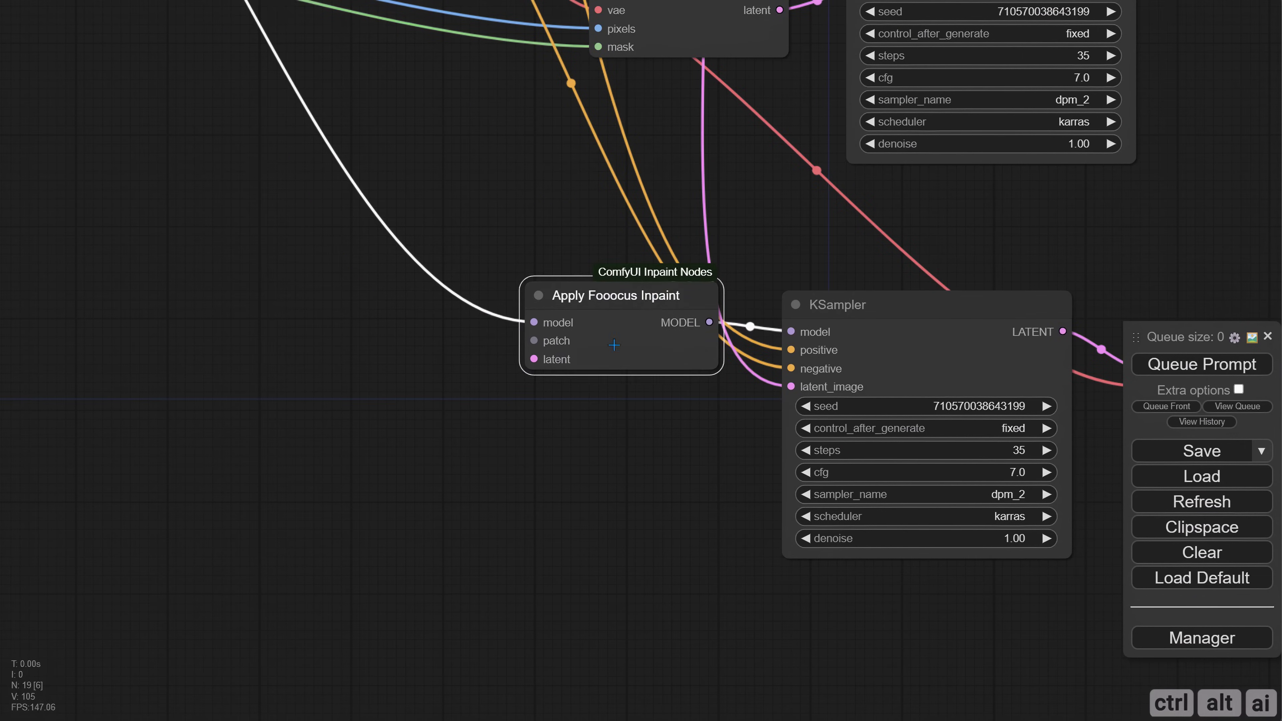
# Step: Add a Load Fooocus Inpaint node for the patch input, with head fooocus_inpaint_head.pth and patch inpaint_v26.fooocus.patch
pyautogui.scroll(-2, 697, 438)
pyautogui.moveTo(719, 374); pyautogui.dragTo(430, 258)
pyautogui.click(540, 355)
pyautogui.click(508, 292)
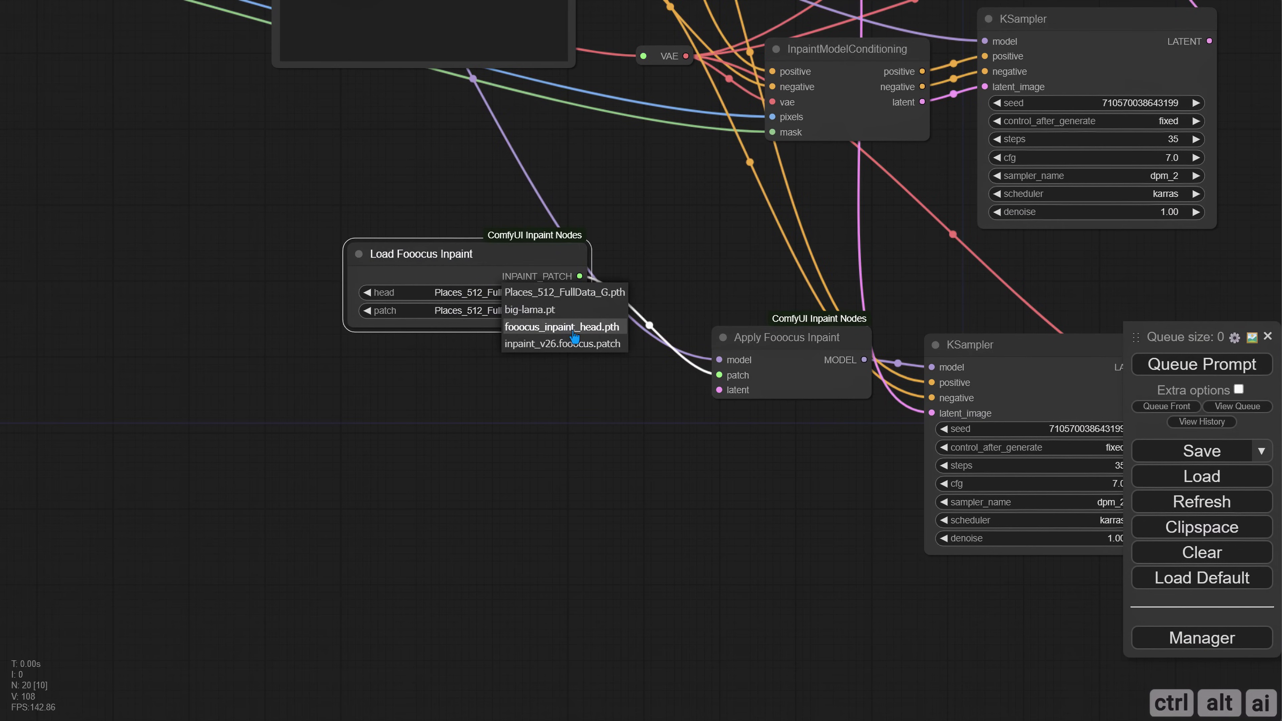
pyautogui.click(575, 337)
pyautogui.click(497, 310)
pyautogui.click(555, 361)
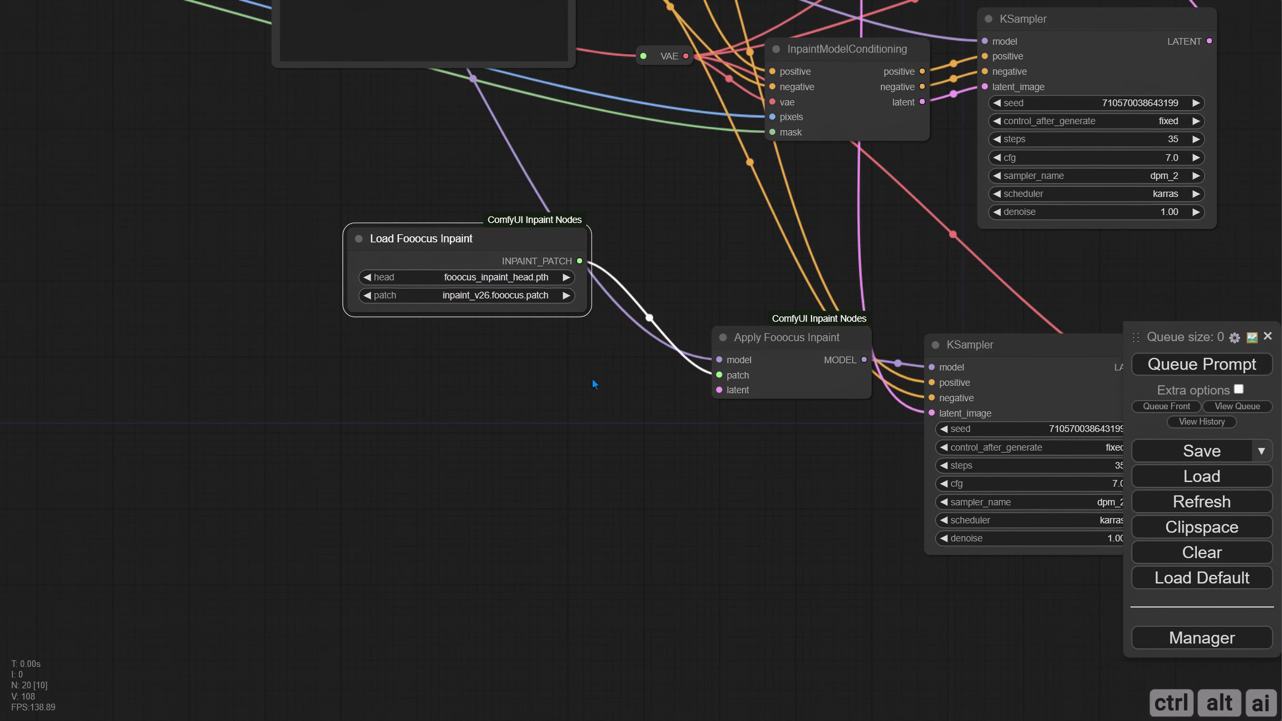
# Step: Add a VAE Encode (for Inpainting) node below the Load Fooocus Inpaint node
pyautogui.scroll(-3, 606, 379)
pyautogui.doubleClick(450, 407)
pyautogui.write('vae')
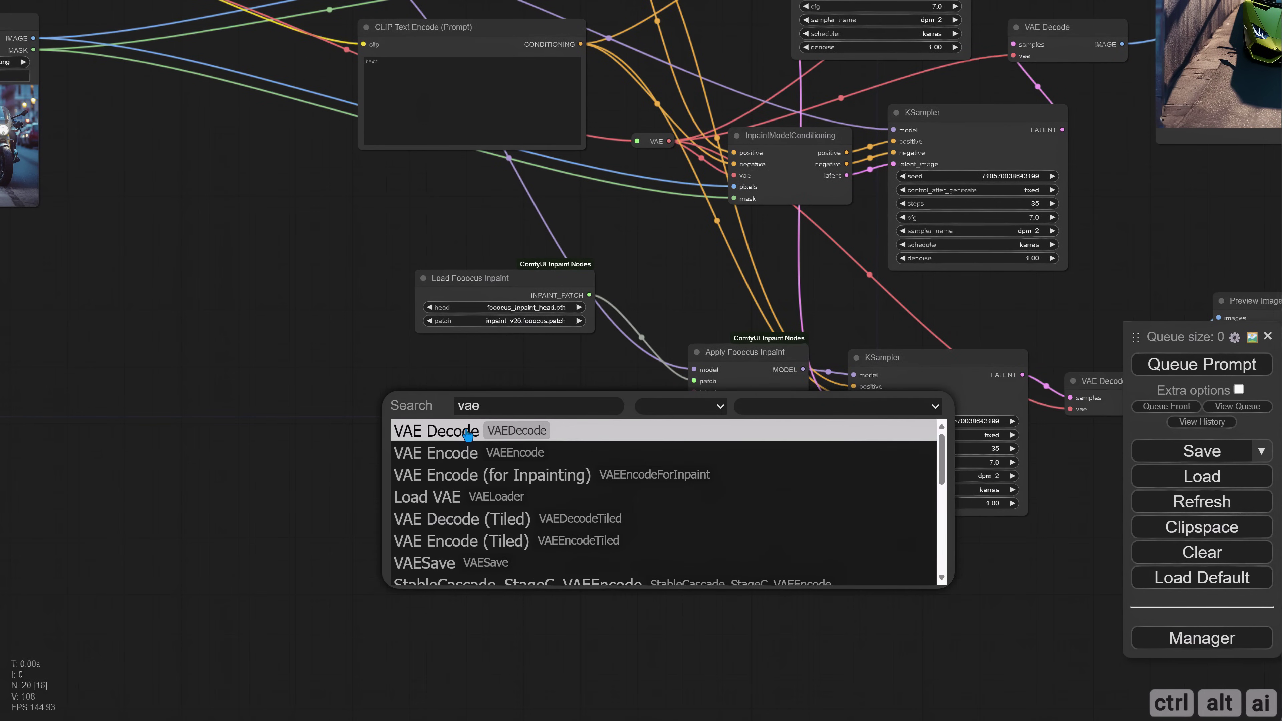
pyautogui.click(474, 476)
pyautogui.moveTo(474, 476); pyautogui.dragTo(450, 413)
# Step: Feed the new VAE Encode the loaded image, mask and checkpoint VAE, and send its latent to Apply Fooocus Inpaint and the KSampler
pyautogui.moveTo(180, 79); pyautogui.dragTo(601, 457)
pyautogui.moveTo(333, 281); pyautogui.dragTo(289, 335)
pyautogui.moveTo(159, 54); pyautogui.dragTo(558, 522)
pyautogui.moveTo(771, 512); pyautogui.dragTo(509, 472)
pyautogui.scroll(3, 509, 472)
pyautogui.moveTo(430, 451); pyautogui.dragTo(727, 449)
pyautogui.scroll(-5, 484, 510)
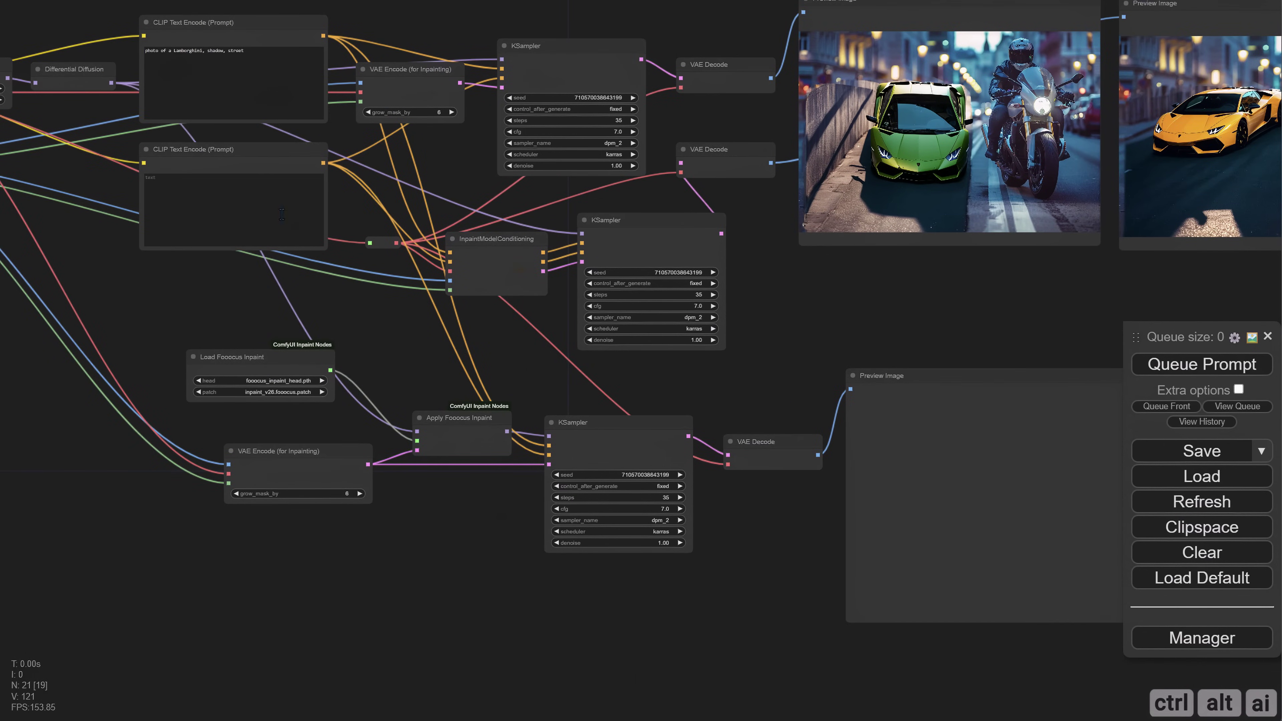
# Step: Generate the Fooocus inpaint result and move its Preview Image node up under the other previews for comparison
pyautogui.click(1132, 370)
pyautogui.click(974, 277)
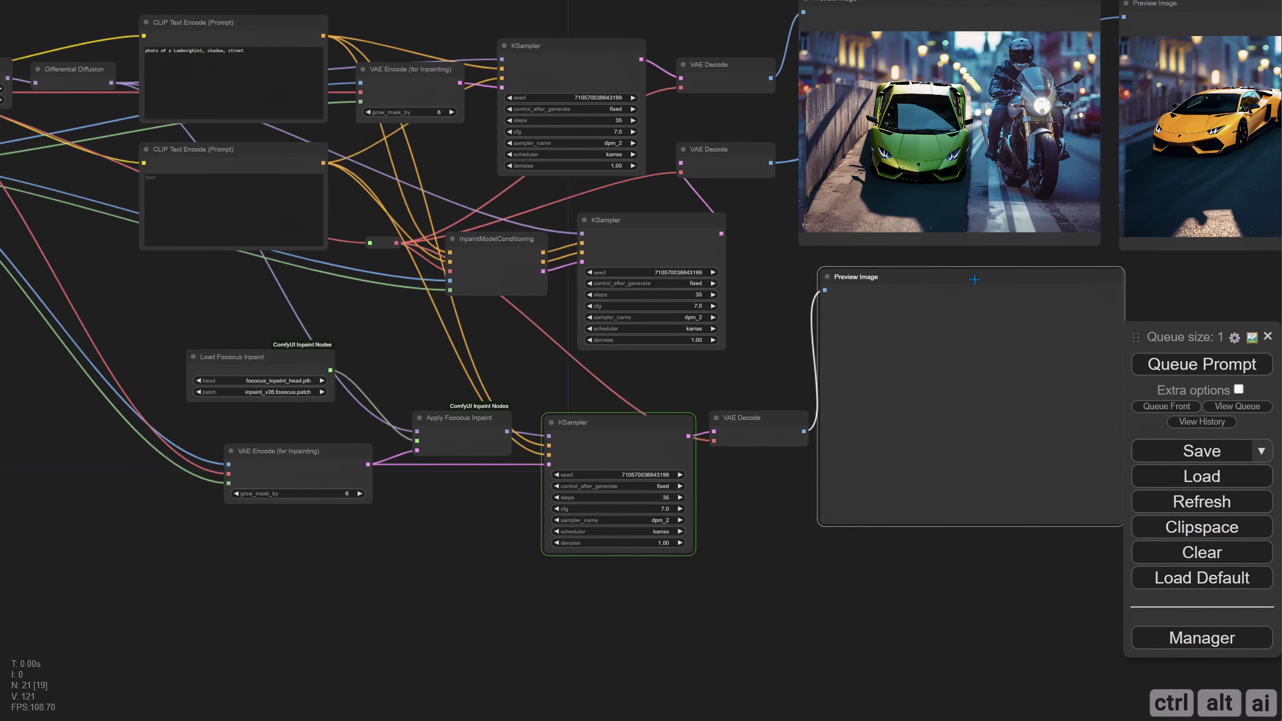
pyautogui.scroll(4, 989, 323)
pyautogui.moveTo(1100, 414); pyautogui.dragTo(864, 452)
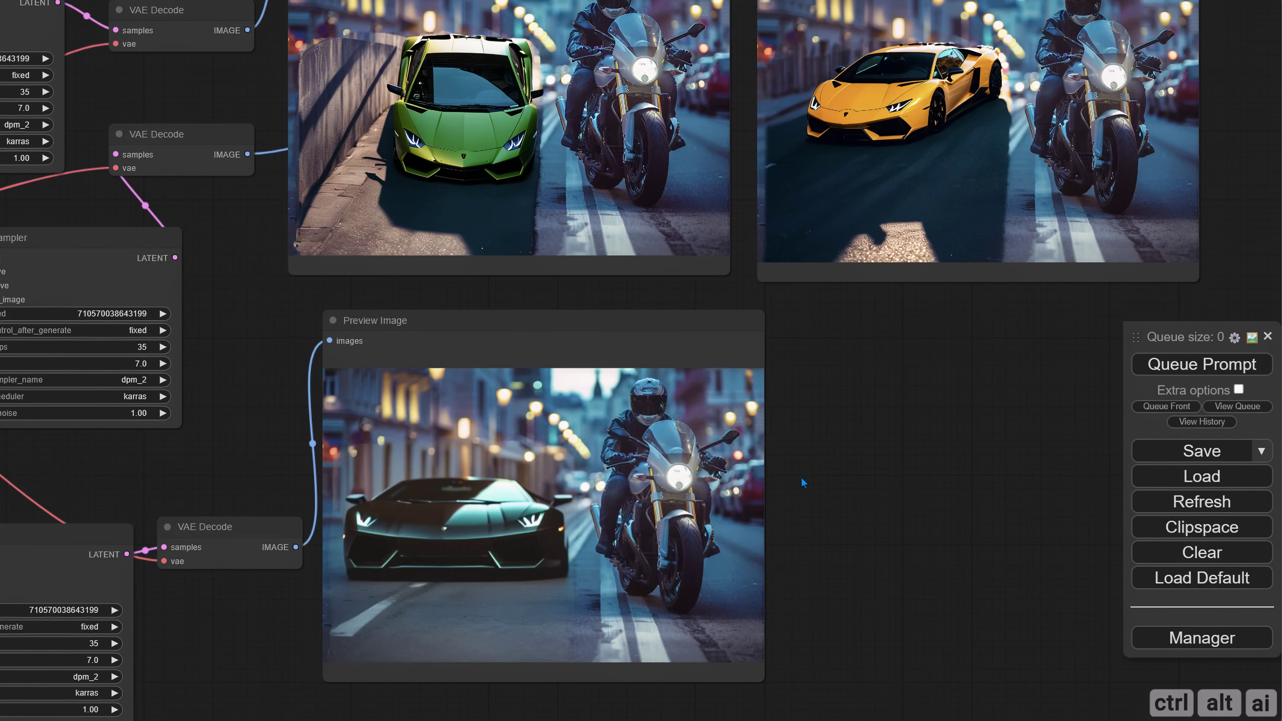
pyautogui.scroll(4, 972, 375)
pyautogui.scroll(2, 647, 690)
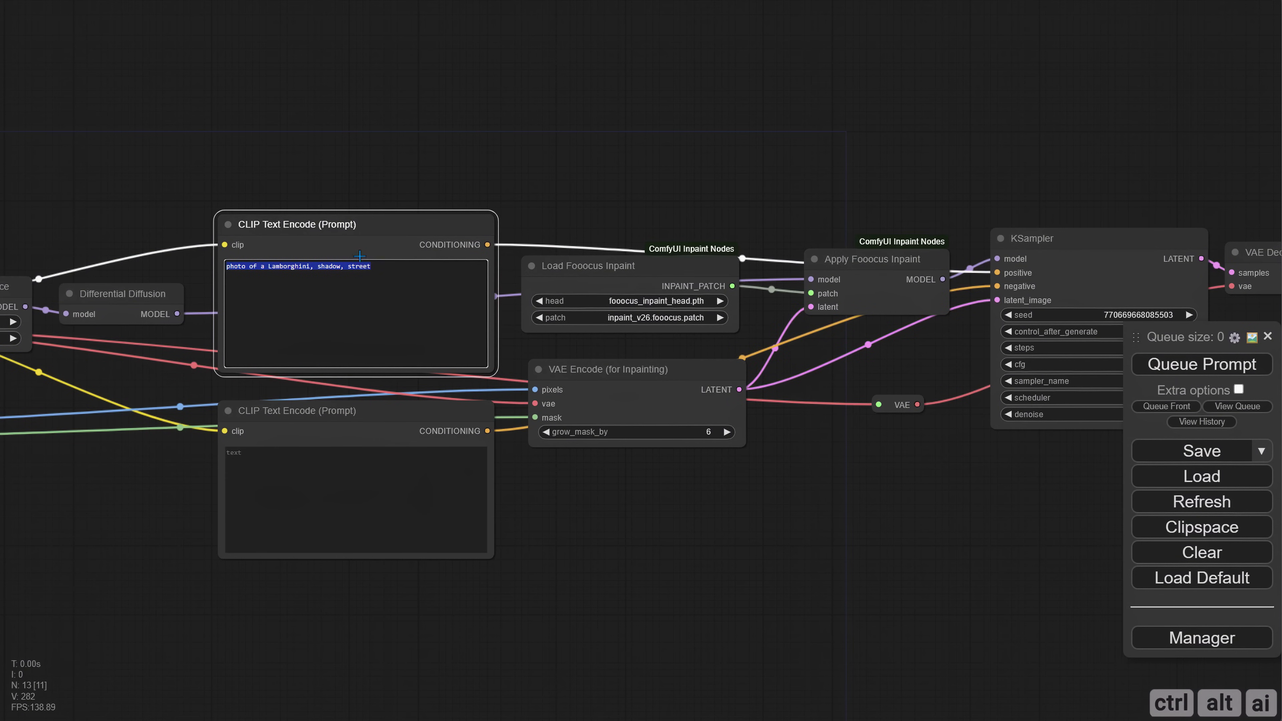
# Step: Replace the positive prompt with "a large pola bear on the street" and generate the image
pyautogui.write('a large pola bear on the street')
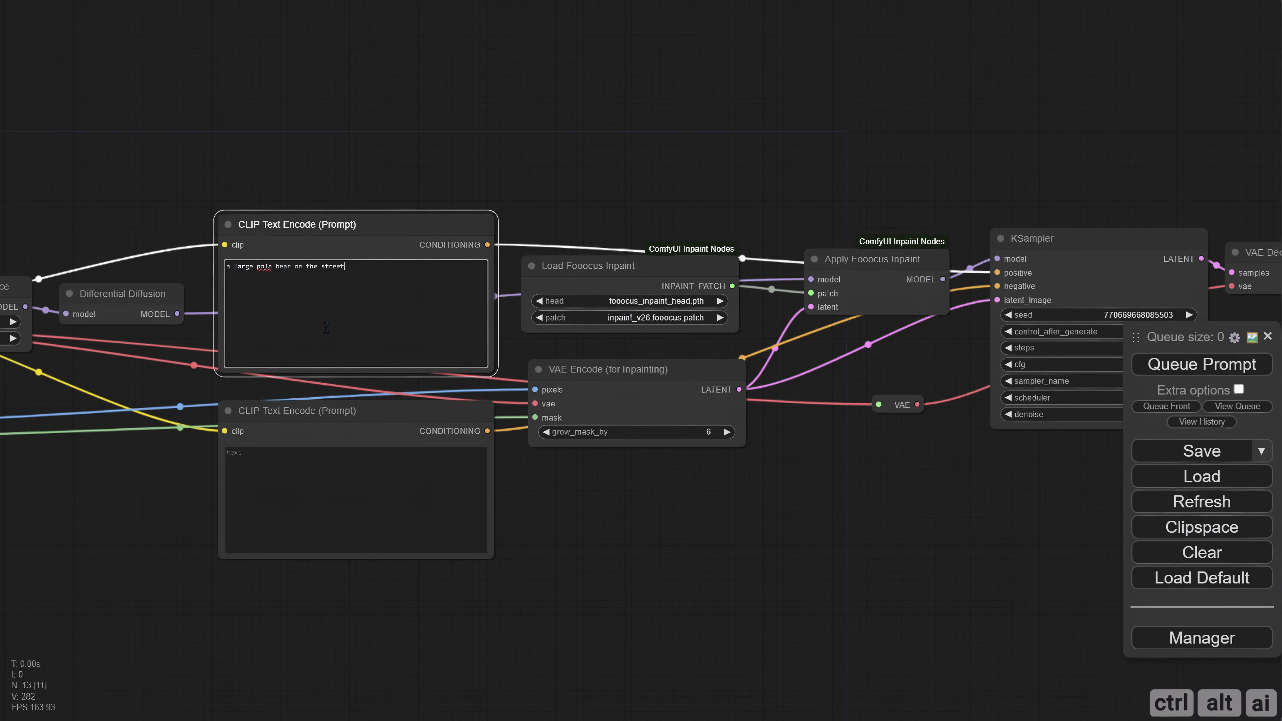
pyautogui.scroll(3, 510, 440)
pyautogui.moveTo(584, 504); pyautogui.dragTo(771, 620)
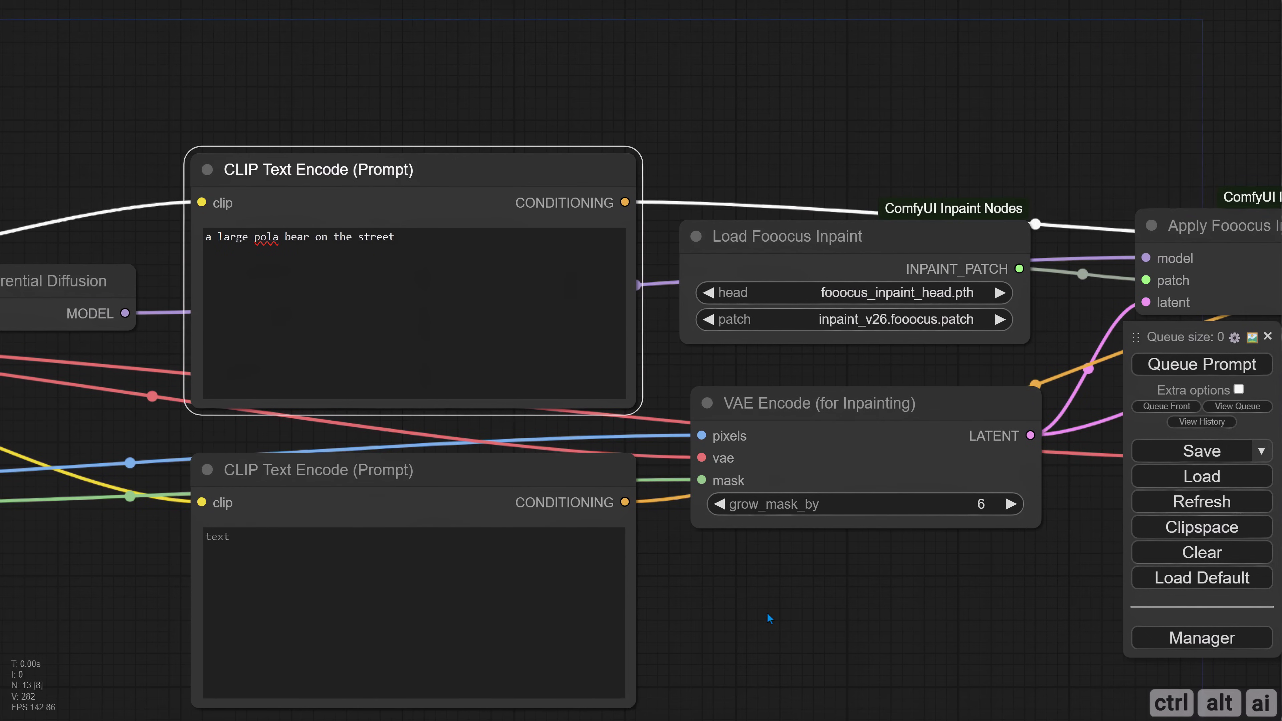
pyautogui.scroll(-5, 767, 612)
pyautogui.moveTo(789, 674); pyautogui.dragTo(393, 514)
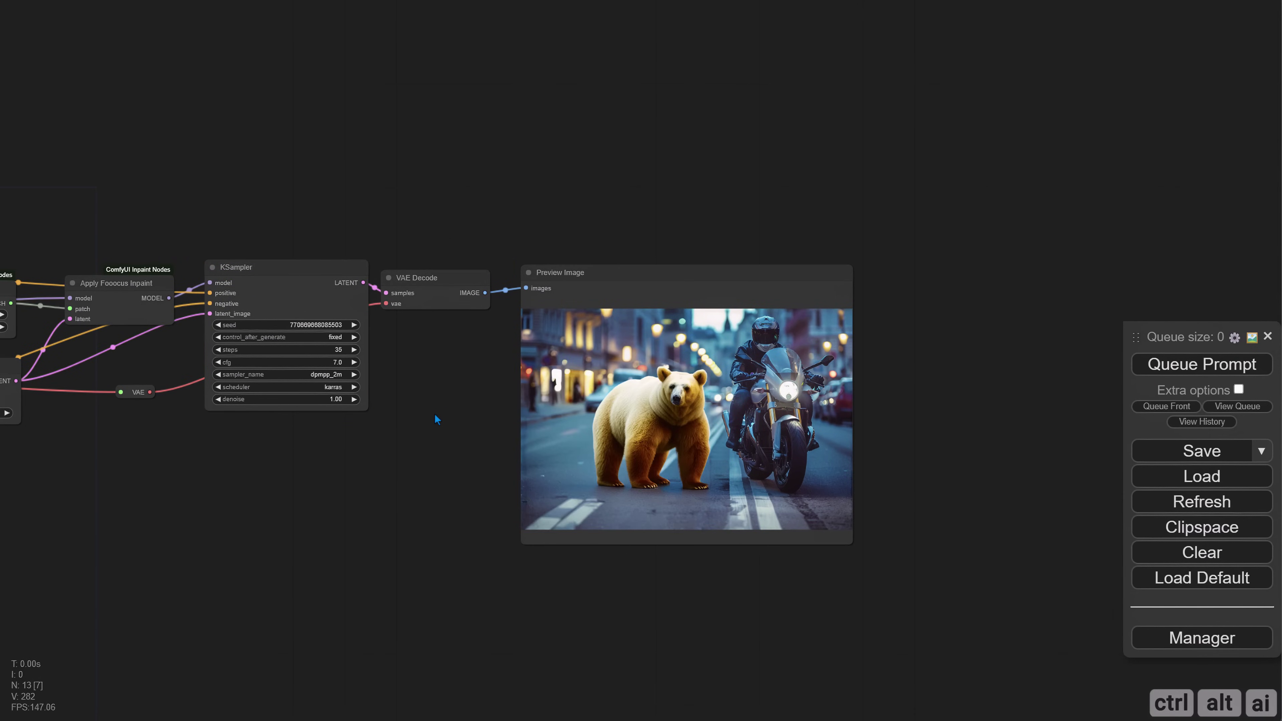
# Step: Examine the generated image up close for seams at the edges of the inpainted area around the bear
pyautogui.scroll(5, 555, 410)
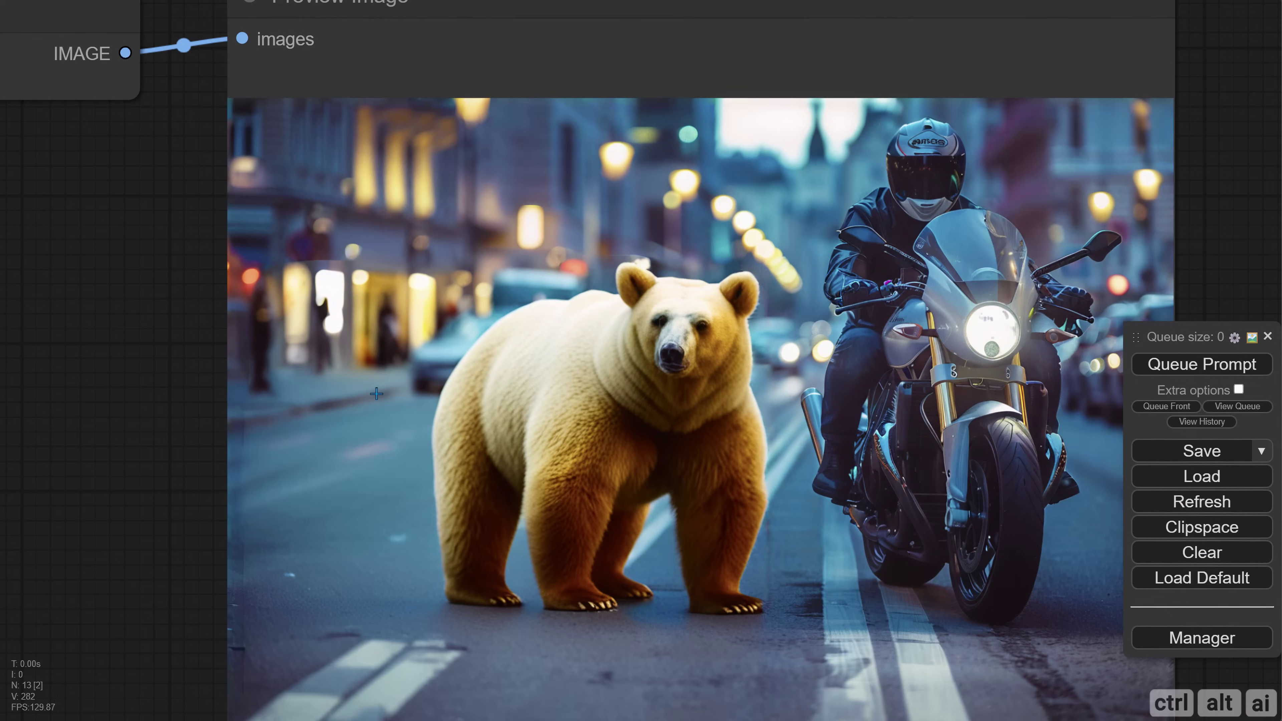
pyautogui.scroll(5, 168, 318)
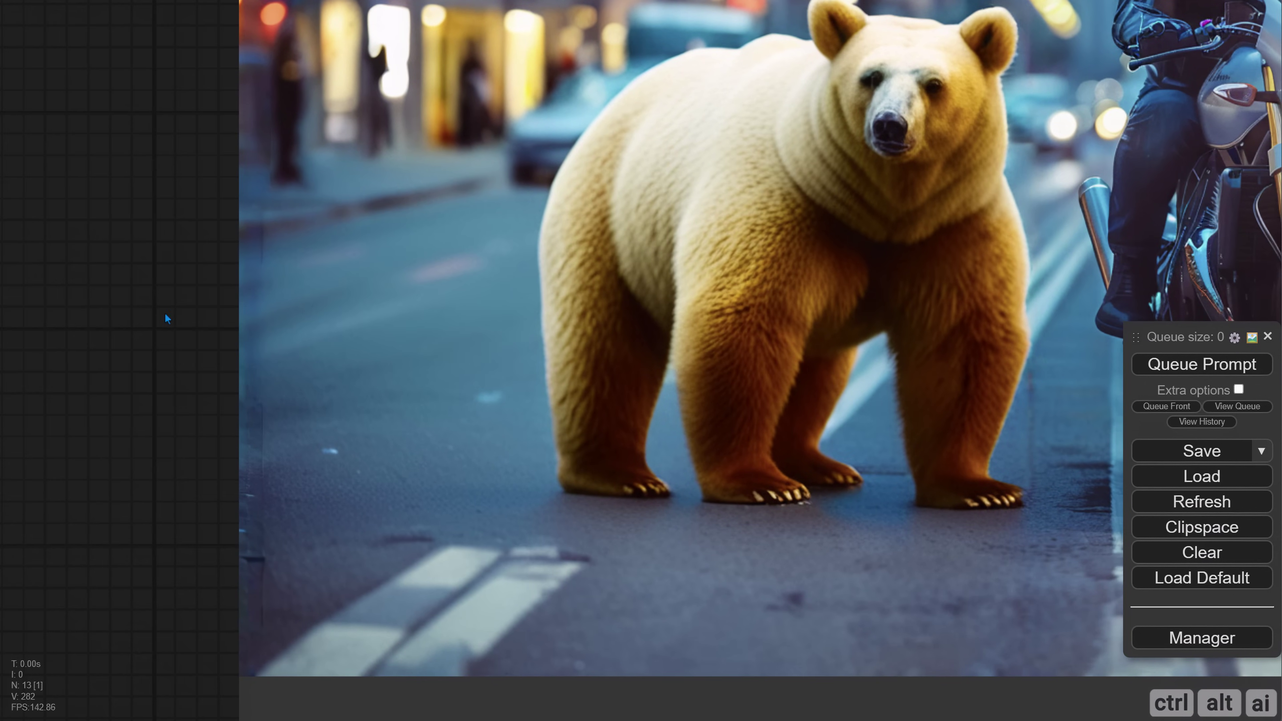
pyautogui.moveTo(159, 304); pyautogui.dragTo(92, 395)
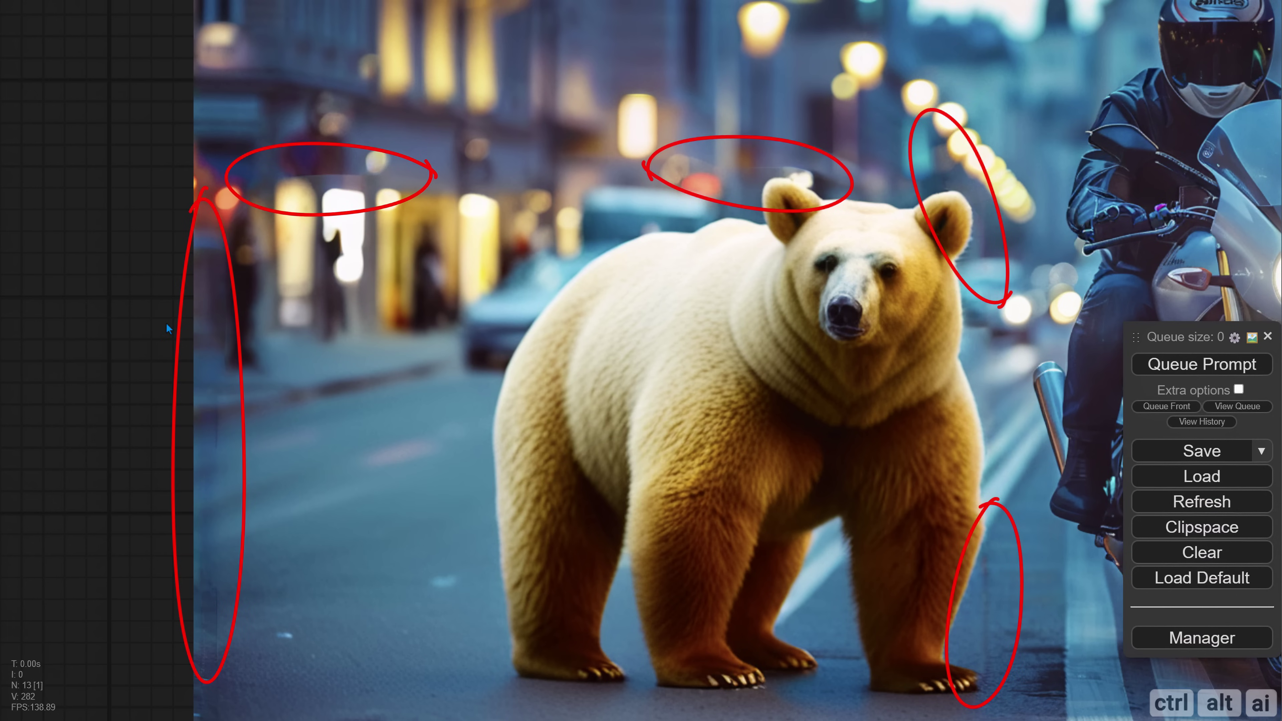
pyautogui.moveTo(158, 260); pyautogui.dragTo(97, 207)
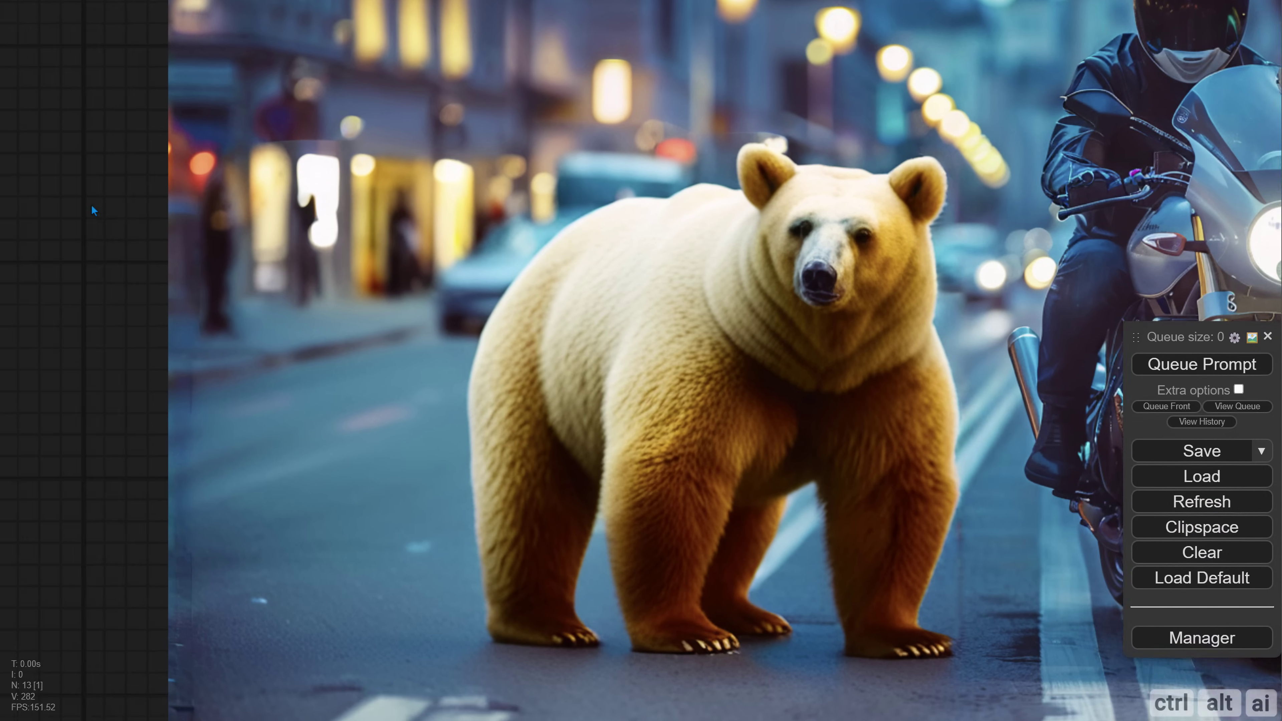
pyautogui.scroll(-2, 97, 207)
# Step: Add a Preview Bridge (Image) node fed by the VAE Decode image output and place it beside the Preview Image node
pyautogui.scroll(-5, 772, 432)
pyautogui.moveTo(470, 222); pyautogui.dragTo(798, 155)
pyautogui.click(814, 201)
pyautogui.write('previ')
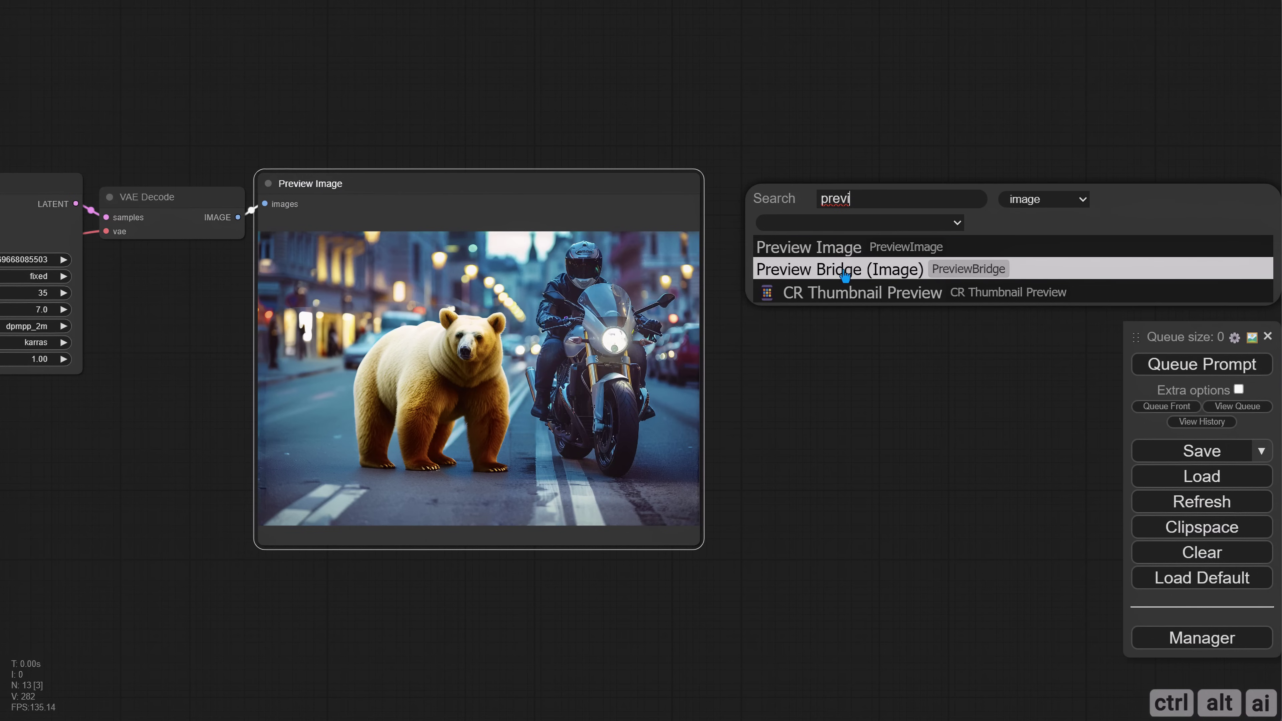
pyautogui.click(842, 270)
pyautogui.moveTo(886, 194); pyautogui.dragTo(800, 189)
# Step: Run the workflow to load the bear image into the Preview Bridge node, and enlarge that node
pyautogui.click(1194, 367)
pyautogui.moveTo(971, 359); pyautogui.dragTo(842, 268)
pyautogui.moveTo(814, 297); pyautogui.dragTo(1082, 550)
pyautogui.moveTo(983, 619); pyautogui.dragTo(739, 668)
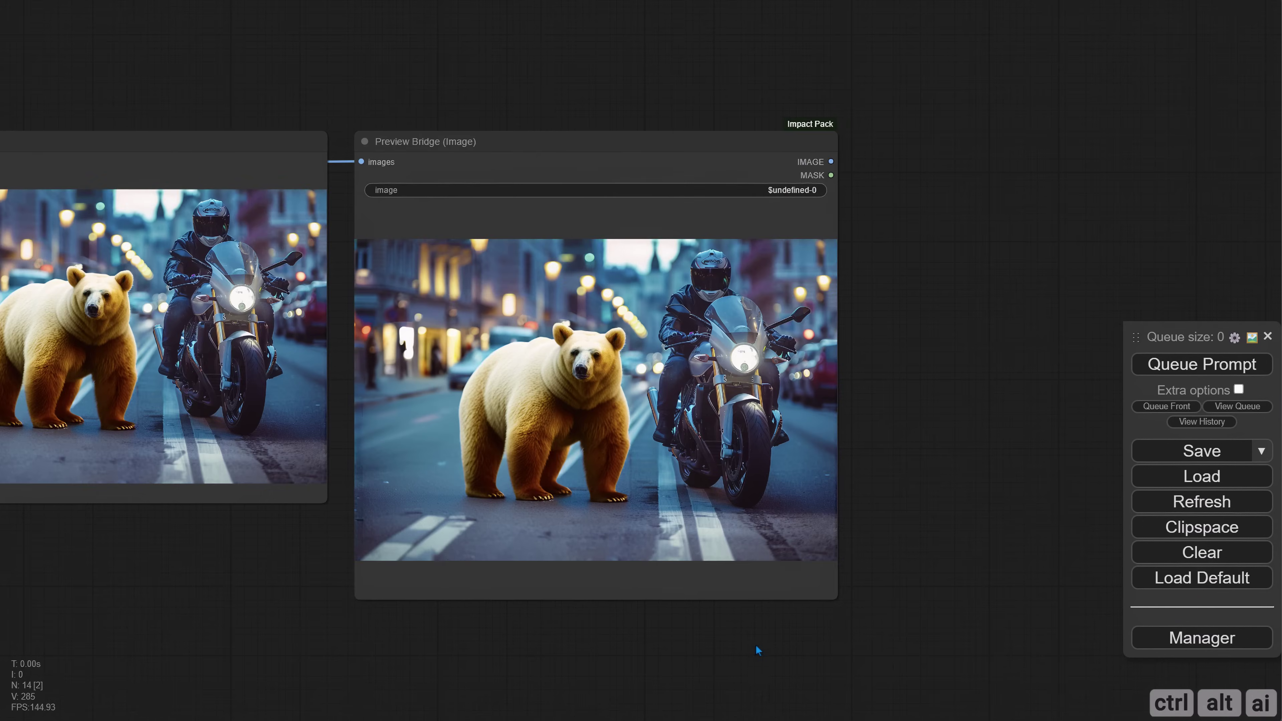
# Step: Add a VAE Encode & Inpaint Conditioning node beside the Preview Bridge (Image) node
pyautogui.scroll(-3, 921, 355)
pyautogui.moveTo(928, 305); pyautogui.dragTo(676, 206)
pyautogui.scroll(2, 676, 206)
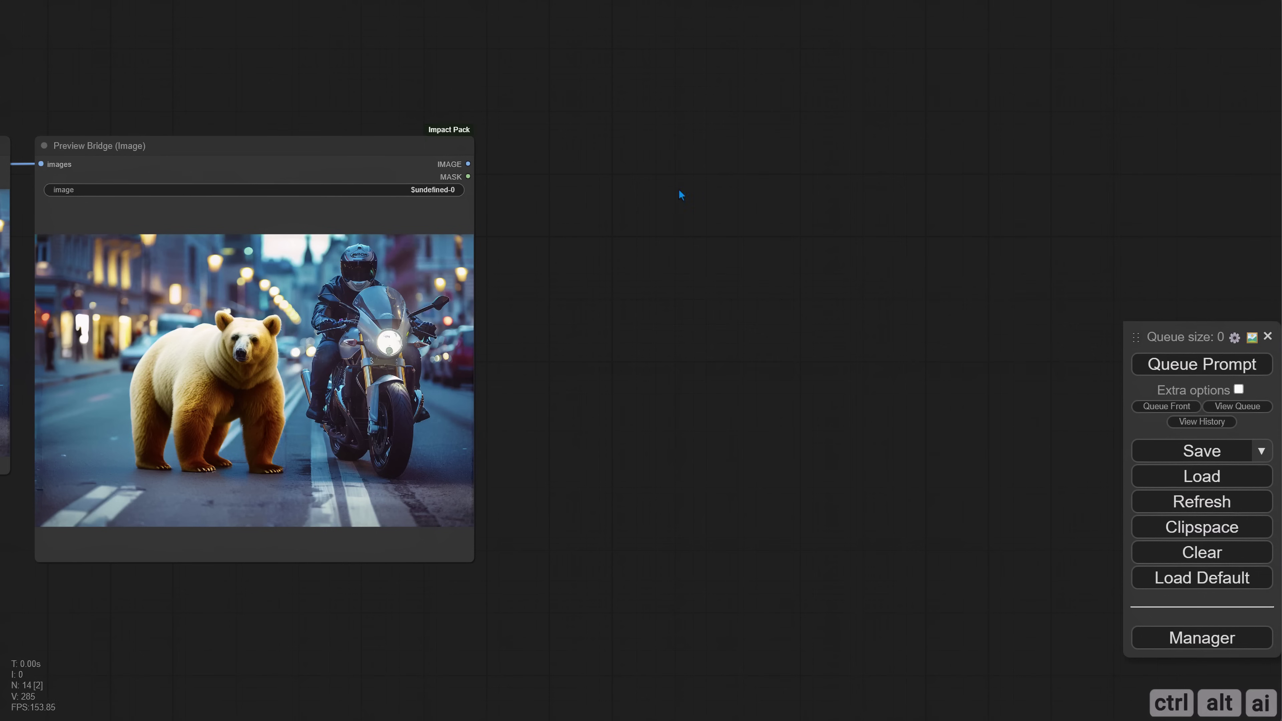
pyautogui.doubleClick(674, 203)
pyautogui.write('inpaint')
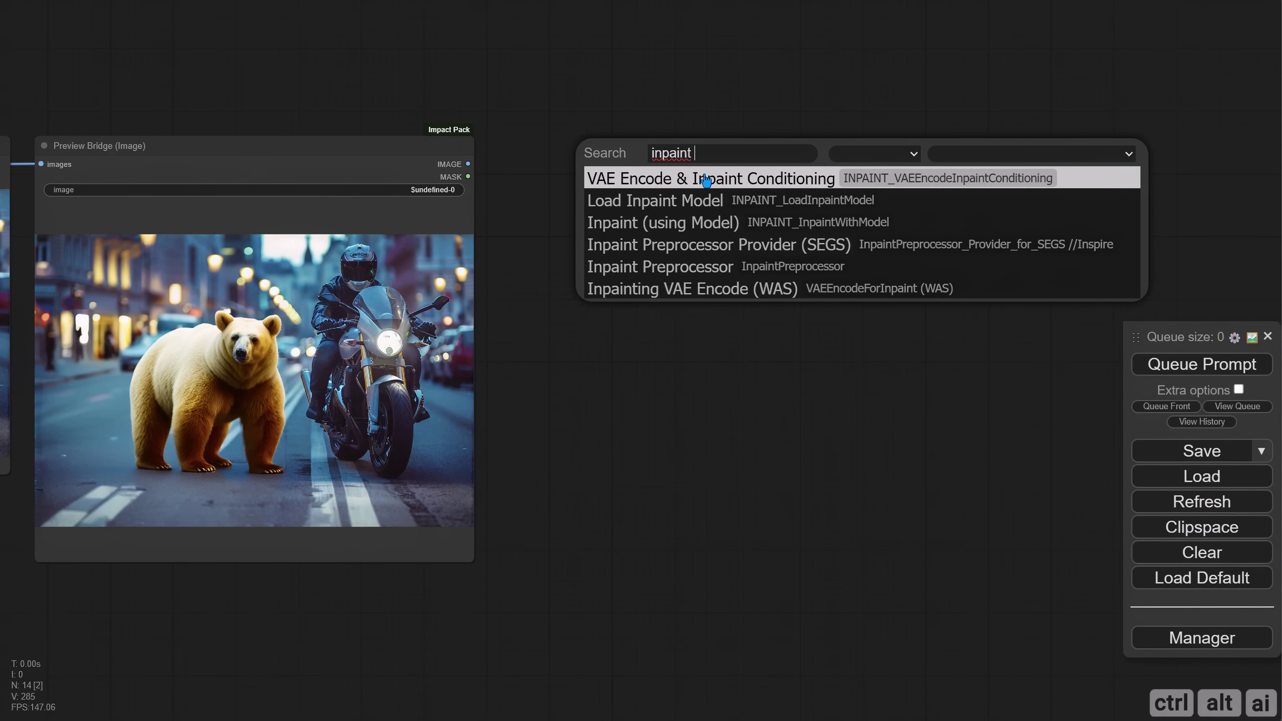
pyautogui.click(717, 179)
pyautogui.moveTo(726, 157); pyautogui.dragTo(627, 170)
pyautogui.moveTo(590, 278); pyautogui.dragTo(636, 299)
pyautogui.scroll(-1, 637, 299)
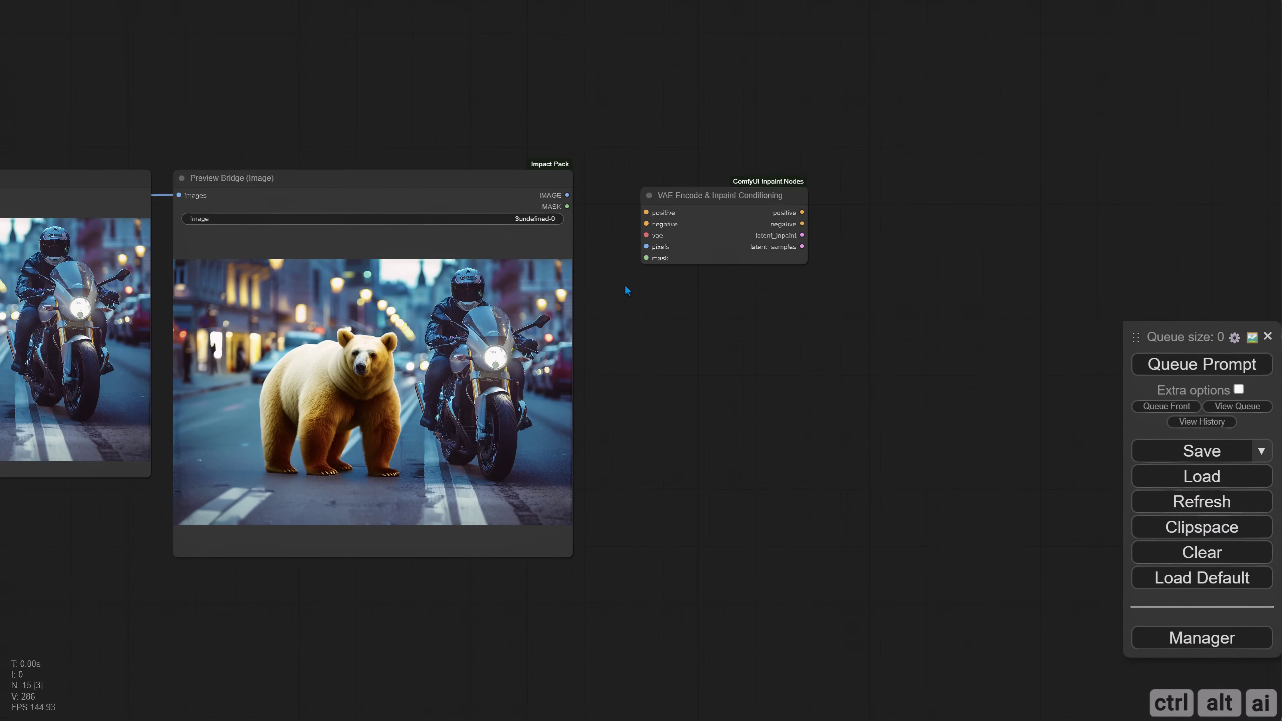
# Step: Connect the Preview Bridge image and mask, the positive and negative conditioning, and the VAE to the VAE Encode & Inpaint Conditioning node
pyautogui.moveTo(647, 247); pyautogui.dragTo(648, 258)
pyautogui.scroll(-2, 650, 317)
pyautogui.scroll(-2, 300, 458)
pyautogui.moveTo(301, 459); pyautogui.dragTo(258, 382)
pyautogui.moveTo(666, 310); pyautogui.dragTo(1080, 259)
pyautogui.moveTo(277, 388); pyautogui.dragTo(405, 388)
pyautogui.moveTo(116, 223); pyautogui.dragTo(1209, 242)
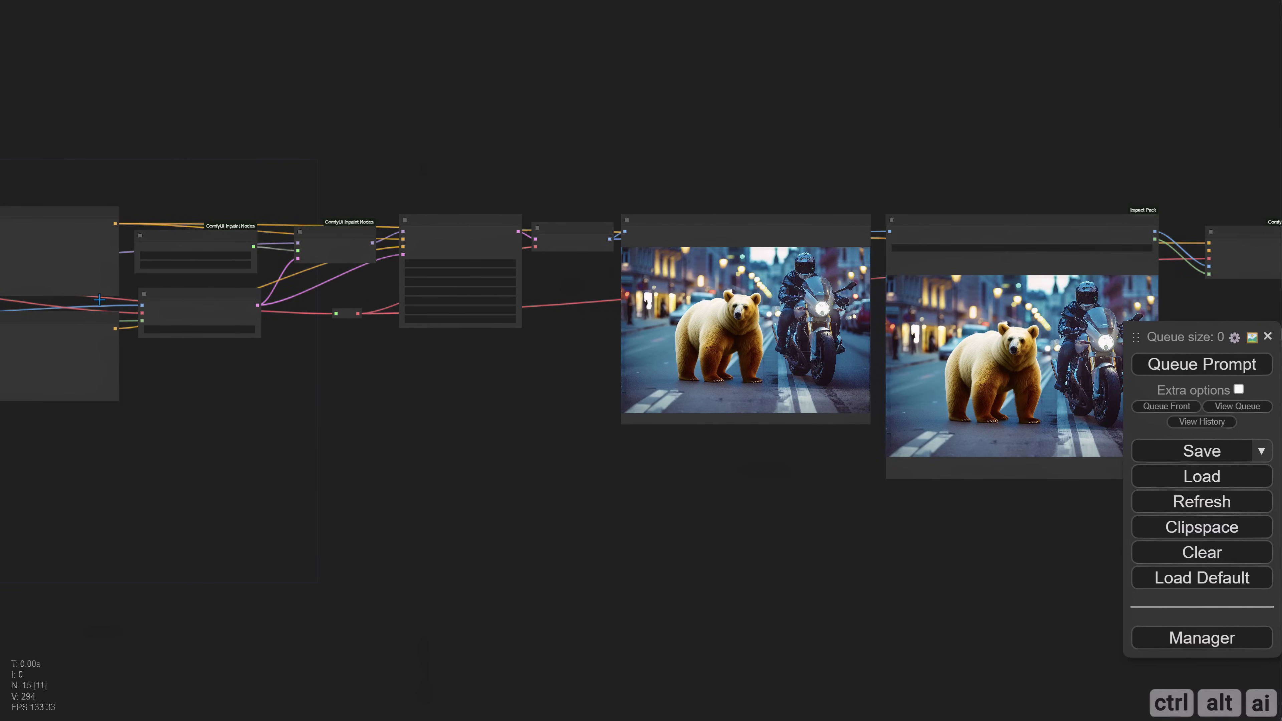
pyautogui.moveTo(1157, 171); pyautogui.dragTo(589, 182)
pyautogui.scroll(5, 696, 212)
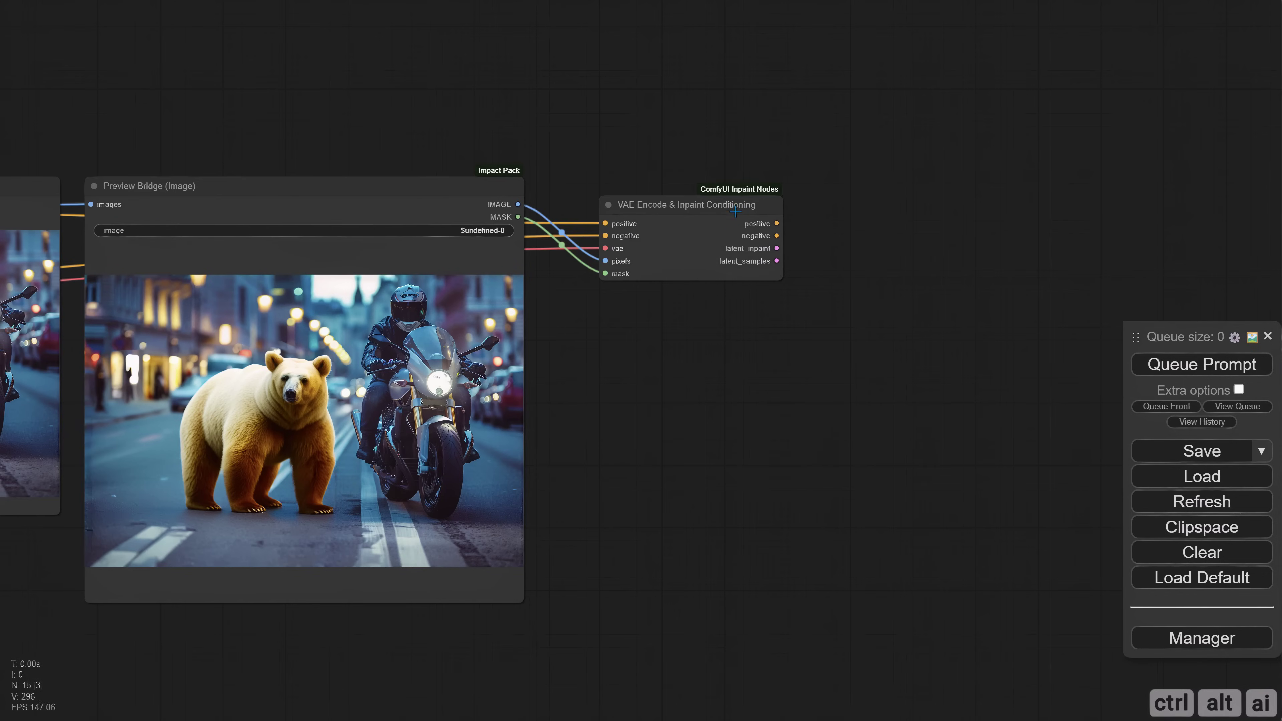
# Step: Duplicate the Apply Fooocus Inpaint node with its model and patch links, and feed its latent from the new conditioning node's latent_inpaint output
pyautogui.moveTo(888, 315); pyautogui.dragTo(707, 314)
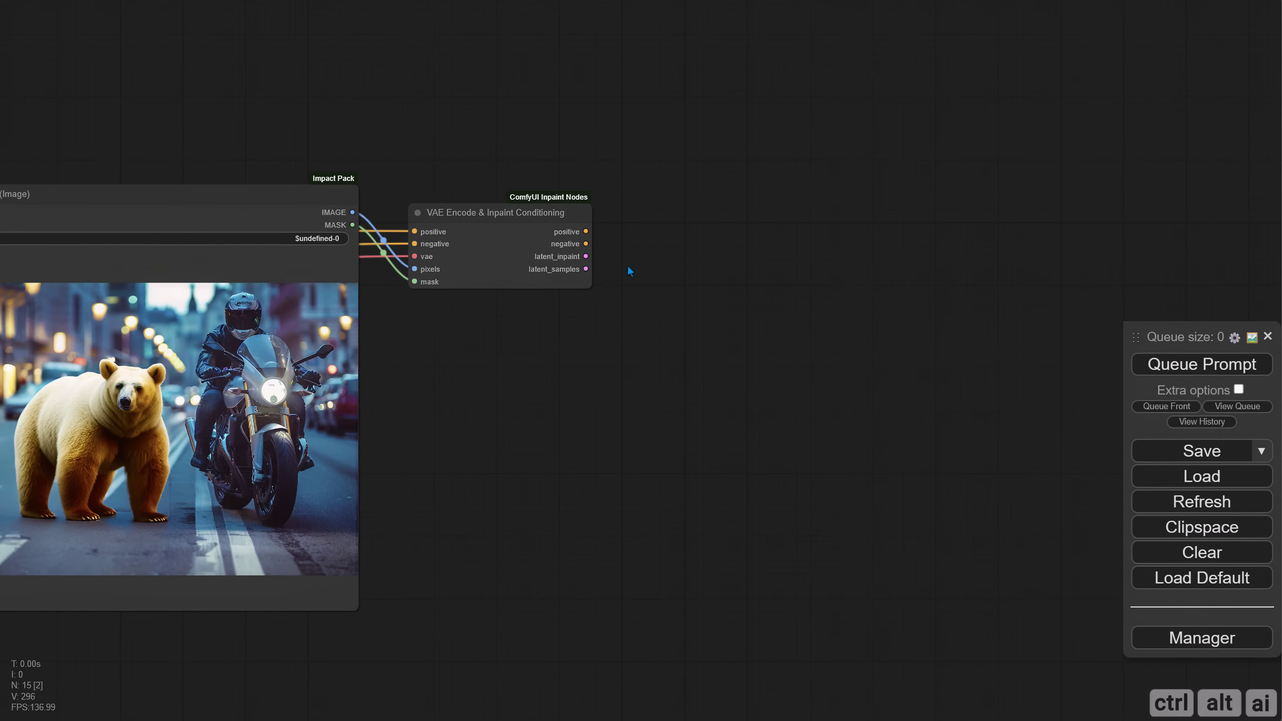
pyautogui.scroll(-4, 653, 237)
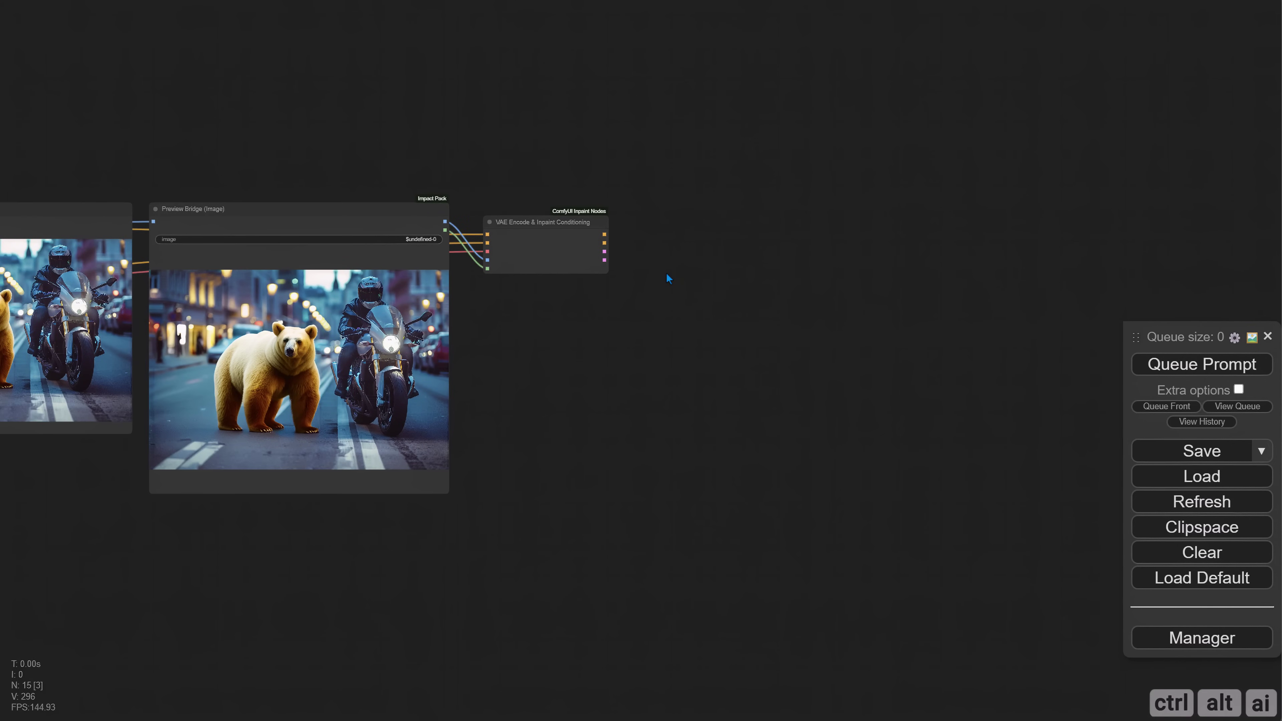
pyautogui.moveTo(667, 275); pyautogui.dragTo(1118, 296)
pyautogui.moveTo(22, 372); pyautogui.dragTo(375, 358)
pyautogui.scroll(4, 374, 358)
pyautogui.click(322, 207)
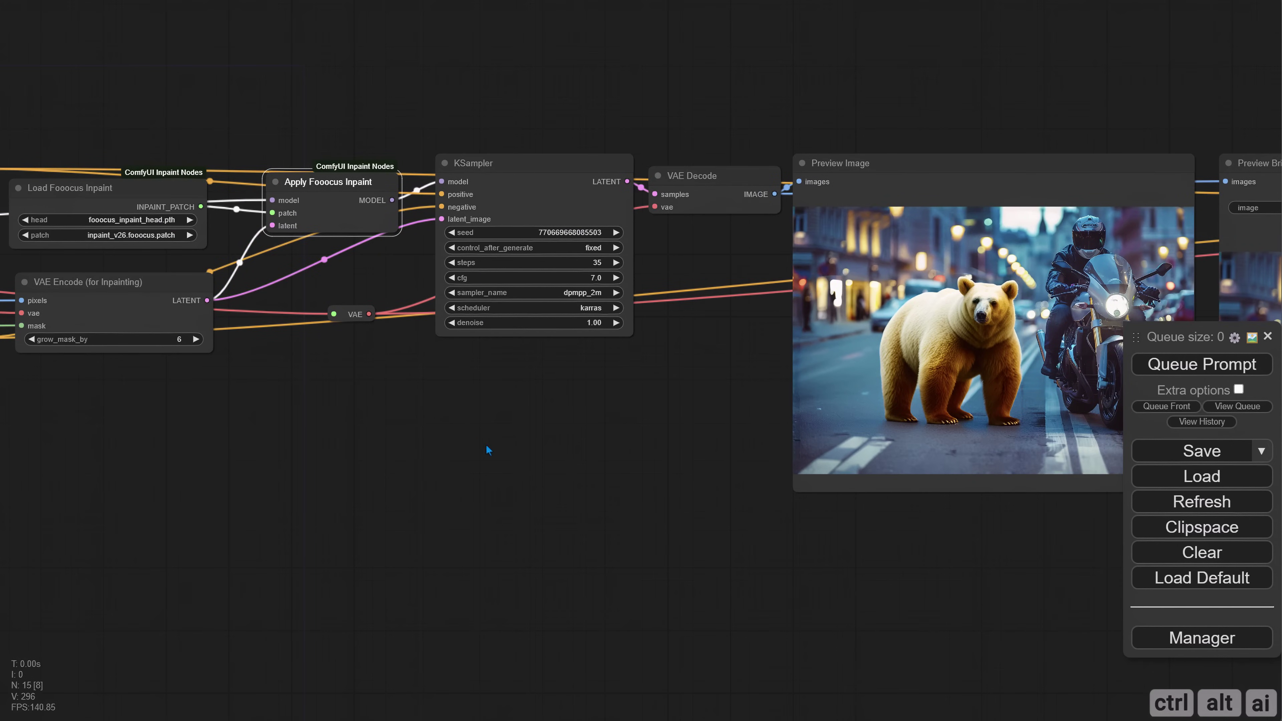
pyautogui.moveTo(1075, 353); pyautogui.dragTo(326, 337)
pyautogui.moveTo(933, 335); pyautogui.dragTo(629, 390)
pyautogui.moveTo(921, 316); pyautogui.dragTo(728, 298)
pyautogui.scroll(2, 759, 341)
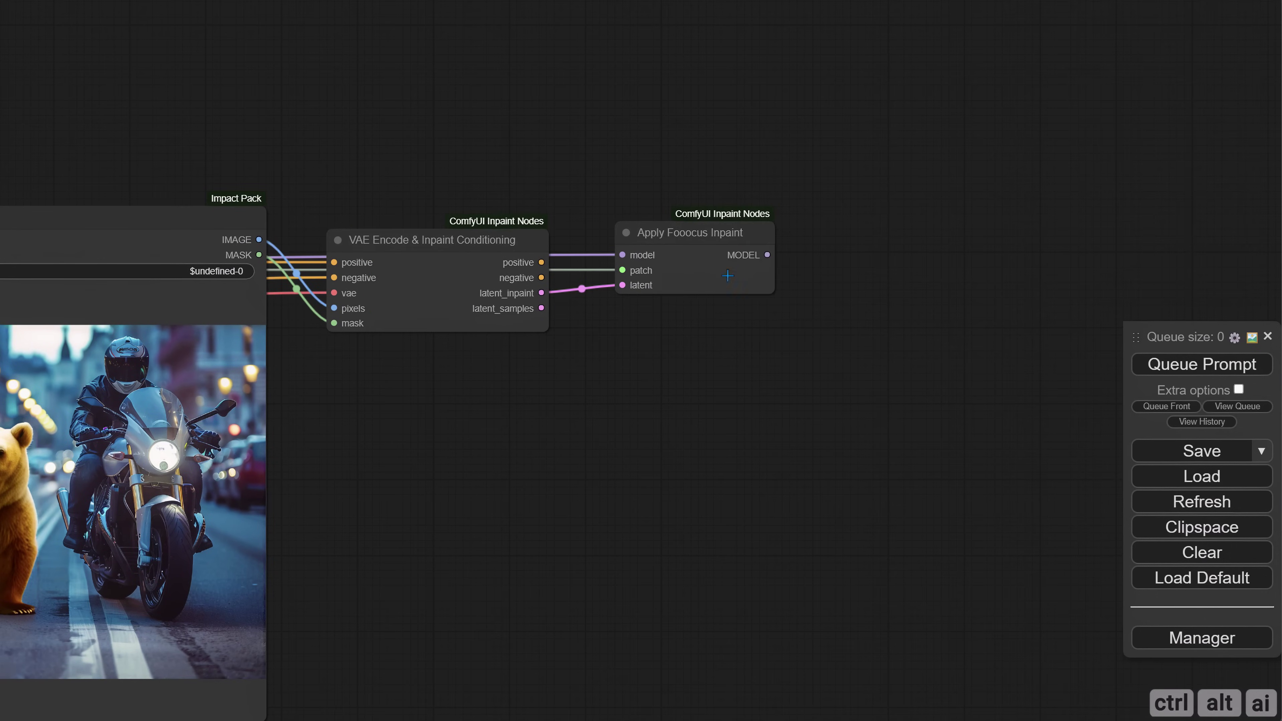
# Step: Duplicate the KSampler with its links, and feed it the second Fooocus model, positive and negative conditioning, and latent_samples
pyautogui.scroll(-5, 644, 449)
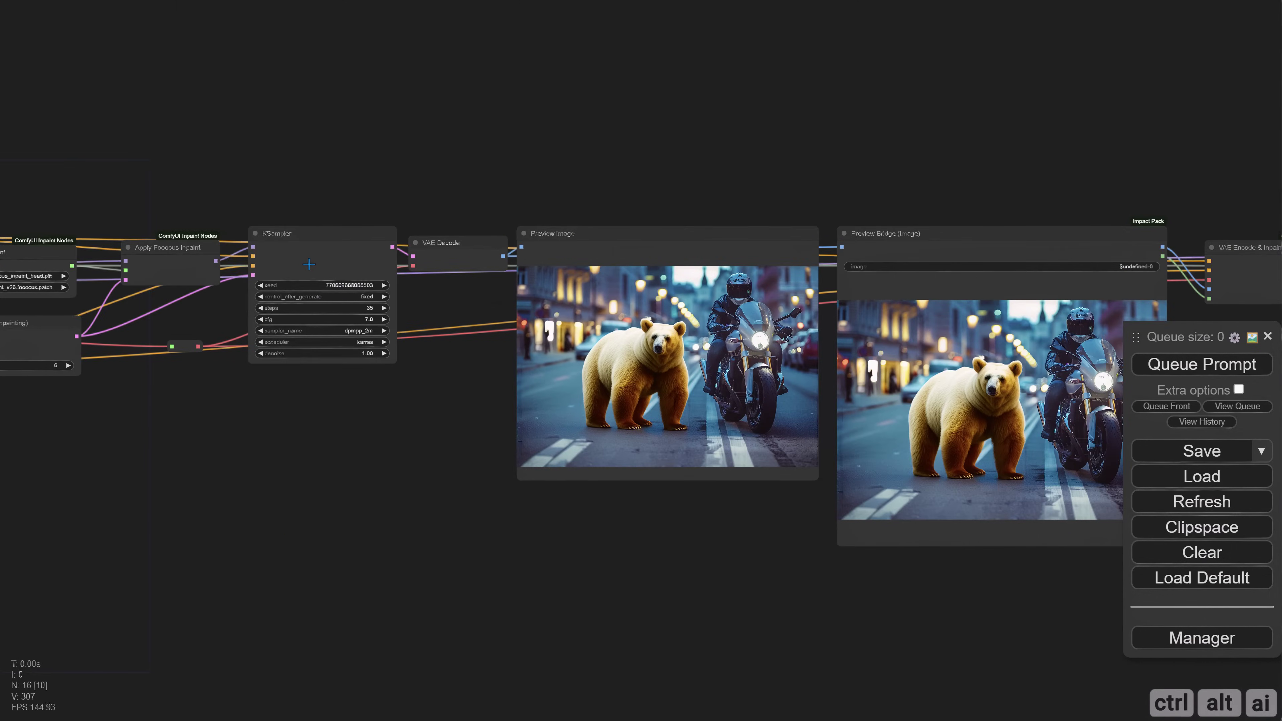
pyautogui.click(303, 256)
pyautogui.moveTo(1111, 354); pyautogui.dragTo(339, 350)
pyautogui.hotkey('ctrl', 'v')
pyautogui.press('Delete')
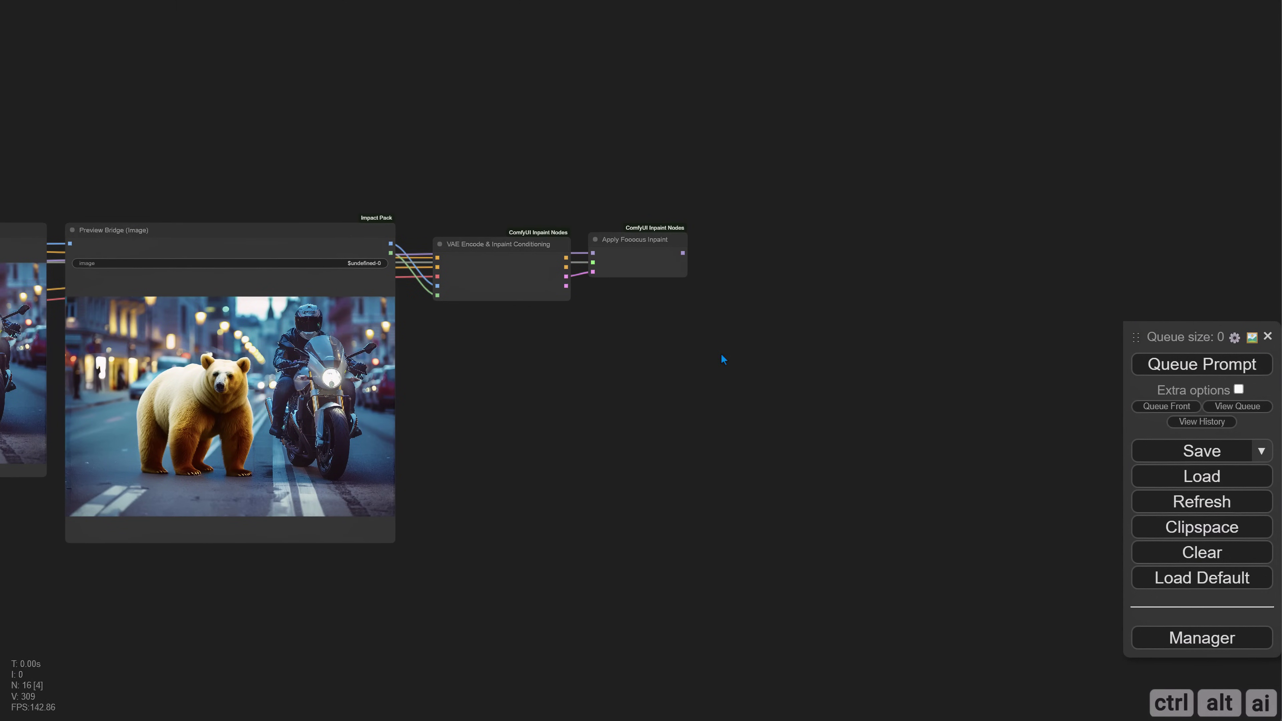
pyautogui.hotkey('ctrl', 'shift', 'v')
pyautogui.scroll(3, 651, 339)
pyautogui.moveTo(641, 248); pyautogui.dragTo(689, 243)
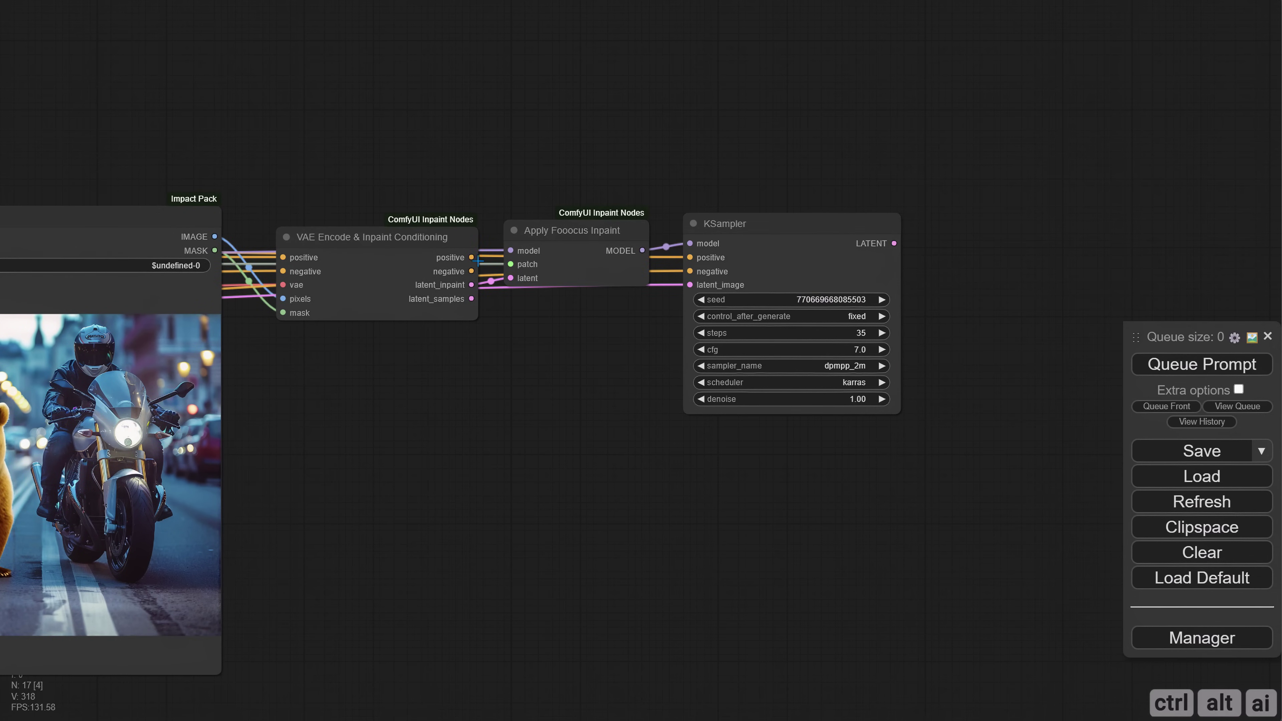
pyautogui.moveTo(472, 298); pyautogui.dragTo(690, 285)
pyautogui.moveTo(893, 271); pyautogui.dragTo(690, 293)
# Step: Set the second KSampler's denoise to 0.90
pyautogui.click(724, 390)
pyautogui.write('0')
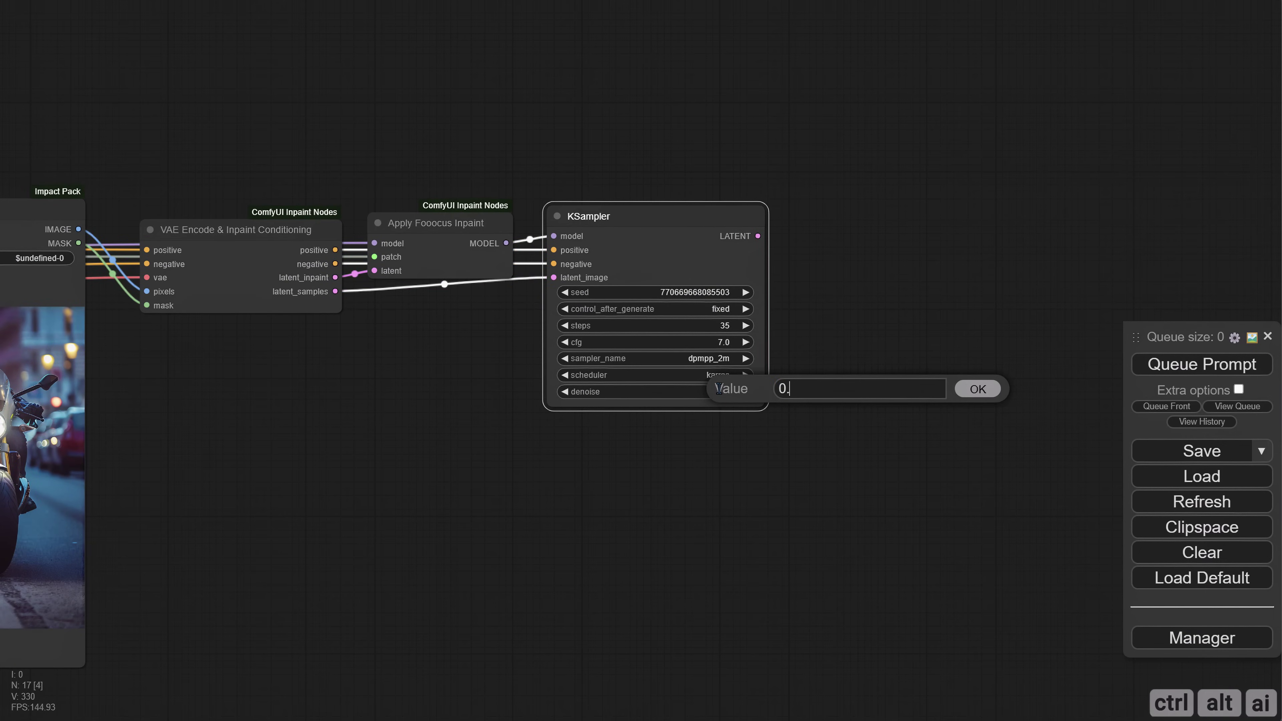
pyautogui.write('.9')
pyautogui.press('Return')
# Step: Add a VAE Decode node to the second KSampler, supply its VAE, and connect its image to a copied Preview Image node
pyautogui.moveTo(758, 235); pyautogui.dragTo(816, 234)
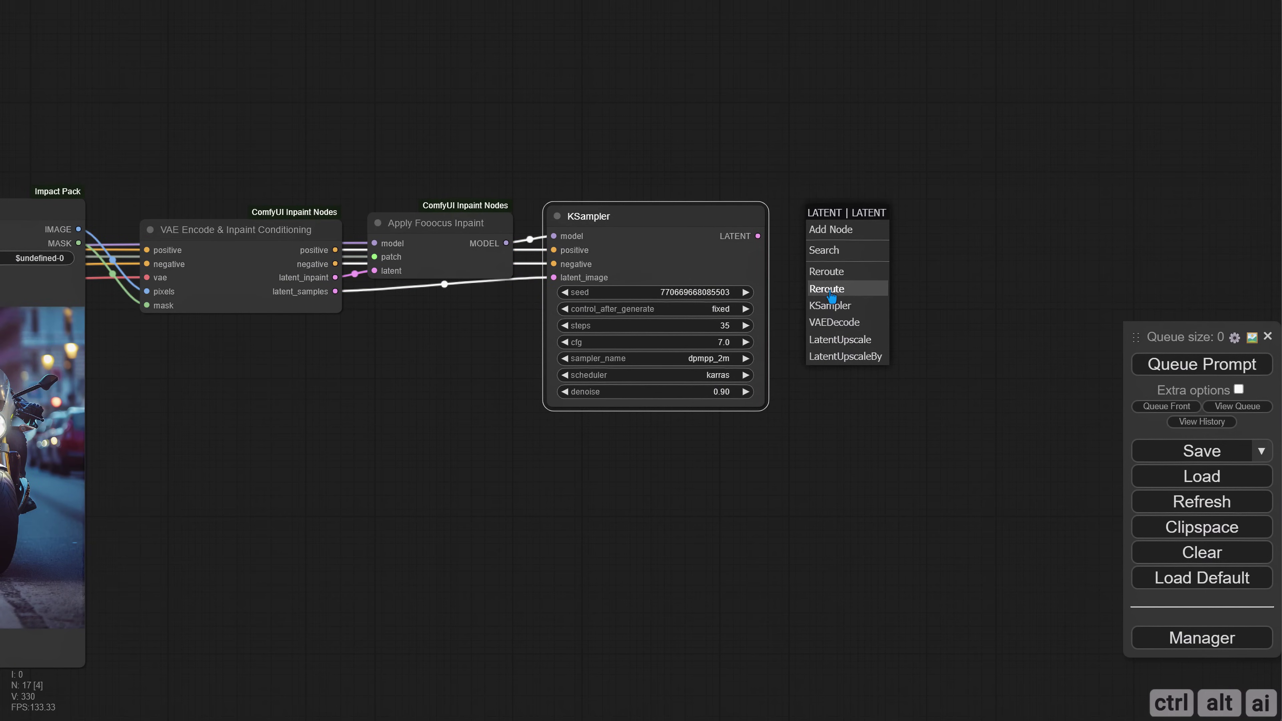
pyautogui.click(835, 324)
pyautogui.scroll(-6, 415, 425)
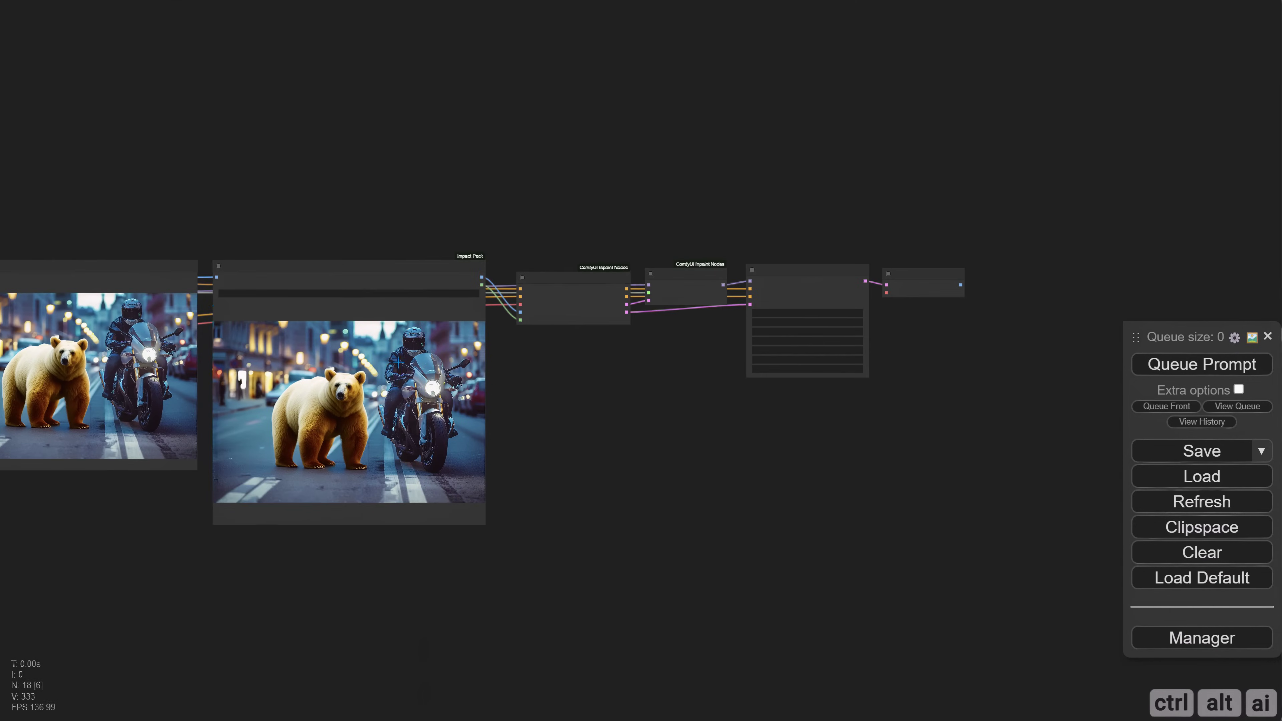
pyautogui.moveTo(120, 272); pyautogui.dragTo(1156, 277)
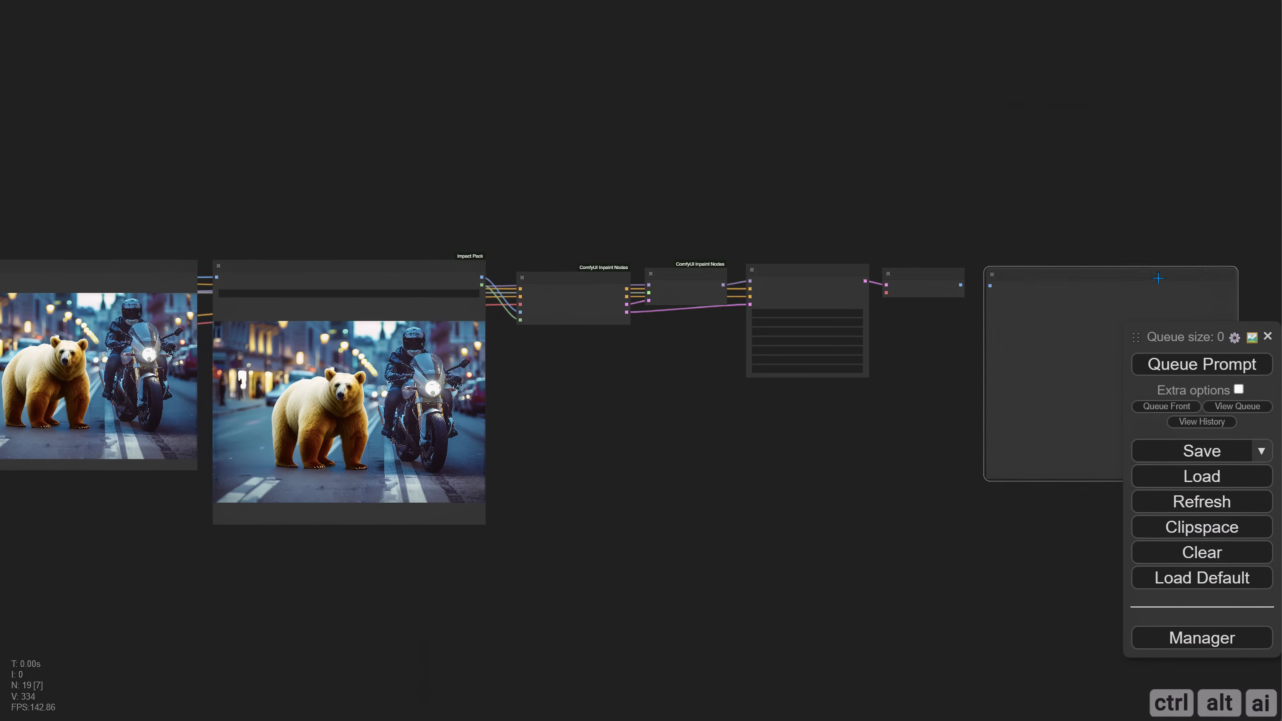
pyautogui.scroll(-3, 537, 394)
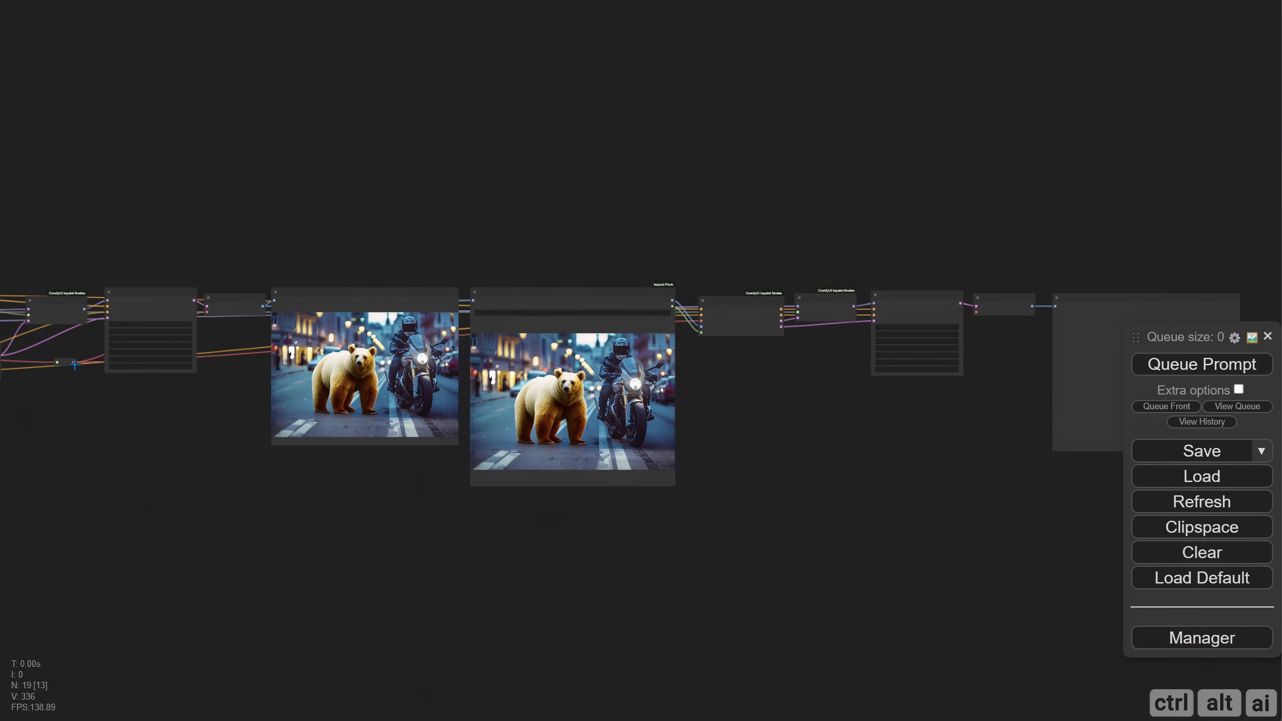
# Step: Open the Preview Bridge image in the MaskEditor and paint a mask over the seams along the left side, above and right of the bear
pyautogui.scroll(12, 981, 352)
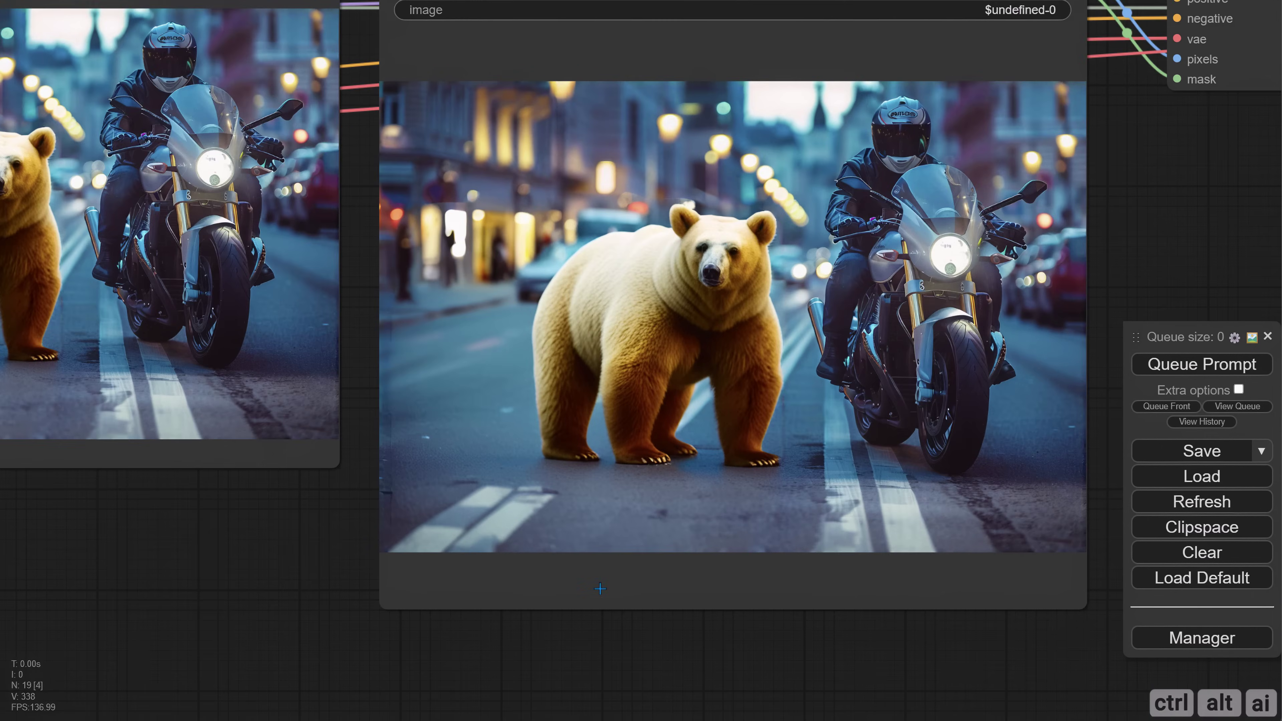
pyautogui.hscroll(3, 601, 589)
pyautogui.rightClick(459, 363)
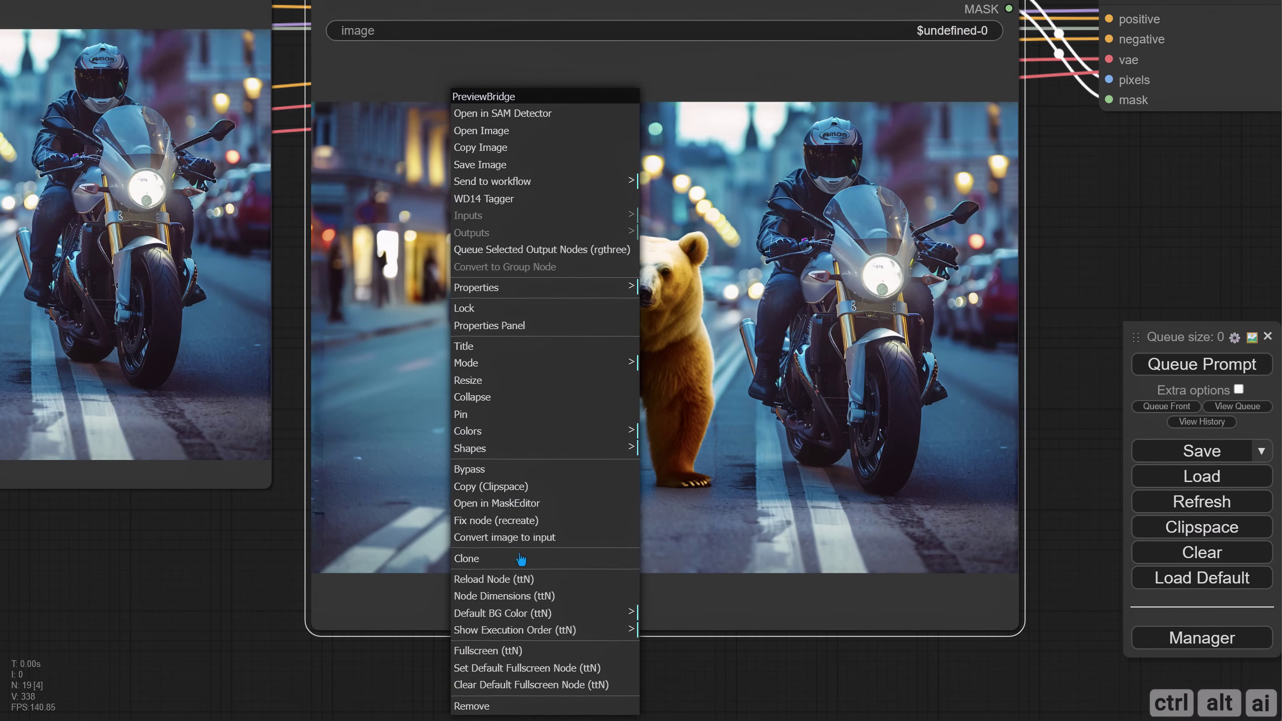
pyautogui.click(525, 502)
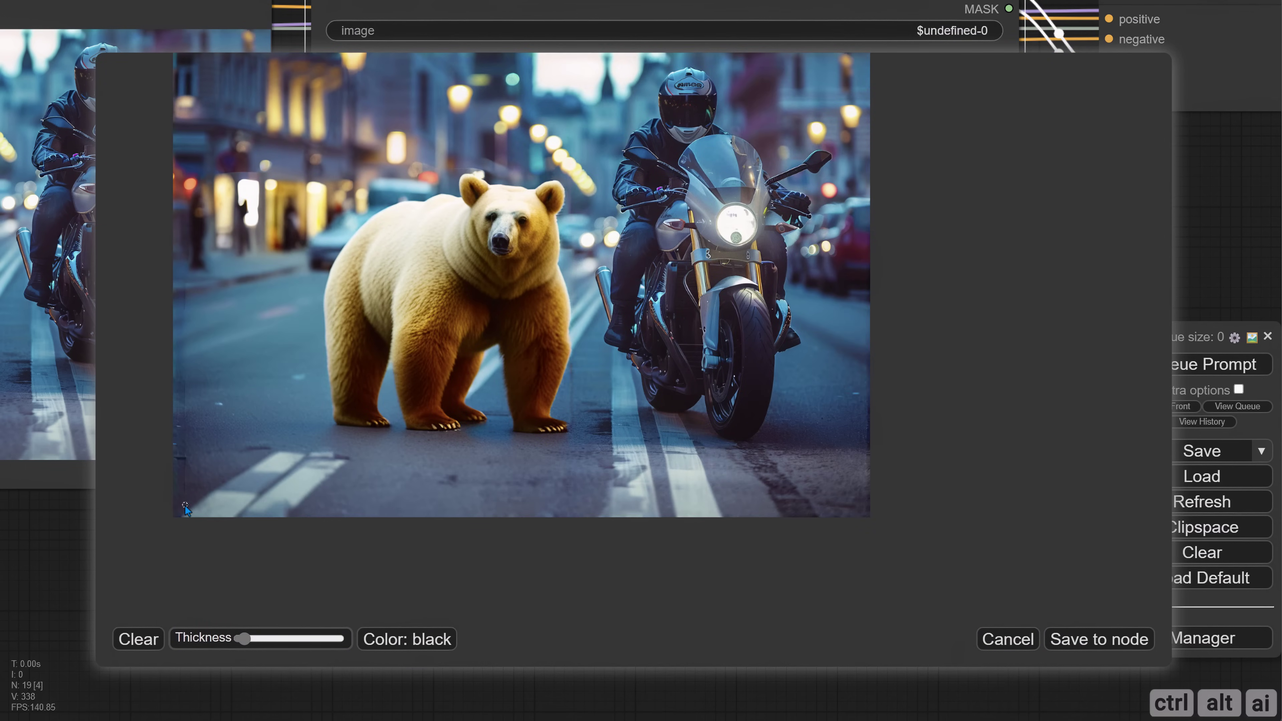
pyautogui.scroll(4, 184, 508)
pyautogui.moveTo(190, 515)
pyautogui.mouseDown()
pyautogui.moveTo(198, 184)
pyautogui.moveTo(254, 184)
pyautogui.moveTo(229, 167)
pyautogui.moveTo(262, 185)
pyautogui.mouseUp()
pyautogui.scroll(3, 254, 184)
pyautogui.scroll(3, 262, 184)
pyautogui.moveTo(302, 255)
pyautogui.mouseDown()
pyautogui.moveTo(426, 242)
pyautogui.moveTo(836, 251)
pyautogui.moveTo(833, 457)
pyautogui.mouseUp()
pyautogui.scroll(-1, 319, 248)
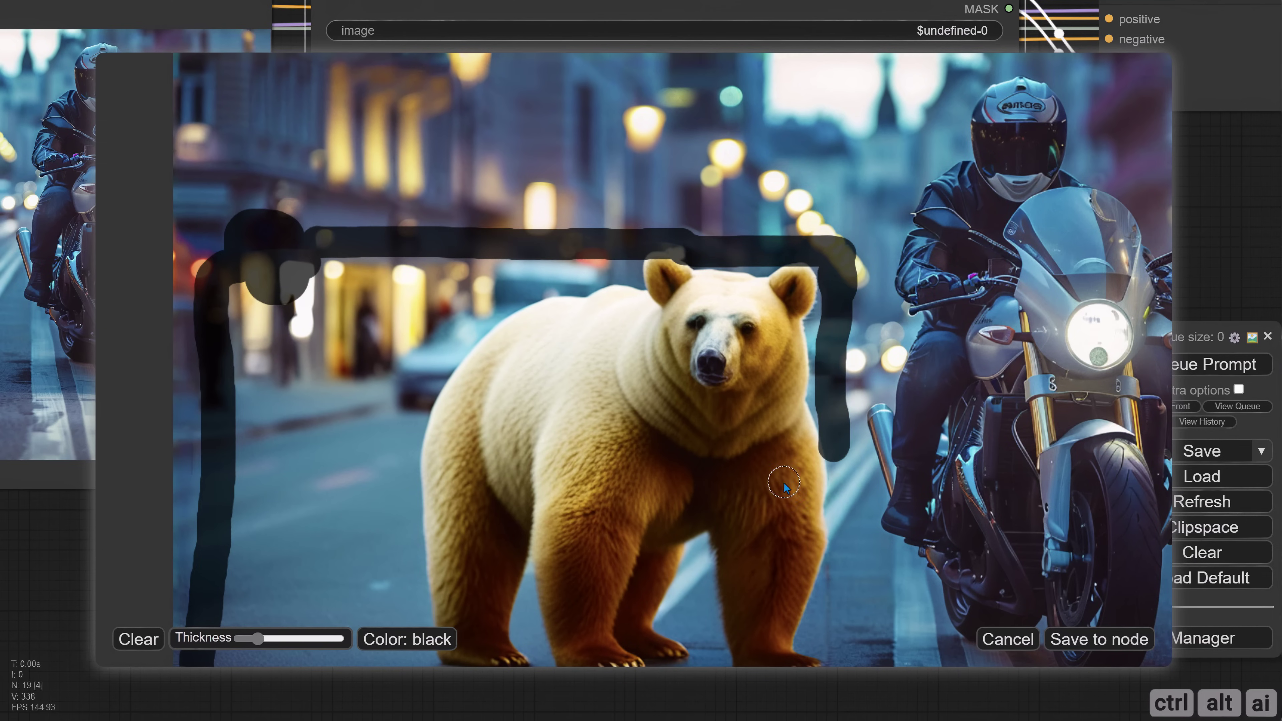
# Step: Extend the mask down the seam right of the bear, widen the left band, and save the mask to the node
pyautogui.scroll(-2, 784, 483)
pyautogui.moveTo(707, 386); pyautogui.dragTo(700, 664)
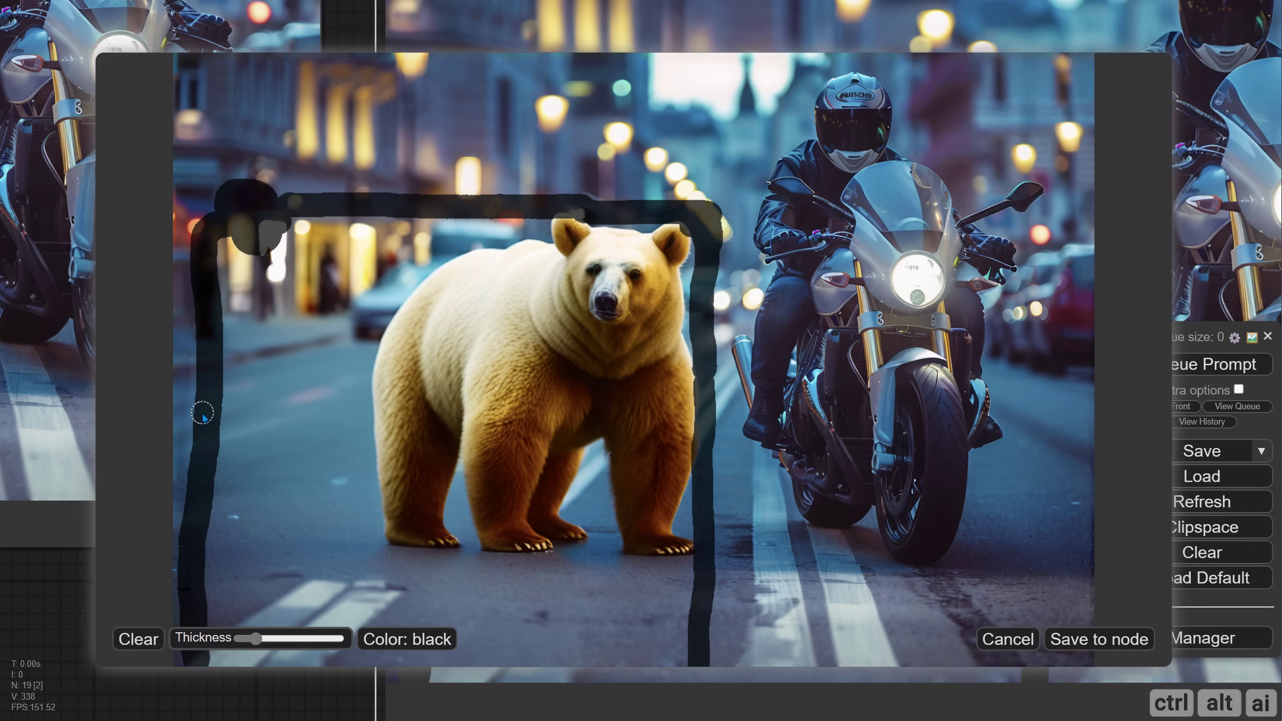
pyautogui.scroll(3, 195, 288)
pyautogui.moveTo(194, 282); pyautogui.dragTo(184, 580)
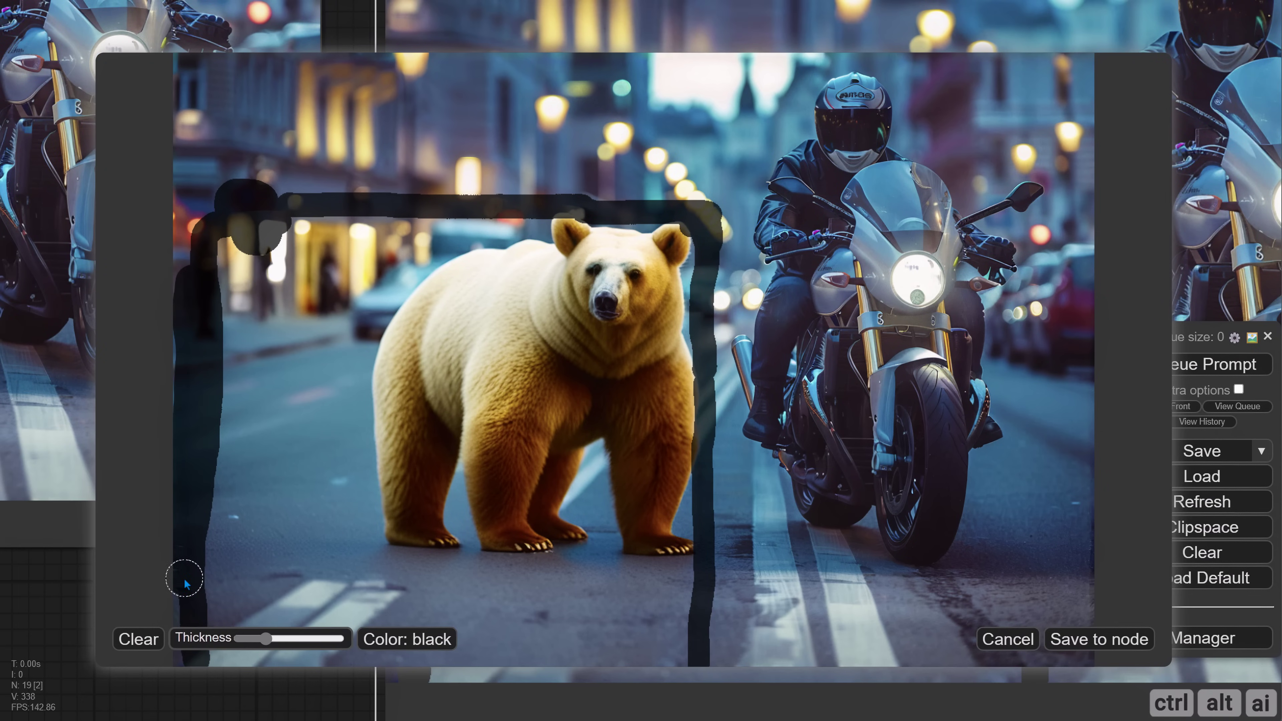
pyautogui.click(1099, 639)
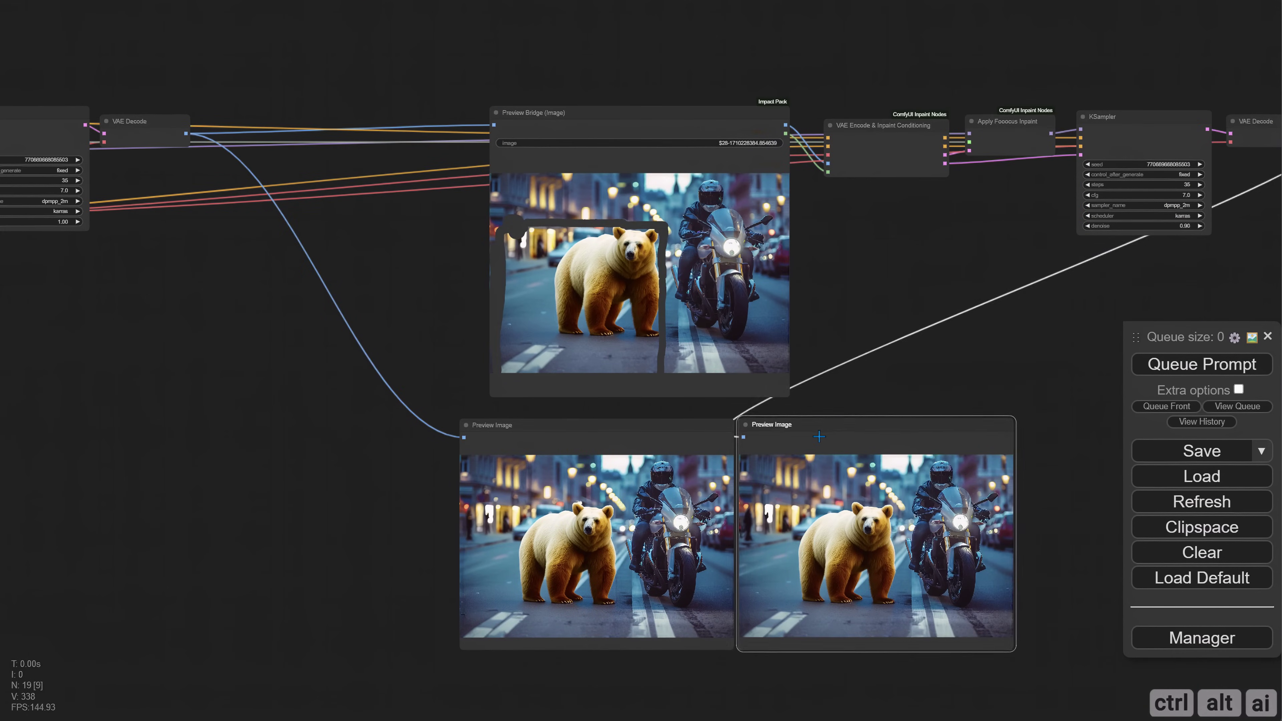
# Step: Compare the first-pass and second-pass preview images up close around the bear's seams
pyautogui.scroll(6, 626, 579)
pyautogui.moveTo(626, 581); pyautogui.dragTo(718, 720)
pyautogui.scroll(2, 575, 652)
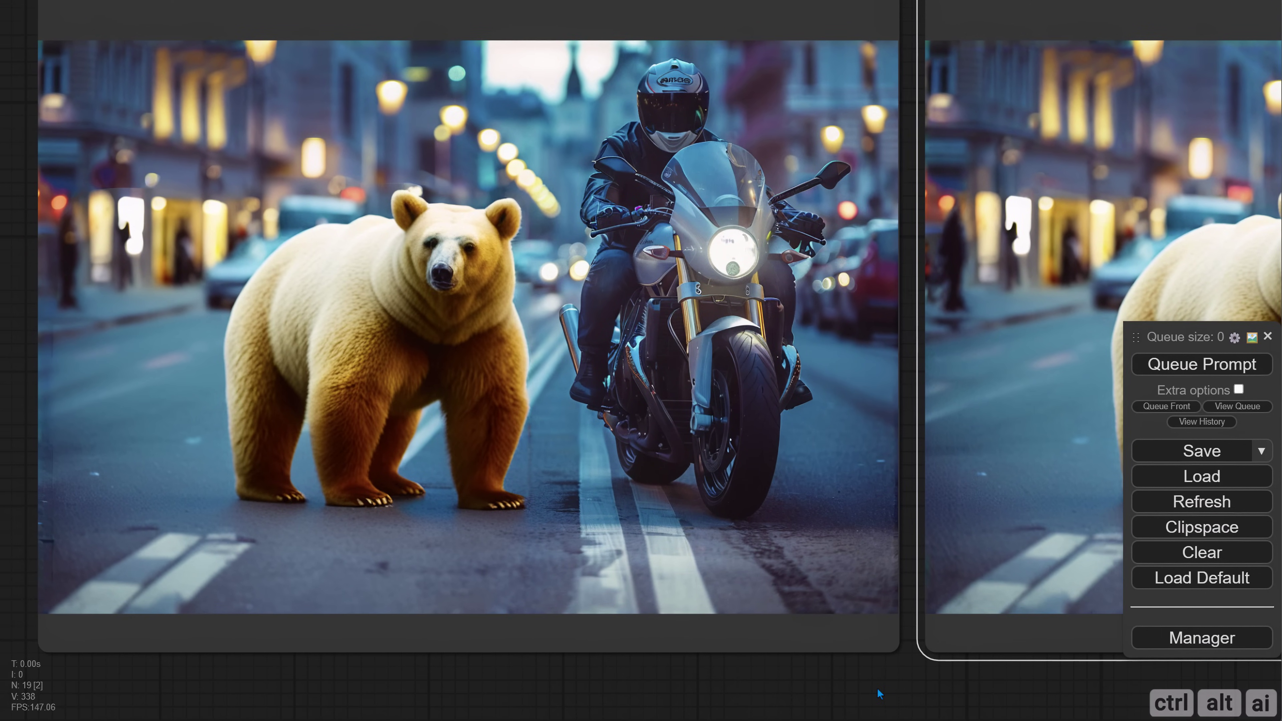
pyautogui.scroll(-2, 878, 689)
pyautogui.moveTo(848, 693); pyautogui.dragTo(682, 685)
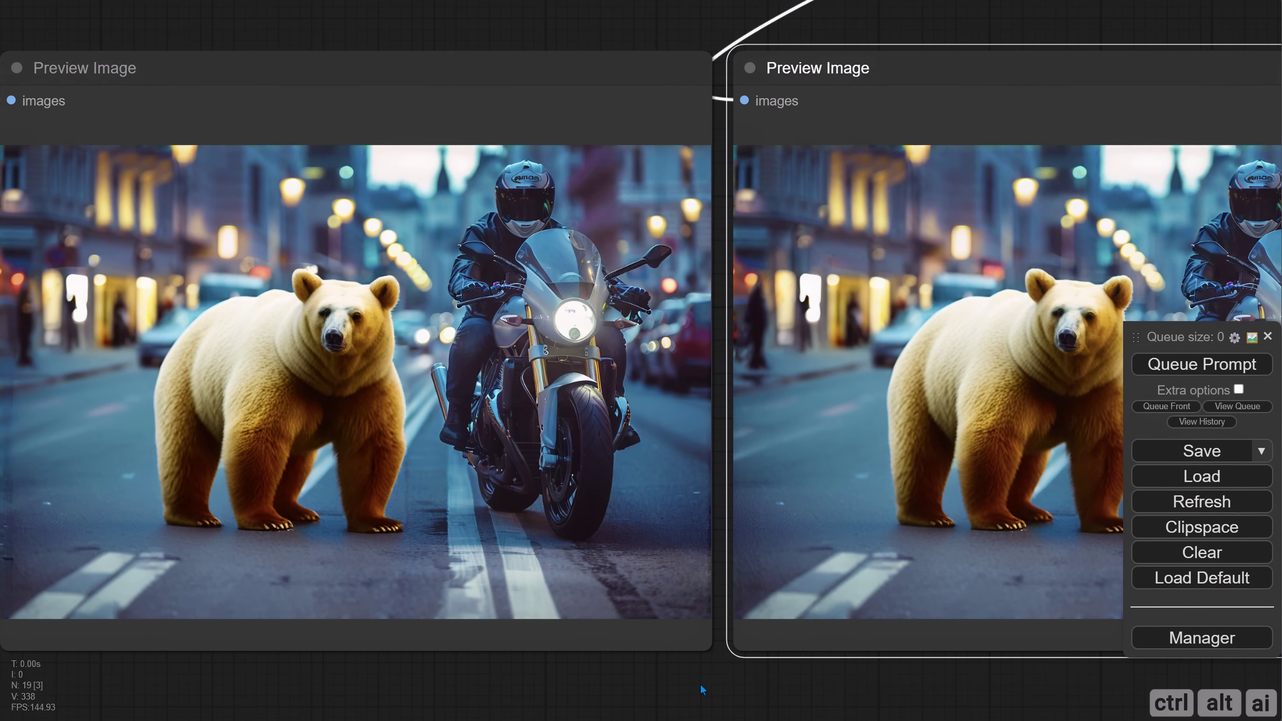
pyautogui.moveTo(793, 684); pyautogui.dragTo(545, 603)
pyautogui.scroll(2, 583, 595)
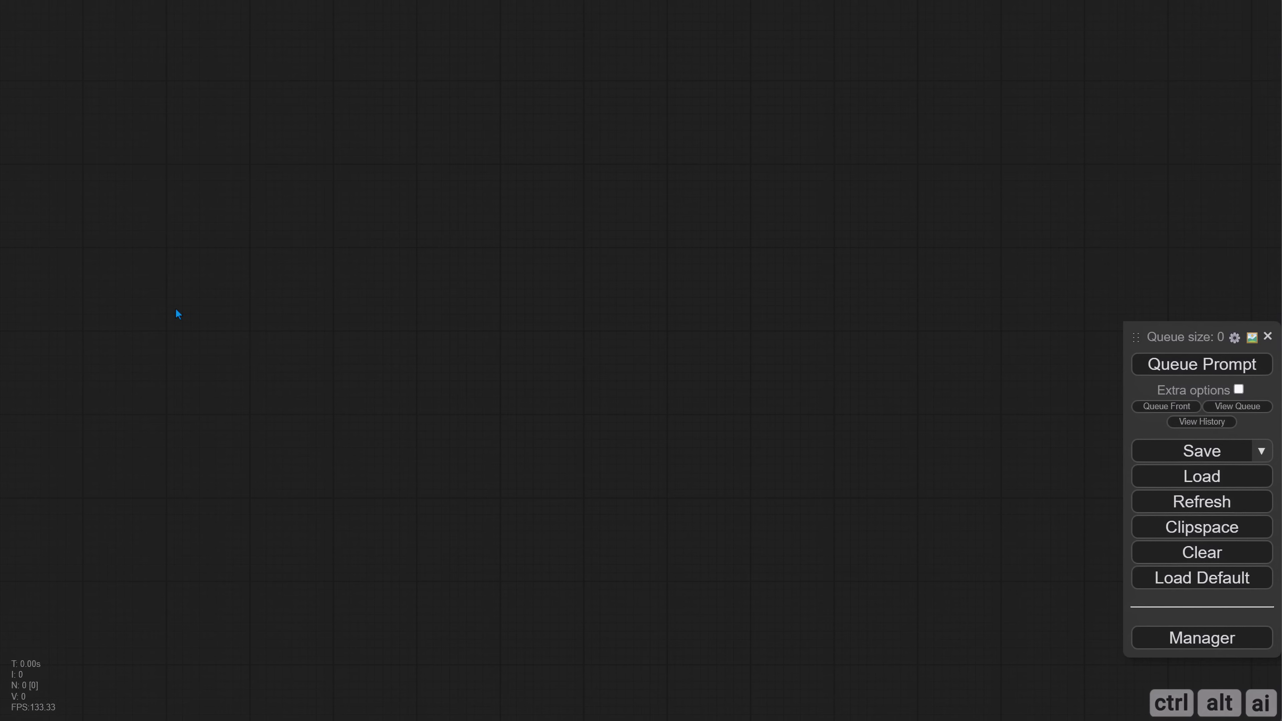
# Step: Add a Load Image node to the empty workflow and load the picture of the man on a park bench
pyautogui.doubleClick(175, 309)
pyautogui.write('lo')
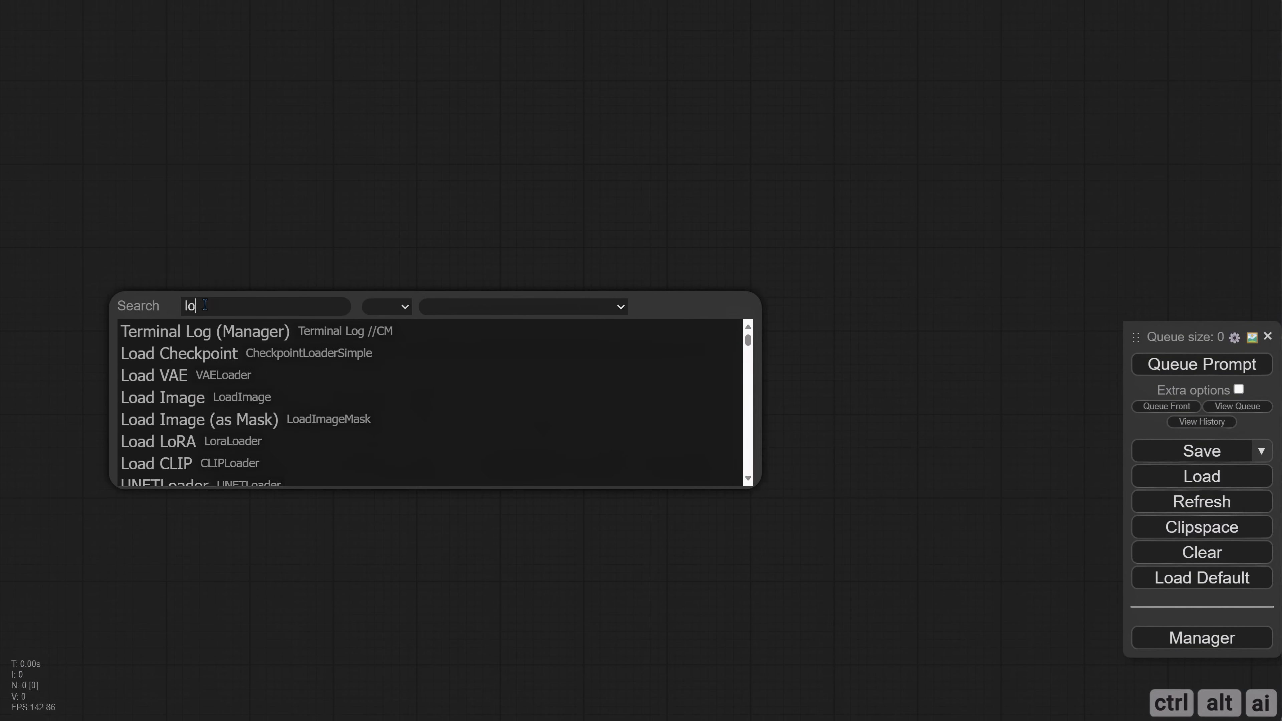
pyautogui.write('ad ima')
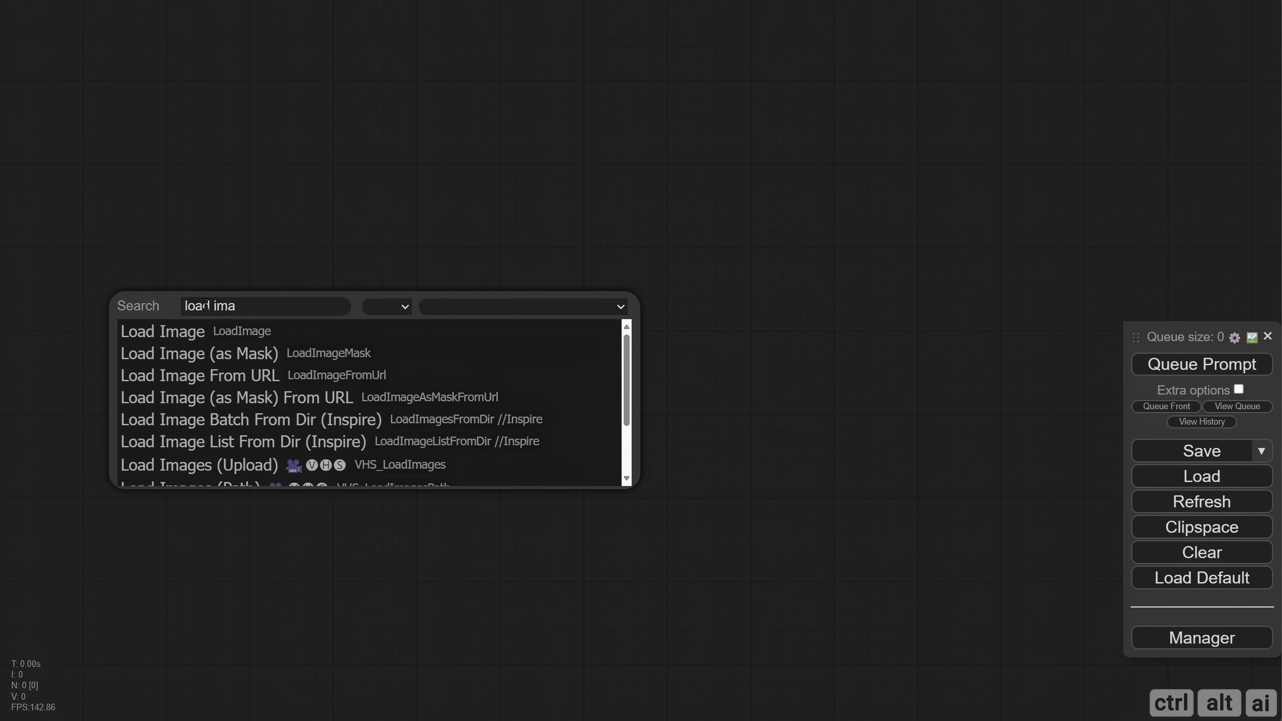
pyautogui.click(204, 333)
pyautogui.click(269, 378)
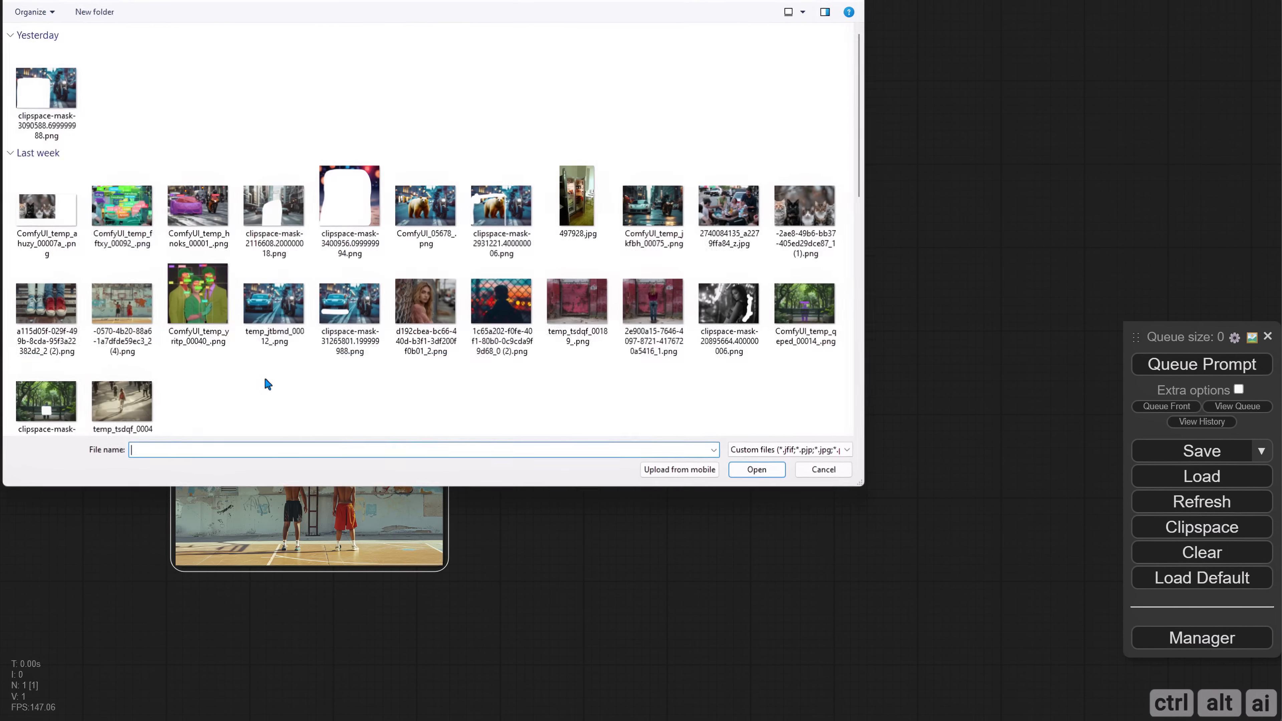
pyautogui.scroll(-10, 243, 333)
pyautogui.click(202, 246)
pyautogui.doubleClick(202, 246)
pyautogui.scroll(6, 388, 479)
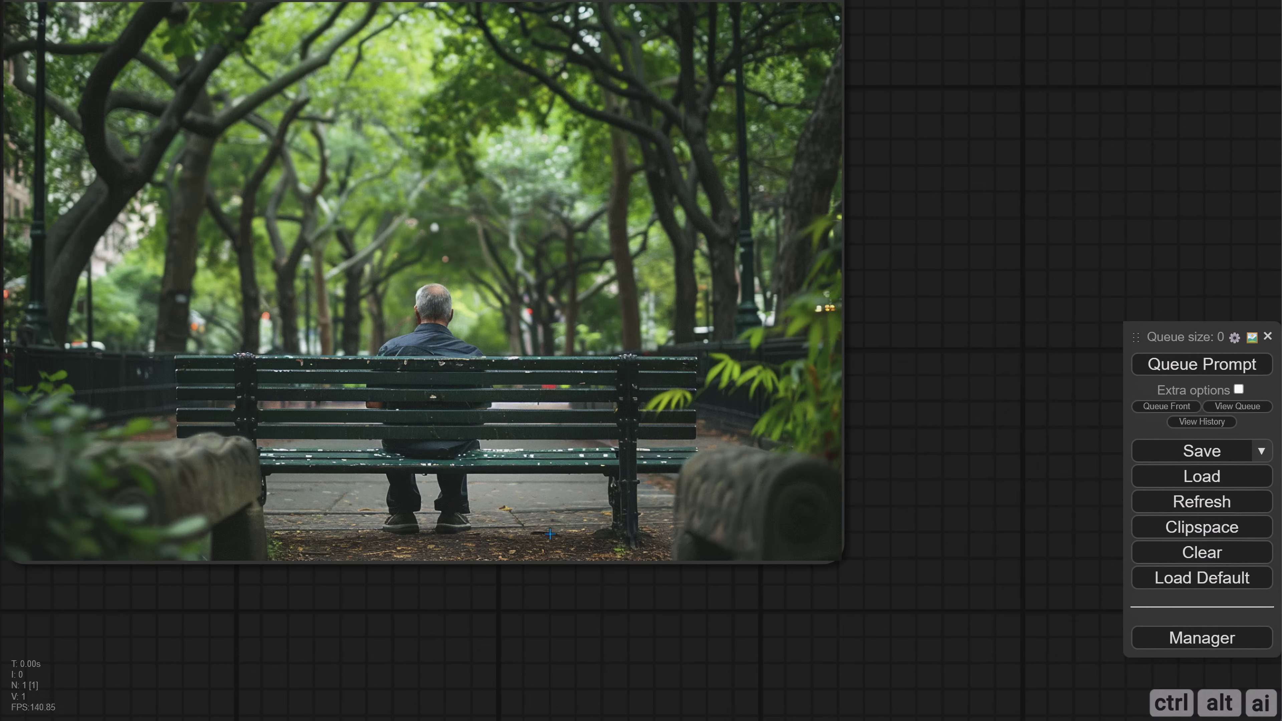
pyautogui.moveTo(498, 634); pyautogui.dragTo(512, 663)
pyautogui.scroll(-6, 531, 619)
# Step: Add a Yoloworld ESAM node and place it beside the Load Image node
pyautogui.moveTo(903, 309); pyautogui.dragTo(506, 352)
pyautogui.scroll(-5, 601, 359)
pyautogui.rightClick(536, 187)
pyautogui.click(581, 190)
pyautogui.click(767, 516)
pyautogui.click(918, 187)
pyautogui.moveTo(631, 178); pyautogui.dragTo(848, 183)
# Step: Attach a Yoloworld Model Loader and an ESAM Model Loader to the Yoloworld ESAM node, and connect the loaded image to it
pyautogui.moveTo(791, 215); pyautogui.dragTo(727, 188)
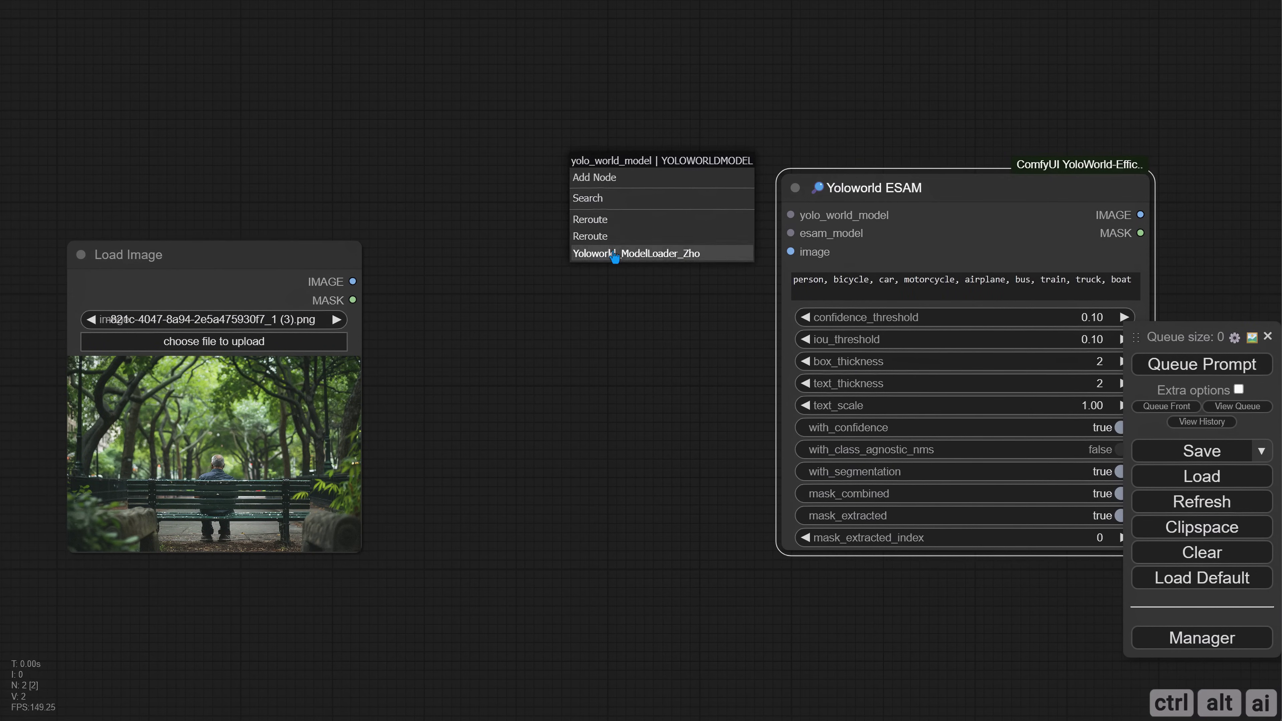
pyautogui.click(613, 255)
pyautogui.moveTo(790, 233); pyautogui.dragTo(561, 249)
pyautogui.click(605, 349)
pyautogui.moveTo(361, 282); pyautogui.dragTo(931, 256)
# Step: Reduce the Yoloworld ESAM categories to "person," and turn off mask_combined and mask_extracted
pyautogui.press('BackSpace')
pyautogui.moveTo(902, 336); pyautogui.dragTo(819, 350)
pyautogui.click(839, 485)
pyautogui.click(839, 508)
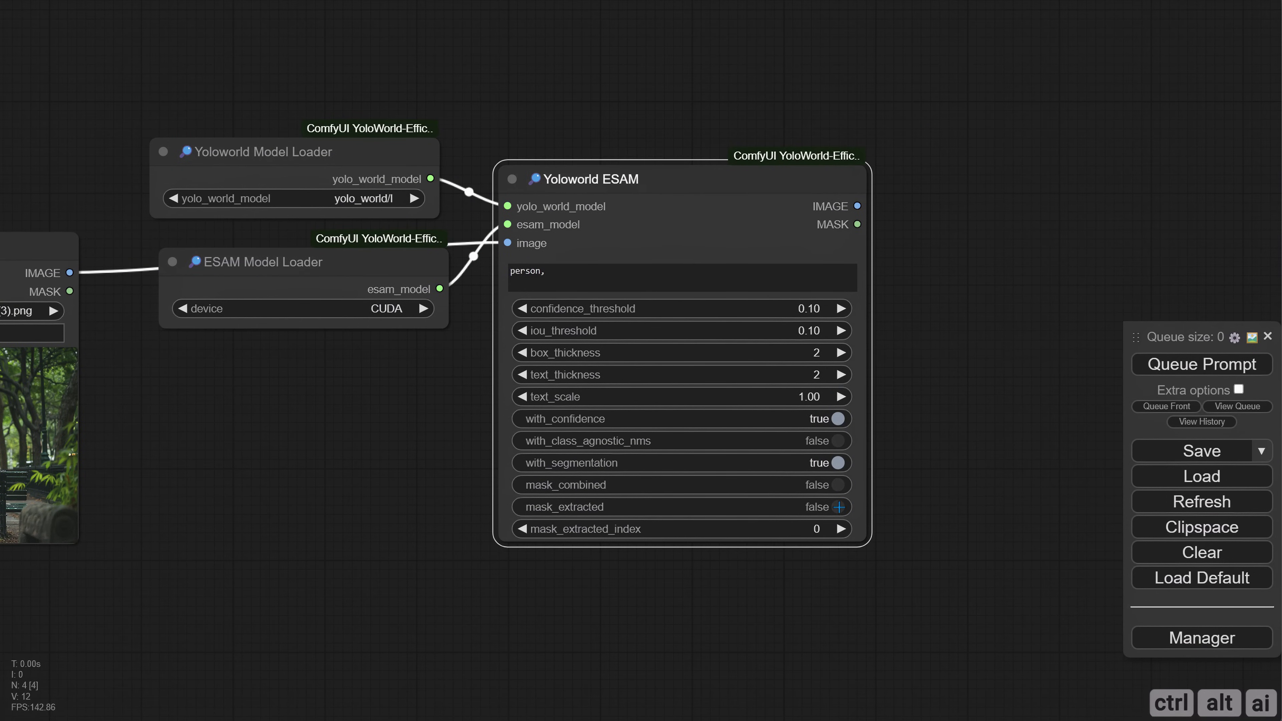
# Step: Add a Preview Image node fed by the Yoloworld ESAM image output and run the workflow
pyautogui.scroll(-2, 915, 443)
pyautogui.moveTo(741, 252); pyautogui.dragTo(864, 206)
pyautogui.click(879, 233)
pyautogui.moveTo(915, 349); pyautogui.dragTo(604, 340)
pyautogui.moveTo(806, 204); pyautogui.dragTo(838, 487)
pyautogui.moveTo(560, 175); pyautogui.dragTo(568, 197)
pyautogui.click(1210, 369)
# Step: Enlarge the Preview Image node and examine the segmentation of the person on the bench up close
pyautogui.moveTo(773, 544); pyautogui.dragTo(681, 529)
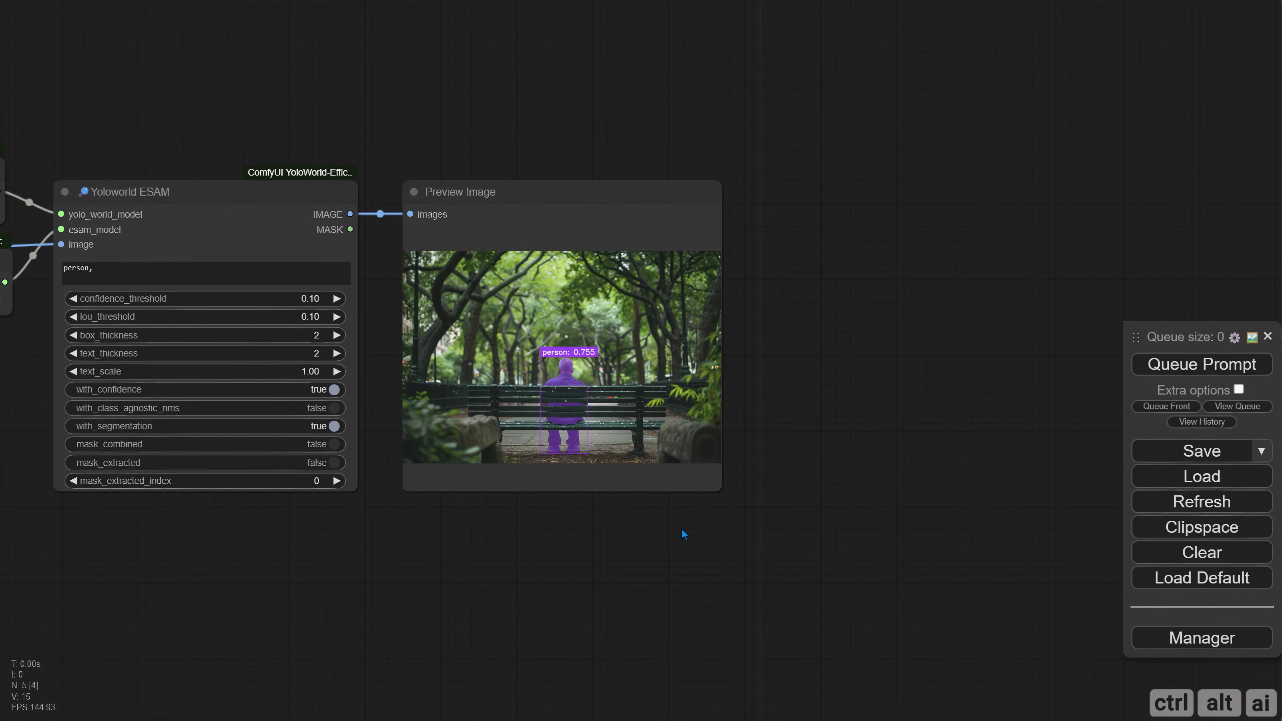
pyautogui.moveTo(585, 218); pyautogui.dragTo(567, 201)
pyautogui.moveTo(698, 460); pyautogui.dragTo(723, 487)
pyautogui.scroll(9, 595, 394)
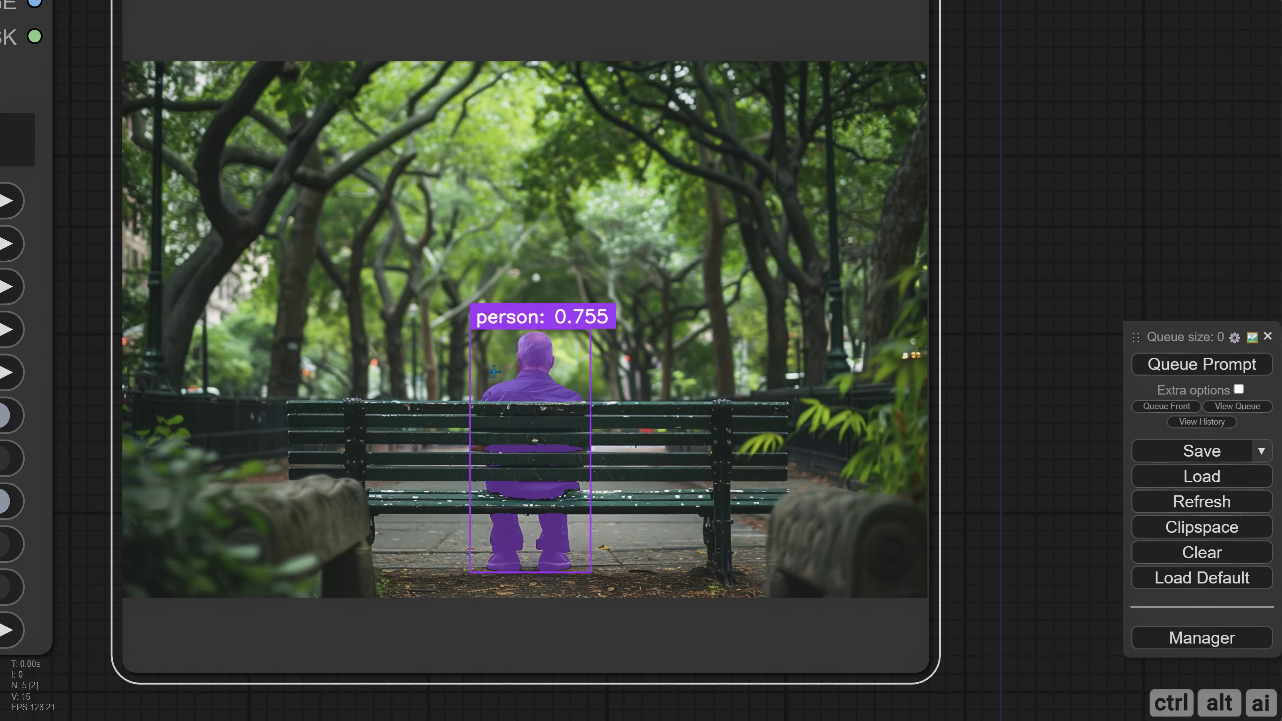
# Step: Add a GrowMask node fed by the Yoloworld ESAM mask output and set its expand value to 25
pyautogui.scroll(-8, 624, 434)
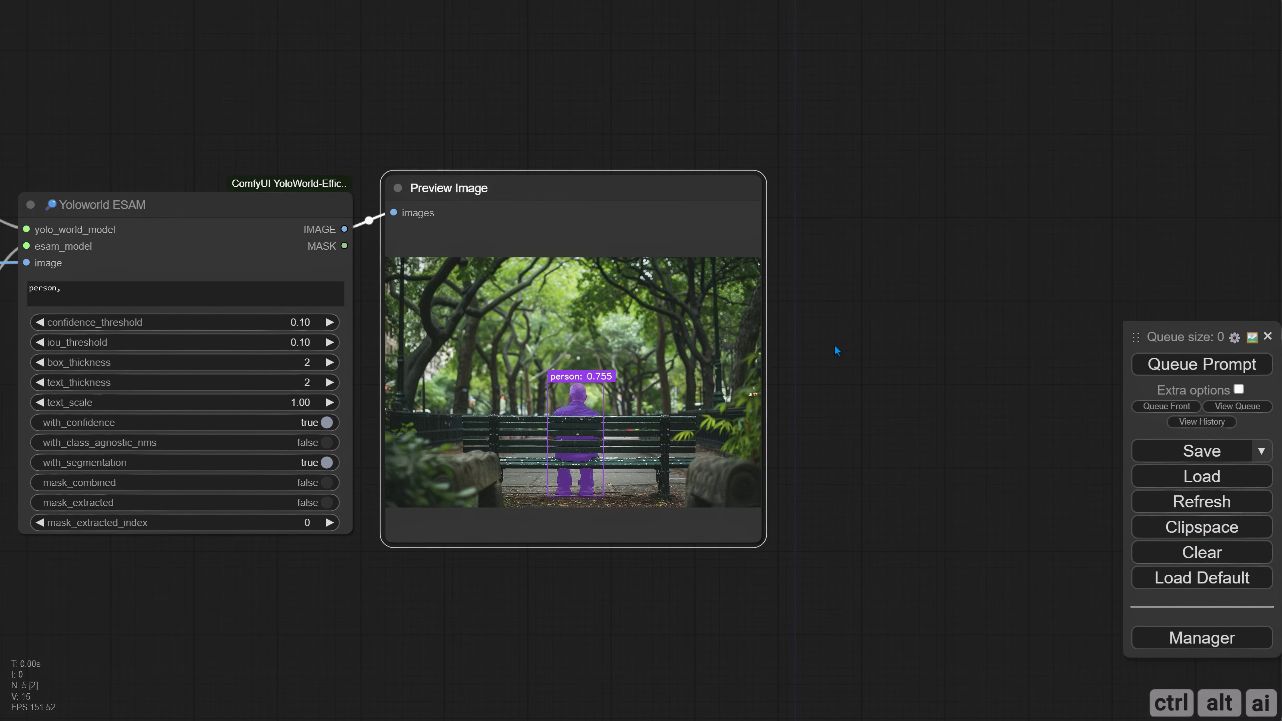
pyautogui.moveTo(825, 342); pyautogui.dragTo(677, 341)
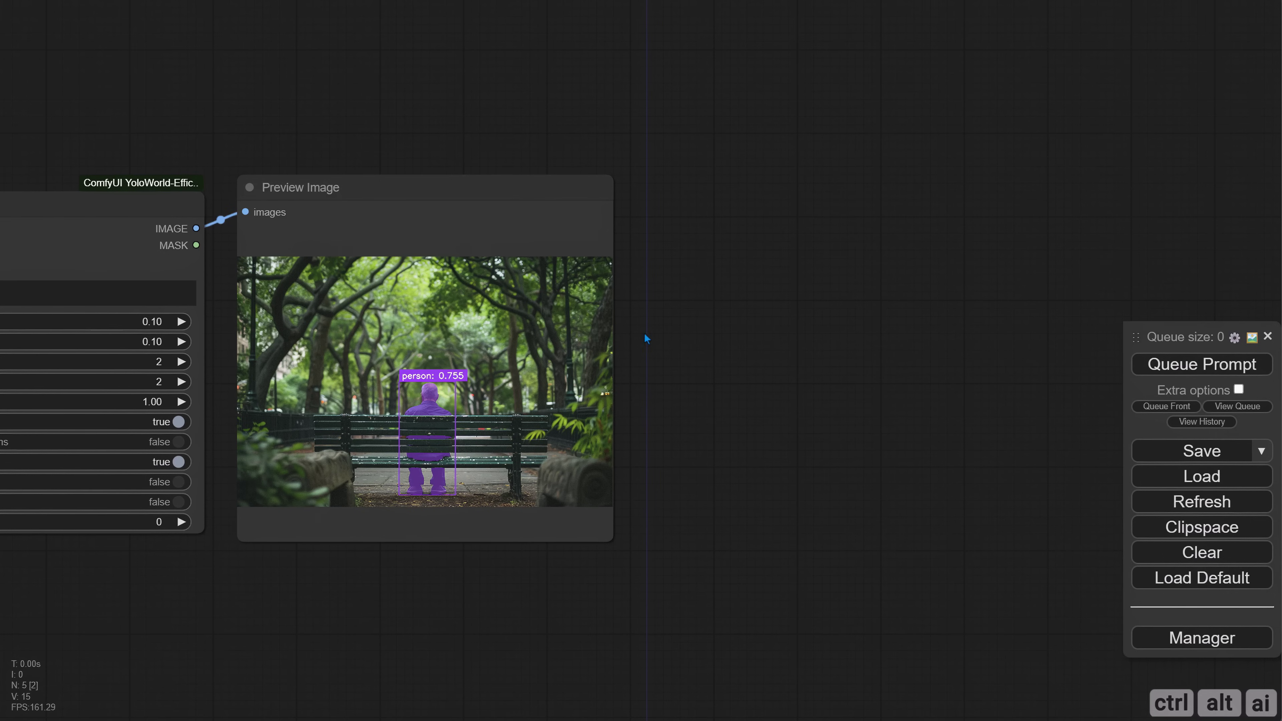
pyautogui.moveTo(204, 252); pyautogui.dragTo(694, 402)
pyautogui.click(724, 441)
pyautogui.write('gro')
pyautogui.click(704, 507)
pyautogui.click(890, 456)
pyautogui.write('25')
pyautogui.press('Return')
# Step: Convert the grown mask to an image, show it in a new Preview Image node and run the workflow
pyautogui.moveTo(1051, 350); pyautogui.dragTo(582, 465)
pyautogui.doubleClick(651, 355)
pyautogui.write('mask t')
pyautogui.click(669, 372)
pyautogui.moveTo(549, 276); pyautogui.dragTo(401, 305)
pyautogui.scroll(-4, 400, 305)
pyautogui.hotkey('ctrl', 'v')
pyautogui.moveTo(719, 290); pyautogui.dragTo(742, 289)
pyautogui.moveTo(527, 431); pyautogui.dragTo(561, 293)
pyautogui.moveTo(632, 277); pyautogui.dragTo(632, 266)
pyautogui.click(1169, 364)
# Step: Add an Inpaint (using Model) node with a Load Inpaint Model node using Places_512_FullData_G.pth
pyautogui.moveTo(929, 391); pyautogui.dragTo(539, 352)
pyautogui.scroll(2, 829, 364)
pyautogui.doubleClick(549, 295)
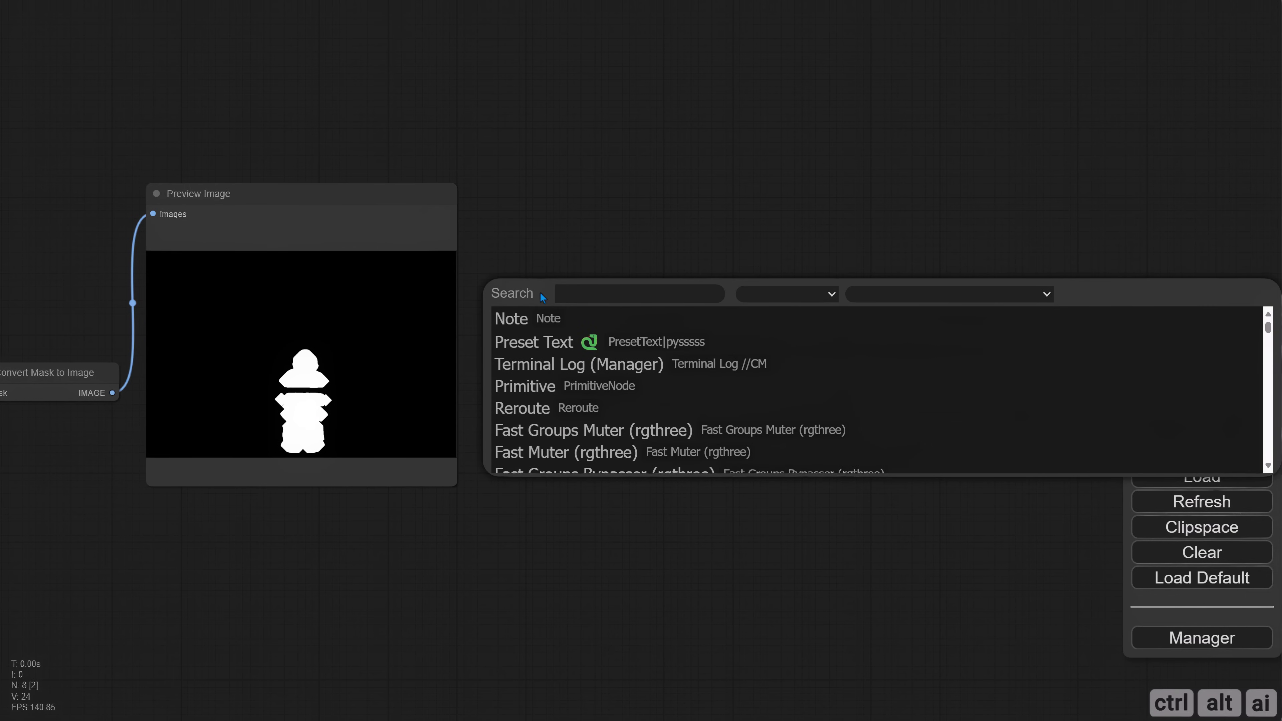
pyautogui.write('inpaint')
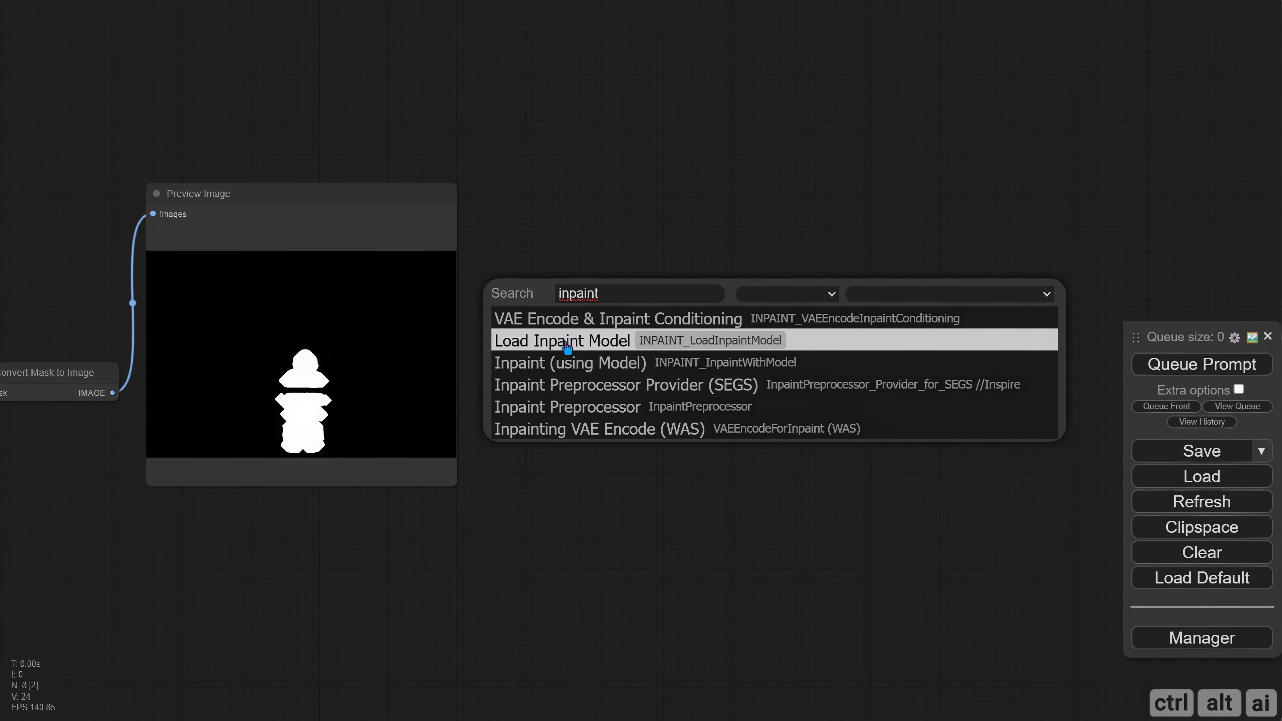
pyautogui.click(656, 363)
pyautogui.moveTo(618, 294); pyautogui.dragTo(548, 212)
pyautogui.click(571, 298)
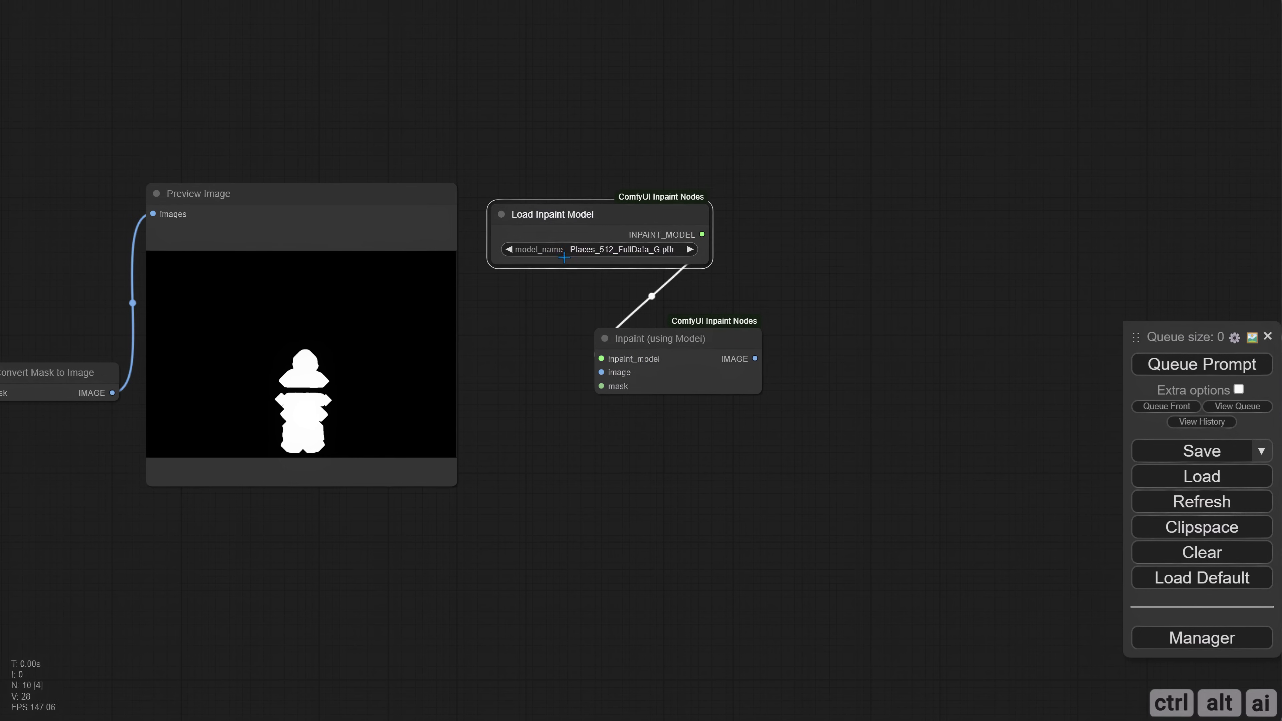
pyautogui.scroll(4, 618, 259)
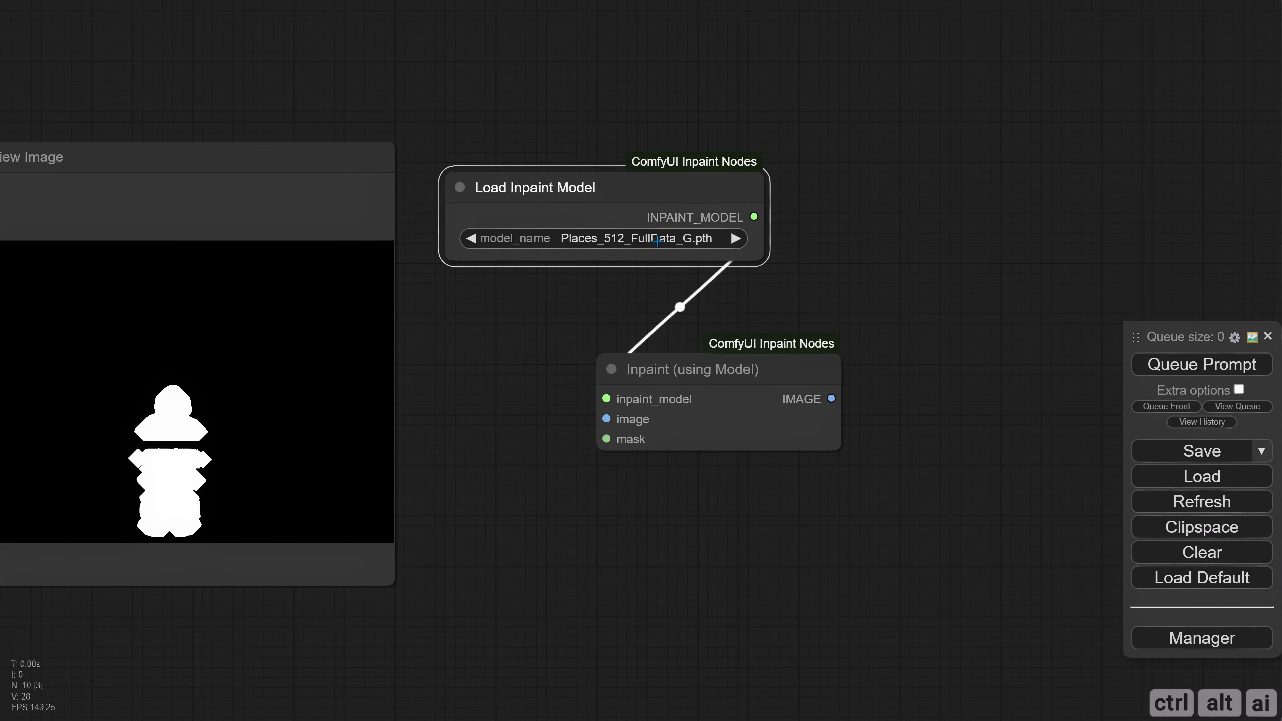
pyautogui.click(681, 240)
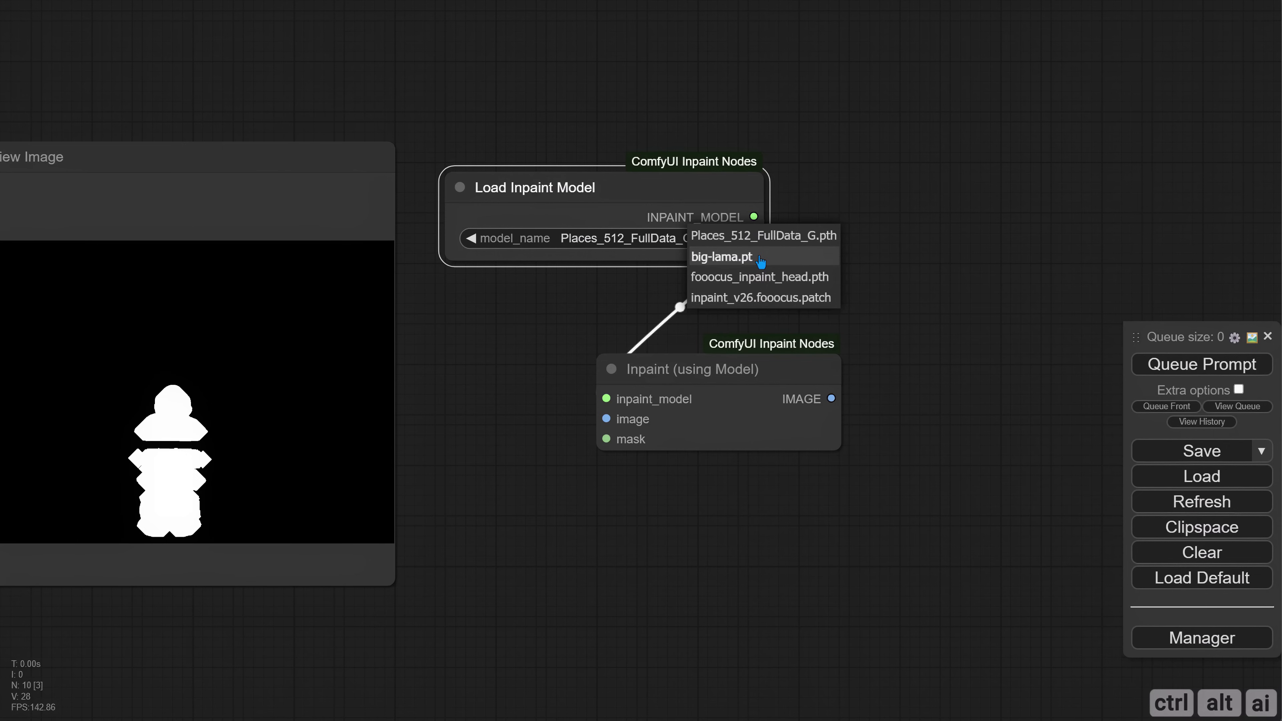
pyautogui.click(800, 241)
pyautogui.scroll(-3, 679, 309)
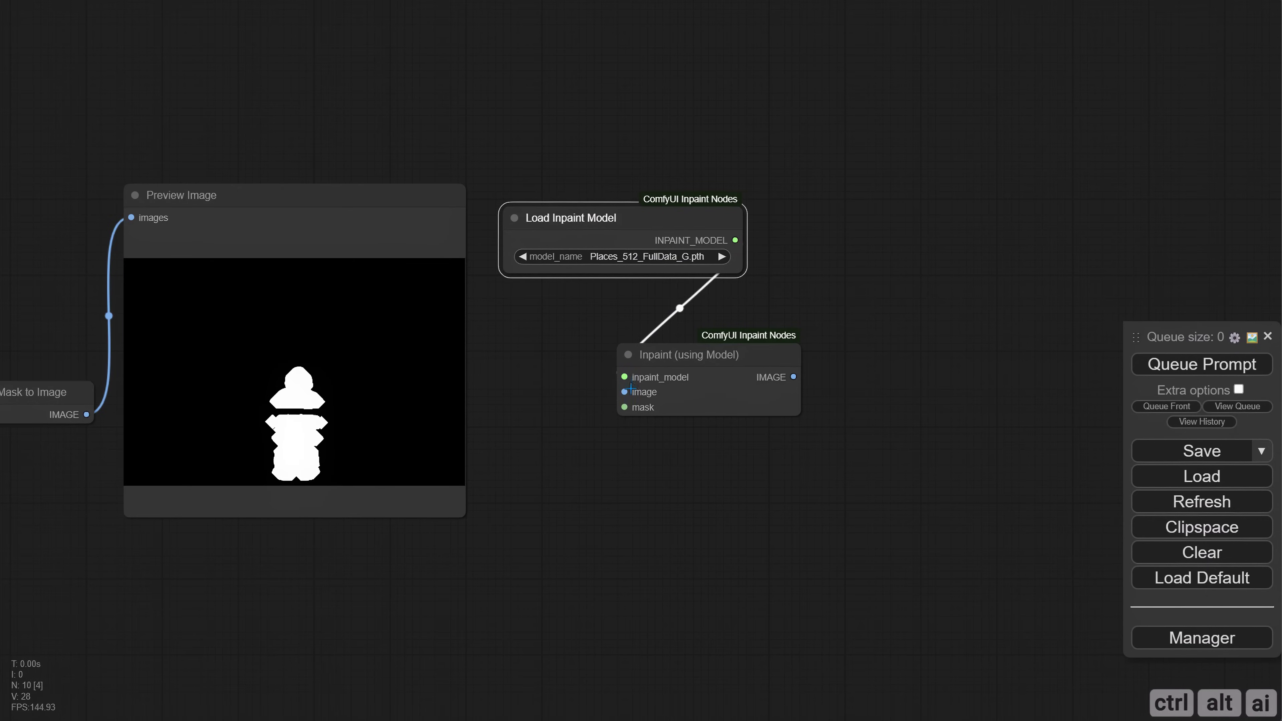
# Step: Connect the grown mask and the loaded image, routed through a reroute, to the Inpaint (using Model) node
pyautogui.scroll(-3, 633, 397)
pyautogui.moveTo(246, 538); pyautogui.dragTo(260, 455)
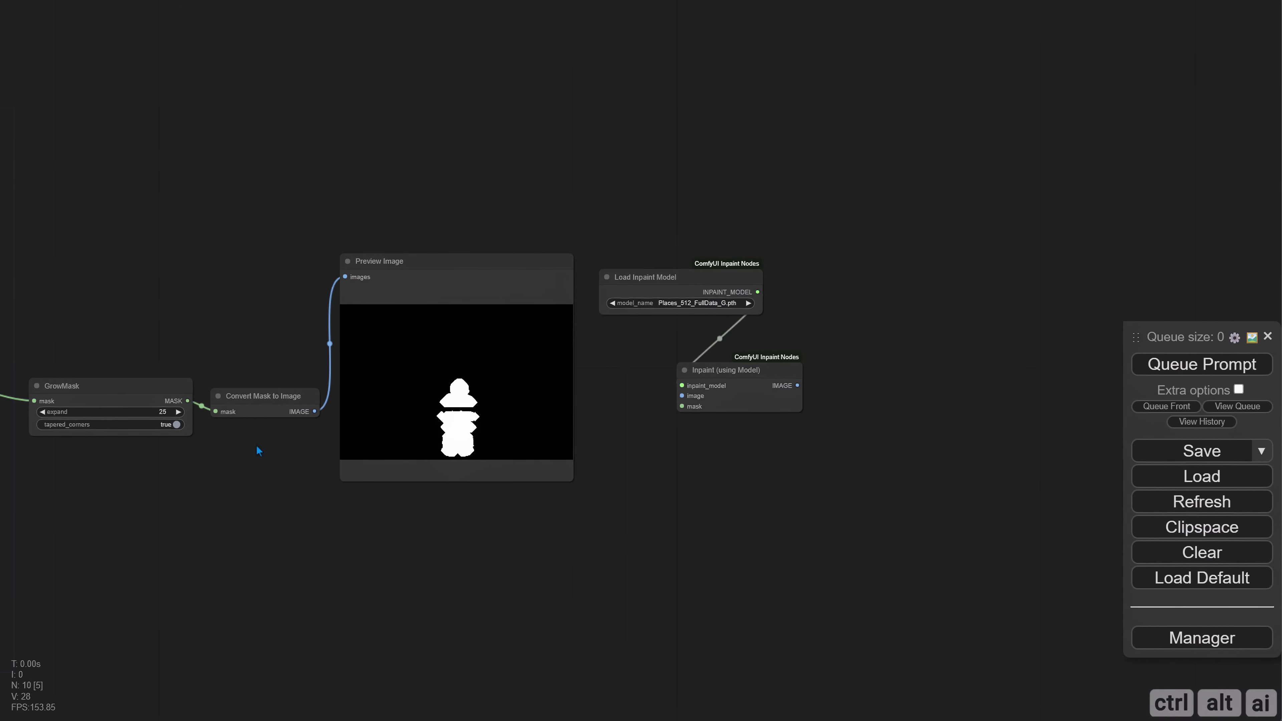
pyautogui.moveTo(195, 407); pyautogui.dragTo(682, 406)
pyautogui.moveTo(348, 508); pyautogui.dragTo(877, 470)
pyautogui.scroll(-2, 777, 478)
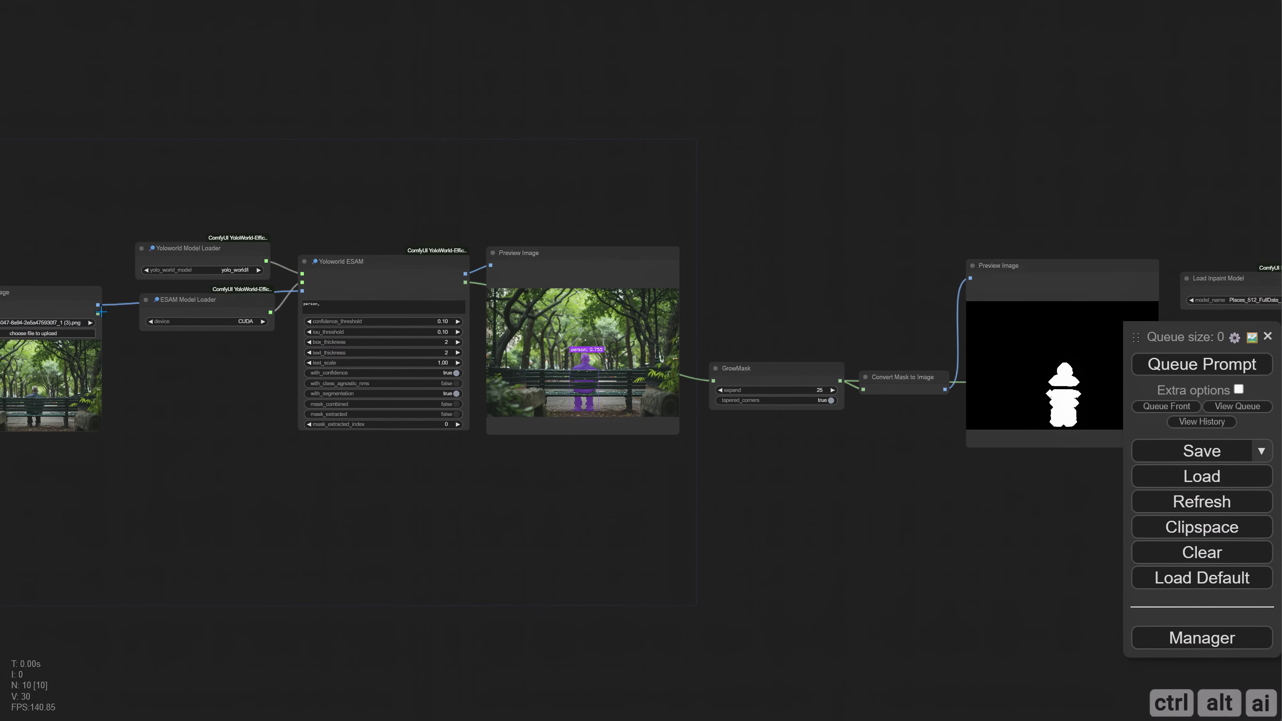
pyautogui.moveTo(98, 305); pyautogui.dragTo(848, 450)
pyautogui.click(856, 484)
pyautogui.moveTo(858, 507); pyautogui.dragTo(475, 504)
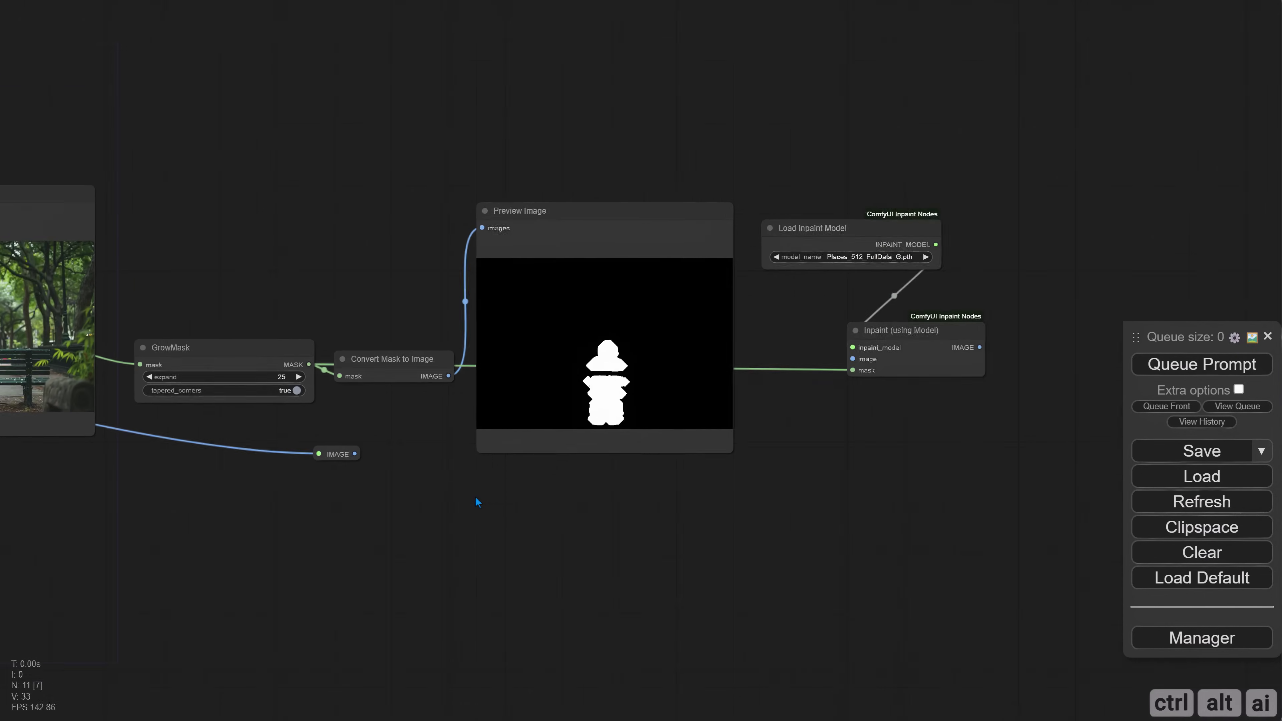
pyautogui.scroll(2, 475, 505)
pyautogui.moveTo(343, 449); pyautogui.dragTo(890, 345)
# Step: Add a Preview Image node for the Inpaint (using Model) output and run the workflow to inspect the bench up close
pyautogui.moveTo(896, 431); pyautogui.dragTo(455, 486)
pyautogui.hotkey('ctrl', 'v')
pyautogui.moveTo(505, 263); pyautogui.dragTo(636, 252)
pyautogui.moveTo(584, 391); pyautogui.dragTo(621, 272)
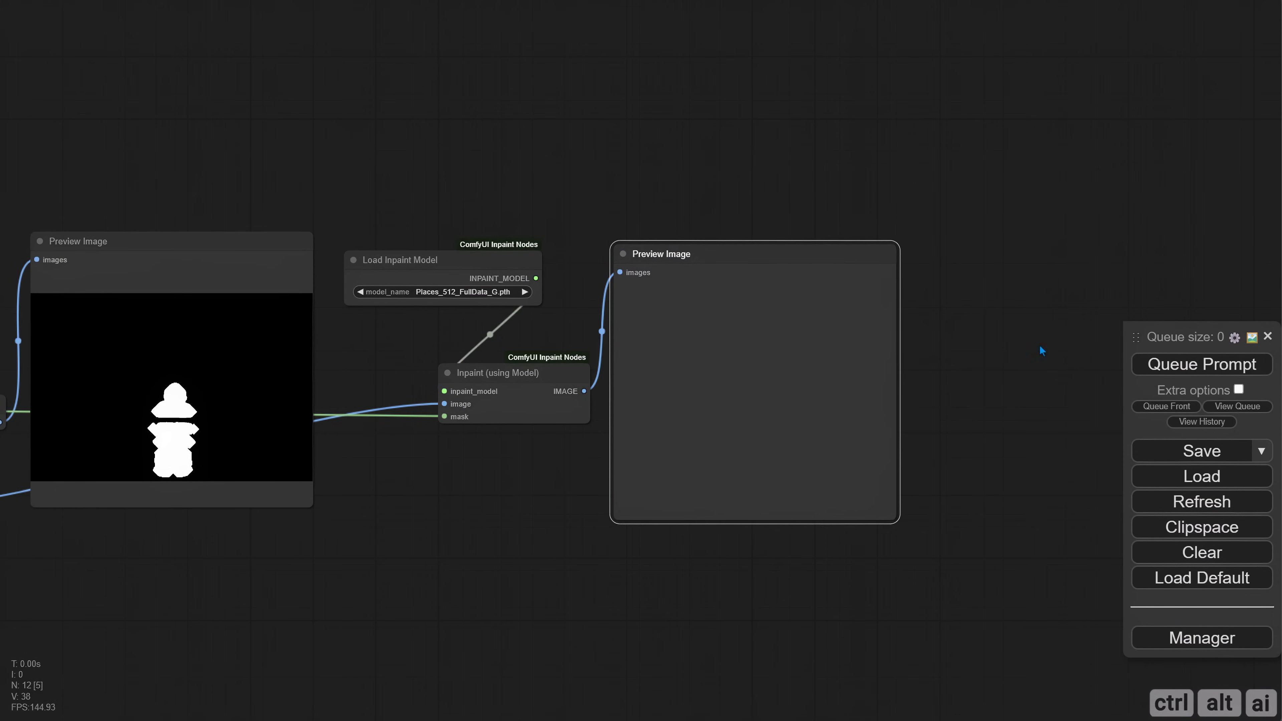
pyautogui.click(1159, 365)
pyautogui.moveTo(1078, 377); pyautogui.dragTo(783, 345)
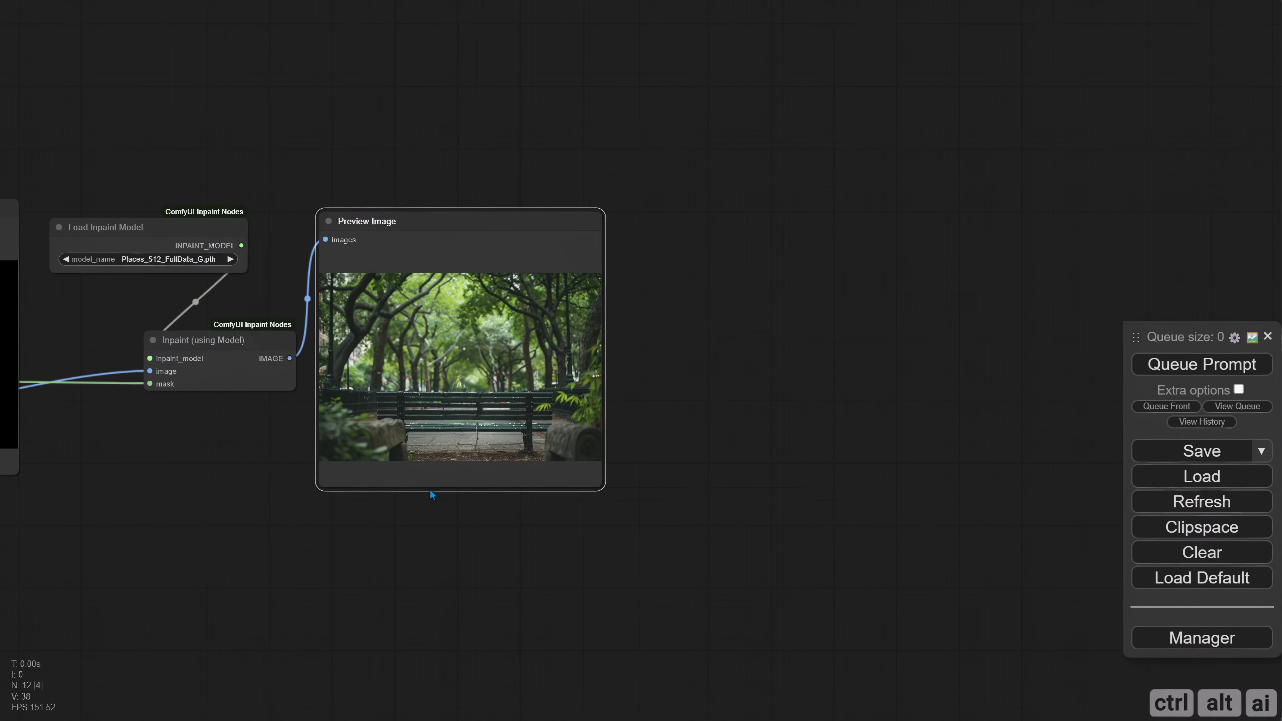
pyautogui.scroll(15, 452, 468)
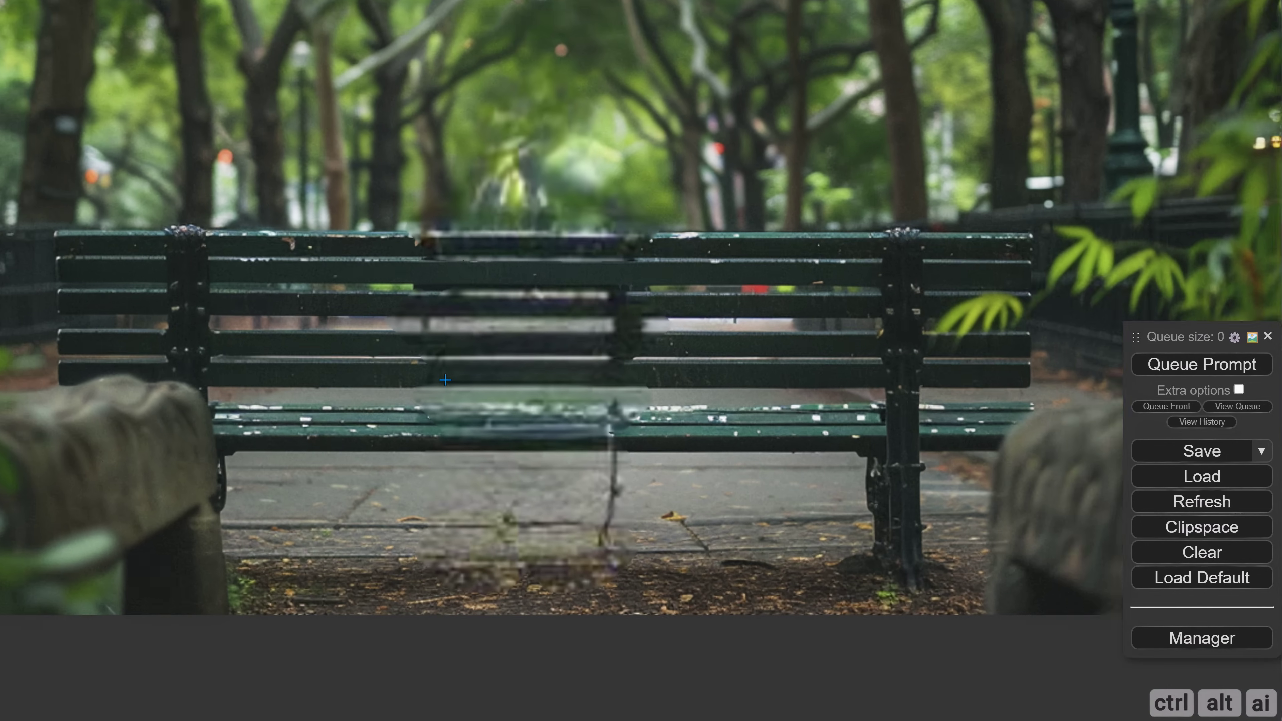
pyautogui.scroll(-2, 622, 372)
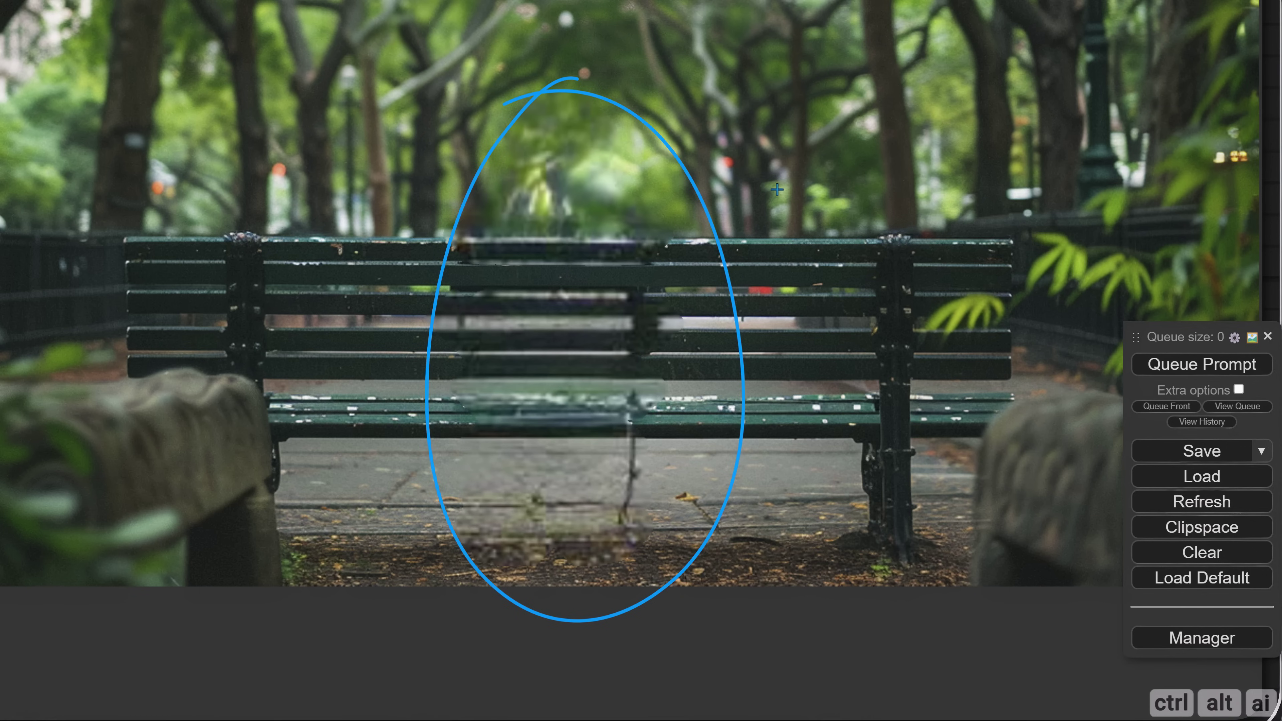
pyautogui.scroll(-10, 777, 187)
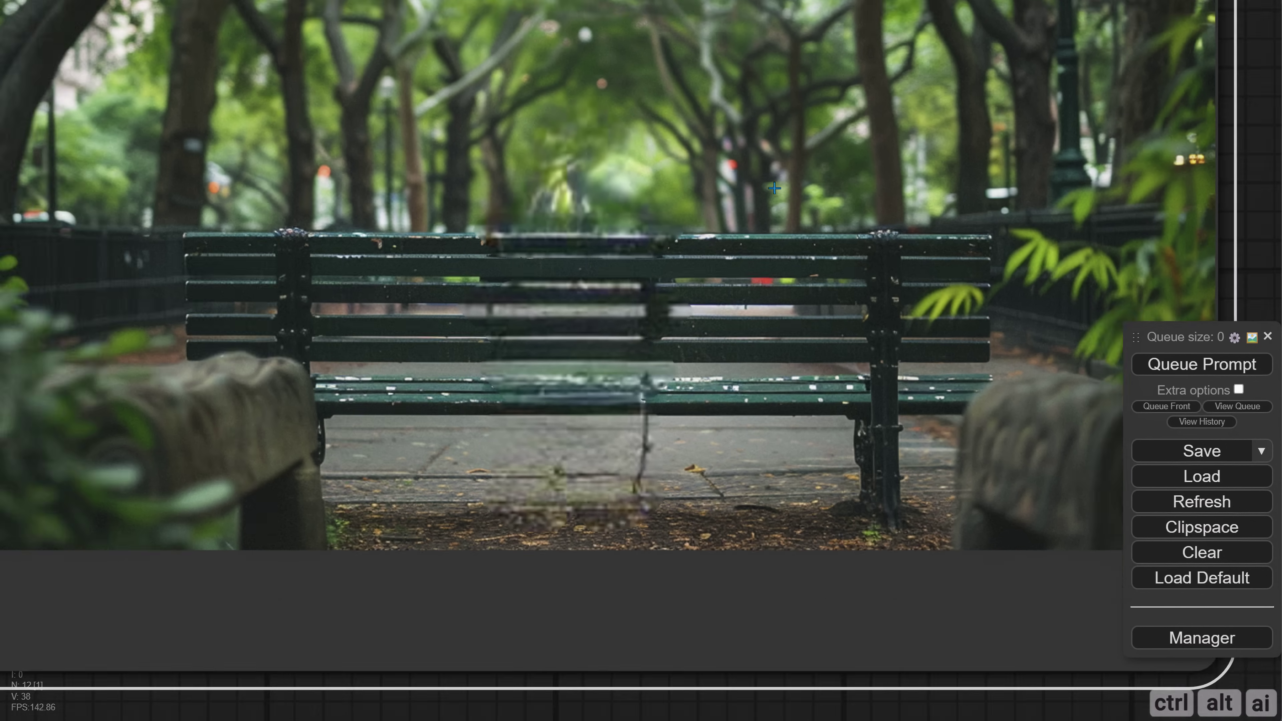
pyautogui.scroll(-3, 220, 194)
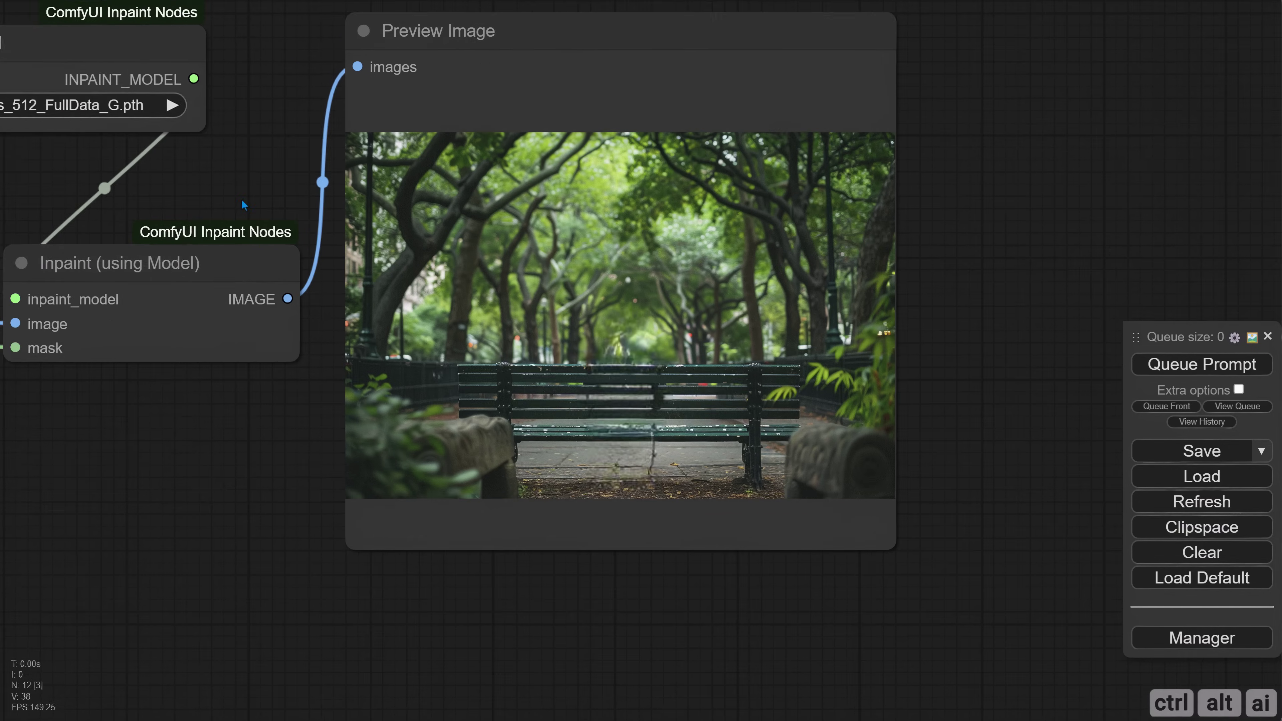
# Step: Try the big-lama.pt inpaint model, inspect its result on the bench and restore Places_512_FullData_G.pth
pyautogui.moveTo(295, 208); pyautogui.dragTo(254, 216)
pyautogui.click(174, 157)
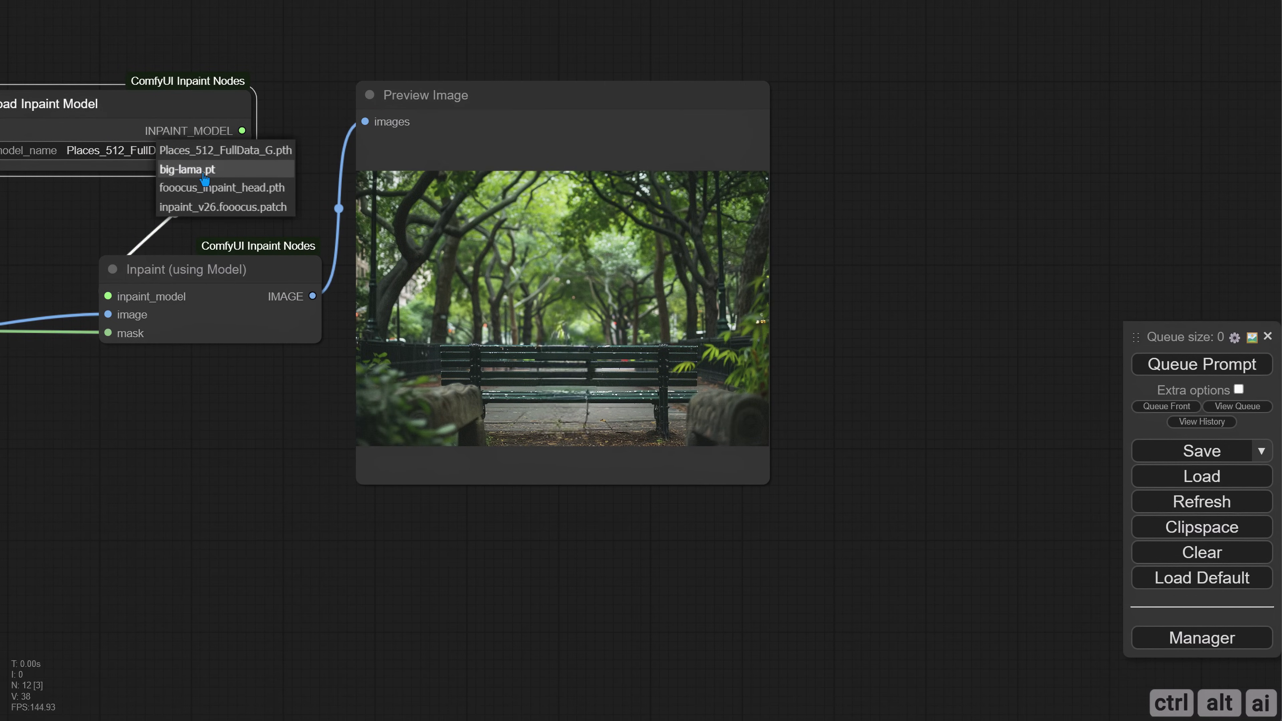
pyautogui.click(187, 170)
pyautogui.click(1159, 373)
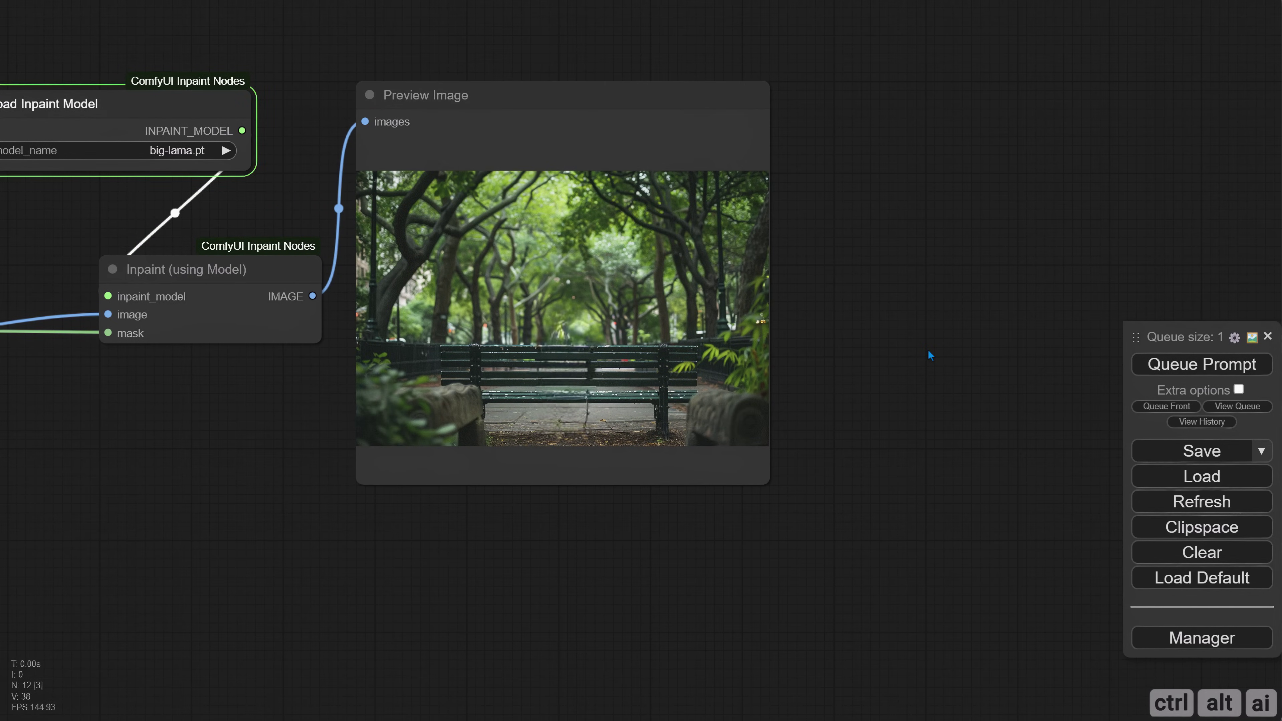
pyautogui.scroll(15, 598, 350)
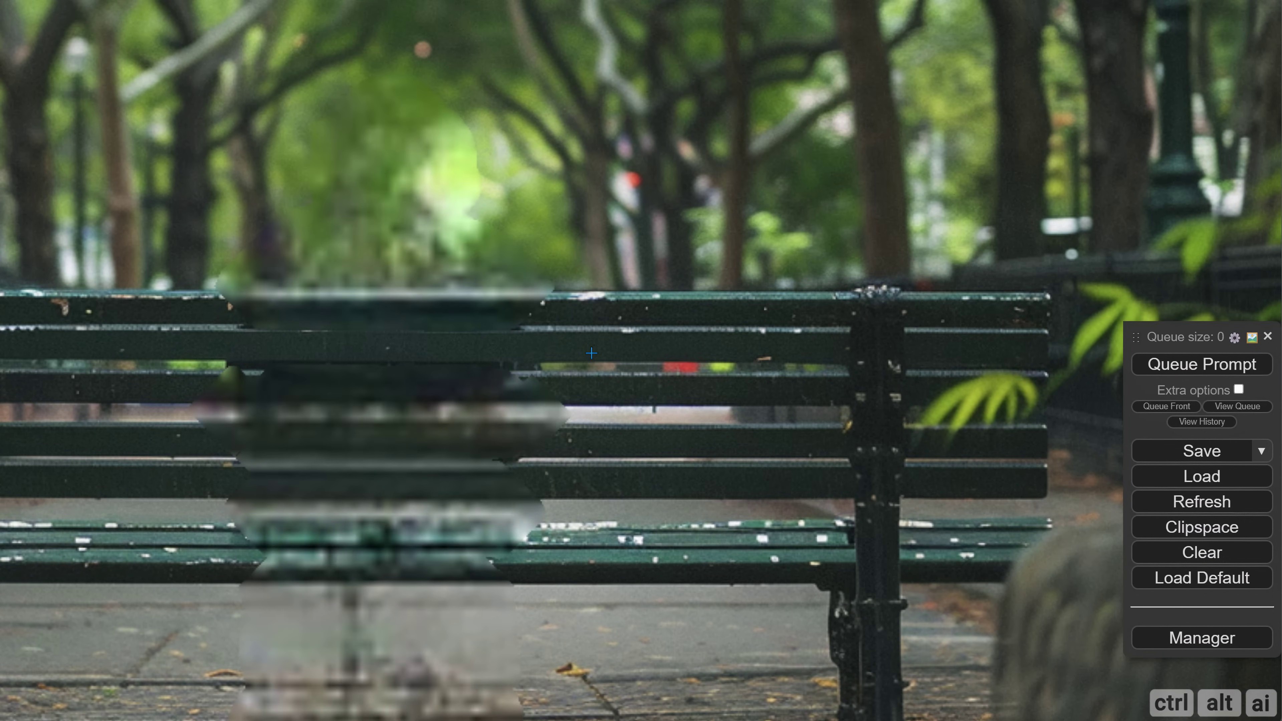
pyautogui.scroll(-10, 592, 353)
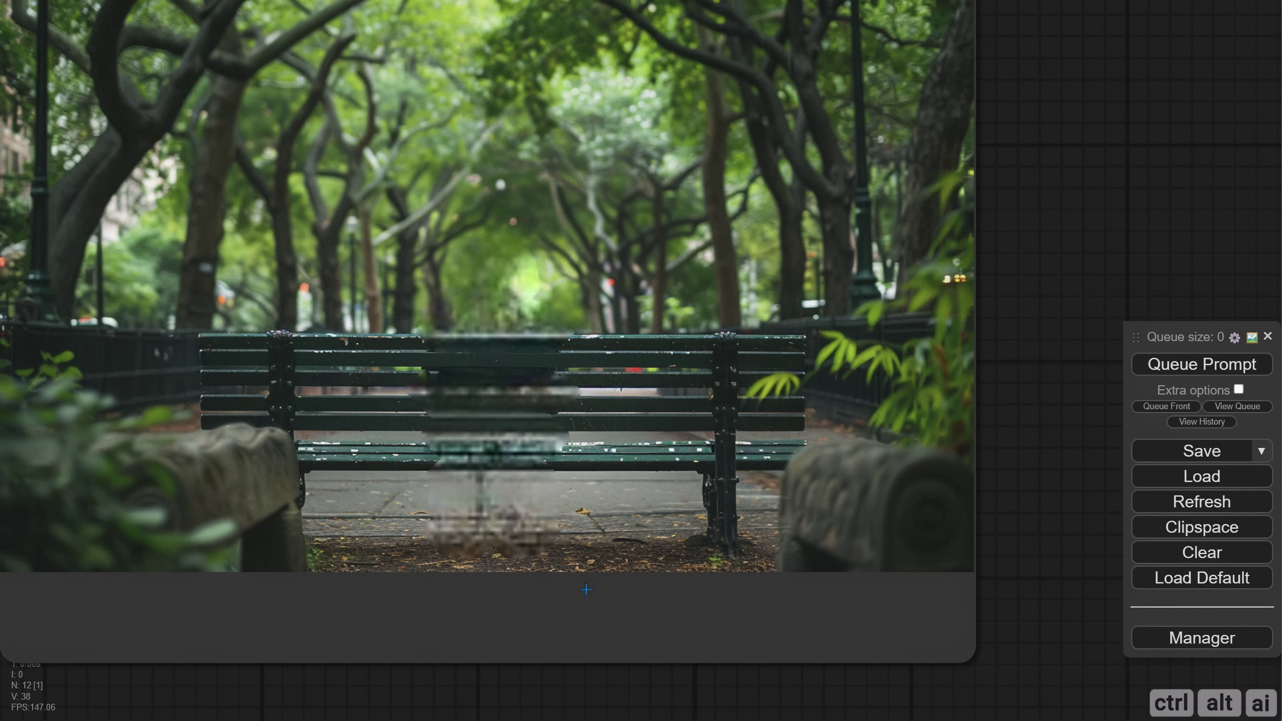
pyautogui.scroll(-8, 495, 696)
pyautogui.click(120, 200)
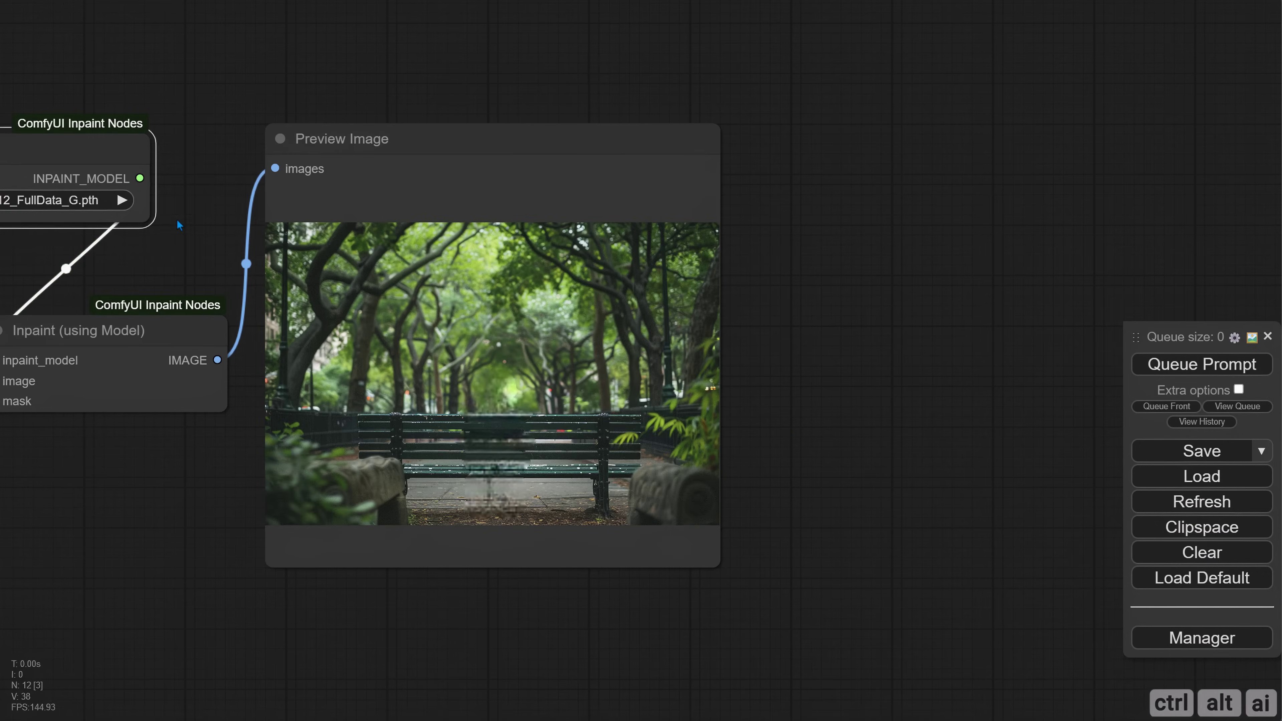
# Step: Add a Load Checkpoint node with juggernautXL_v9Rundiffusionphoto2.safetensors and attach two CLIP Text Encode nodes to its CLIP output
pyautogui.scroll(-3, 153, 269)
pyautogui.scroll(-2, 636, 323)
pyautogui.moveTo(609, 317); pyautogui.dragTo(461, 309)
pyautogui.doubleClick(461, 310)
pyautogui.write('load c')
pyautogui.click(623, 353)
pyautogui.click(658, 352)
pyautogui.moveTo(757, 344); pyautogui.dragTo(440, 213)
pyautogui.click(484, 318)
pyautogui.moveTo(343, 335); pyautogui.dragTo(490, 360)
pyautogui.click(535, 467)
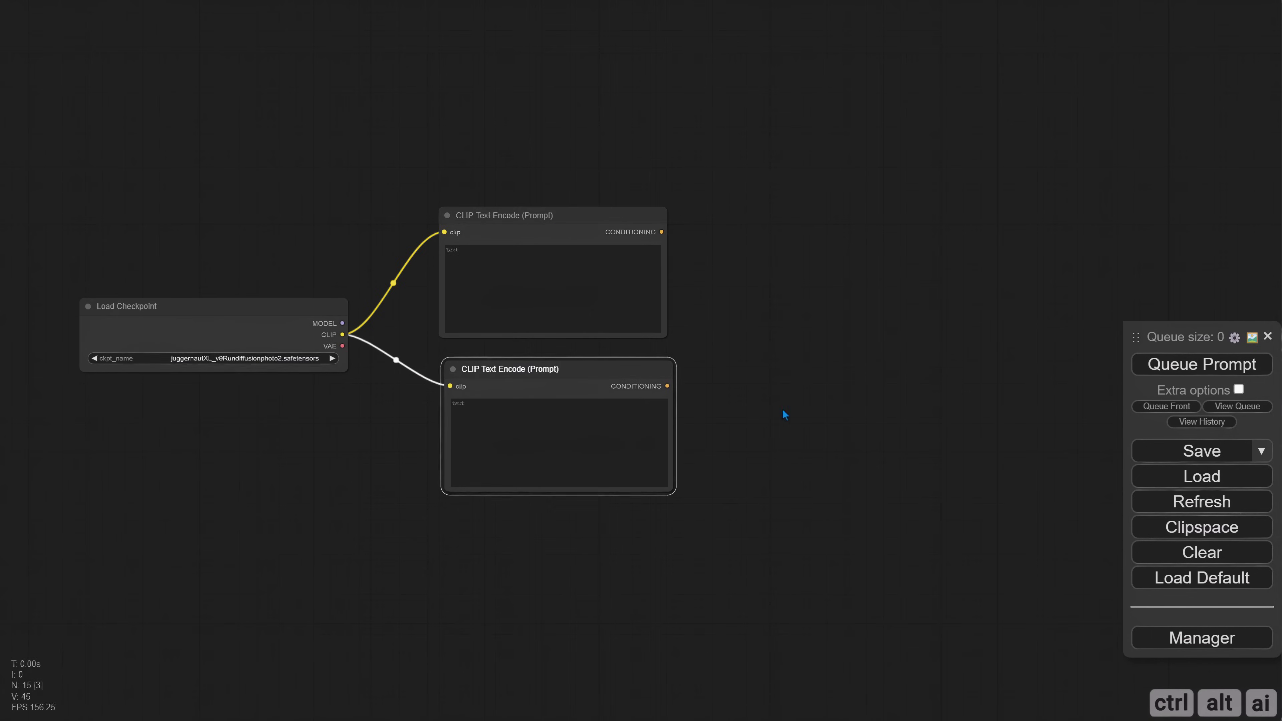
# Step: Add a VAE Encode & Inpaint Conditioning node and connect both text prompts and the checkpoint's VAE to it
pyautogui.moveTo(765, 420); pyautogui.dragTo(576, 416)
pyautogui.doubleClick(555, 286)
pyautogui.write('vae encode')
pyautogui.click(553, 379)
pyautogui.moveTo(636, 283); pyautogui.dragTo(600, 284)
pyautogui.moveTo(472, 228); pyautogui.dragTo(540, 302)
pyautogui.moveTo(479, 381); pyautogui.dragTo(540, 313)
pyautogui.moveTo(153, 341); pyautogui.dragTo(540, 325)
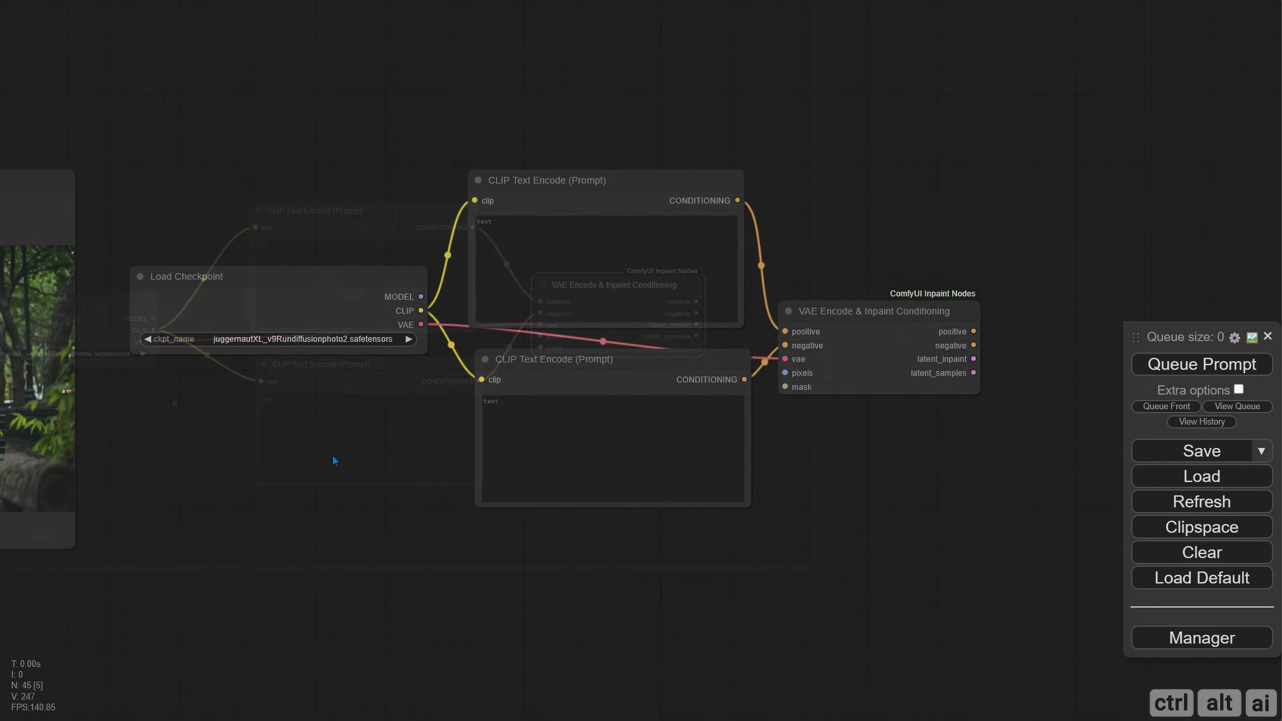
# Step: Route the inpainted image and the grown mask through reroutes to the VAE Encode & Inpaint Conditioning node's pixels and mask inputs
pyautogui.scroll(-4, 308, 477)
pyautogui.moveTo(289, 487); pyautogui.dragTo(621, 492)
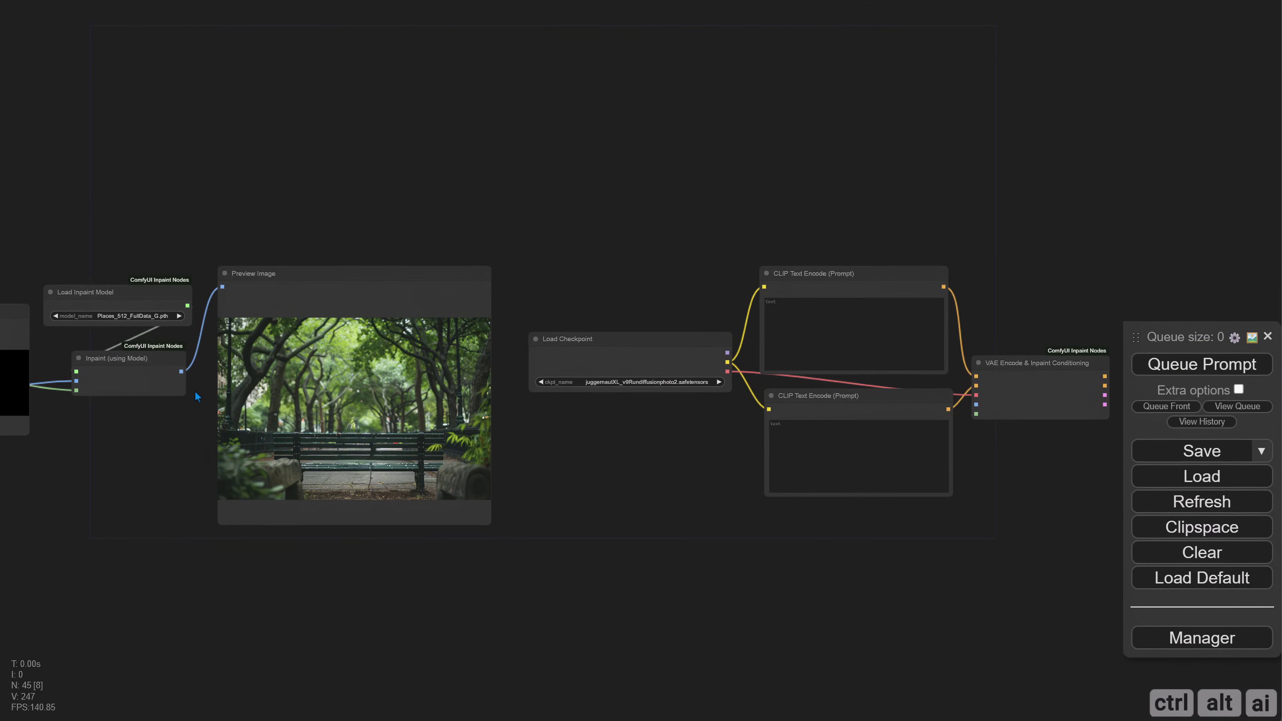
pyautogui.moveTo(182, 373); pyautogui.dragTo(613, 439)
pyautogui.click(635, 482)
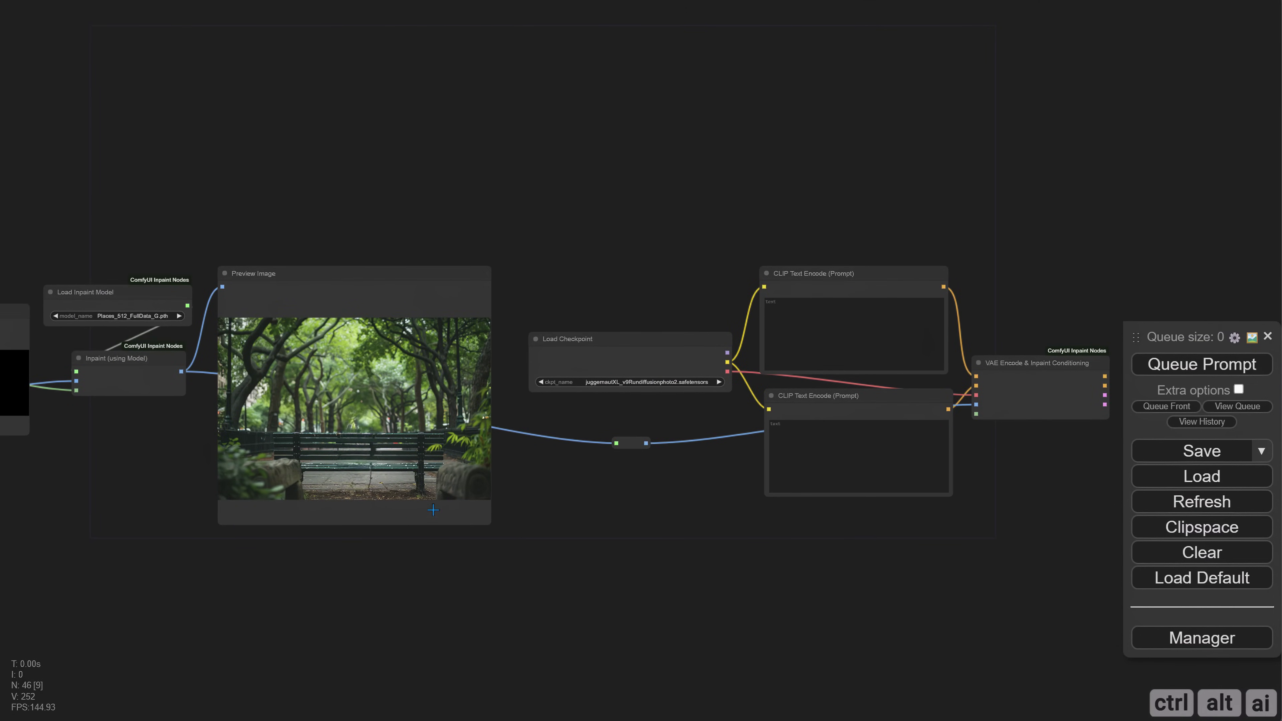
pyautogui.hscroll(-10, 285, 502)
pyautogui.moveTo(132, 325); pyautogui.dragTo(945, 447)
pyautogui.click(967, 488)
pyautogui.moveTo(968, 499); pyautogui.dragTo(428, 498)
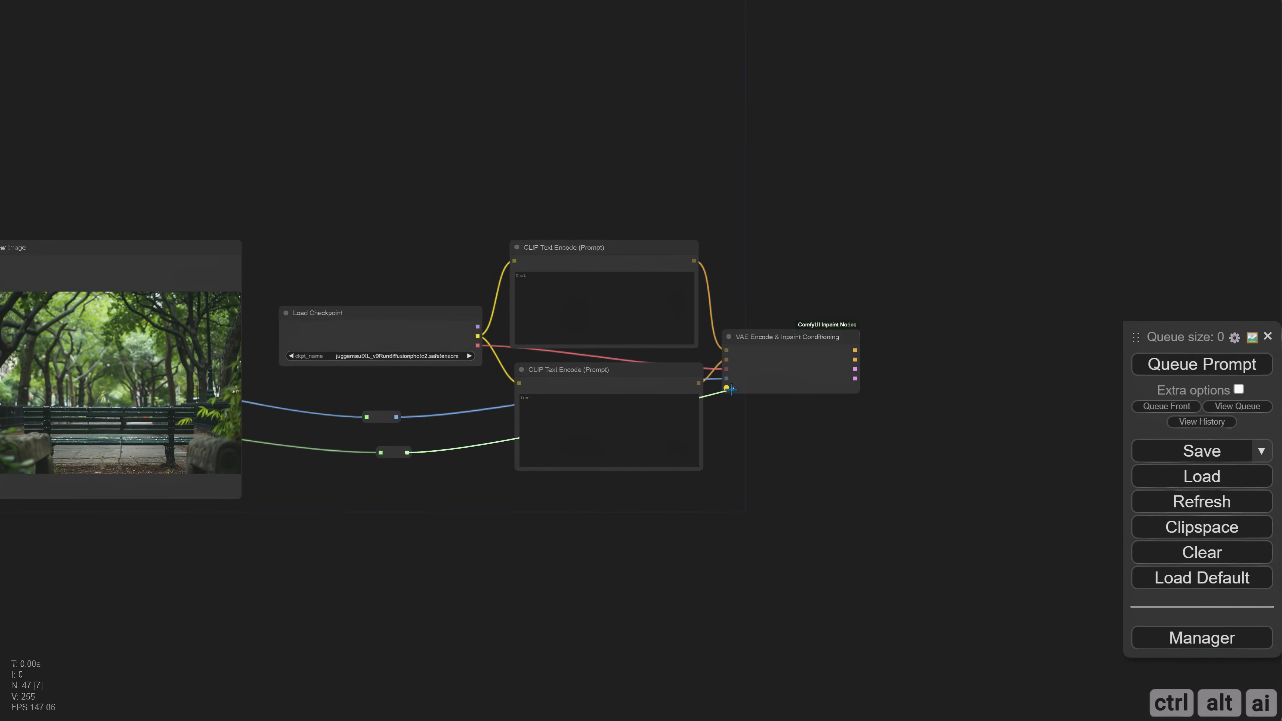
# Step: Enter "bench, park" as the positive prompt
pyautogui.scroll(5, 758, 422)
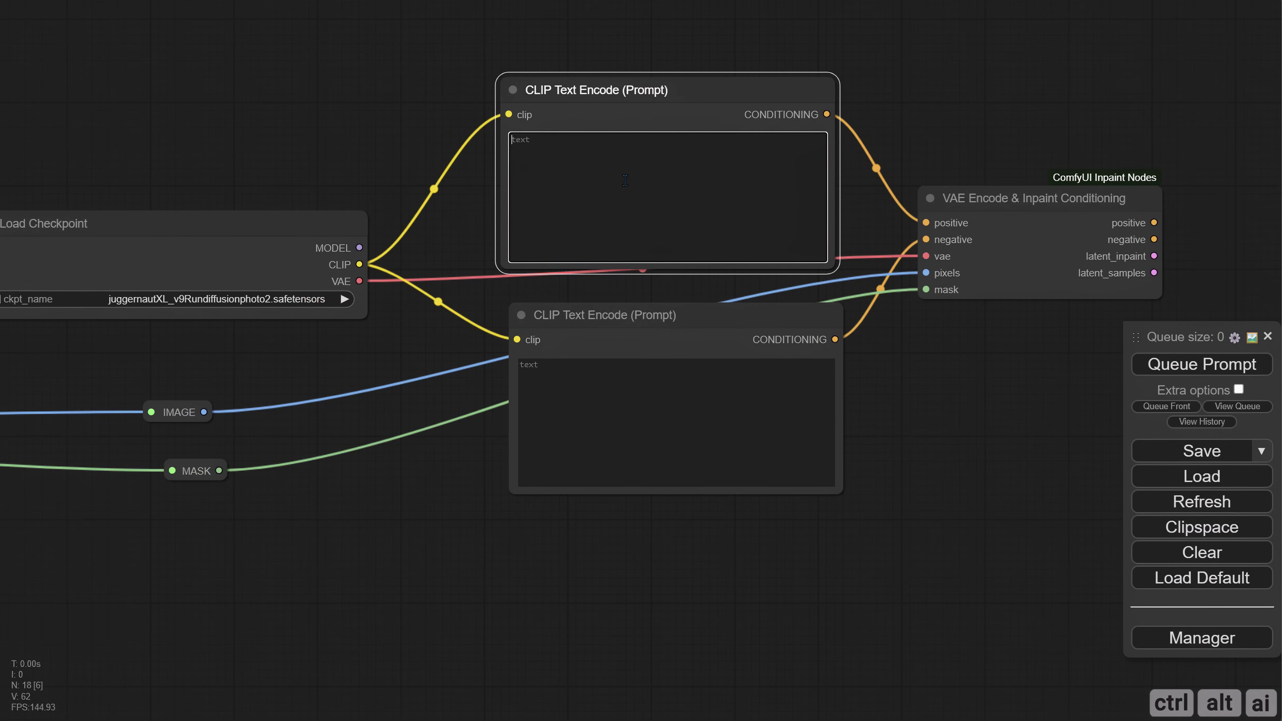
pyautogui.write('bench, park')
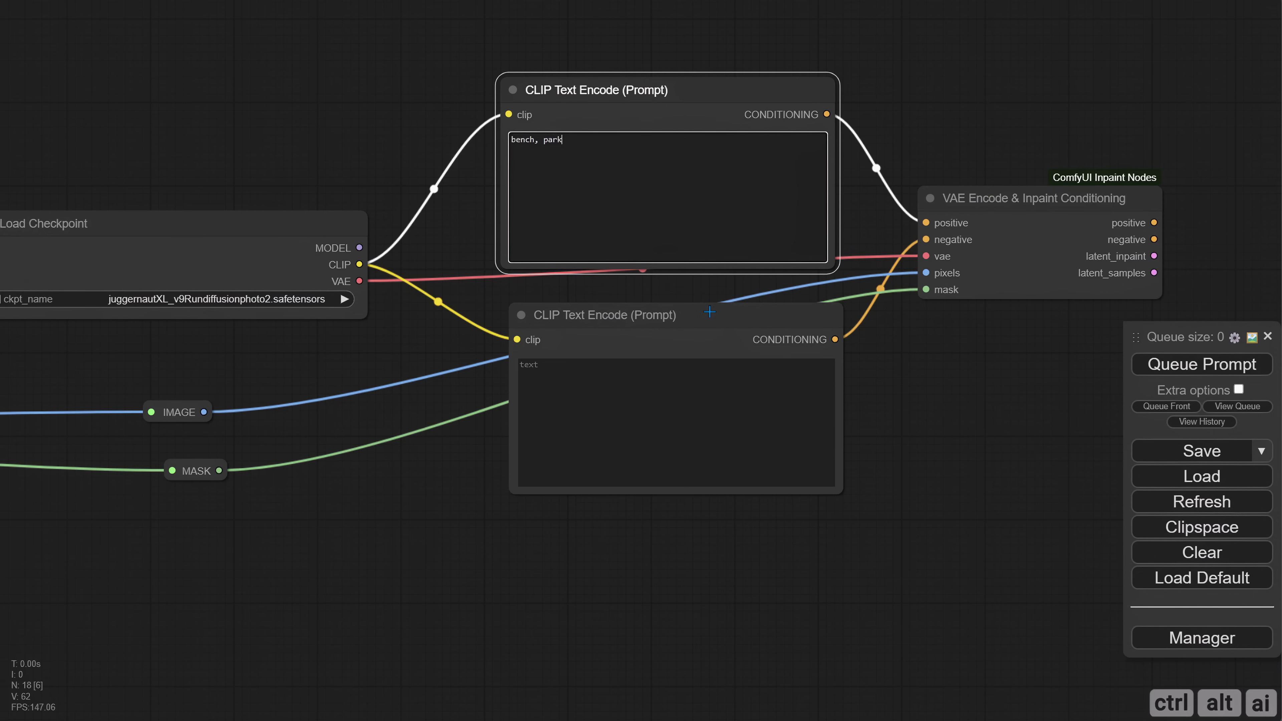
pyautogui.click(404, 173)
# Step: Chain a Self-Attention Guidance node and a Differential Diffusion node from the checkpoint's model output
pyautogui.scroll(-5, 404, 173)
pyautogui.moveTo(361, 193); pyautogui.dragTo(253, 232)
pyautogui.moveTo(743, 366); pyautogui.dragTo(721, 421)
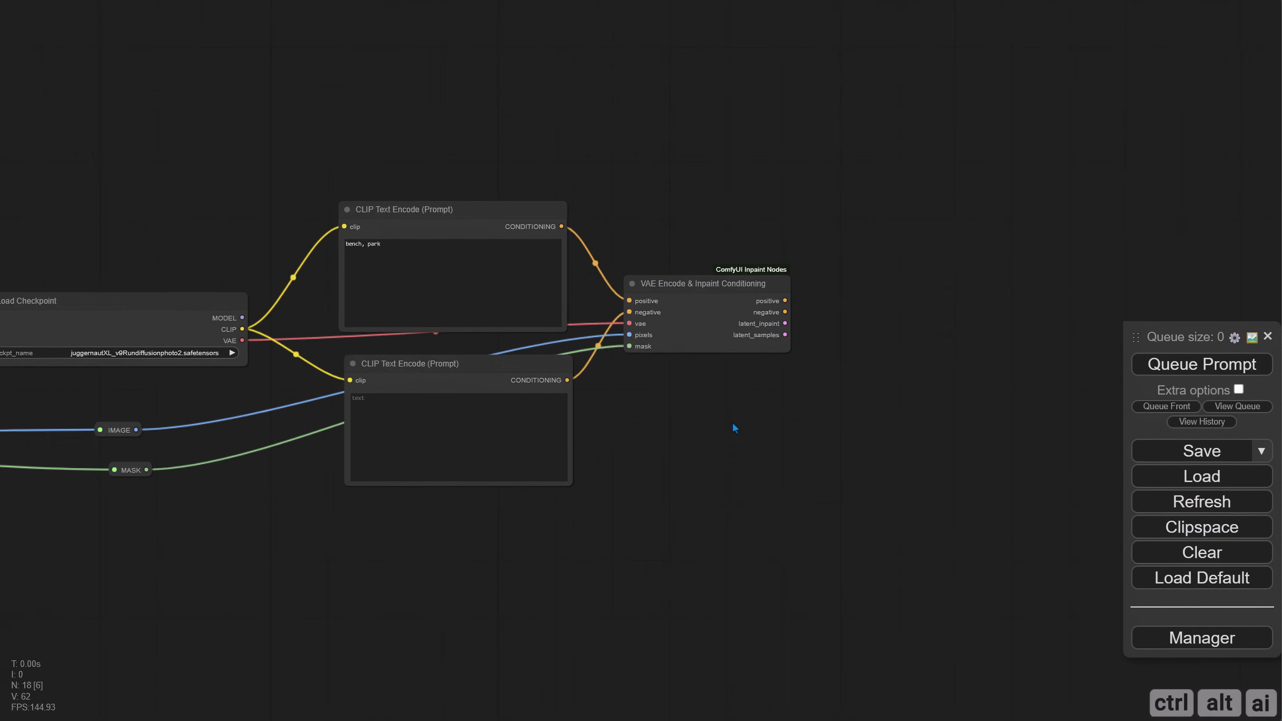
pyautogui.moveTo(228, 247); pyautogui.dragTo(358, 306)
pyautogui.moveTo(359, 376); pyautogui.dragTo(226, 234)
pyautogui.write('sel')
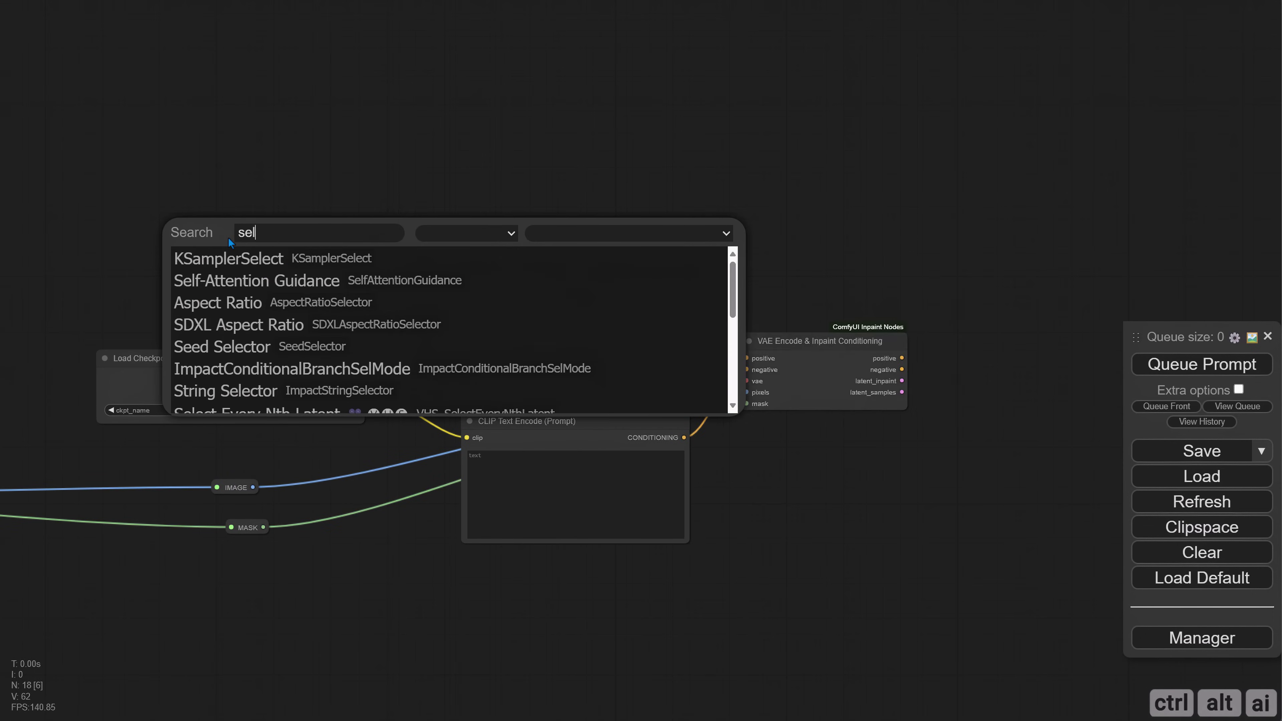
pyautogui.write('f')
pyautogui.press('Return')
pyautogui.moveTo(342, 272); pyautogui.dragTo(307, 273)
pyautogui.write('di')
pyautogui.click(327, 337)
# Step: Add an Apply Fooocus Inpaint node and feed the Differential Diffusion model into it
pyautogui.moveTo(833, 471); pyautogui.dragTo(565, 471)
pyautogui.moveTo(821, 357); pyautogui.dragTo(514, 370)
pyautogui.doubleClick(514, 370)
pyautogui.write('apply')
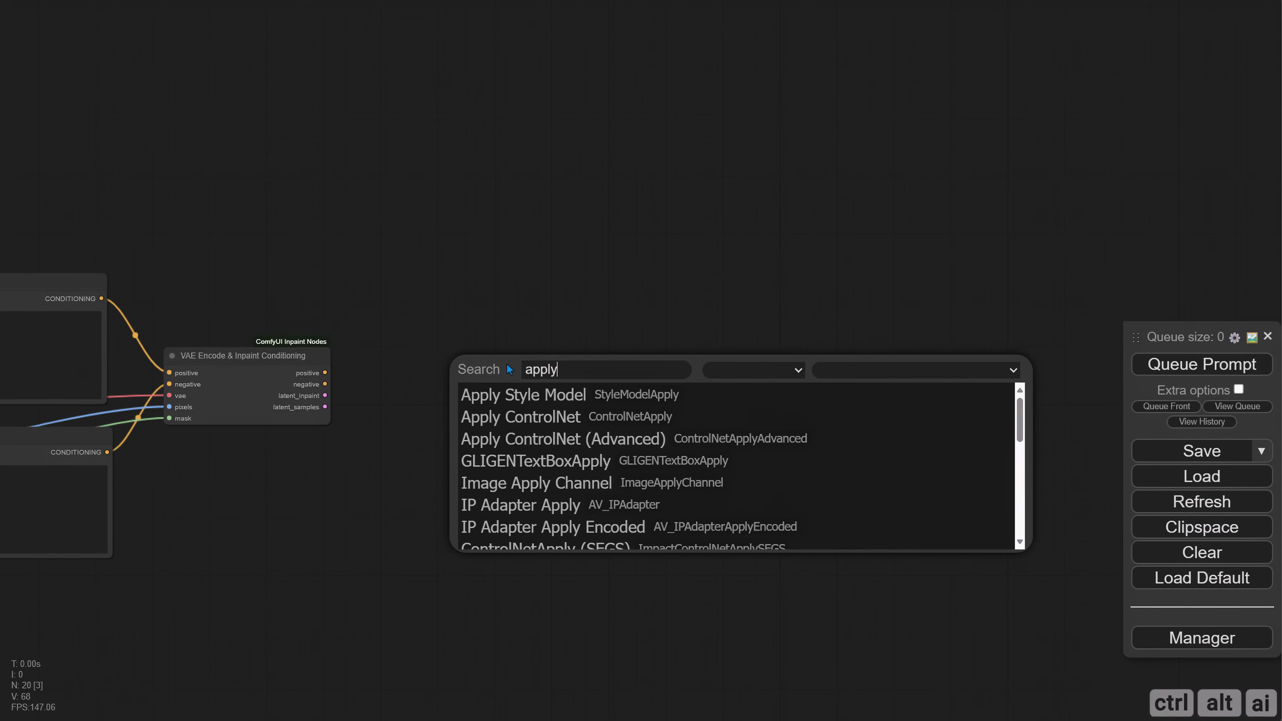
pyautogui.write(' f')
pyautogui.click(540, 407)
pyautogui.moveTo(305, 476); pyautogui.dragTo(603, 482)
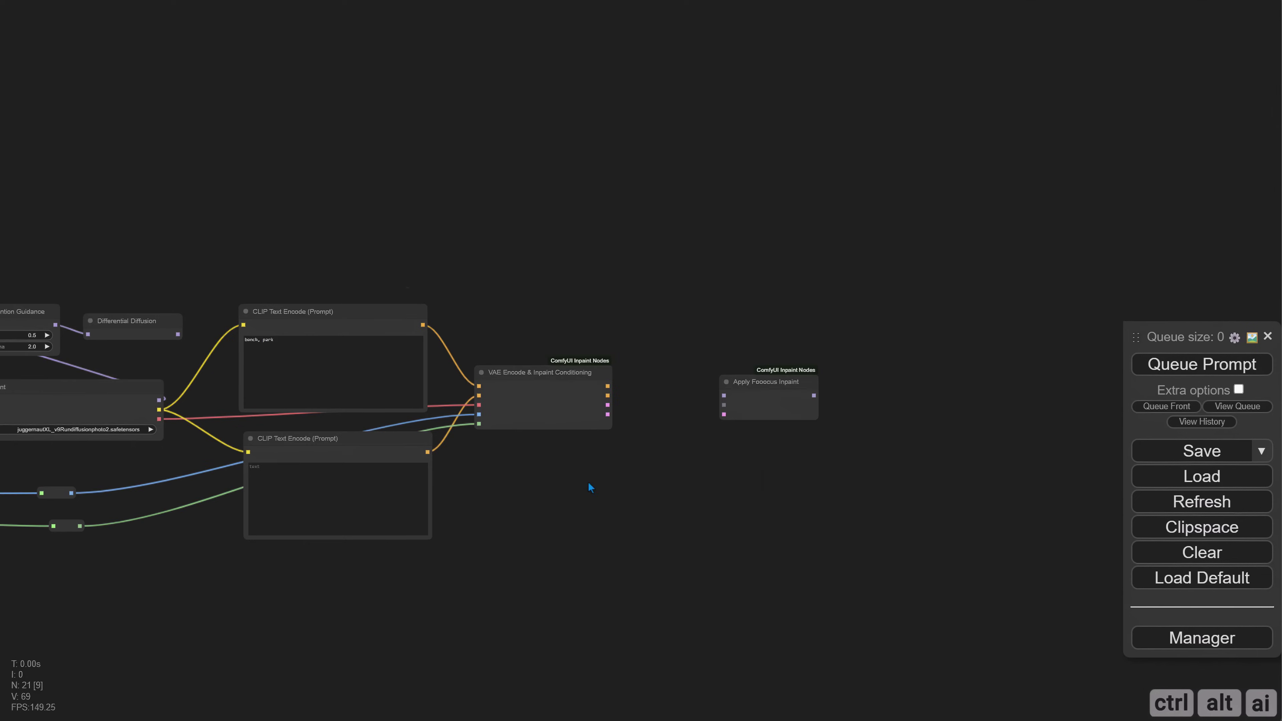
pyautogui.moveTo(135, 320); pyautogui.dragTo(736, 387)
# Step: Attach a Load Fooocus Inpaint node using inpaint_v26.fooocus.patch and connect latent_inpaint to the Apply Fooocus Inpaint node
pyautogui.scroll(5, 636, 432)
pyautogui.moveTo(612, 393); pyautogui.dragTo(478, 270)
pyautogui.moveTo(667, 315); pyautogui.dragTo(446, 267)
pyautogui.click(446, 267)
pyautogui.click(469, 319)
pyautogui.moveTo(470, 424); pyautogui.dragTo(414, 415)
pyautogui.moveTo(352, 385); pyautogui.dragTo(558, 402)
# Step: Add a KSampler fed by the Apply Fooocus Inpaint model, and connect the positive, negative and latent_samples outputs to it
pyautogui.moveTo(606, 455); pyautogui.dragTo(482, 478)
pyautogui.moveTo(501, 384); pyautogui.dragTo(568, 303)
pyautogui.click(596, 353)
pyautogui.moveTo(228, 376); pyautogui.dragTo(576, 334)
pyautogui.moveTo(228, 392); pyautogui.dragTo(576, 350)
pyautogui.moveTo(228, 426); pyautogui.dragTo(576, 368)
pyautogui.moveTo(656, 292); pyautogui.dragTo(656, 318)
pyautogui.click(752, 411)
pyautogui.click(763, 409)
pyautogui.hotkey('ctrl', 'v')
pyautogui.press('Return')
pyautogui.click(774, 432)
pyautogui.click(783, 448)
pyautogui.write('35')
pyautogui.click(782, 469)
pyautogui.click(782, 490)
pyautogui.click(809, 576)
# Step: Attach a VAE Decode node to the KSampler's latent output and connect its vae input
pyautogui.moveTo(882, 484); pyautogui.dragTo(747, 493)
pyautogui.moveTo(689, 350); pyautogui.dragTo(757, 318)
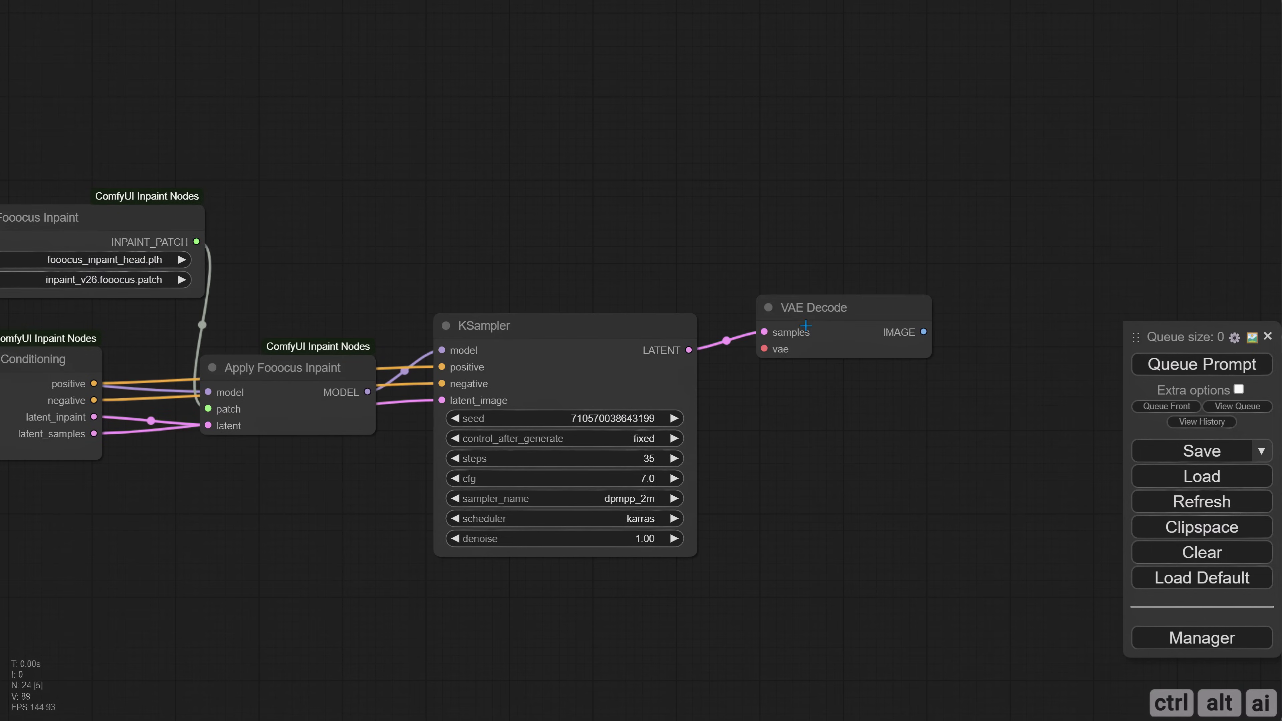
pyautogui.scroll(-6, 803, 334)
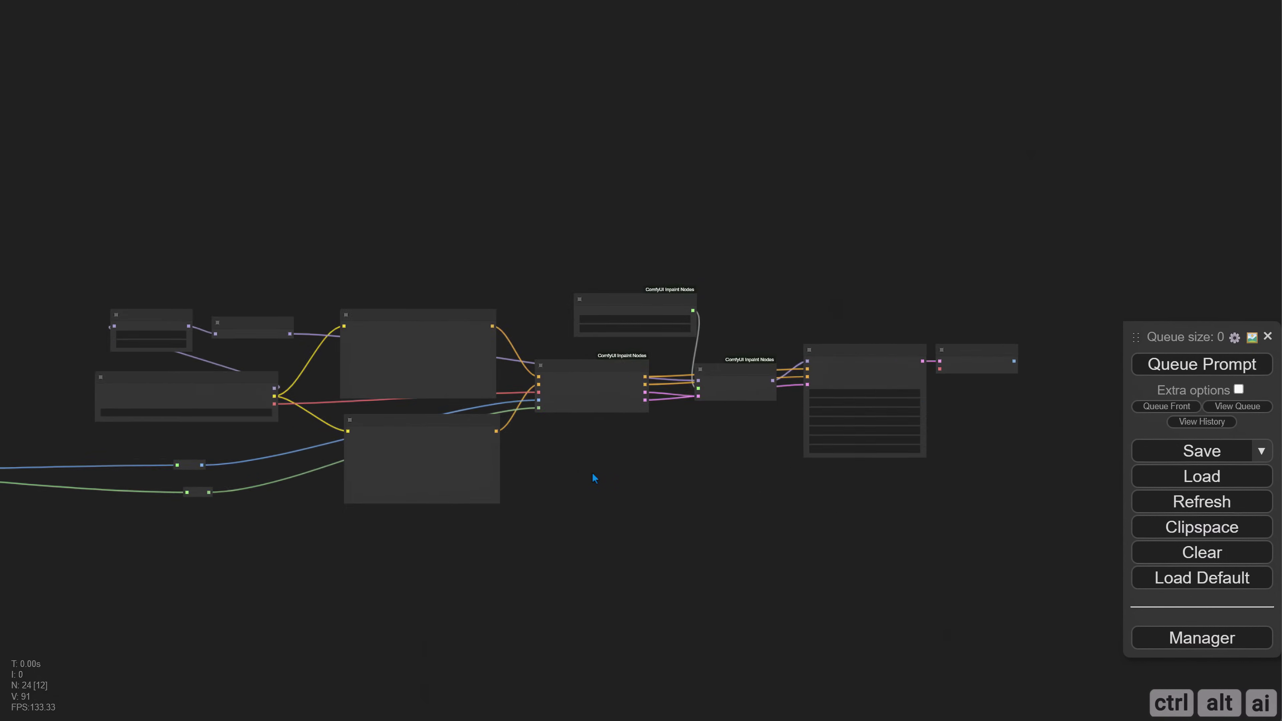
# Step: Add an Image Comparer (rgthree) node beyond the VAE Decode node
pyautogui.scroll(3, 757, 487)
pyautogui.moveTo(729, 404); pyautogui.dragTo(575, 404)
pyautogui.doubleClick(590, 283)
pyautogui.write('image')
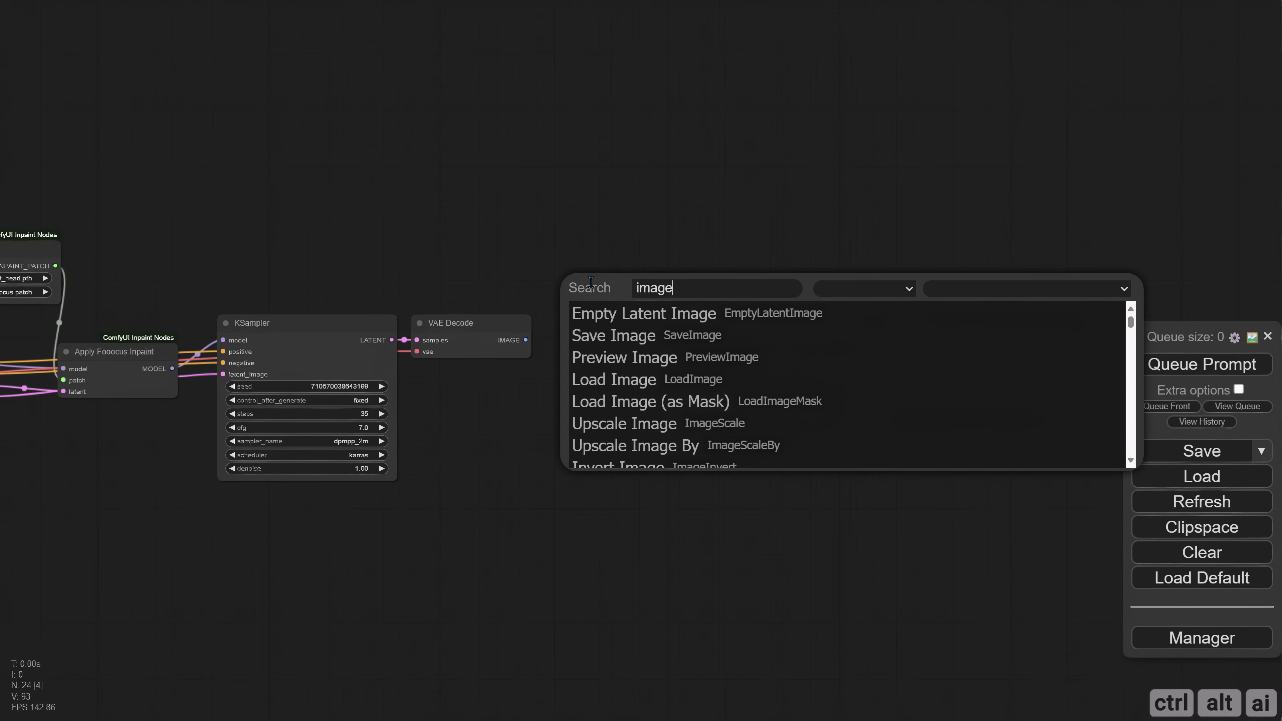
pyautogui.write(' co')
pyautogui.click(696, 429)
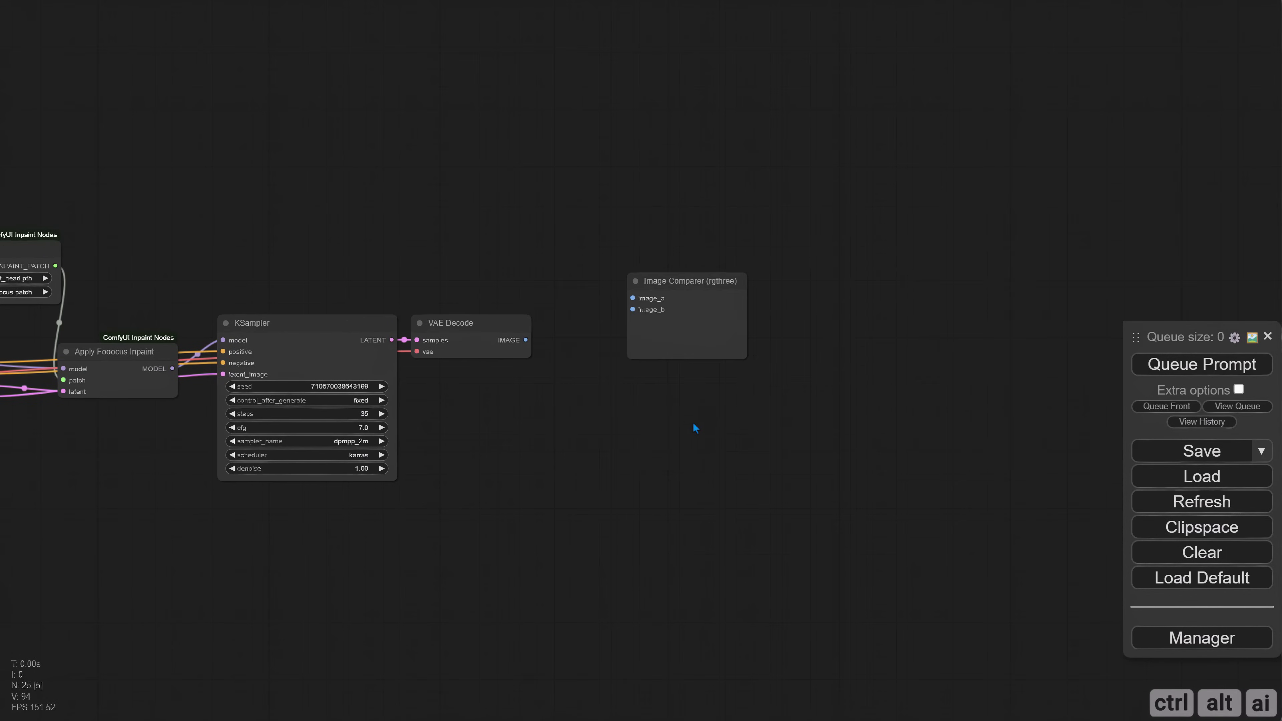
# Step: Enlarge the Image Comparer node and connect the VAE Decode image to its image_a input
pyautogui.scroll(4, 695, 429)
pyautogui.moveTo(685, 231); pyautogui.dragTo(609, 242)
pyautogui.scroll(-5, 683, 390)
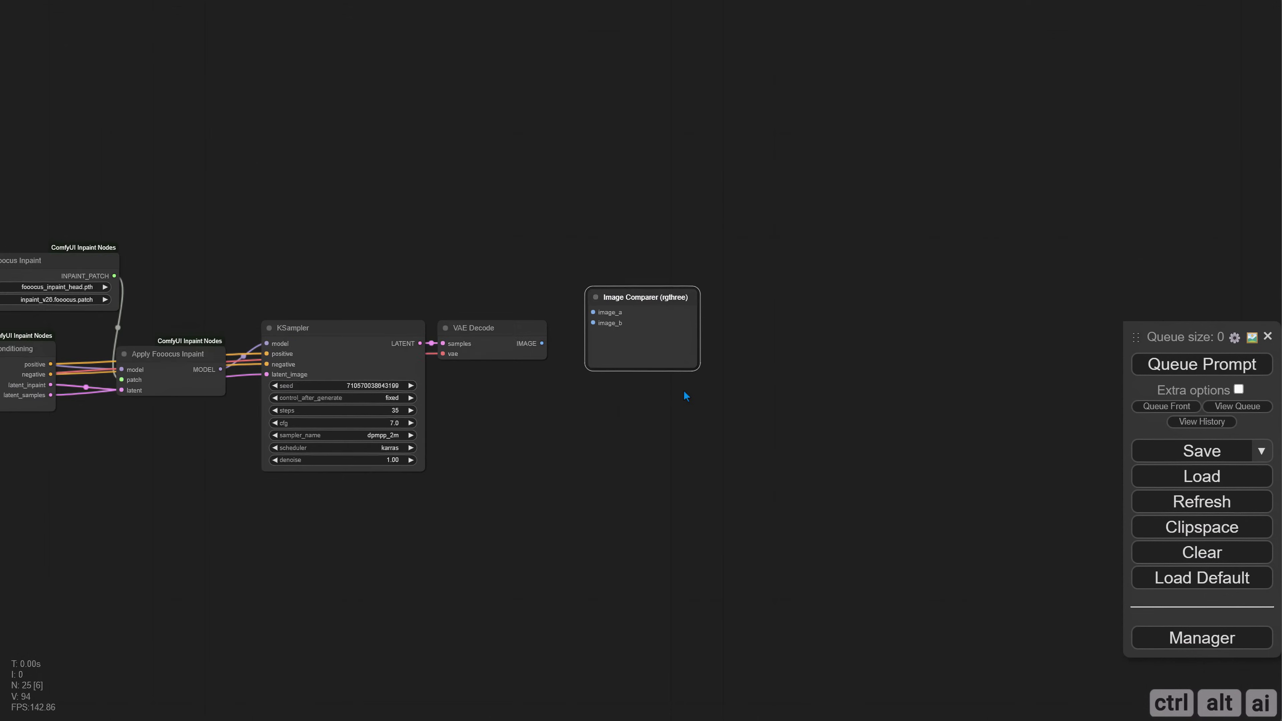
pyautogui.scroll(-2, 685, 395)
pyautogui.moveTo(698, 375); pyautogui.dragTo(898, 575)
pyautogui.moveTo(596, 462); pyautogui.dragTo(627, 464)
pyautogui.scroll(4, 627, 464)
pyautogui.moveTo(621, 348); pyautogui.dragTo(678, 294)
pyautogui.scroll(-2, 606, 419)
pyautogui.scroll(-2, 534, 447)
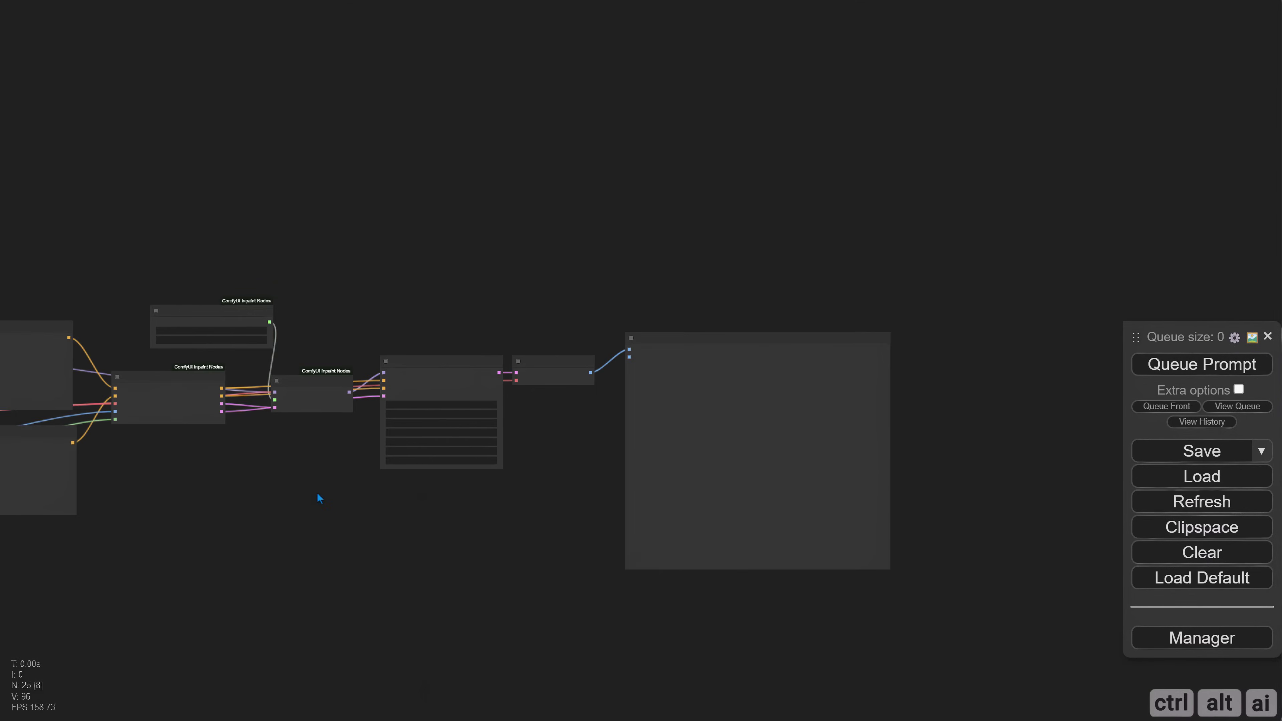
# Step: Connect the original image from the IMAGE reroute to the Image Comparer's image_b input and queue the workflow
pyautogui.moveTo(315, 499); pyautogui.dragTo(566, 495)
pyautogui.moveTo(186, 457); pyautogui.dragTo(1036, 338)
pyautogui.scroll(4, 964, 438)
pyautogui.moveTo(662, 465); pyautogui.dragTo(471, 450)
pyautogui.click(1202, 365)
pyautogui.scroll(-3, 571, 516)
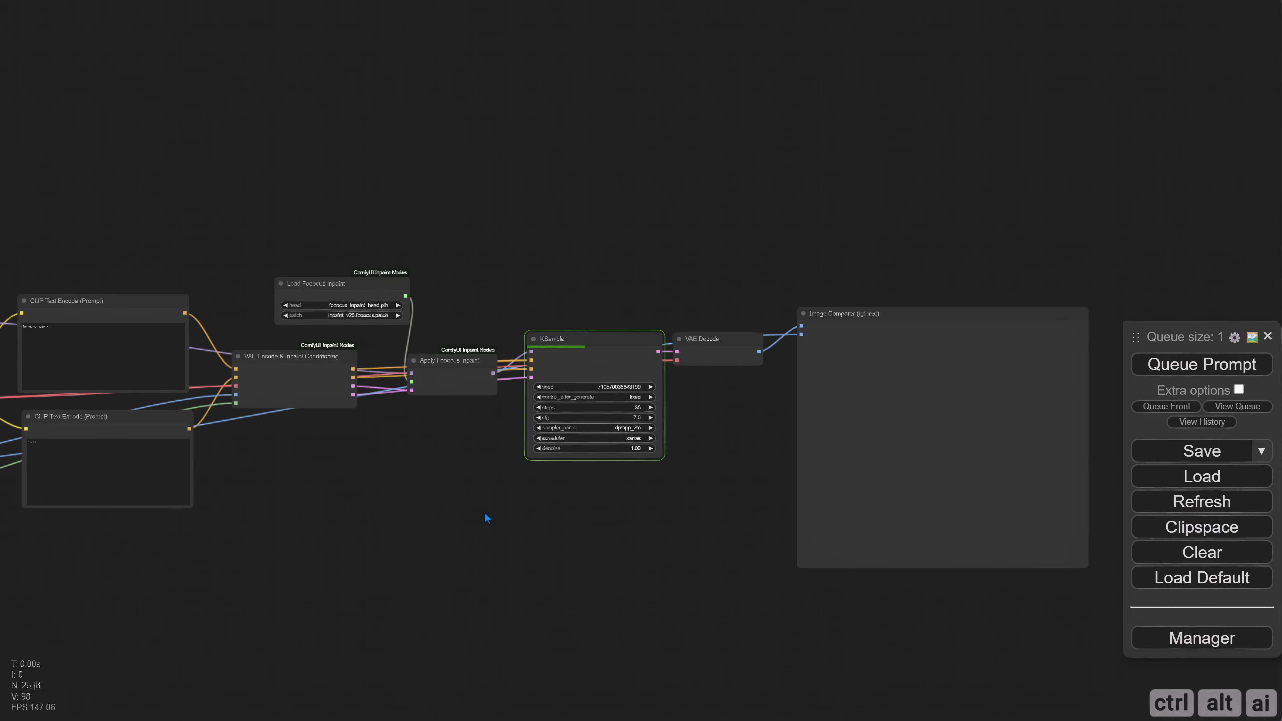
# Step: Compare the inpainted bench image with the original in the Image Comparer
pyautogui.moveTo(529, 534); pyautogui.dragTo(321, 558)
pyautogui.scroll(7, 605, 592)
pyautogui.scroll(6, 606, 591)
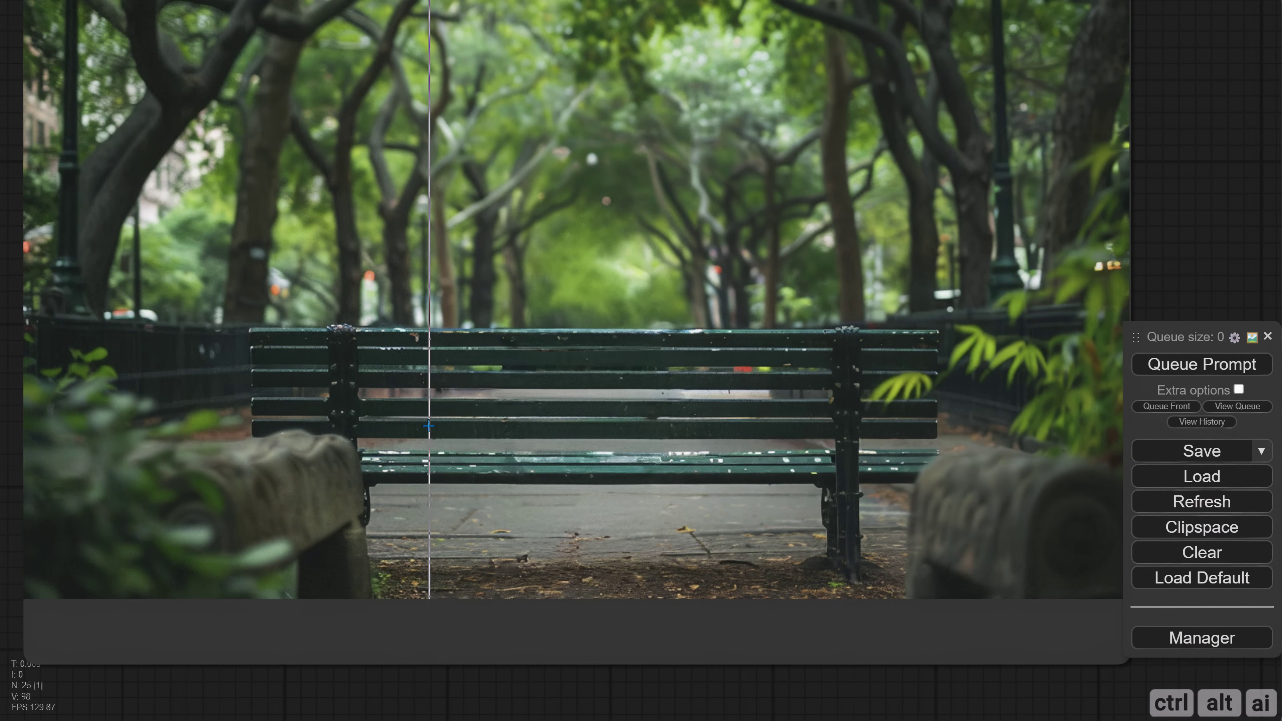
pyautogui.scroll(5, 430, 424)
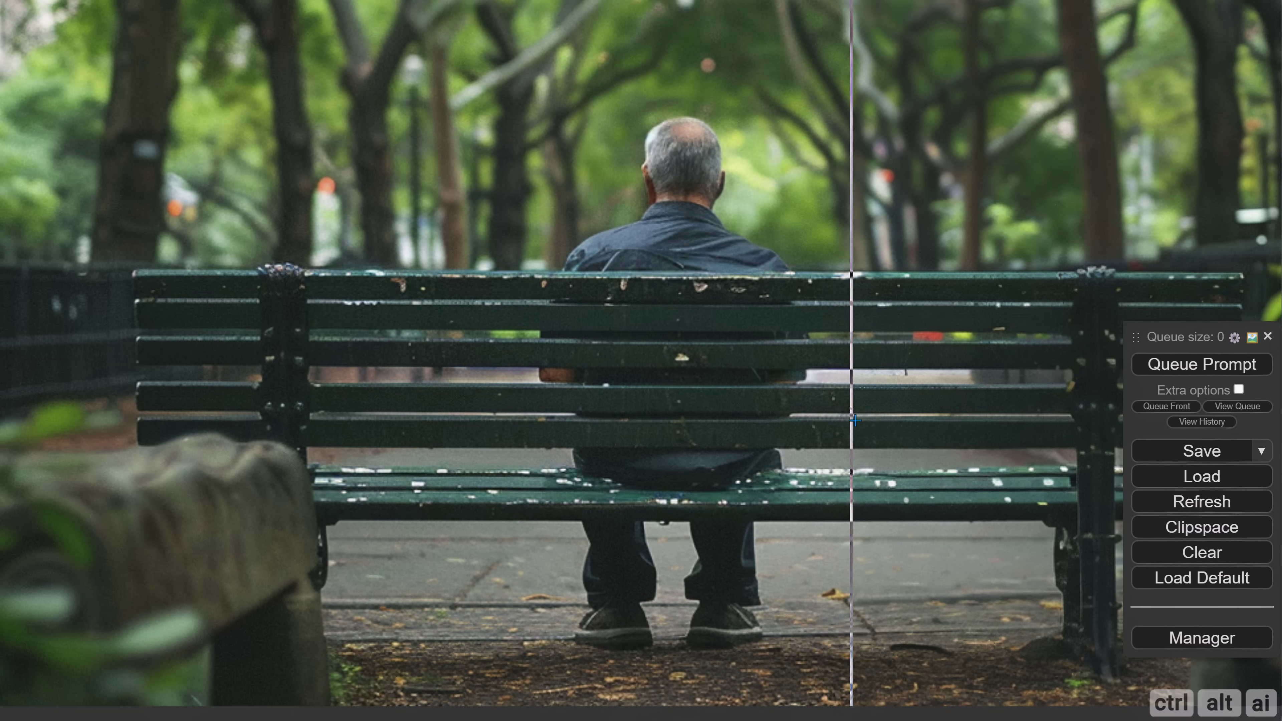
# Step: Load clipspace-mask-10451053.5 (2).png, the bench picture with a painted mask, into the Load Image node
pyautogui.scroll(-10, 523, 416)
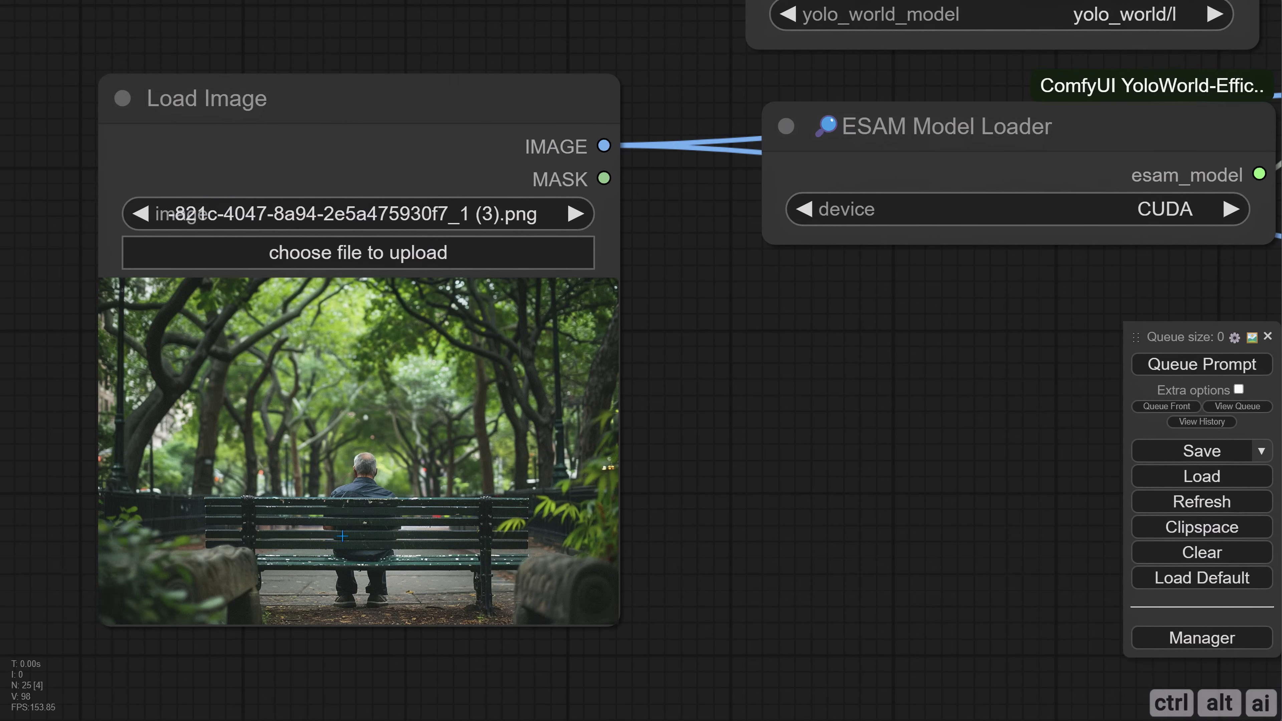
pyautogui.scroll(3, 343, 536)
pyautogui.click(370, 176)
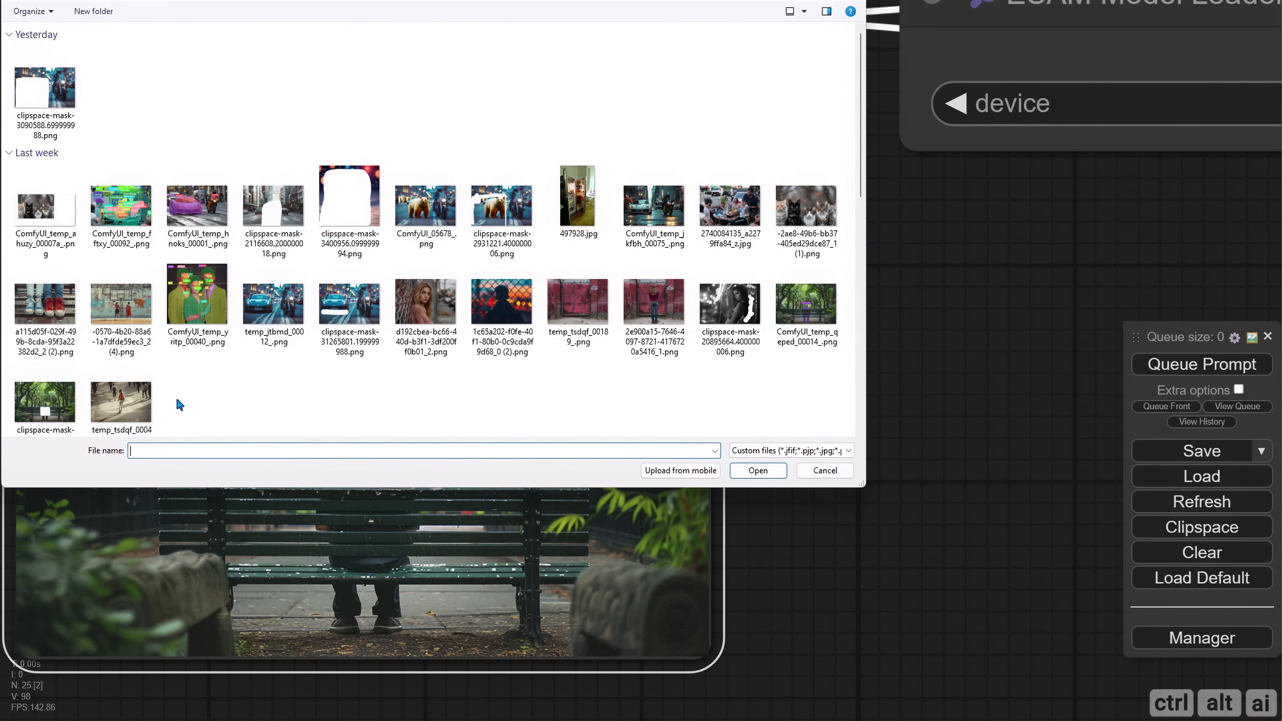
pyautogui.doubleClick(45, 402)
pyautogui.scroll(-3, 869, 443)
pyautogui.scroll(-3, 871, 447)
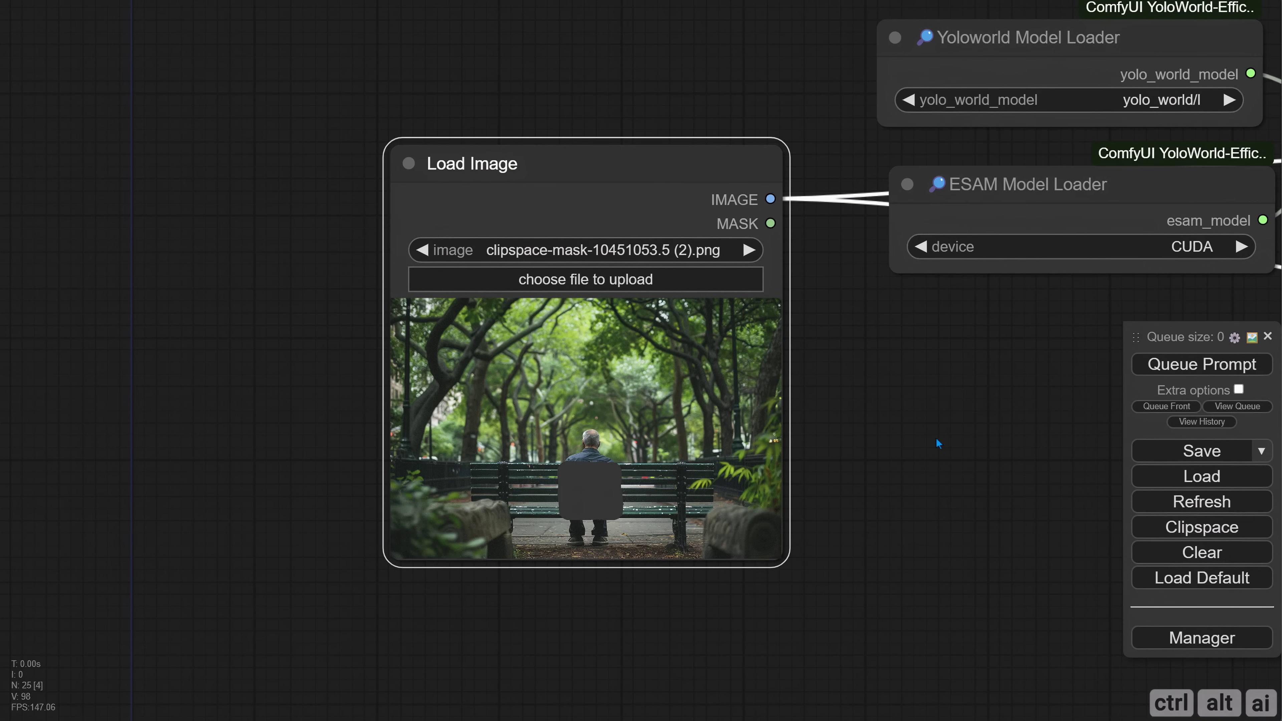
# Step: Add a Bitwise(MASK + MASK) node above the GrowMask node
pyautogui.moveTo(939, 444); pyautogui.dragTo(501, 364)
pyautogui.scroll(-7, 501, 363)
pyautogui.doubleClick(599, 297)
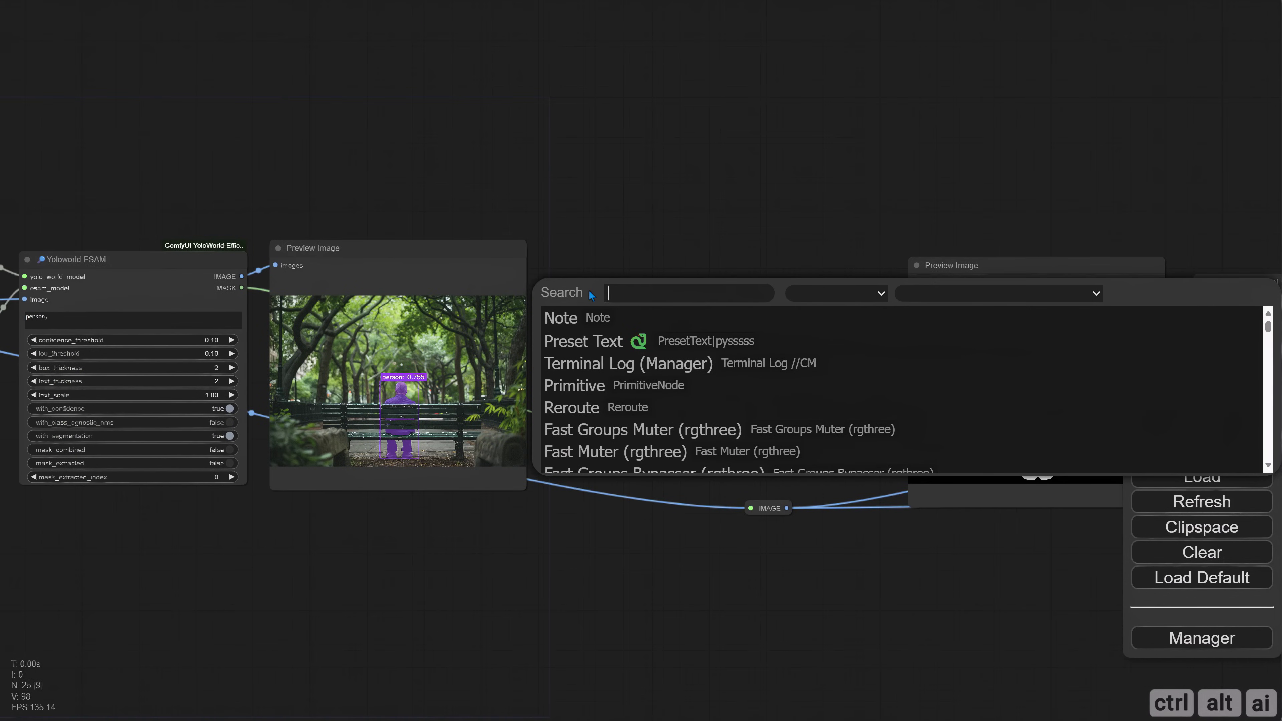
pyautogui.write('bitwi')
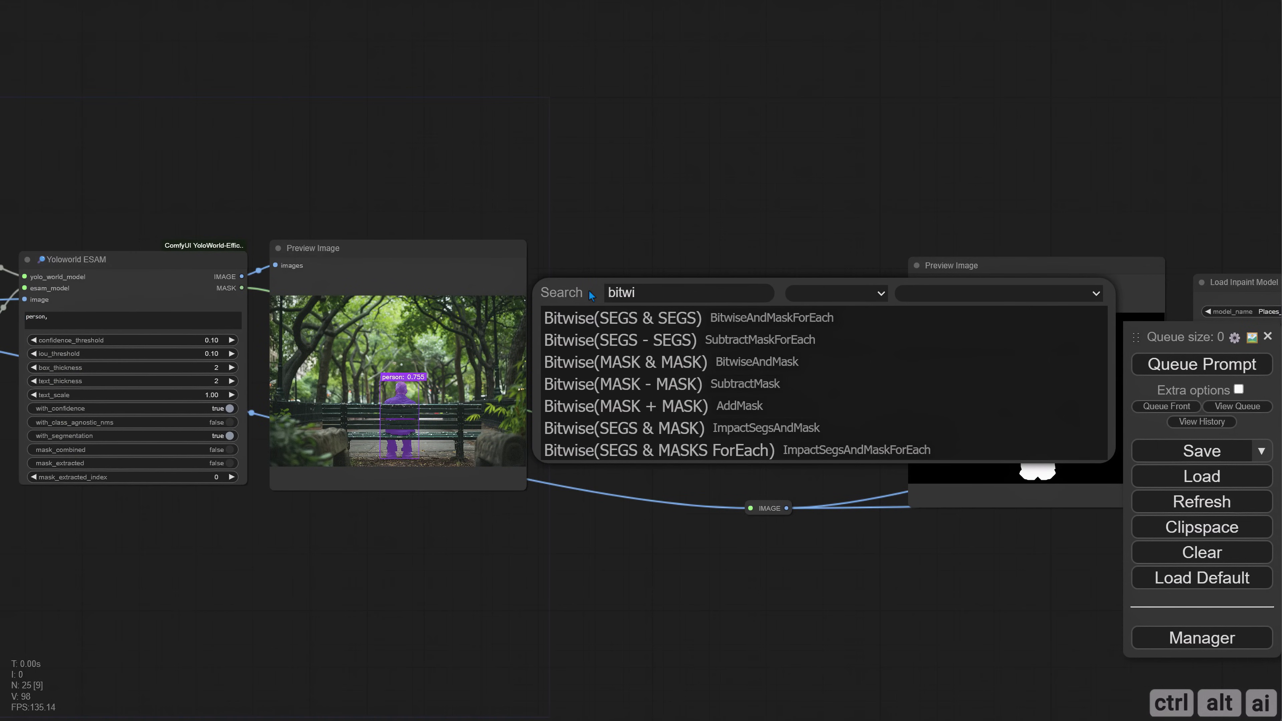
pyautogui.click(654, 408)
pyautogui.moveTo(623, 329); pyautogui.dragTo(617, 336)
# Step: Connect the Yoloworld ESAM mask to mask1, the Load Image mask to mask2, and the combined mask to GrowMask
pyautogui.scroll(3, 595, 328)
pyautogui.moveTo(127, 283); pyautogui.dragTo(588, 345)
pyautogui.scroll(-4, 576, 303)
pyautogui.moveTo(307, 498); pyautogui.dragTo(696, 507)
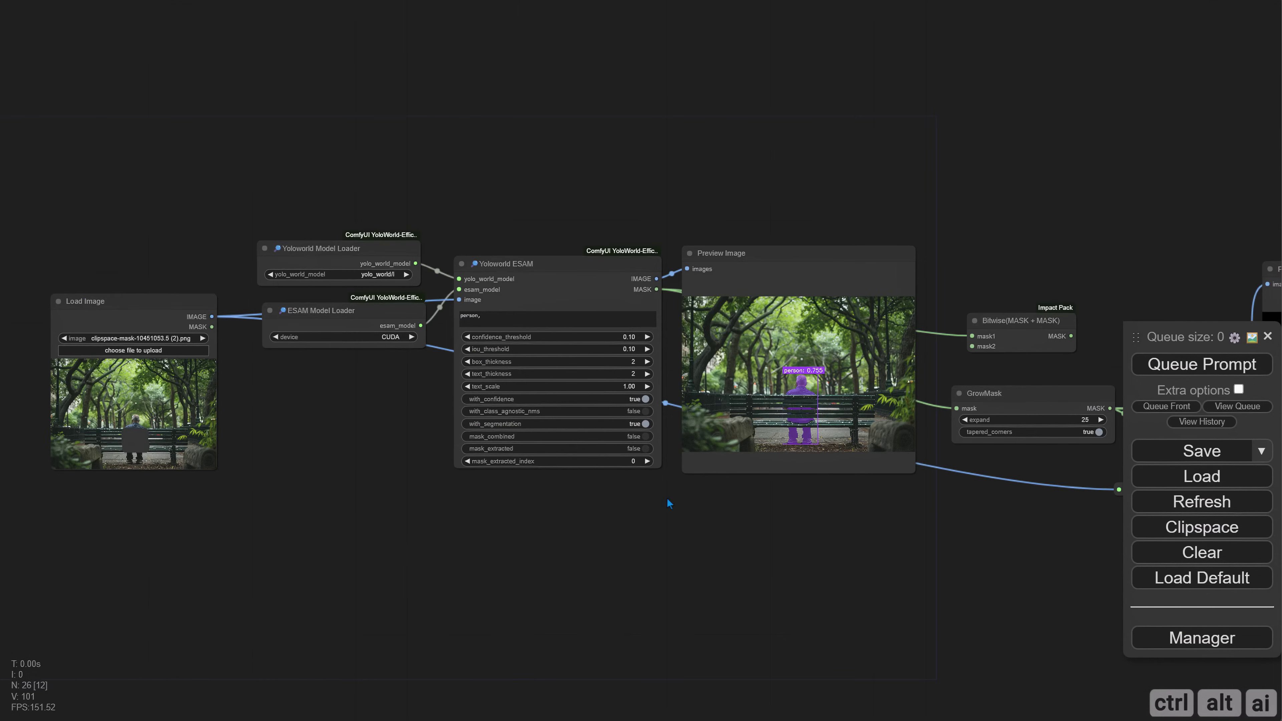
pyautogui.moveTo(211, 332); pyautogui.dragTo(972, 347)
pyautogui.moveTo(1055, 317); pyautogui.dragTo(651, 404)
pyautogui.moveTo(647, 412); pyautogui.dragTo(647, 413)
# Step: Enable mask_combined on the Yoloworld ESAM node and queue the workflow
pyautogui.moveTo(686, 470); pyautogui.dragTo(421, 473)
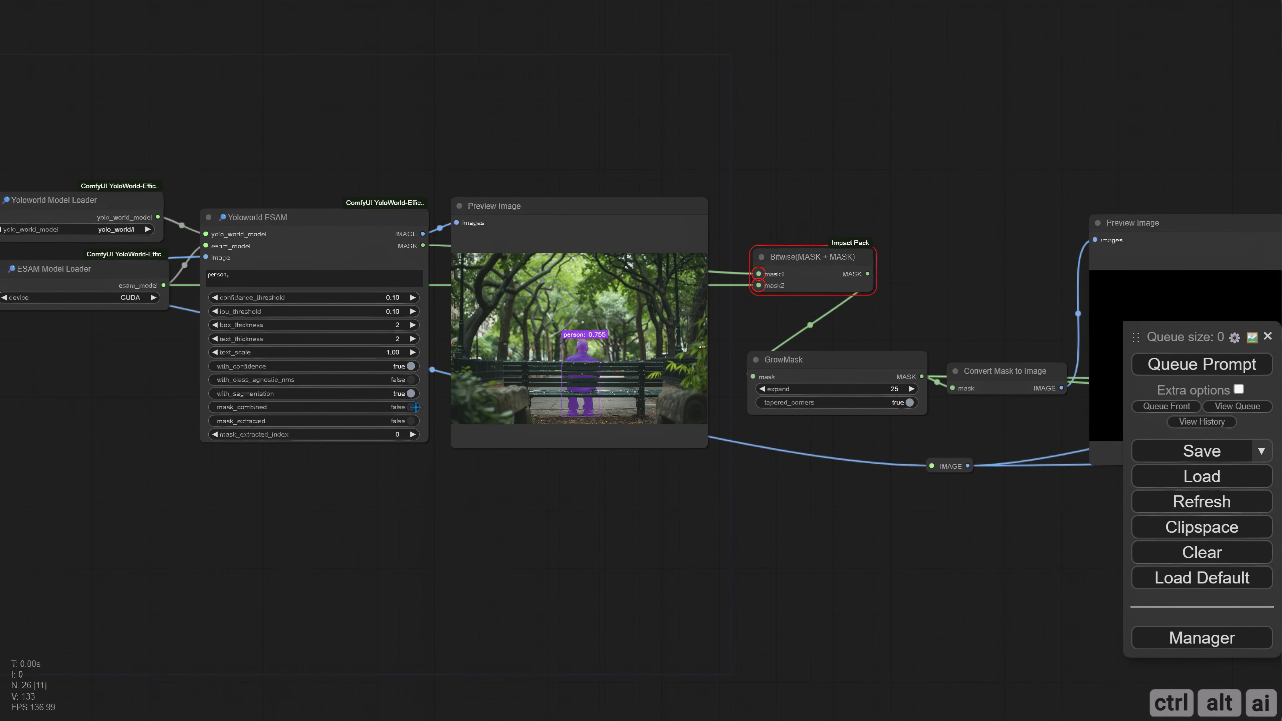
pyautogui.click(414, 407)
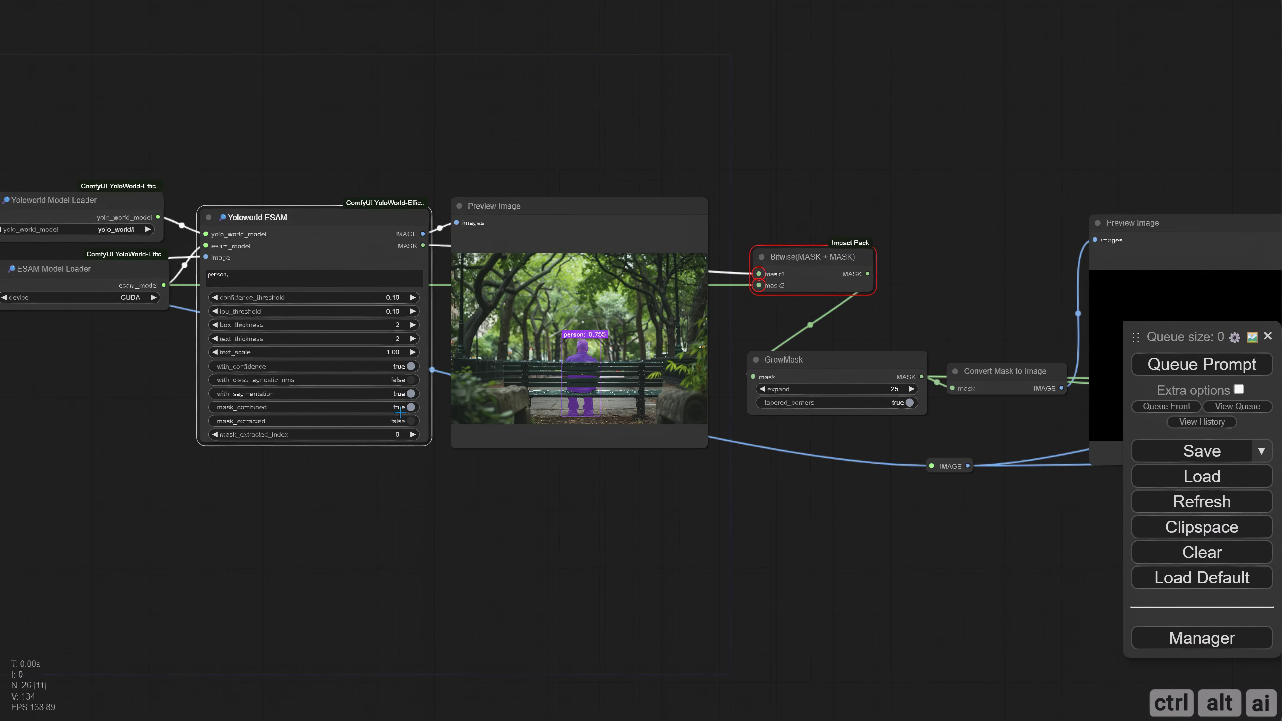
pyautogui.scroll(3, 398, 427)
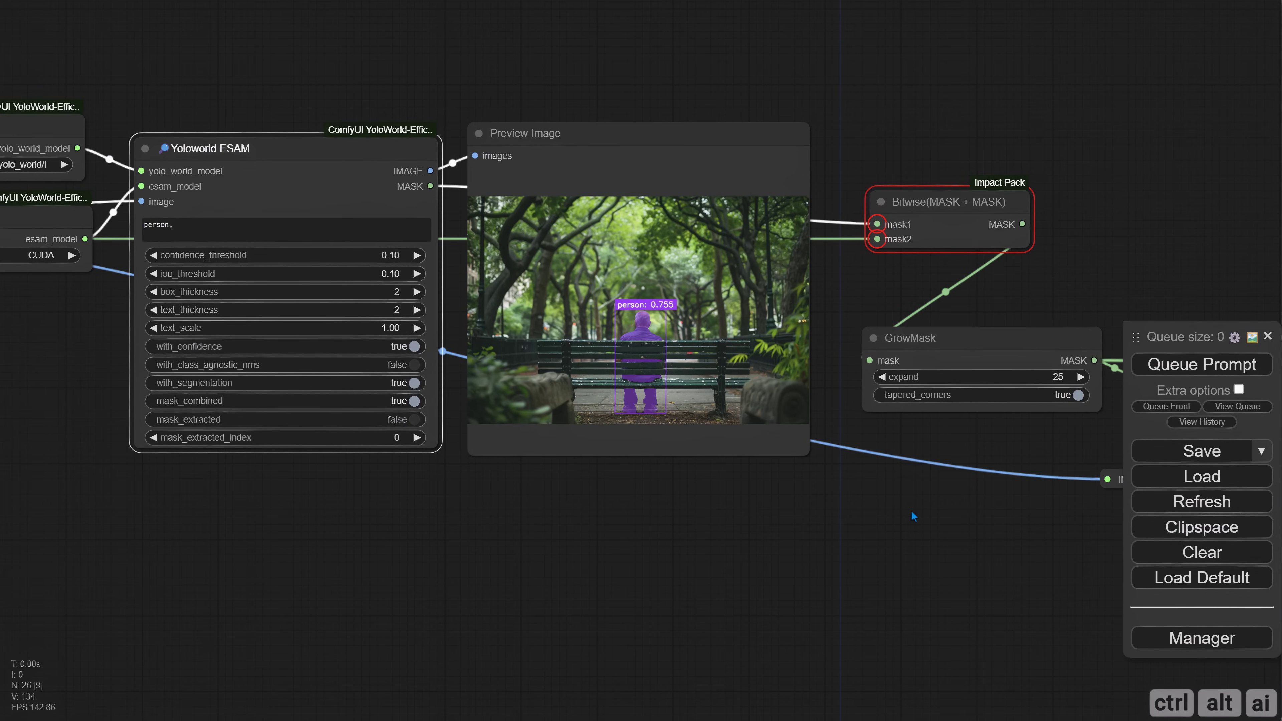
pyautogui.hscroll(5, 913, 516)
pyautogui.hotkey('ctrl', 'Return')
# Step: Add a Blur Masked Area node below Inpaint (using Model) and feed it that node's image output
pyautogui.hscroll(3, 878, 541)
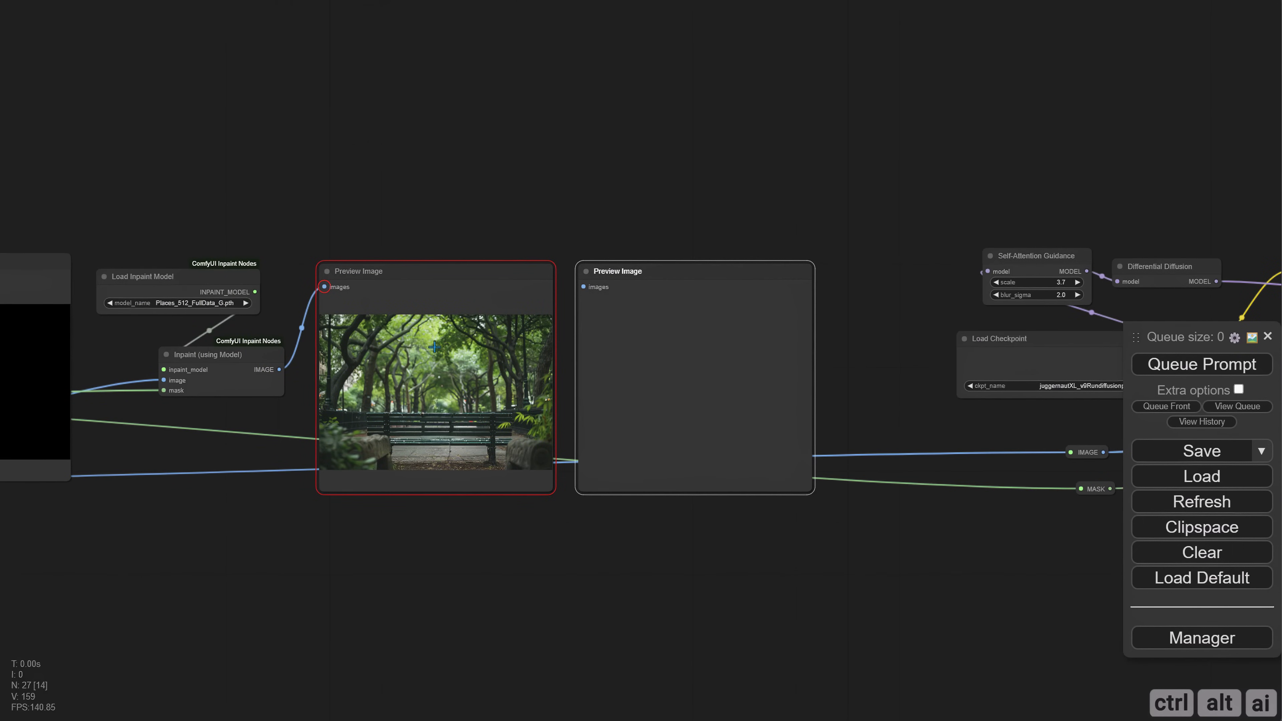
pyautogui.hscroll(-3, 434, 347)
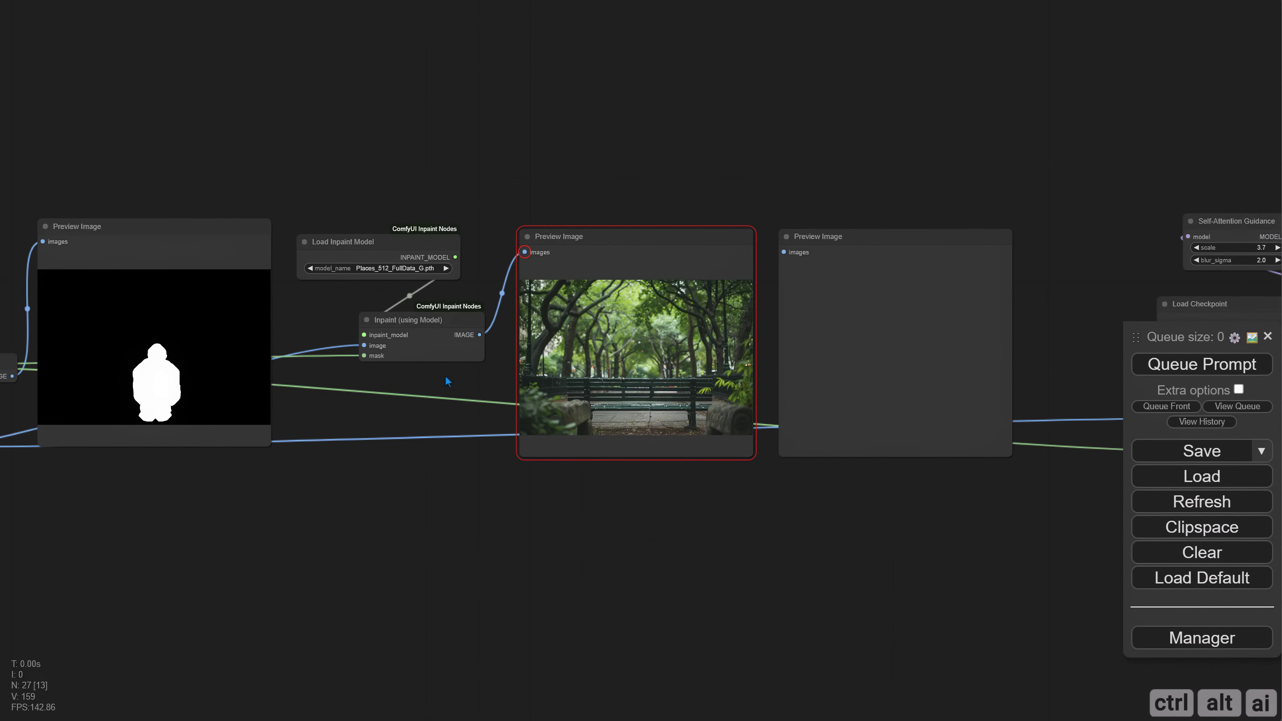
pyautogui.scroll(4, 383, 412)
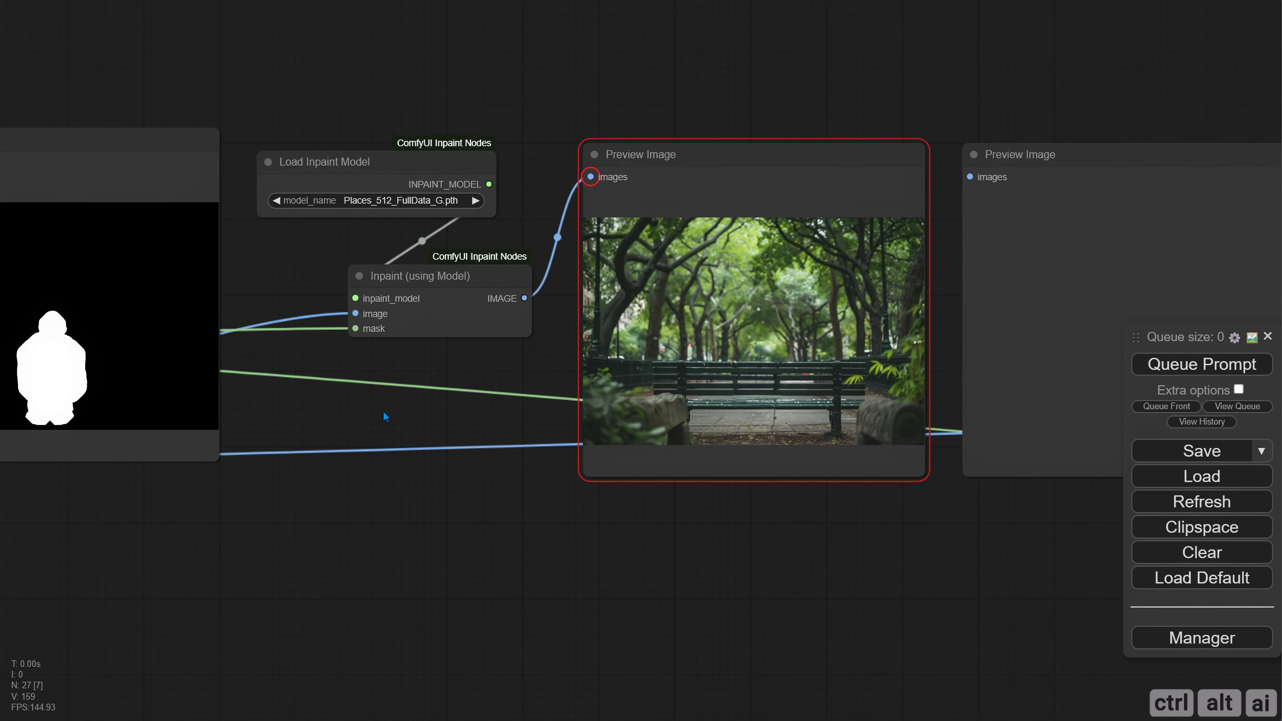
pyautogui.doubleClick(384, 411)
pyautogui.write('blur')
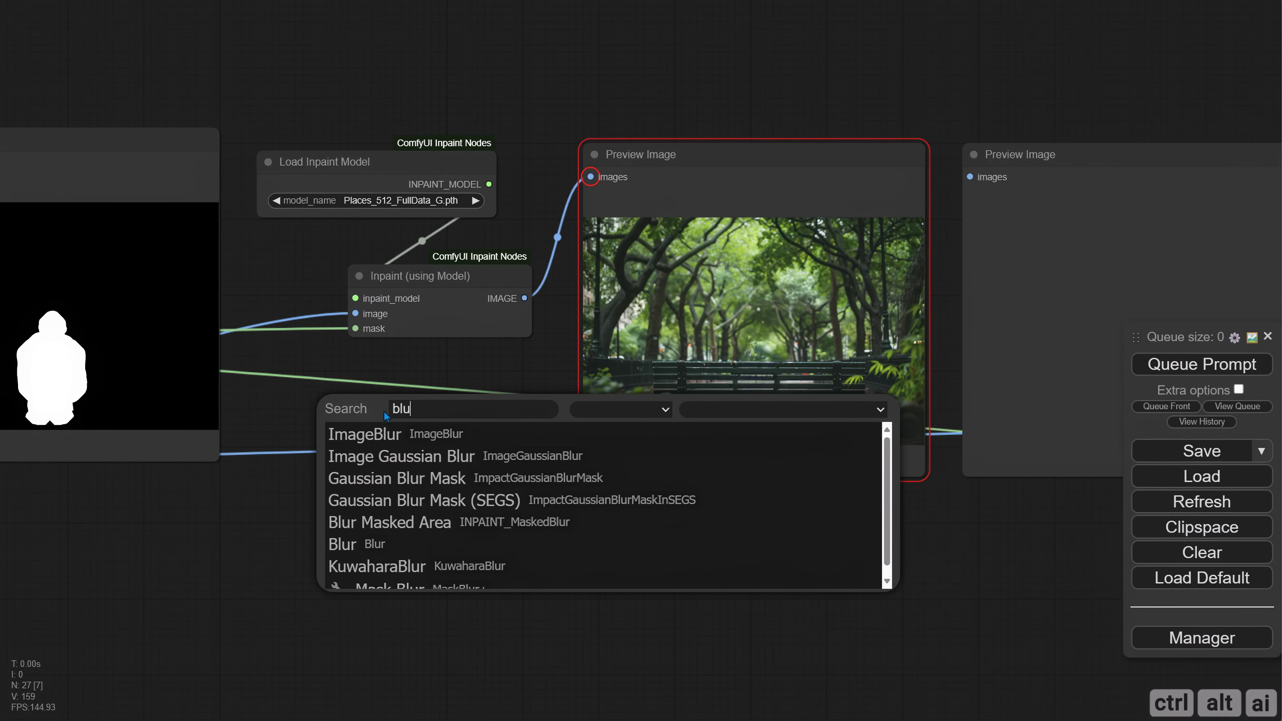
pyautogui.click(401, 479)
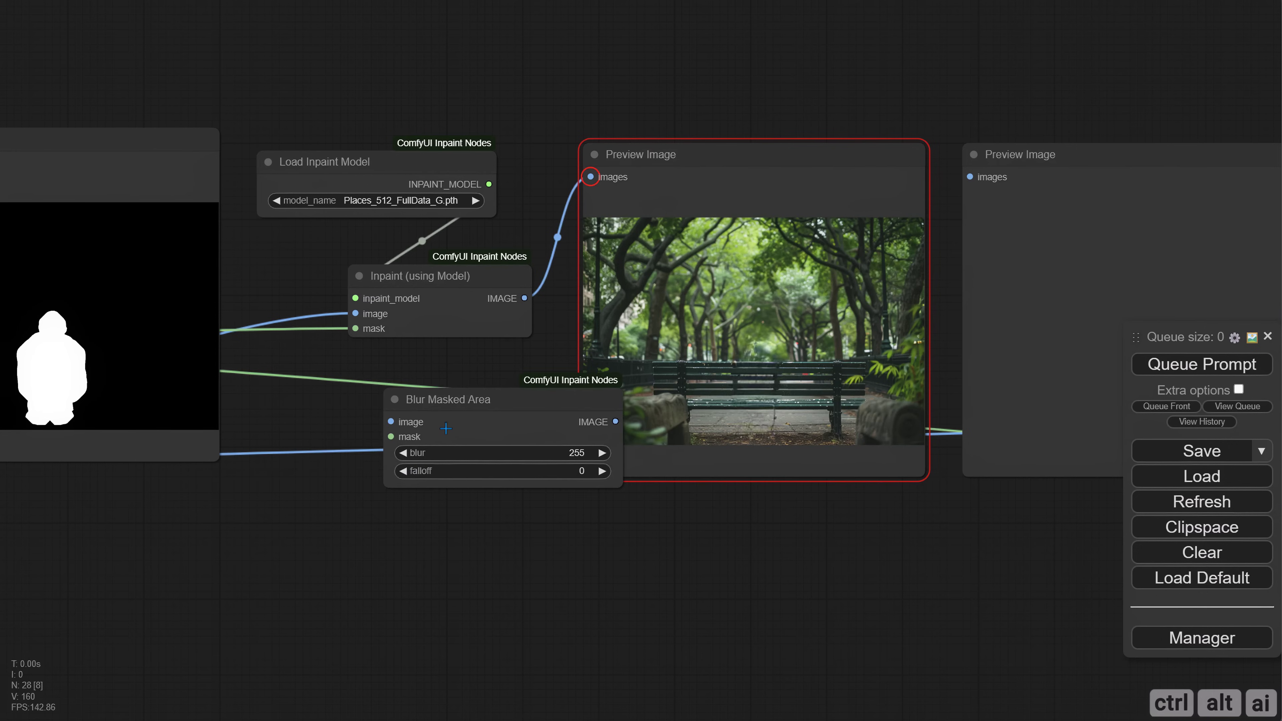
pyautogui.moveTo(401, 479); pyautogui.dragTo(315, 470)
pyautogui.moveTo(526, 298); pyautogui.dragTo(310, 411)
# Step: Connect the Blur Masked Area output to the empty Preview Image and the grown mask to its mask input
pyautogui.moveTo(289, 522); pyautogui.dragTo(623, 464)
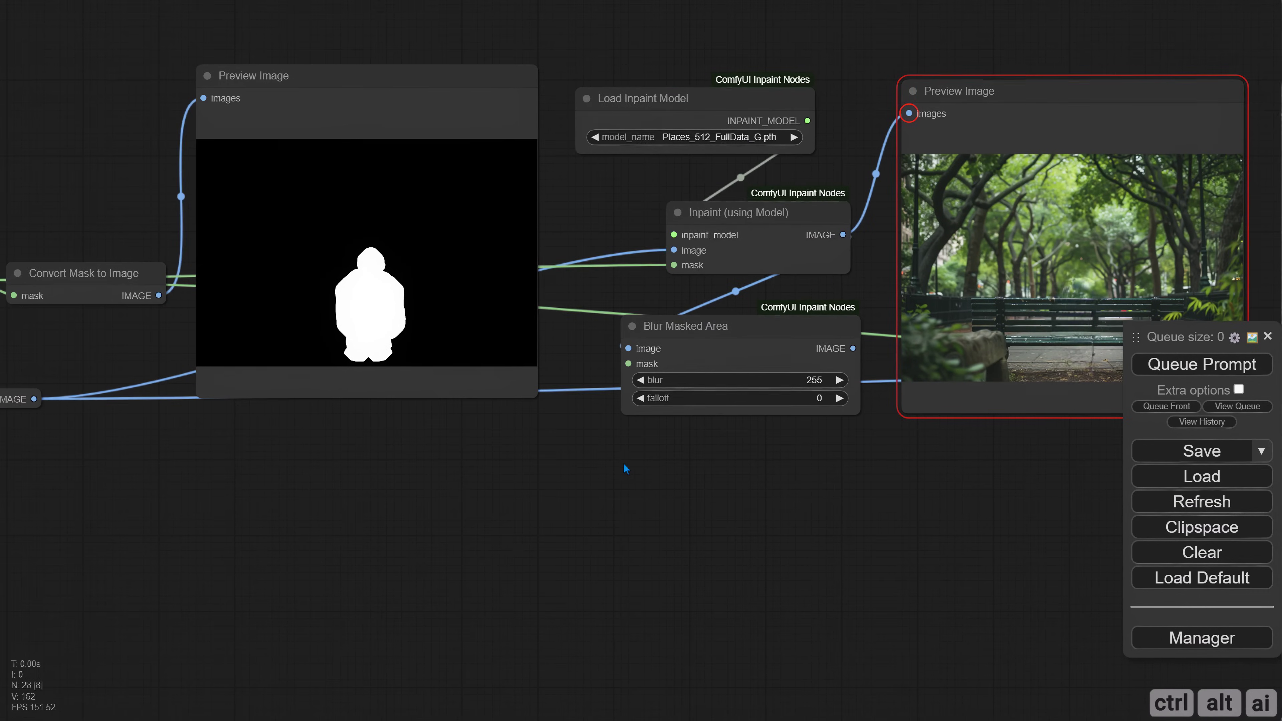
pyautogui.scroll(-1, 552, 465)
pyautogui.moveTo(843, 371); pyautogui.dragTo(752, 120)
pyautogui.moveTo(457, 518); pyautogui.dragTo(749, 528)
pyautogui.scroll(-2, 438, 487)
pyautogui.moveTo(403, 486); pyautogui.dragTo(555, 479)
pyautogui.moveTo(121, 299); pyautogui.dragTo(614, 362)
pyautogui.scroll(3, 722, 457)
pyautogui.moveTo(771, 448); pyautogui.dragTo(677, 464)
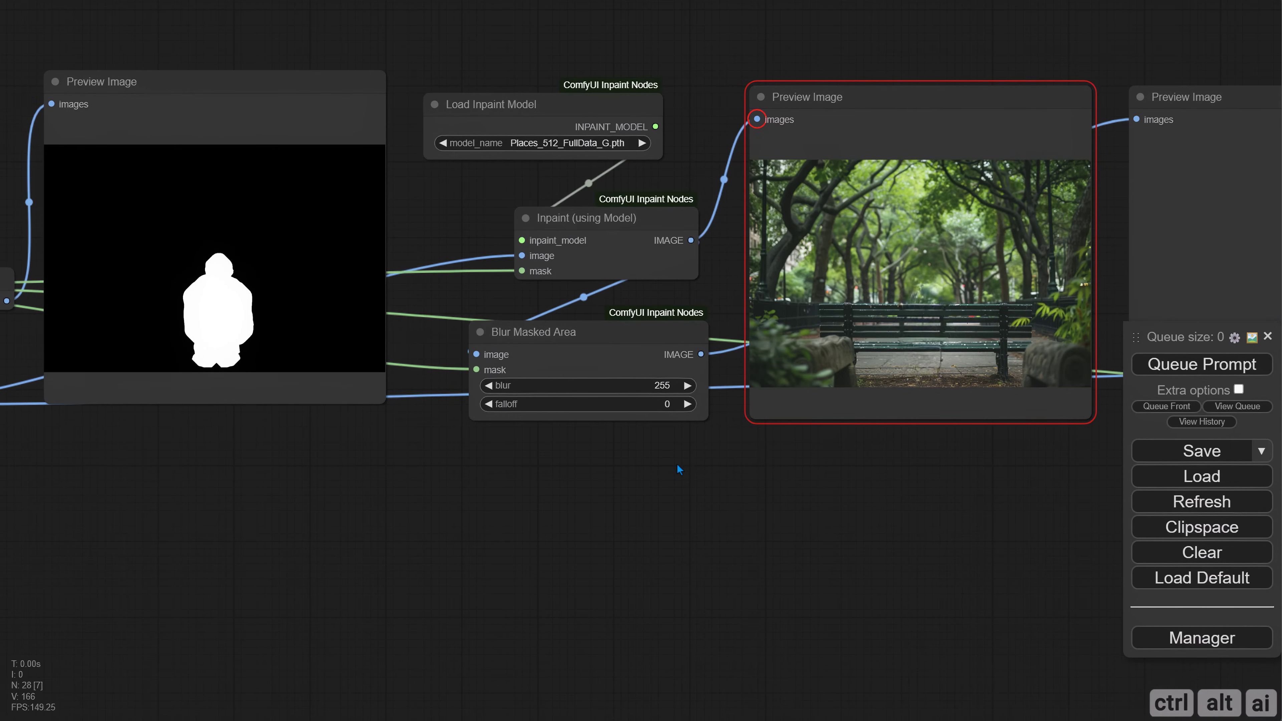
# Step: Set Blur Masked Area to blur 25 and falloff 2, and queue the workflow
pyautogui.click(664, 387)
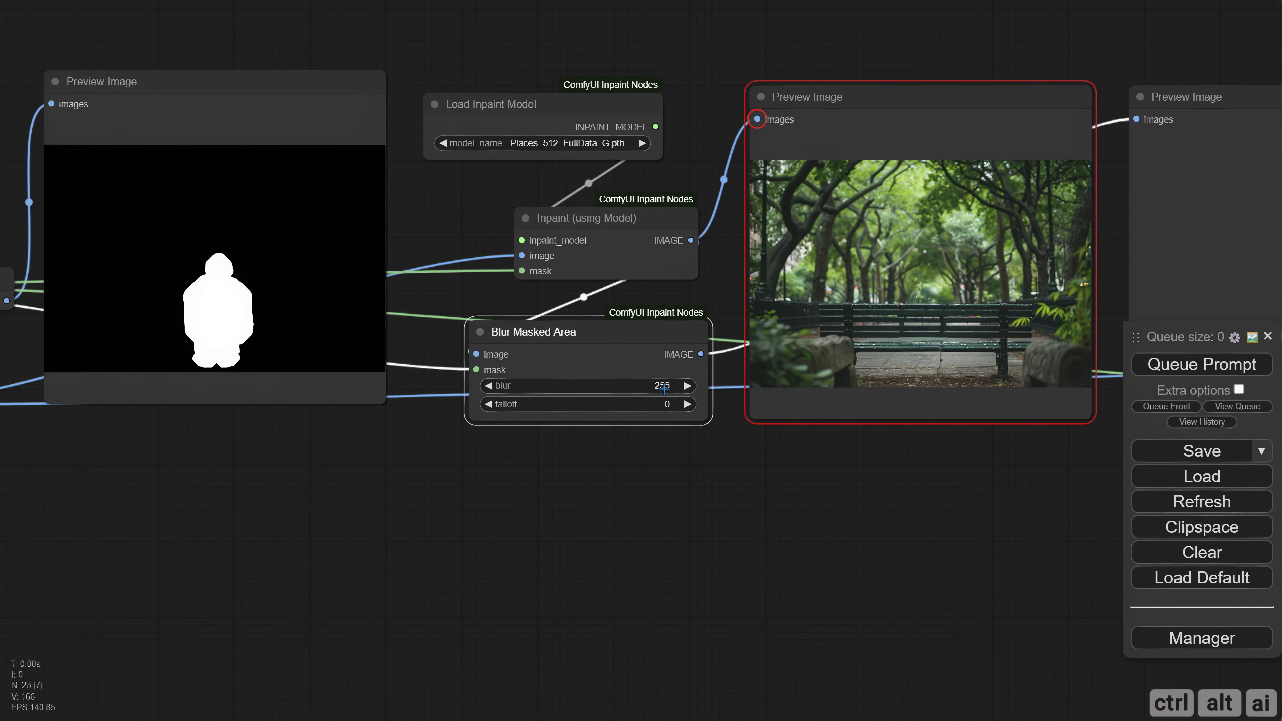
pyautogui.press('Return')
pyautogui.click(659, 405)
pyautogui.write('2')
pyautogui.press('Return')
pyautogui.moveTo(843, 446); pyautogui.dragTo(561, 444)
pyautogui.click(1203, 365)
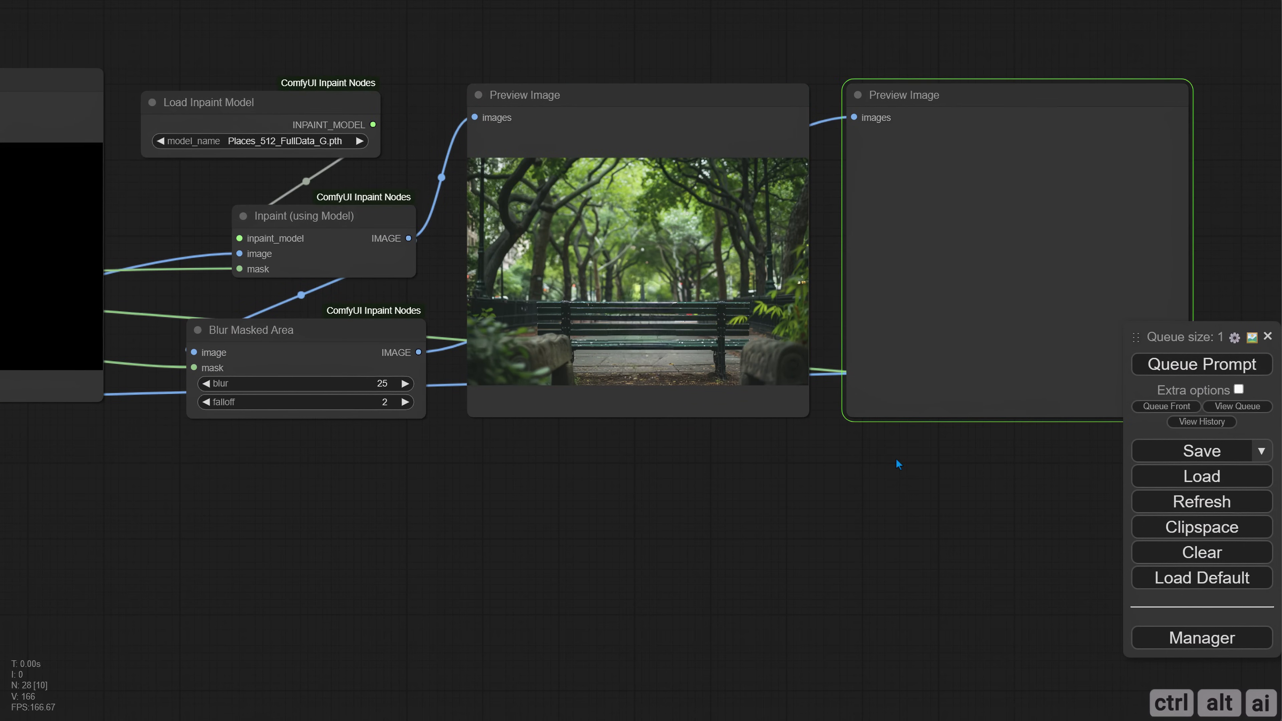
# Step: Route the Blur Masked Area image through a new reroute into the VAE Encode & Inpaint Conditioning node
pyautogui.moveTo(935, 494); pyautogui.dragTo(505, 507)
pyautogui.scroll(-1, 701, 485)
pyautogui.moveTo(597, 510); pyautogui.dragTo(590, 510)
pyautogui.moveTo(119, 343); pyautogui.dragTo(906, 391)
pyautogui.click(909, 431)
pyautogui.moveTo(863, 481); pyautogui.dragTo(406, 511)
pyautogui.moveTo(460, 431); pyautogui.dragTo(802, 314)
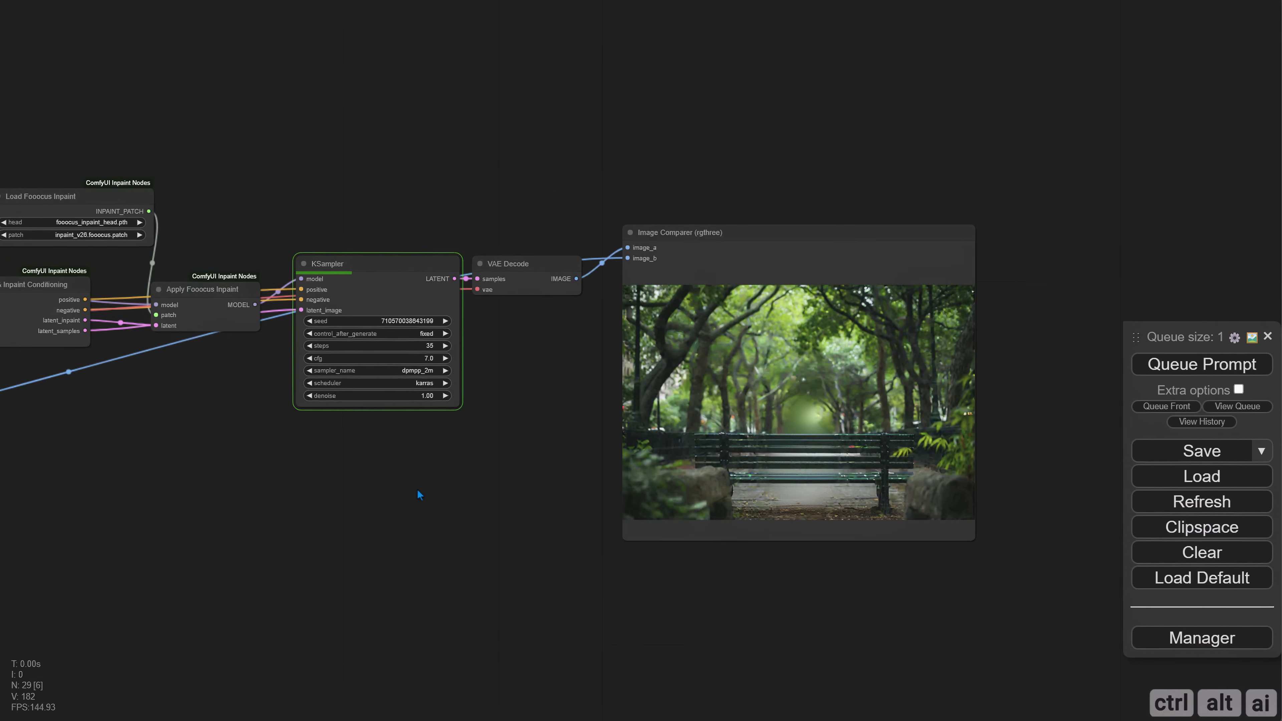
# Step: Inspect the new inpainting result around the bench in the Image Comparer
pyautogui.moveTo(462, 487); pyautogui.dragTo(233, 484)
pyautogui.scroll(4, 287, 503)
pyautogui.scroll(6, 313, 495)
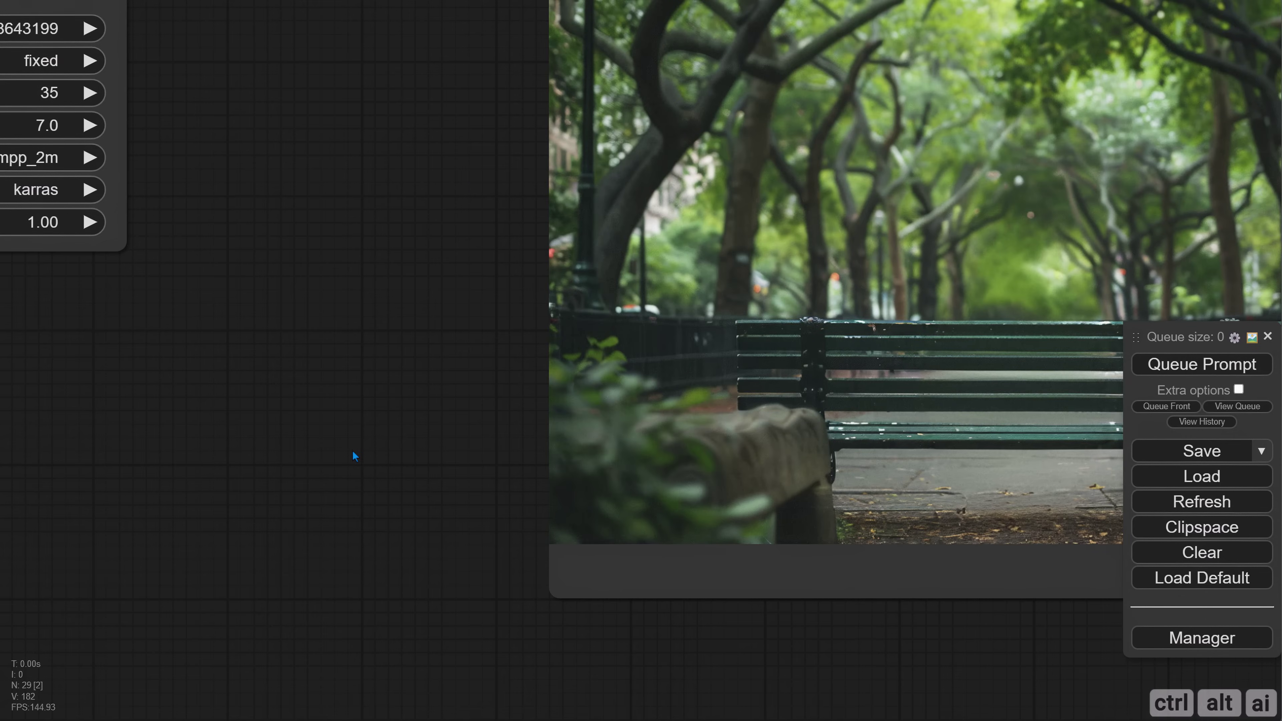
pyautogui.moveTo(355, 455); pyautogui.dragTo(52, 462)
pyautogui.scroll(1, 86, 443)
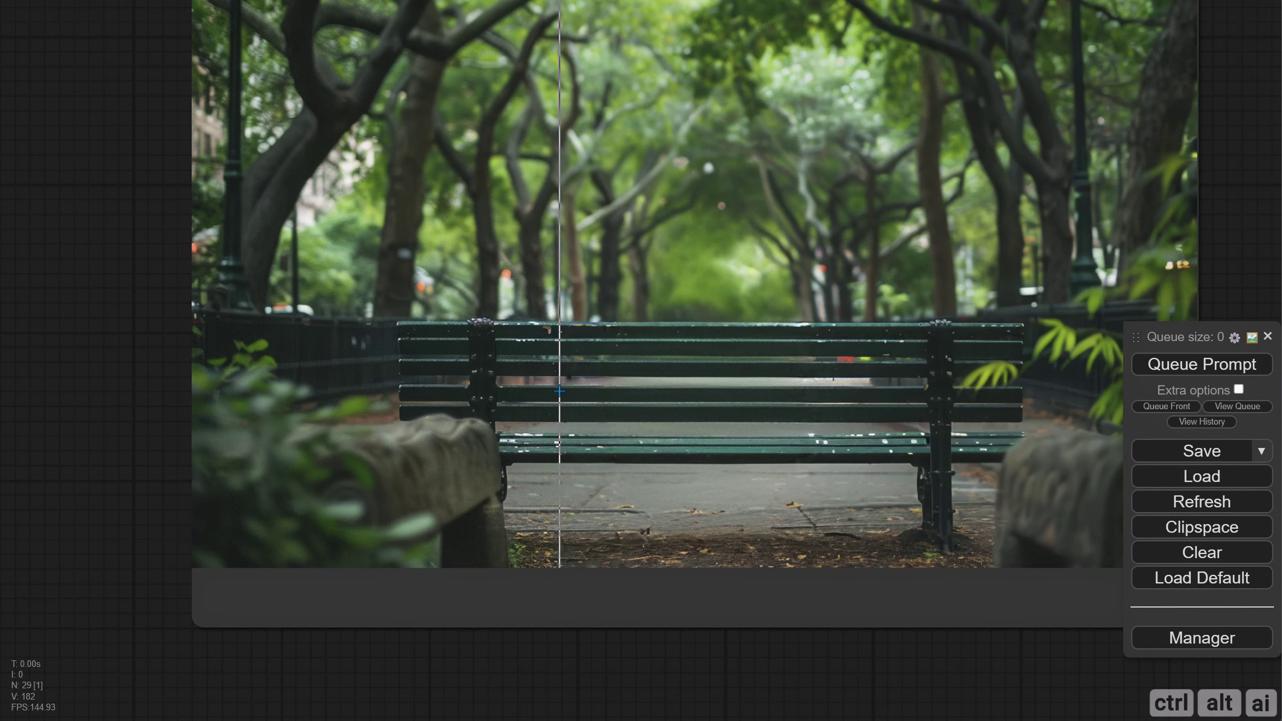
pyautogui.scroll(4, 557, 388)
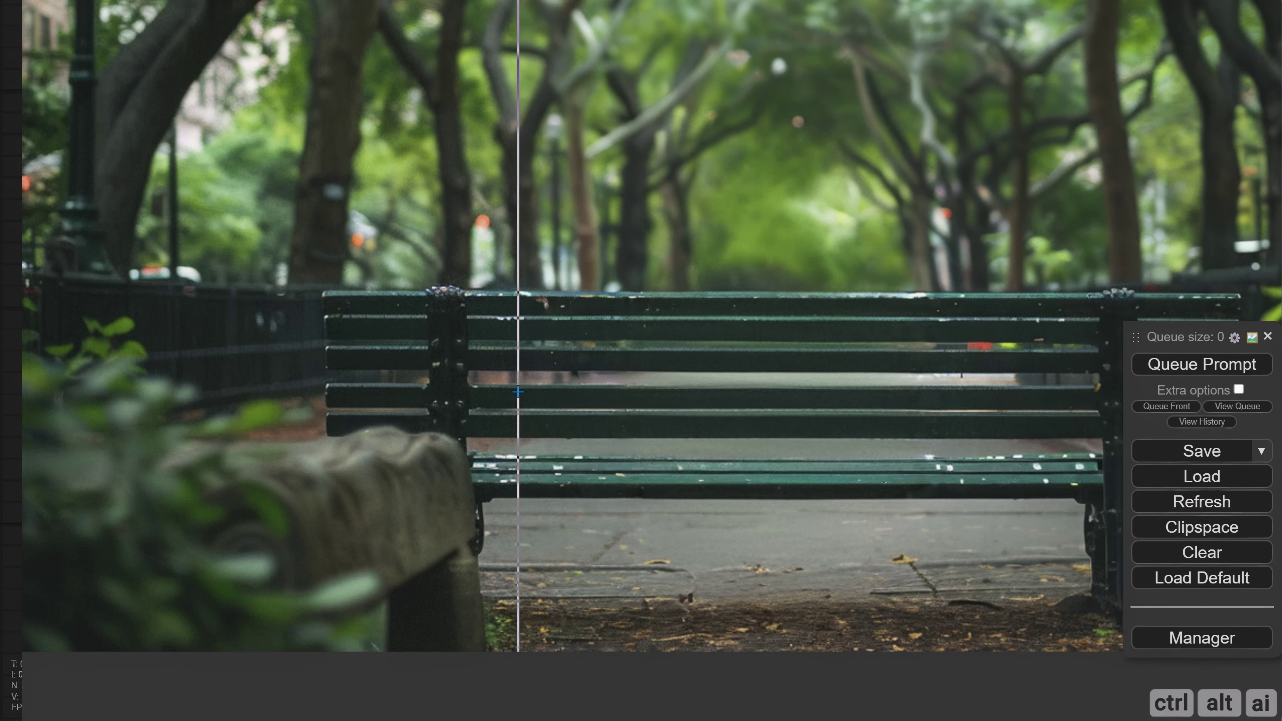
# Step: Move the Image Comparer and VAE Decode nodes away from the KSampler to make room between them
pyautogui.scroll(-12, 518, 392)
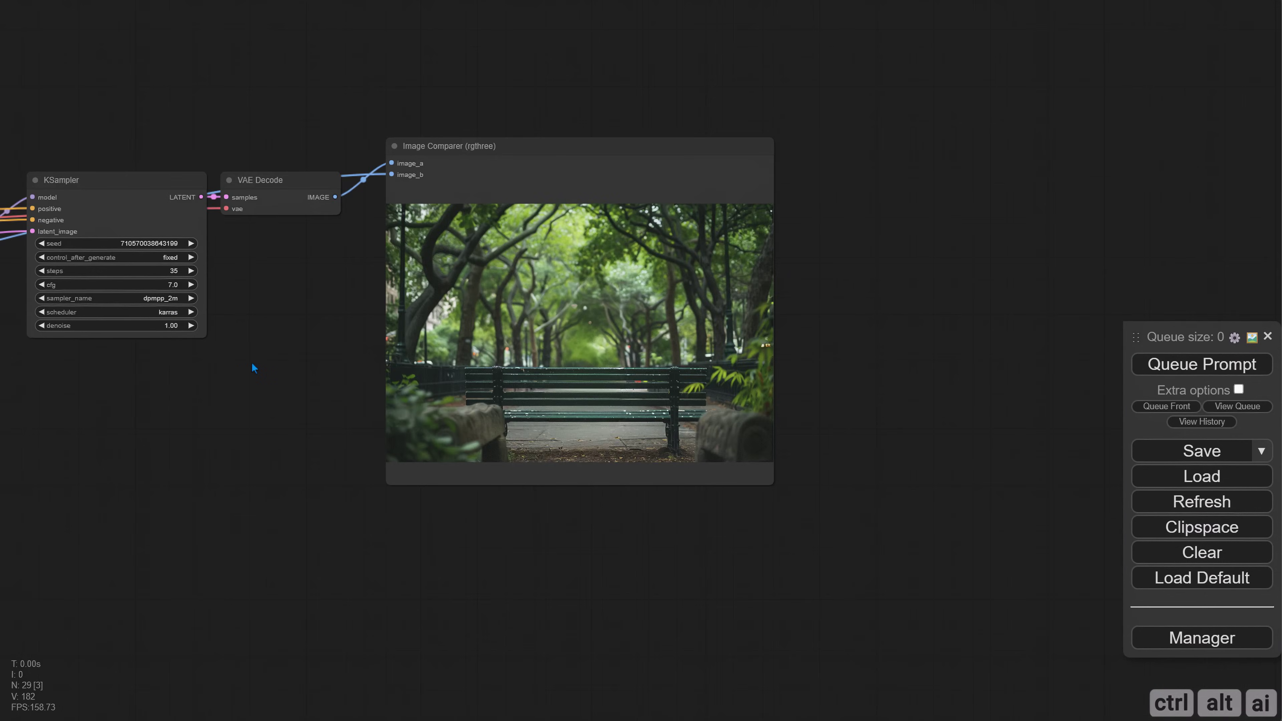
pyautogui.moveTo(252, 361); pyautogui.dragTo(438, 396)
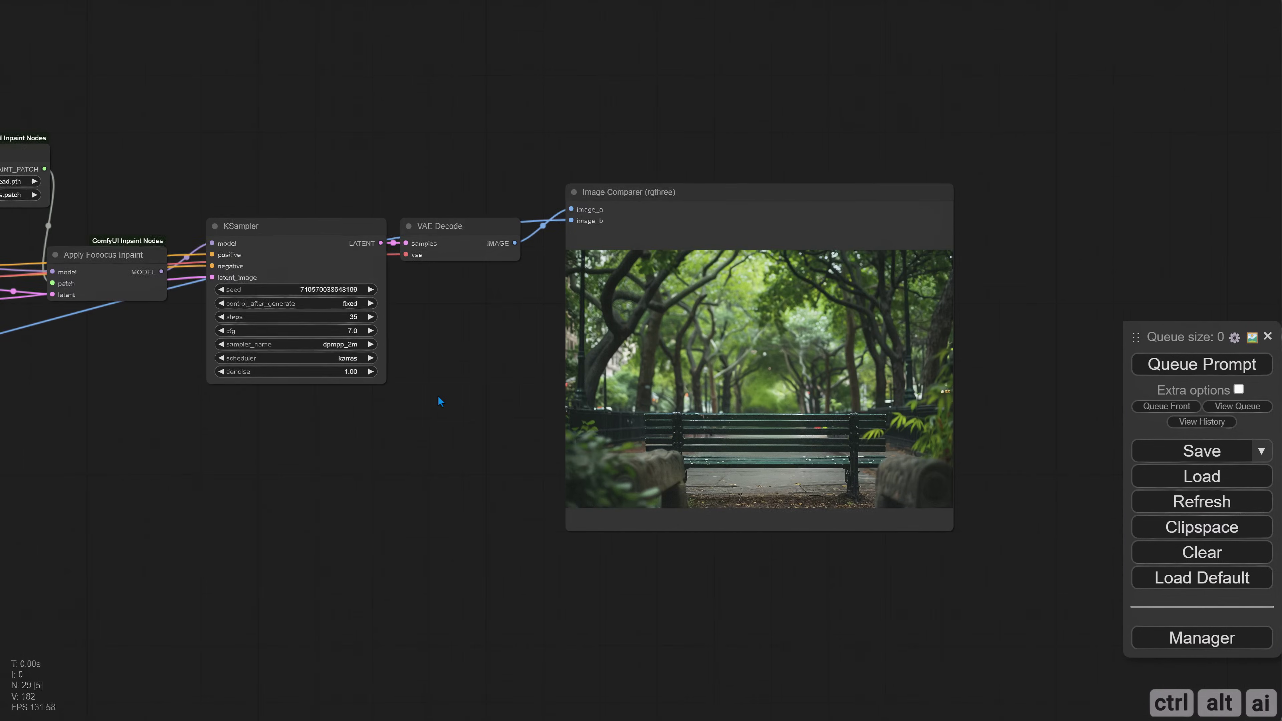
pyautogui.scroll(-2, 438, 397)
pyautogui.moveTo(580, 404); pyautogui.dragTo(771, 404)
pyautogui.moveTo(485, 268); pyautogui.dragTo(686, 268)
# Step: Duplicate the KSampler and chain the copy between the original KSampler and the VAE Decode node
pyautogui.scroll(2, 438, 309)
pyautogui.click(271, 246)
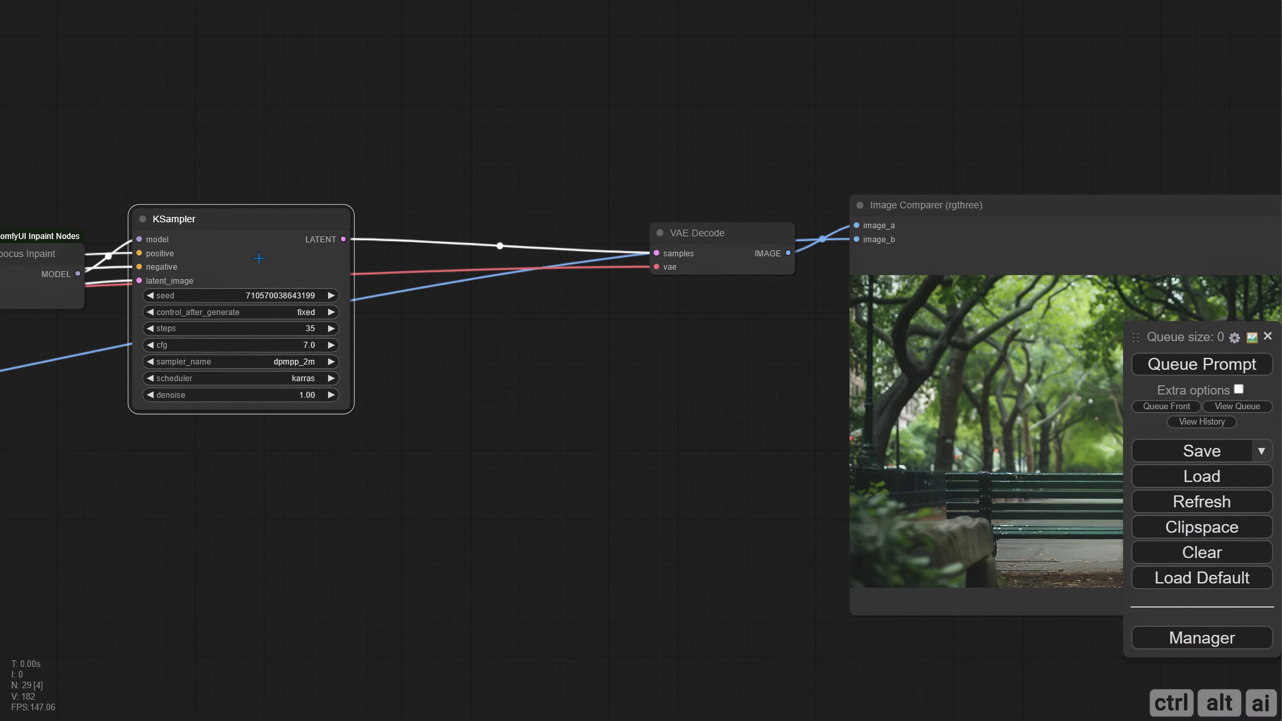
pyautogui.moveTo(259, 258); pyautogui.dragTo(473, 225)
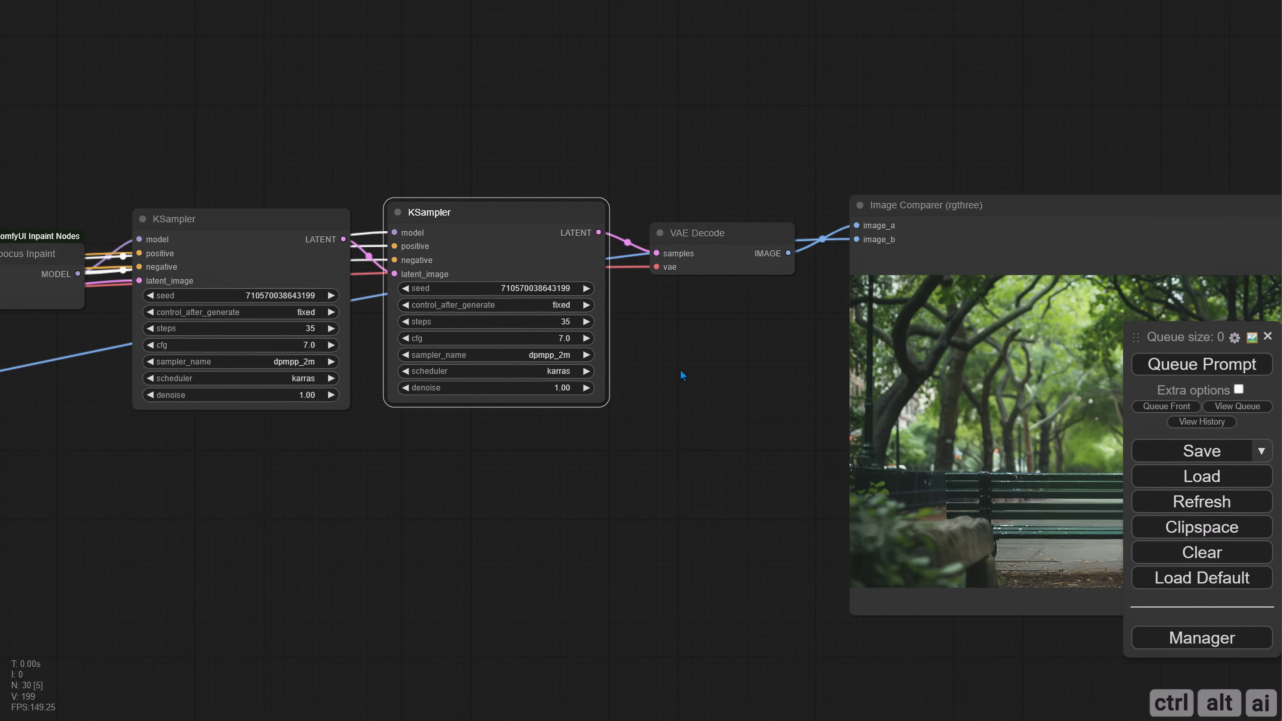
# Step: Run the workflow with the chained KSamplers and compare the refined bench result with the original in the Image Comparer
pyautogui.click(1169, 367)
pyautogui.scroll(-2, 385, 428)
pyautogui.moveTo(751, 441); pyautogui.dragTo(223, 421)
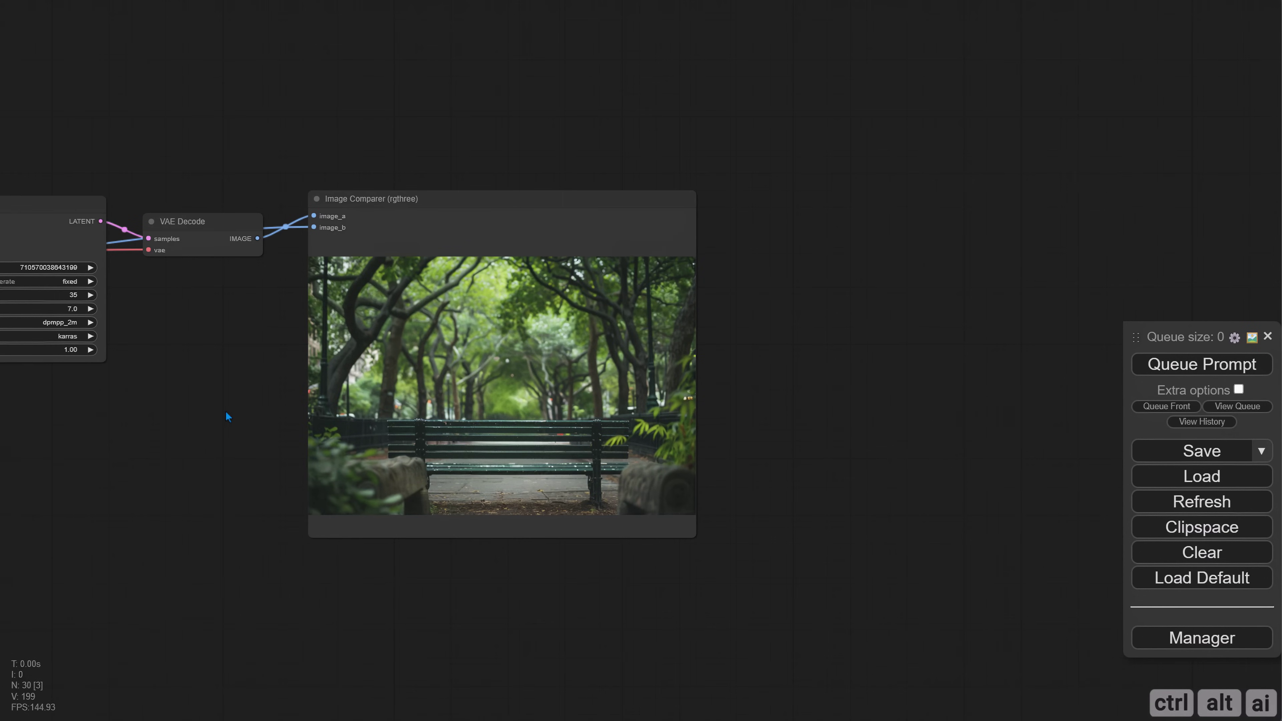
pyautogui.scroll(6, 535, 526)
pyautogui.scroll(5, 535, 525)
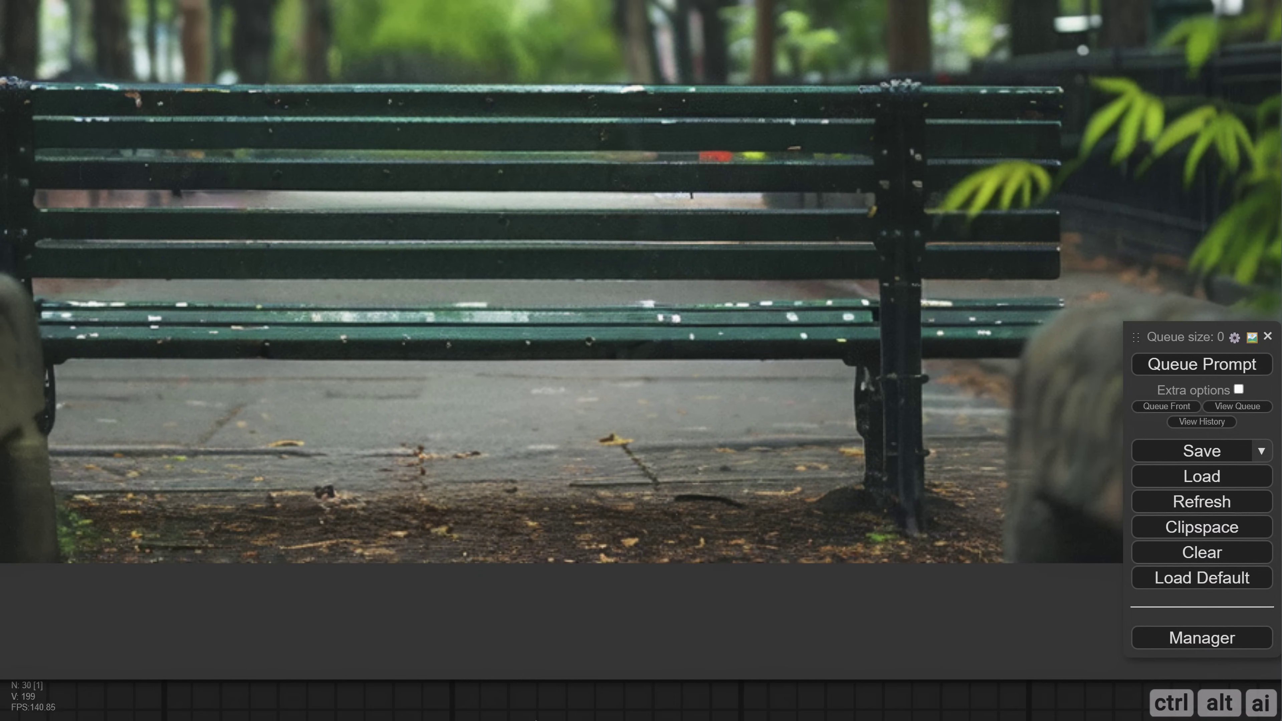
pyautogui.scroll(-2, 374, 449)
pyautogui.moveTo(1130, 125); pyautogui.dragTo(1184, 175)
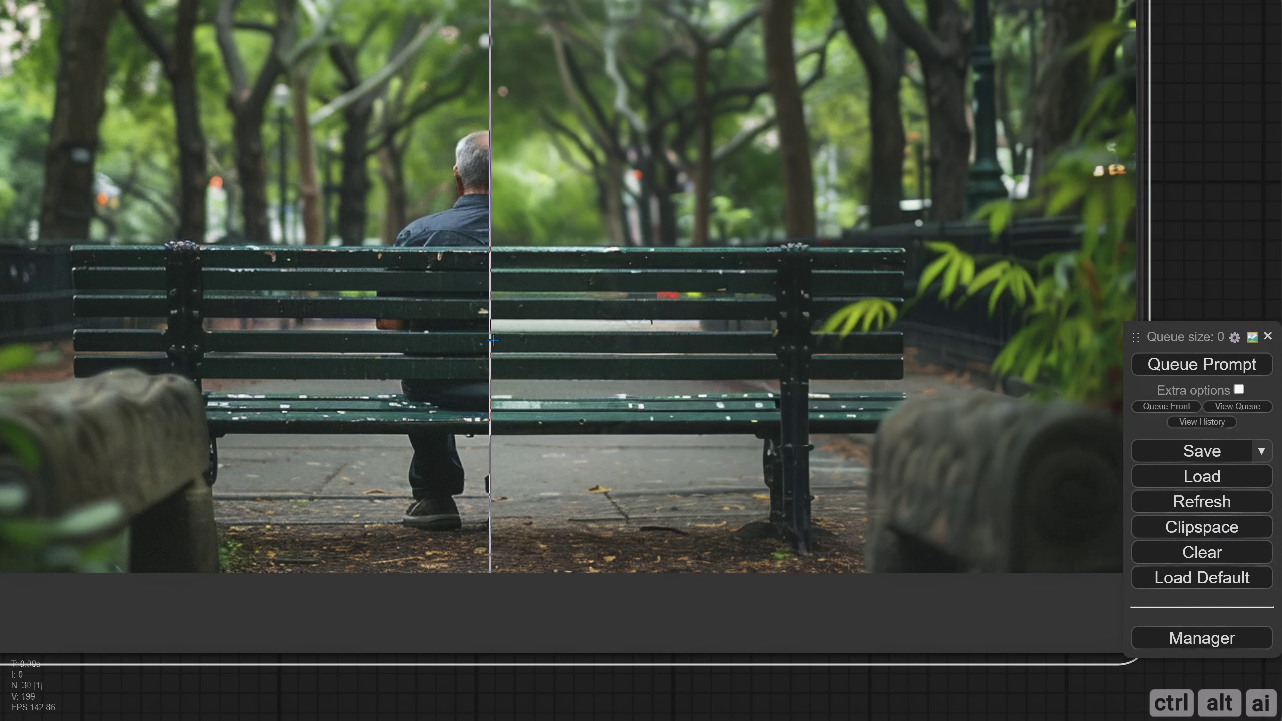
pyautogui.click(503, 339)
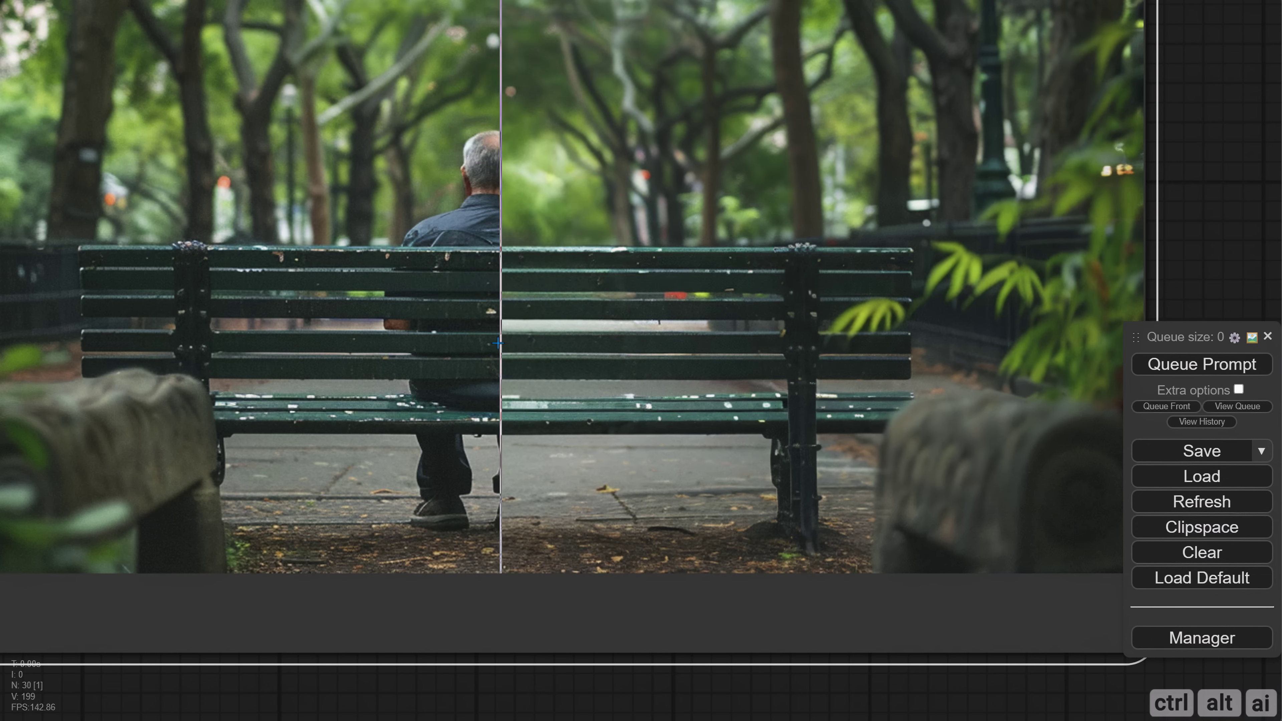
pyautogui.scroll(-2, 360, 338)
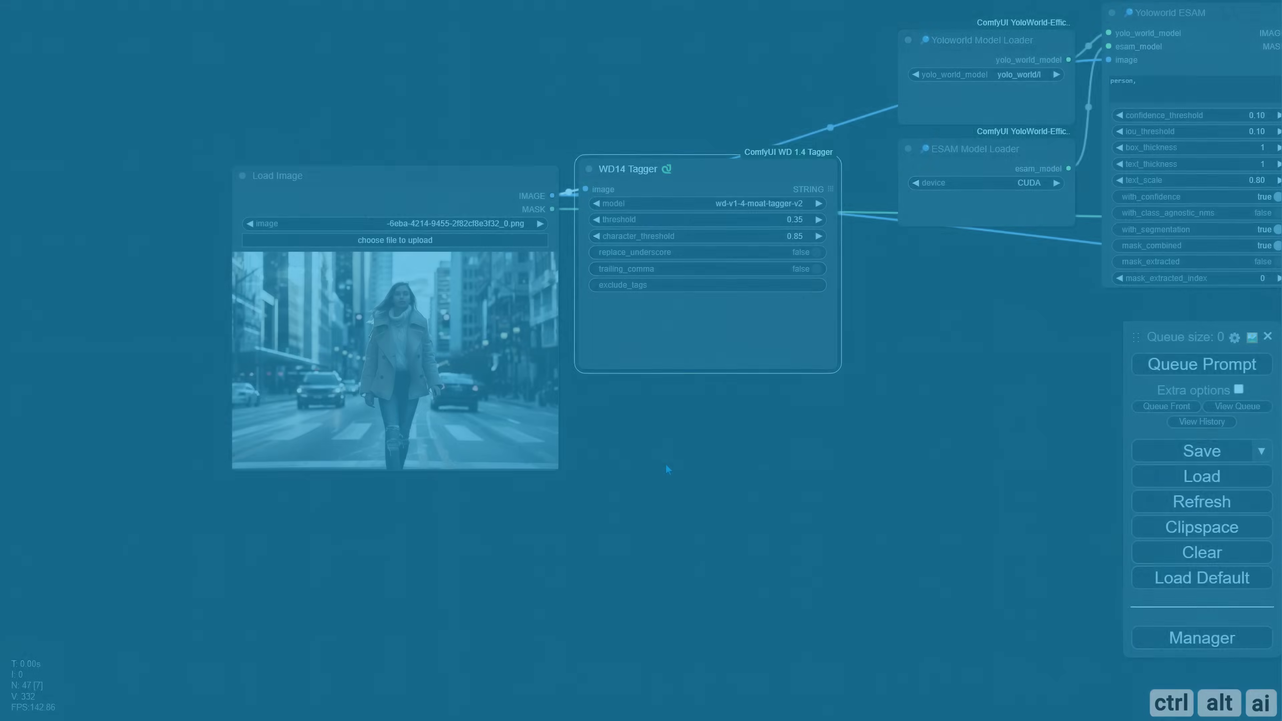
# Step: Examine the street photo workflow from person detection and mask combining to the inpainted preview image
pyautogui.scroll(5, 631, 450)
pyautogui.scroll(-3, 769, 490)
pyautogui.scroll(-8, 772, 497)
pyautogui.moveTo(940, 515); pyautogui.dragTo(733, 494)
pyautogui.moveTo(846, 479); pyautogui.dragTo(537, 484)
pyautogui.scroll(5, 598, 420)
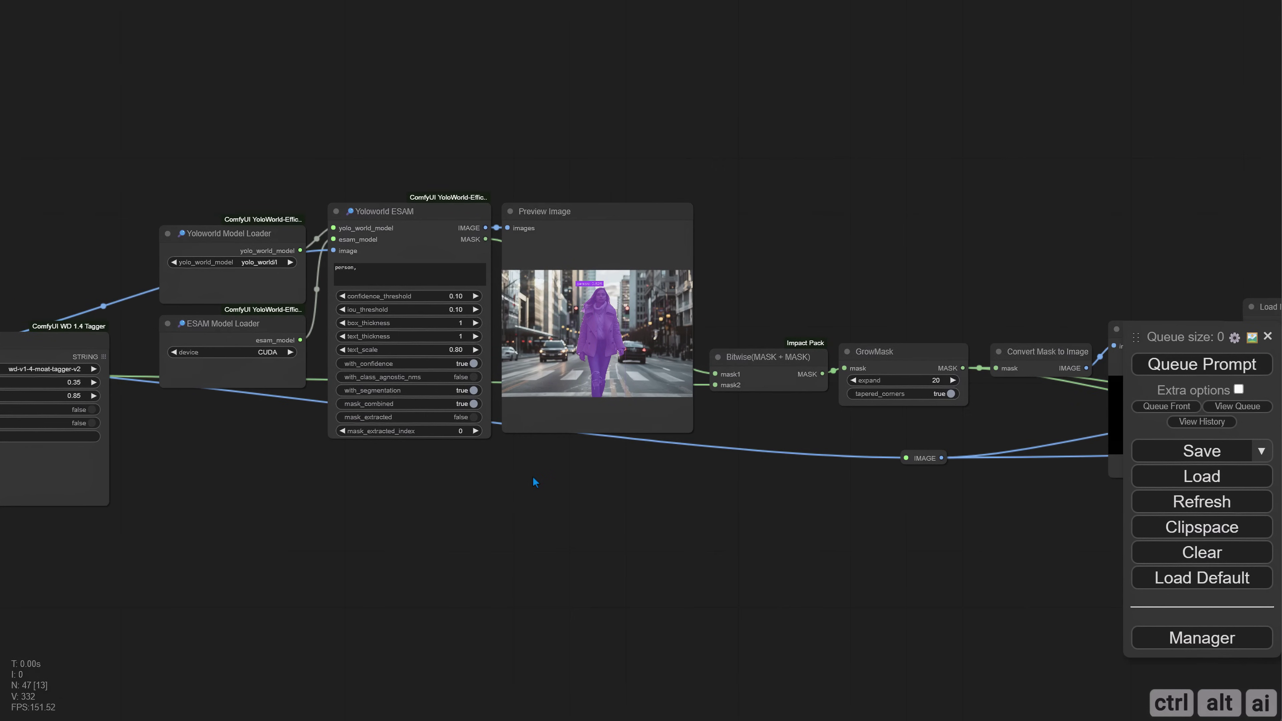
pyautogui.scroll(2, 536, 484)
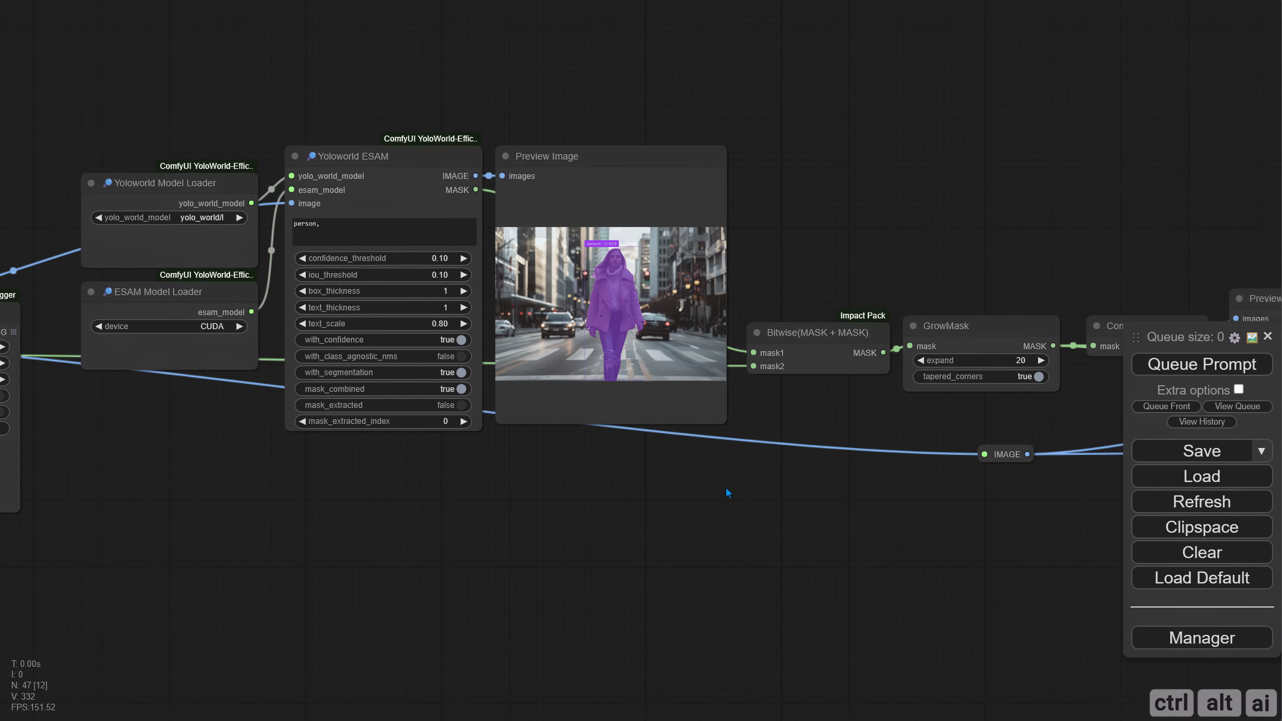
pyautogui.moveTo(821, 498); pyautogui.dragTo(374, 473)
pyautogui.moveTo(529, 471); pyautogui.dragTo(415, 470)
pyautogui.moveTo(699, 468); pyautogui.dragTo(457, 469)
pyautogui.moveTo(569, 470); pyautogui.dragTo(372, 468)
pyautogui.moveTo(491, 468); pyautogui.dragTo(119, 448)
pyautogui.scroll(5, 303, 459)
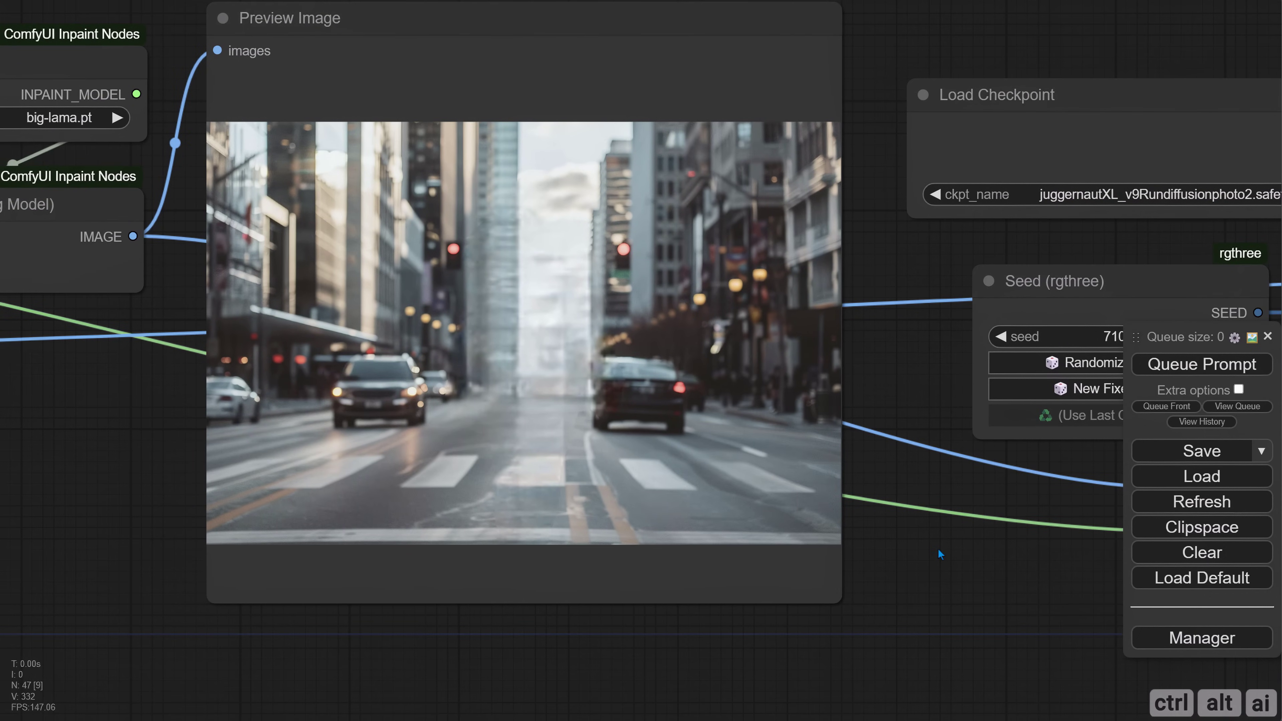
# Step: Examine the street workflow's prompts, Fooocus inpaint nodes and chained KSamplers, through to the Image Comparer result
pyautogui.moveTo(945, 556); pyautogui.dragTo(870, 551)
pyautogui.scroll(-4, 864, 549)
pyautogui.moveTo(946, 570); pyautogui.dragTo(910, 584)
pyautogui.moveTo(1029, 545); pyautogui.dragTo(685, 545)
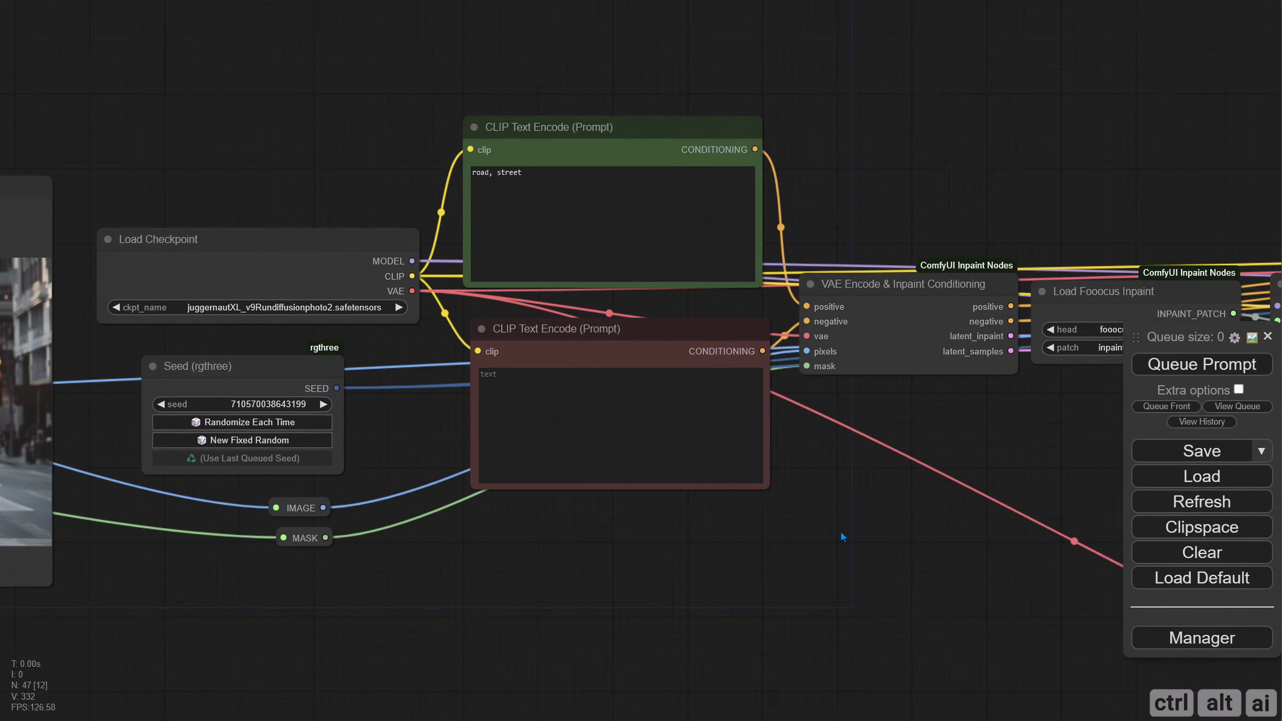
pyautogui.moveTo(850, 530); pyautogui.dragTo(526, 533)
pyautogui.moveTo(680, 523); pyautogui.dragTo(593, 523)
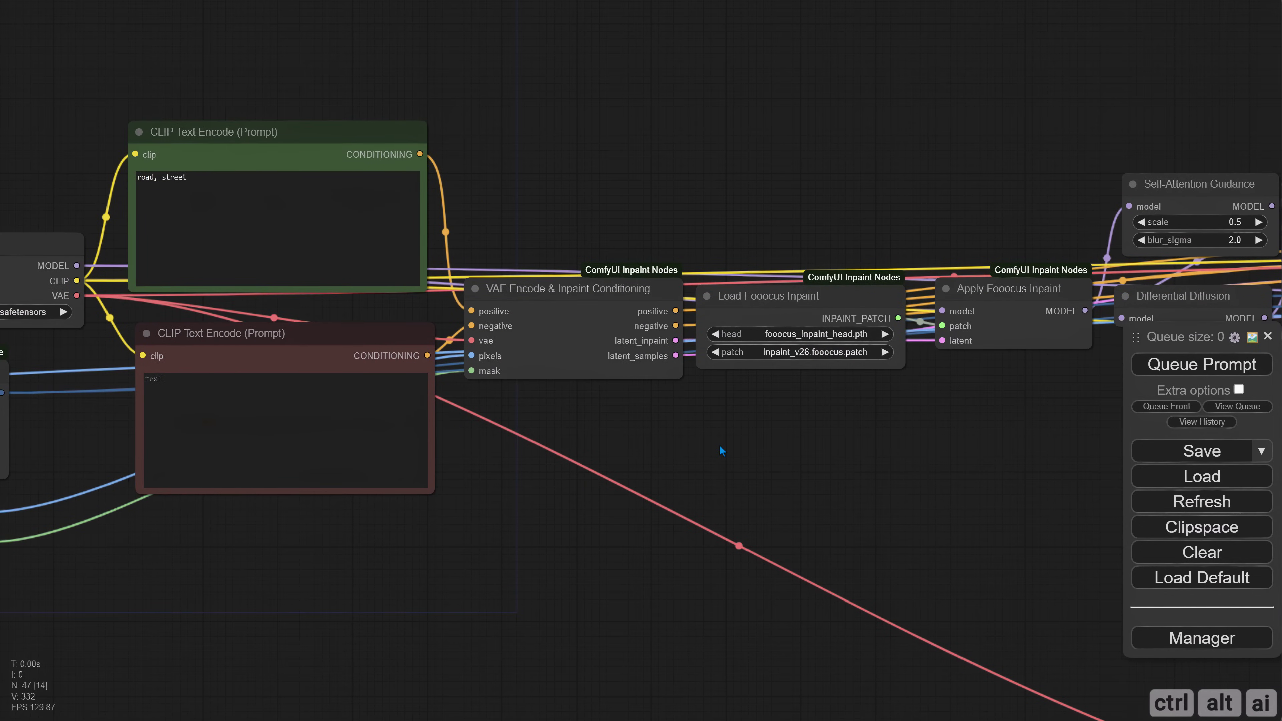
pyautogui.moveTo(853, 454); pyautogui.dragTo(734, 453)
pyautogui.moveTo(959, 454); pyautogui.dragTo(527, 462)
pyautogui.moveTo(749, 465); pyautogui.dragTo(432, 475)
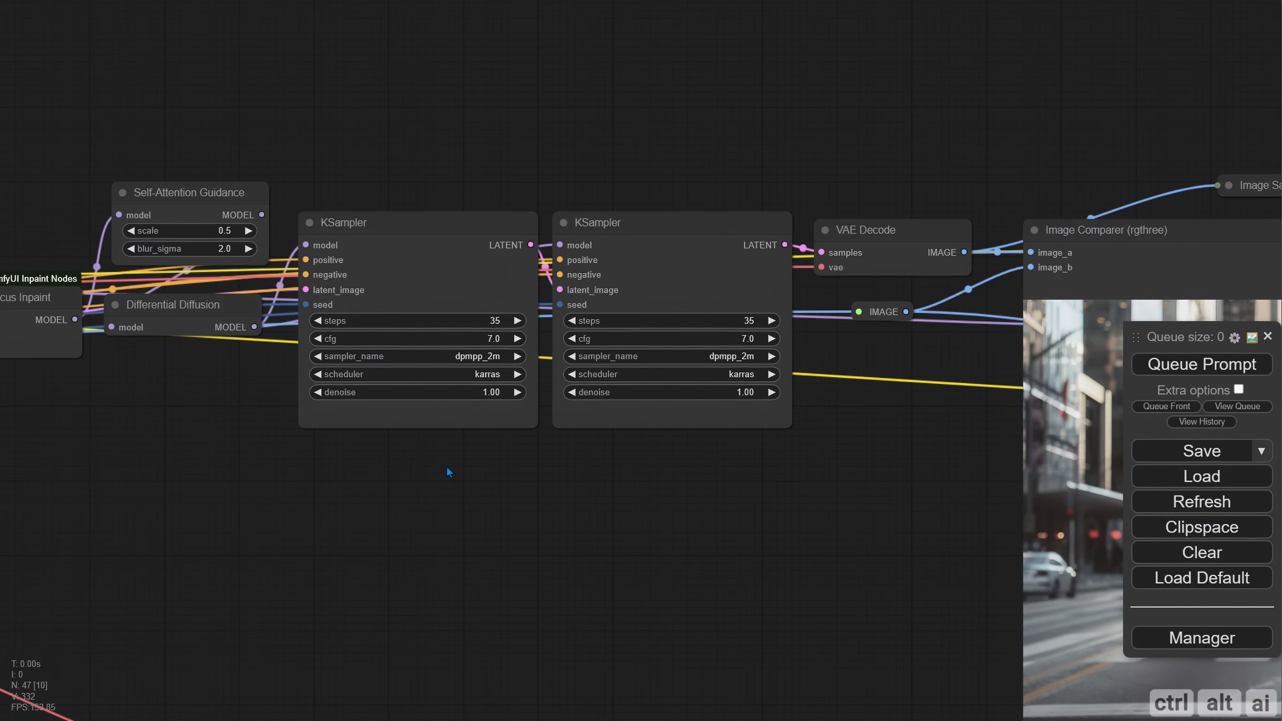
pyautogui.moveTo(679, 466); pyautogui.dragTo(176, 375)
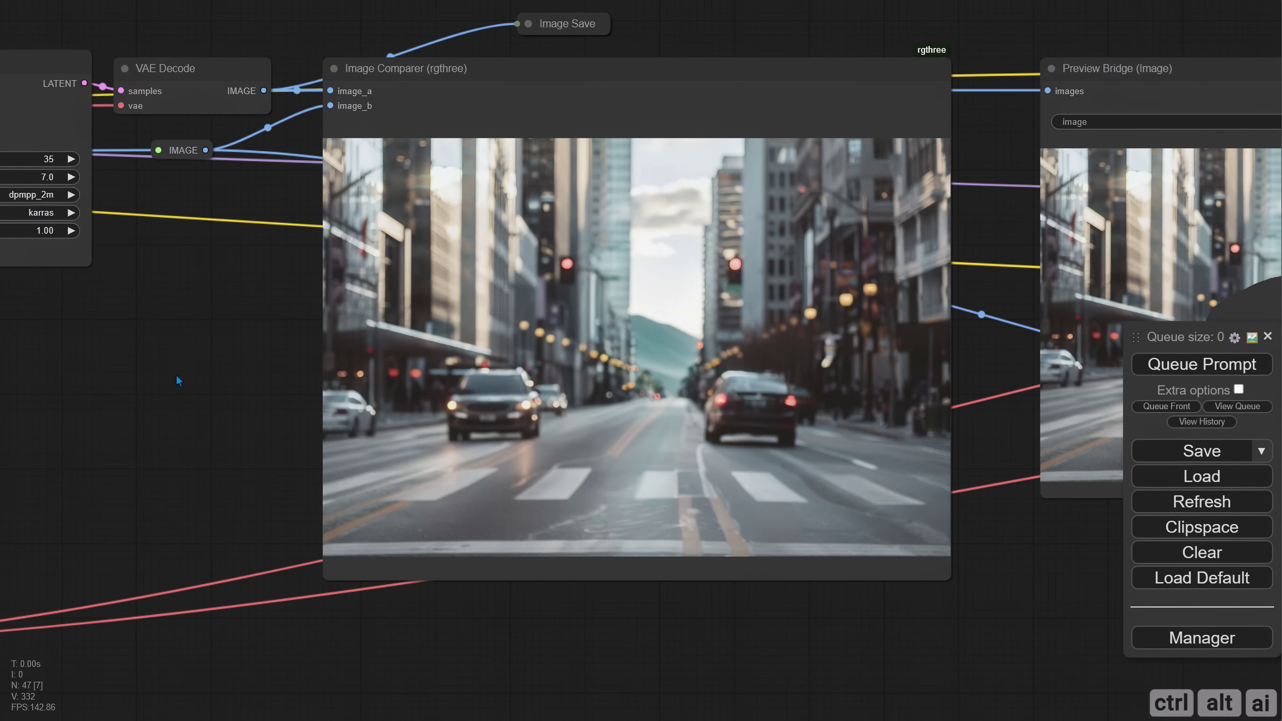
pyautogui.scroll(1, 180, 376)
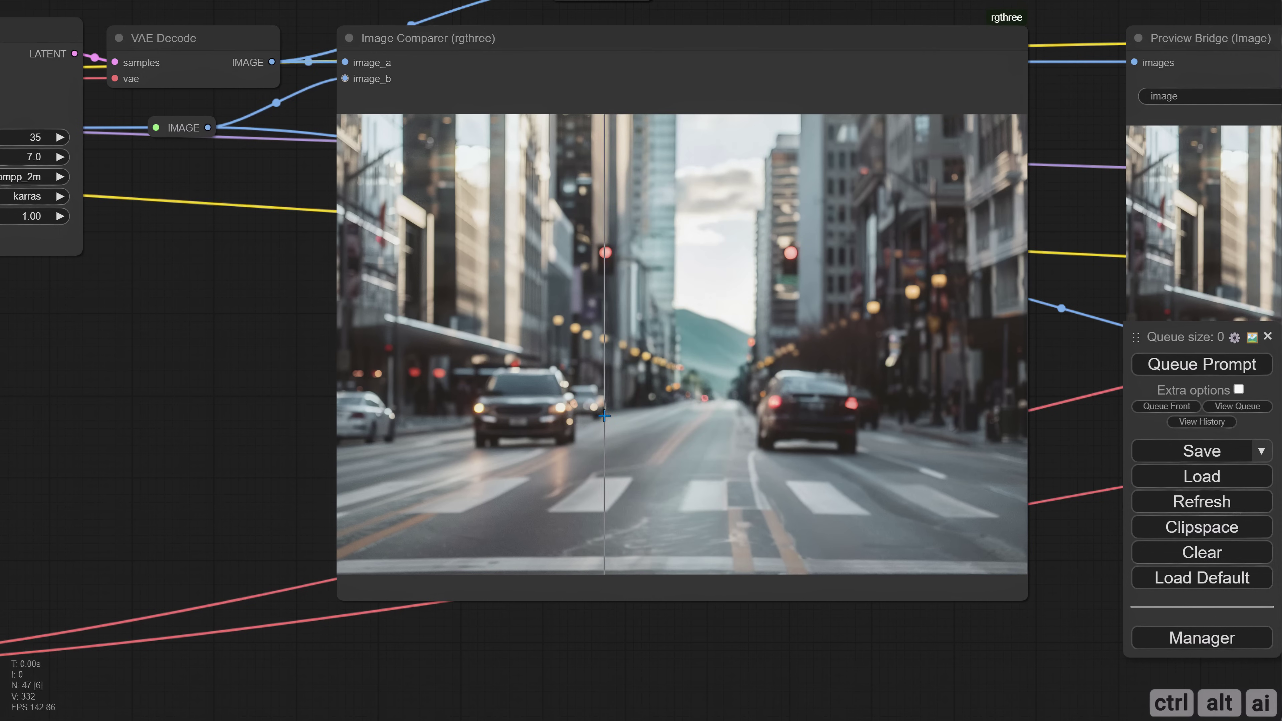
# Step: Examine the second pass's painted Preview Bridge mask and the mammoth prompt
pyautogui.scroll(-4, 604, 415)
pyautogui.moveTo(949, 559); pyautogui.dragTo(566, 561)
pyautogui.scroll(2, 656, 541)
pyautogui.moveTo(738, 546); pyautogui.dragTo(556, 562)
pyautogui.moveTo(927, 546); pyautogui.dragTo(744, 594)
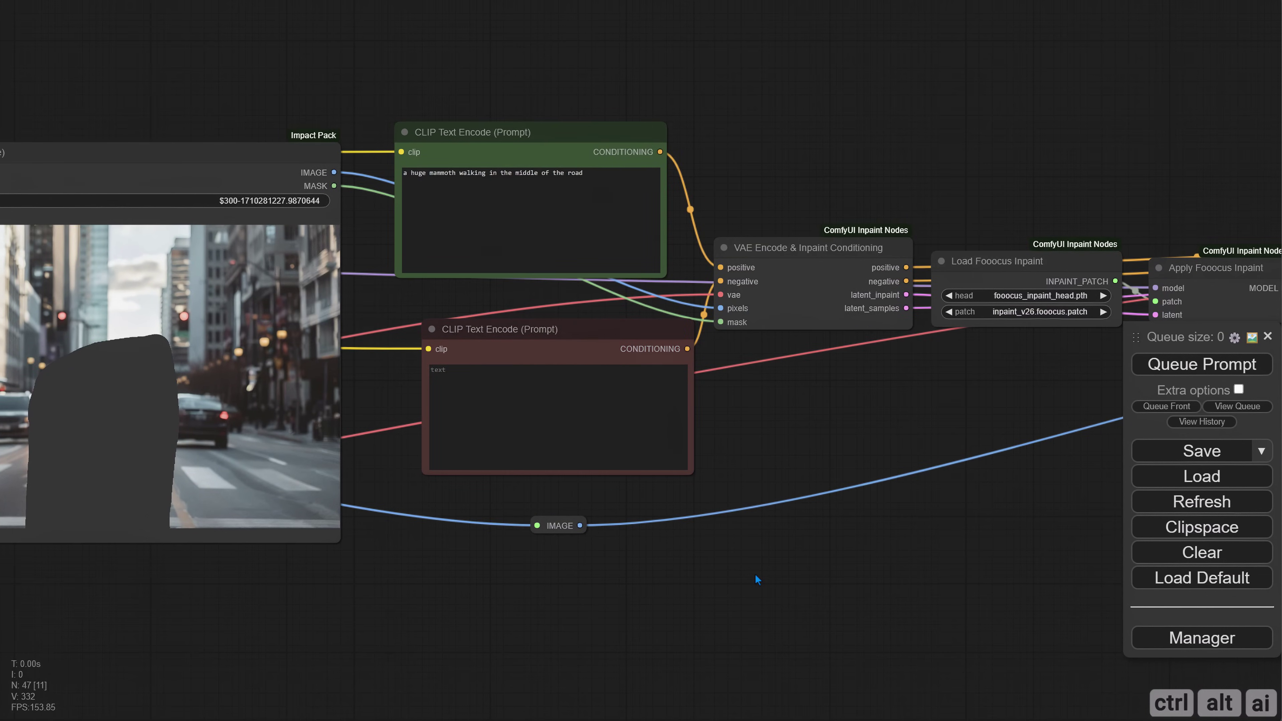
pyautogui.scroll(-4, 754, 574)
pyautogui.moveTo(627, 627); pyautogui.dragTo(578, 605)
pyautogui.moveTo(973, 501); pyautogui.dragTo(735, 539)
pyautogui.scroll(5, 767, 450)
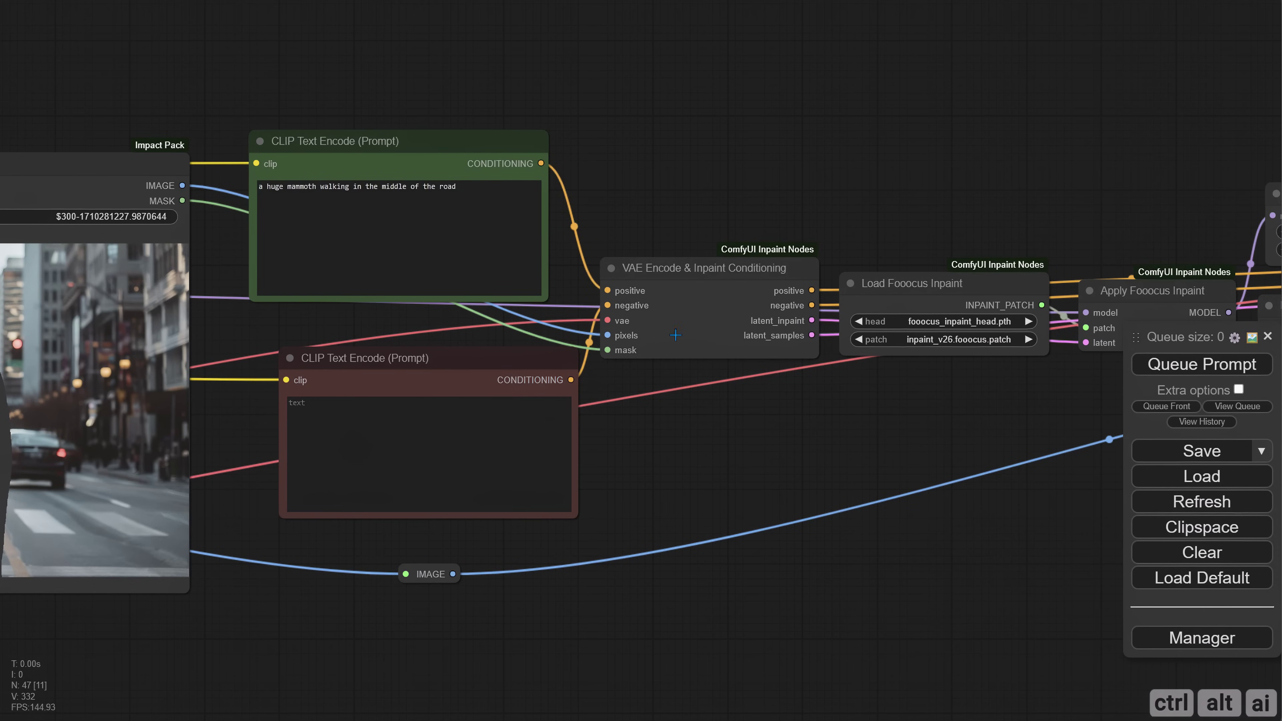
# Step: Examine how the second pass connects its VAE Encode & Inpaint Conditioning and Fooocus nodes toward the KSampler
pyautogui.scroll(-2, 847, 464)
pyautogui.moveTo(847, 463); pyautogui.dragTo(676, 444)
pyautogui.scroll(1, 696, 441)
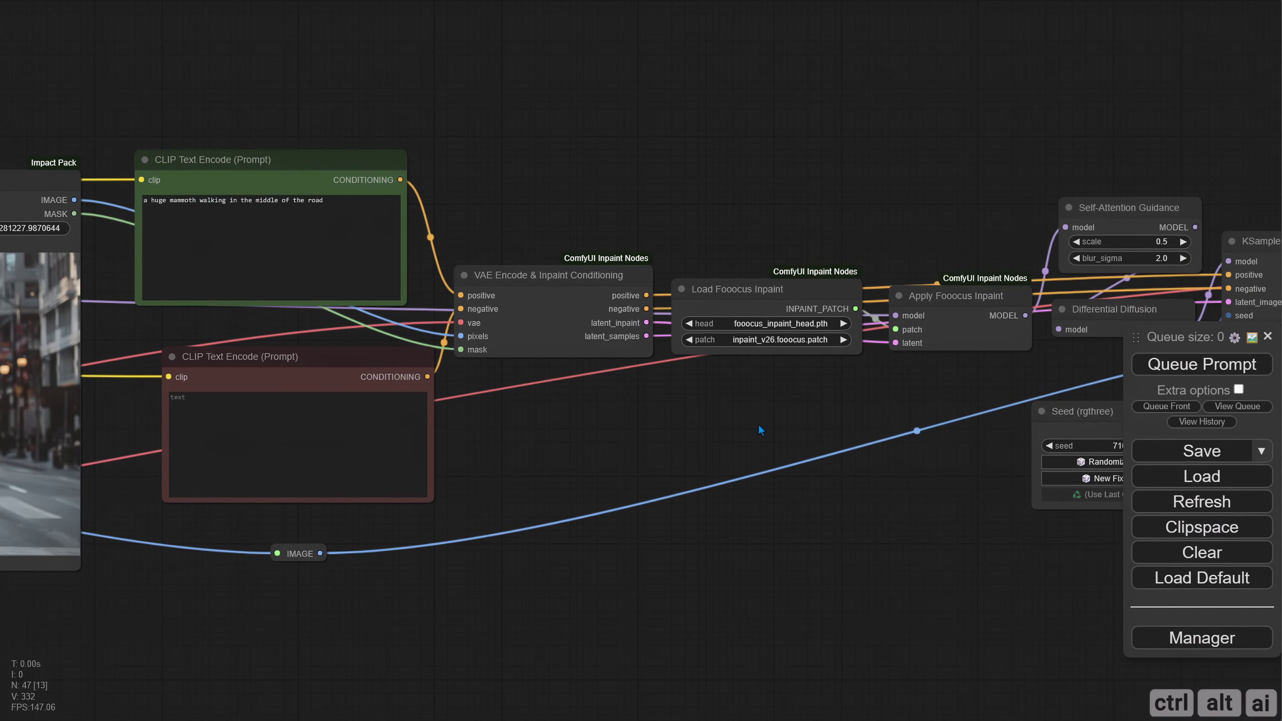
pyautogui.scroll(3, 755, 424)
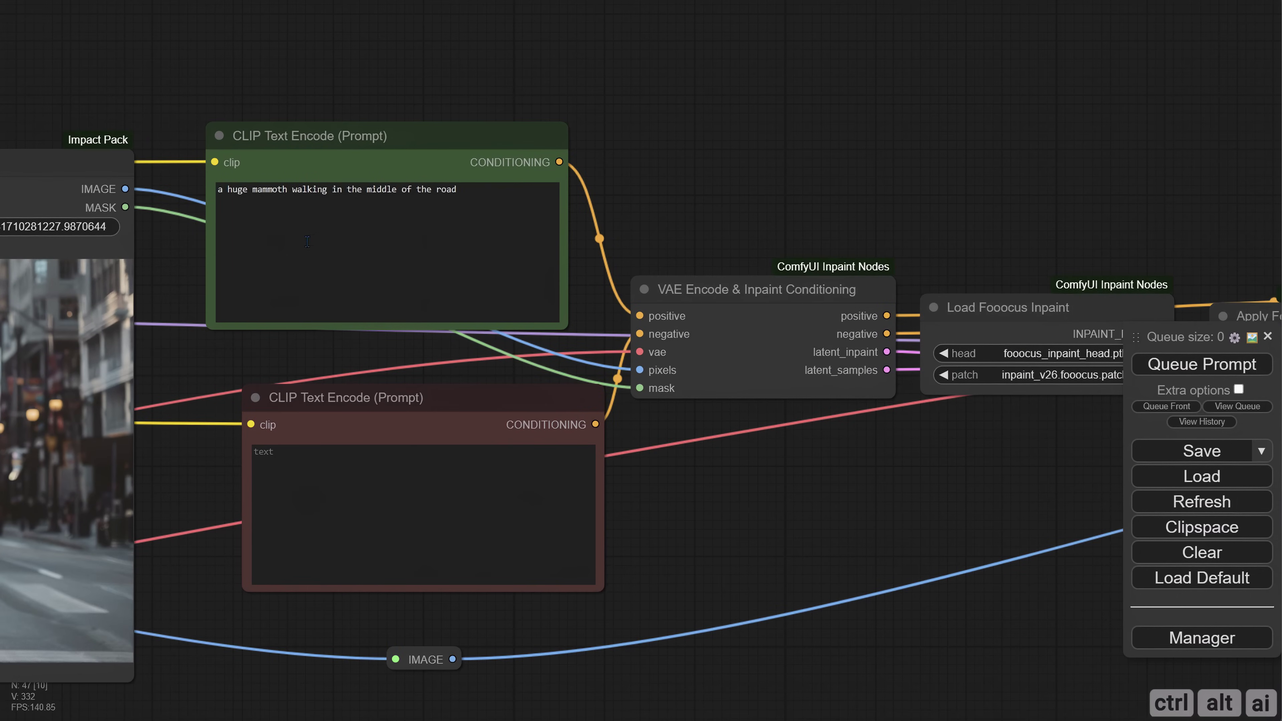
pyautogui.scroll(-3, 609, 274)
pyautogui.moveTo(839, 418); pyautogui.dragTo(295, 381)
pyautogui.scroll(2, 538, 493)
pyautogui.moveTo(864, 480); pyautogui.dragTo(260, 339)
pyautogui.scroll(5, 309, 336)
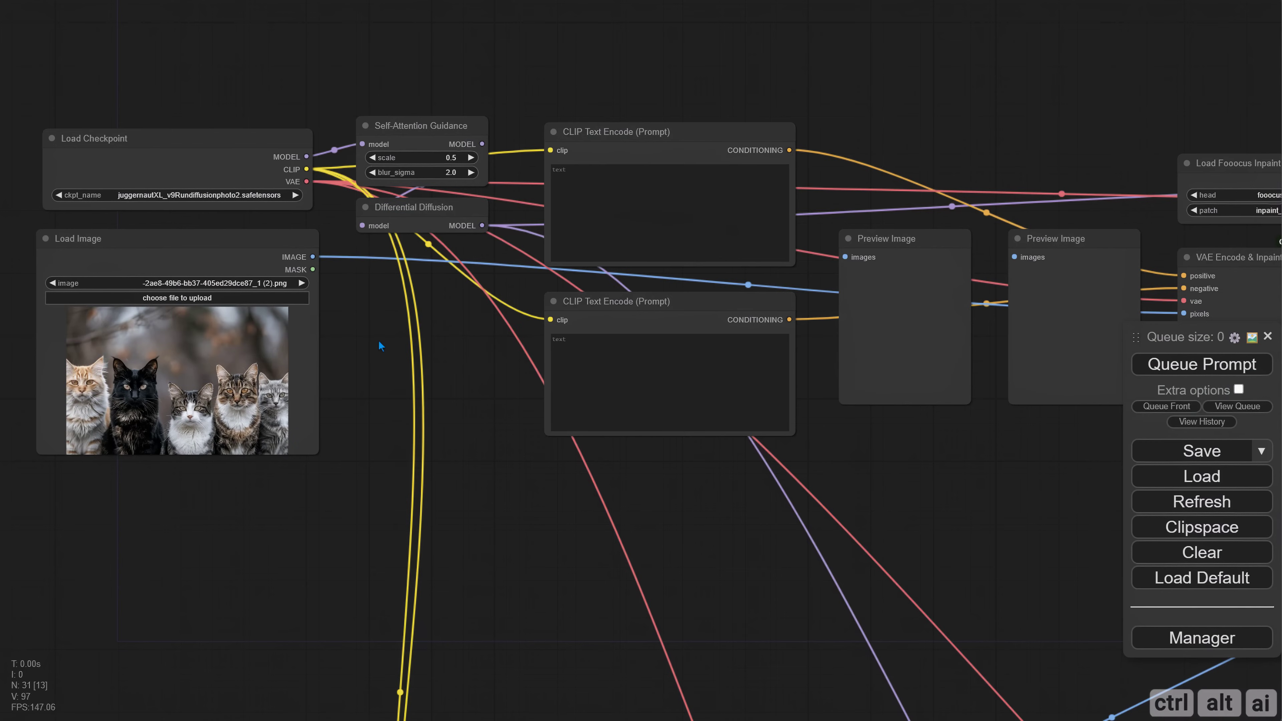
# Step: Review the cat photo workflow from the checkpoint and image loaders through the Fooocus nodes to VAE Decode
pyautogui.moveTo(379, 340); pyautogui.dragTo(307, 357)
pyautogui.moveTo(877, 498); pyautogui.dragTo(461, 497)
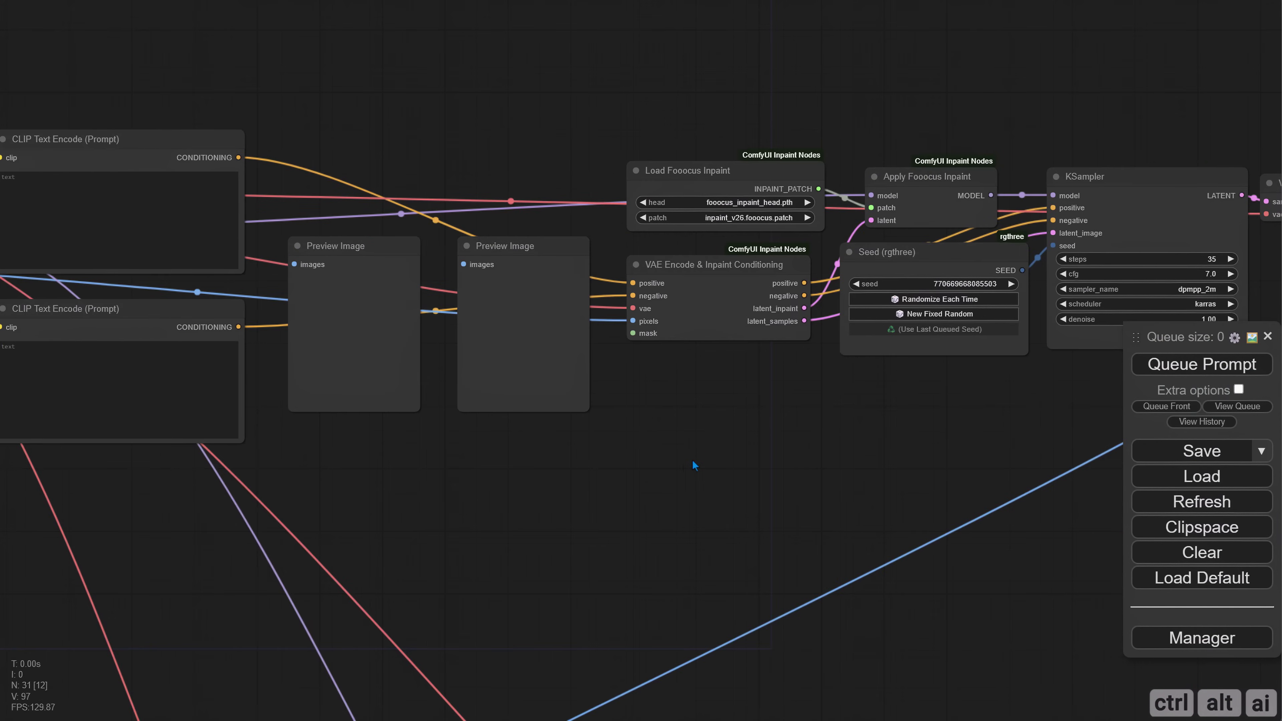
pyautogui.moveTo(685, 464); pyautogui.dragTo(500, 472)
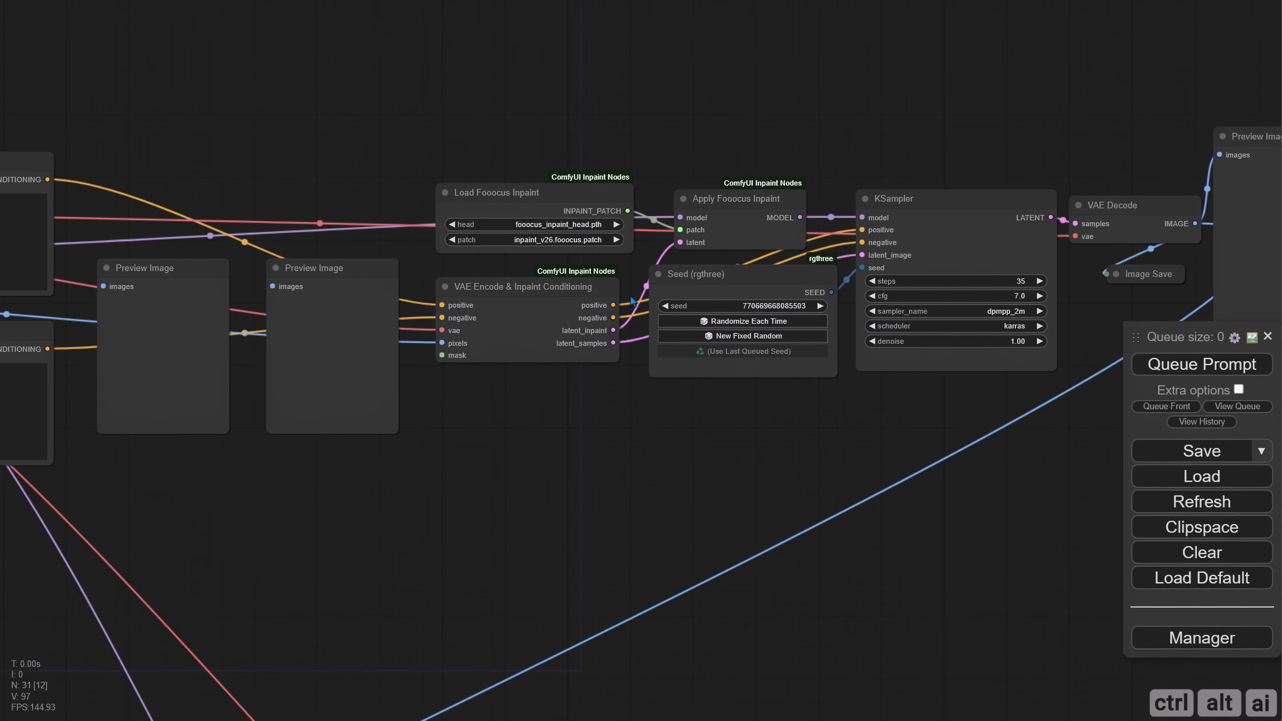
pyautogui.moveTo(776, 491); pyautogui.dragTo(290, 505)
pyautogui.moveTo(425, 447); pyautogui.dragTo(965, 452)
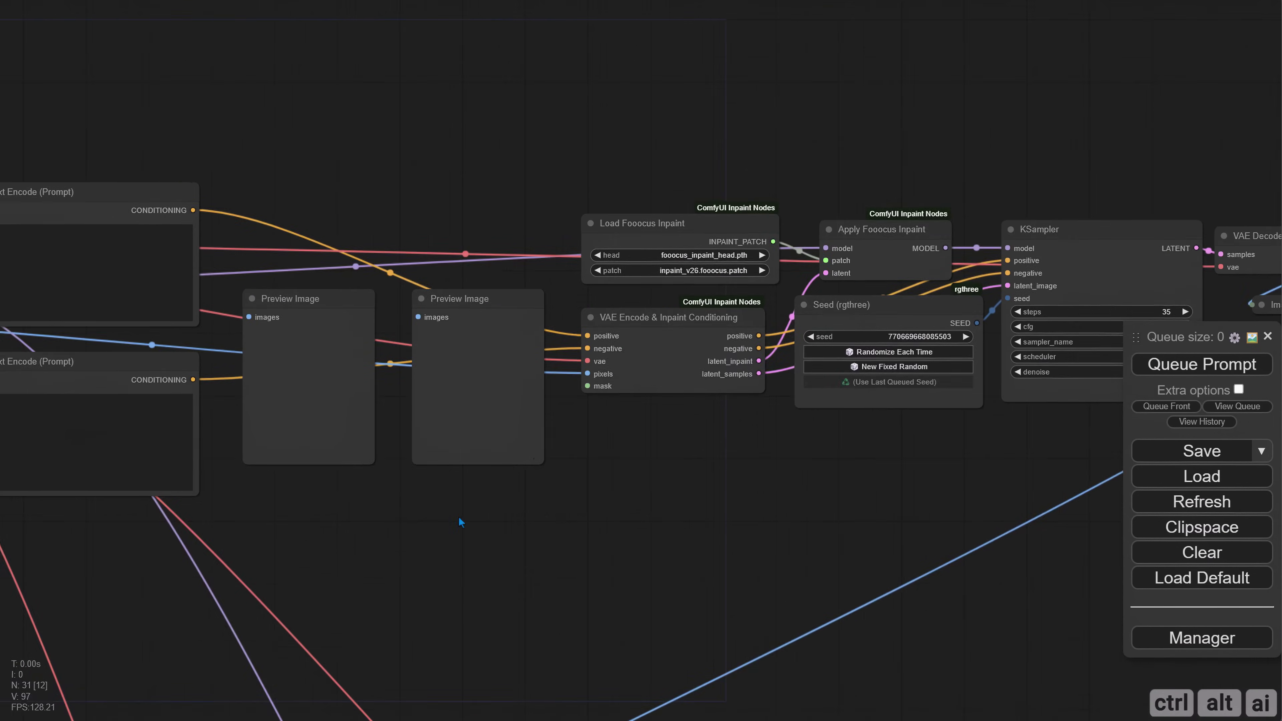
pyautogui.moveTo(35, 515); pyautogui.dragTo(636, 529)
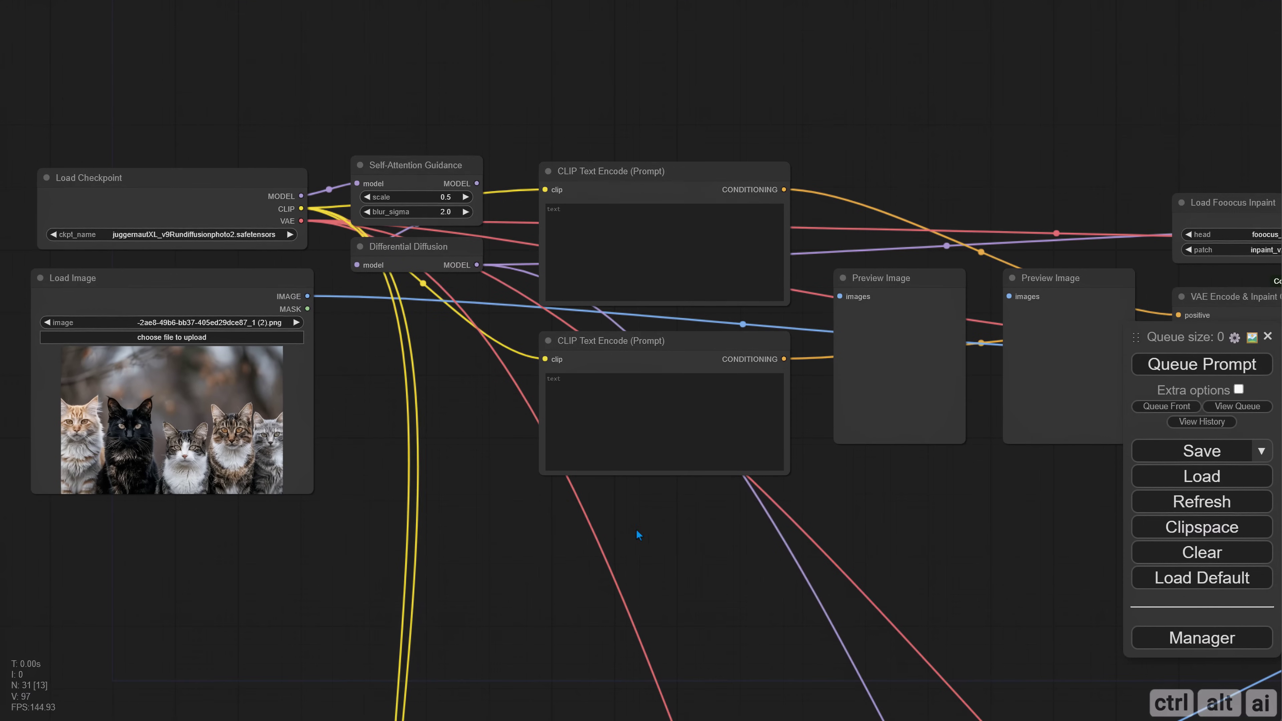
# Step: Add a Pad Image for Outpainting node beside Load Image and connect the loaded cat image to it
pyautogui.doubleClick(368, 351)
pyautogui.write('pad')
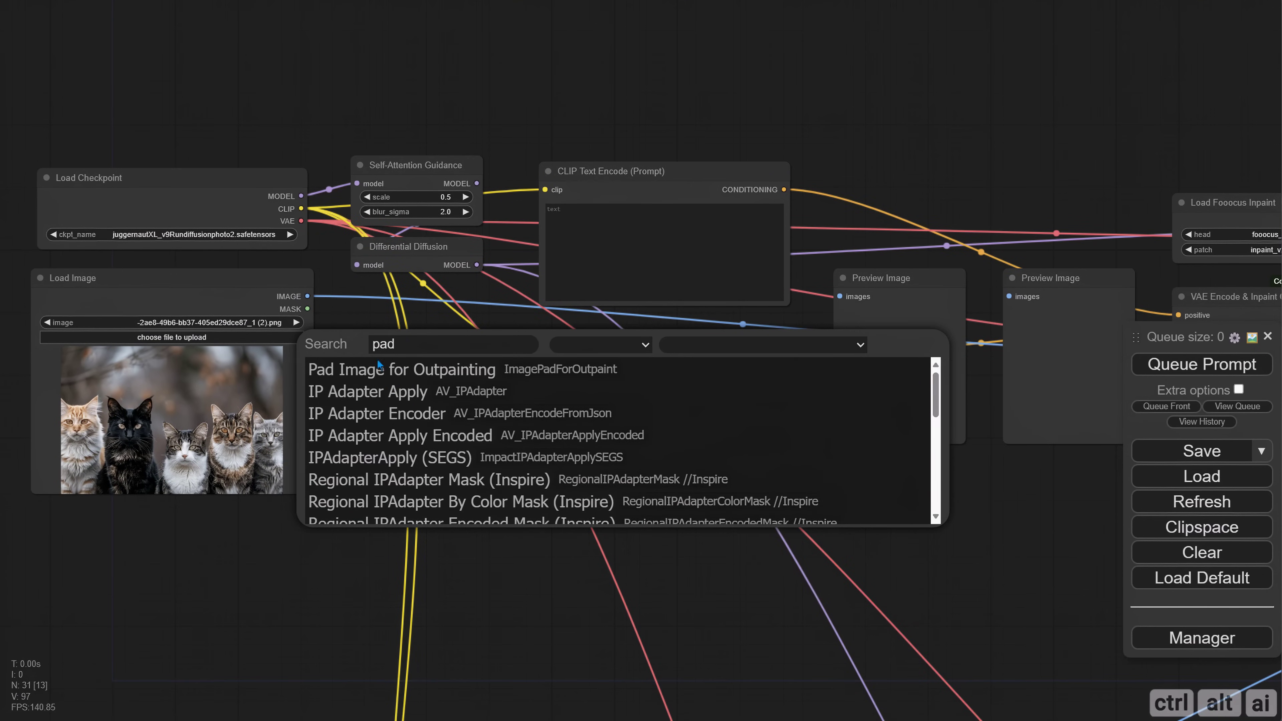
pyautogui.press('Return')
pyautogui.moveTo(513, 455); pyautogui.dragTo(480, 448)
pyautogui.moveTo(307, 297); pyautogui.dragTo(421, 332)
pyautogui.moveTo(455, 467); pyautogui.dragTo(447, 418)
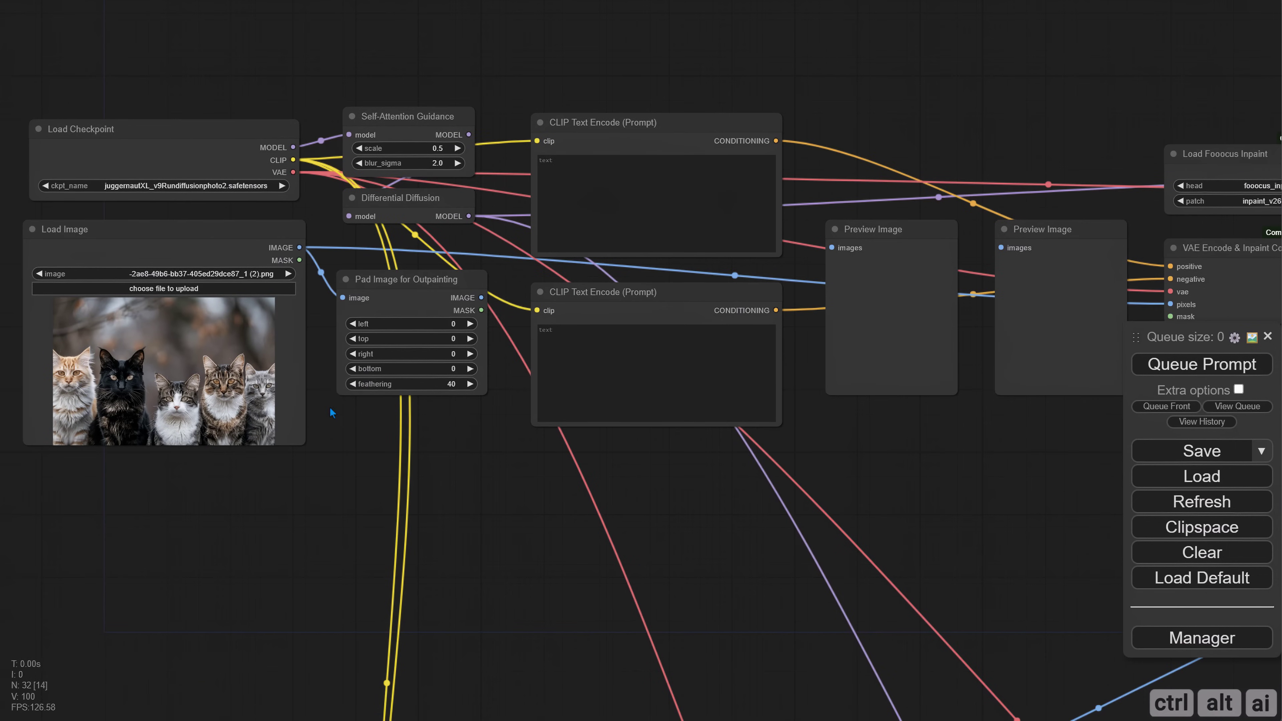
# Step: Attach a Preview Image to the padded image output, set the left padding to 128, and run the workflow
pyautogui.moveTo(481, 298); pyautogui.dragTo(455, 461)
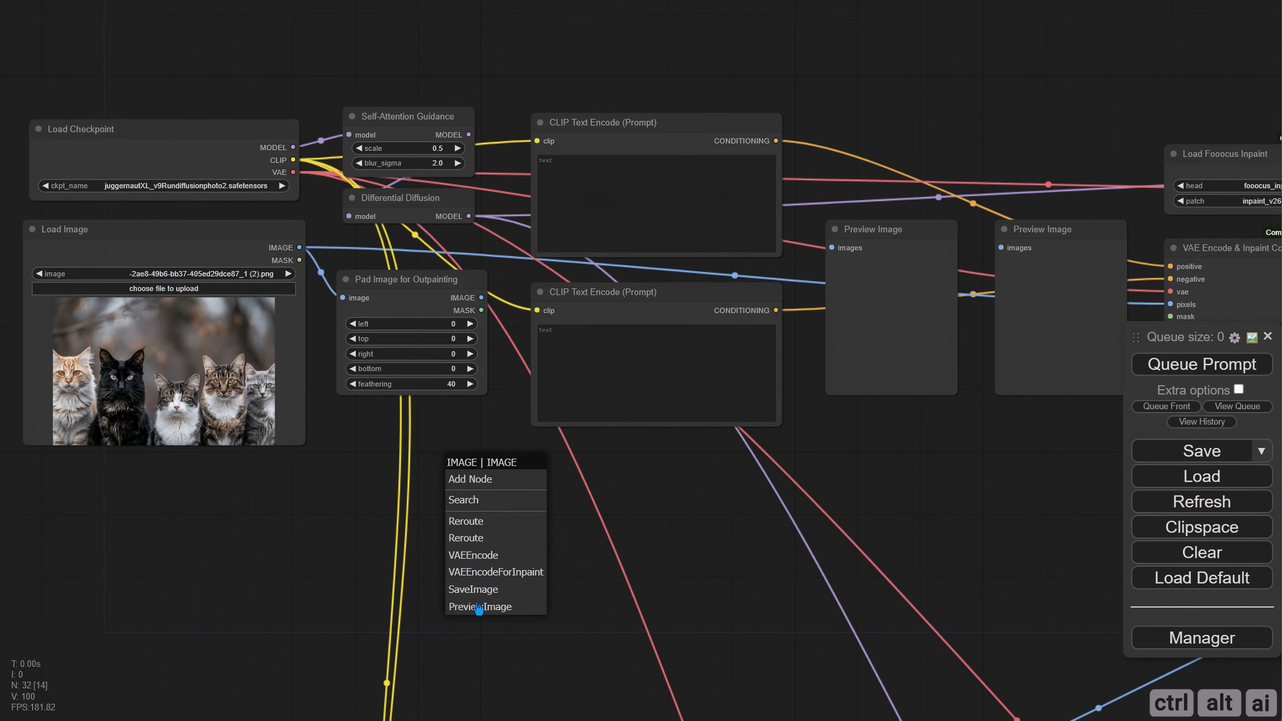
pyautogui.click(465, 606)
pyautogui.click(453, 326)
pyautogui.write('128')
pyautogui.press('Return')
pyautogui.click(1161, 367)
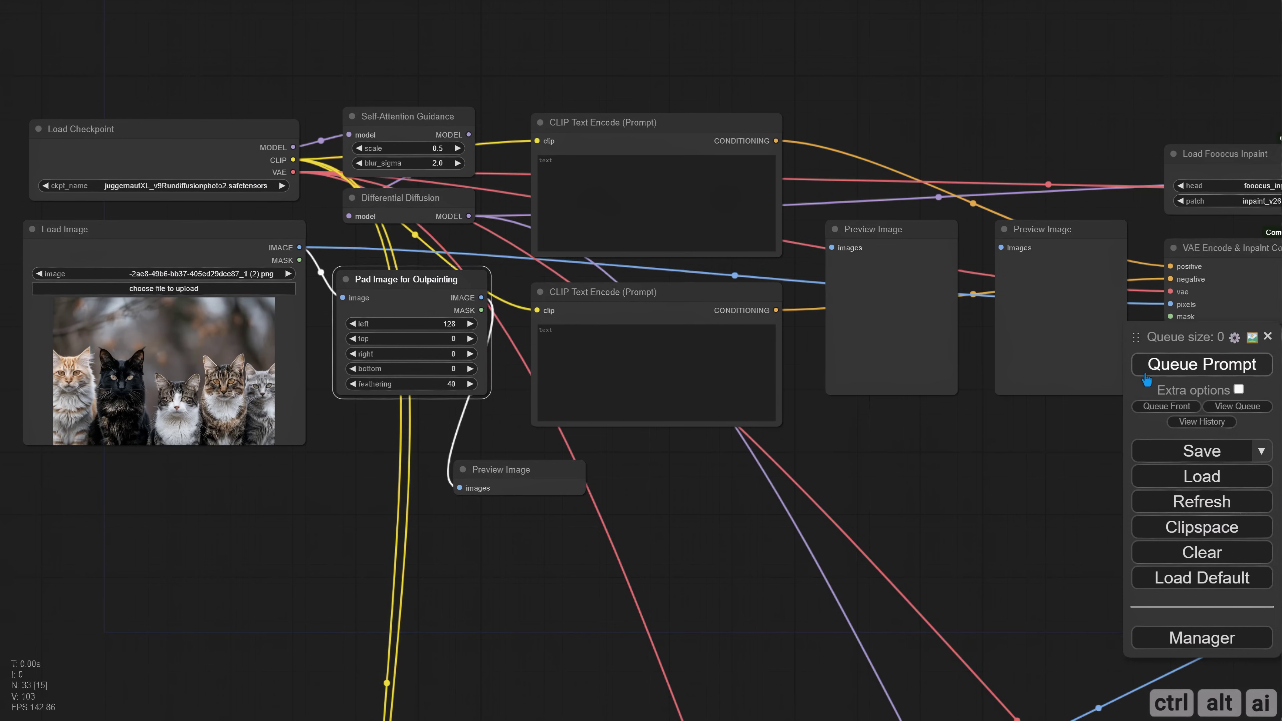
pyautogui.scroll(10, 565, 530)
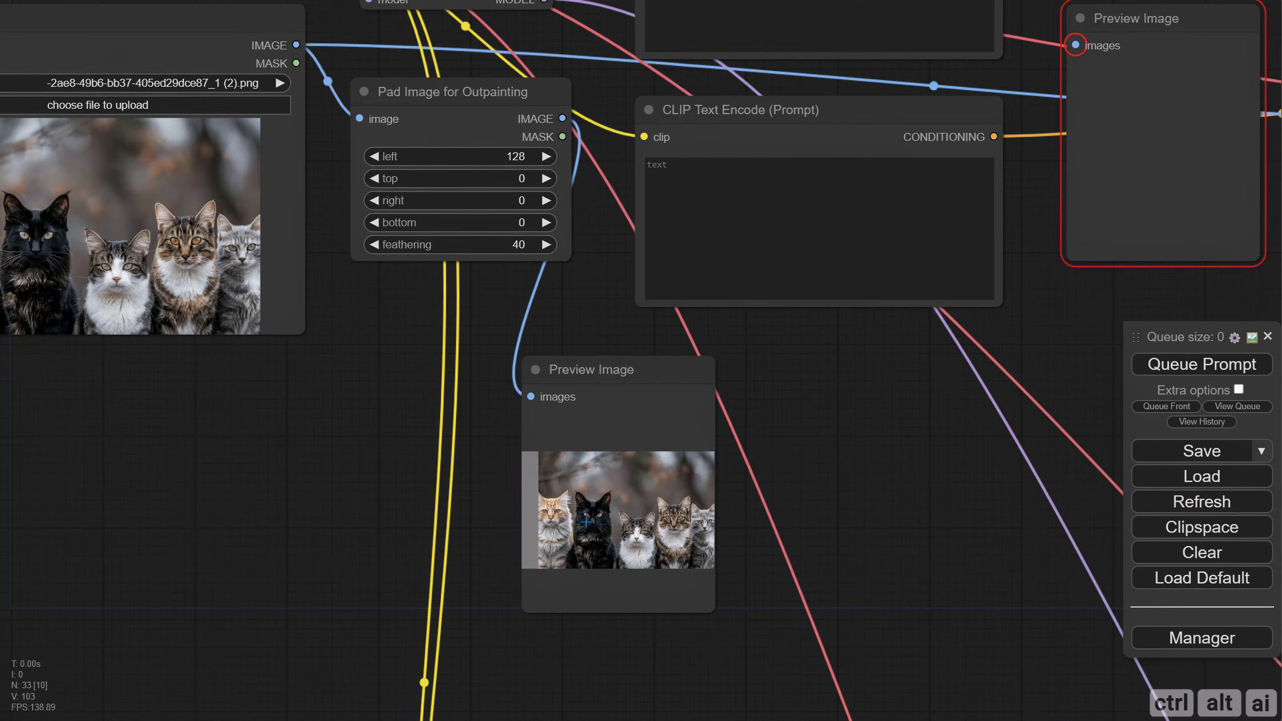
pyautogui.scroll(-3, 528, 588)
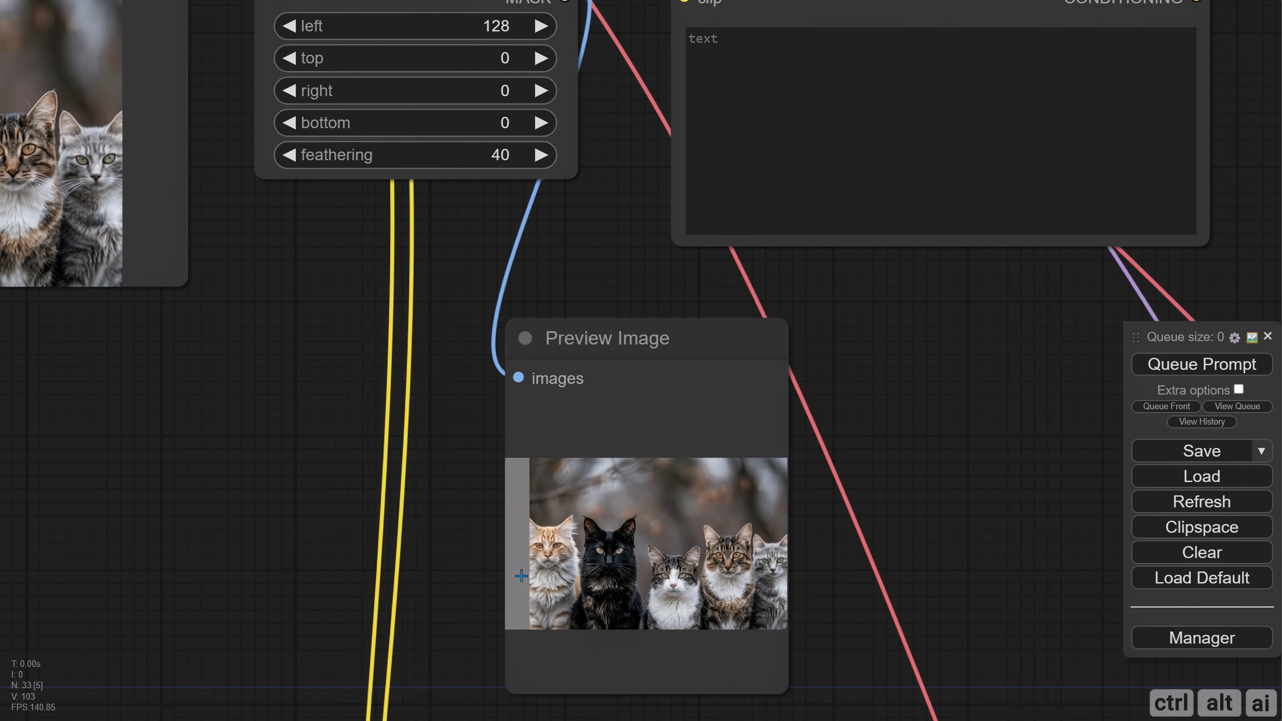
pyautogui.scroll(-2, 541, 541)
pyautogui.scroll(-3, 560, 433)
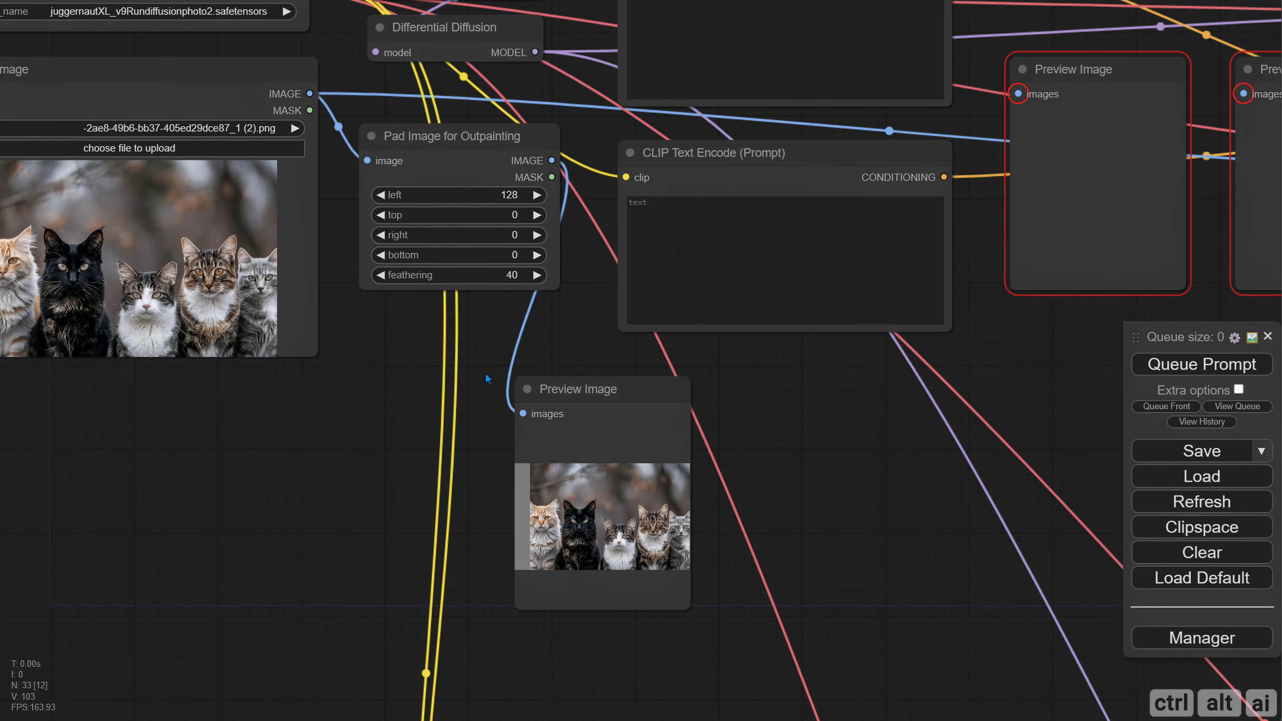
# Step: Delete the Preview Image attached to the padding node and set the left padding to 0
pyautogui.click(562, 396)
pyautogui.press('Delete')
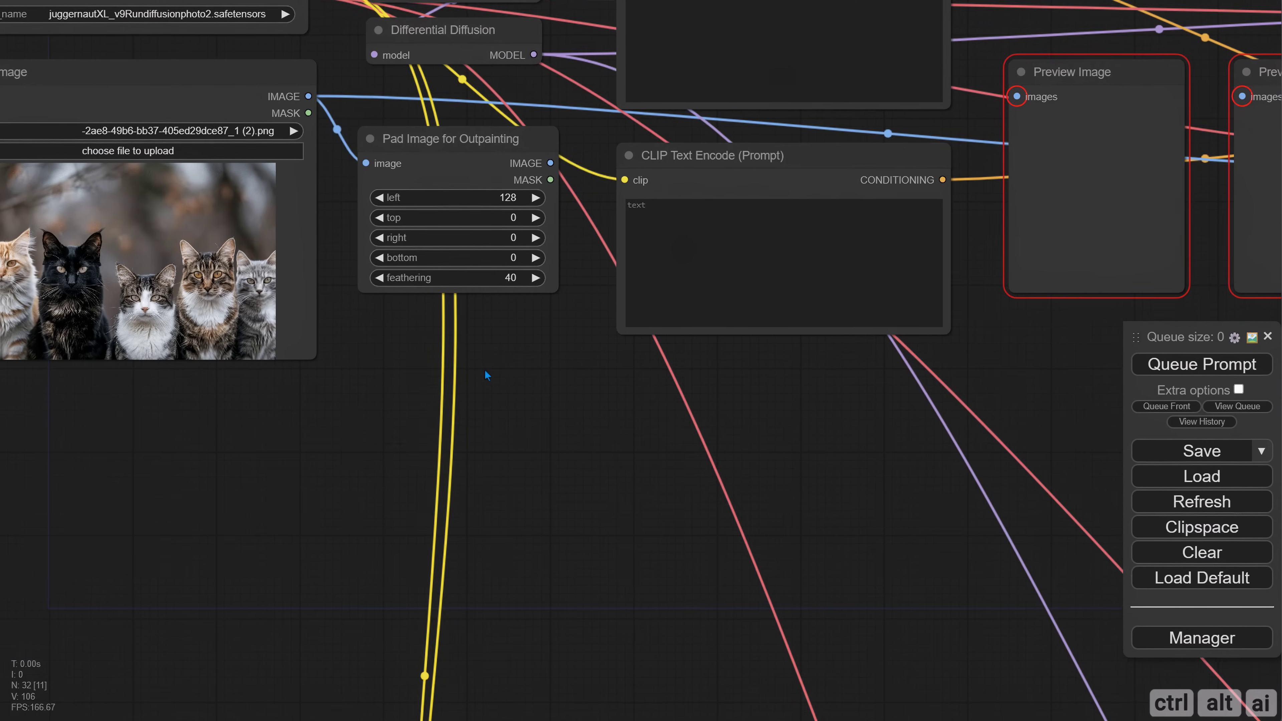
pyautogui.moveTo(487, 362); pyautogui.dragTo(446, 462)
pyautogui.click(473, 295)
pyautogui.write('0')
pyautogui.press('Return')
pyautogui.scroll(-3, 476, 434)
pyautogui.scroll(2, 475, 510)
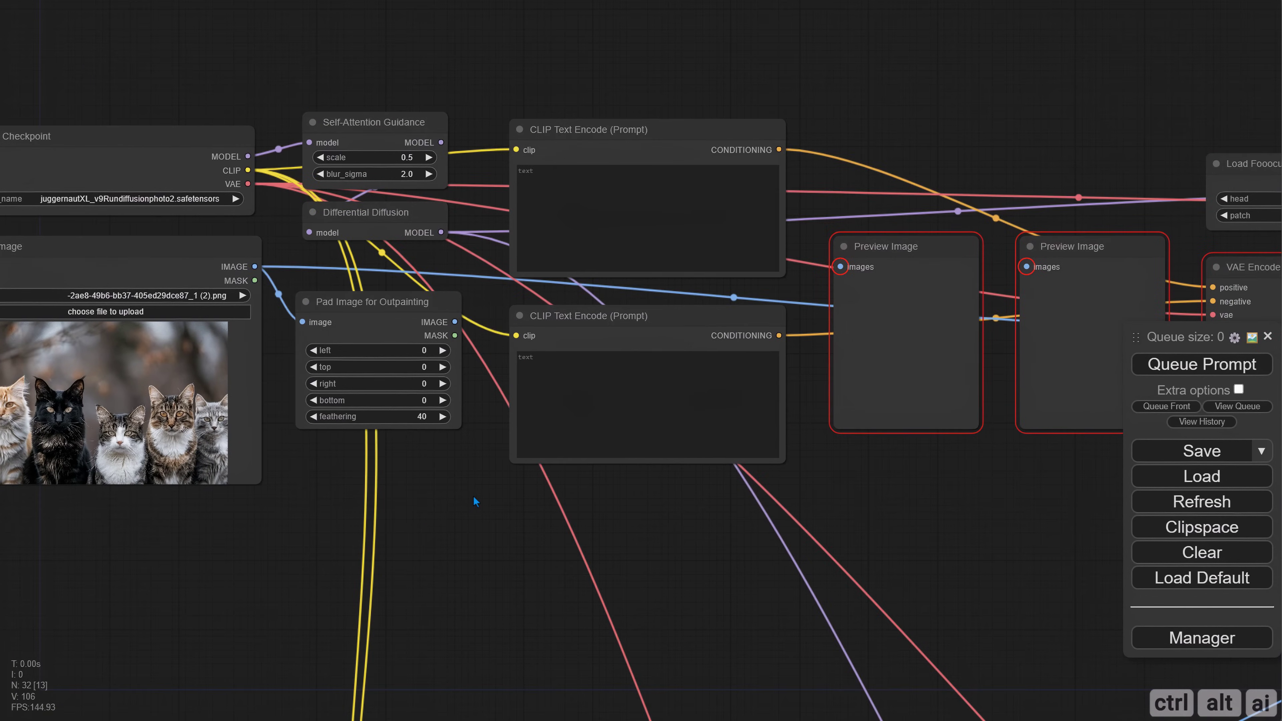
# Step: Add a Fill Masked Area node above the existing previews and connect its image output to the first Preview Image
pyautogui.moveTo(836, 478); pyautogui.dragTo(711, 522)
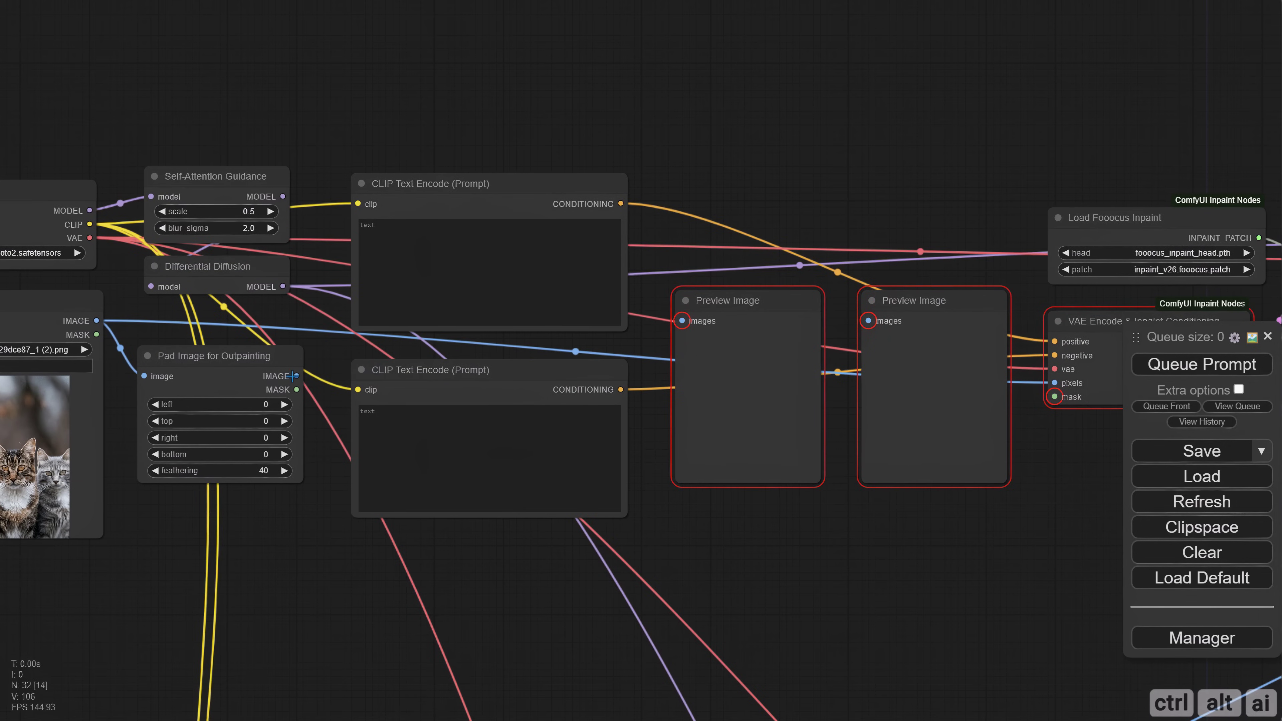
pyautogui.moveTo(813, 230); pyautogui.dragTo(703, 267)
pyautogui.doubleClick(605, 196)
pyautogui.write('fill')
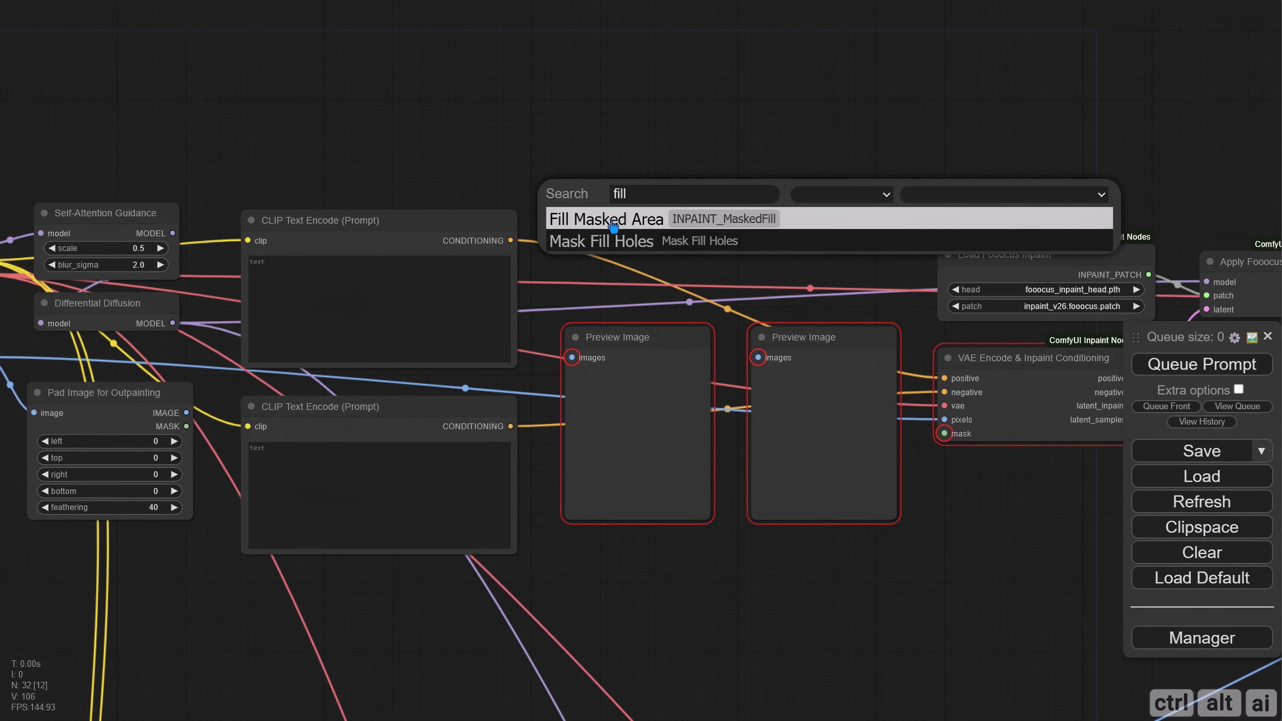
pyautogui.click(613, 225)
pyautogui.moveTo(572, 357); pyautogui.dragTo(728, 218)
pyautogui.moveTo(218, 466); pyautogui.dragTo(378, 442)
# Step: Set the Pad Image for Outpainting node's left padding to 128 and right padding to 256
pyautogui.click(306, 415)
pyautogui.write('128')
pyautogui.press('Return')
pyautogui.click(317, 435)
pyautogui.write('256')
pyautogui.press('Return')
pyautogui.moveTo(347, 564); pyautogui.dragTo(433, 564)
# Step: Connect the padded image and its mask to the Fill Masked Area node, run the workflow, and inspect the preview
pyautogui.moveTo(431, 394); pyautogui.dragTo(809, 200)
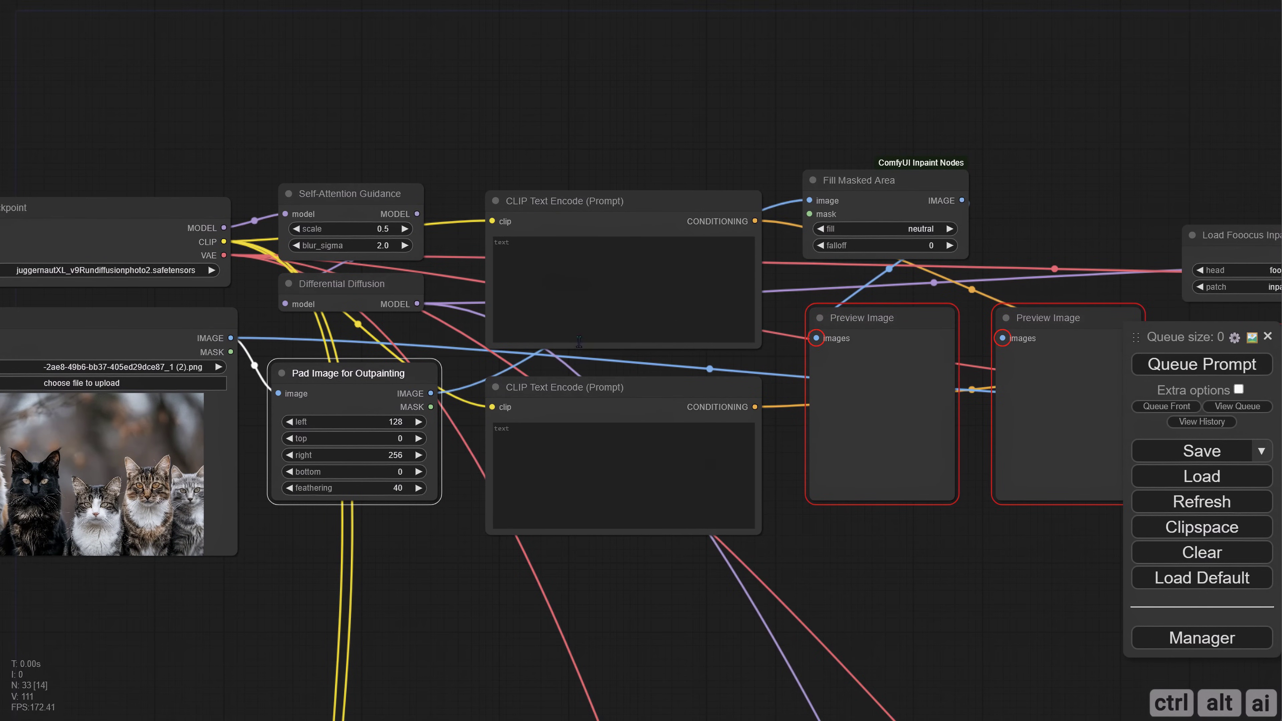
pyautogui.moveTo(431, 407); pyautogui.dragTo(810, 214)
pyautogui.moveTo(1051, 253); pyautogui.dragTo(795, 260)
pyautogui.scroll(3, 777, 490)
pyautogui.moveTo(750, 577); pyautogui.dragTo(750, 625)
pyautogui.hotkey('ctrl', 'Return')
pyautogui.scroll(5, 561, 490)
pyautogui.scroll(2, 424, 429)
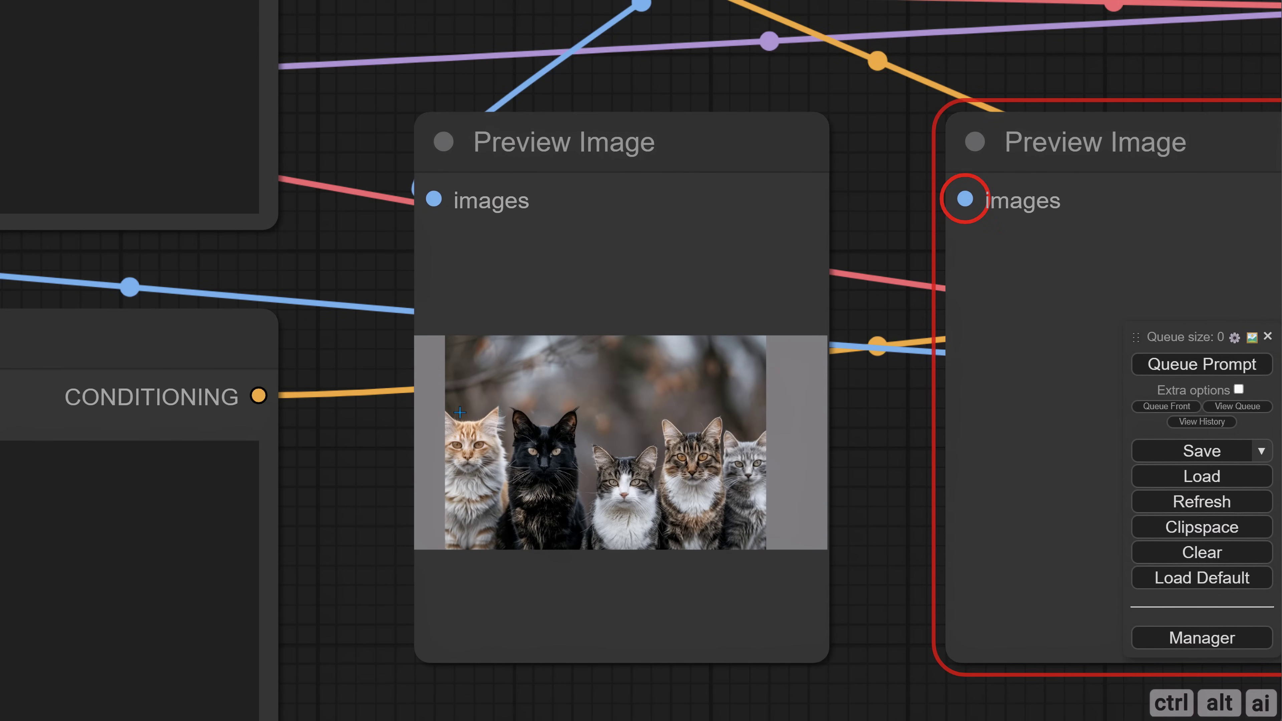
# Step: Set the Fill Masked Area node's fill method to telea, run the workflow, and inspect the filled borders in the preview
pyautogui.scroll(-3, 880, 427)
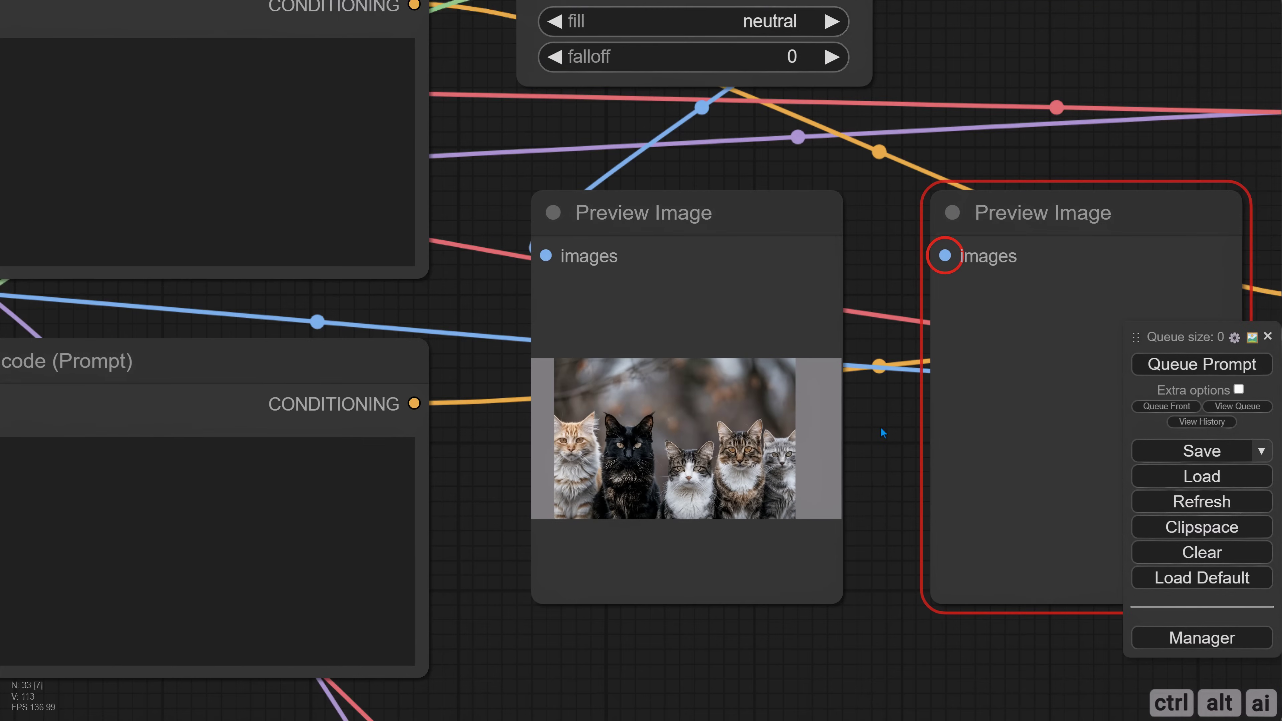
pyautogui.moveTo(858, 206); pyautogui.dragTo(772, 304)
pyautogui.click(680, 121)
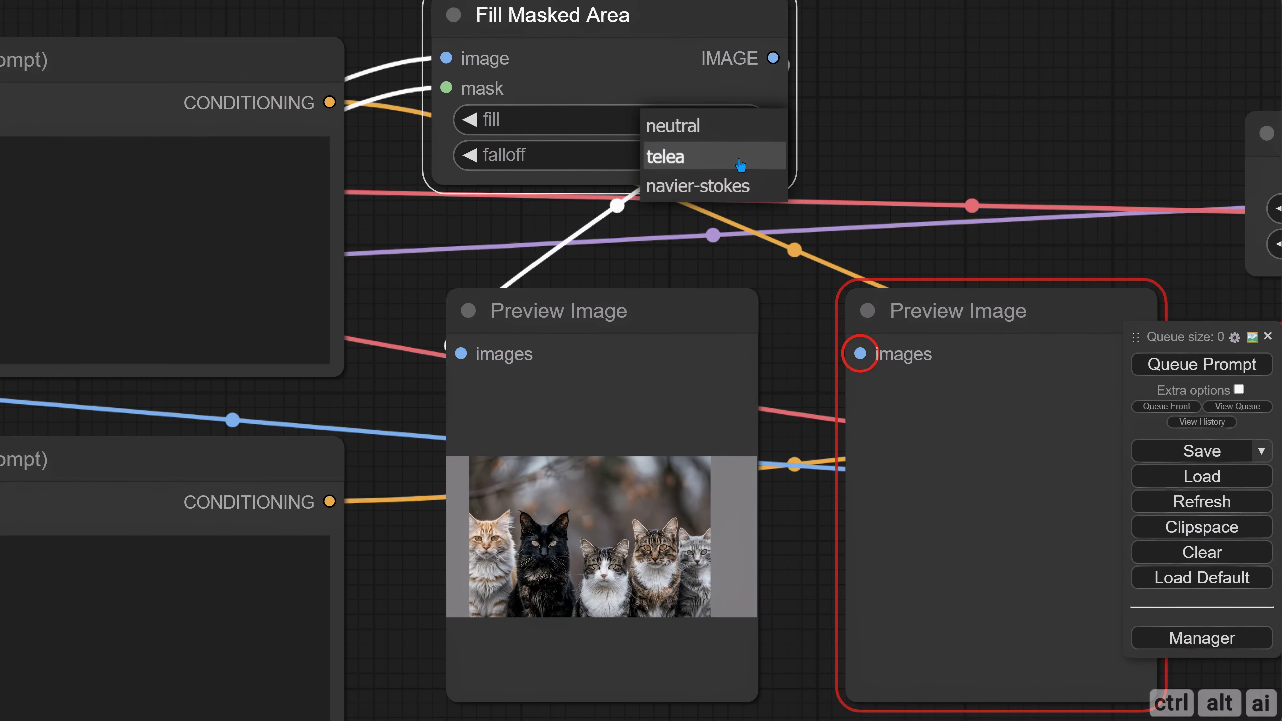
pyautogui.click(740, 157)
pyautogui.scroll(-5, 814, 198)
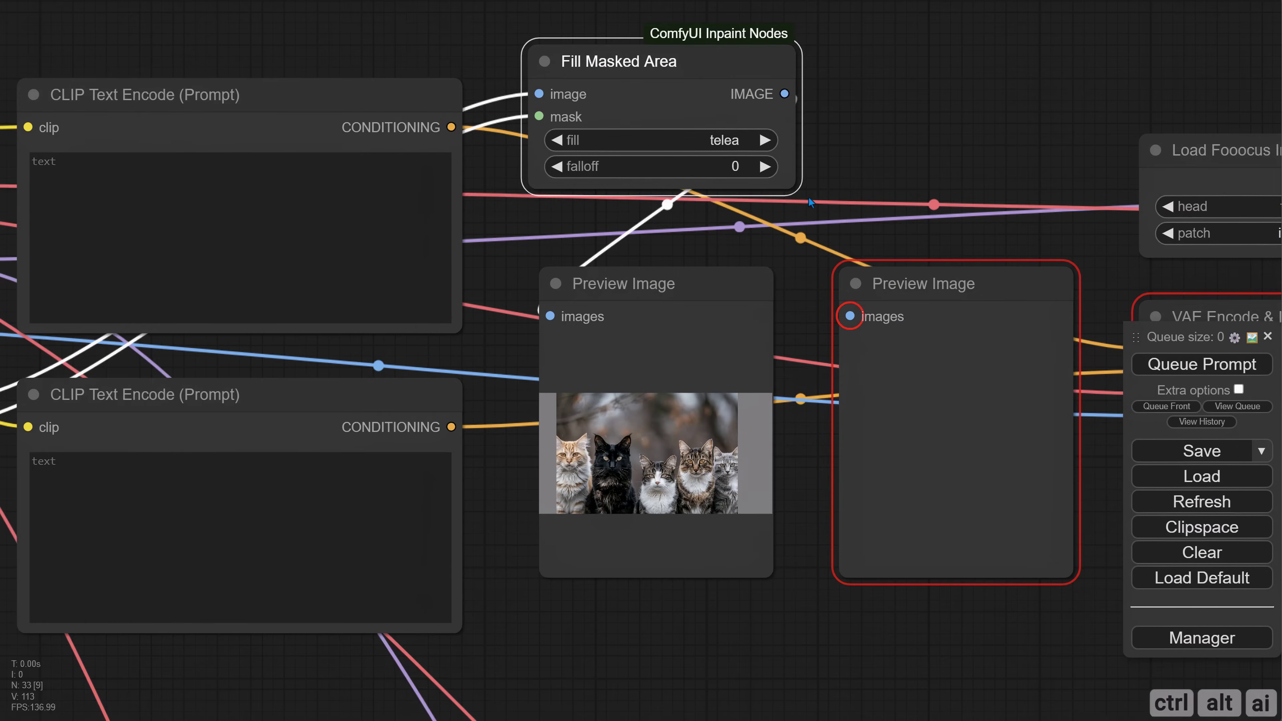
pyautogui.scroll(5, 784, 268)
pyautogui.click(1202, 364)
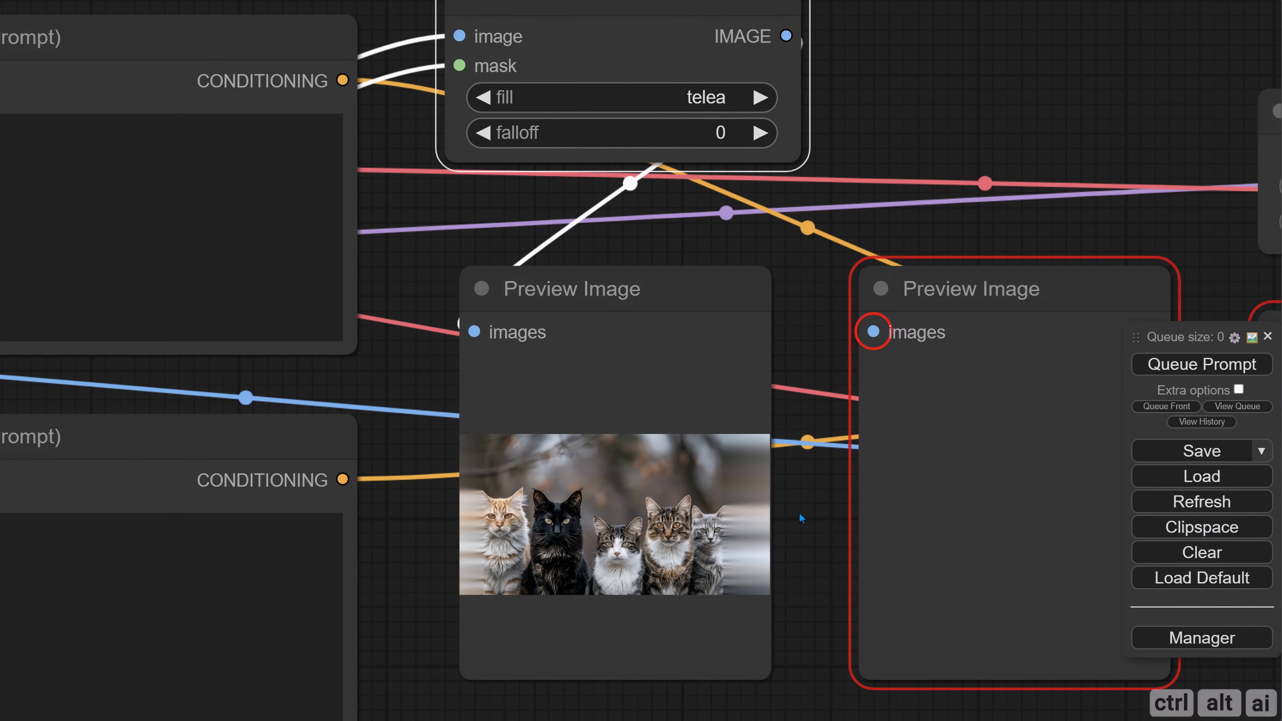
pyautogui.moveTo(800, 512); pyautogui.dragTo(812, 373)
pyautogui.scroll(8, 813, 372)
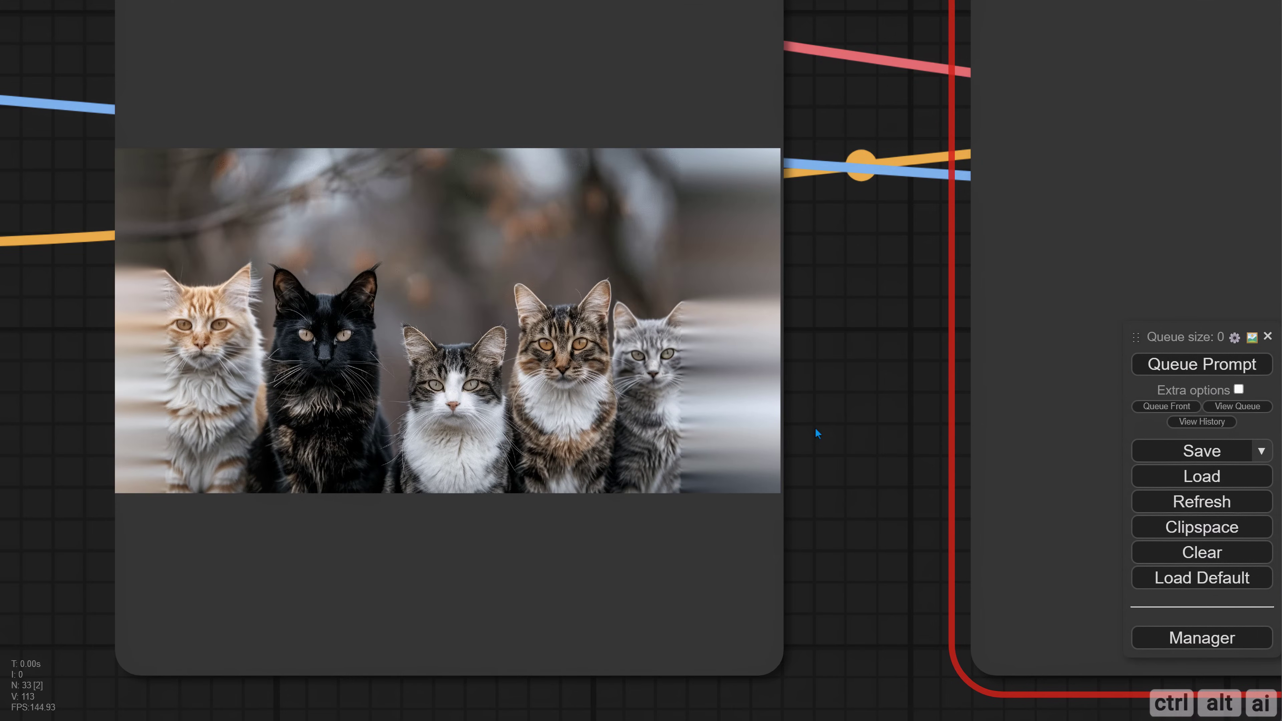
pyautogui.scroll(-5, 816, 432)
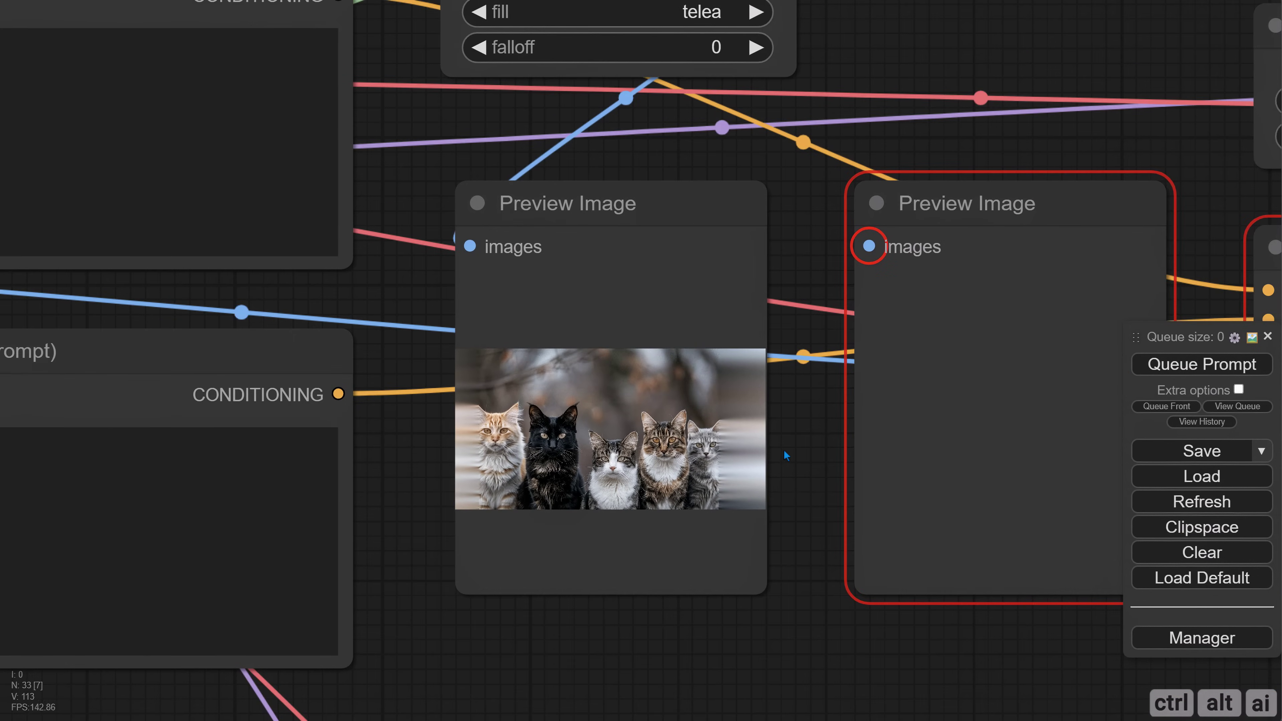
# Step: Switch the Fill Masked Area node's fill method to navier-stokes, run the workflow, and inspect the preview
pyautogui.moveTo(826, 62); pyautogui.dragTo(770, 116)
pyautogui.scroll(-2, 769, 117)
pyautogui.click(670, 86)
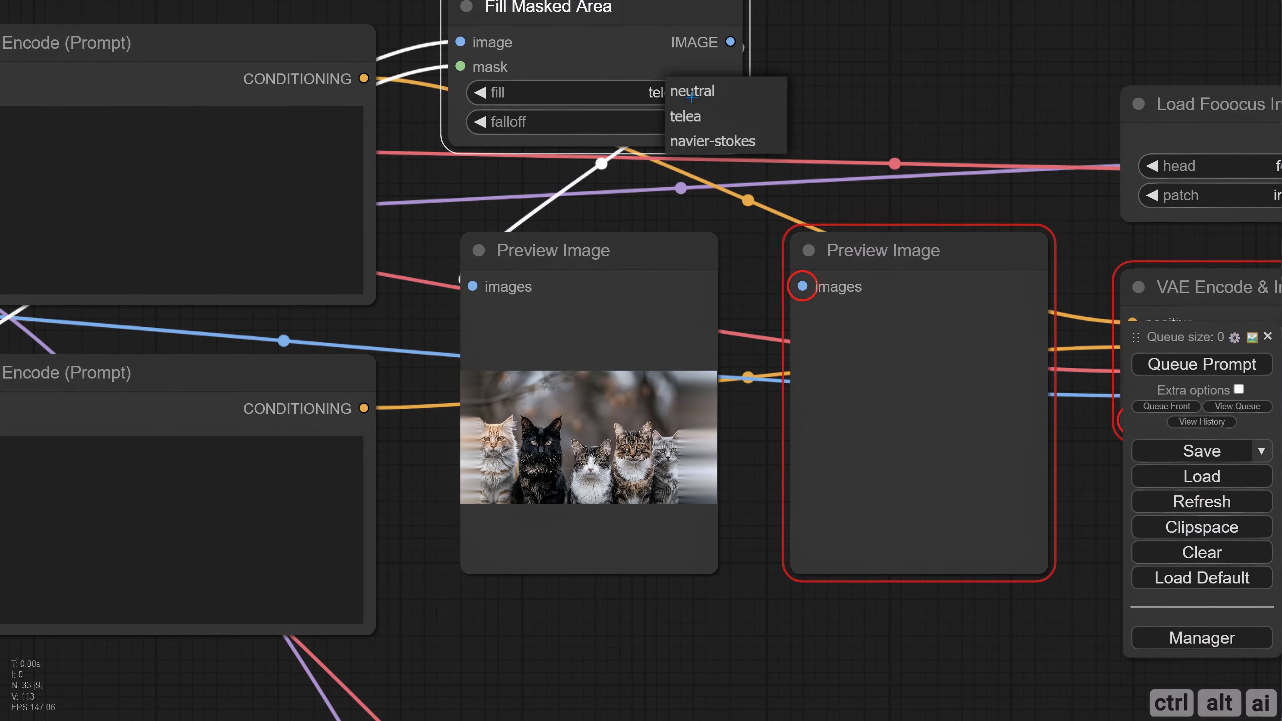
pyautogui.click(700, 144)
pyautogui.click(1170, 364)
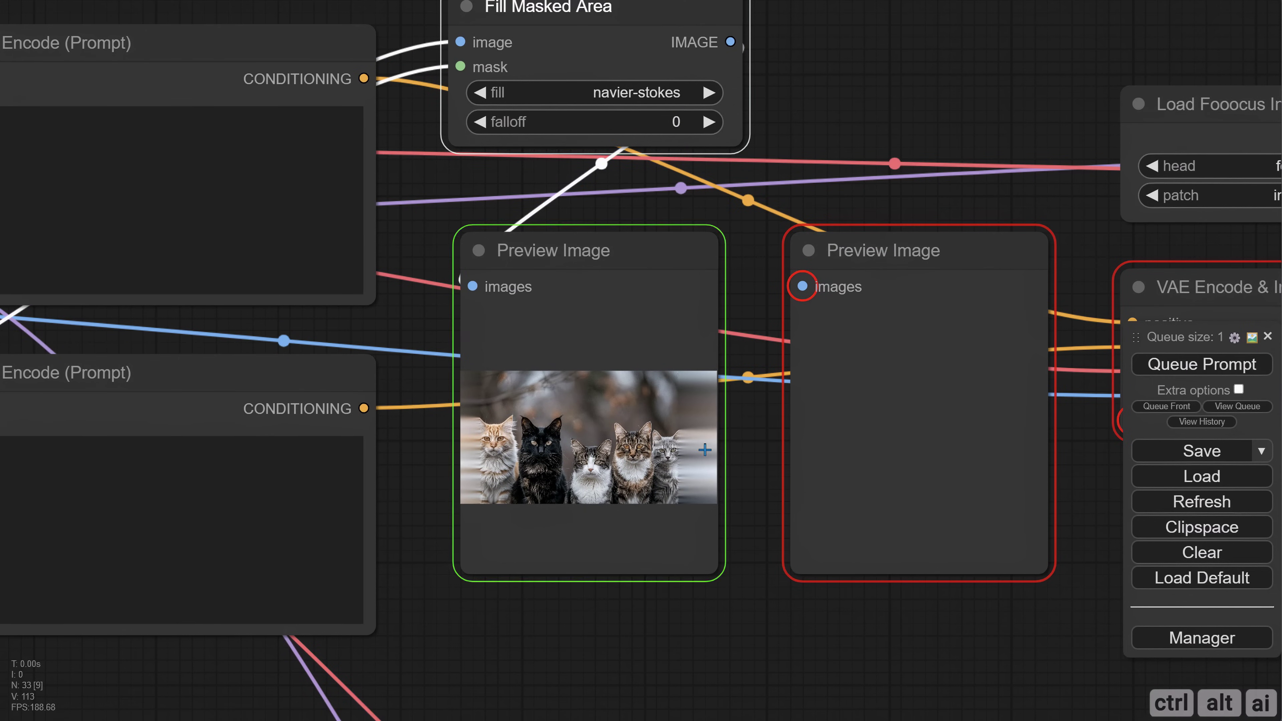
pyautogui.scroll(8, 742, 450)
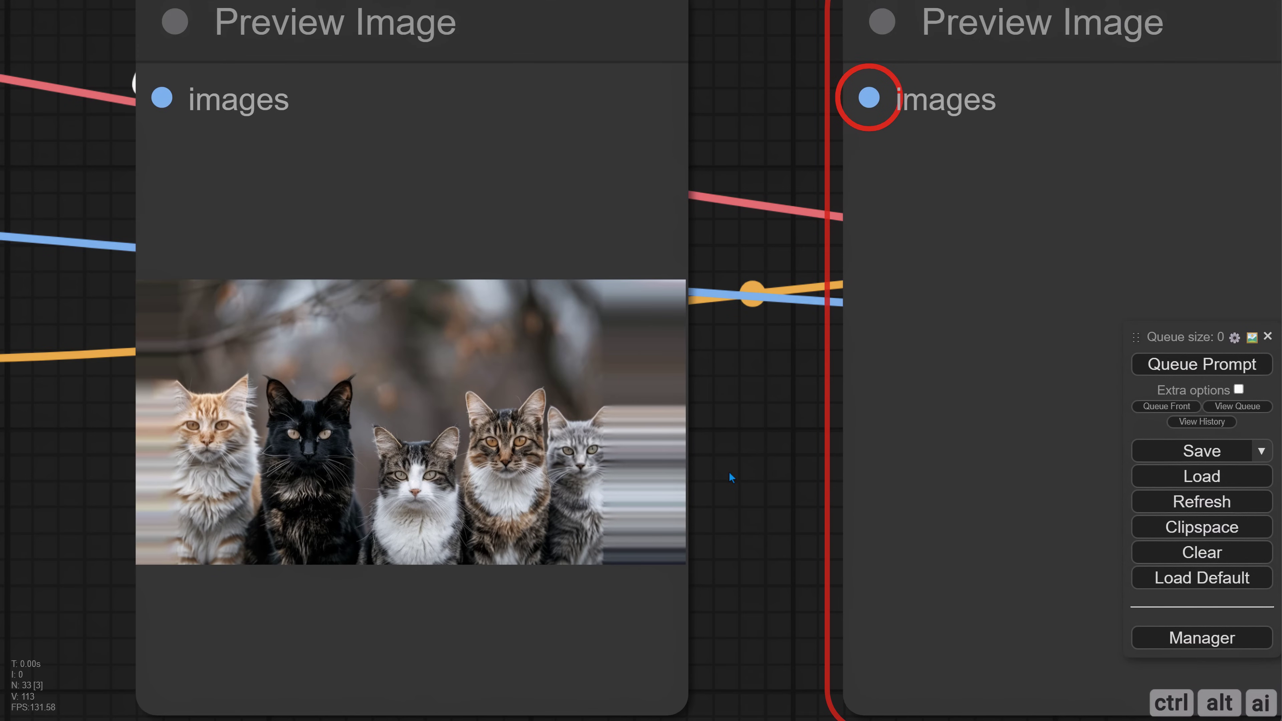
pyautogui.scroll(-8, 718, 446)
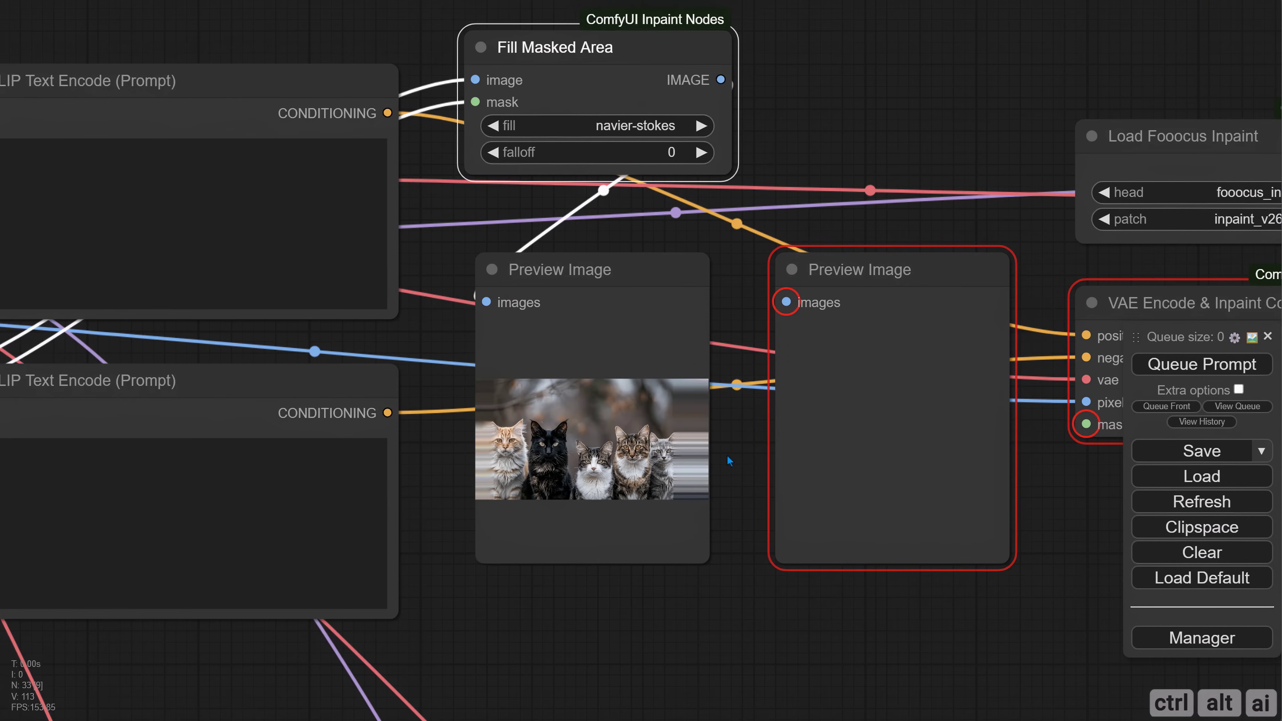
# Step: Add a Blur Masked Area node beside Fill Masked Area and feed it the filled image
pyautogui.moveTo(664, 168); pyautogui.dragTo(638, 195)
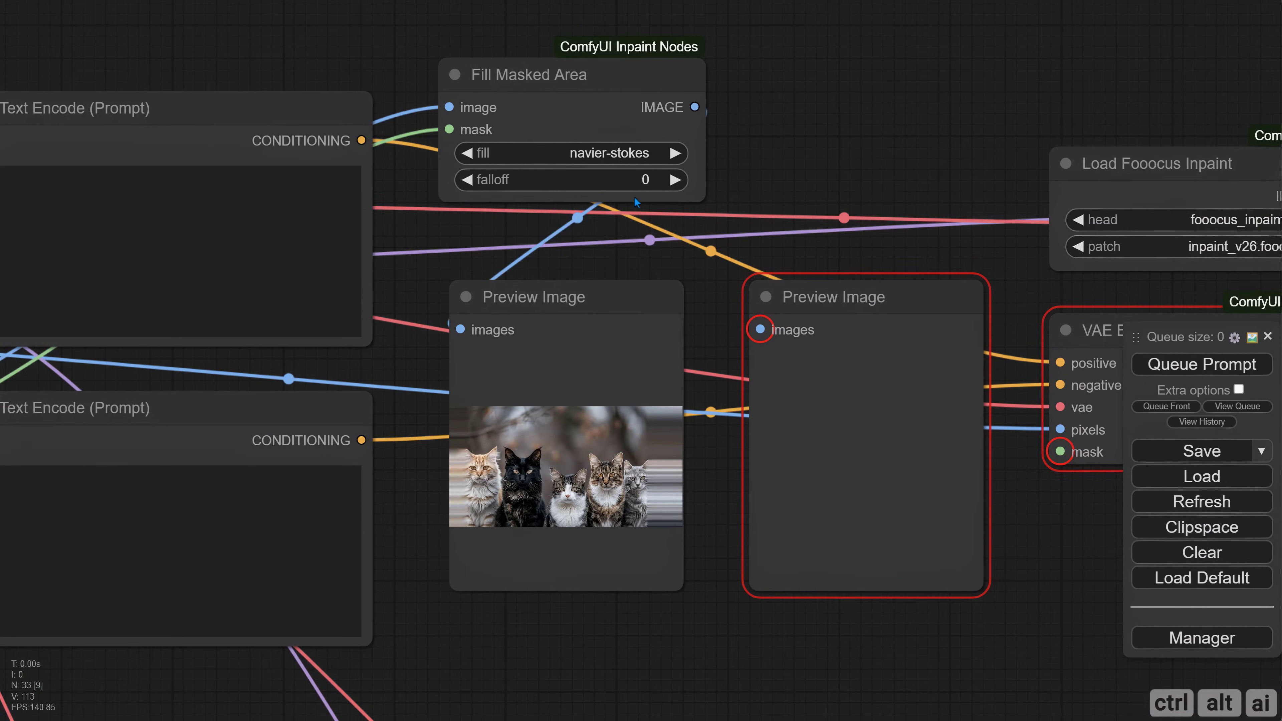
pyautogui.scroll(1, 642, 259)
pyautogui.moveTo(763, 158); pyautogui.dragTo(482, 217)
pyautogui.doubleClick(498, 174)
pyautogui.write('blur')
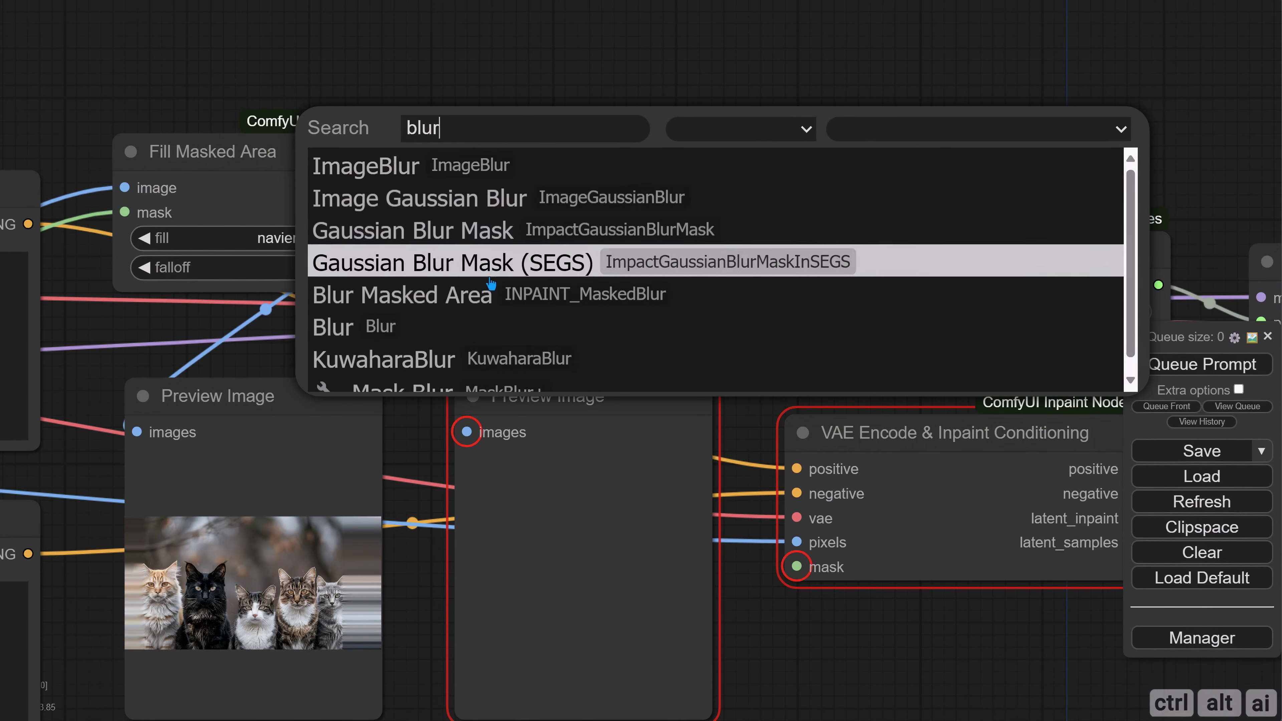
pyautogui.click(491, 287)
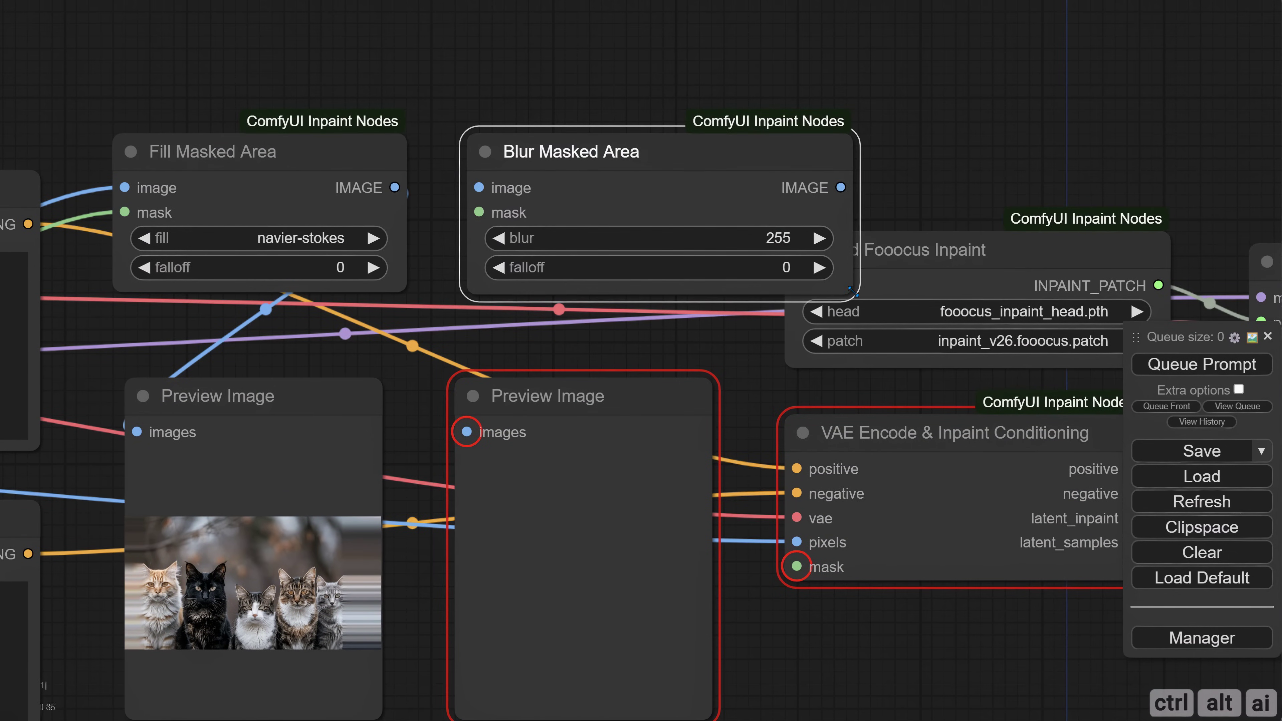
pyautogui.moveTo(398, 189); pyautogui.dragTo(454, 188)
pyautogui.scroll(-2, 606, 252)
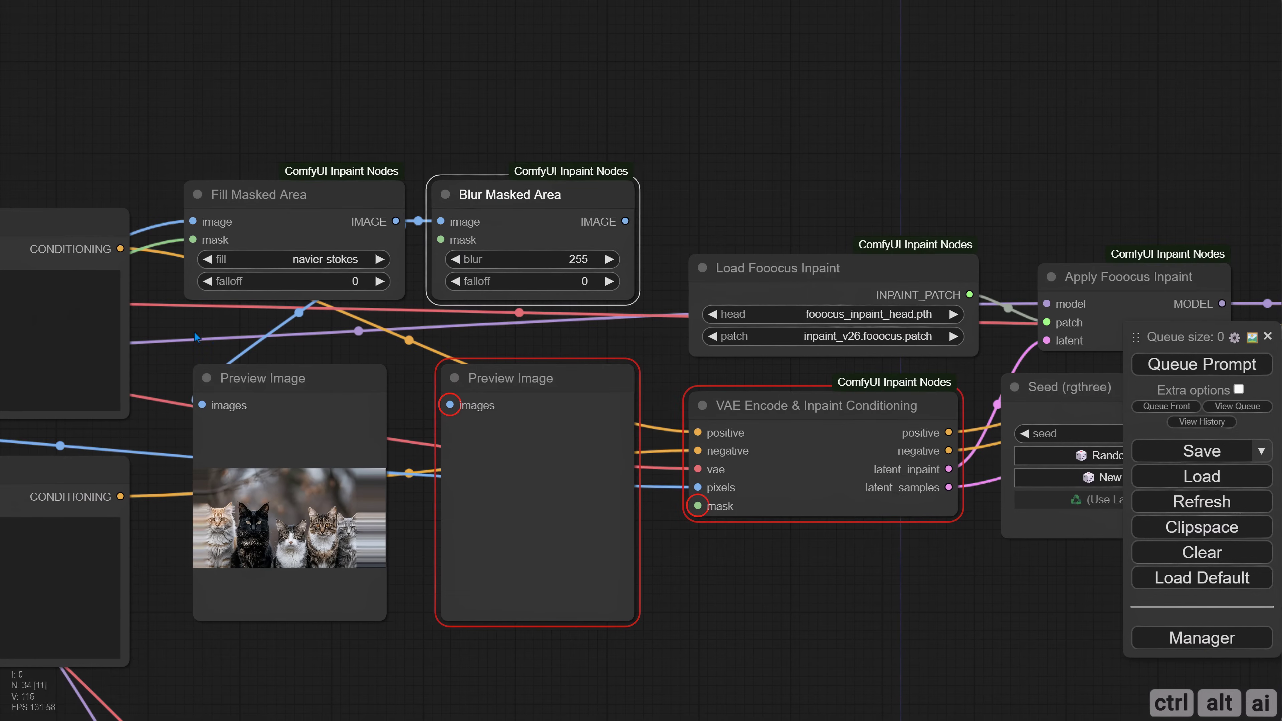
# Step: Connect the padding node's mask to Blur Masked Area and its image output to the second Preview Image
pyautogui.moveTo(152, 101); pyautogui.dragTo(581, 81)
pyautogui.moveTo(104, 436); pyautogui.dragTo(825, 141)
pyautogui.hscroll(5, 873, 177)
pyautogui.hscroll(2, 883, 170)
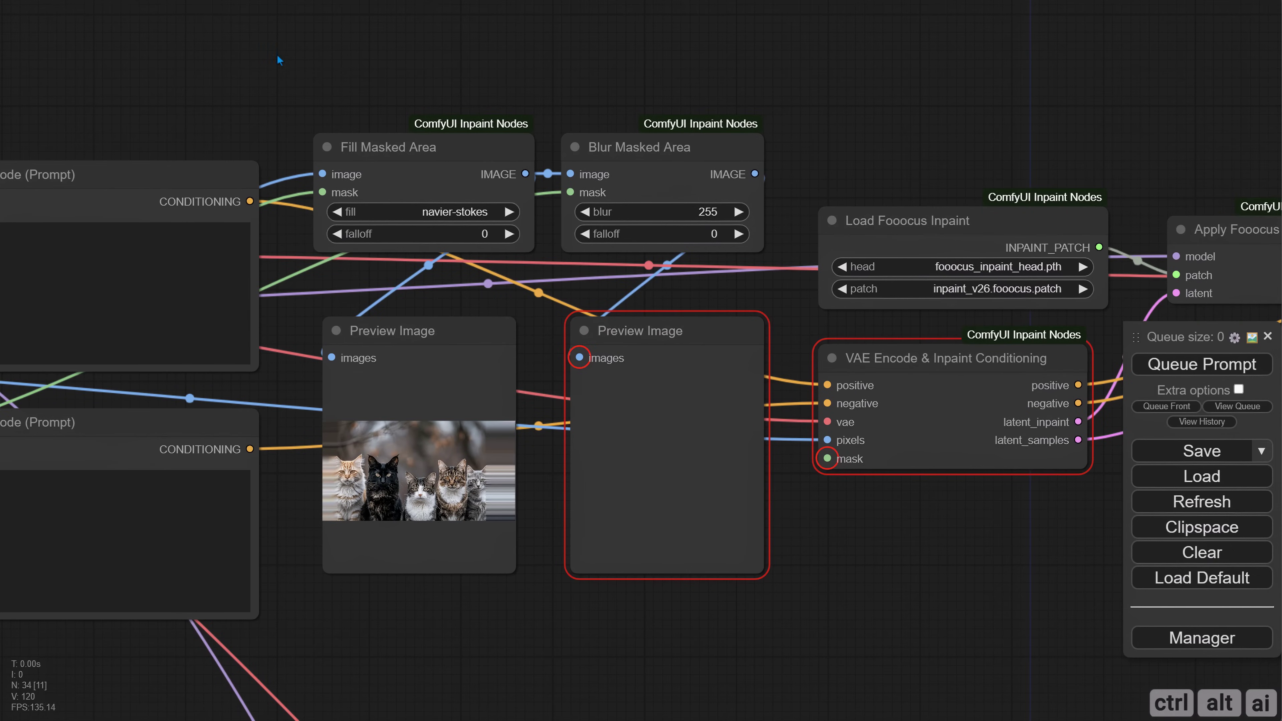
# Step: Set the Blur Masked Area node's blur to 50, run the workflow, and compare the filled and blurred previews
pyautogui.click(661, 202)
pyautogui.write('50')
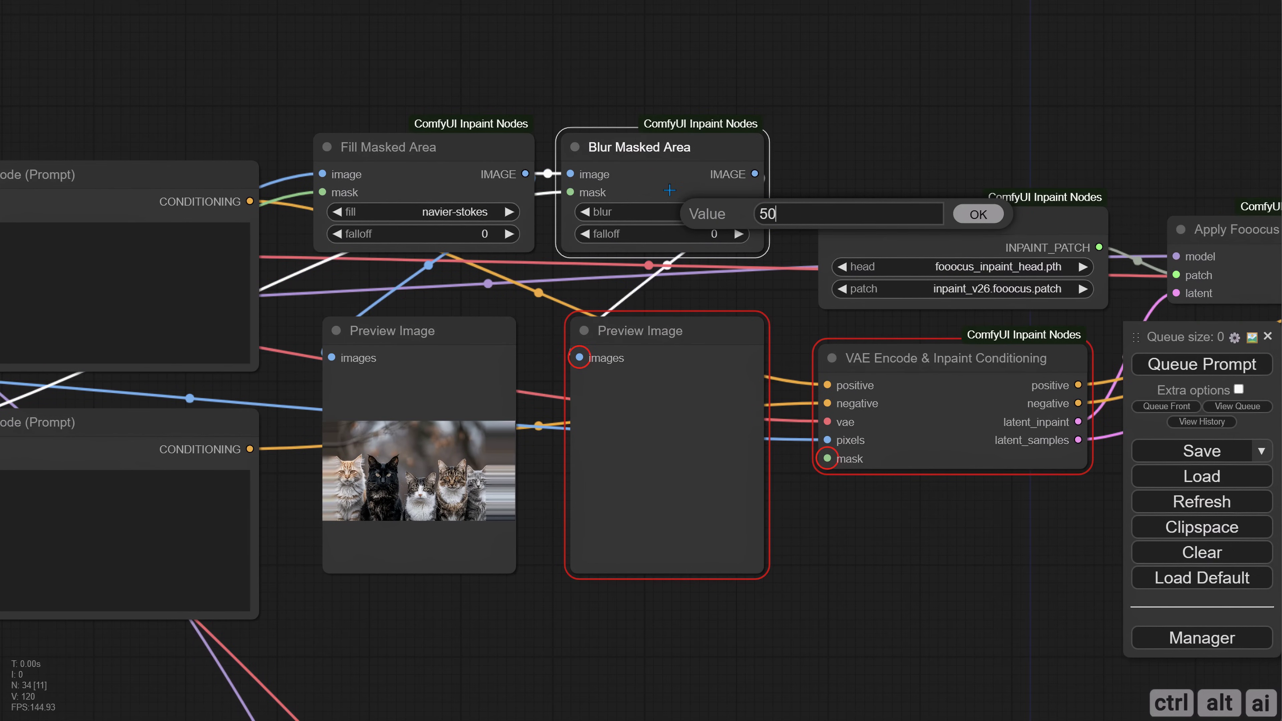
pyautogui.press('Return')
pyautogui.moveTo(794, 179); pyautogui.dragTo(768, 167)
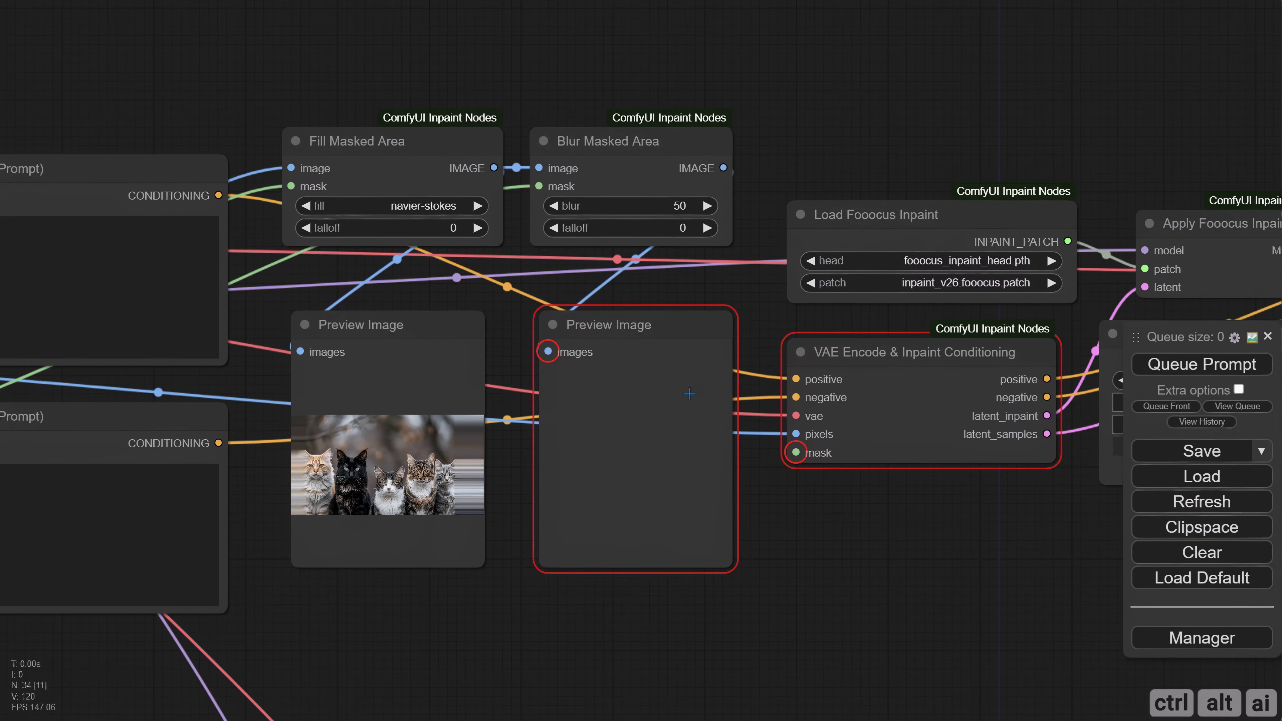
pyautogui.moveTo(863, 492); pyautogui.dragTo(799, 489)
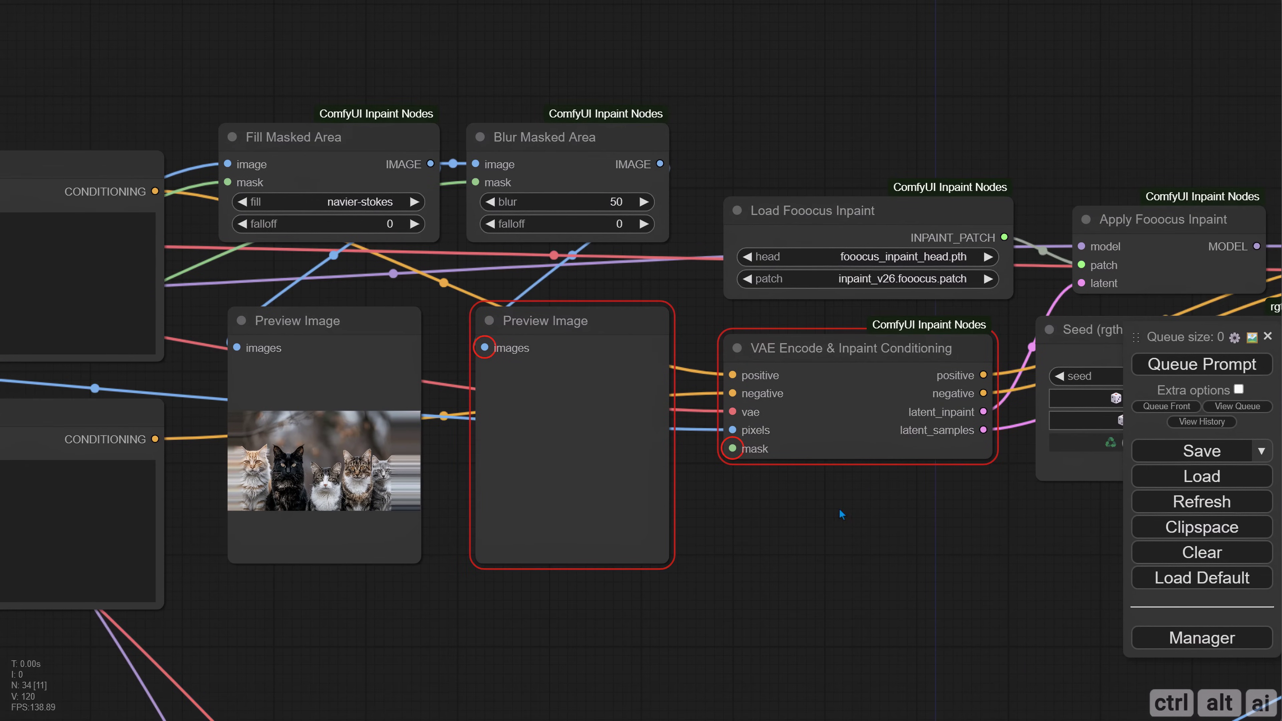
pyautogui.click(1156, 374)
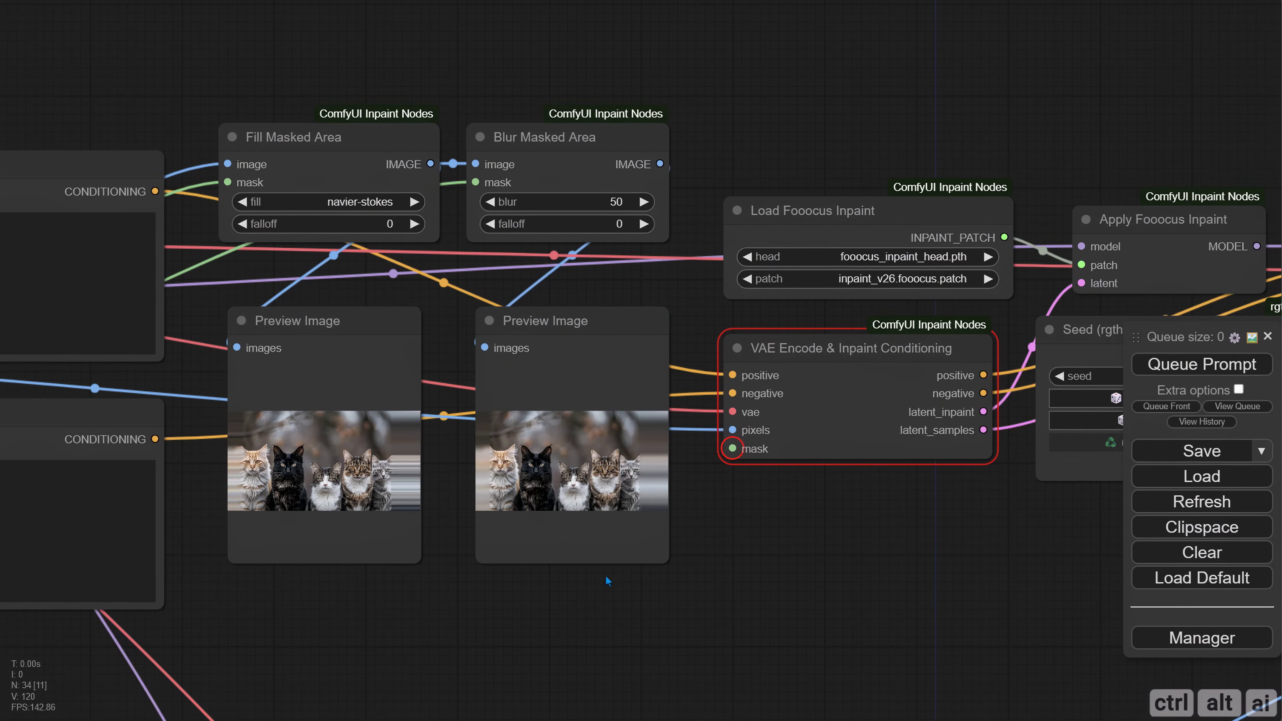
pyautogui.scroll(9, 584, 544)
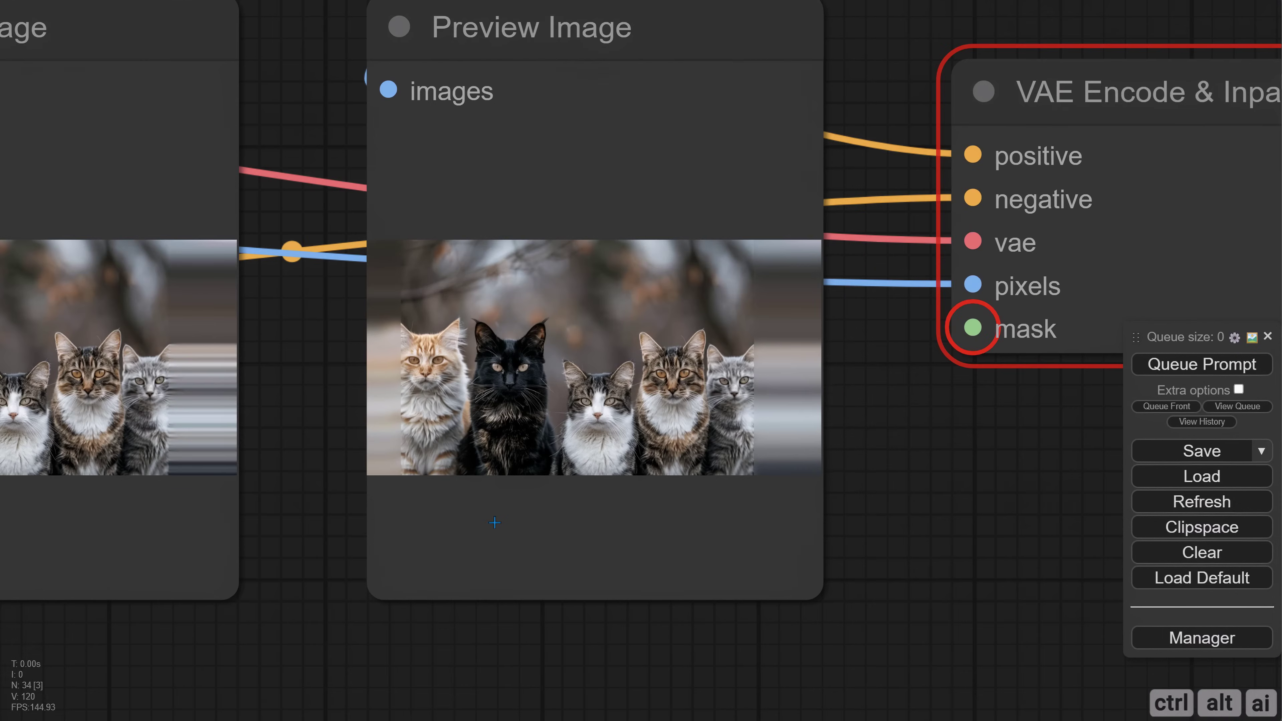
pyautogui.moveTo(287, 493); pyautogui.dragTo(408, 511)
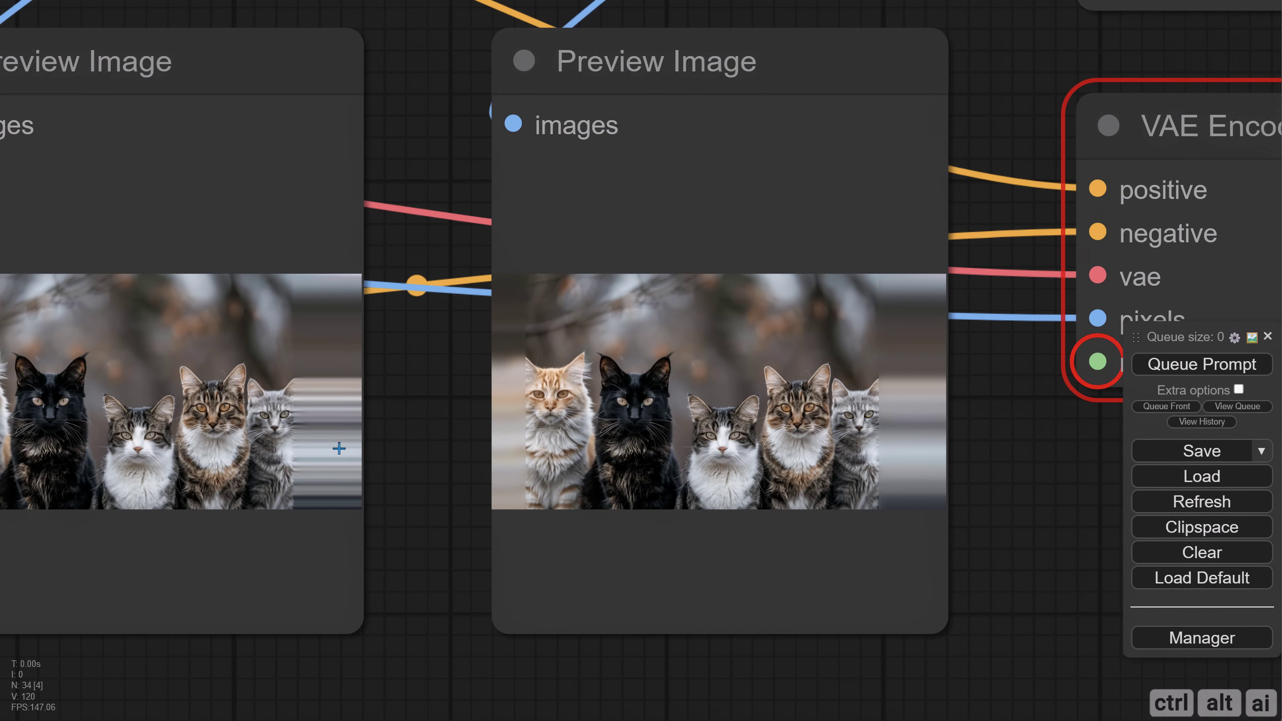
pyautogui.scroll(-6, 984, 467)
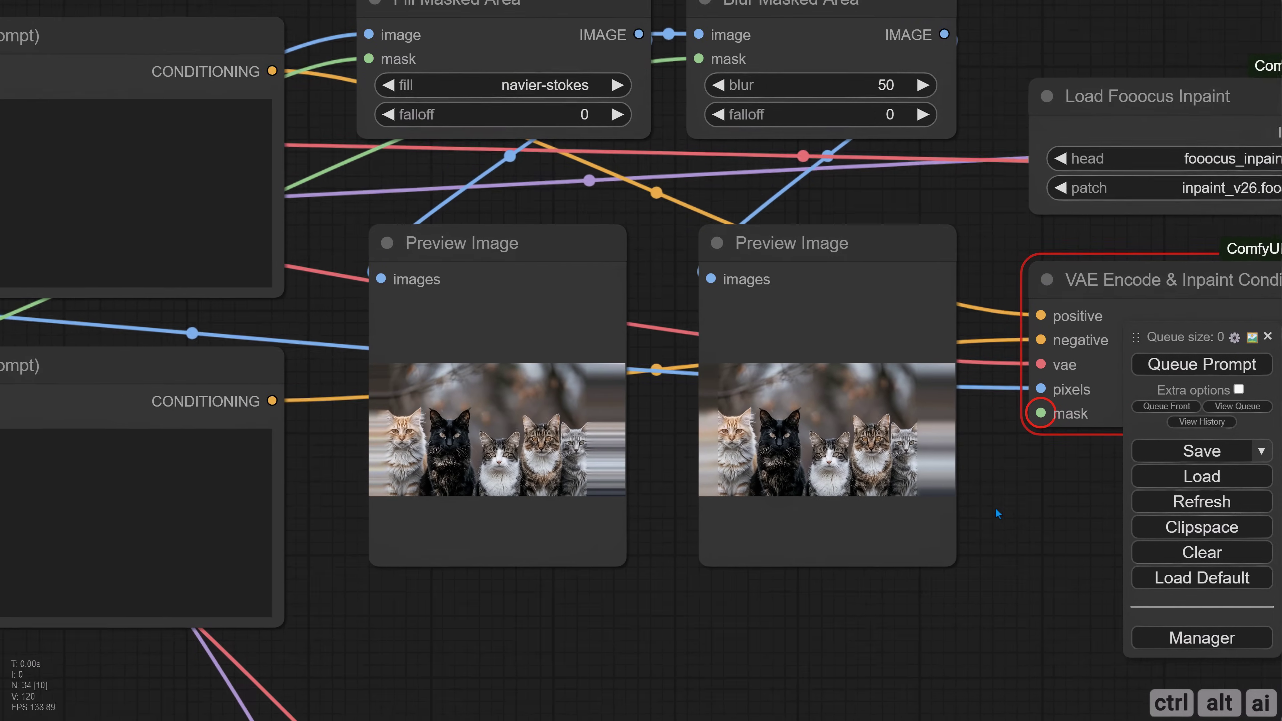
# Step: Connect the Blur Masked Area image output to the pixels input of VAE Encode & Inpaint Conditioning
pyautogui.moveTo(993, 507); pyautogui.dragTo(754, 486)
pyautogui.scroll(-6, 754, 486)
pyautogui.scroll(5, 597, 471)
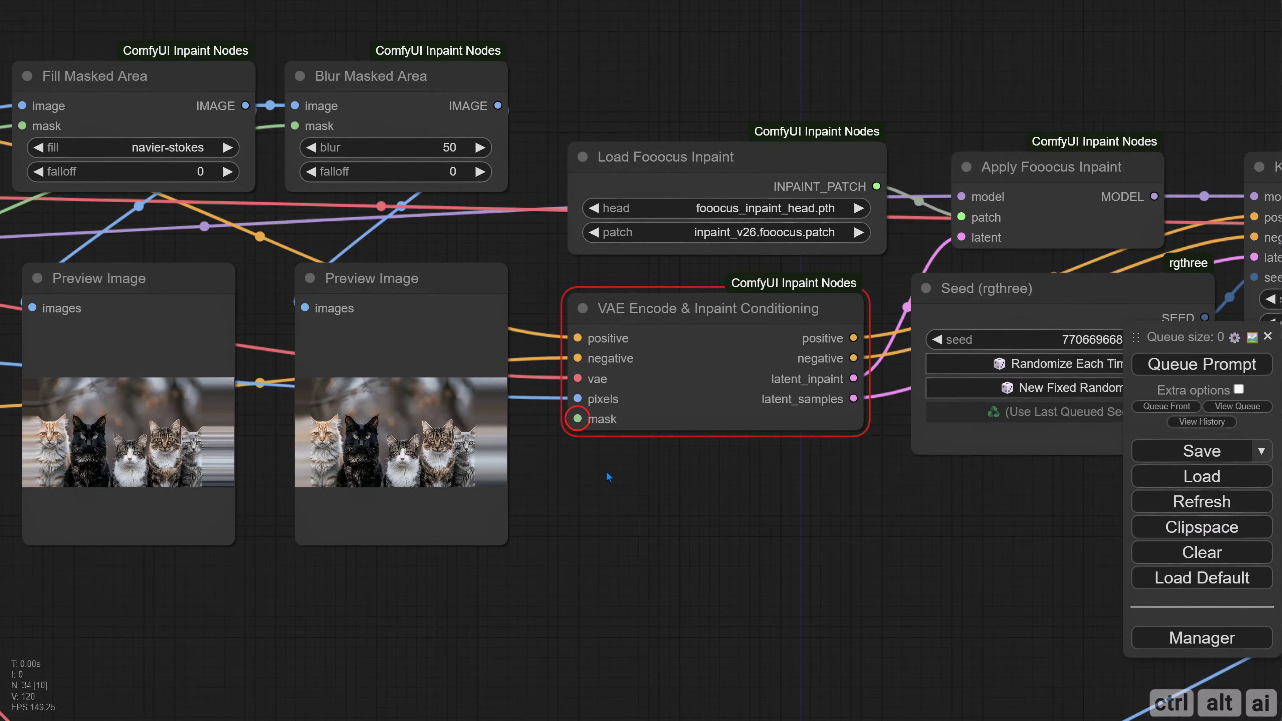
pyautogui.moveTo(597, 471); pyautogui.dragTo(626, 536)
pyautogui.scroll(-4, 689, 478)
pyautogui.moveTo(316, 567); pyautogui.dragTo(519, 542)
pyautogui.moveTo(796, 207); pyautogui.dragTo(842, 390)
pyautogui.scroll(5, 914, 362)
pyautogui.scroll(-3, 793, 518)
# Step: Connect the Pad Image for Outpainting mask to the mask input of VAE Encode & Inpaint Conditioning
pyautogui.moveTo(794, 517); pyautogui.dragTo(1046, 514)
pyautogui.scroll(-2, 1046, 515)
pyautogui.scroll(-1, 303, 405)
pyautogui.moveTo(303, 406); pyautogui.dragTo(991, 411)
# Step: Run the complete outpainting workflow and view the generated image in the final Preview Image node
pyautogui.moveTo(965, 472); pyautogui.dragTo(306, 443)
pyautogui.hotkey('ctrl', 'Return')
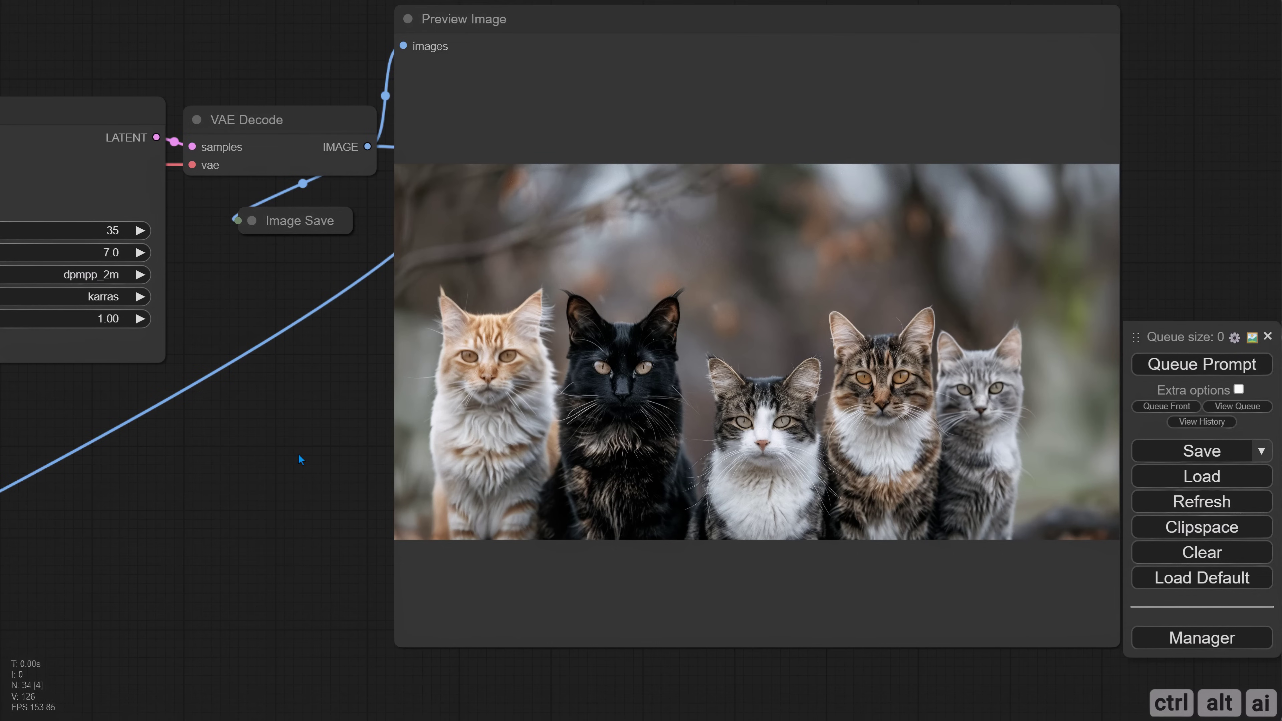
pyautogui.moveTo(298, 458); pyautogui.dragTo(74, 442)
pyautogui.scroll(1, 74, 441)
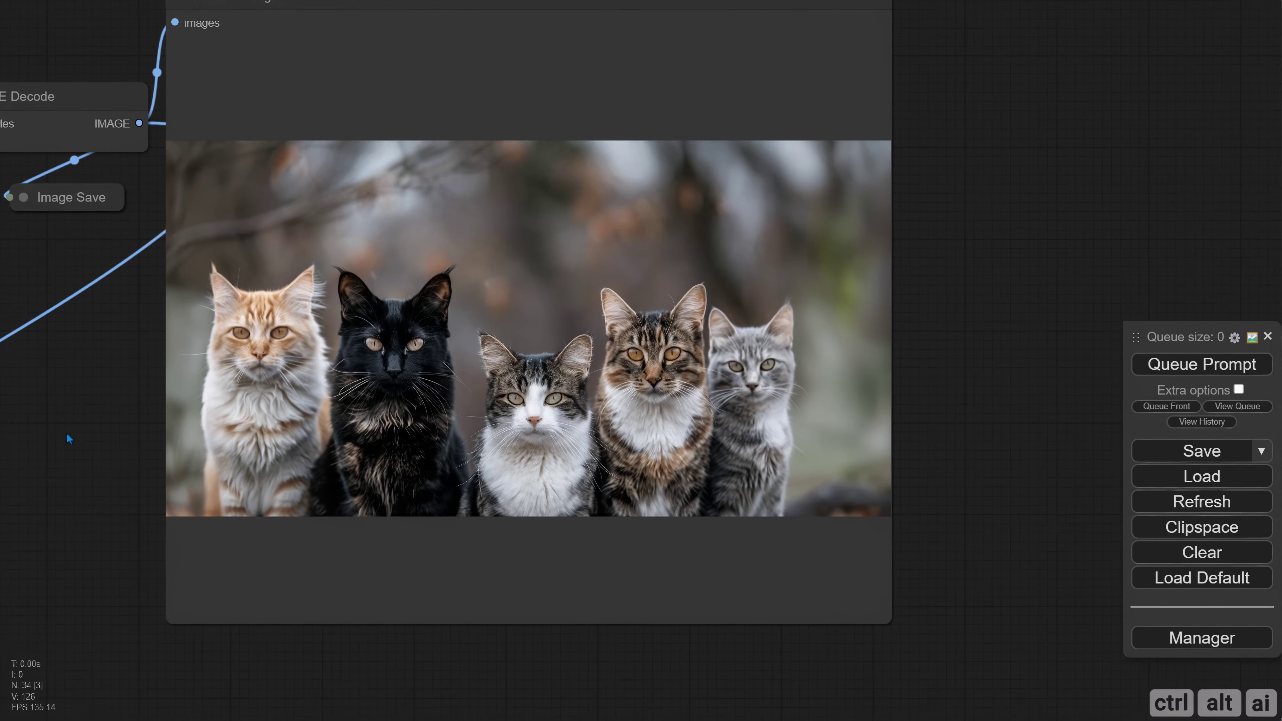
# Step: Move the final Preview Image node slightly farther from VAE Decode and examine the outpainted left and right borders
pyautogui.moveTo(885, 417); pyautogui.dragTo(944, 427)
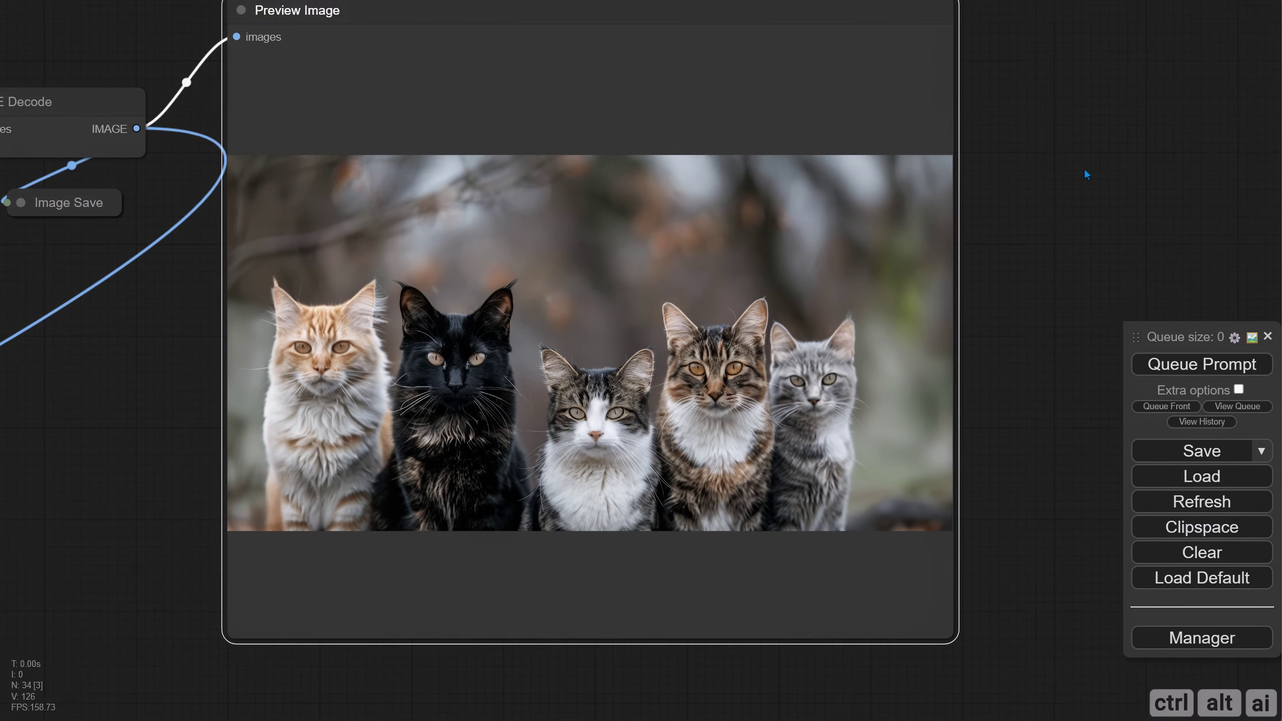
pyautogui.moveTo(1091, 161); pyautogui.dragTo(1048, 230)
pyautogui.moveTo(647, 158); pyautogui.dragTo(620, 150)
pyautogui.click(954, 380)
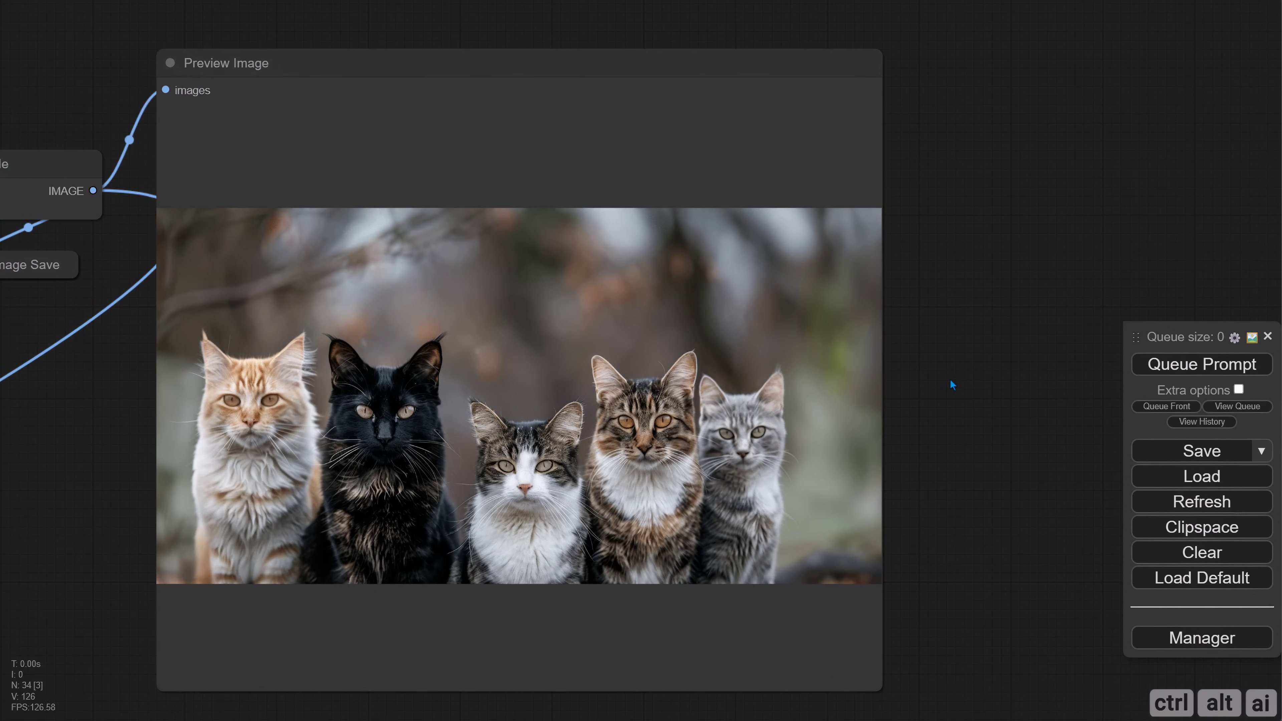
pyautogui.scroll(4, 955, 380)
pyautogui.moveTo(941, 423); pyautogui.dragTo(1077, 283)
pyautogui.scroll(-2, 283, 514)
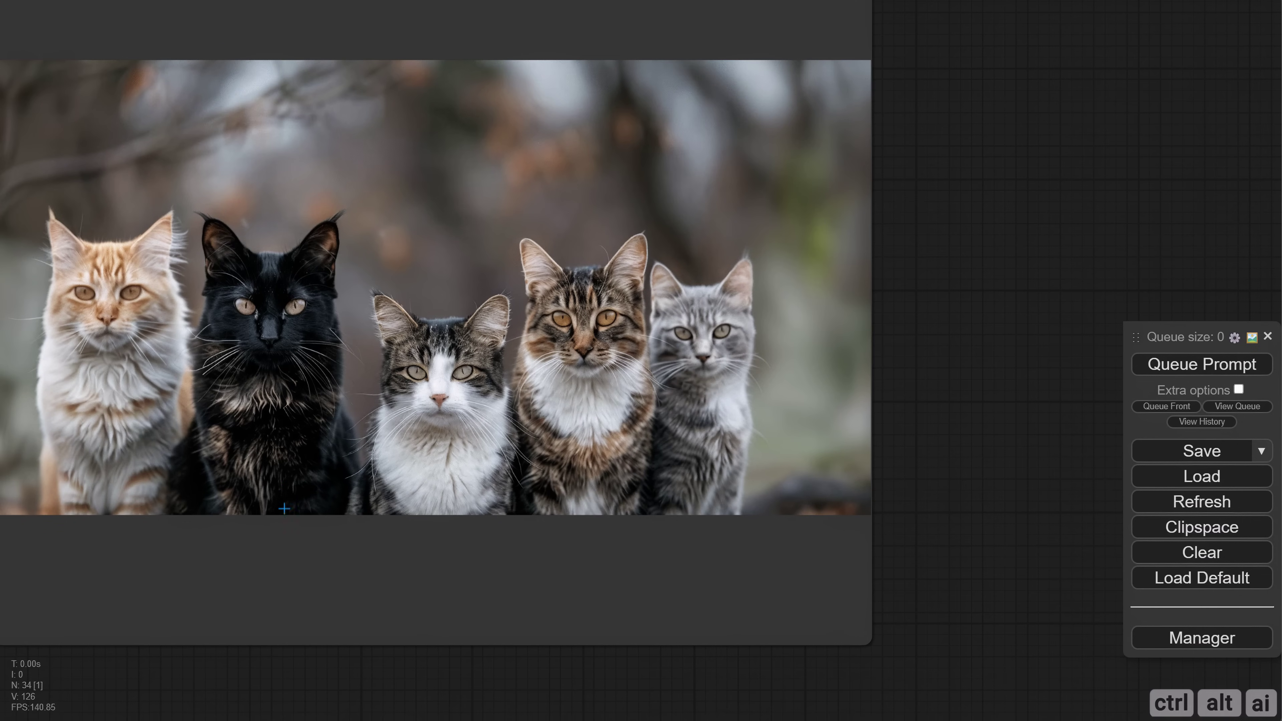
pyautogui.moveTo(951, 451); pyautogui.dragTo(1052, 435)
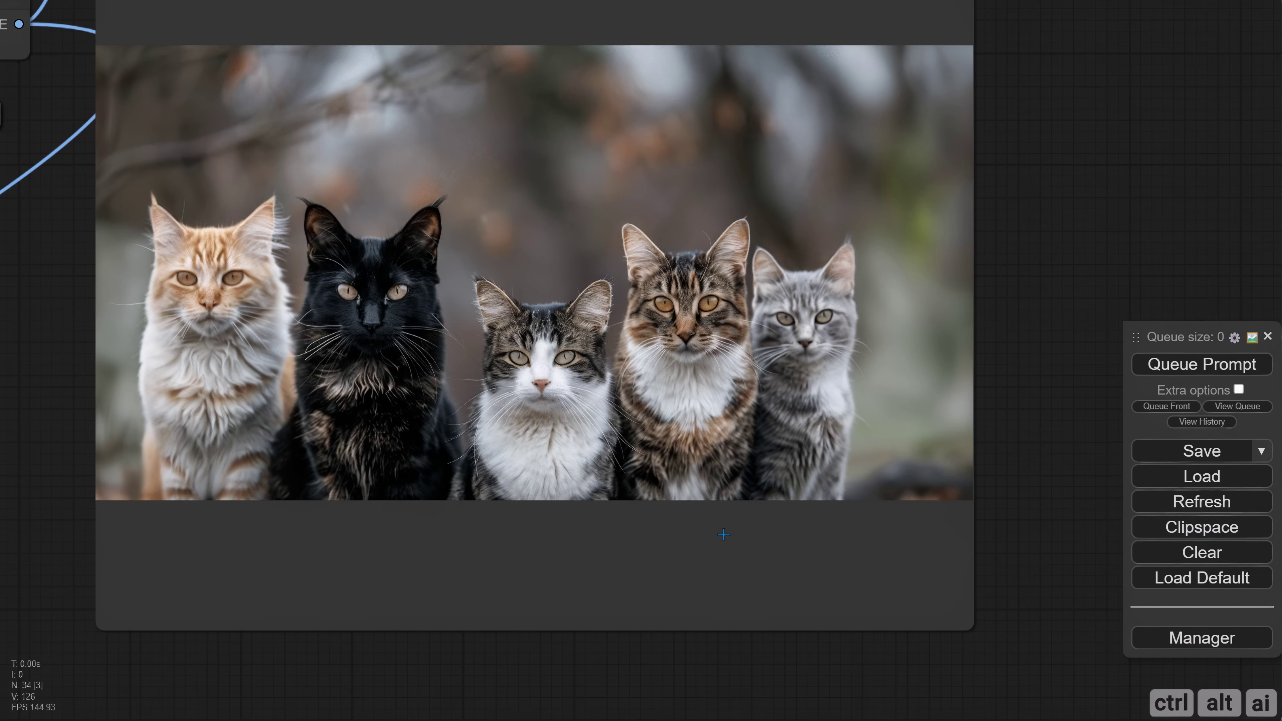
# Step: Set the Pad Image for Outpainting node's right padding to 768
pyautogui.scroll(-4, 725, 535)
pyautogui.scroll(-2, 354, 506)
pyautogui.moveTo(177, 503); pyautogui.dragTo(653, 501)
pyautogui.scroll(2, 537, 506)
pyautogui.scroll(-4, 485, 576)
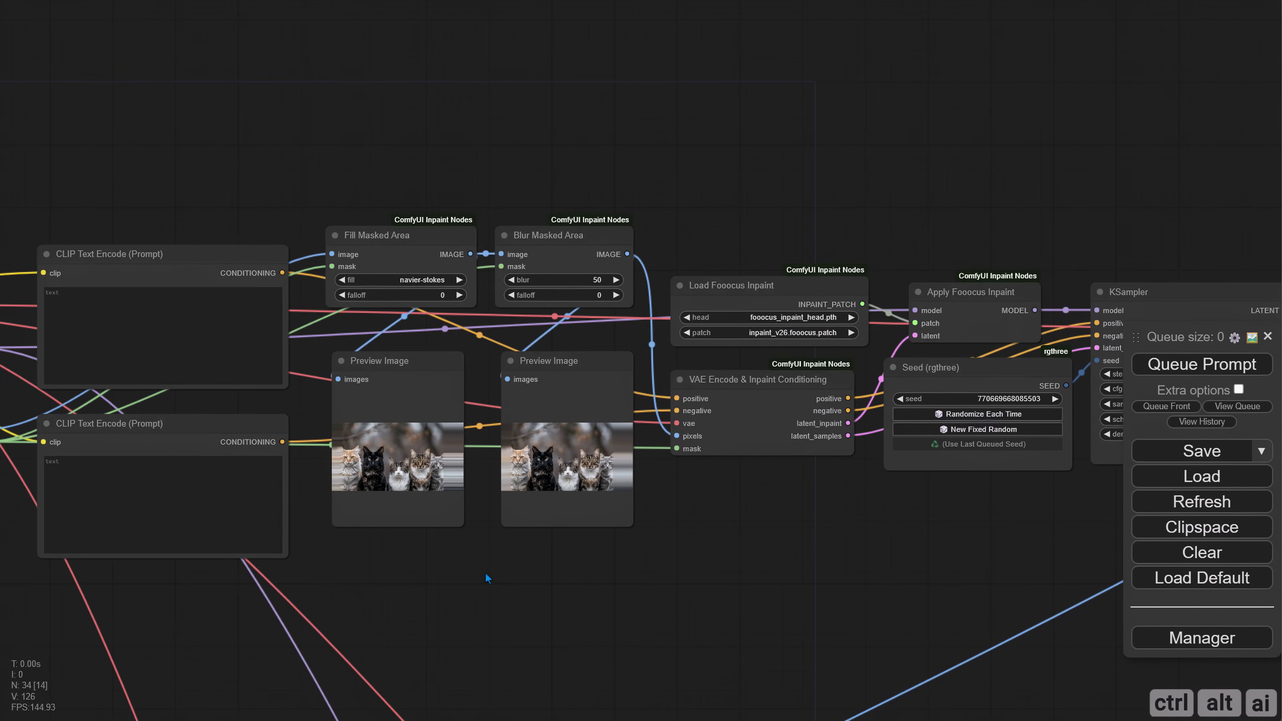
pyautogui.moveTo(485, 576); pyautogui.dragTo(864, 539)
pyautogui.scroll(3, 372, 411)
pyautogui.click(372, 410)
pyautogui.write('768')
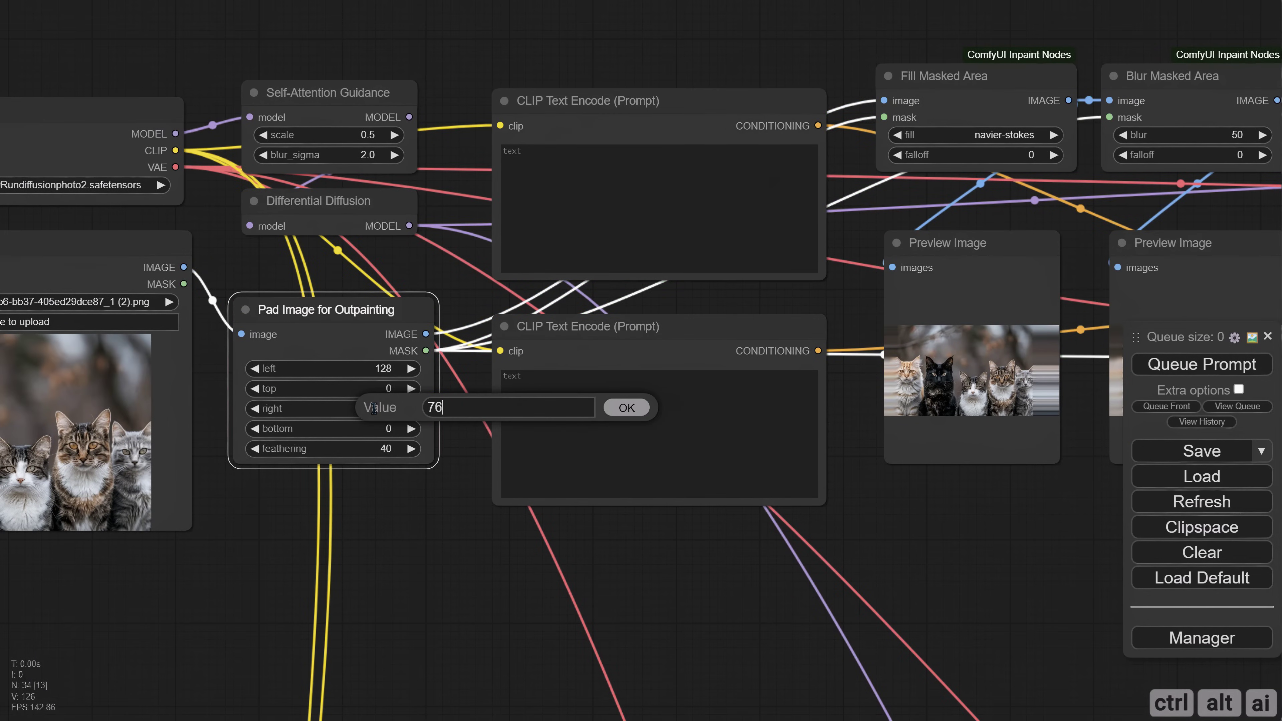
pyautogui.press('Return')
# Step: Set the Fill Masked Area node's fill method back to telea
pyautogui.moveTo(1022, 407); pyautogui.dragTo(575, 468)
pyautogui.click(590, 199)
pyautogui.click(600, 225)
# Step: Run the workflow with the wider padding and inspect the outpainted image in the final preview
pyautogui.moveTo(979, 550); pyautogui.dragTo(167, 511)
pyautogui.moveTo(1035, 540); pyautogui.dragTo(194, 478)
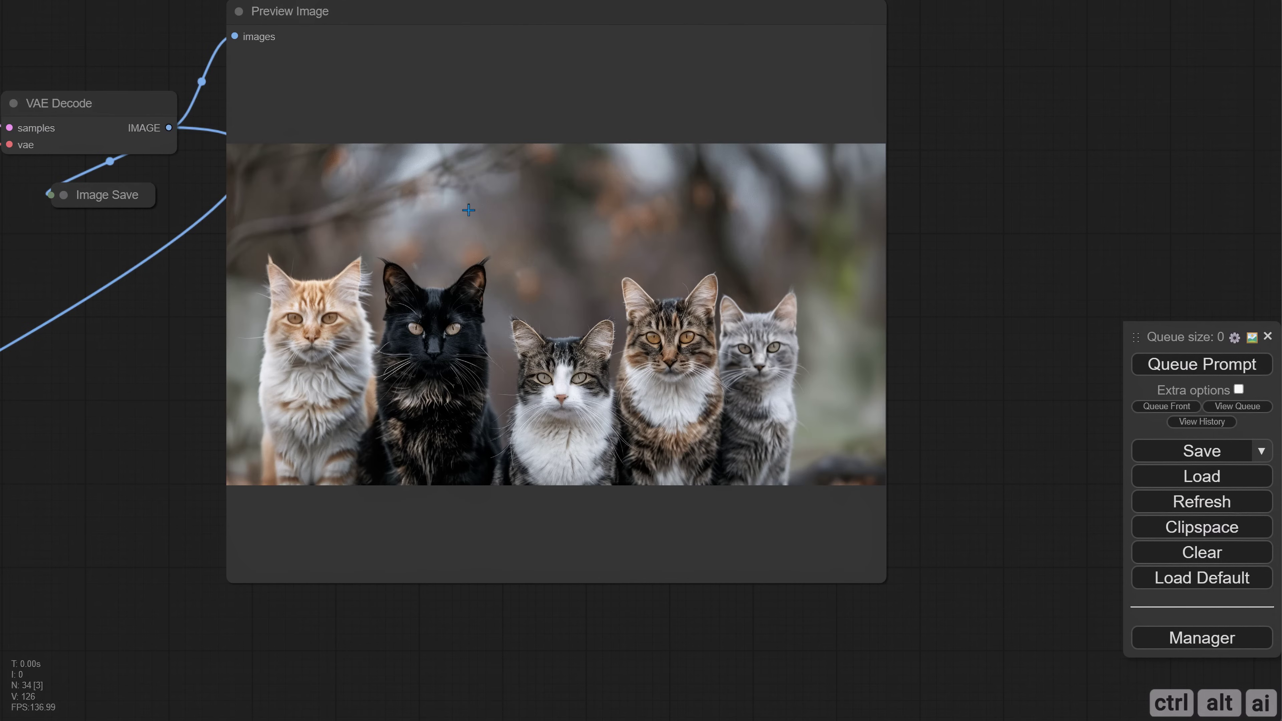
pyautogui.scroll(-2, 887, 276)
pyautogui.moveTo(233, 533); pyautogui.dragTo(808, 521)
pyautogui.moveTo(217, 424); pyautogui.dragTo(738, 421)
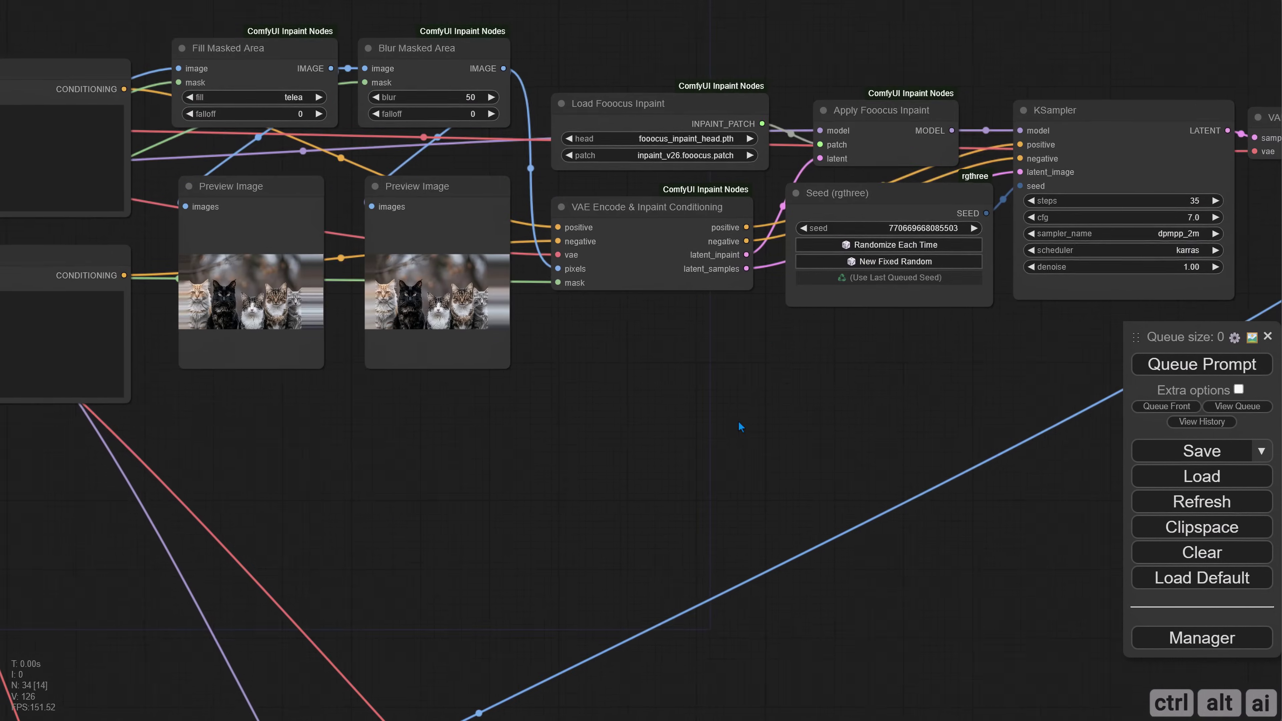
pyautogui.click(1202, 364)
pyautogui.moveTo(1075, 478); pyautogui.dragTo(601, 469)
pyautogui.moveTo(809, 469); pyautogui.dragTo(357, 429)
pyautogui.scroll(1, 373, 418)
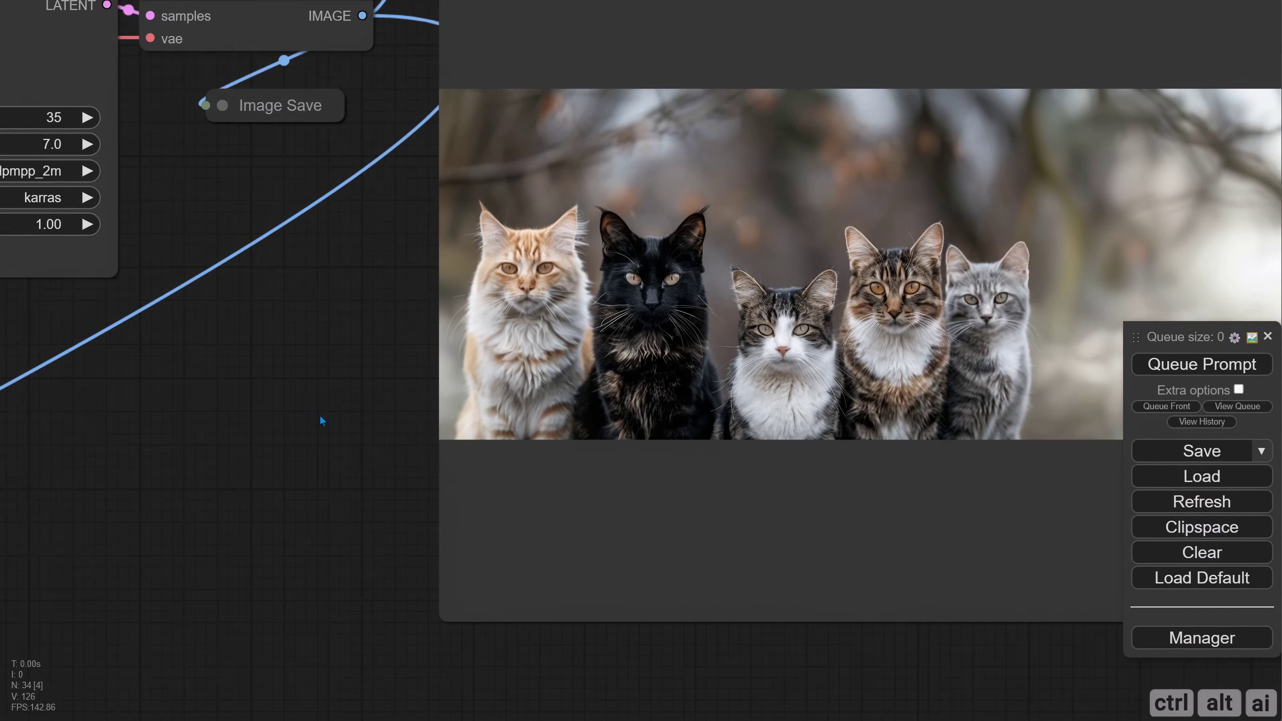
pyautogui.scroll(4, 1164, 268)
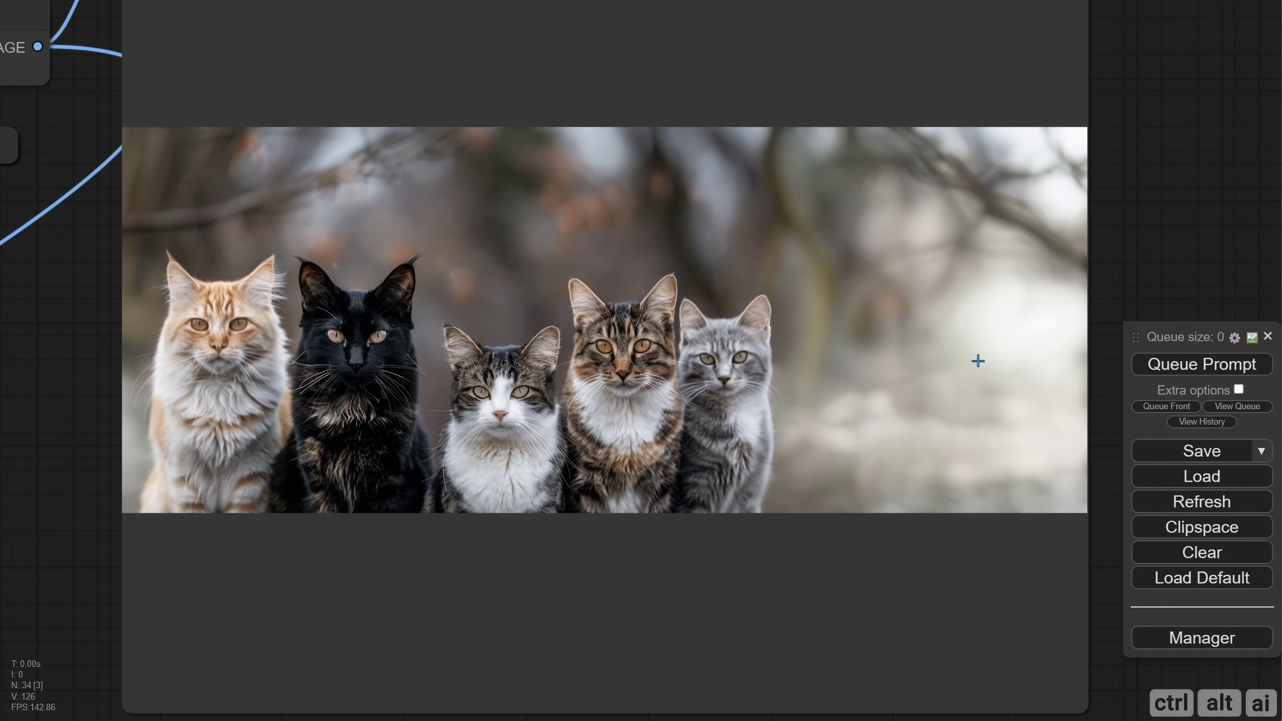
# Step: Examine the widened outpainted result and compare it with the previews of the Fill Masked Area and Blur Masked Area nodes
pyautogui.scroll(-4, 945, 399)
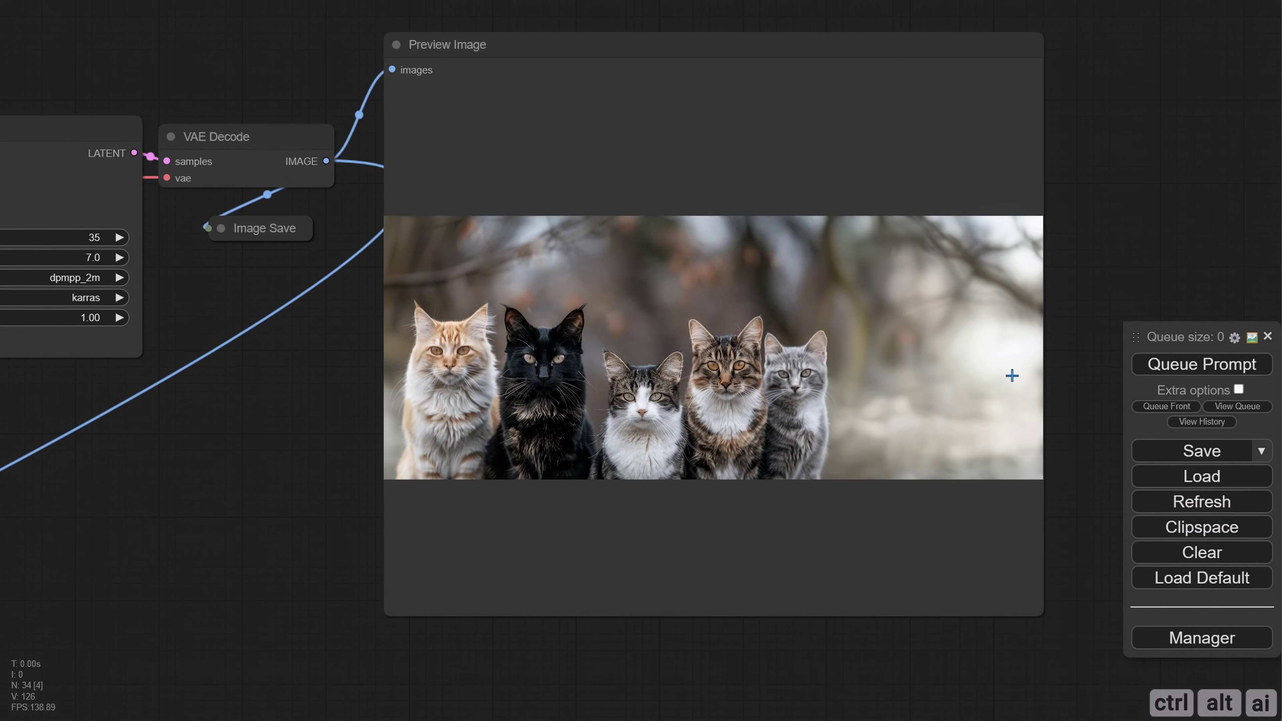
pyautogui.scroll(-2, 951, 389)
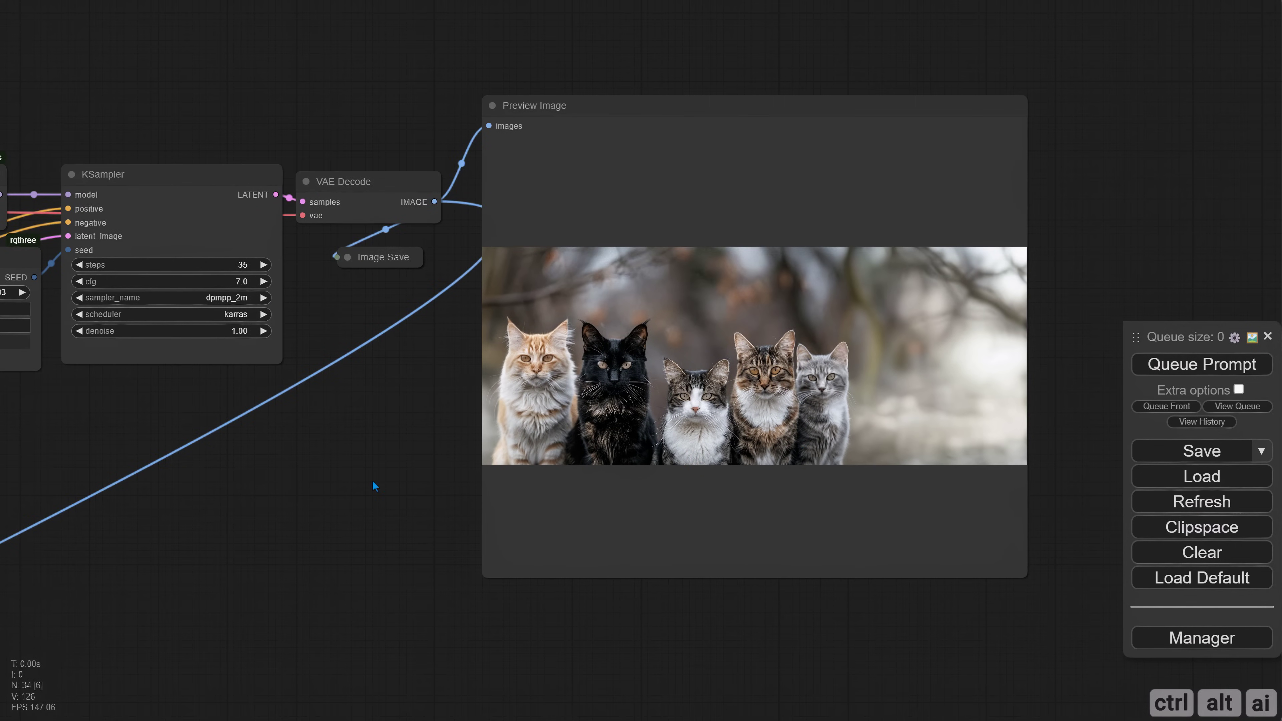
pyautogui.moveTo(371, 498); pyautogui.dragTo(735, 544)
pyautogui.moveTo(220, 525); pyautogui.dragTo(532, 524)
pyautogui.moveTo(151, 526); pyautogui.dragTo(510, 527)
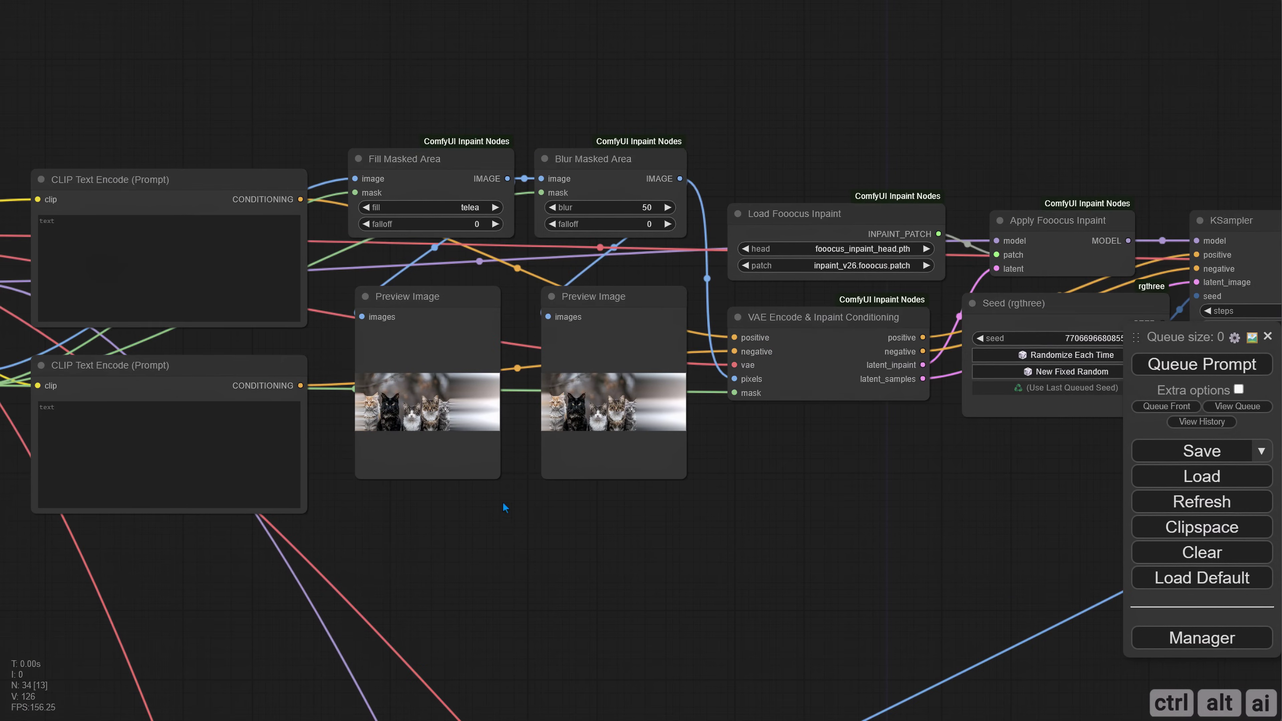
pyautogui.scroll(15, 507, 510)
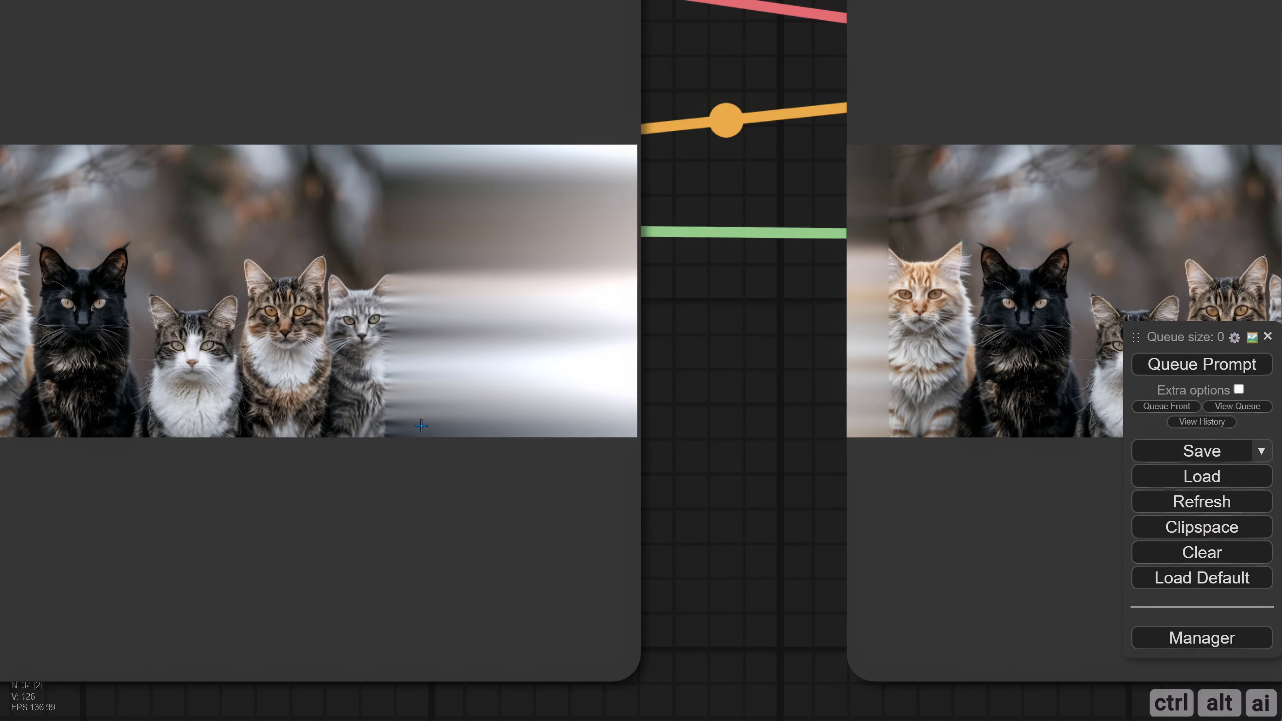
pyautogui.scroll(-3, 405, 403)
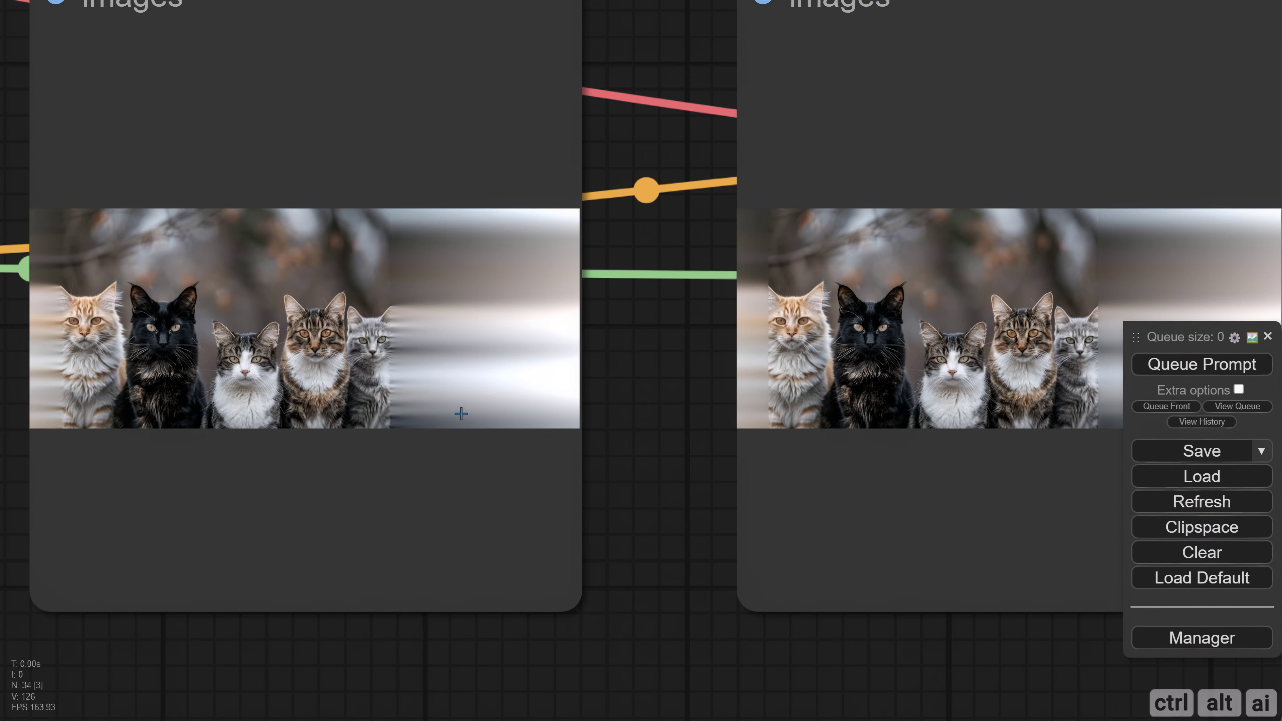
pyautogui.scroll(-5, 654, 400)
pyautogui.scroll(3, 618, 323)
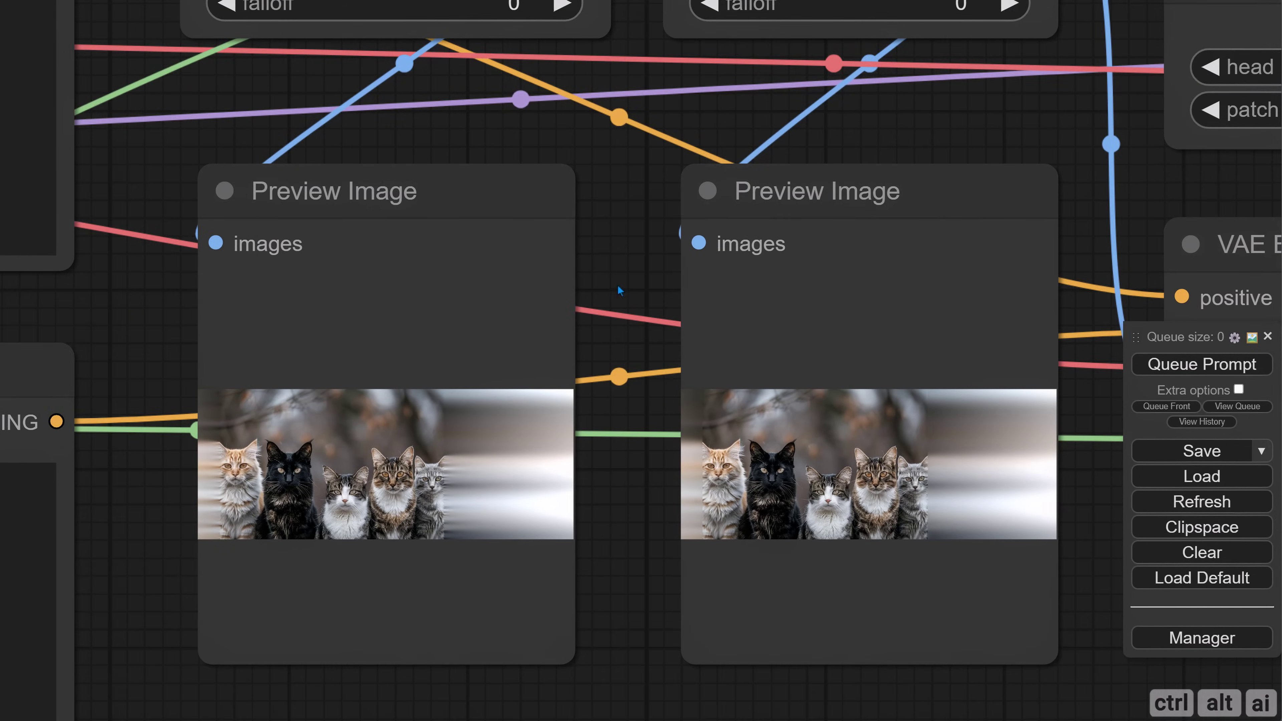
# Step: Set the Fill Masked Area node's fill method to navier-stokes and run the workflow again to regenerate the final preview
pyautogui.scroll(-2, 591, 153)
pyautogui.moveTo(591, 153); pyautogui.dragTo(631, 276)
pyautogui.click(556, 151)
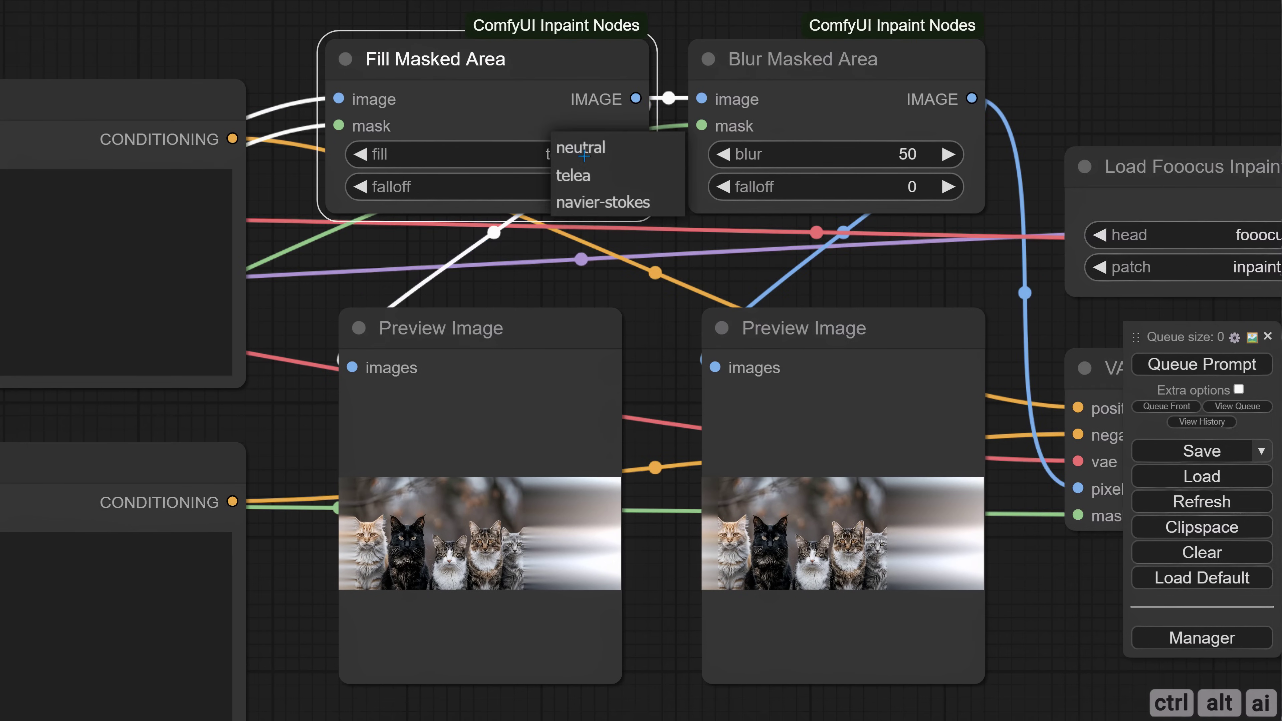
pyautogui.click(595, 201)
pyautogui.scroll(-3, 651, 187)
pyautogui.moveTo(1237, 164); pyautogui.dragTo(570, 140)
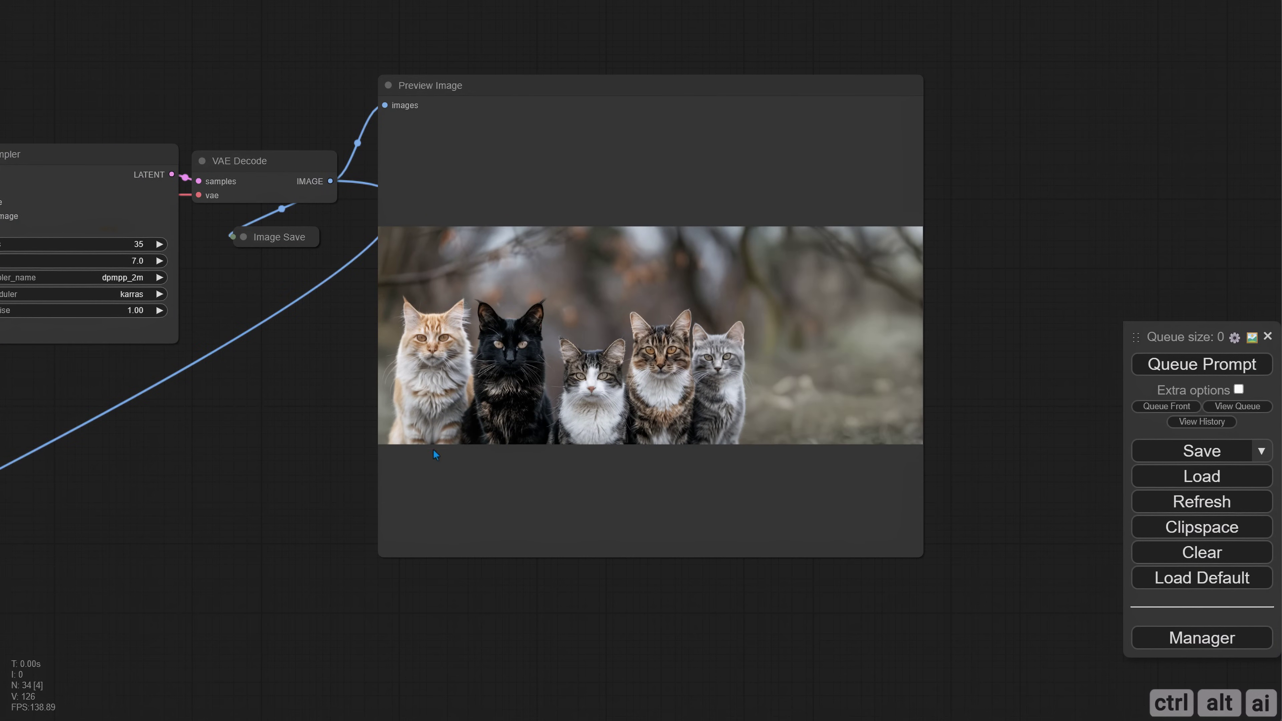
# Step: Select all nodes of the second outpainting group and move them up, closer beneath the first group
pyautogui.scroll(-10, 415, 445)
pyautogui.scroll(6, 629, 412)
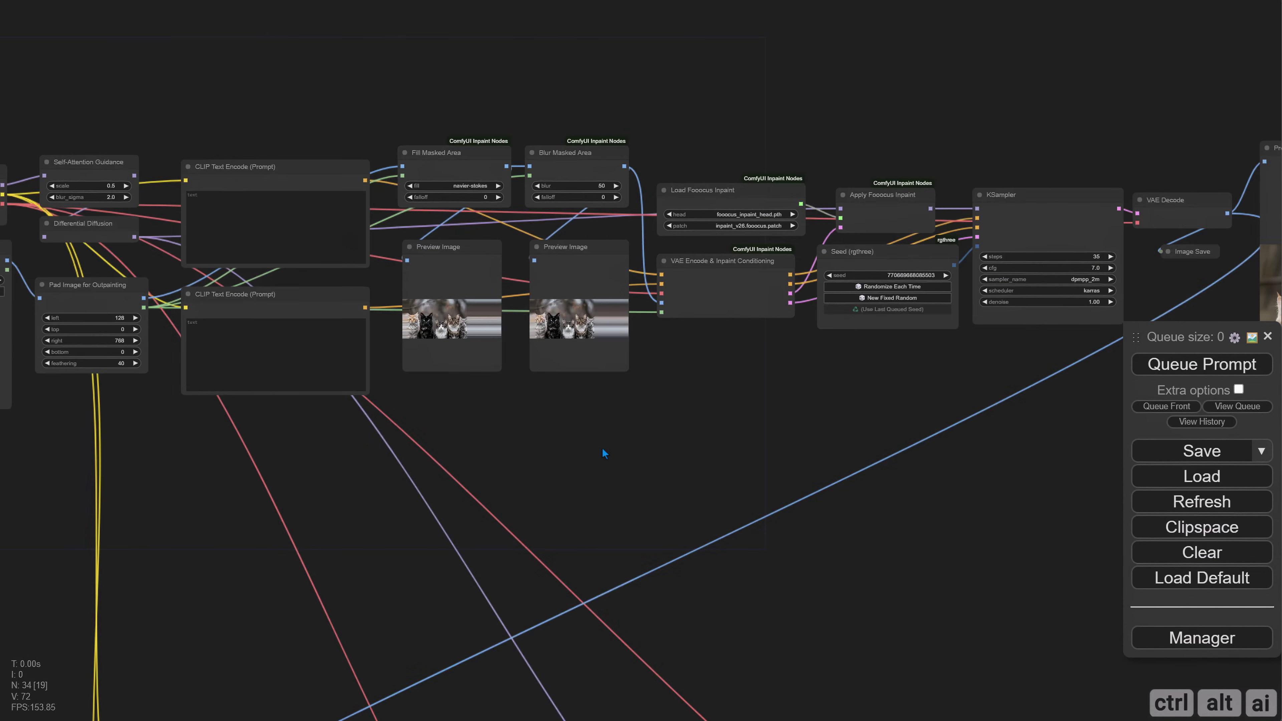
pyautogui.scroll(-6, 353, 467)
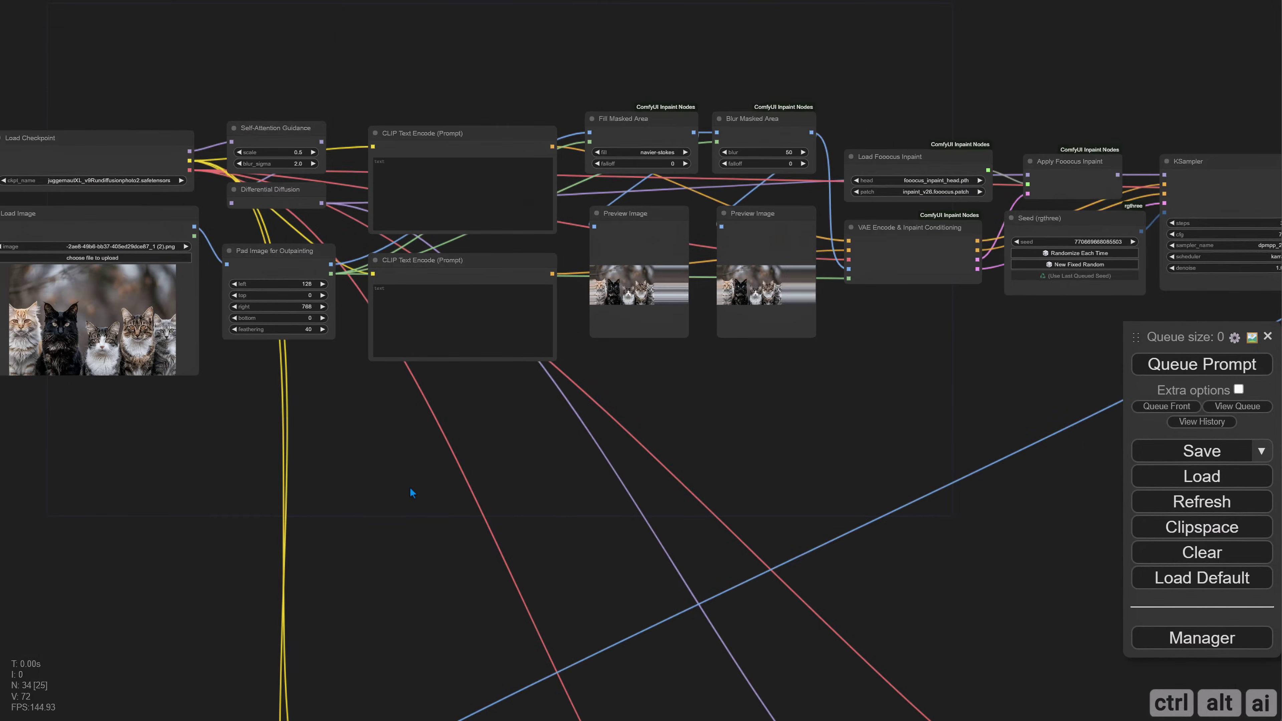
pyautogui.scroll(-5, 801, 238)
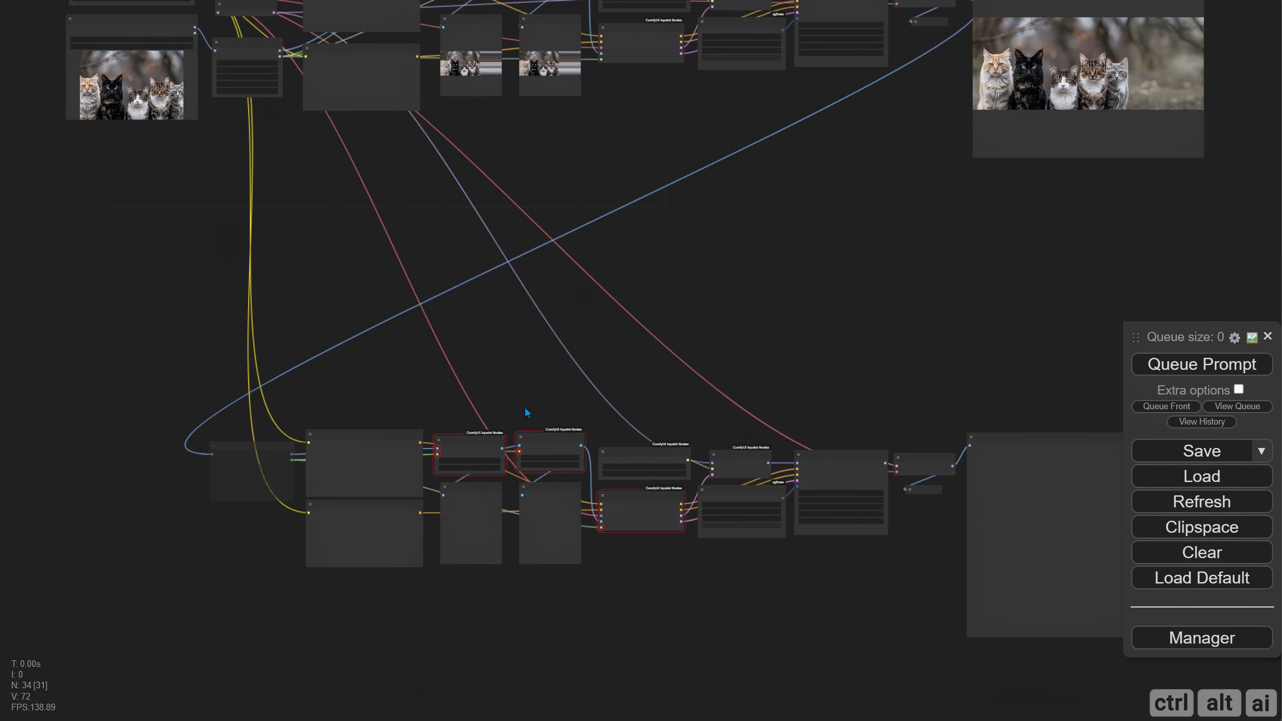
pyautogui.moveTo(245, 423); pyautogui.dragTo(1121, 677)
pyautogui.moveTo(275, 456); pyautogui.dragTo(274, 219)
pyautogui.click(231, 351)
pyautogui.moveTo(224, 329); pyautogui.dragTo(295, 415)
# Step: Unmute the second group's Pad Image for Outpainting node
pyautogui.scroll(7, 299, 378)
pyautogui.click(343, 232)
pyautogui.hotkey('ctrl', 'm')
pyautogui.hotkey('ctrl', 'm')
pyautogui.hotkey('ctrl', 'm')
pyautogui.moveTo(353, 395); pyautogui.dragTo(260, 373)
pyautogui.scroll(2, 260, 373)
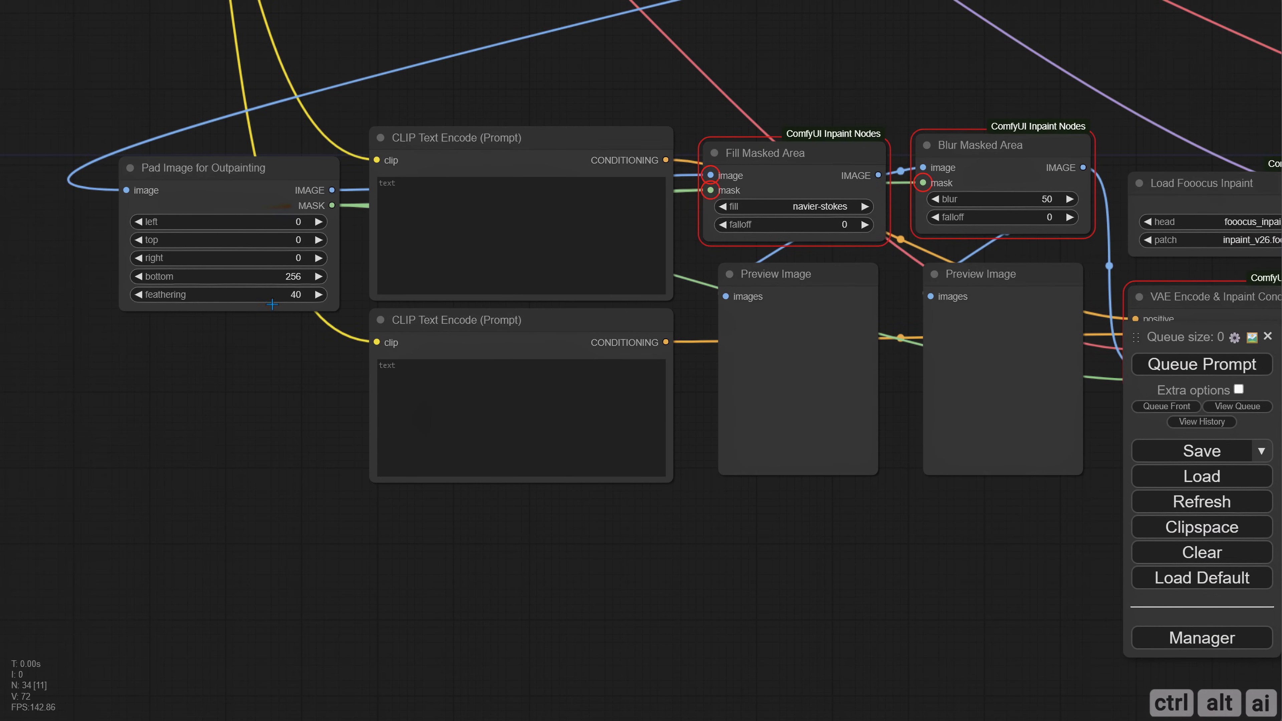
# Step: Examine the second outpainting group's node chain from its padding node through to its final Preview Image
pyautogui.scroll(-2, 243, 326)
pyautogui.hscroll(5, 486, 510)
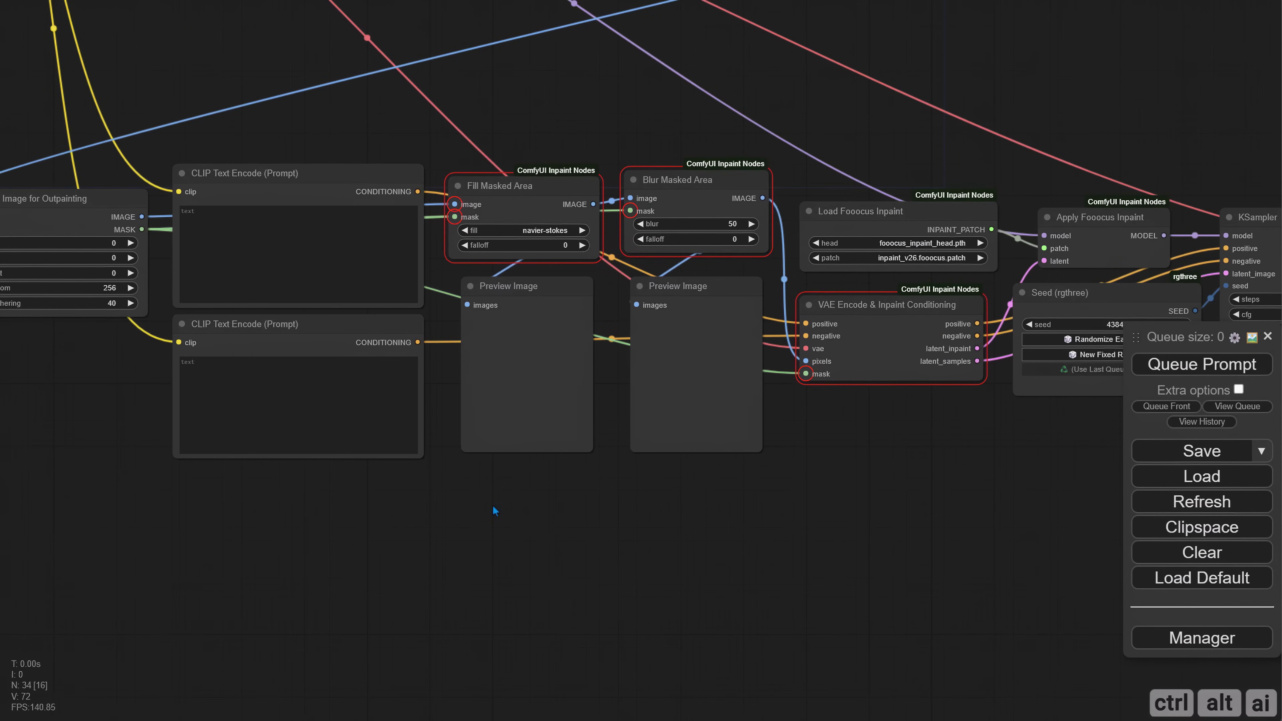
pyautogui.hscroll(2, 787, 519)
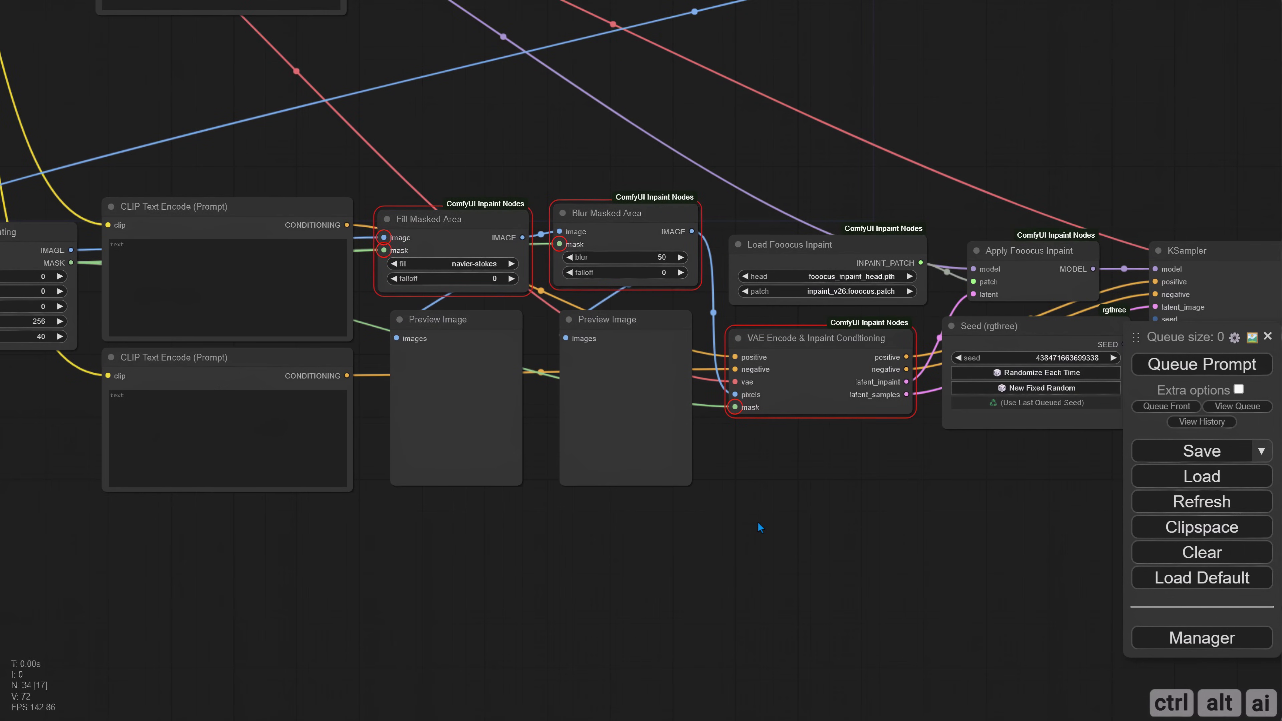
pyautogui.scroll(-1, 757, 521)
pyautogui.moveTo(826, 517); pyautogui.dragTo(582, 501)
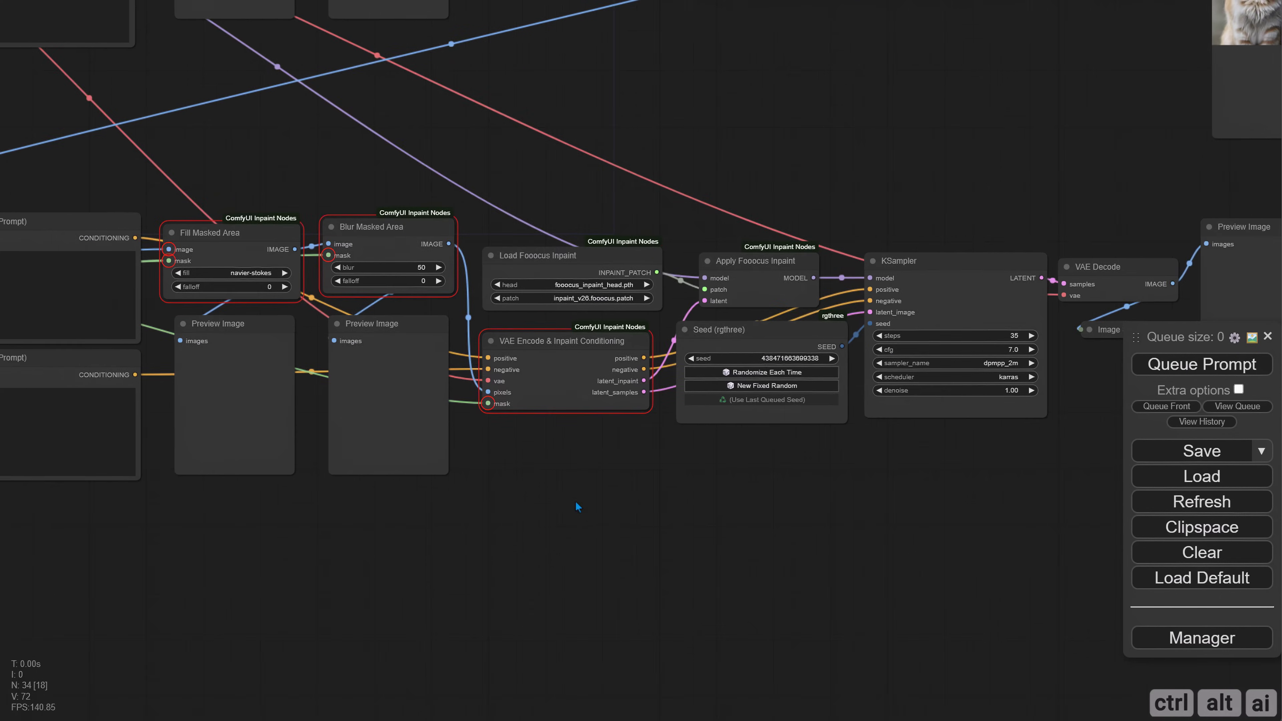
pyautogui.hscroll(1, 636, 500)
pyautogui.hscroll(7, 752, 497)
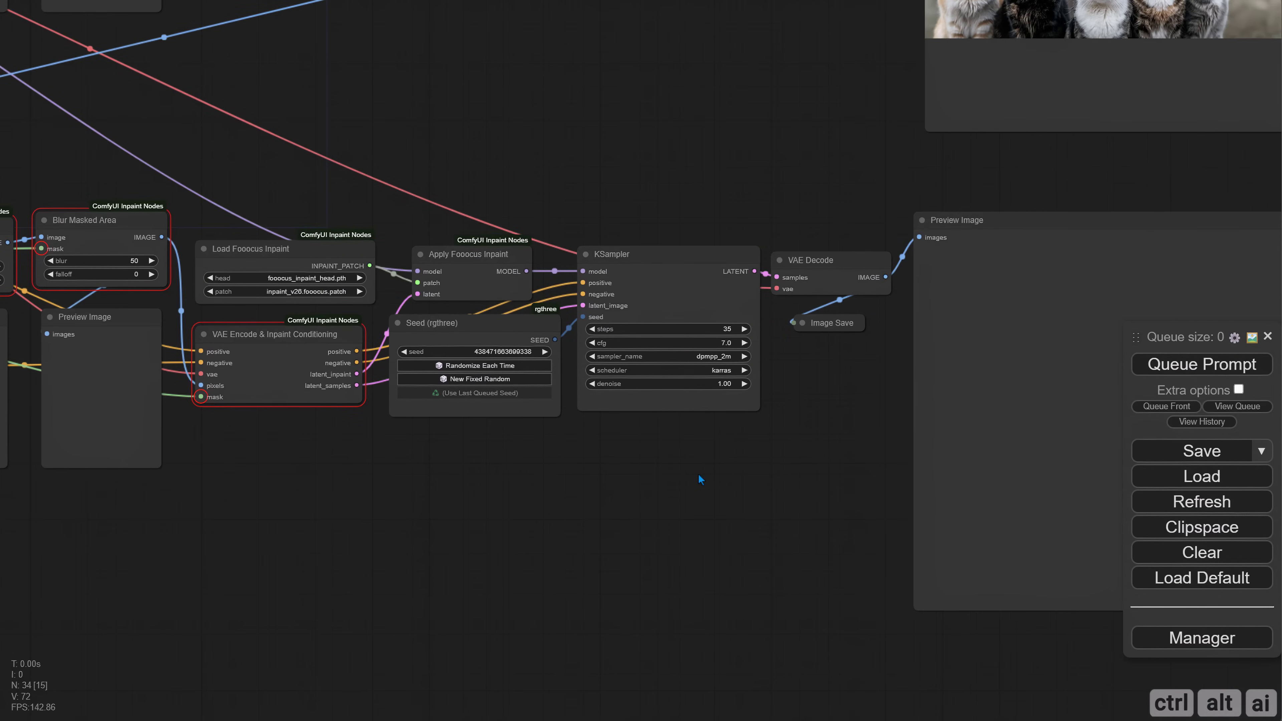
pyautogui.scroll(-5, 671, 484)
pyautogui.scroll(2, 788, 503)
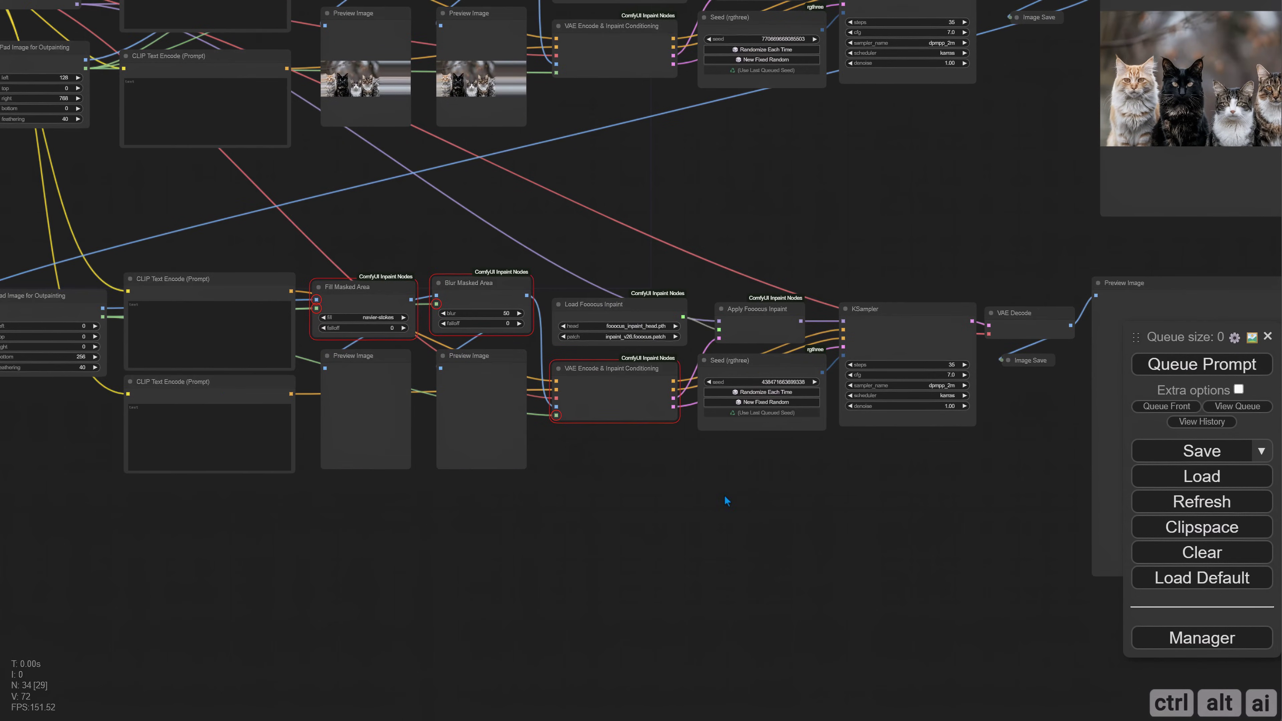
# Step: Run the workflow with the second outpainting group enabled and inspect the bottom extension in its final preview
pyautogui.click(1206, 365)
pyautogui.scroll(5, 601, 501)
pyautogui.hscroll(15, 454, 480)
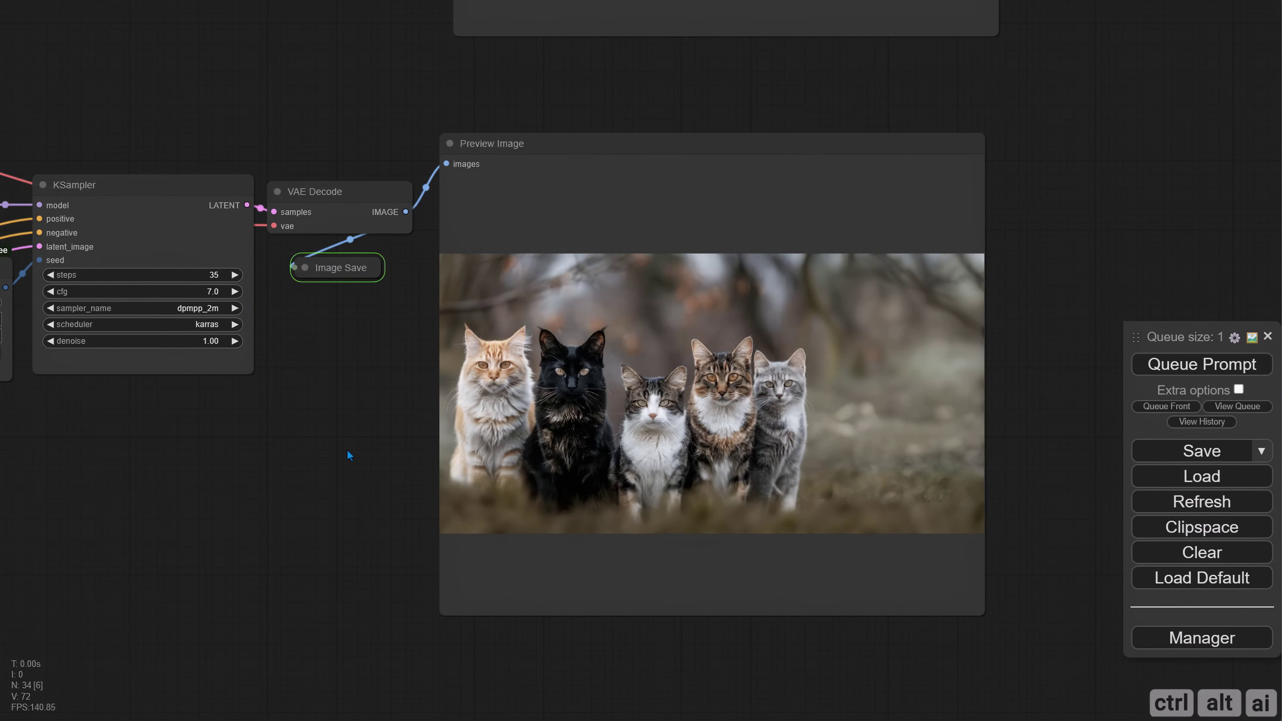
pyautogui.hscroll(2, 348, 450)
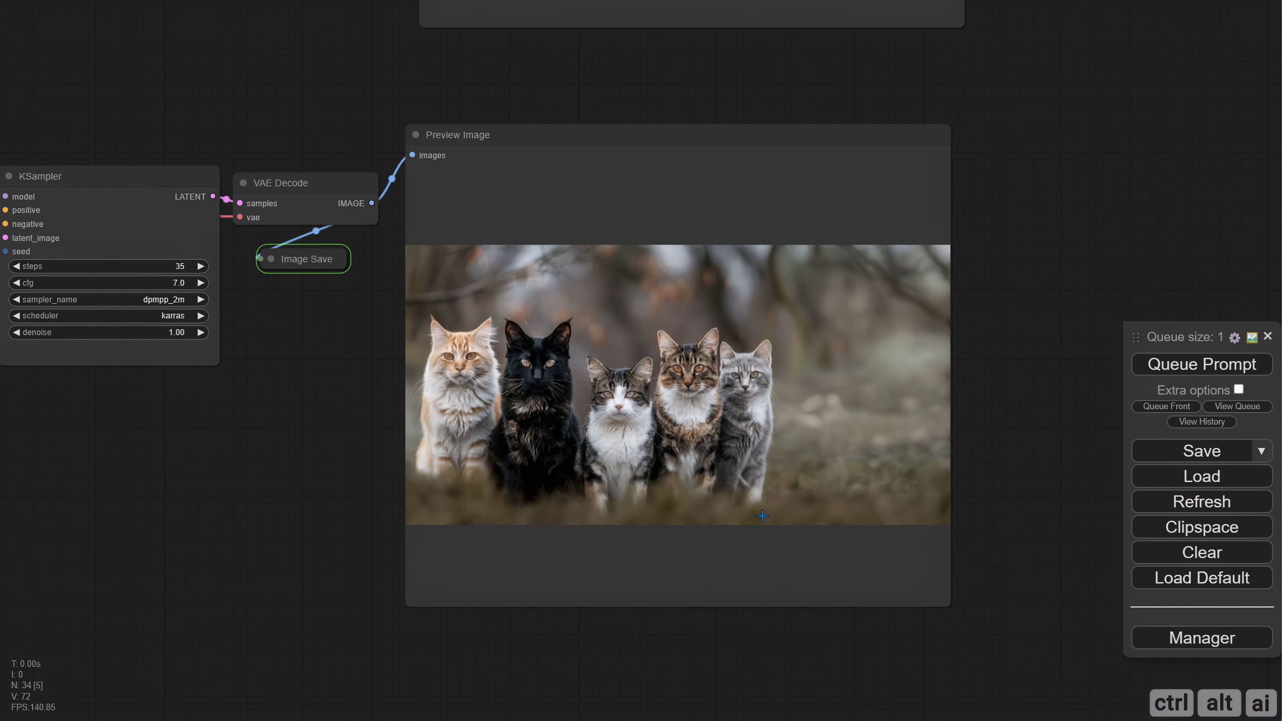
pyautogui.scroll(3, 557, 528)
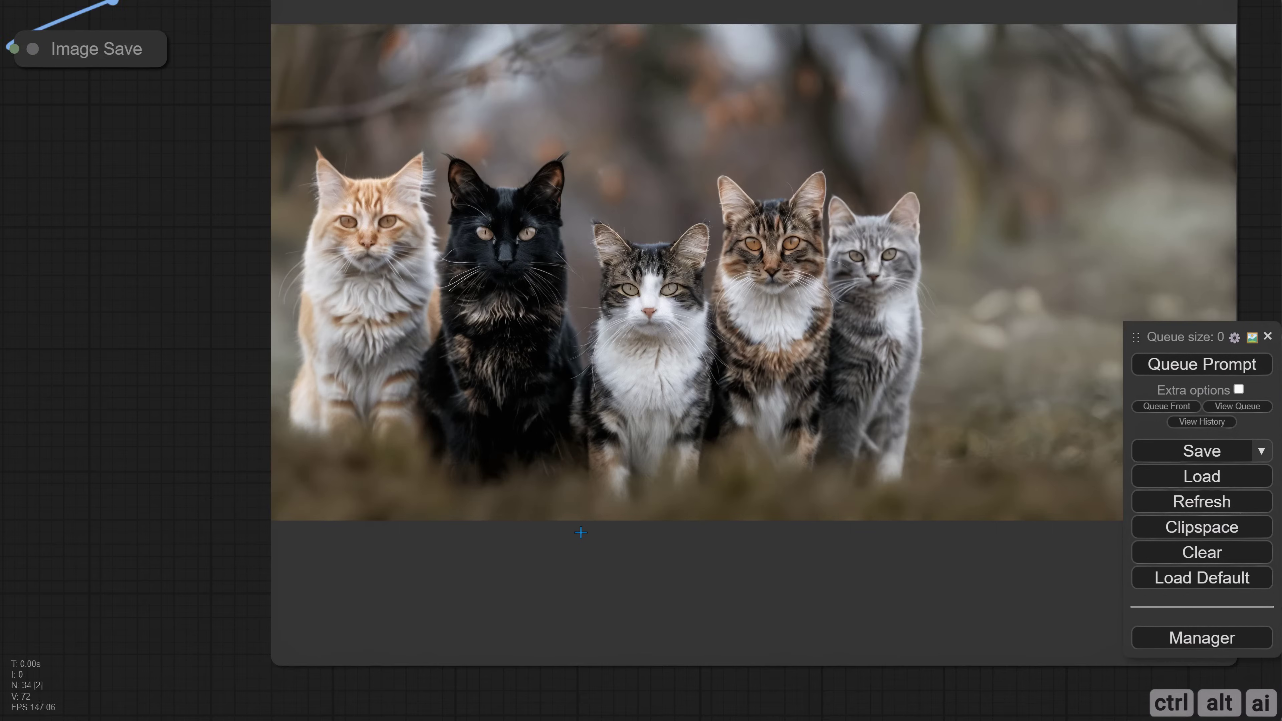
pyautogui.scroll(-1, 203, 433)
pyautogui.scroll(3, 83, 421)
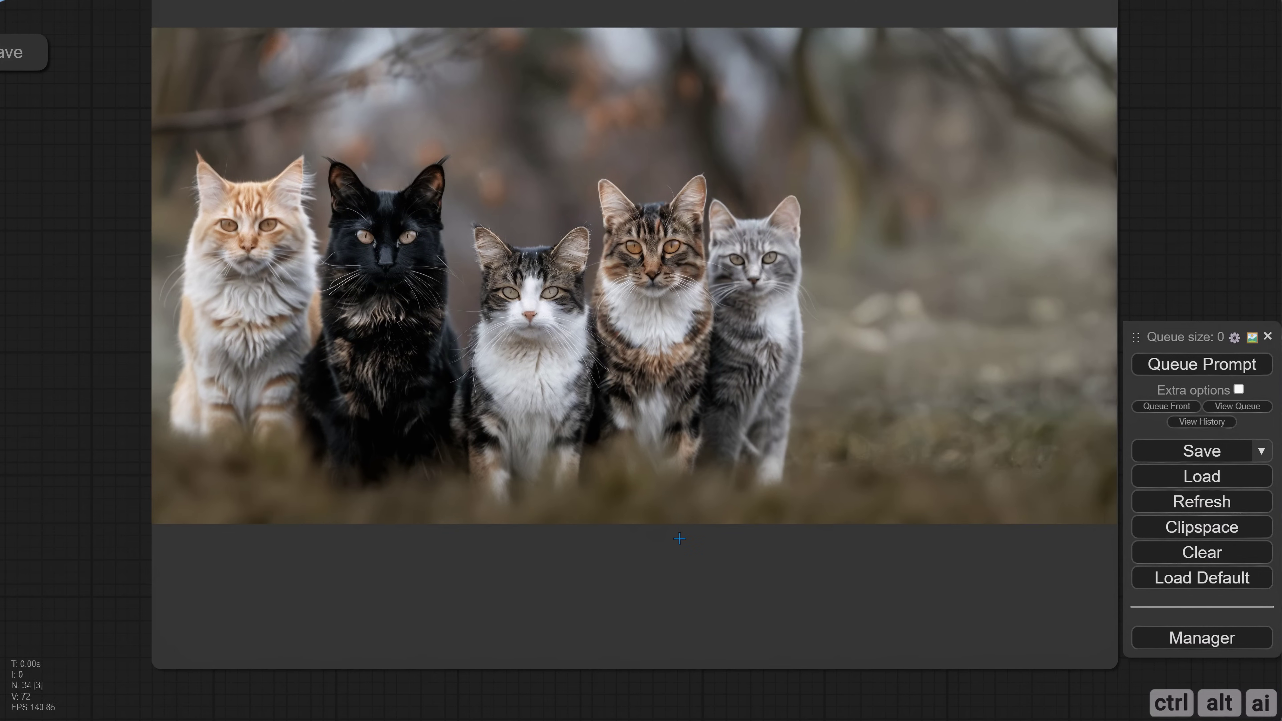
pyautogui.scroll(-1, 679, 539)
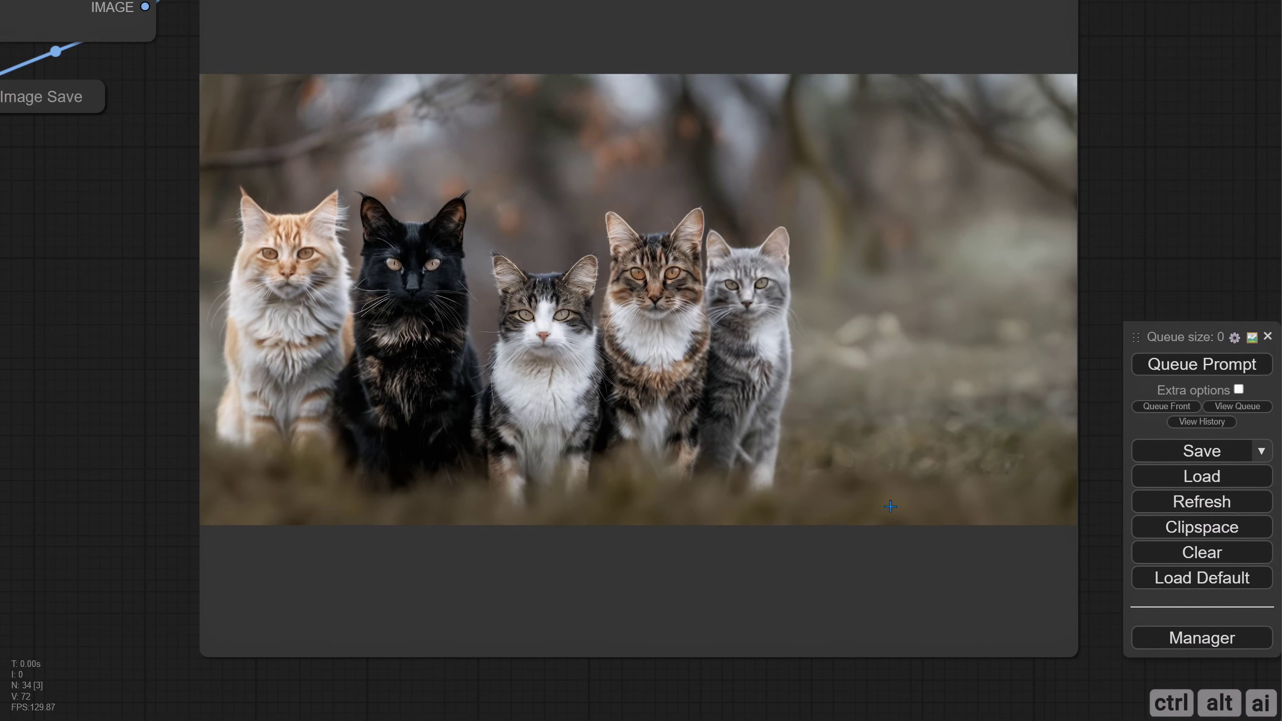
pyautogui.scroll(-6, 760, 495)
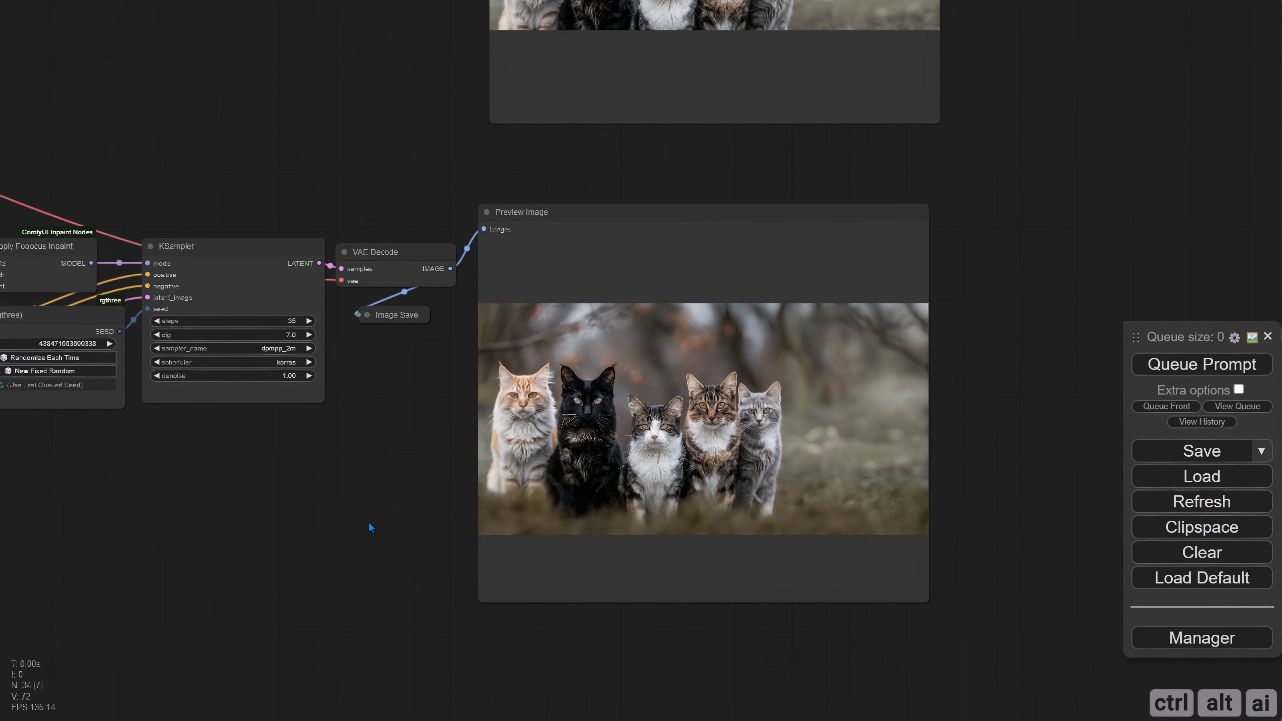
# Step: Enter the prompt "grass, faded, out of focus" in the upper CLIP Text Encode node of the second outpainting group
pyautogui.moveTo(370, 523); pyautogui.dragTo(846, 554)
pyautogui.moveTo(440, 551); pyautogui.dragTo(659, 581)
pyautogui.scroll(3, 372, 281)
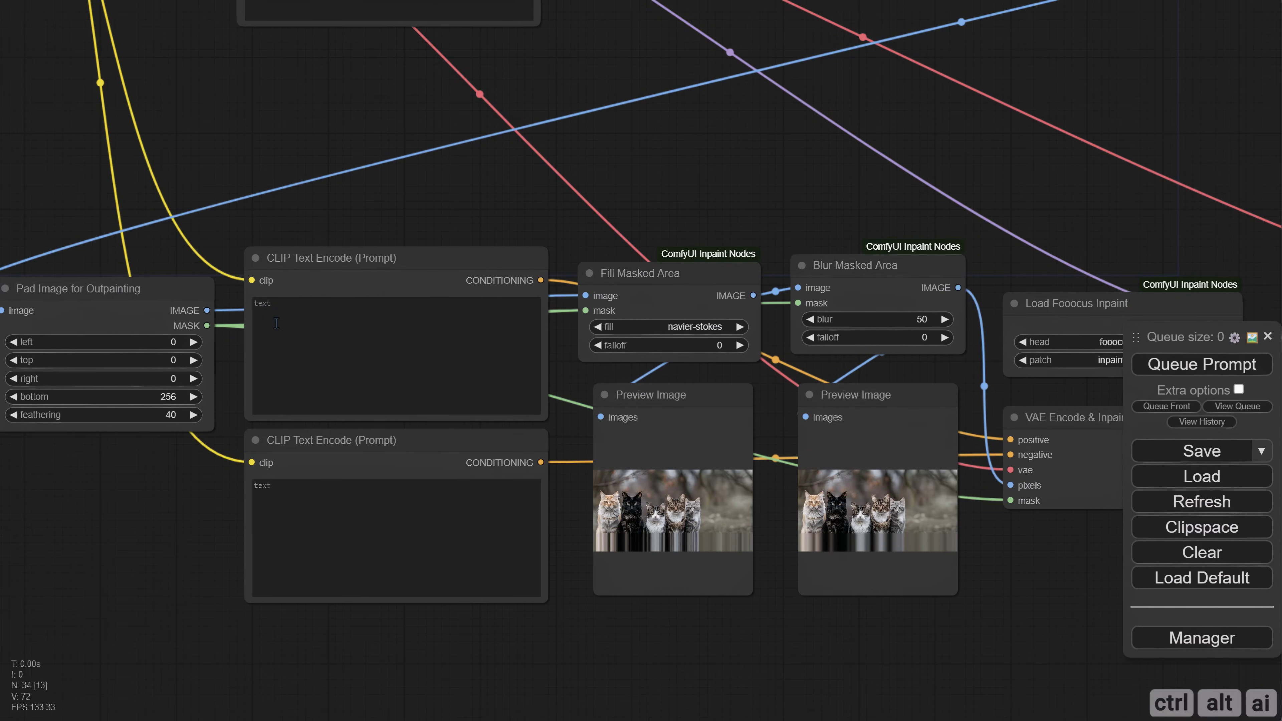
pyautogui.scroll(3, 280, 266)
pyautogui.click(311, 385)
pyautogui.write('grass, faded, out of focus')
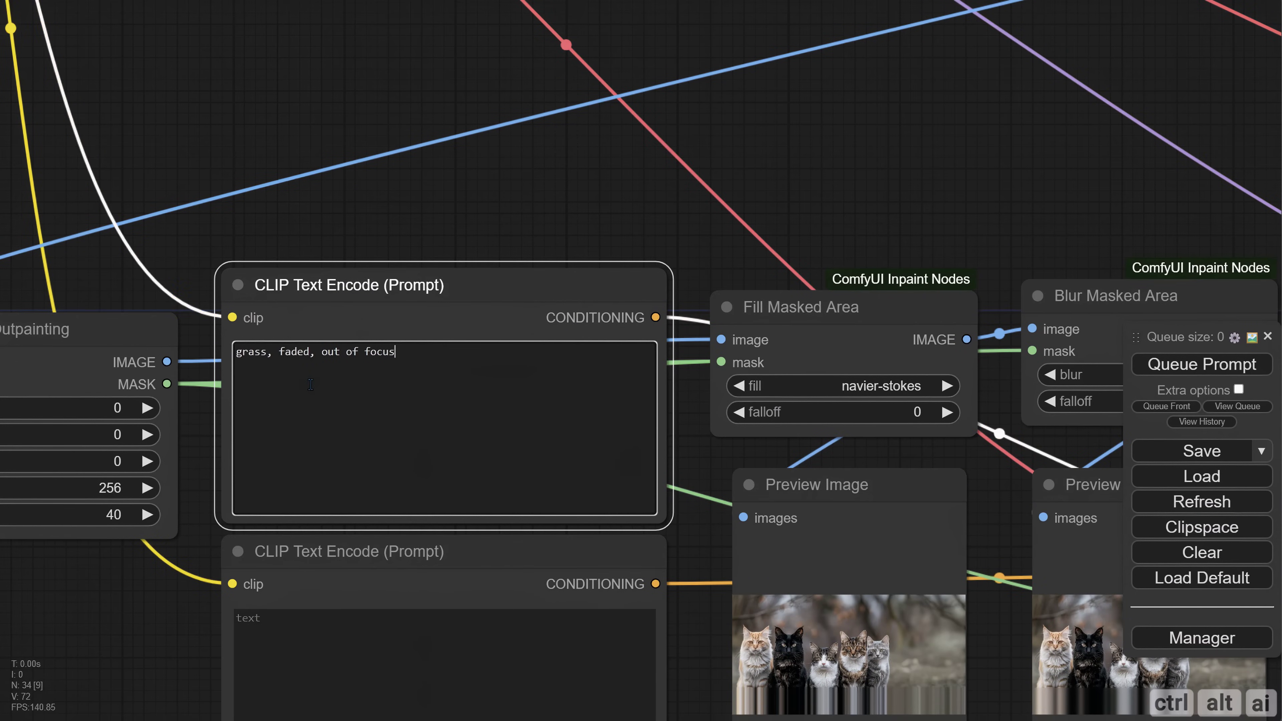
pyautogui.scroll(-5, 393, 201)
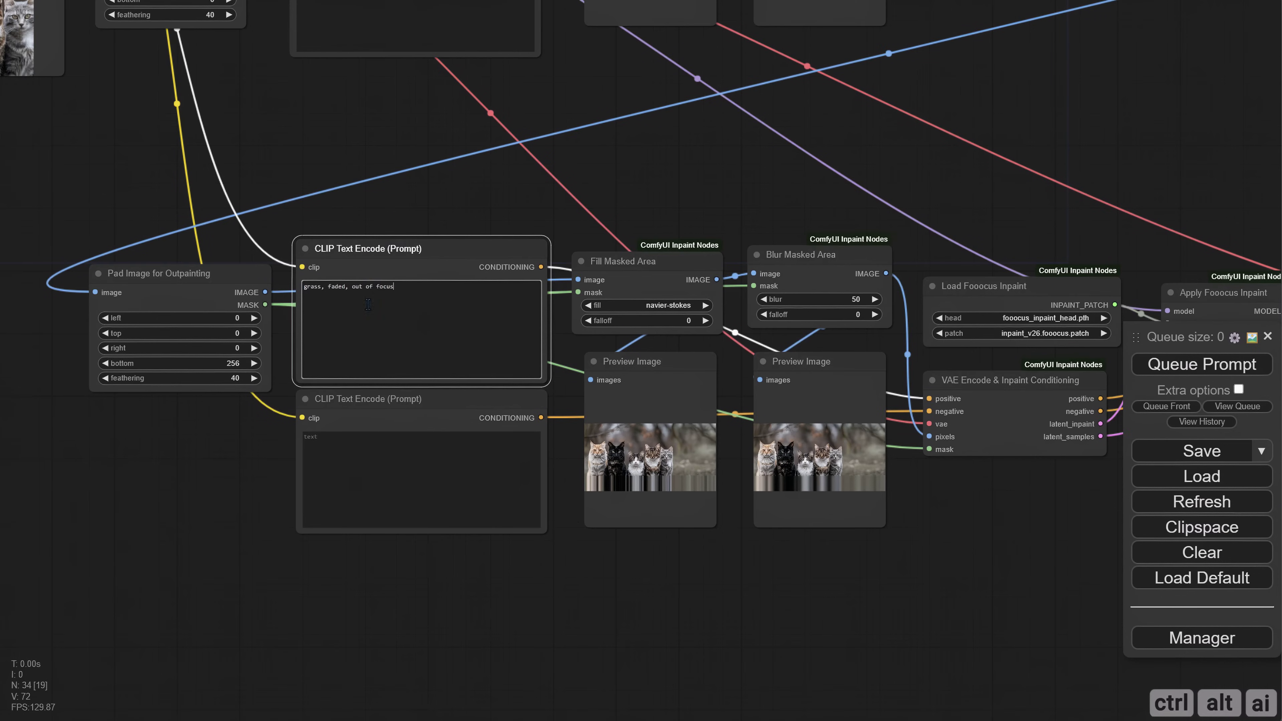
# Step: Run the workflow with the grass prompt and inspect the bottom extension in the second group's final preview
pyautogui.moveTo(941, 577); pyautogui.dragTo(307, 541)
pyautogui.moveTo(882, 539); pyautogui.dragTo(251, 439)
pyautogui.click(1201, 364)
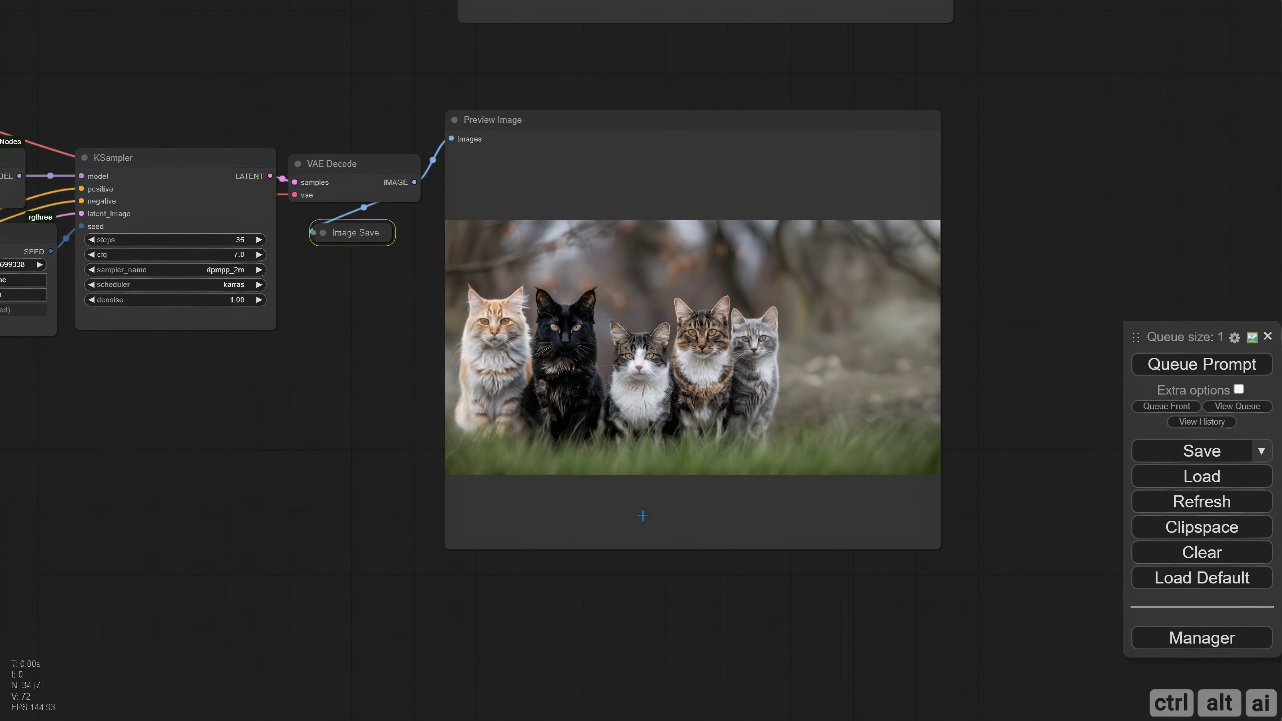
pyautogui.scroll(8, 641, 475)
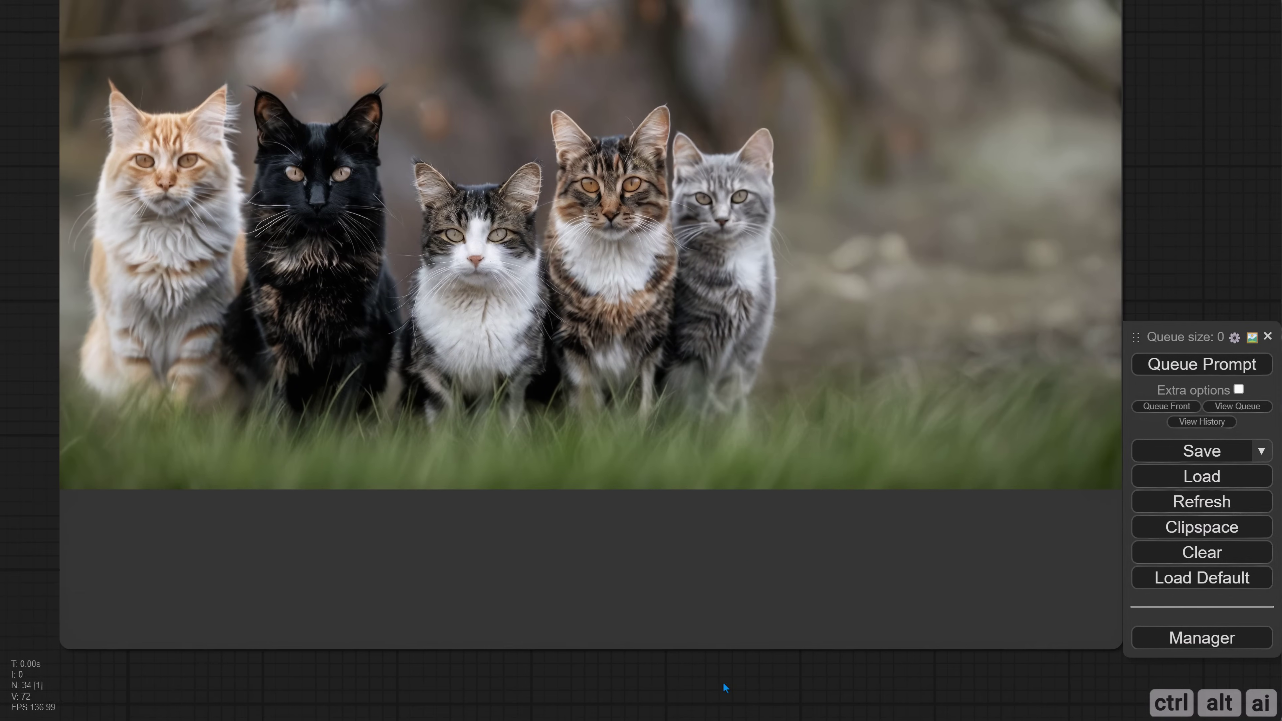
pyautogui.scroll(-2, 718, 679)
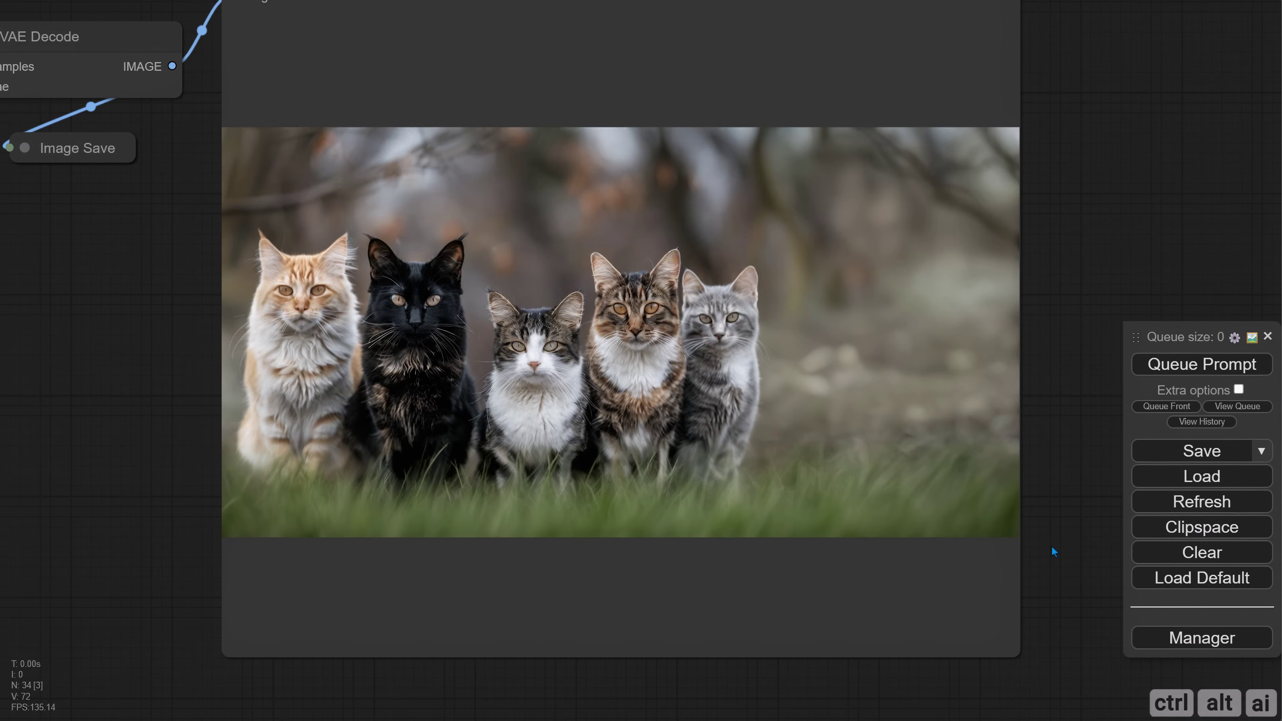